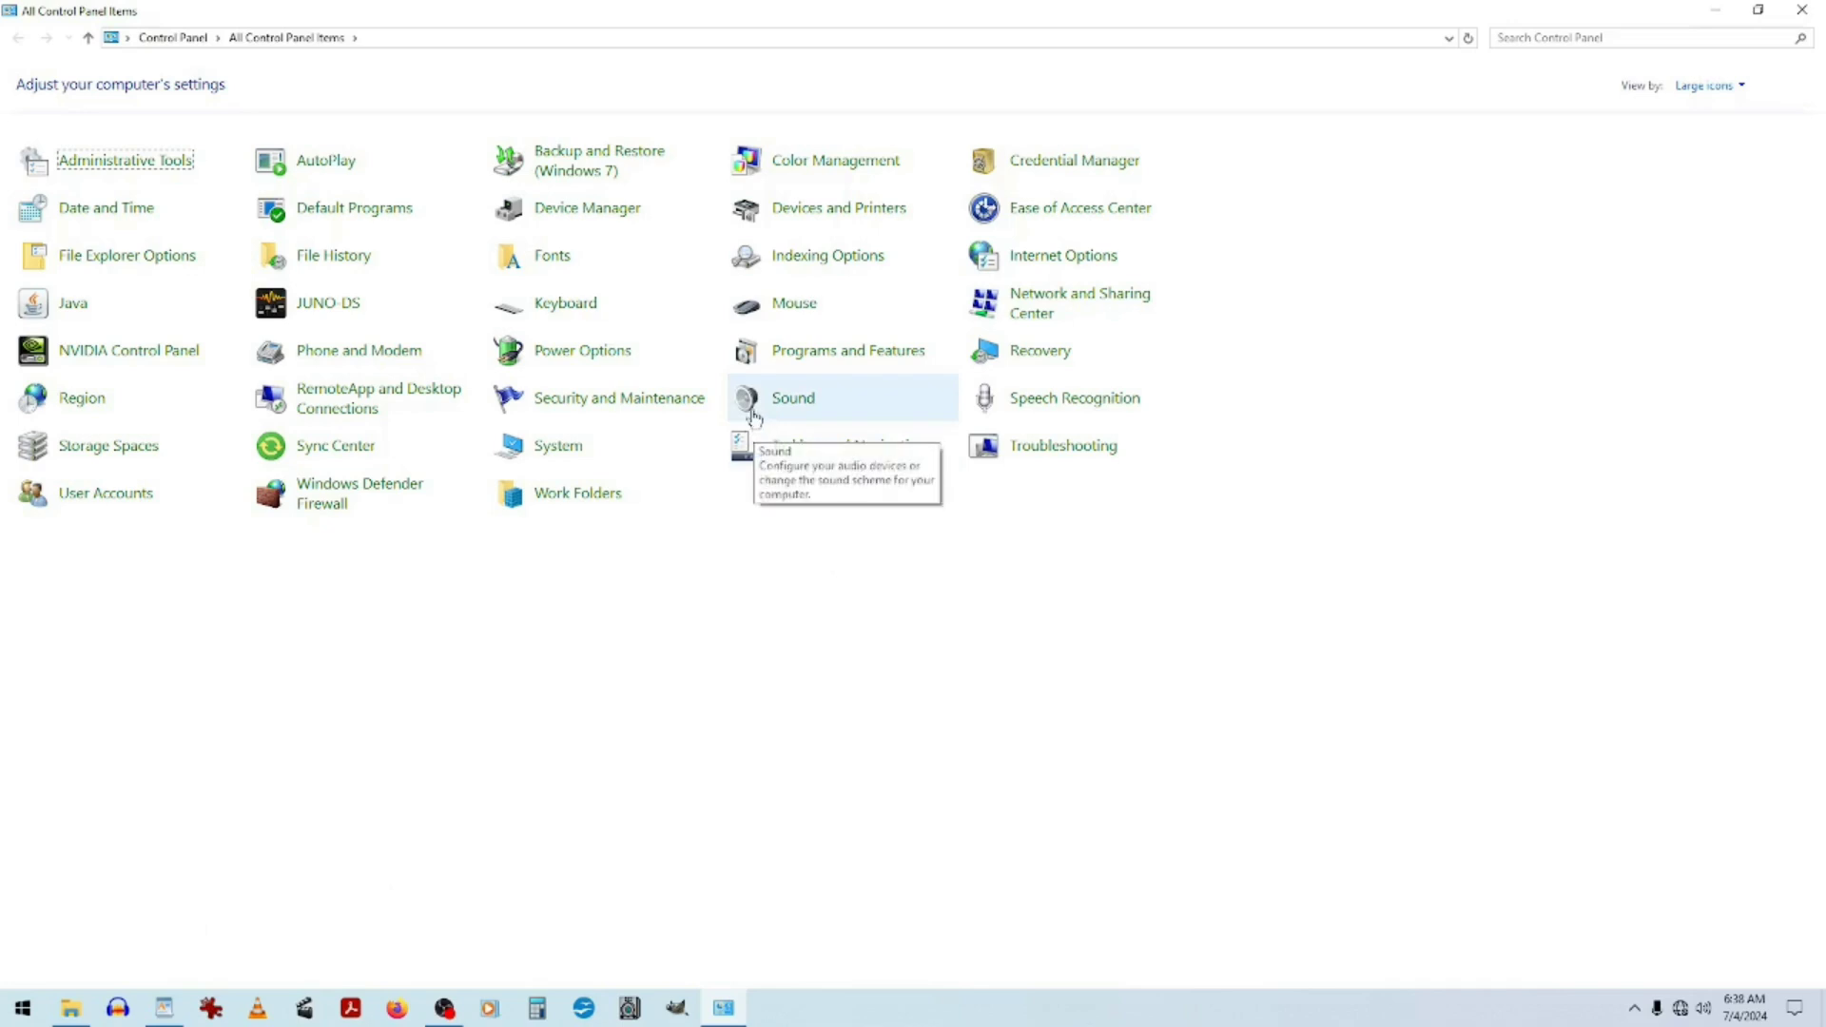
Open the Sound settings and the properties of the USB Audio CODEC microphone among the recording devices.
{"action": "left_click", "coordinate": [754, 414]}
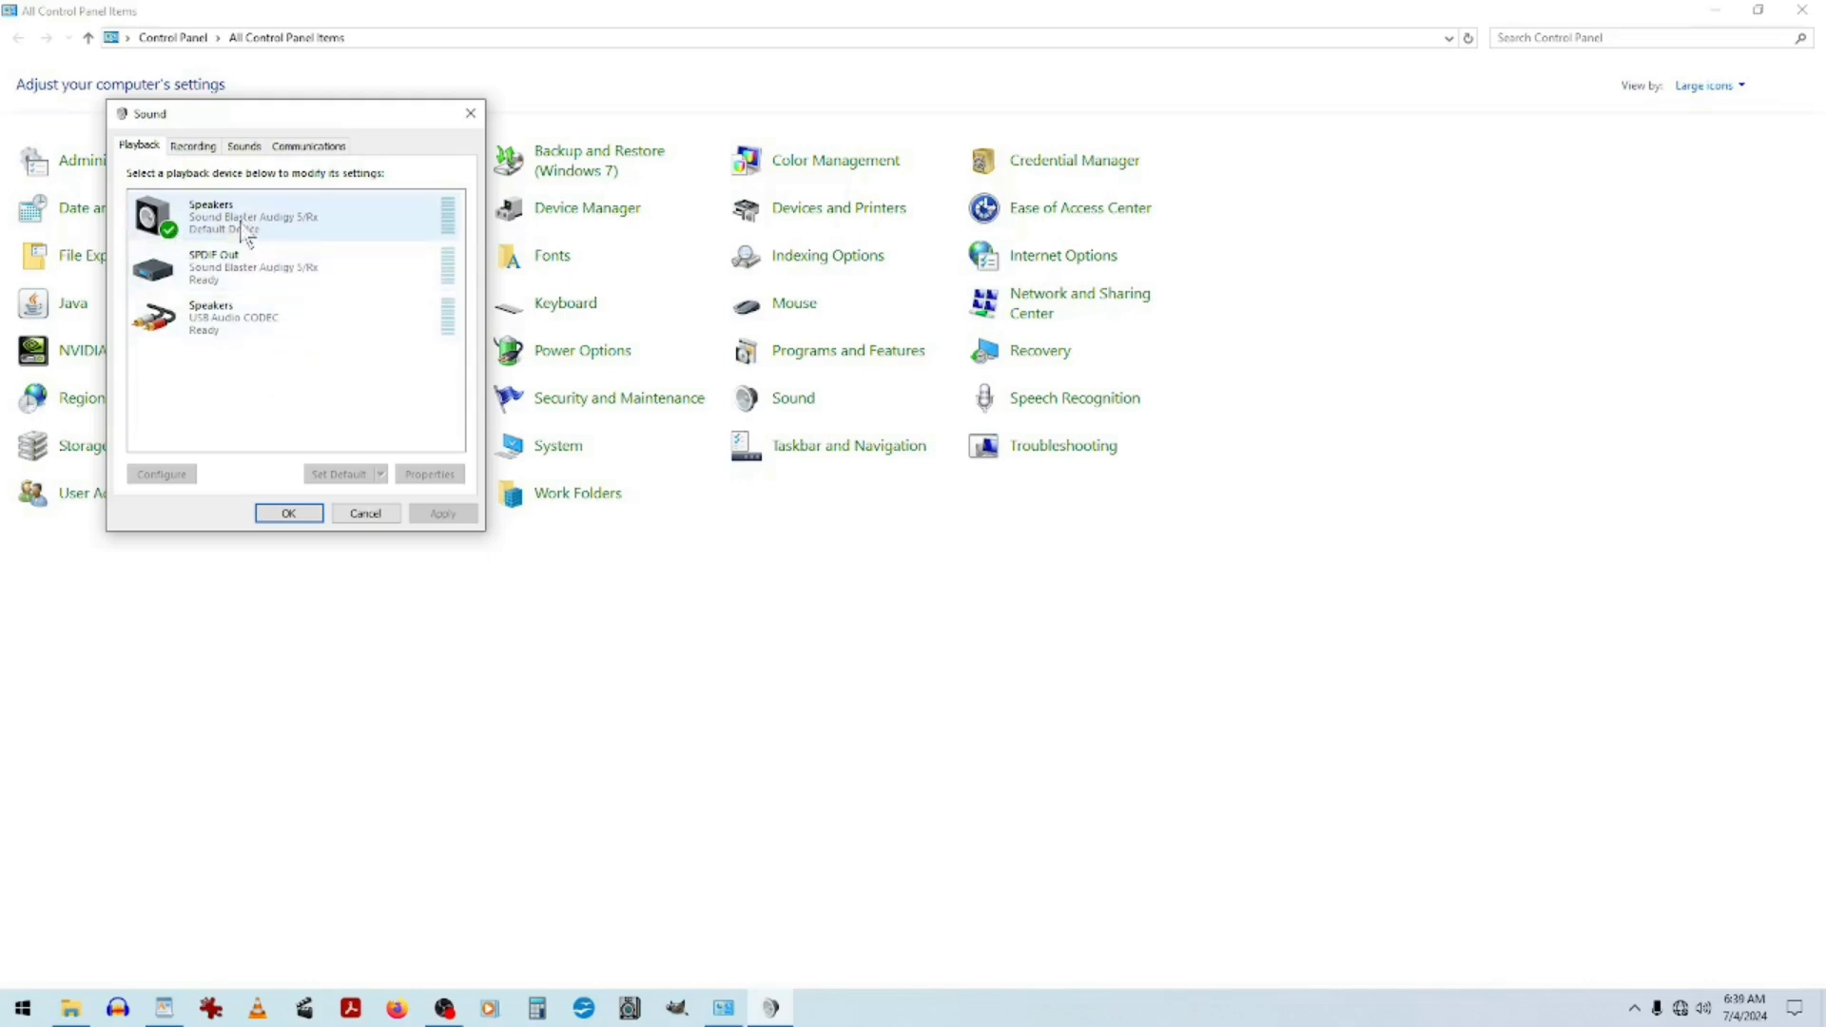
{"action": "left_click", "coordinate": [193, 147]}
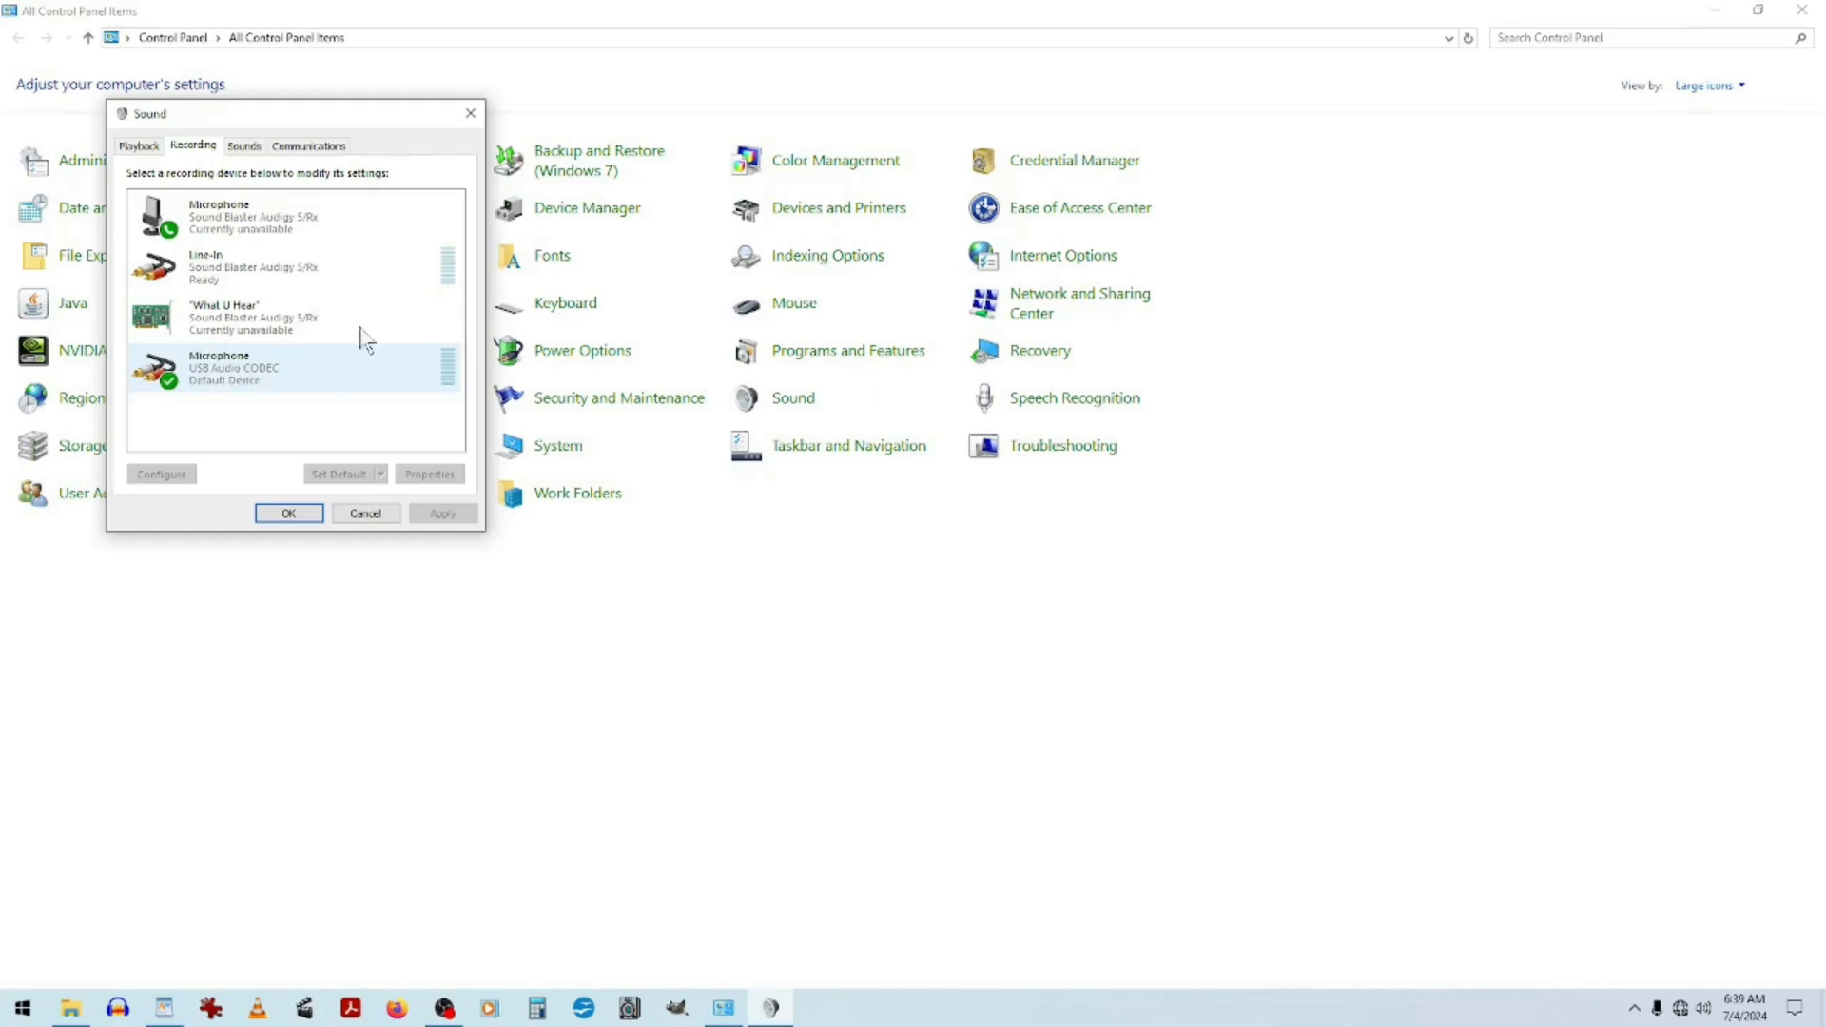
{"action": "left_click", "coordinate": [242, 371]}
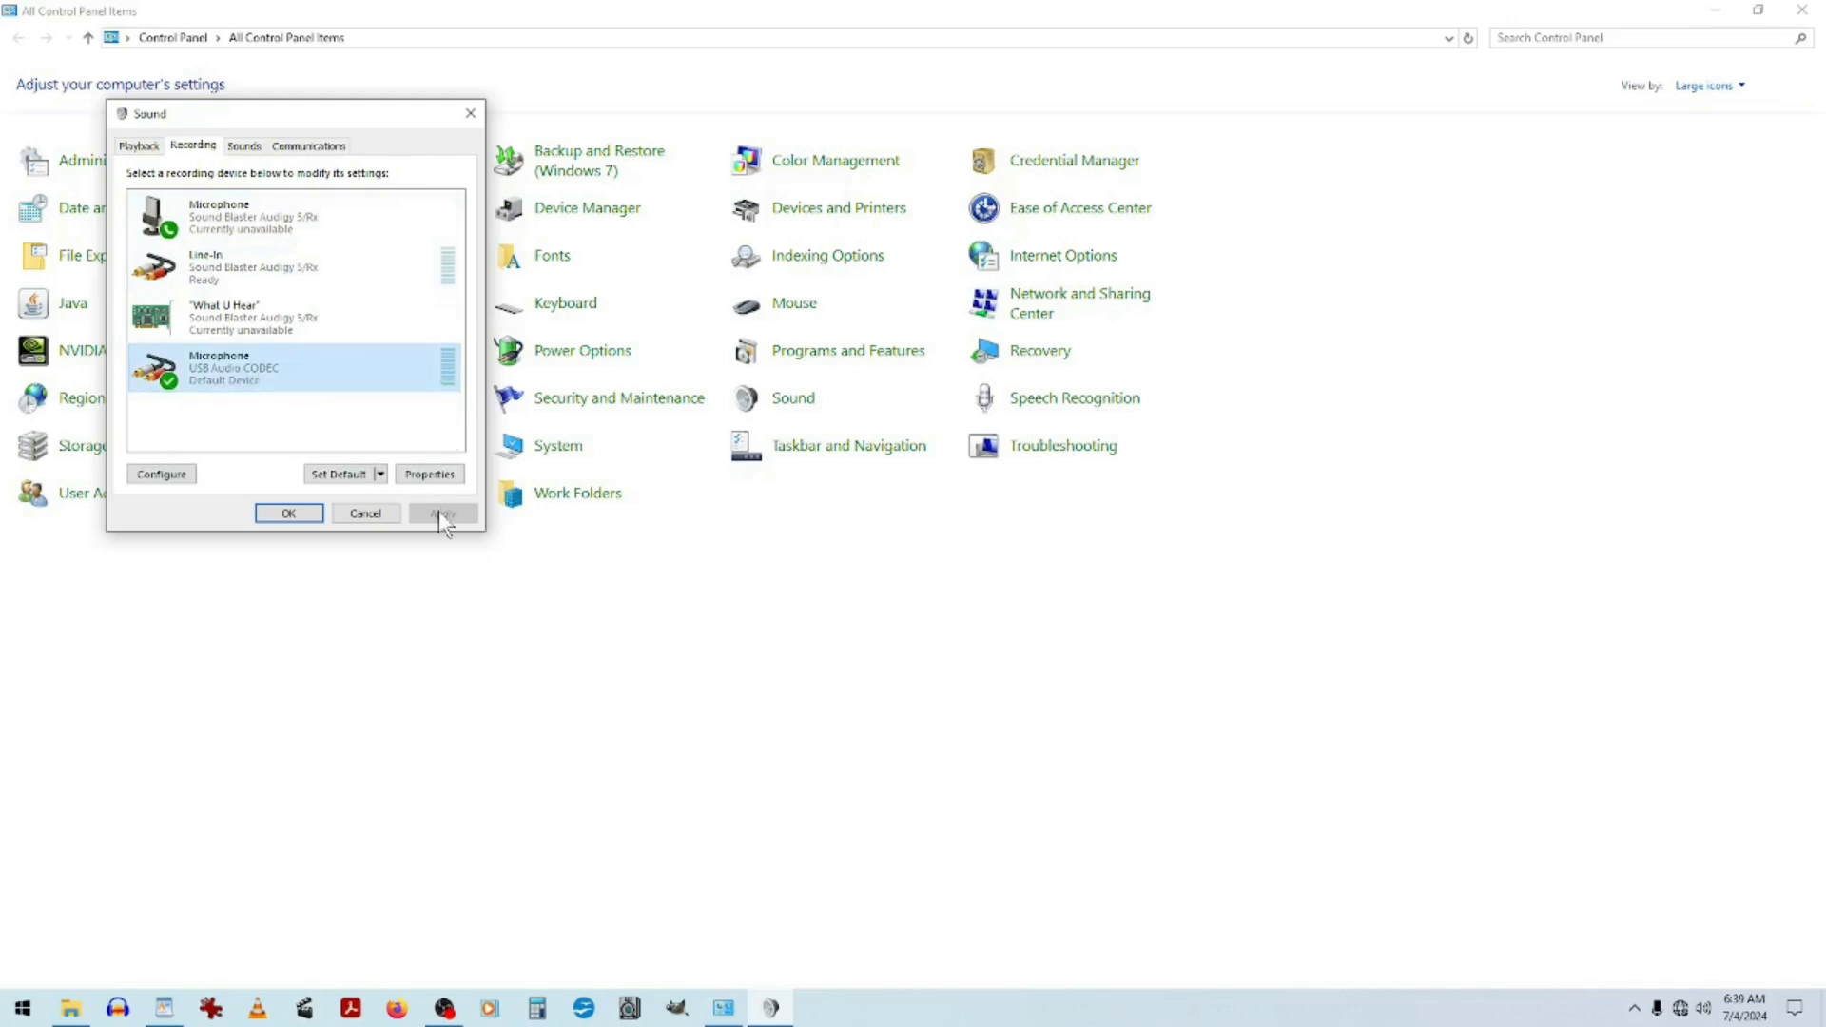
{"action": "left_click", "coordinate": [430, 476]}
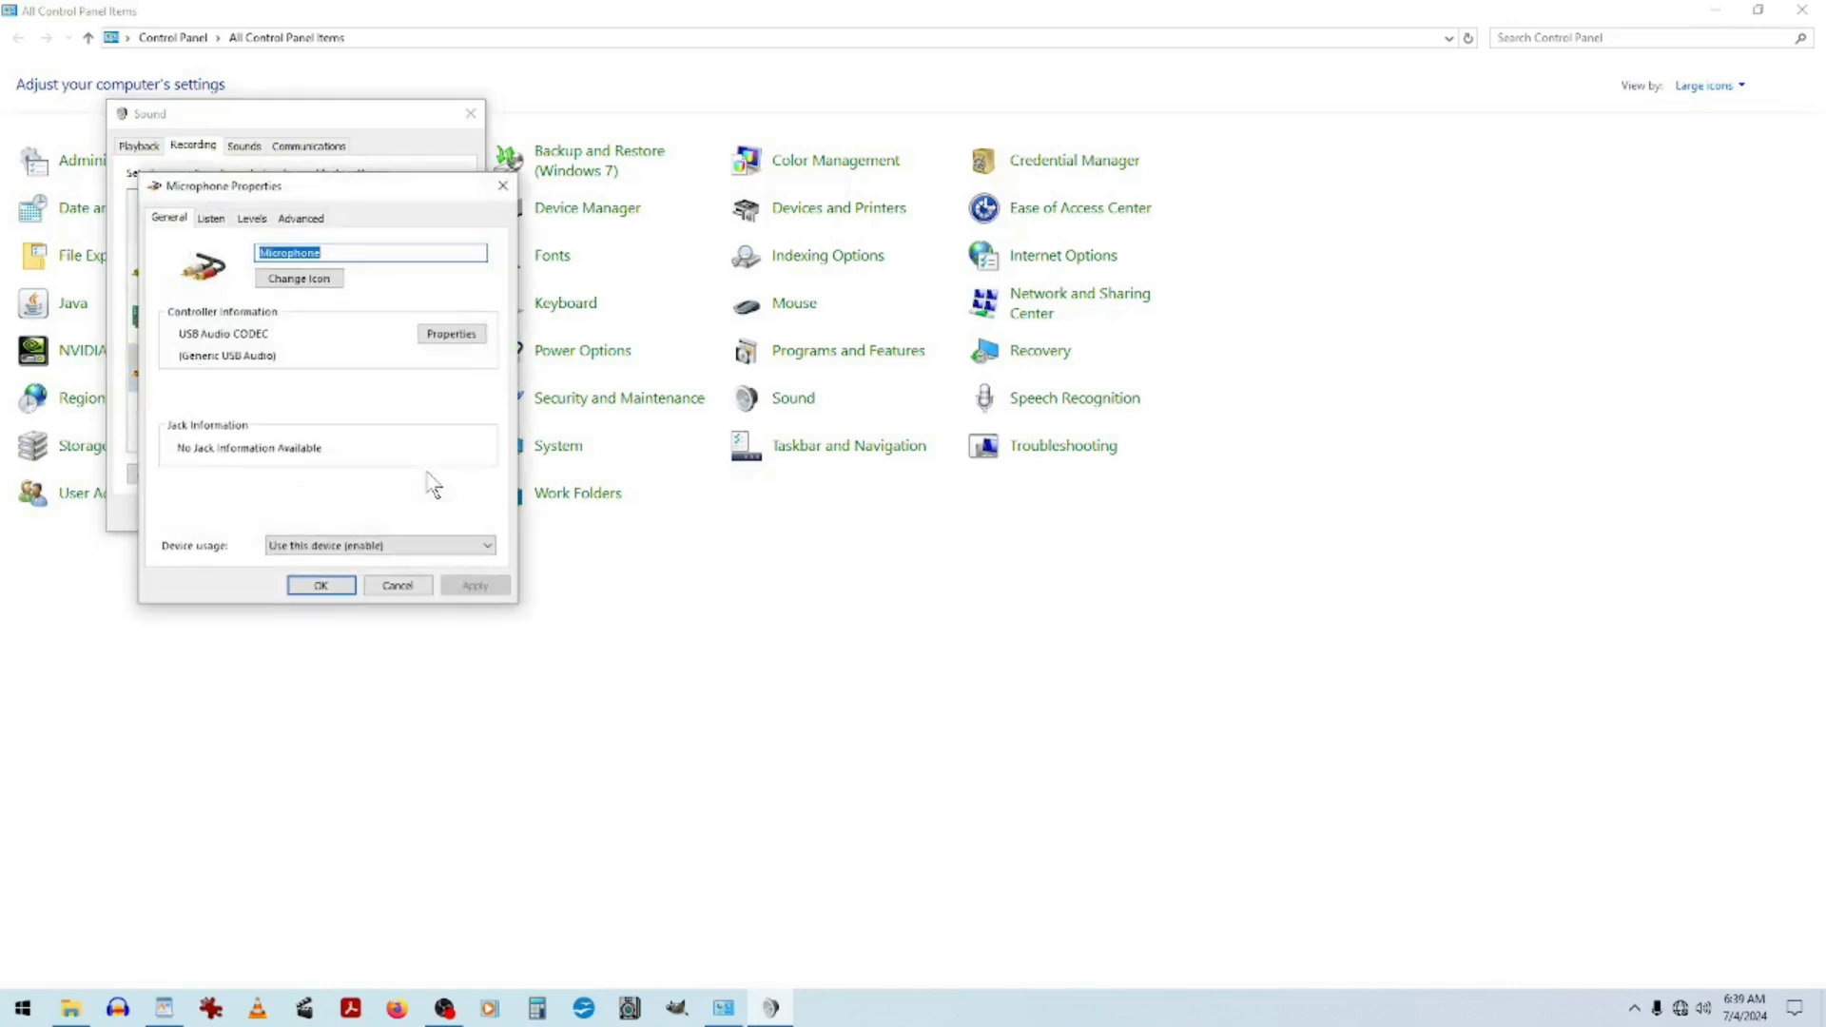
Move the microphone properties dialog aside and open the icon chooser, confirming the current microphone icon.
{"action": "left_click_drag", "start_coordinate": [284, 193], "coordinate": [621, 117]}
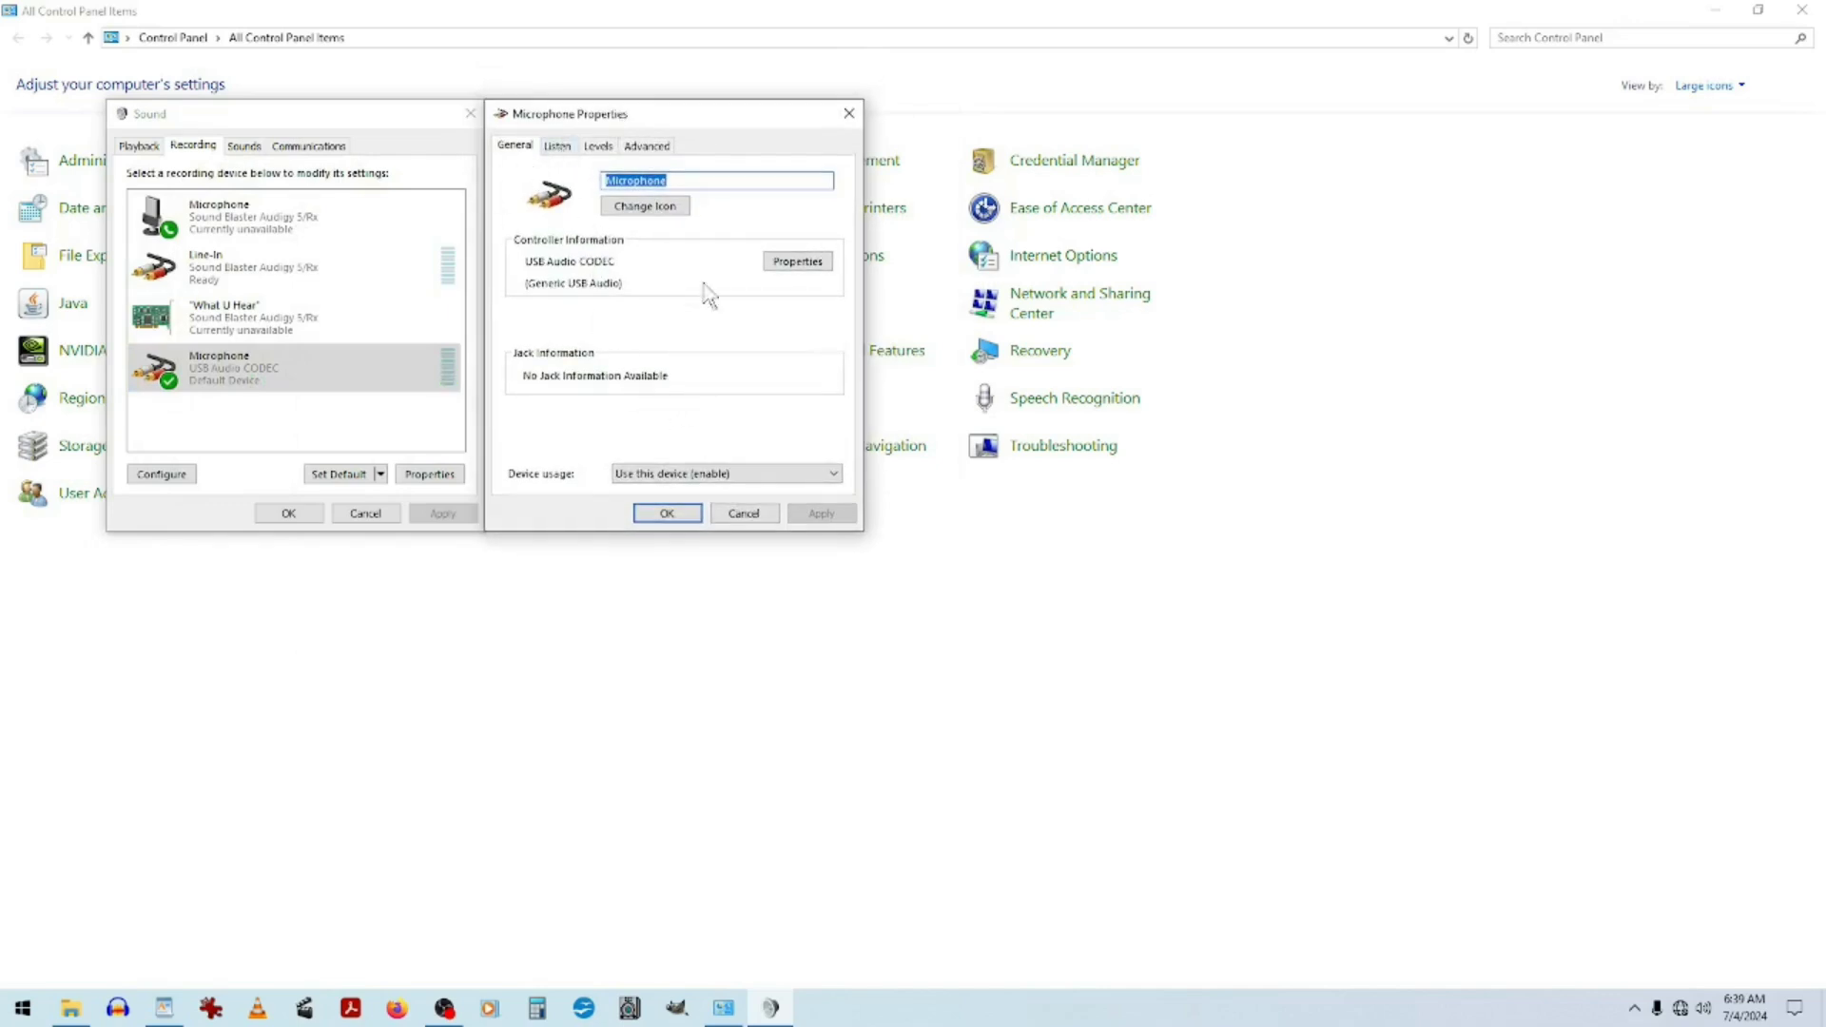
{"action": "left_click", "coordinate": [666, 210]}
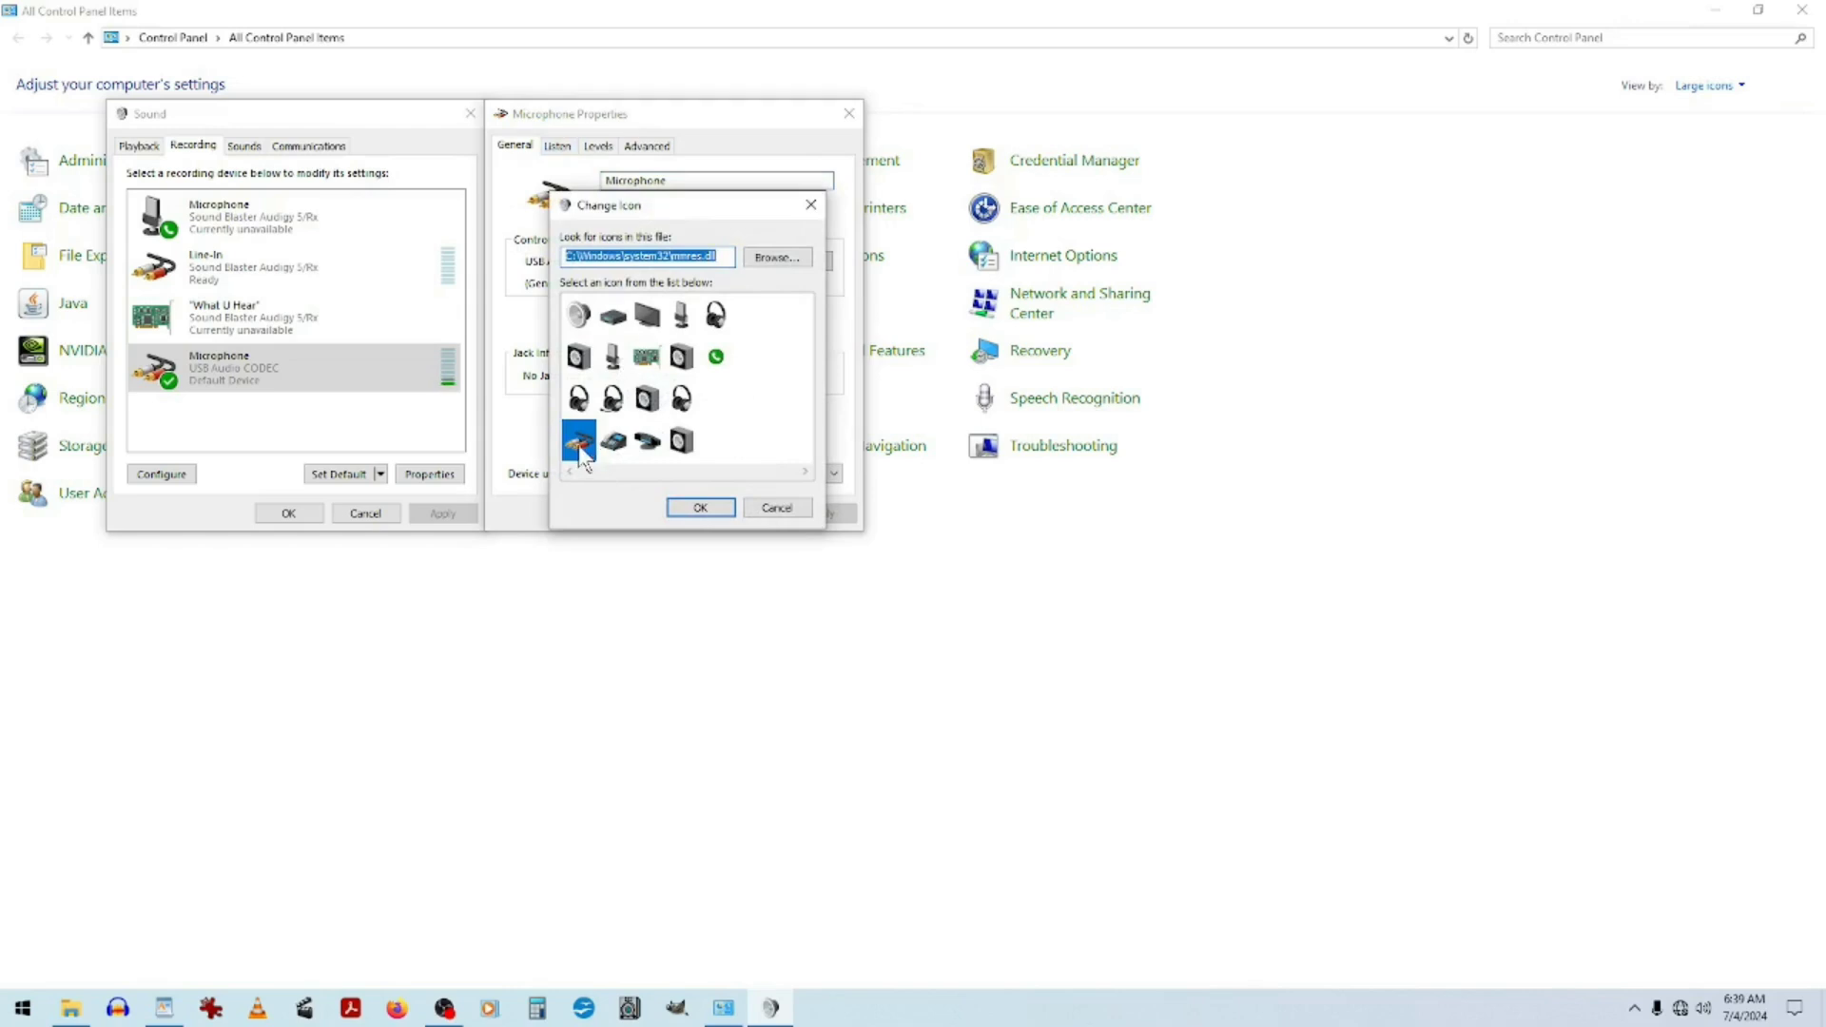
{"action": "left_click", "coordinate": [697, 509]}
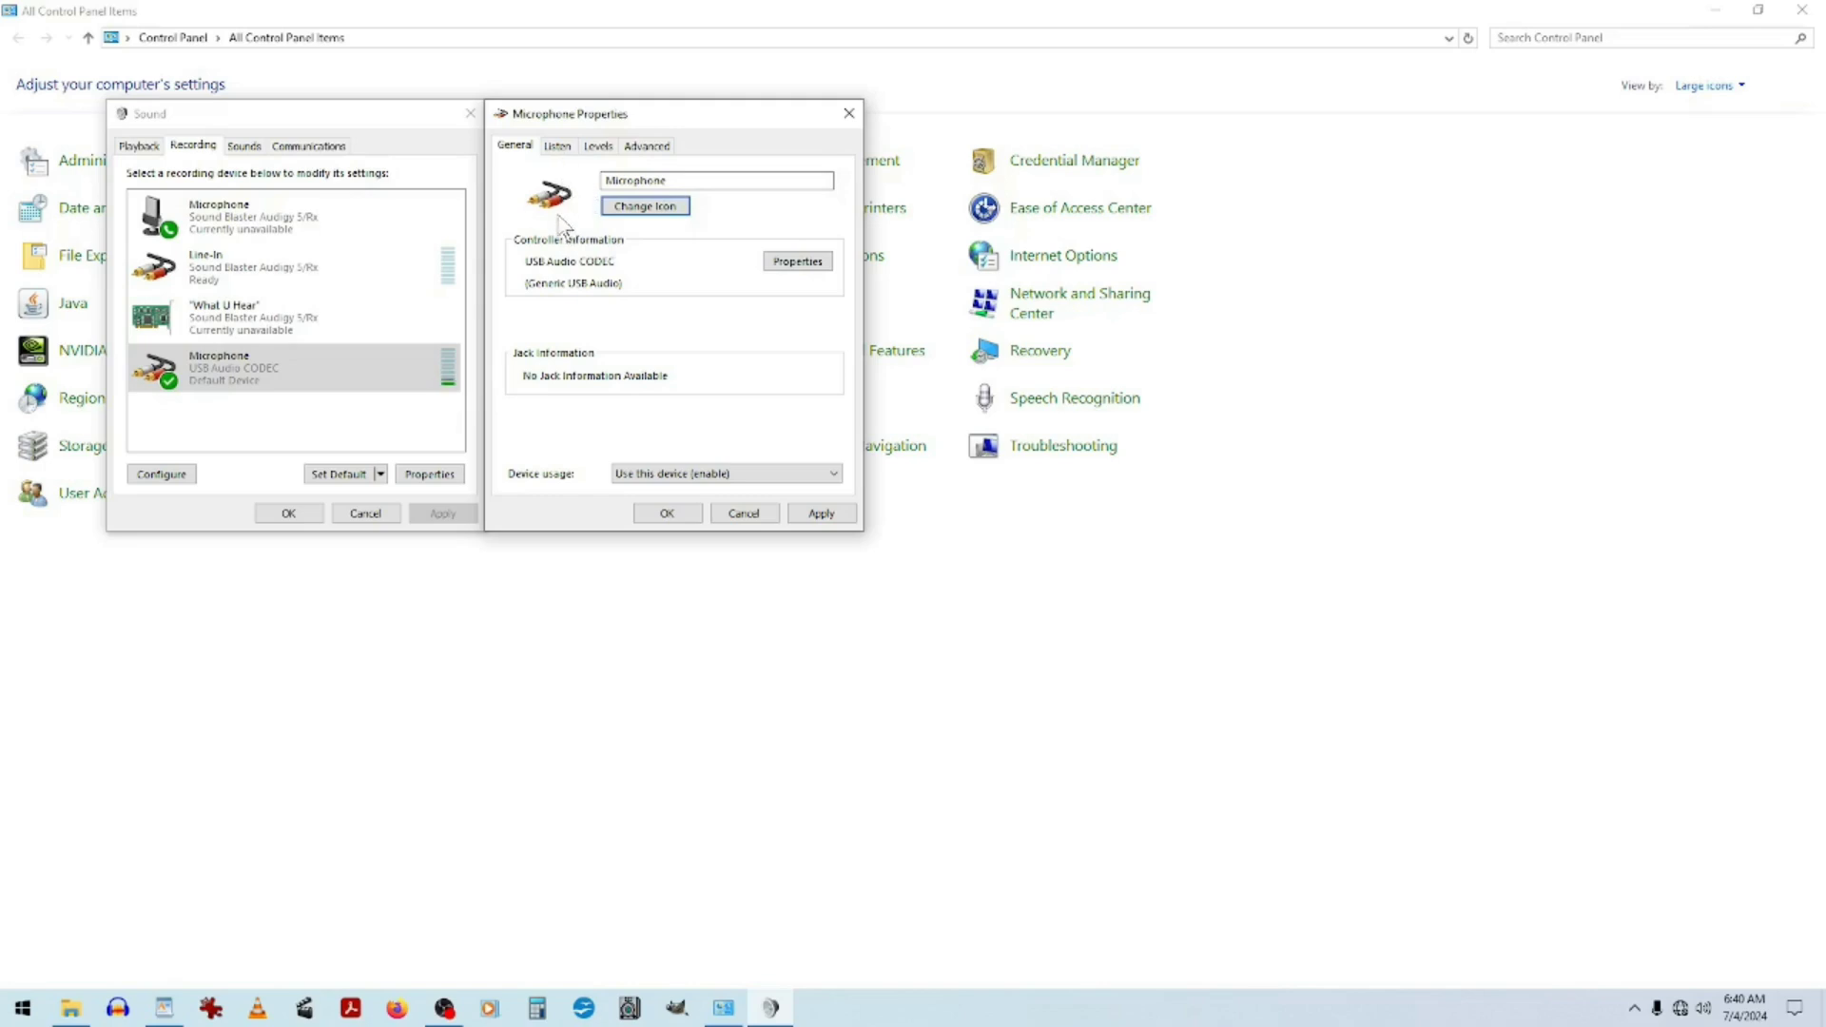
Turn Listen to this device on and apply it, then turn it off and apply again.
{"action": "left_click", "coordinate": [558, 148]}
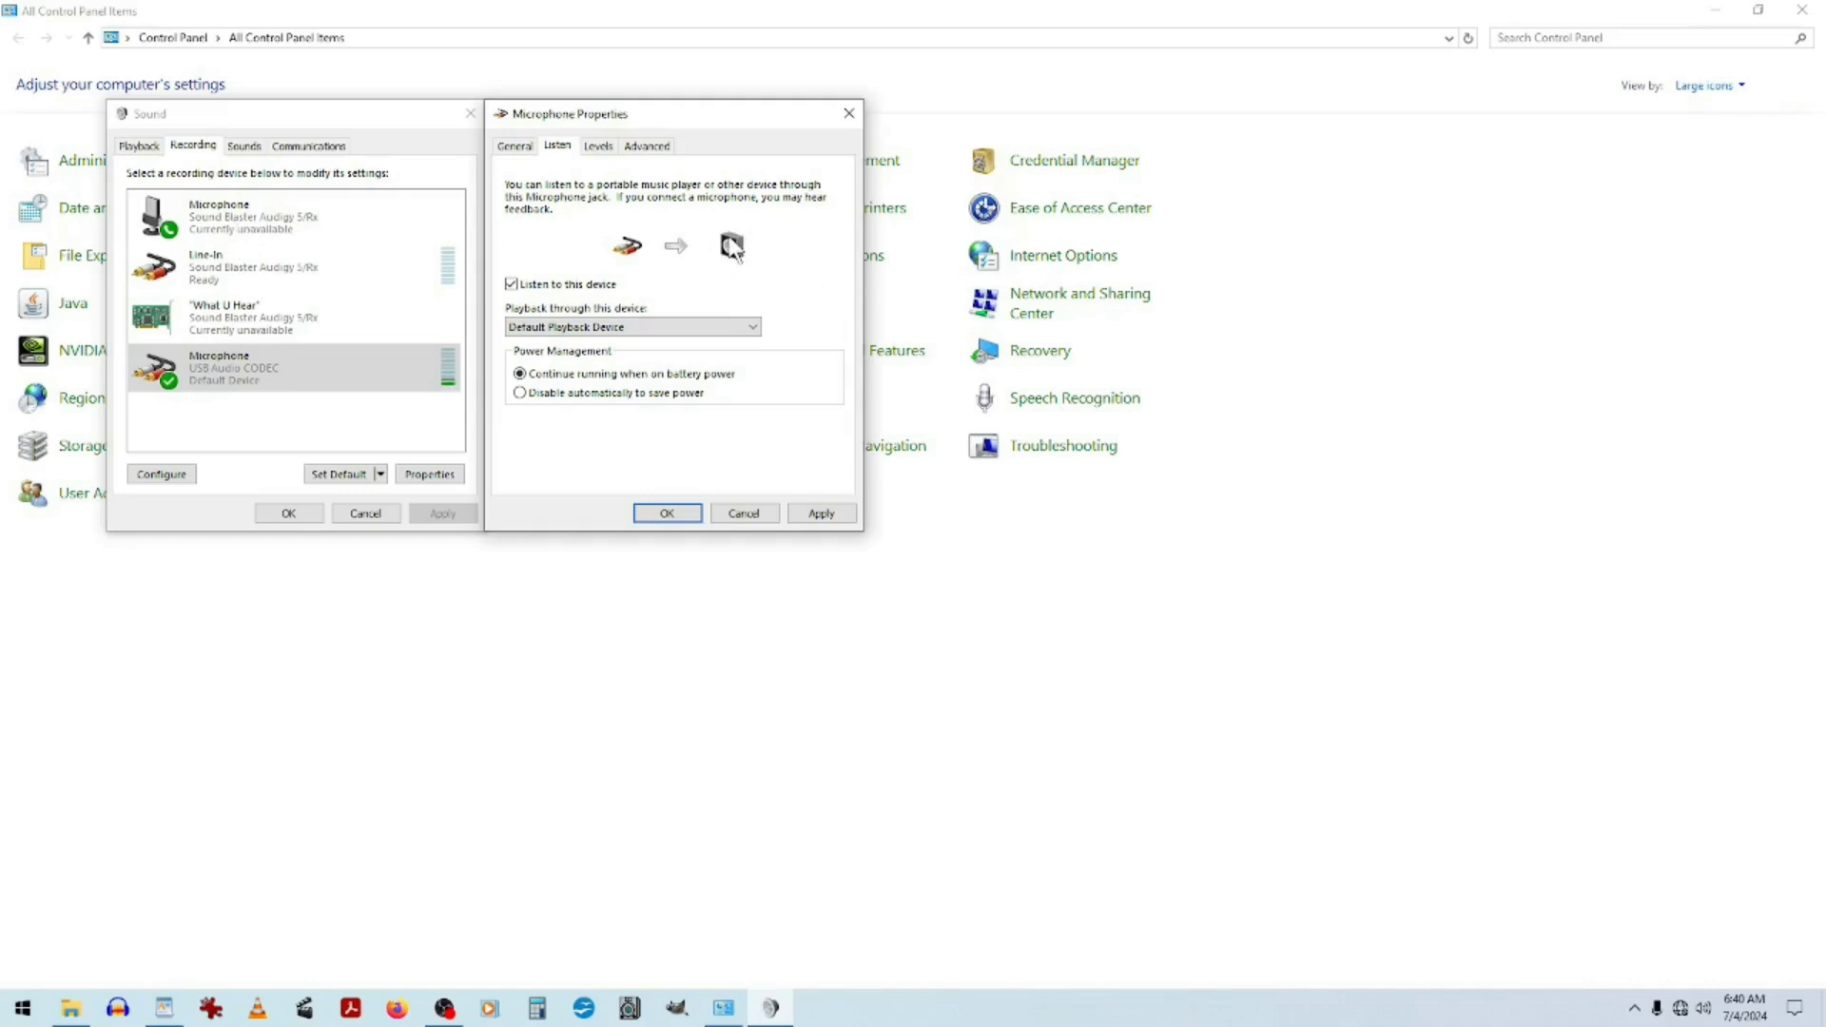
{"action": "left_click", "coordinate": [511, 284]}
{"action": "left_click", "coordinate": [824, 512]}
{"action": "left_click", "coordinate": [511, 285]}
{"action": "left_click", "coordinate": [818, 513]}
Set the microphone's default format to 1 channel, 16 bit, 48000 Hz (DVD Quality) and apply it.
{"action": "left_click", "coordinate": [597, 148]}
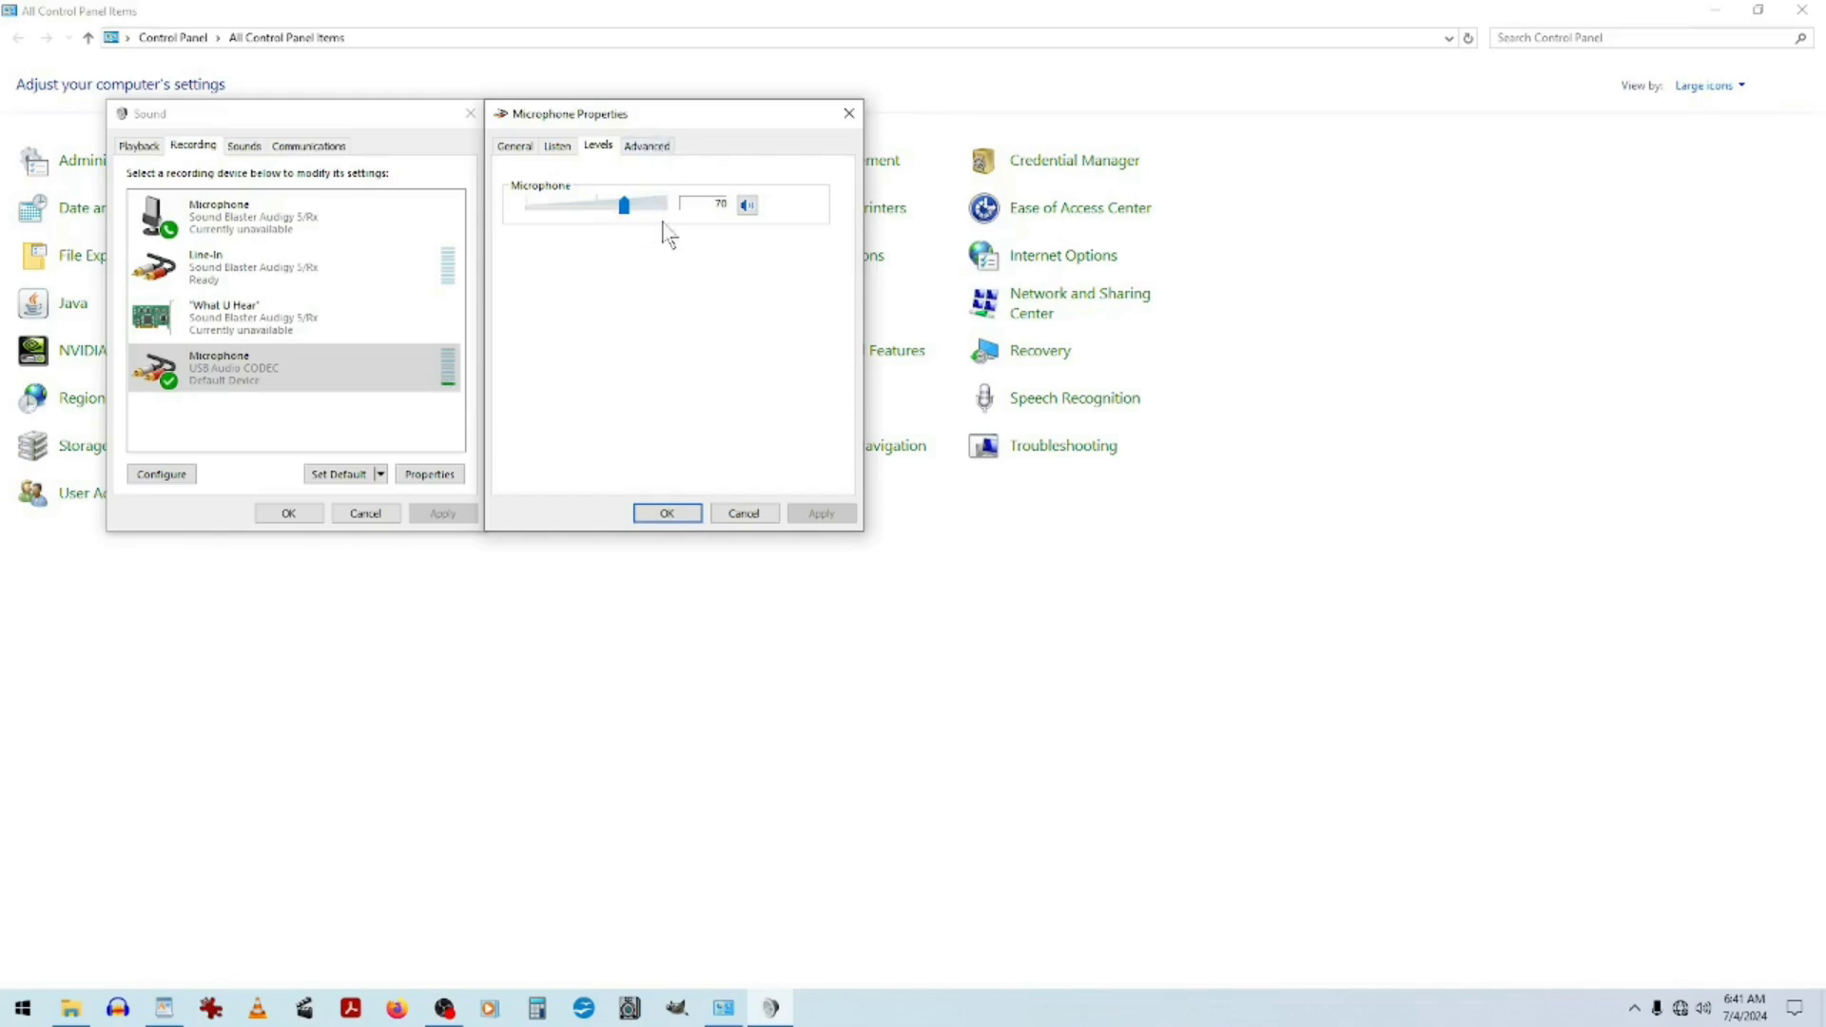
{"action": "left_click", "coordinate": [661, 159]}
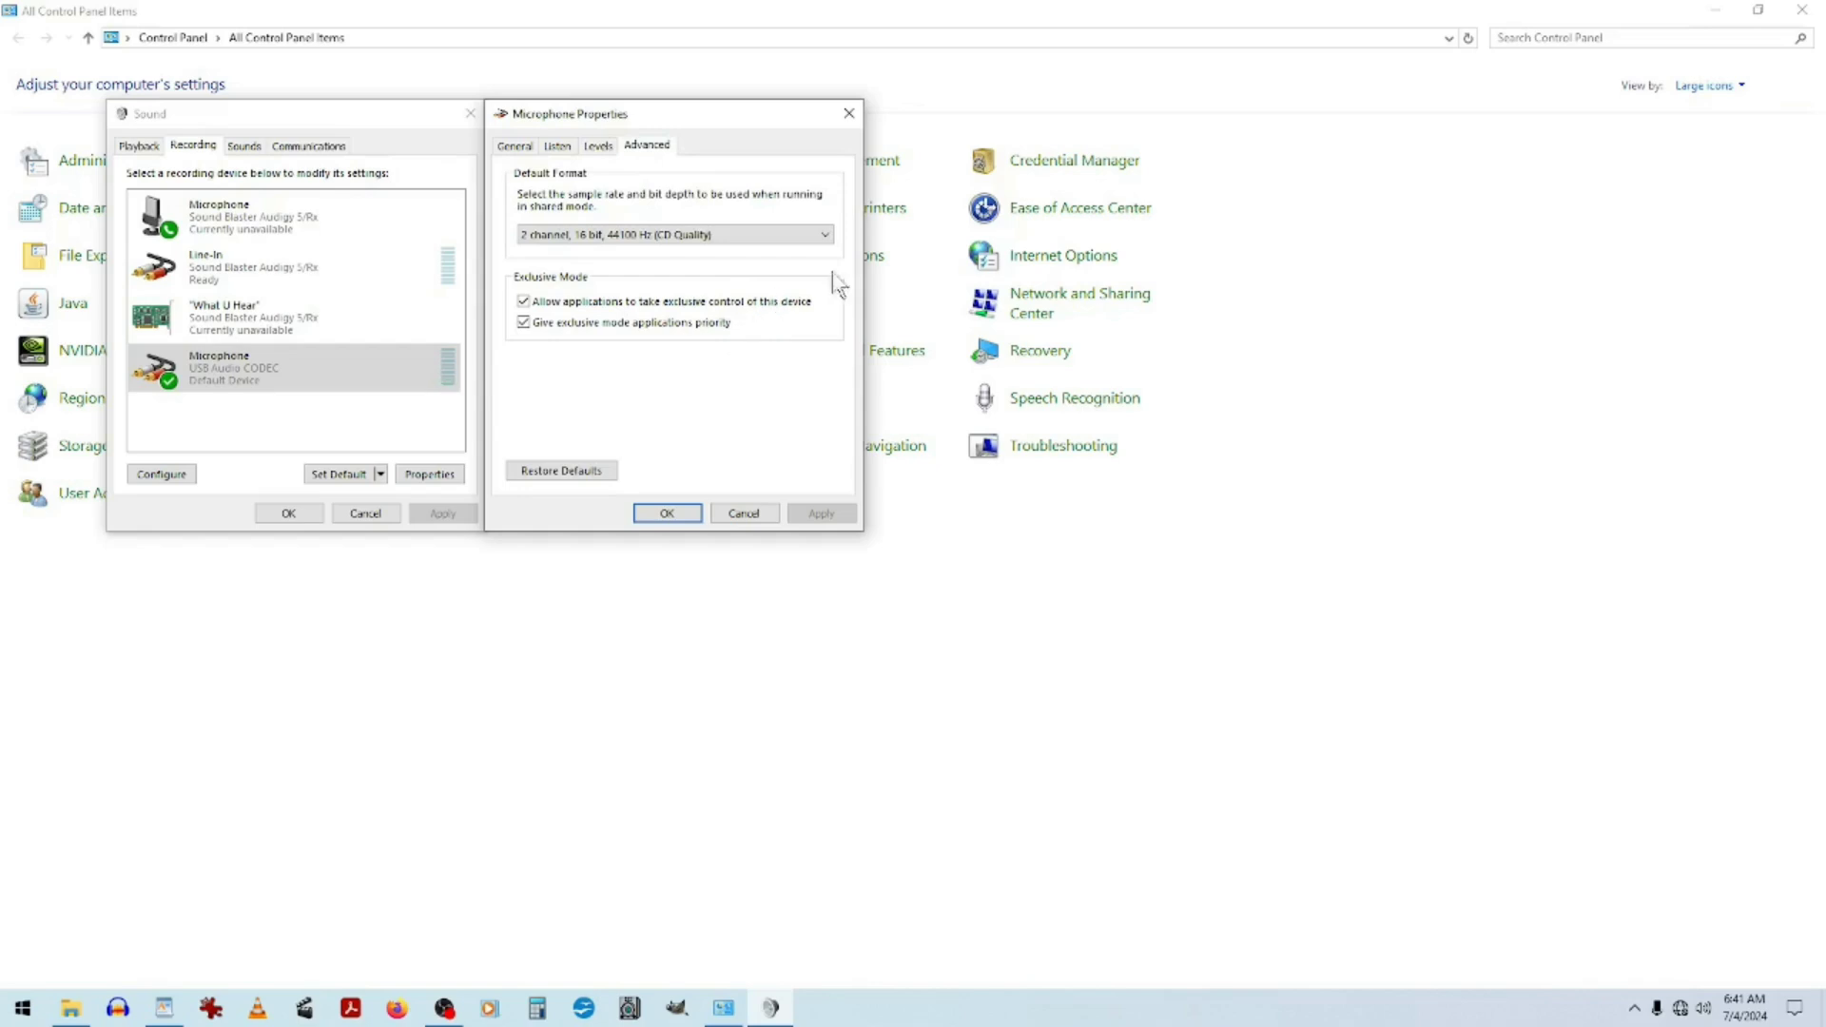
{"action": "left_click", "coordinate": [833, 234]}
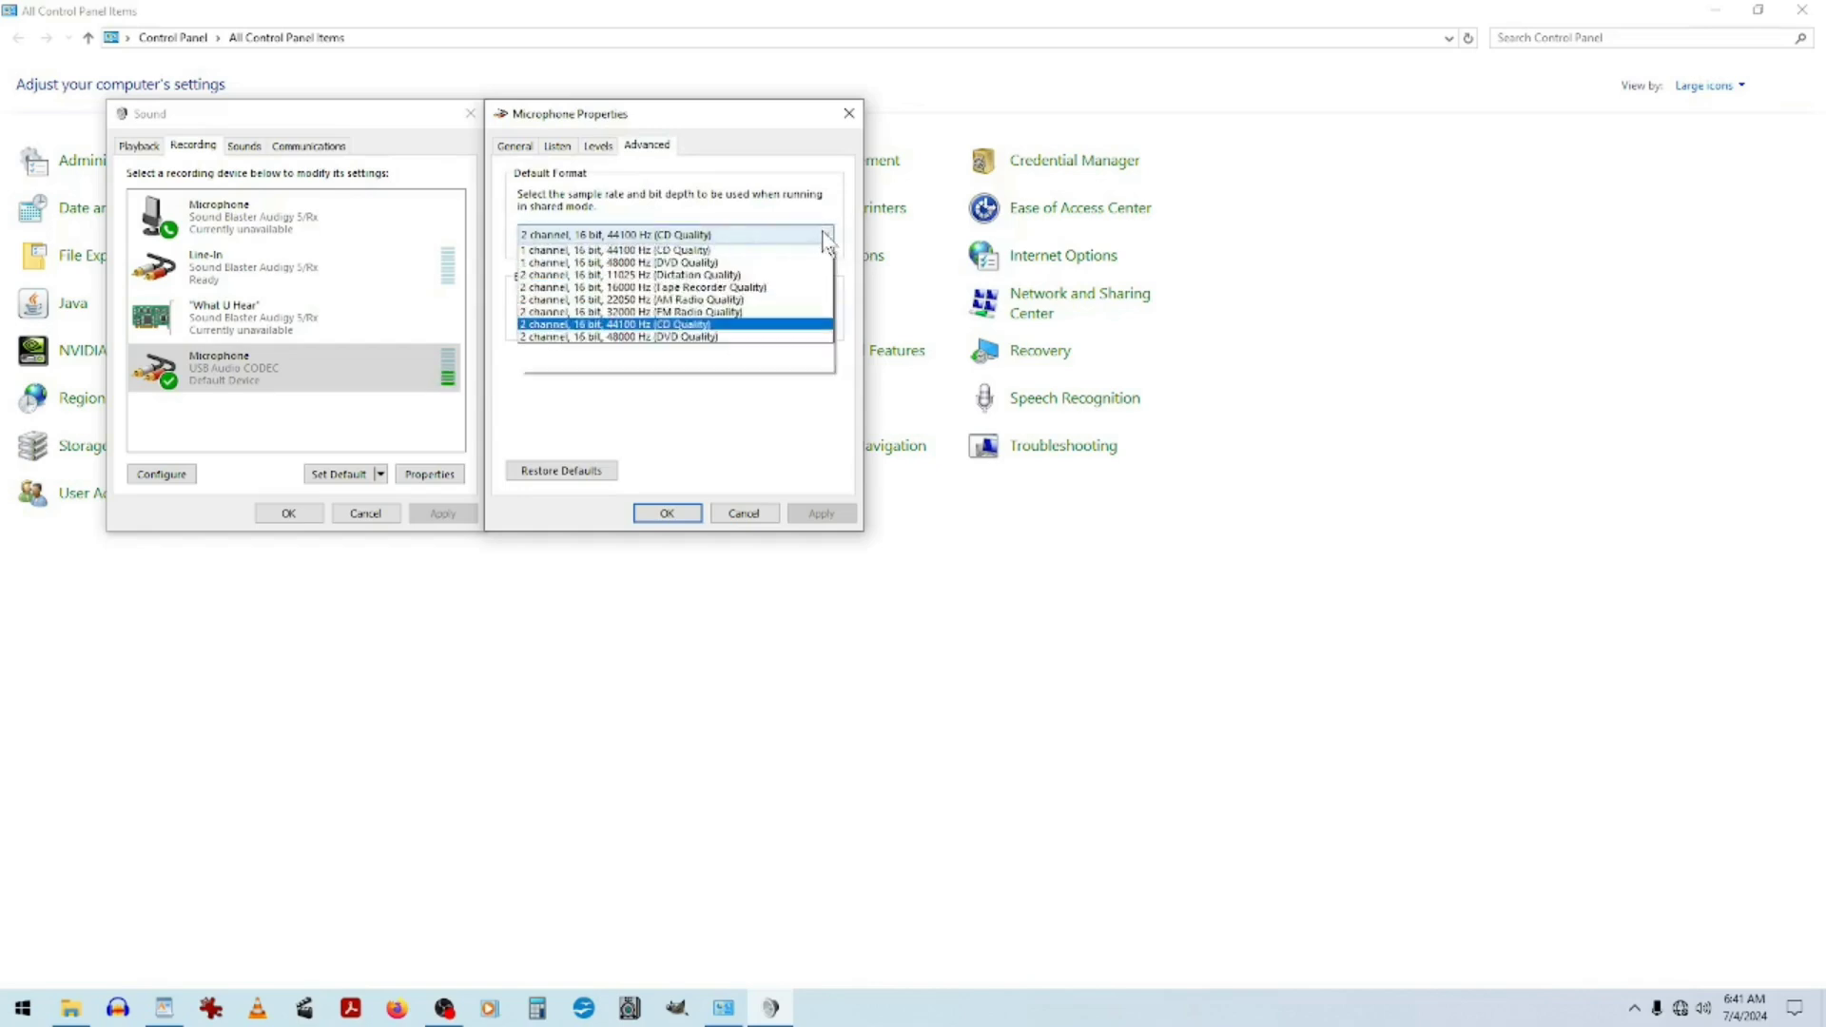
{"action": "left_click", "coordinate": [700, 432]}
{"action": "left_click", "coordinate": [562, 476]}
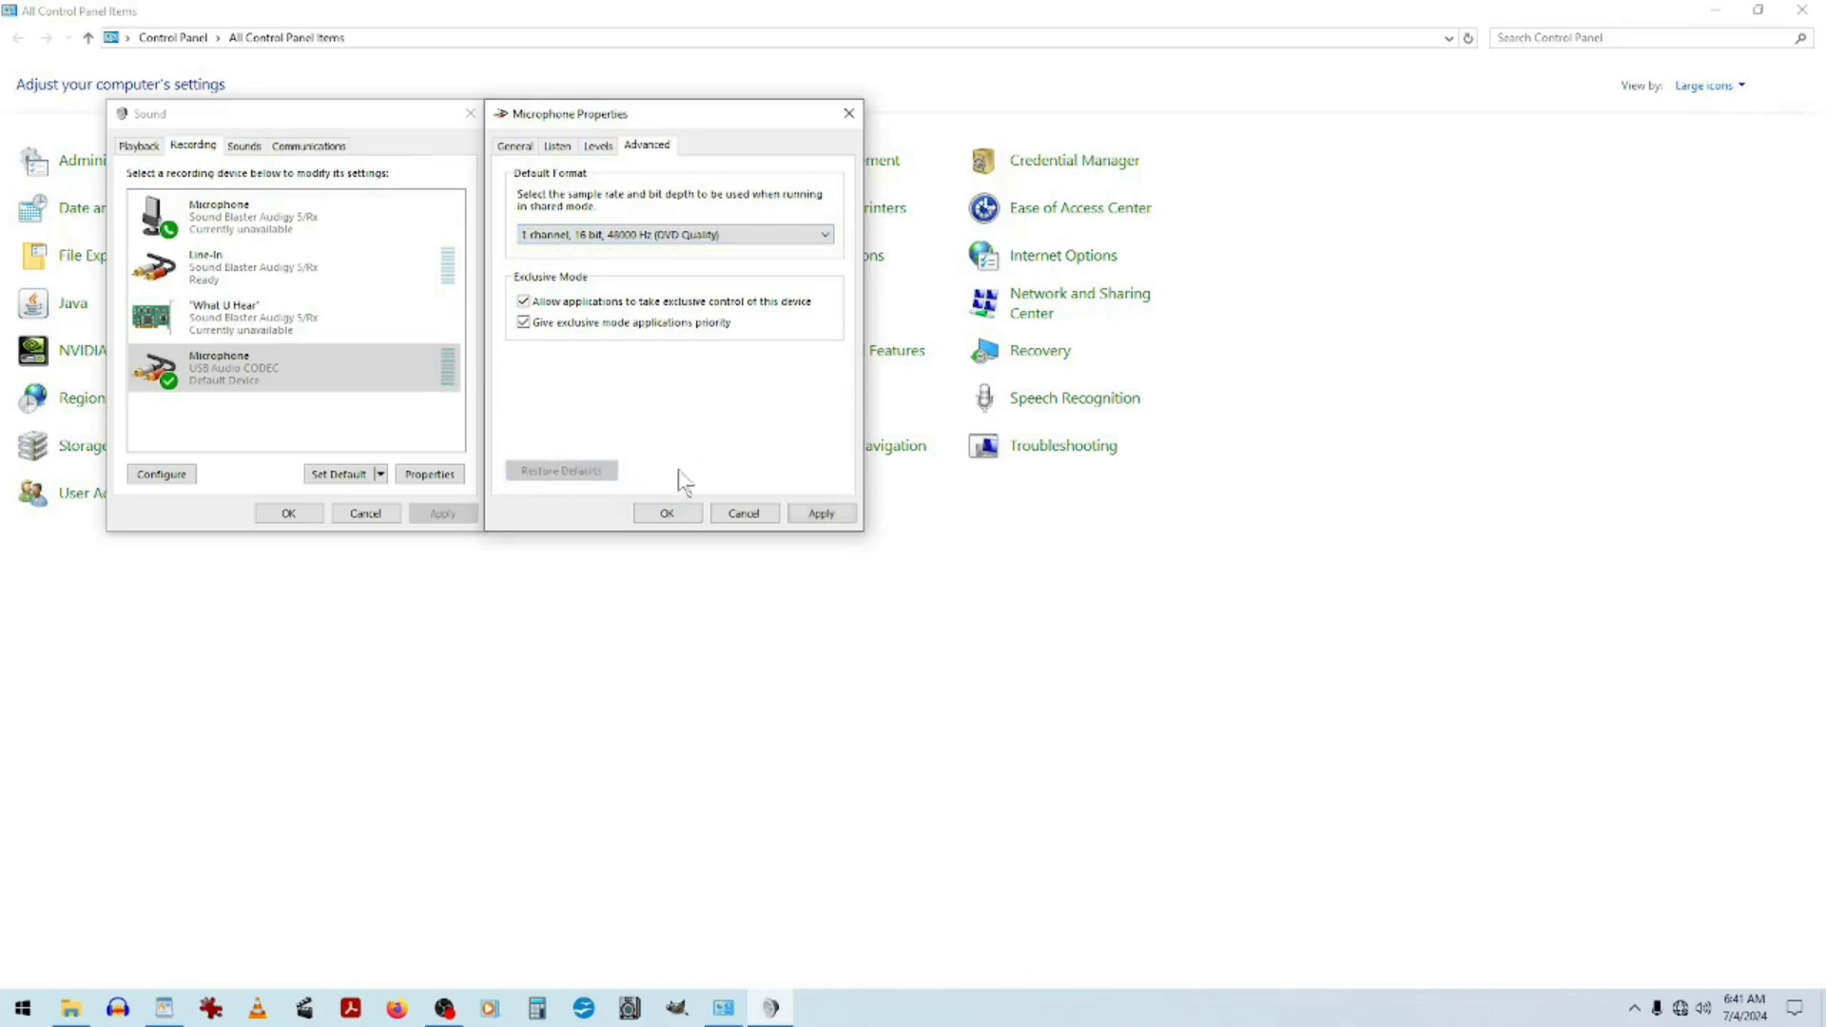
{"action": "left_click", "coordinate": [821, 514]}
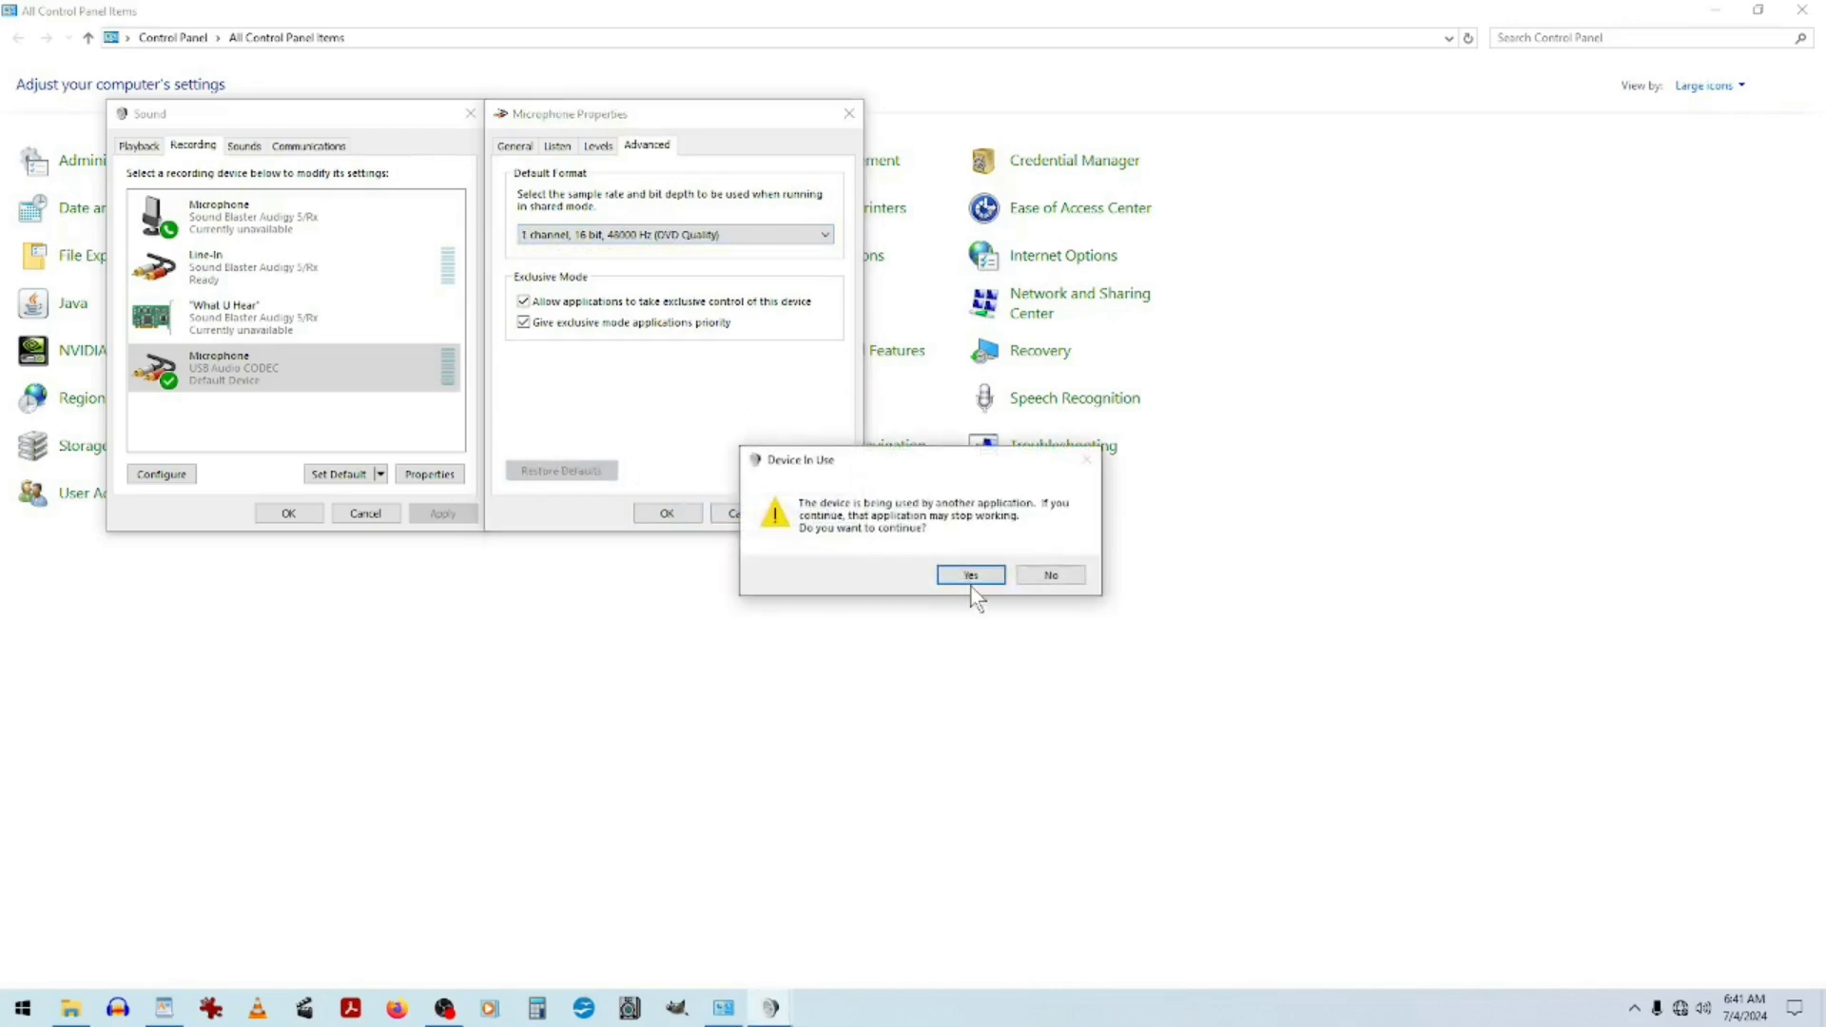
{"action": "left_click", "coordinate": [969, 576]}
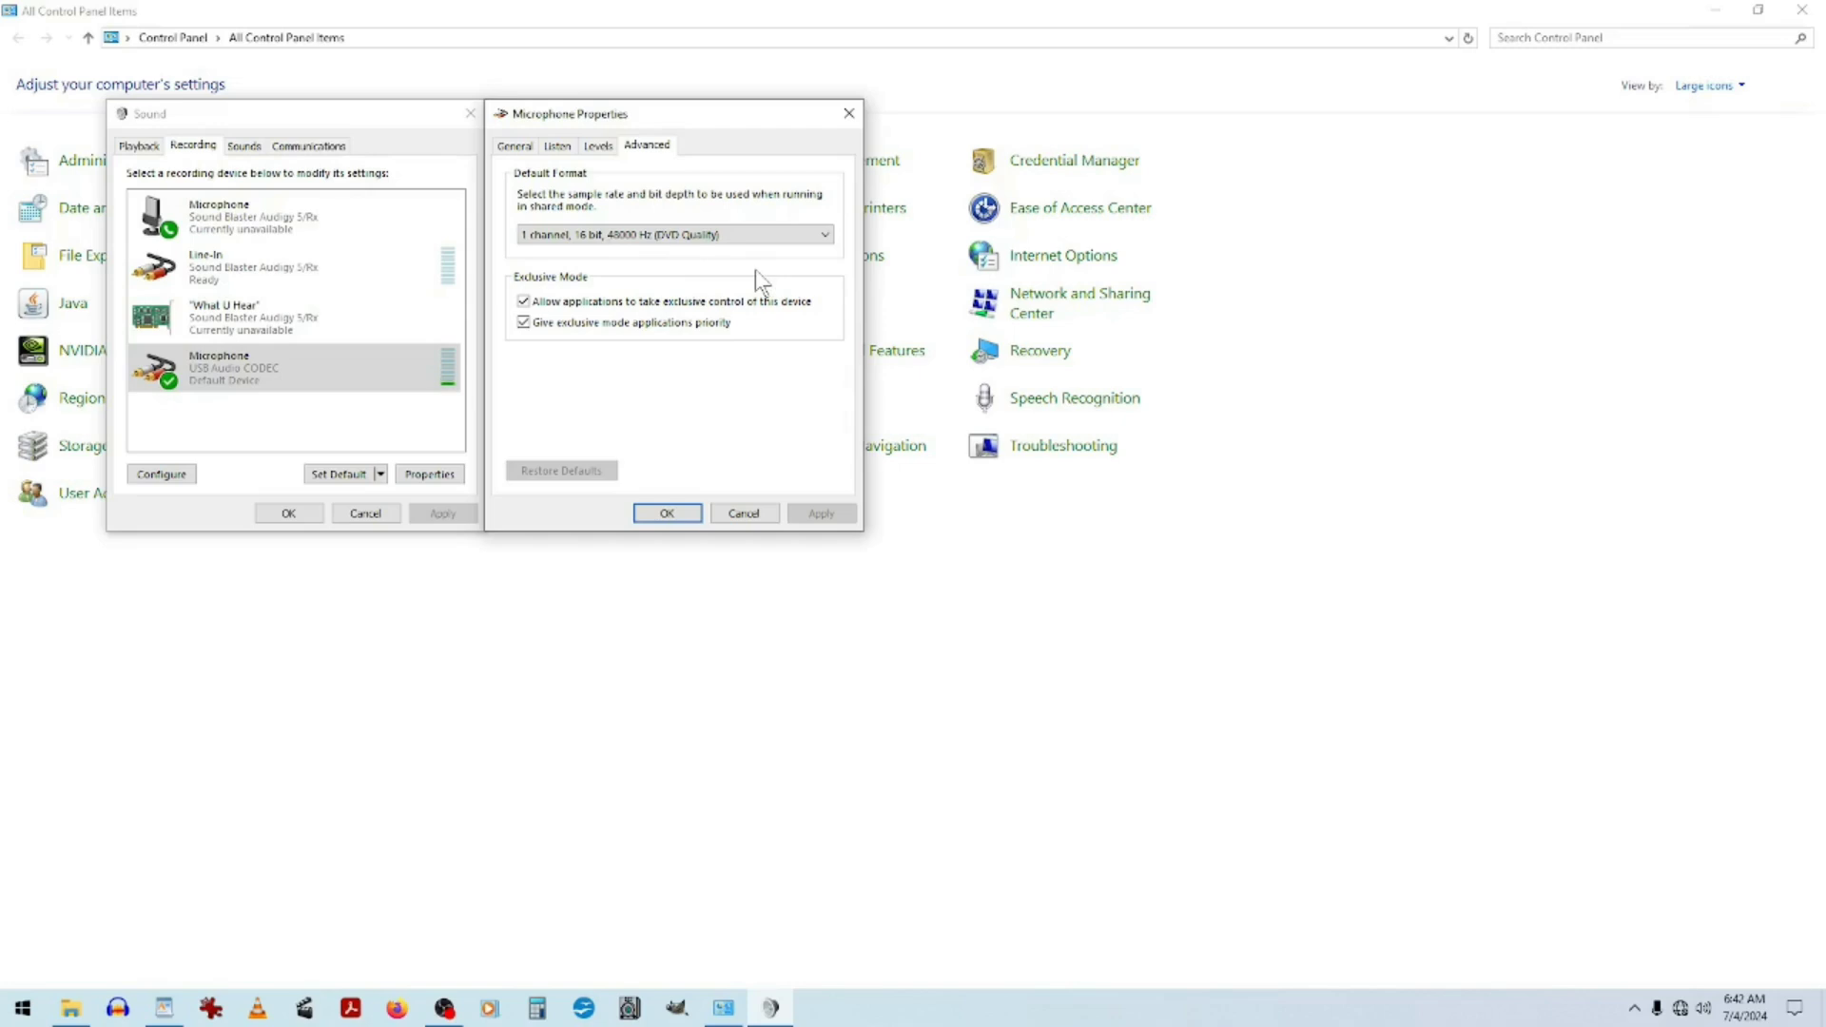
Set the default format to 2 channel, 16 bit, 44100 Hz (CD Quality), apply it, and close the sound settings.
{"action": "left_click", "coordinate": [825, 236]}
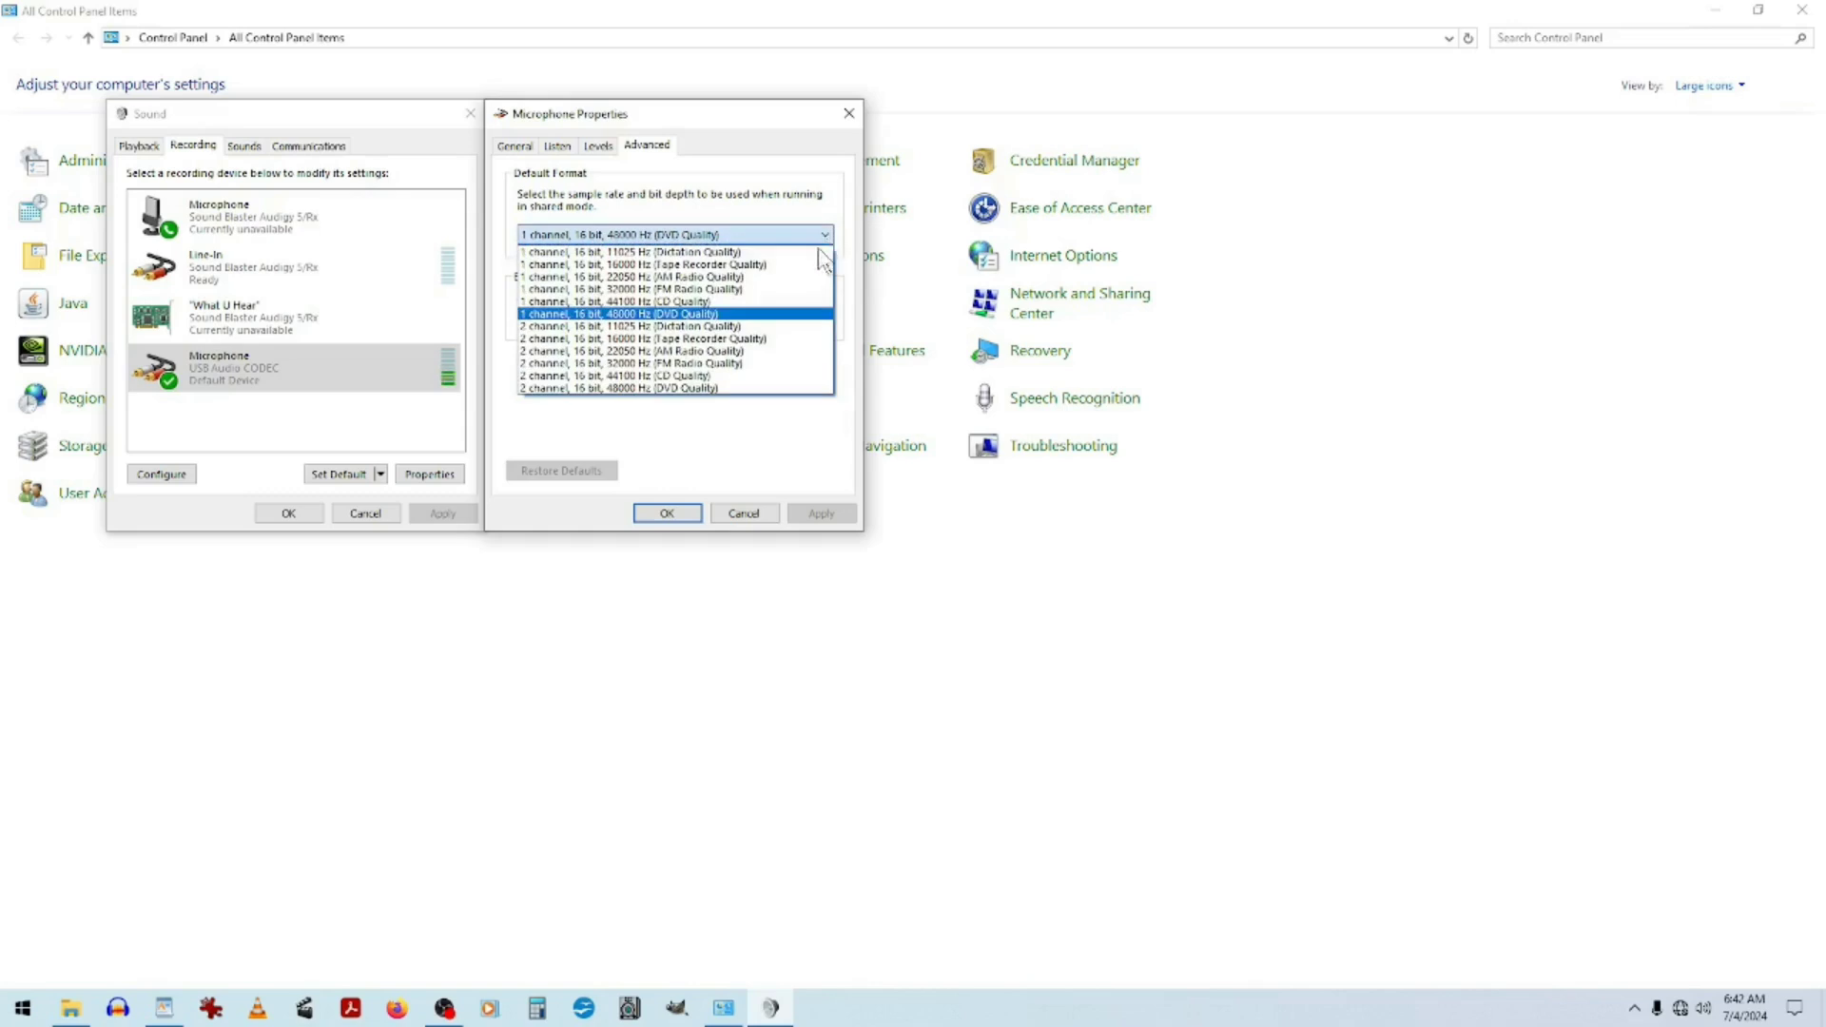
{"action": "left_click", "coordinate": [700, 376]}
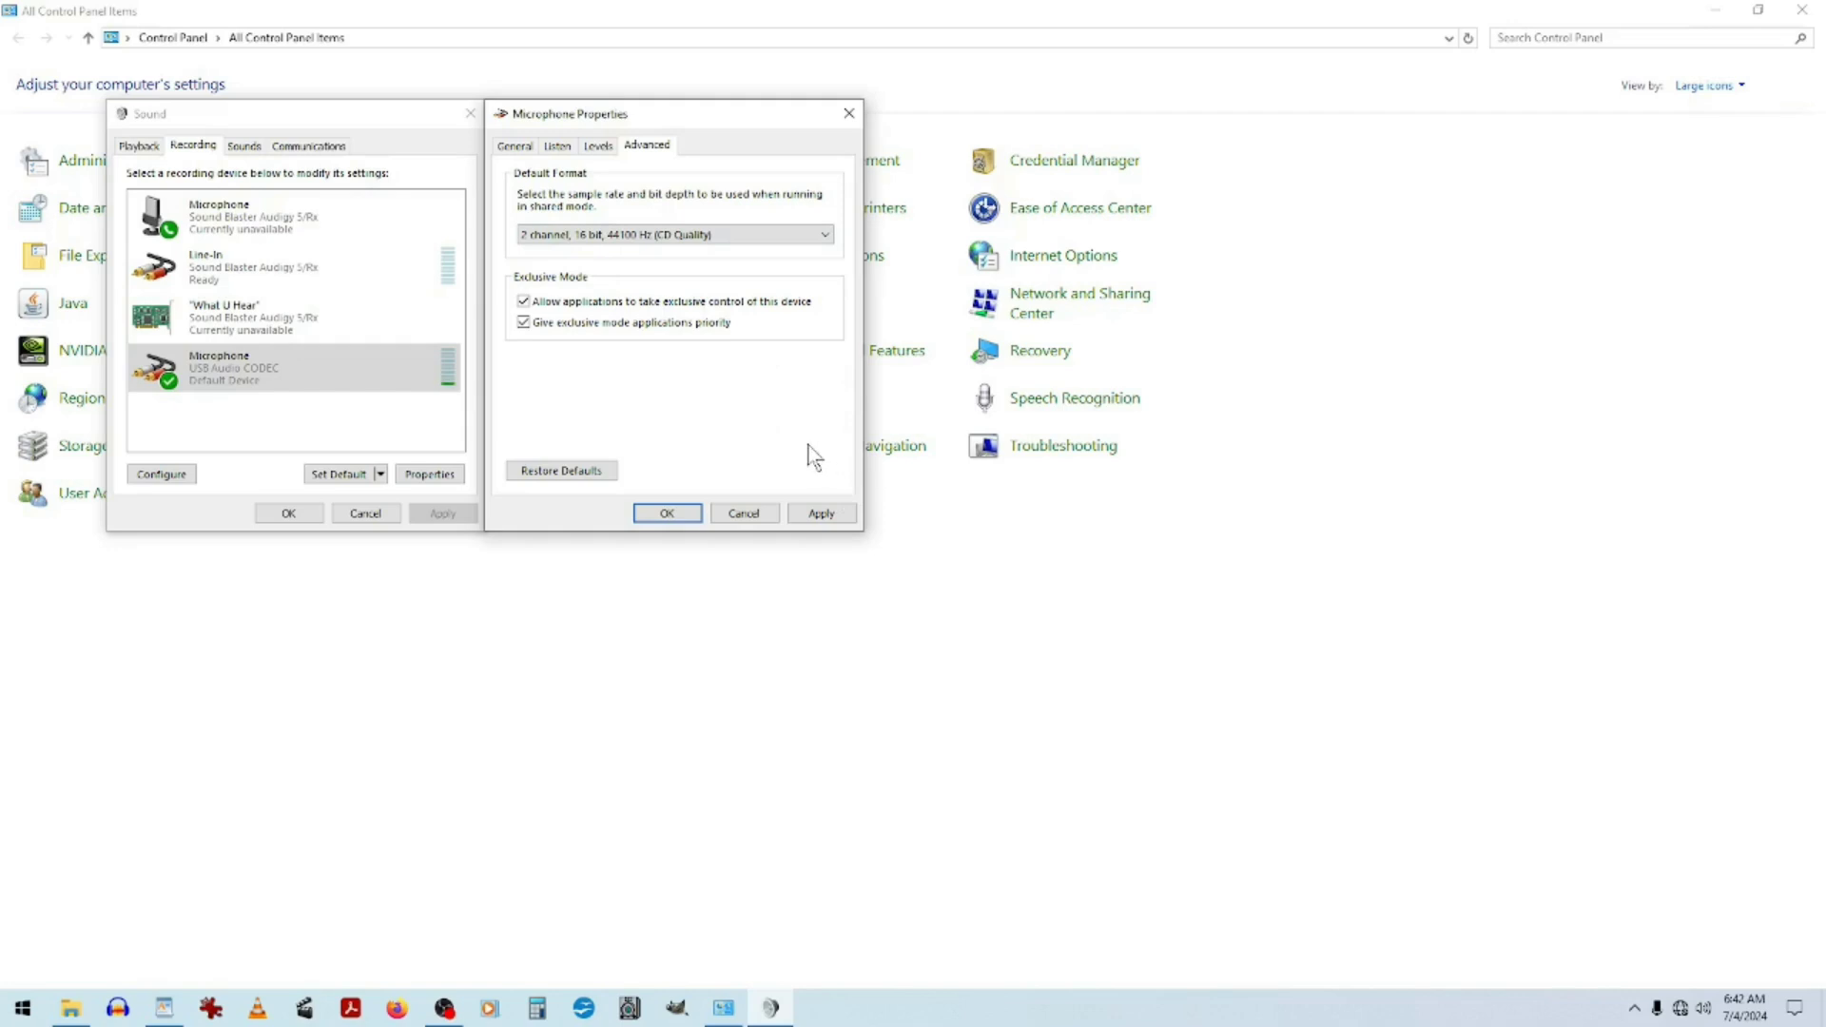
{"action": "left_click", "coordinate": [824, 513]}
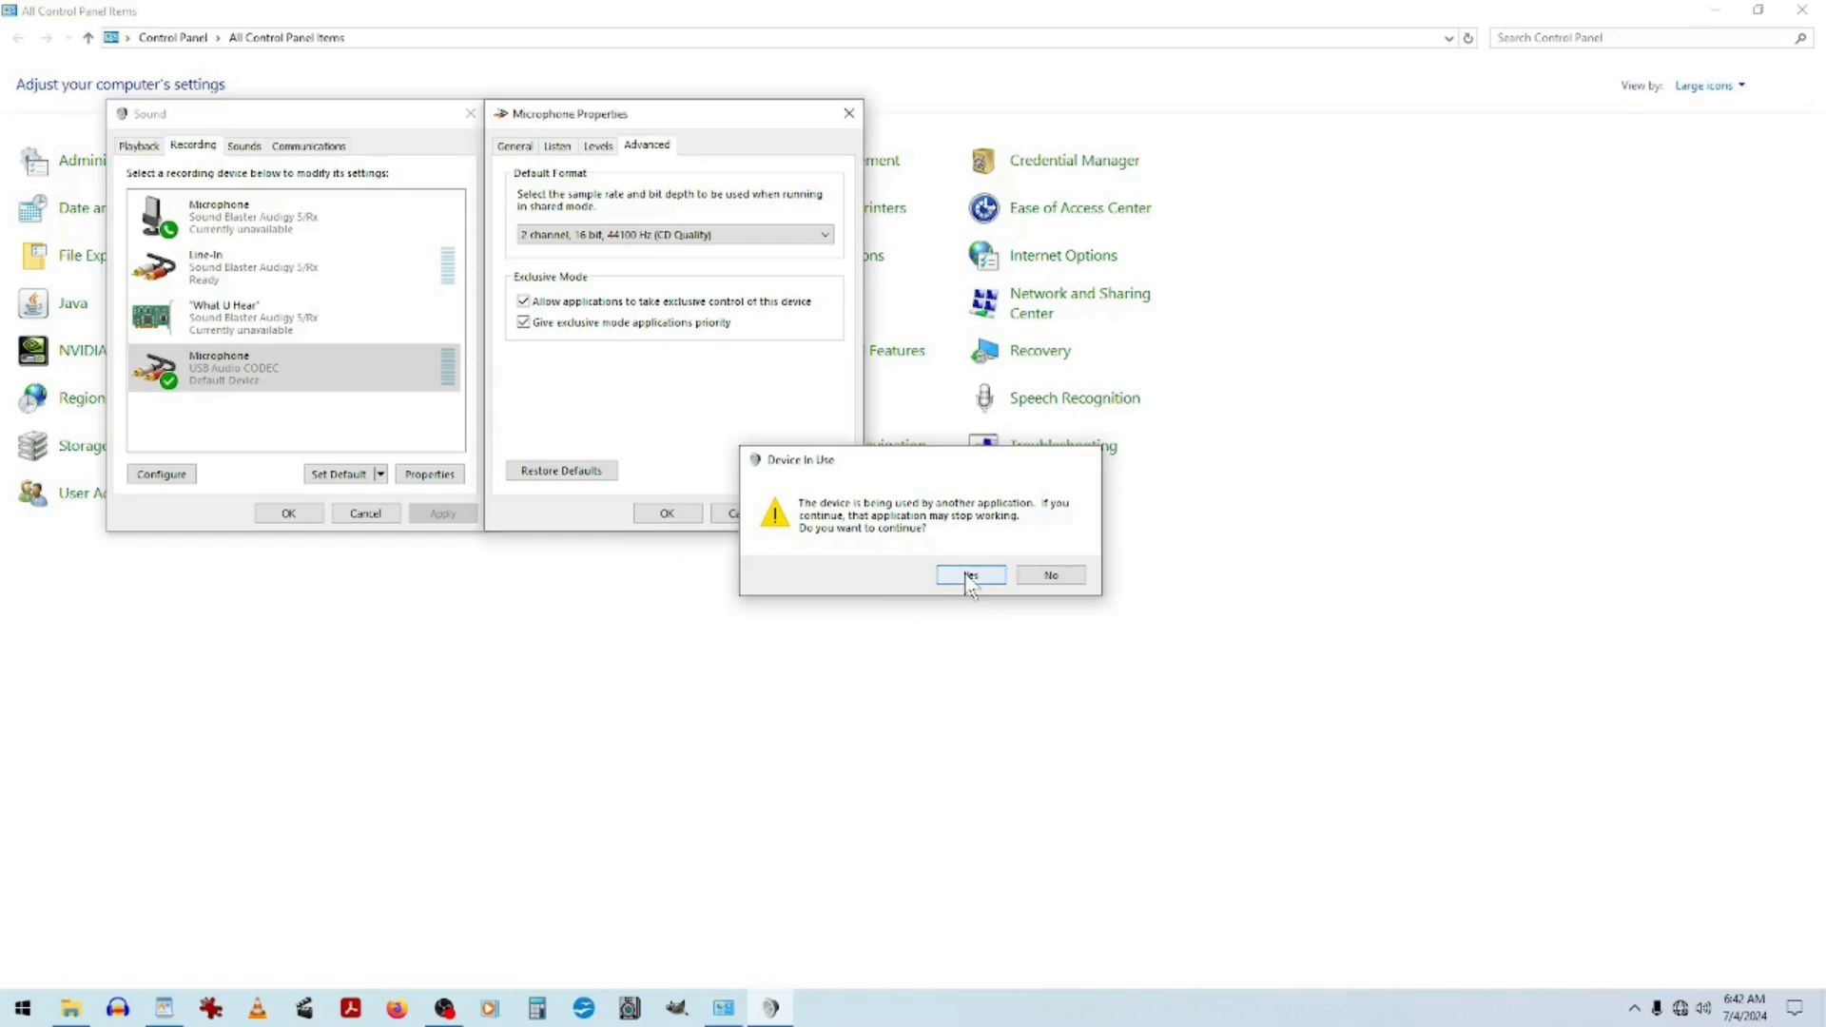
{"action": "left_click", "coordinate": [969, 576]}
{"action": "left_click", "coordinate": [668, 514]}
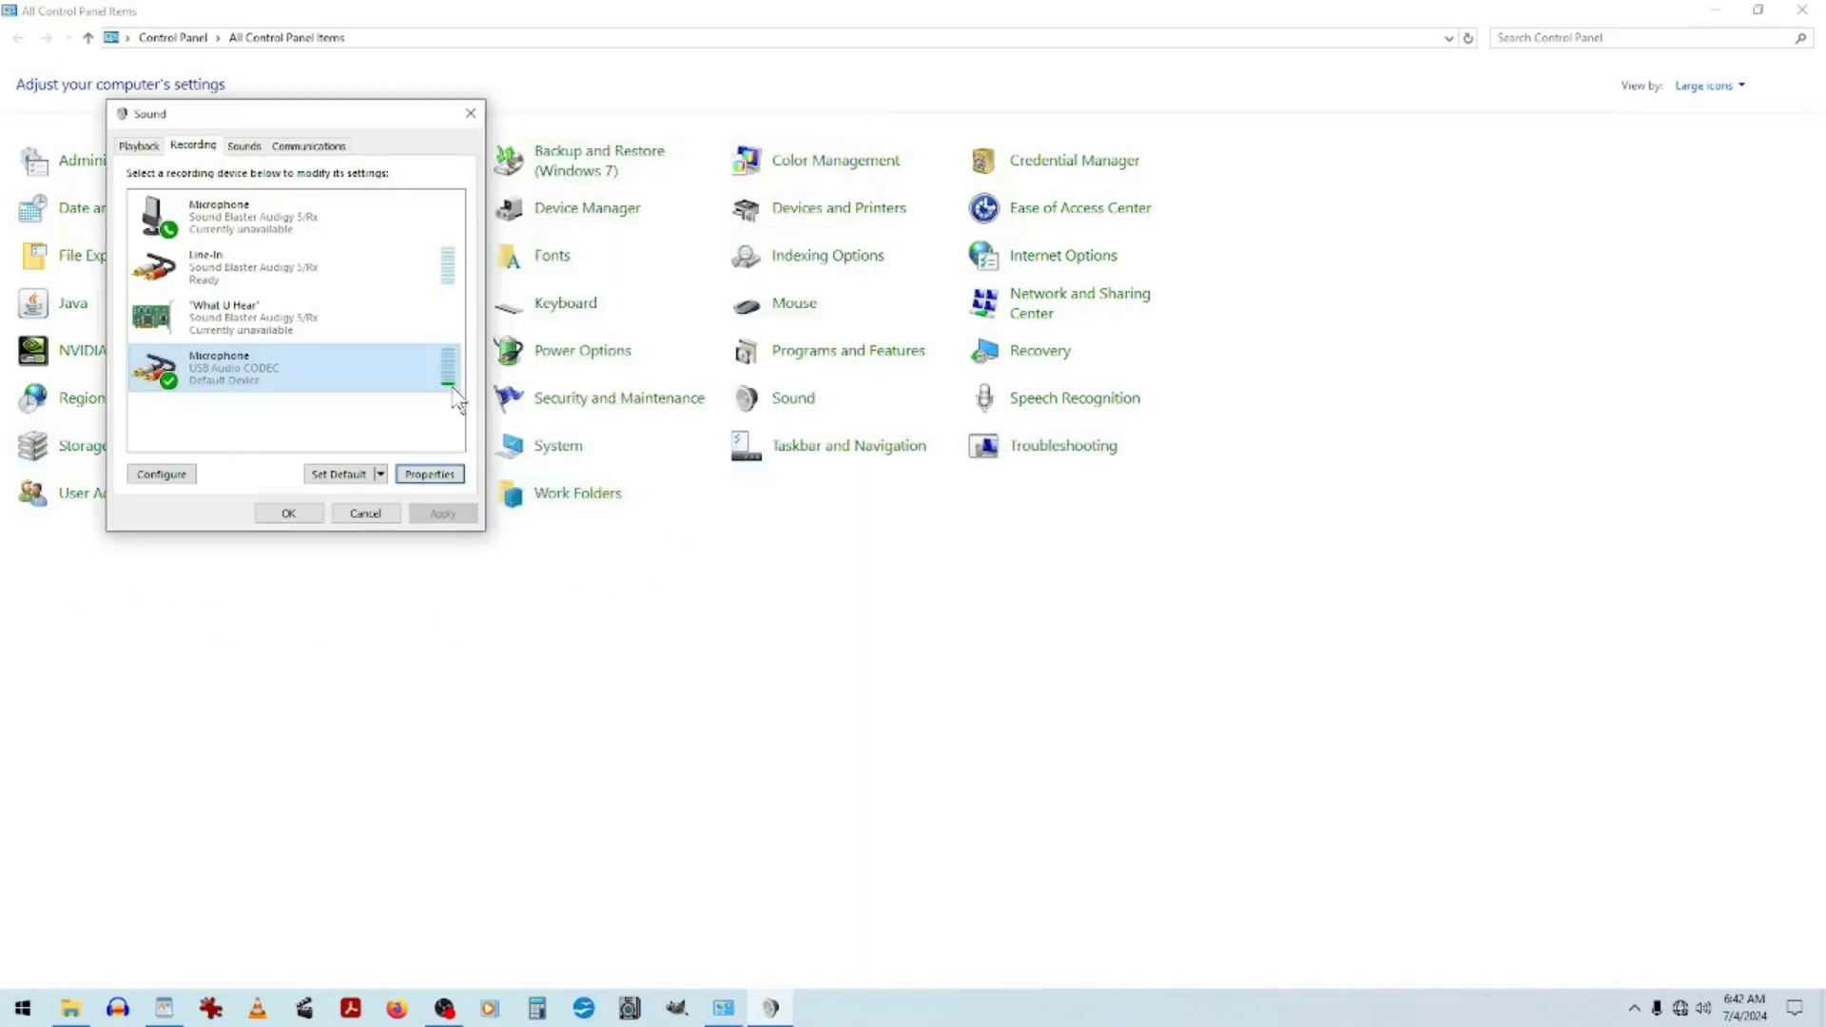
{"action": "left_click", "coordinate": [138, 145]}
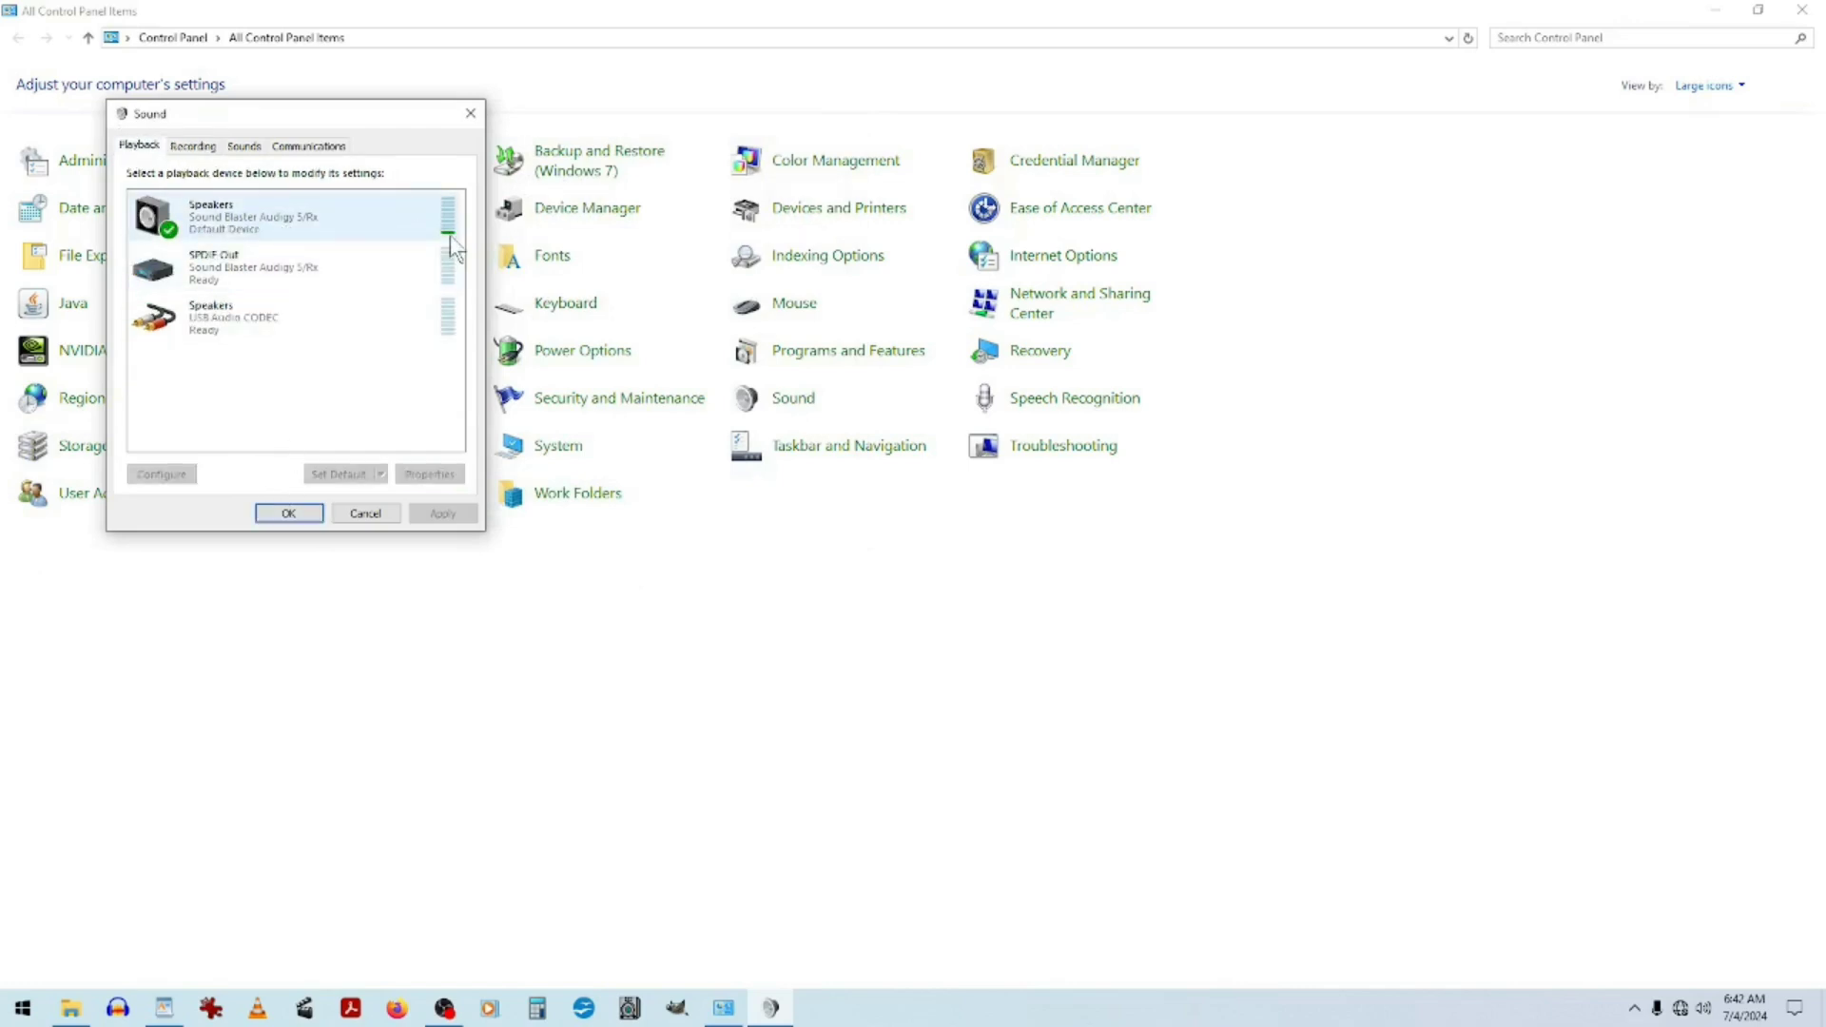
{"action": "left_click", "coordinate": [268, 512]}
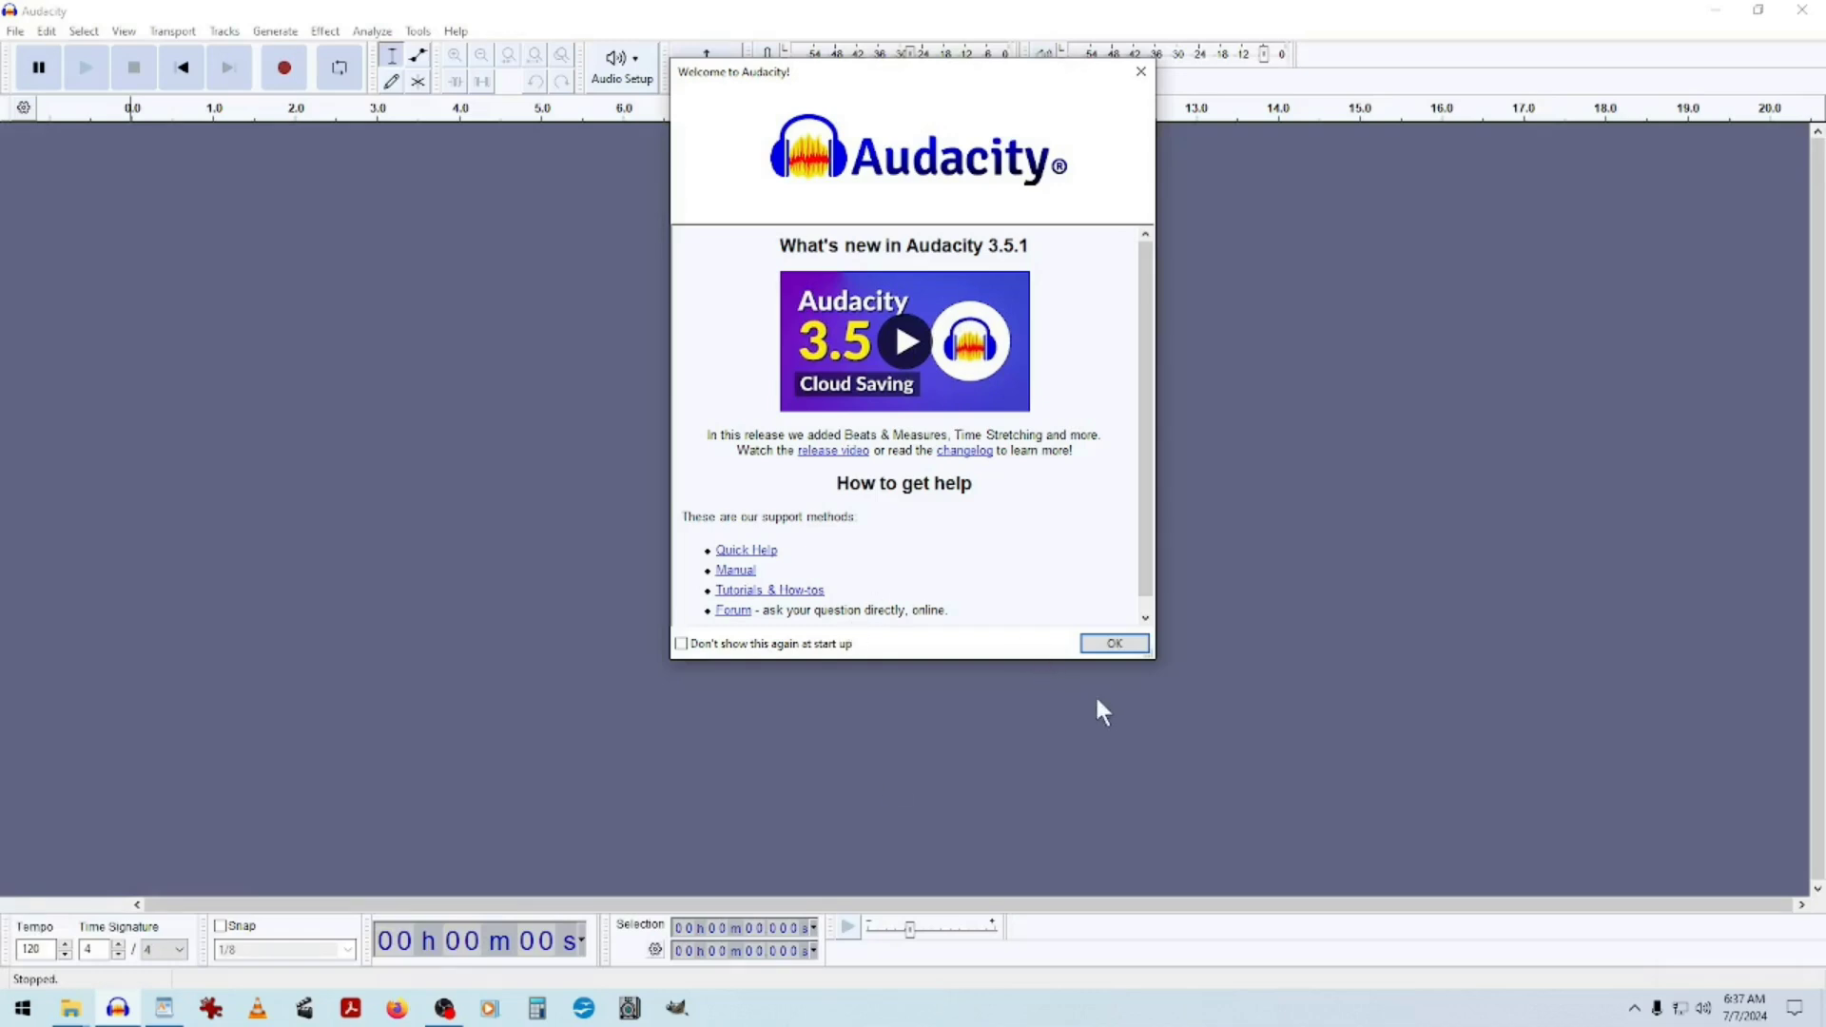
In Audacity, dismiss the welcome screen and select Microphone (3- USB Audio CODEC) as the recording device.
{"action": "left_click", "coordinate": [1120, 646]}
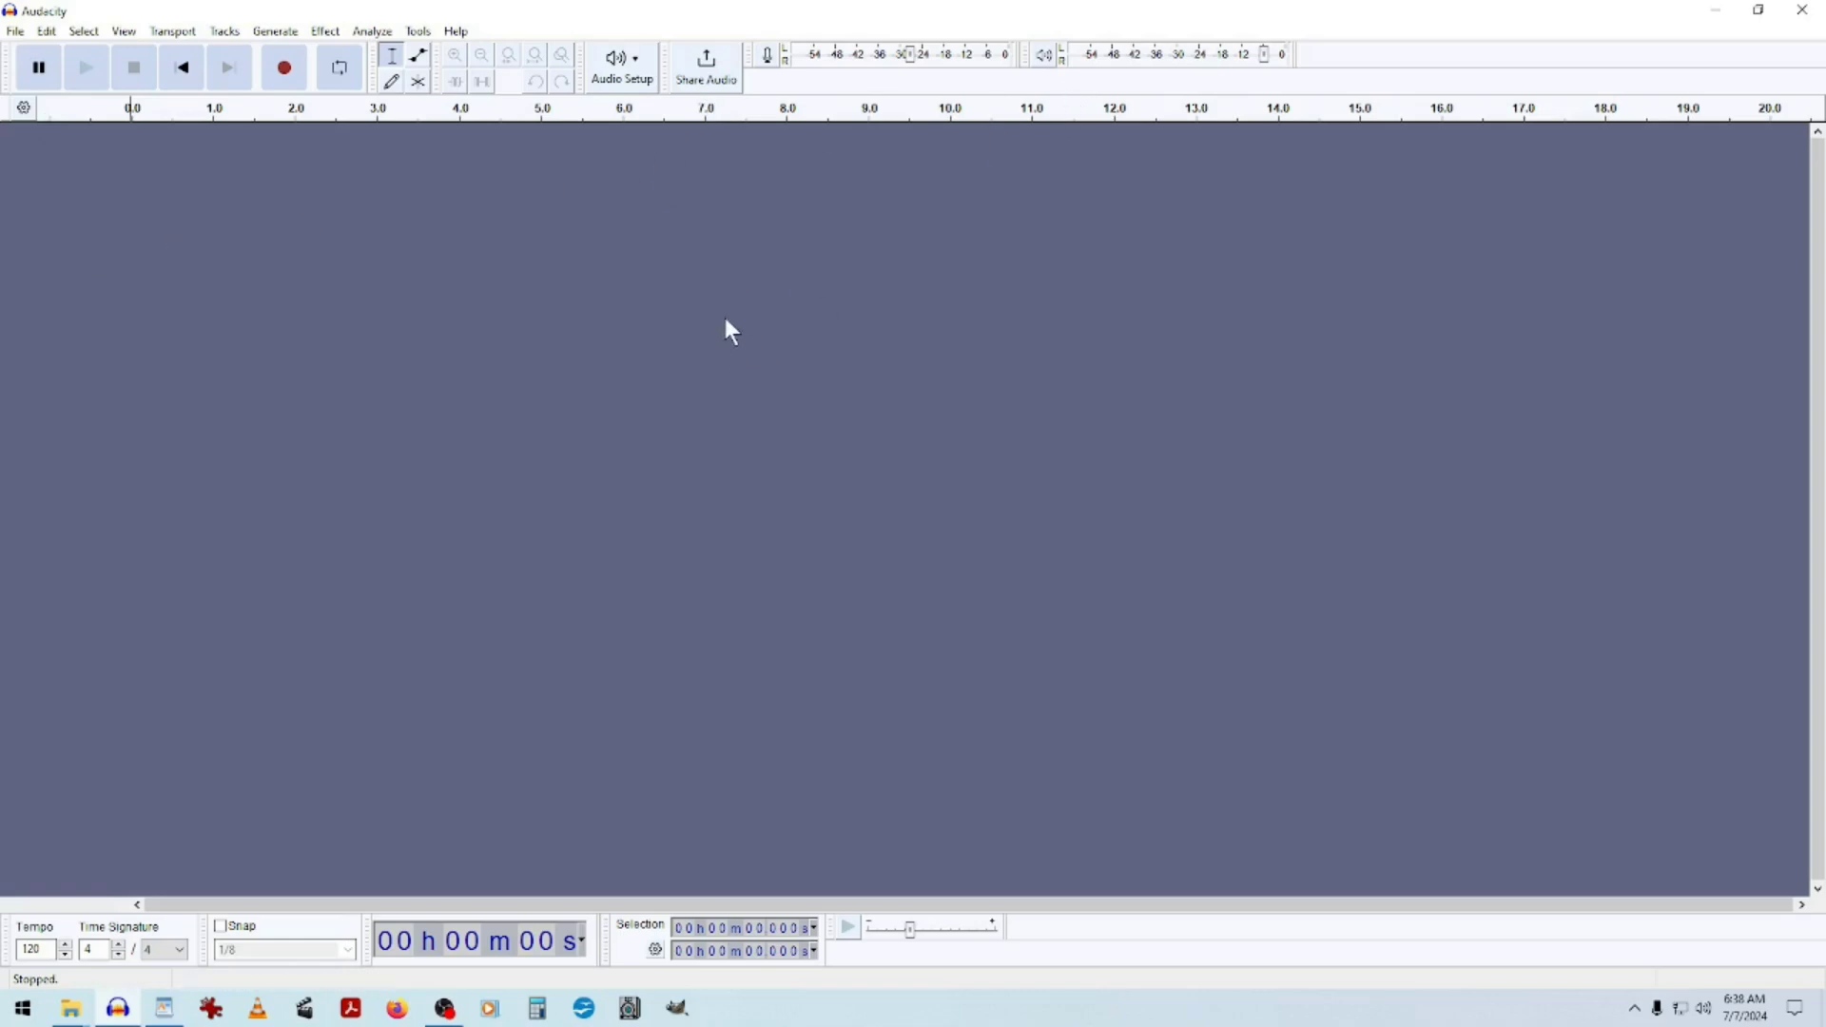
{"action": "left_click", "coordinate": [622, 65]}
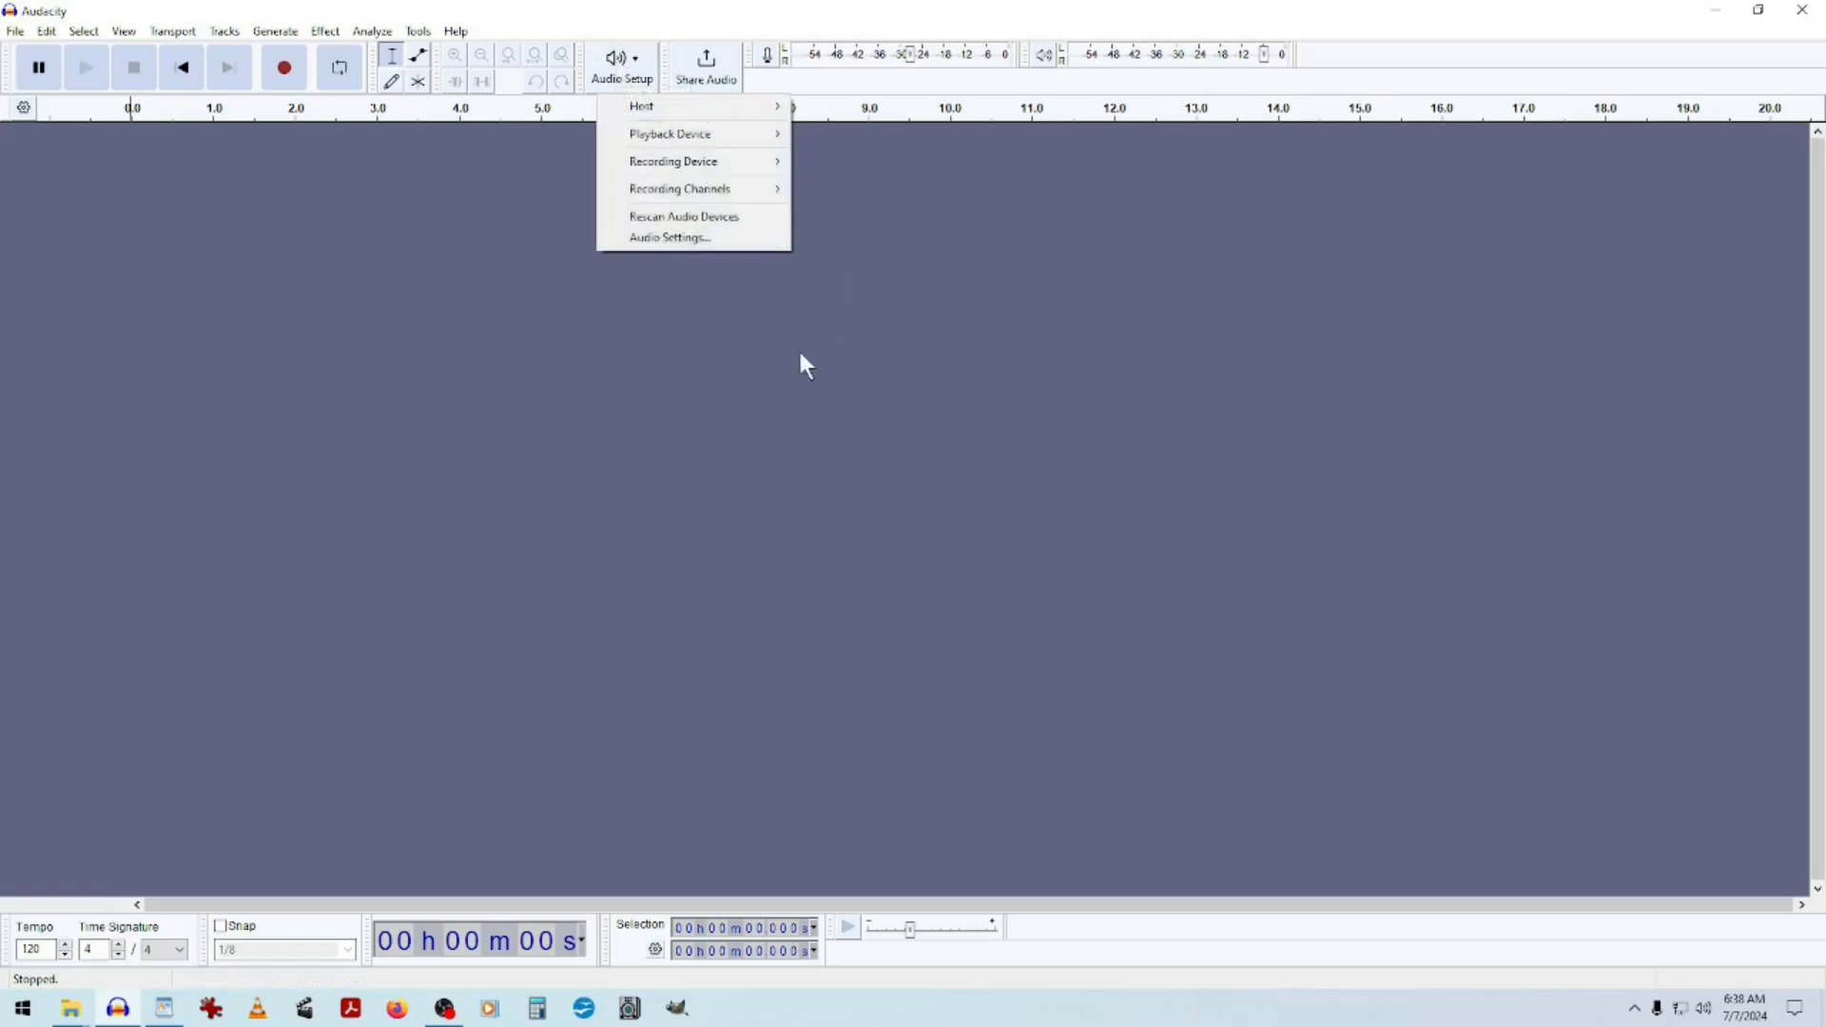
{"action": "mouse_move", "coordinate": [720, 139]}
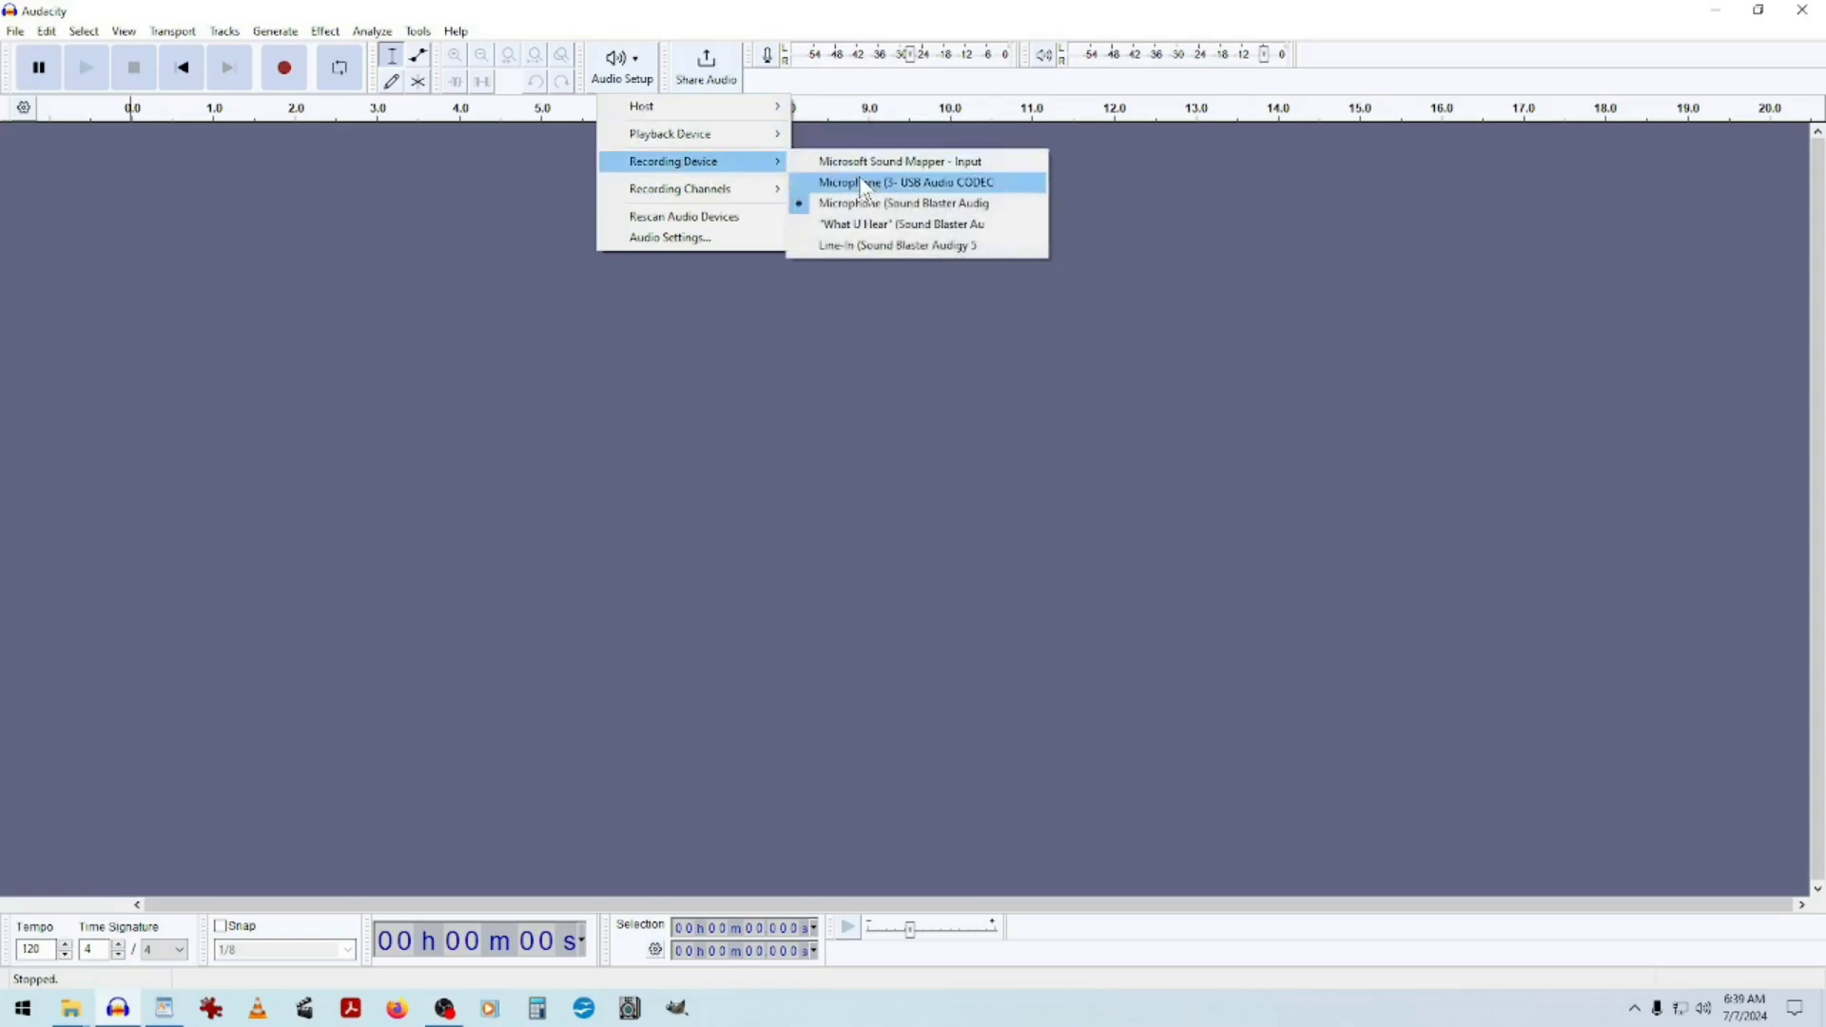
{"action": "left_click", "coordinate": [970, 182]}
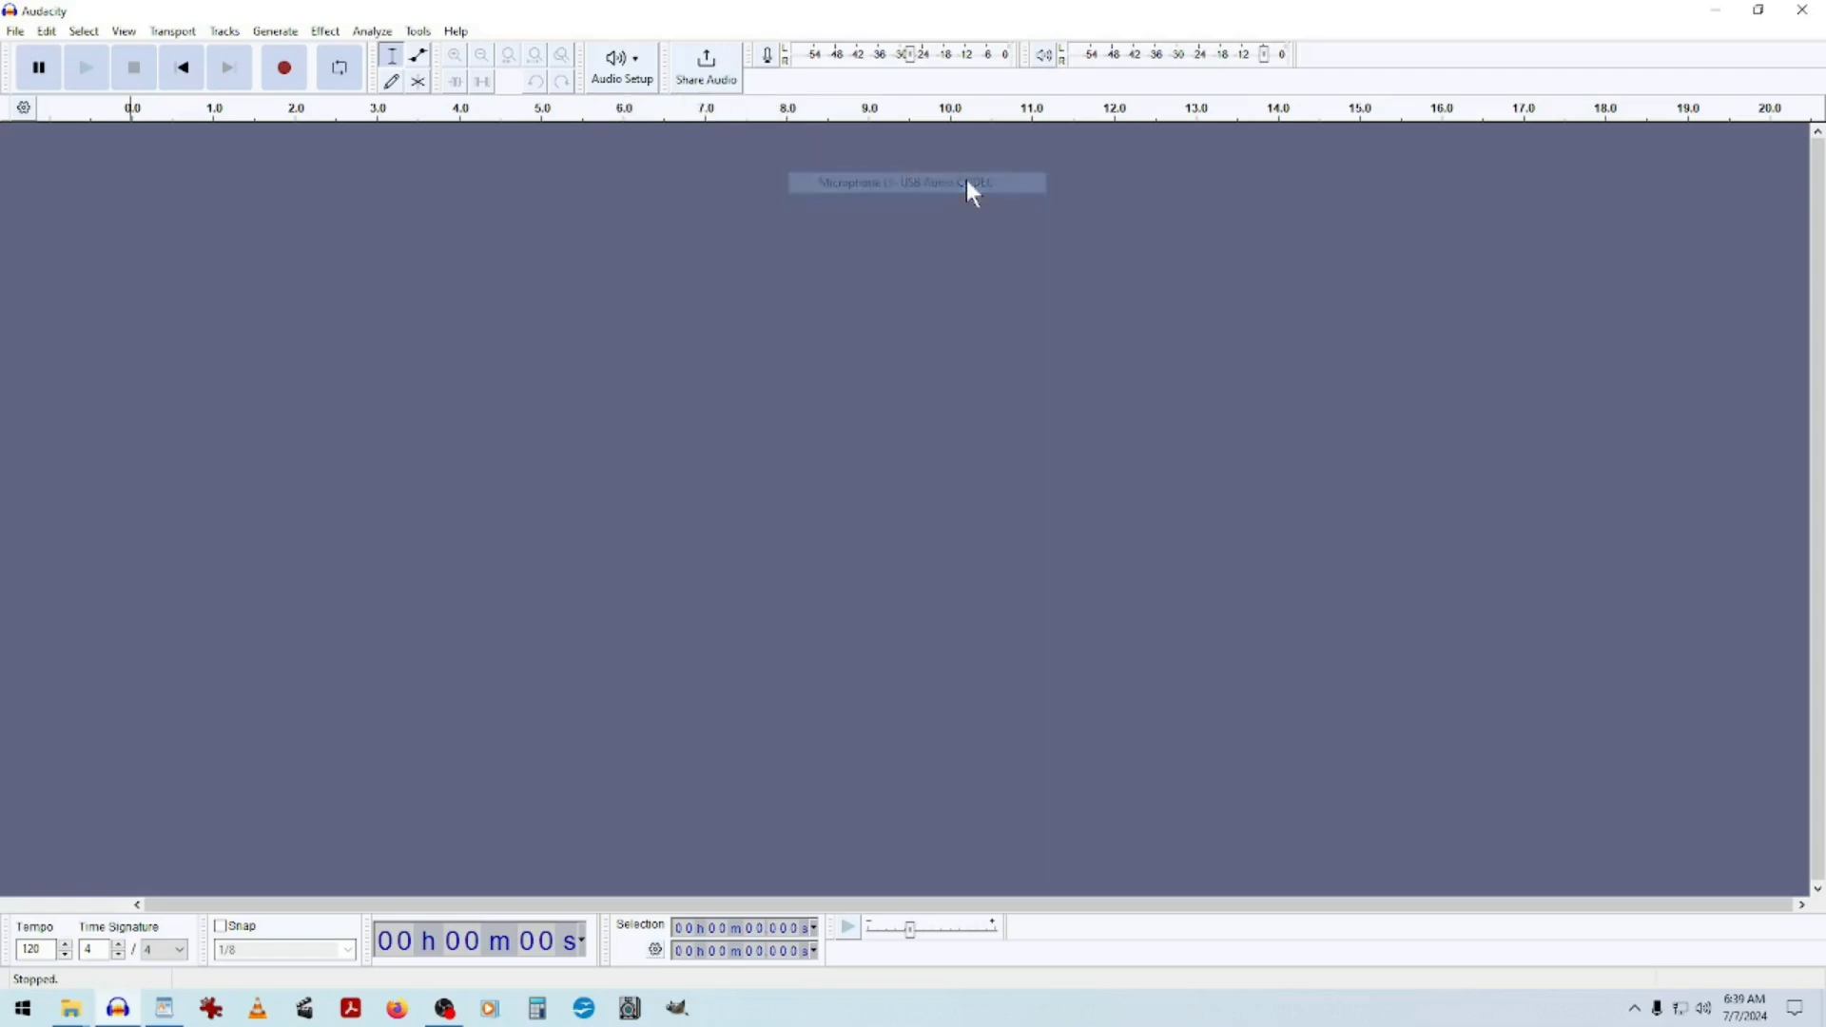
{"action": "left_click", "coordinate": [633, 72]}
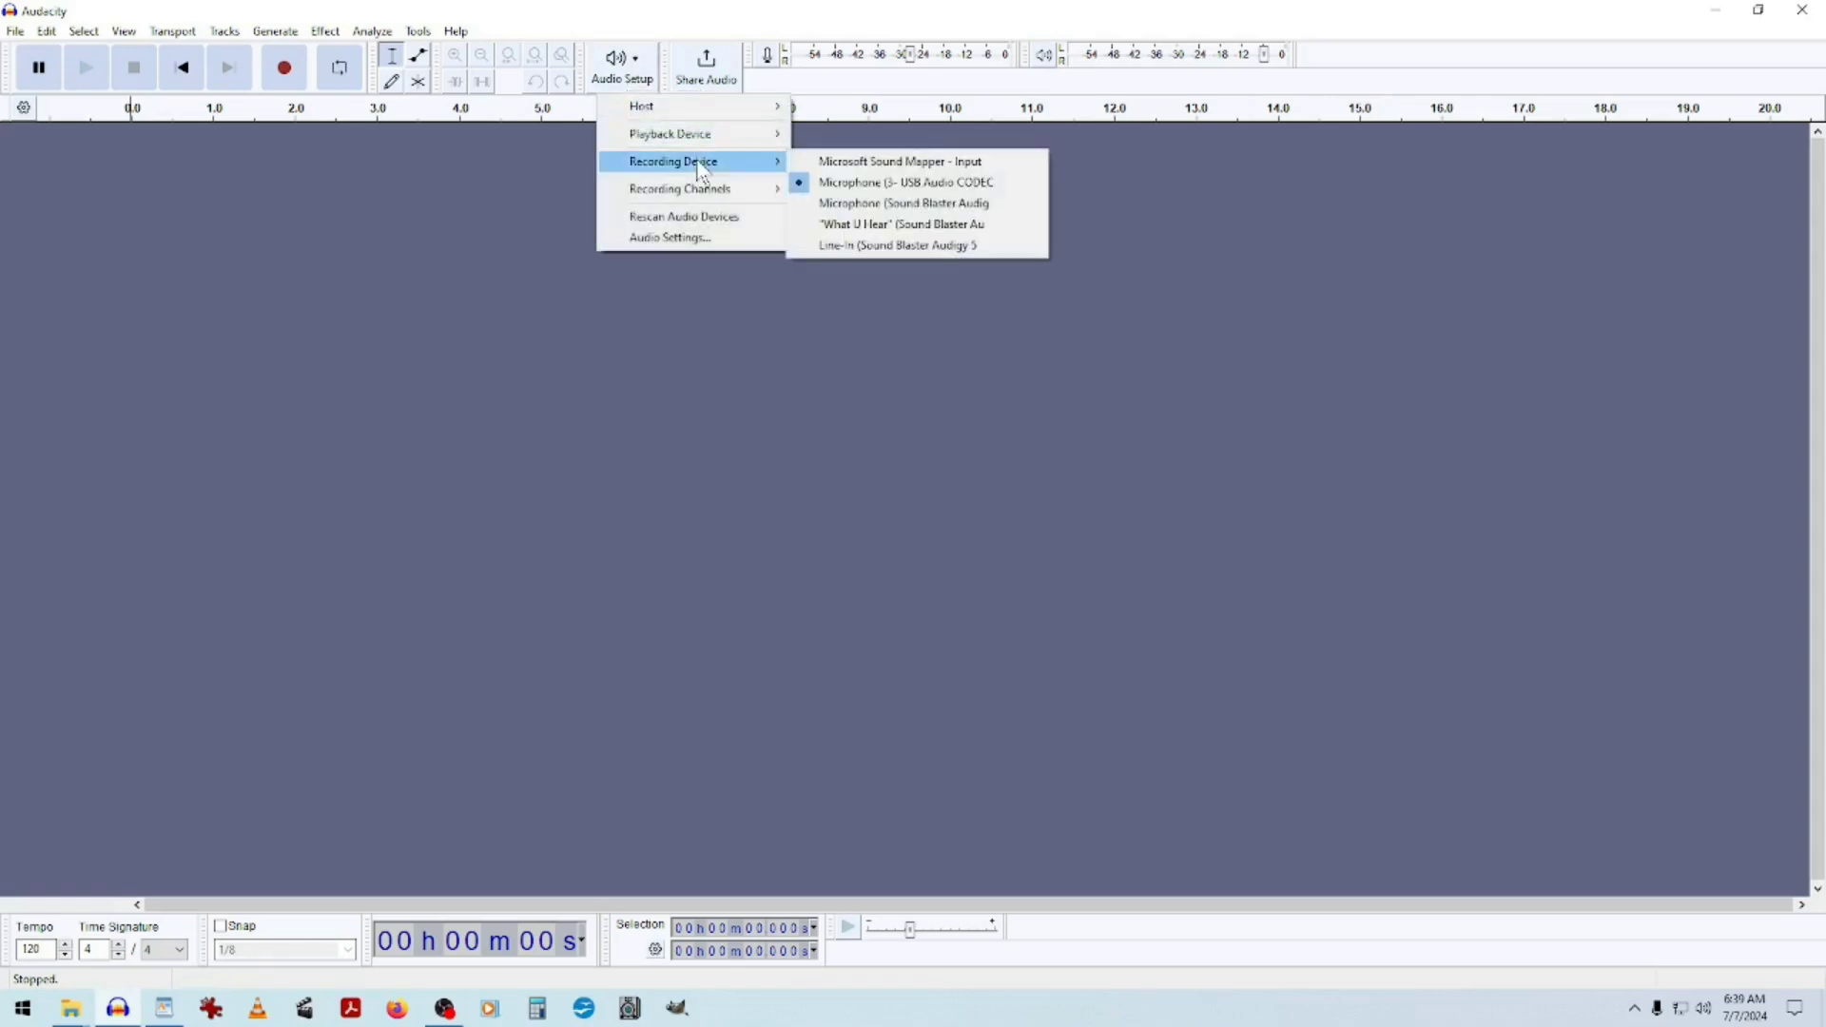
{"action": "left_click", "coordinate": [849, 449]}
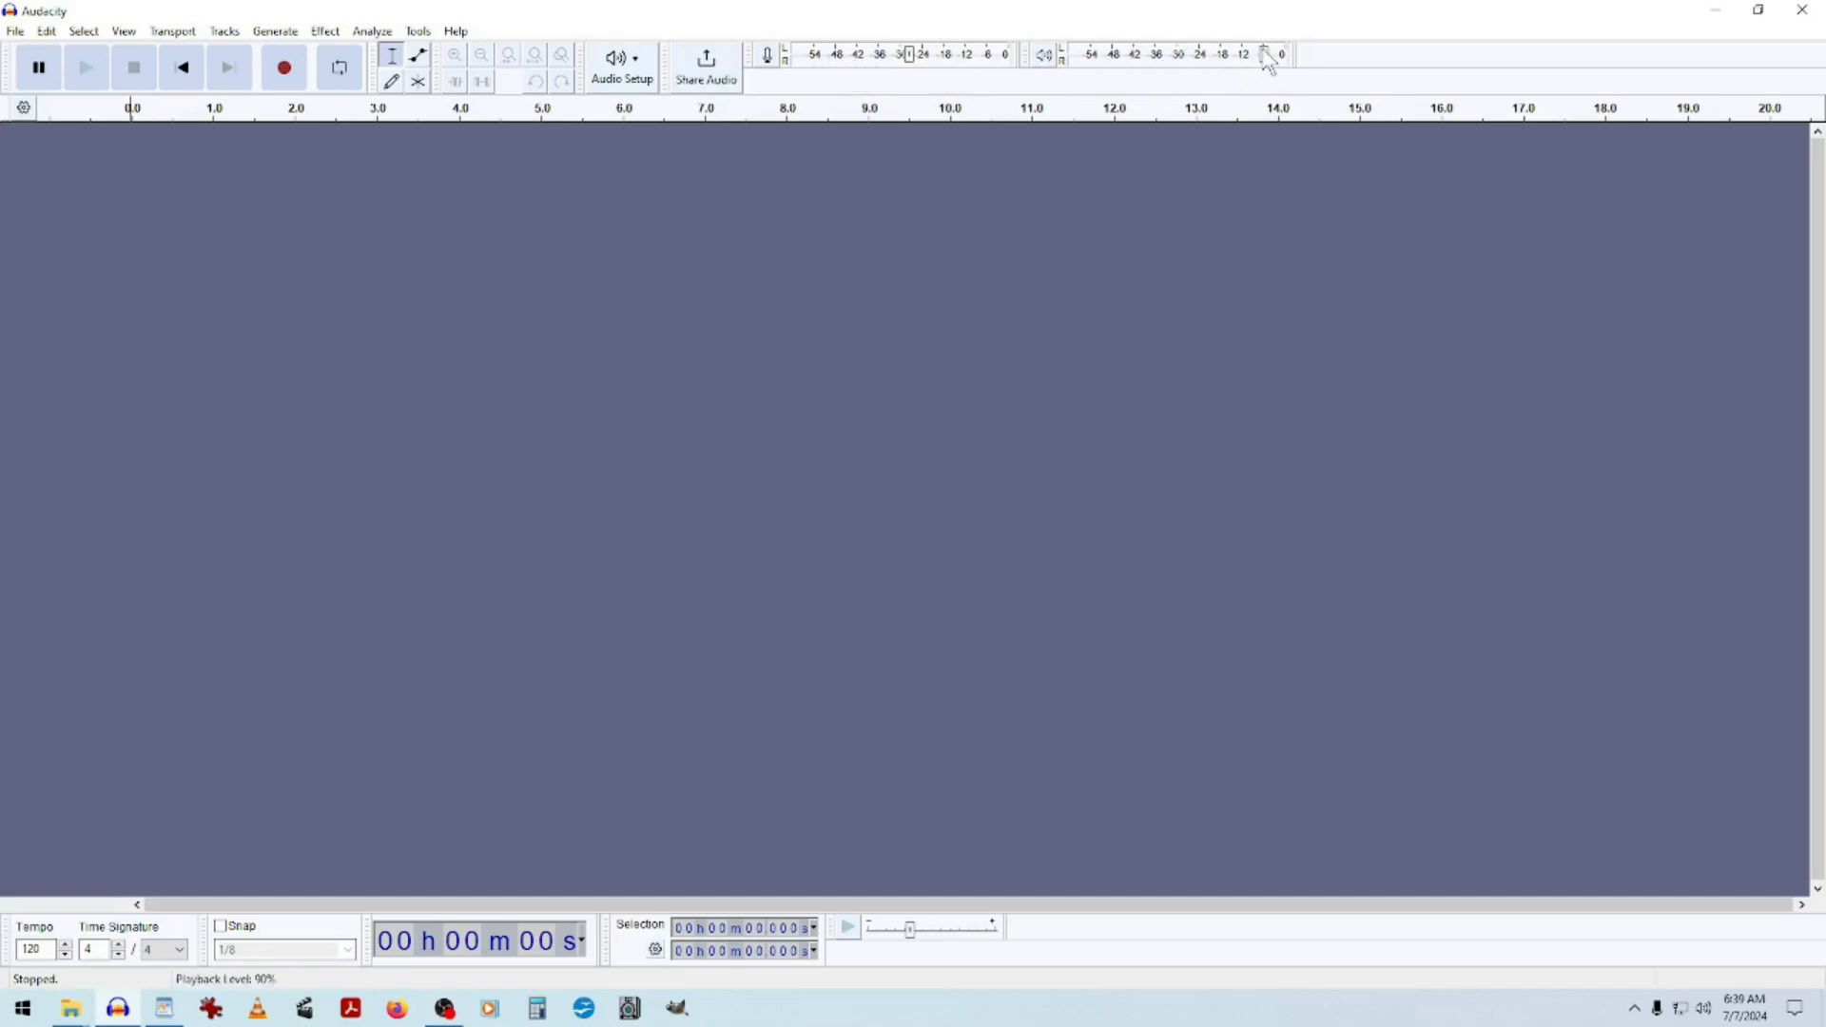
Nudge the recording level, then start a new recording in paused mode to create an audio track.
{"action": "mouse_move", "coordinate": [1265, 57]}
{"action": "mouse_move", "coordinate": [915, 60]}
{"action": "left_mouse_down"}
{"action": "mouse_move", "coordinate": [800, 67]}
{"action": "mouse_move", "coordinate": [976, 88]}
{"action": "mouse_move", "coordinate": [833, 69]}
{"action": "mouse_move", "coordinate": [984, 71]}
{"action": "mouse_move", "coordinate": [808, 70]}
{"action": "mouse_move", "coordinate": [948, 70]}
{"action": "mouse_move", "coordinate": [804, 42]}
{"action": "mouse_move", "coordinate": [906, 74]}
{"action": "left_mouse_up"}
{"action": "mouse_move", "coordinate": [913, 70]}
{"action": "left_click", "coordinate": [42, 80]}
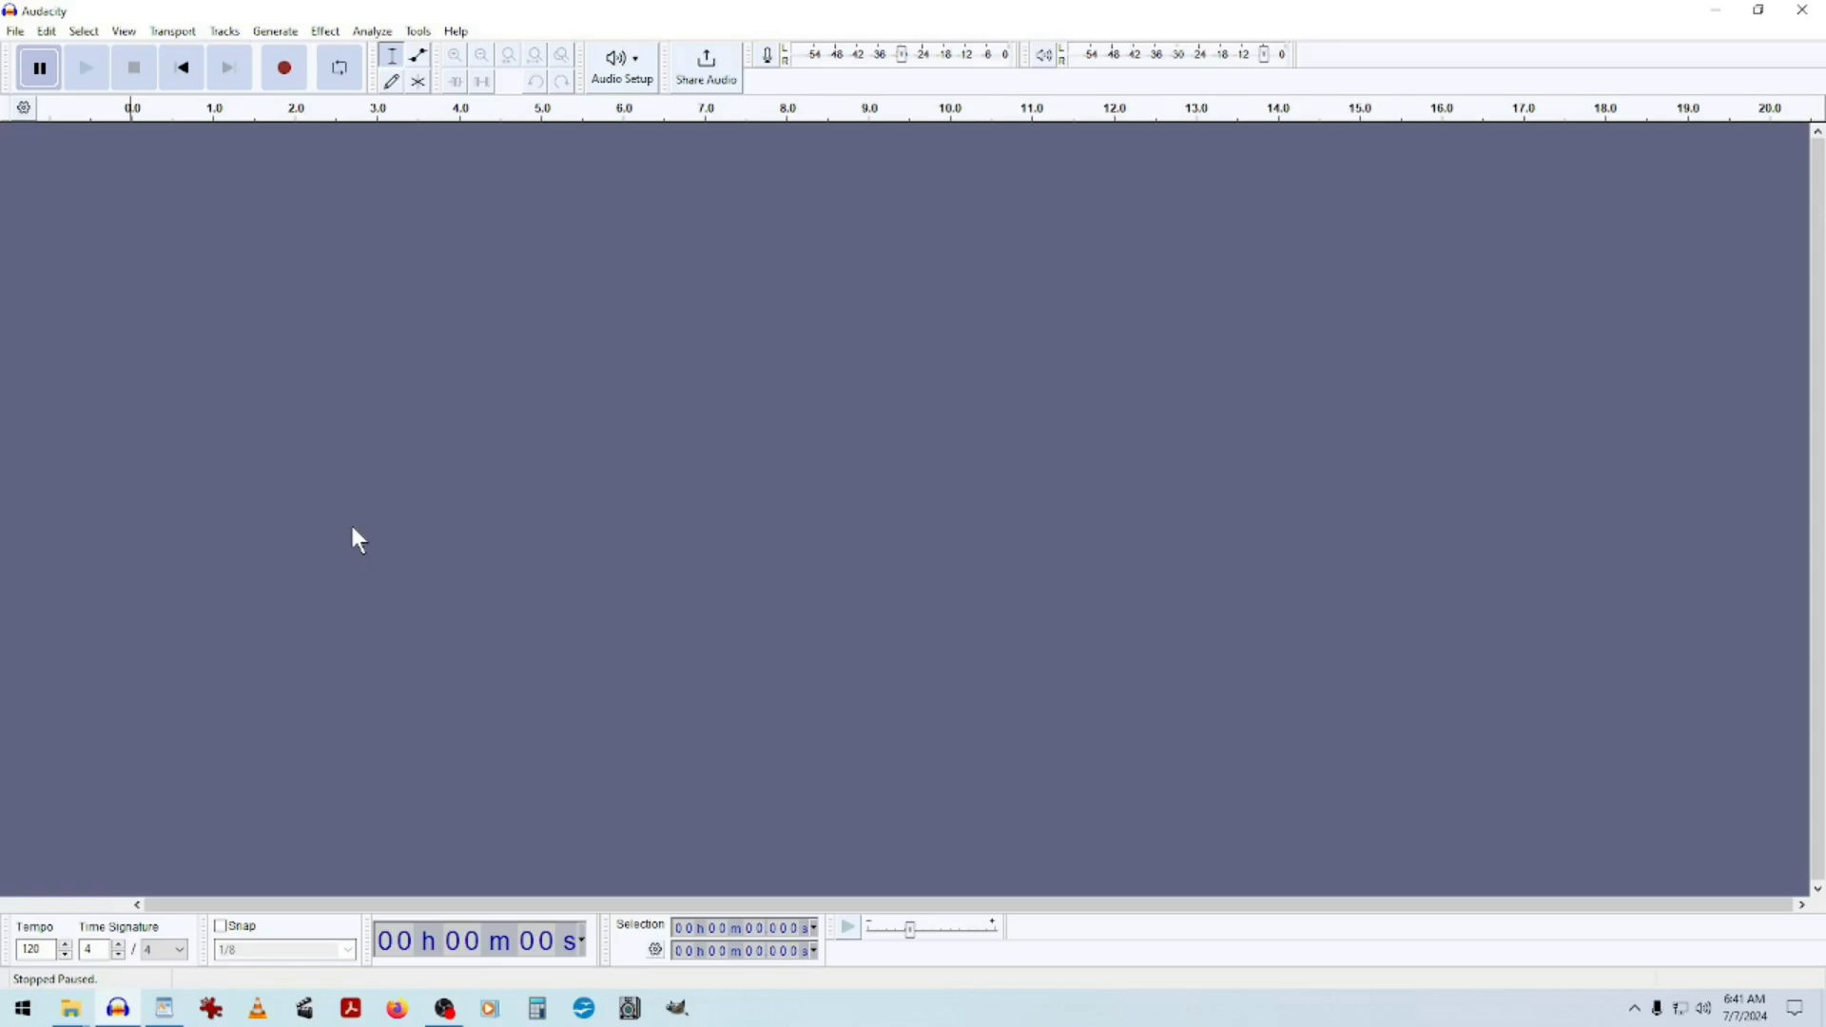
{"action": "left_click", "coordinate": [292, 82]}
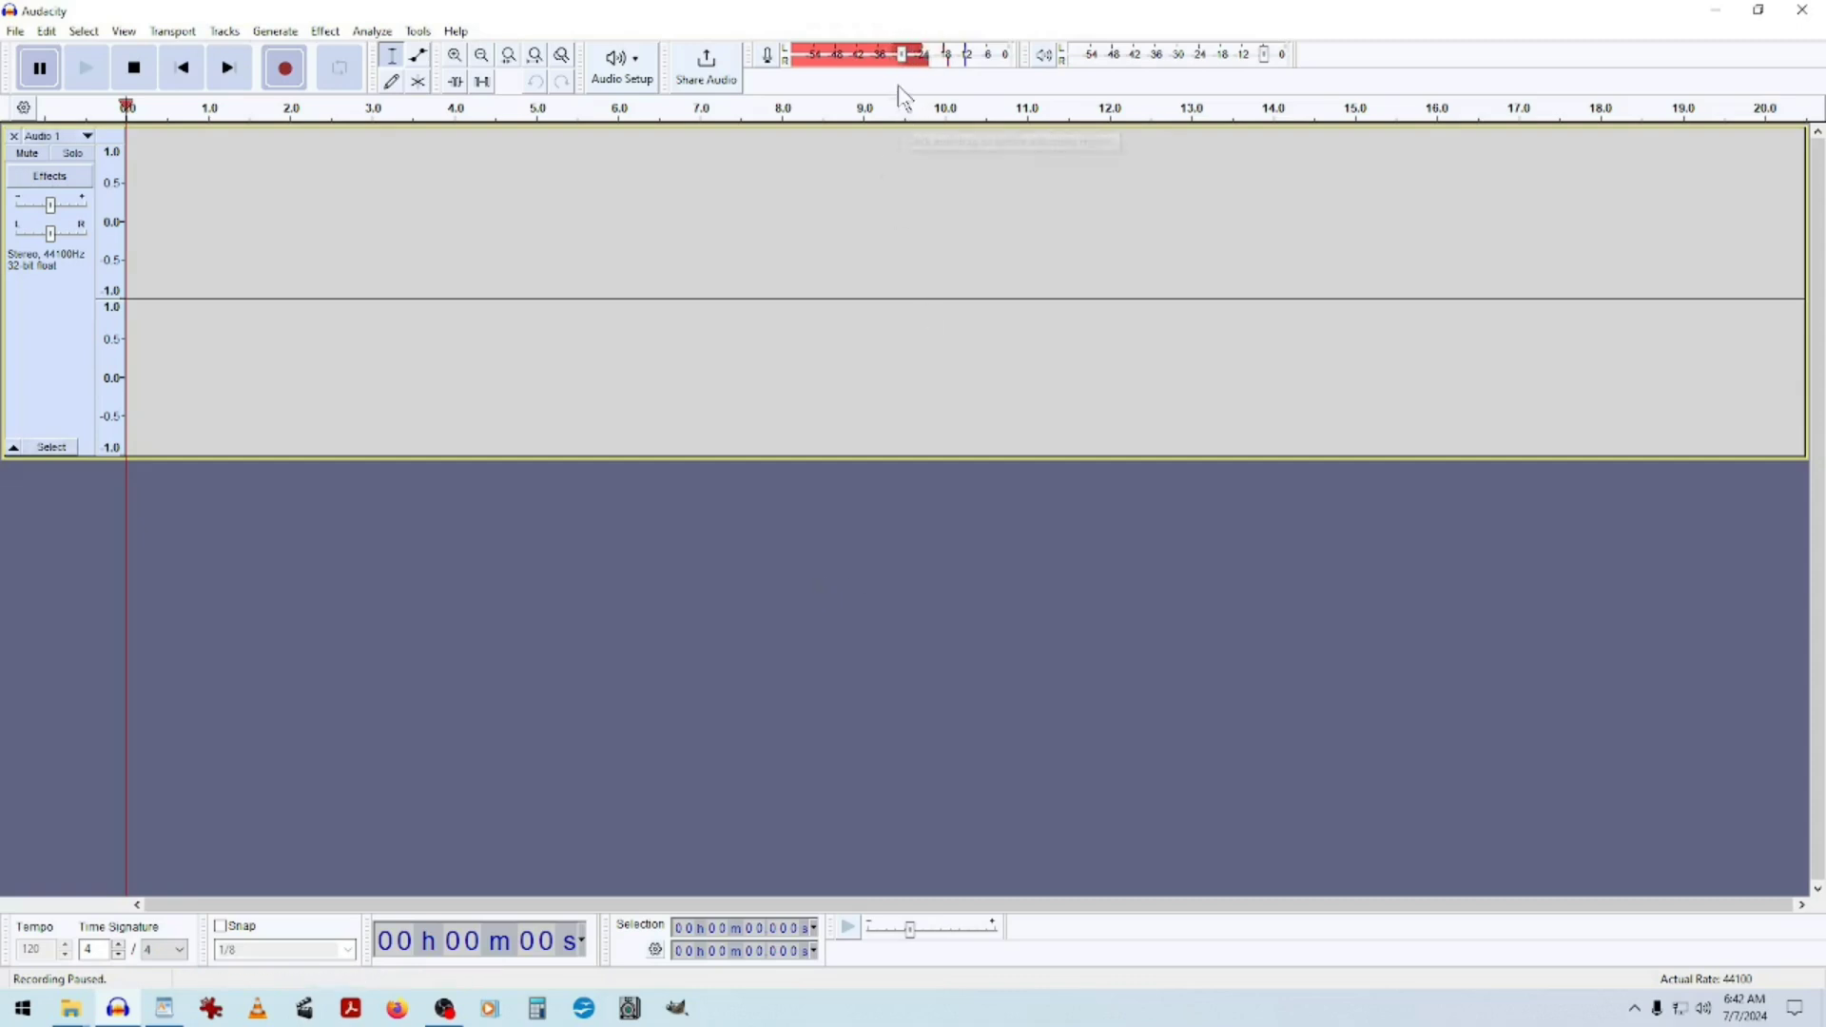
Set the recording level to about 74%.
{"action": "mouse_move", "coordinate": [905, 61]}
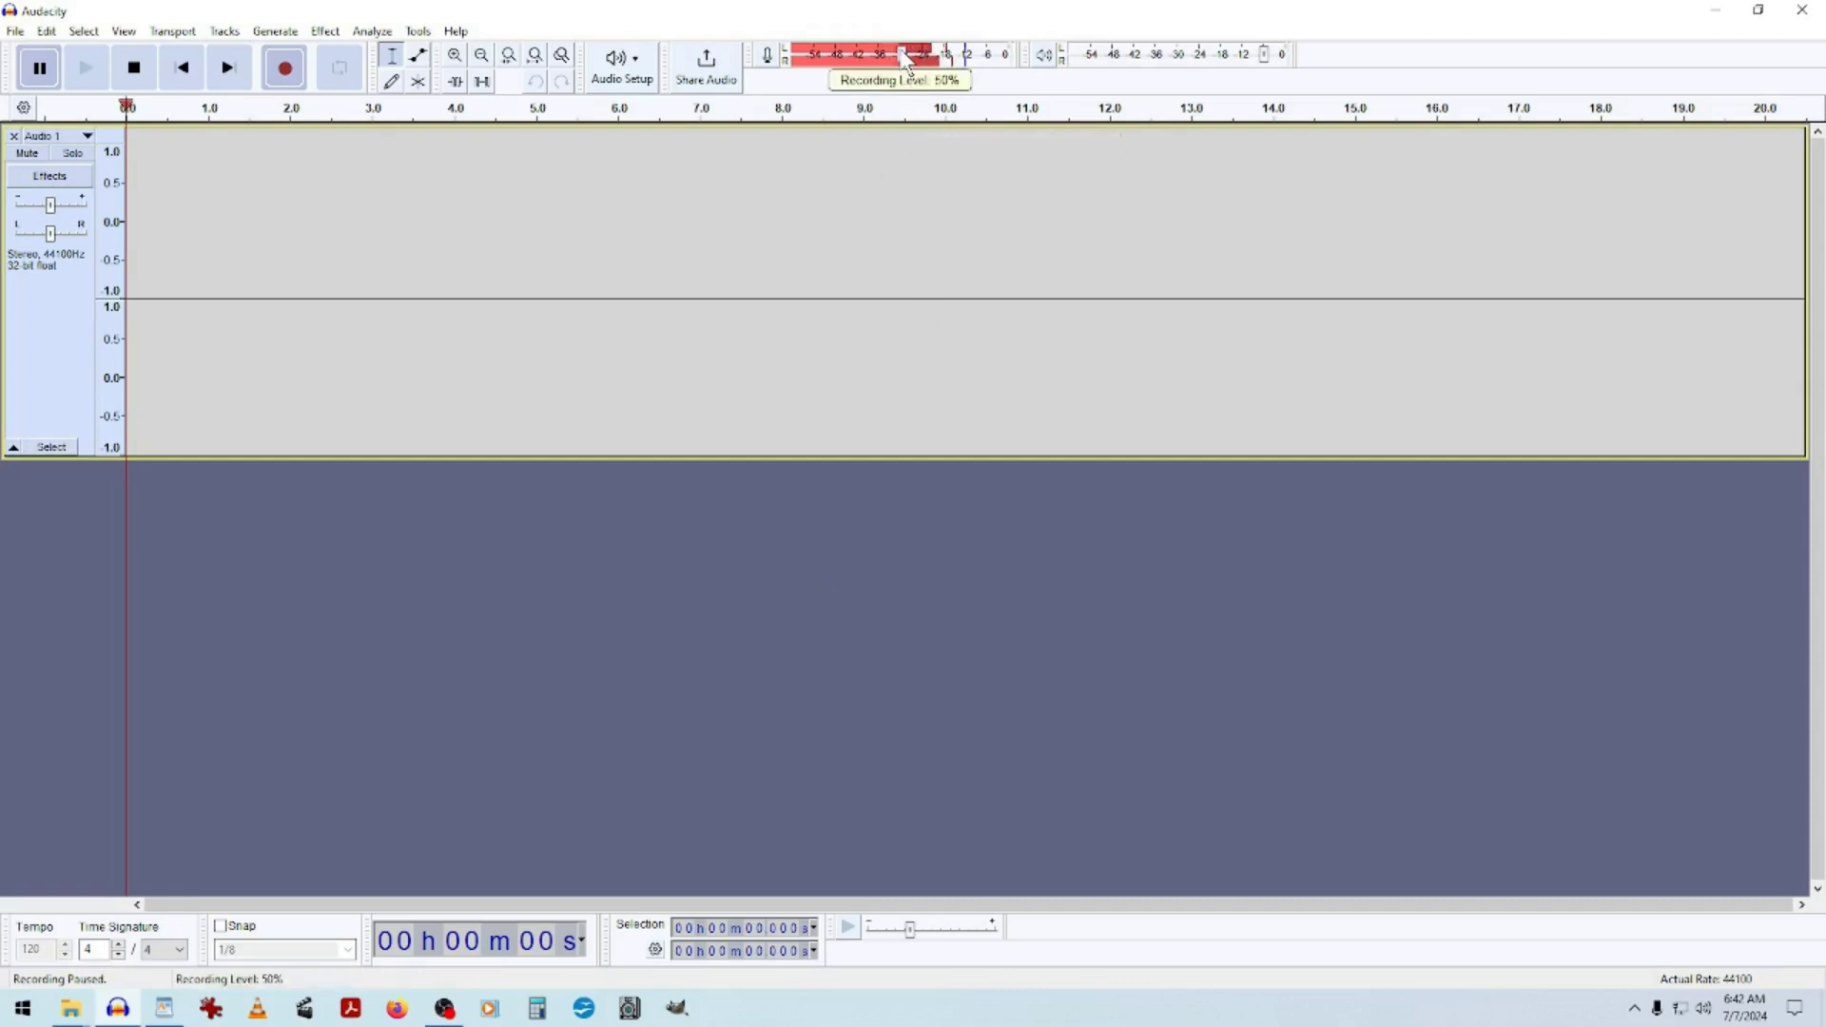
{"action": "left_click_drag", "start_coordinate": [906, 61], "coordinate": [969, 57]}
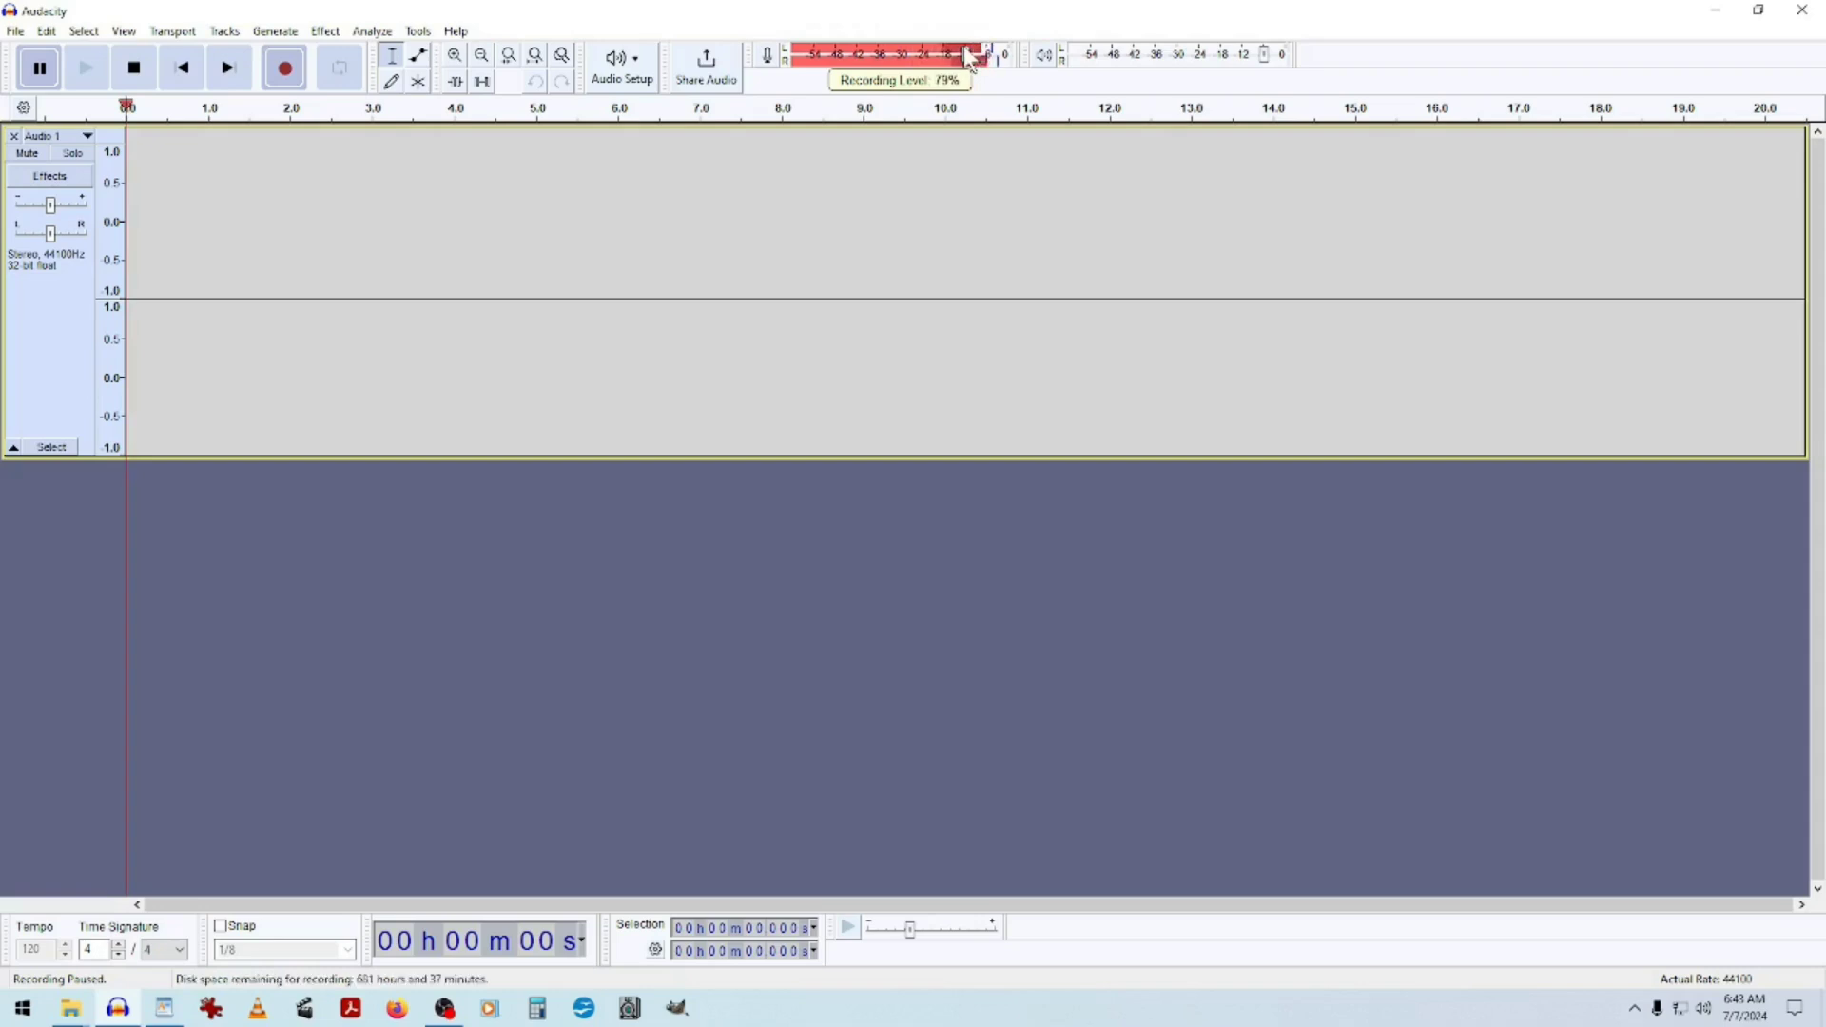
{"action": "left_click_drag", "start_coordinate": [968, 58], "coordinate": [964, 57]}
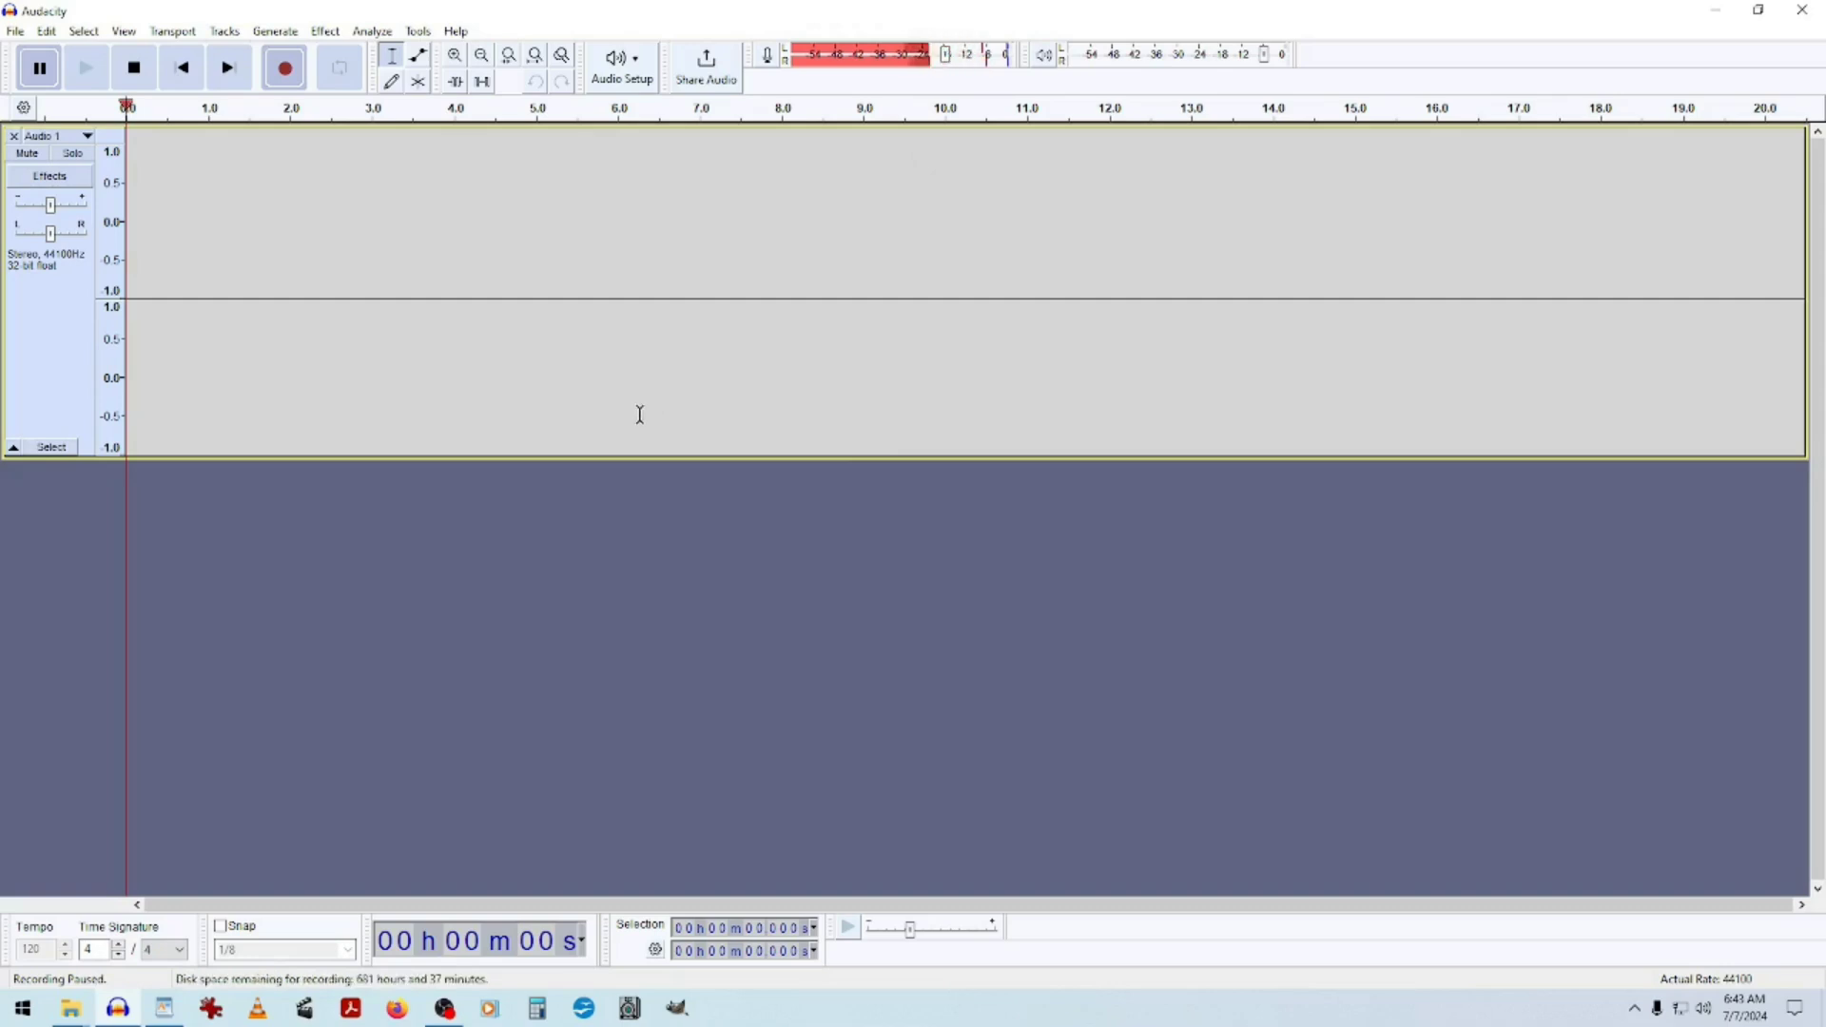
{"action": "mouse_move", "coordinate": [953, 68]}
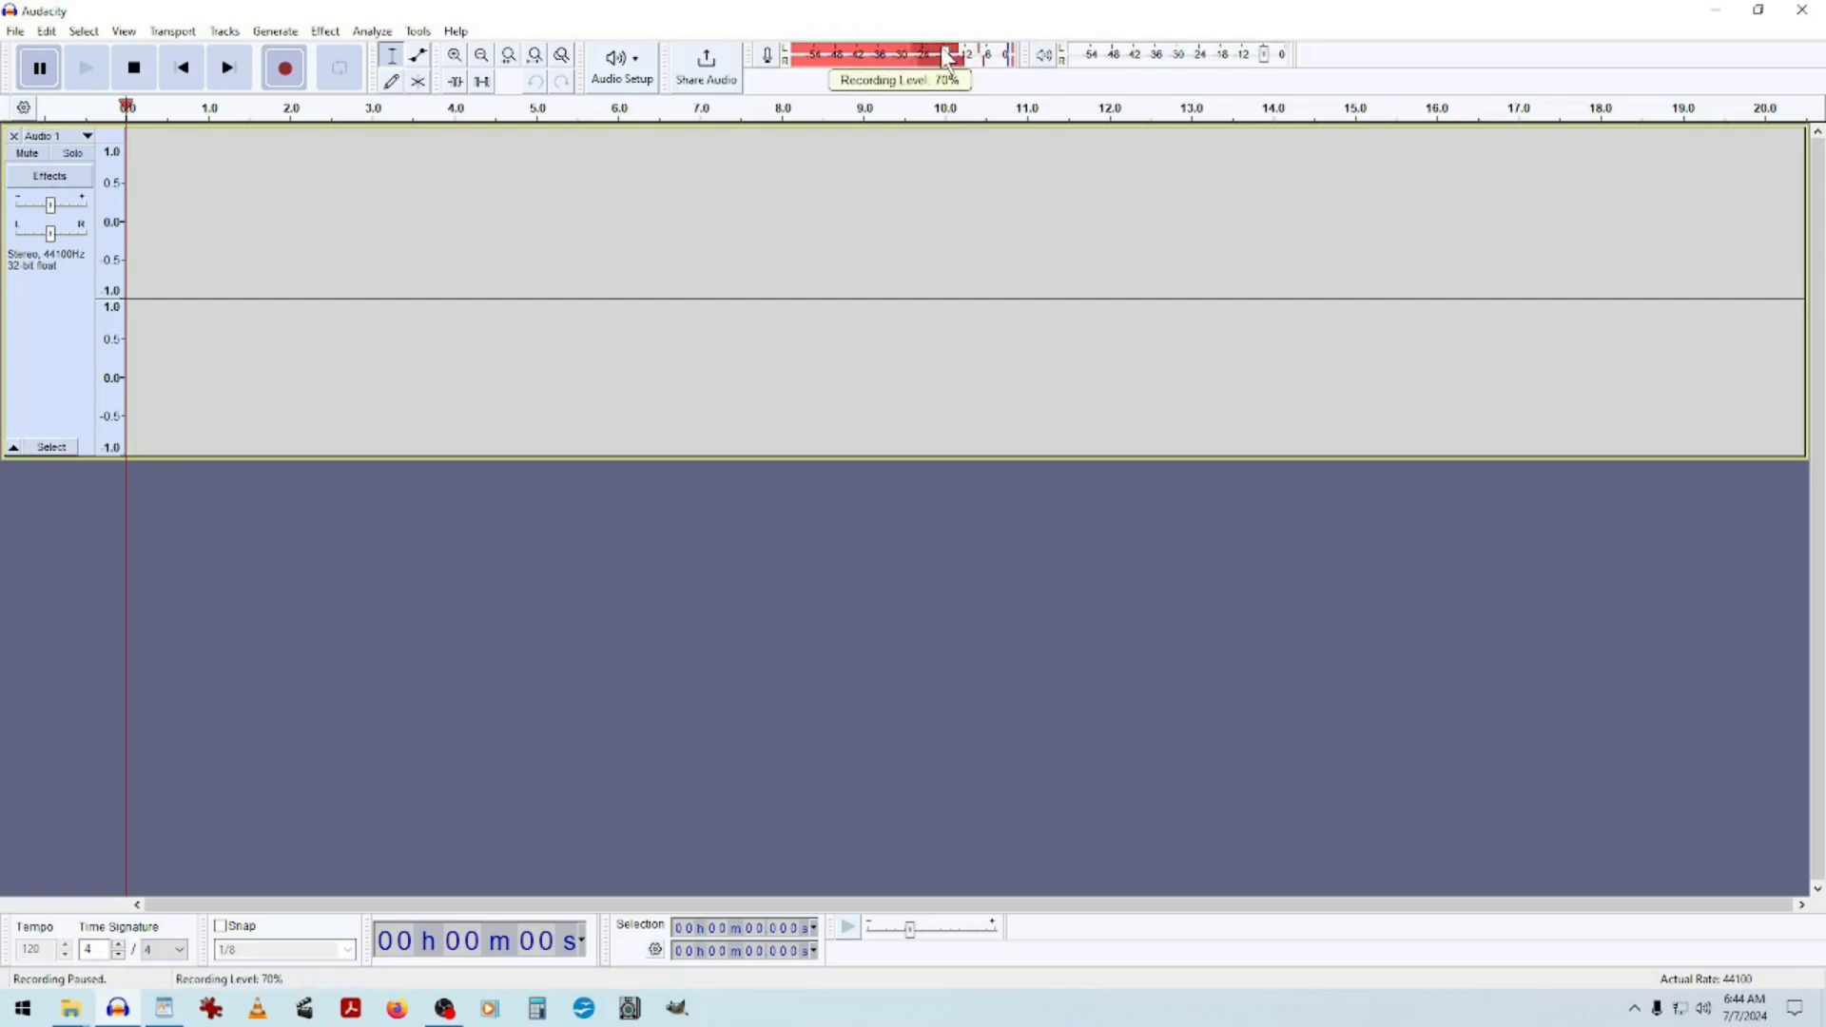
{"action": "left_click_drag", "start_coordinate": [948, 59], "coordinate": [955, 61]}
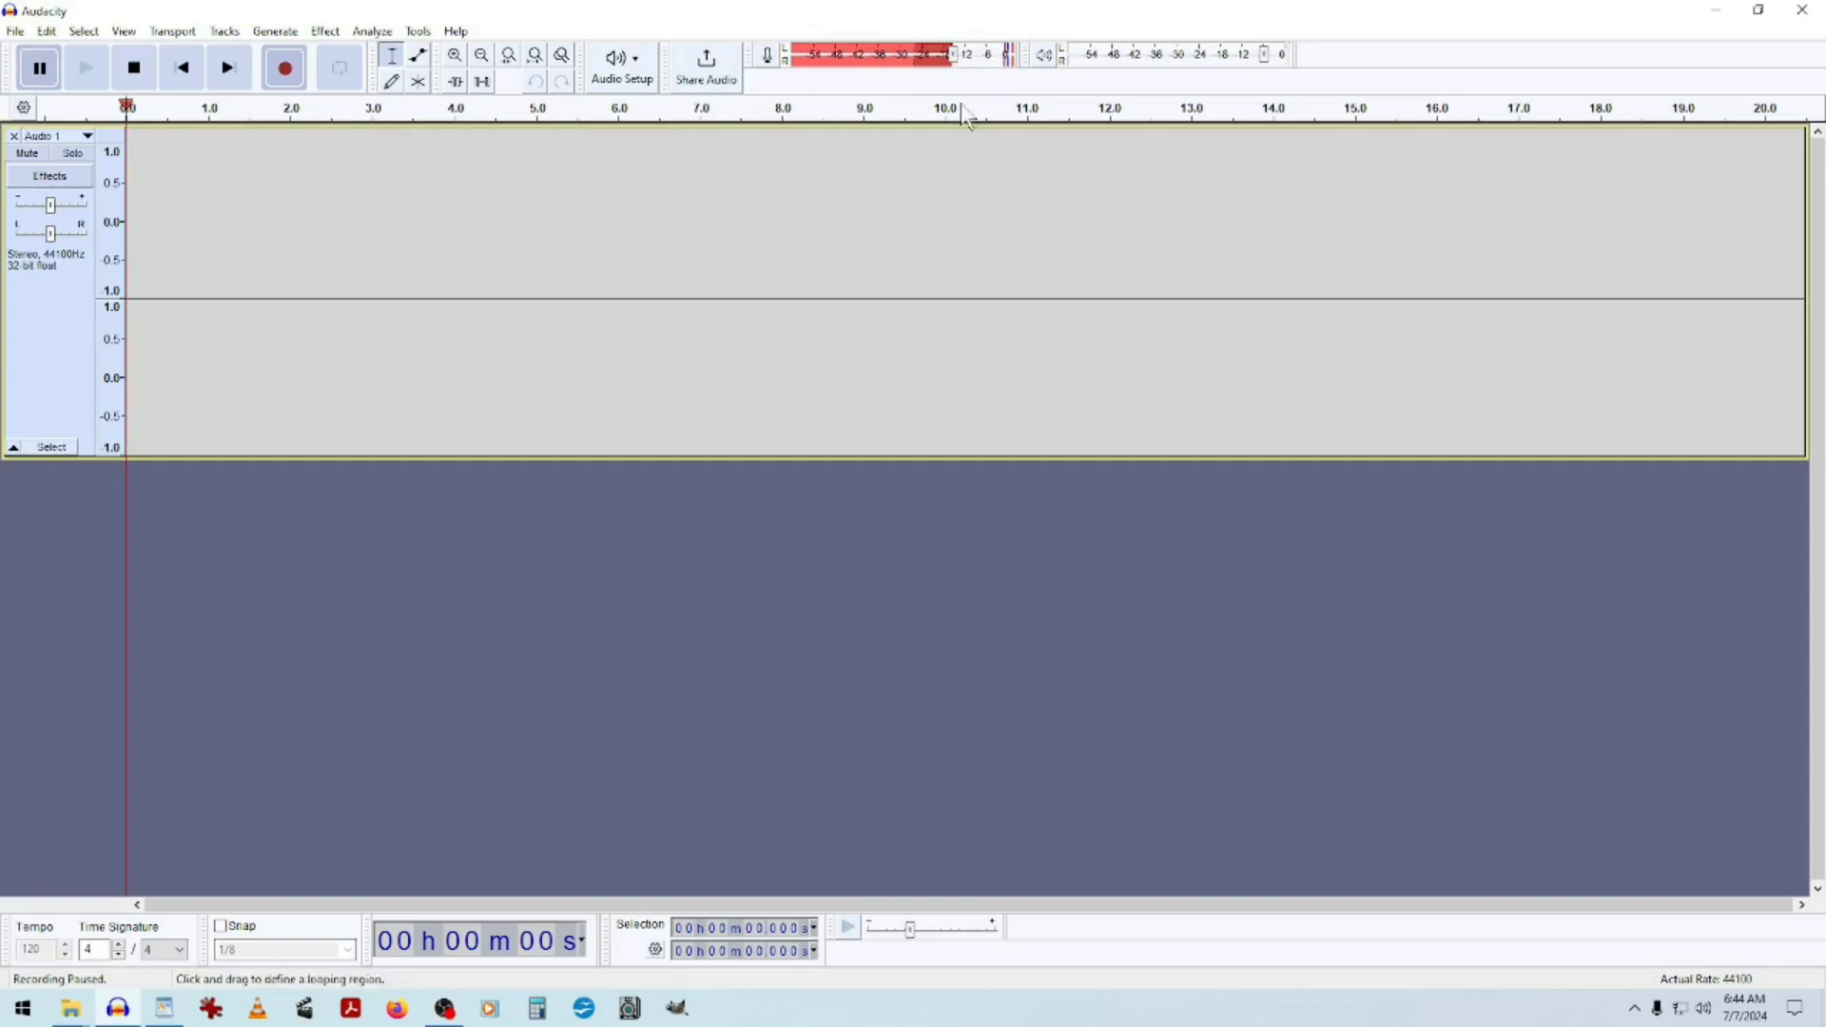
Enter a recording level of exactly 74 and resume the paused recording.
{"action": "mouse_move", "coordinate": [963, 78]}
{"action": "double_click", "coordinate": [955, 65]}
{"action": "left_click", "coordinate": [1004, 97]}
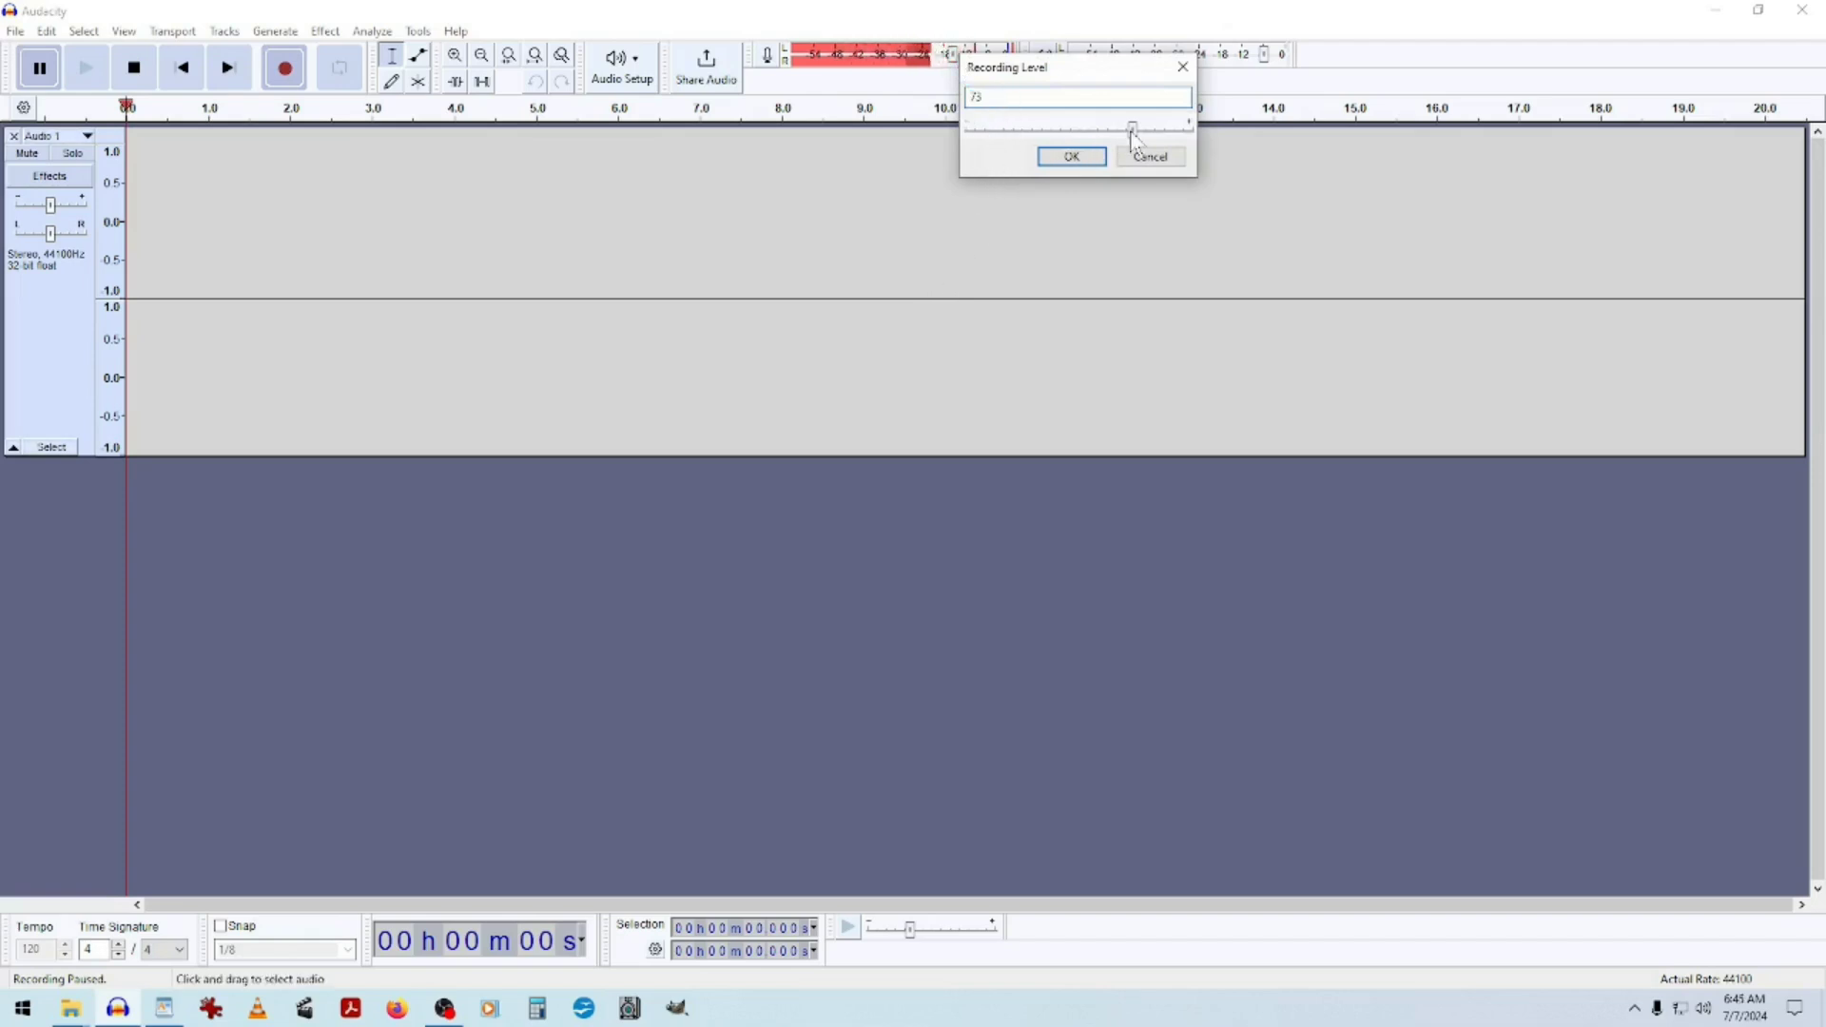
{"action": "mouse_move", "coordinate": [1133, 140]}
{"action": "left_mouse_down"}
{"action": "mouse_move", "coordinate": [986, 138]}
{"action": "mouse_move", "coordinate": [1154, 143]}
{"action": "mouse_move", "coordinate": [1123, 131]}
{"action": "left_mouse_up"}
{"action": "left_click_drag", "start_coordinate": [1064, 65], "coordinate": [1075, 150]}
{"action": "mouse_move", "coordinate": [1131, 215]}
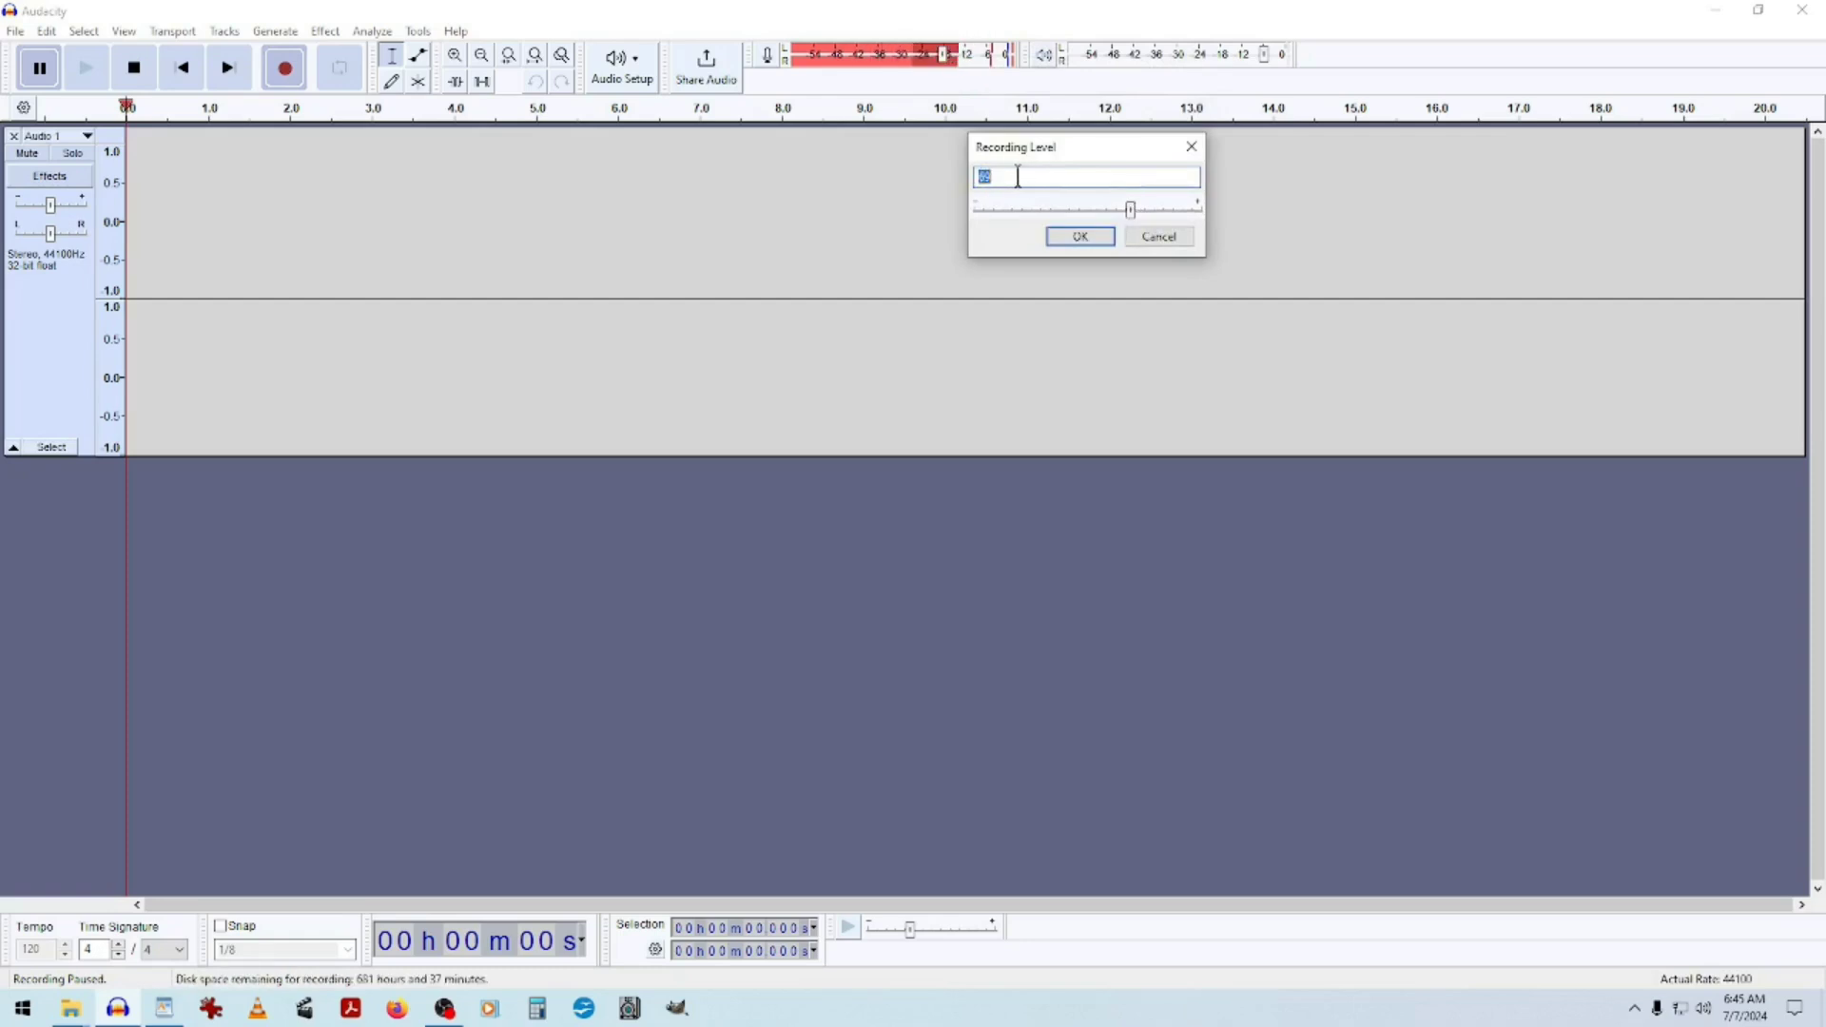
{"action": "type", "text": "74"}
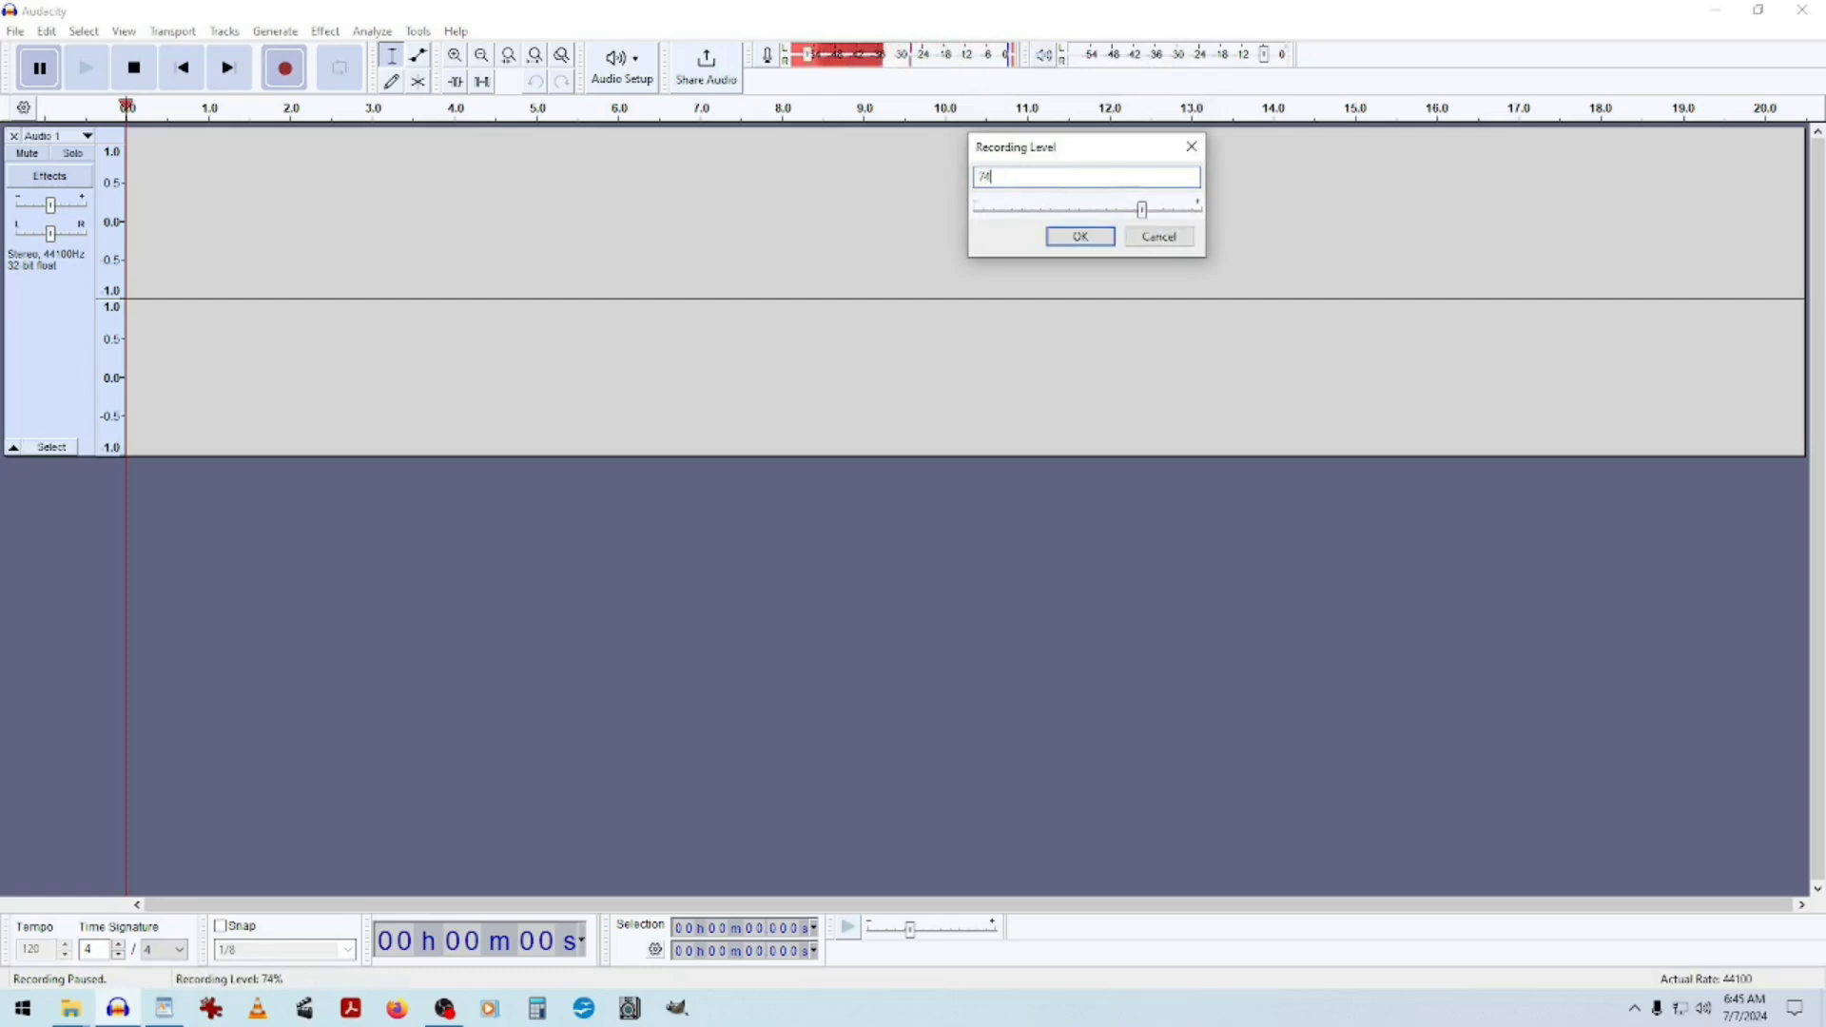
{"action": "key", "text": "Return"}
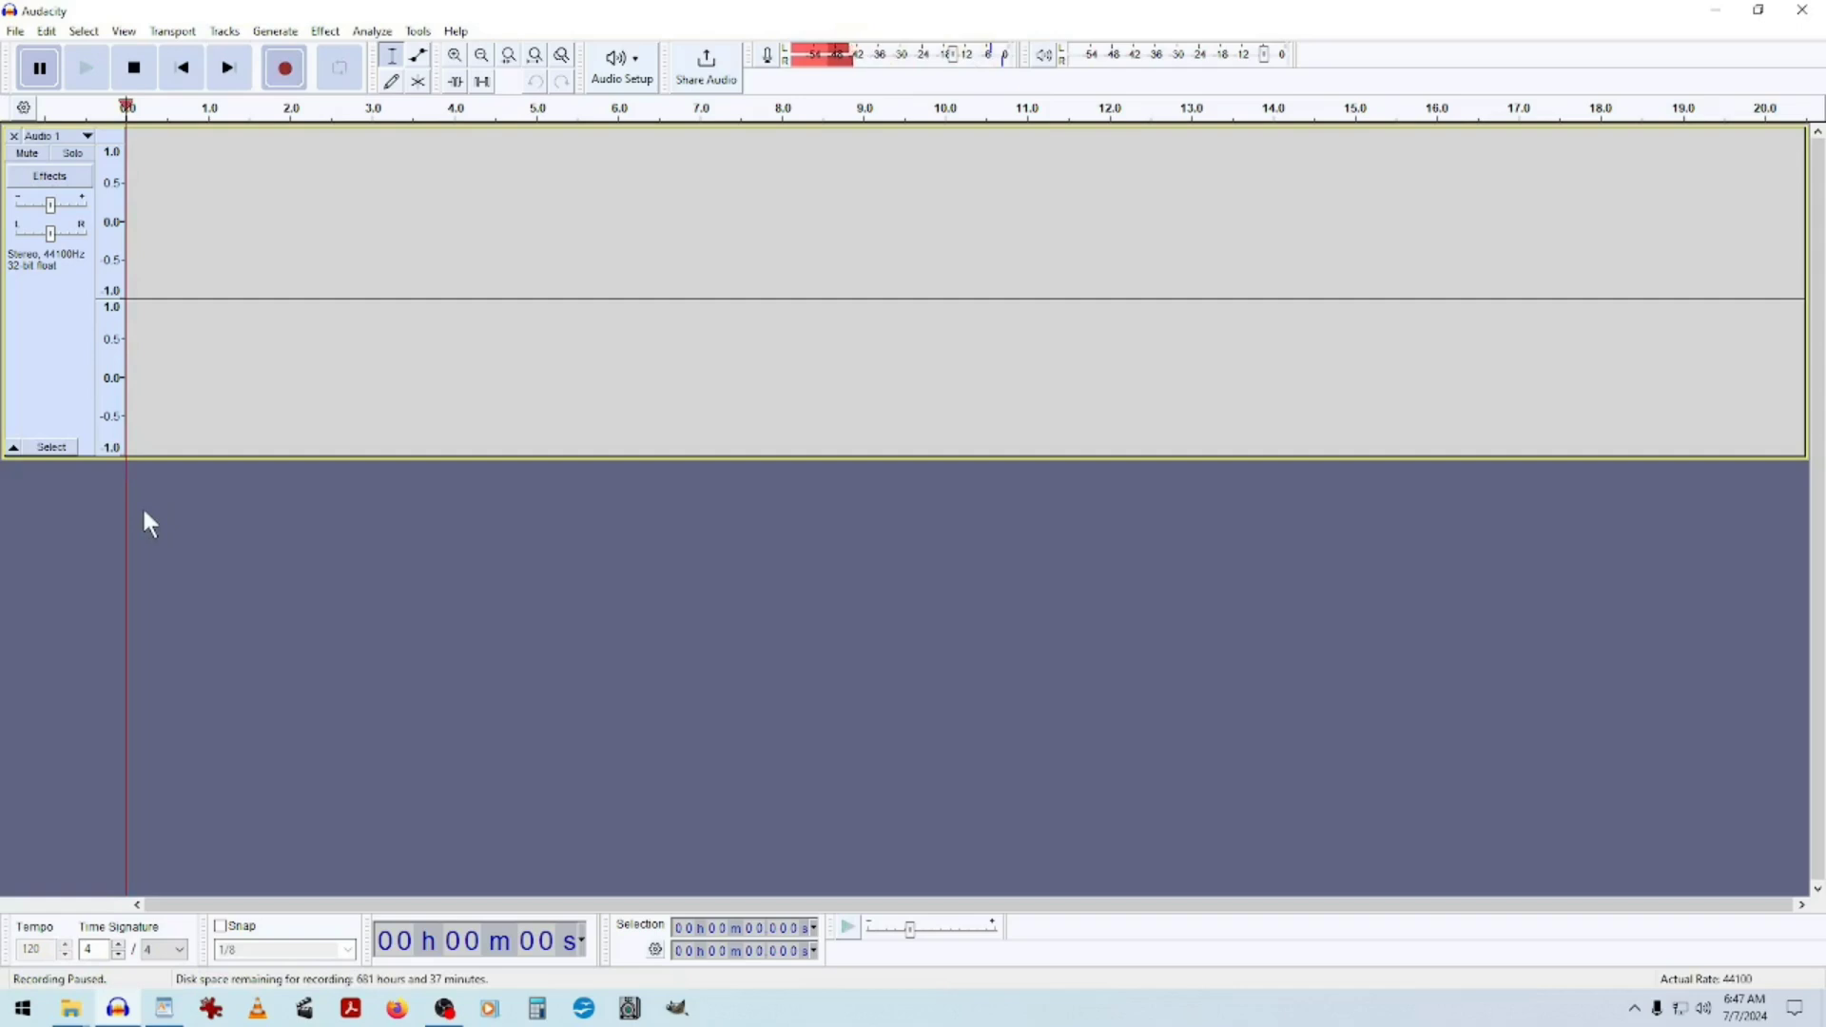
{"action": "left_click", "coordinate": [39, 68]}
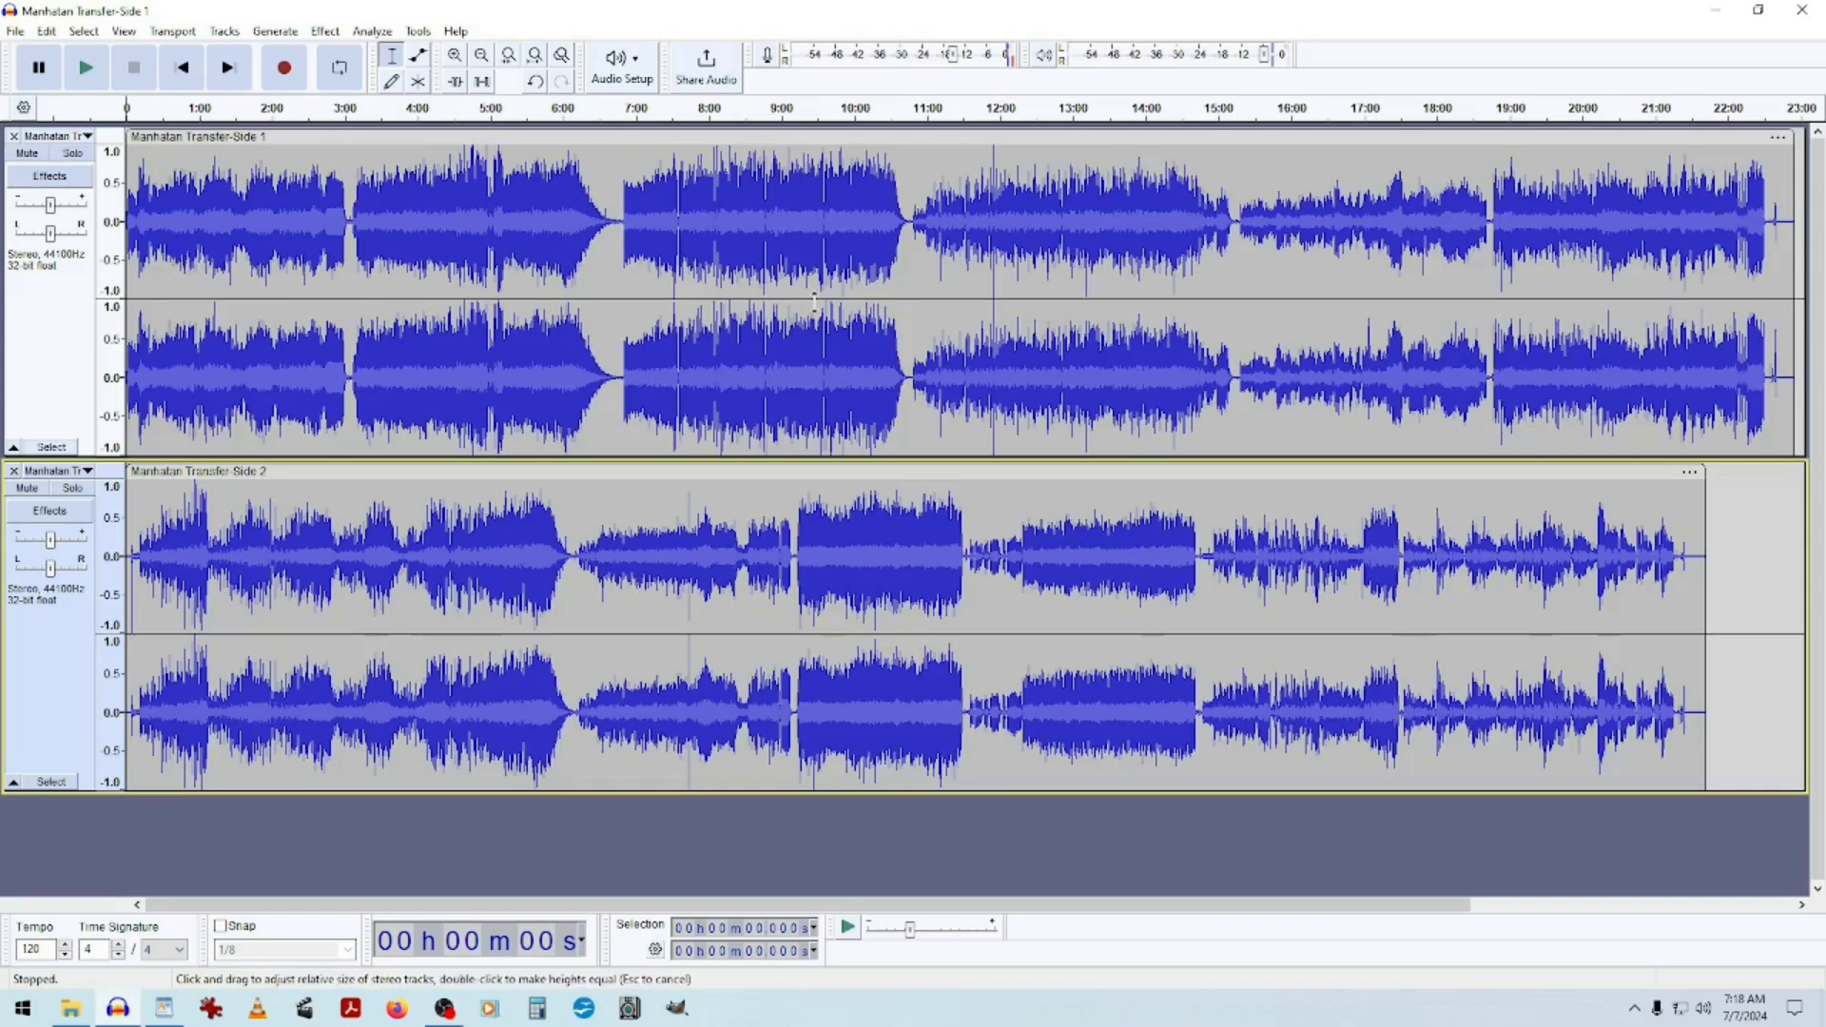
Rename the first track to Manhattan Transfer Side 1.
{"action": "left_click", "coordinate": [36, 663]}
{"action": "left_click", "coordinate": [74, 285]}
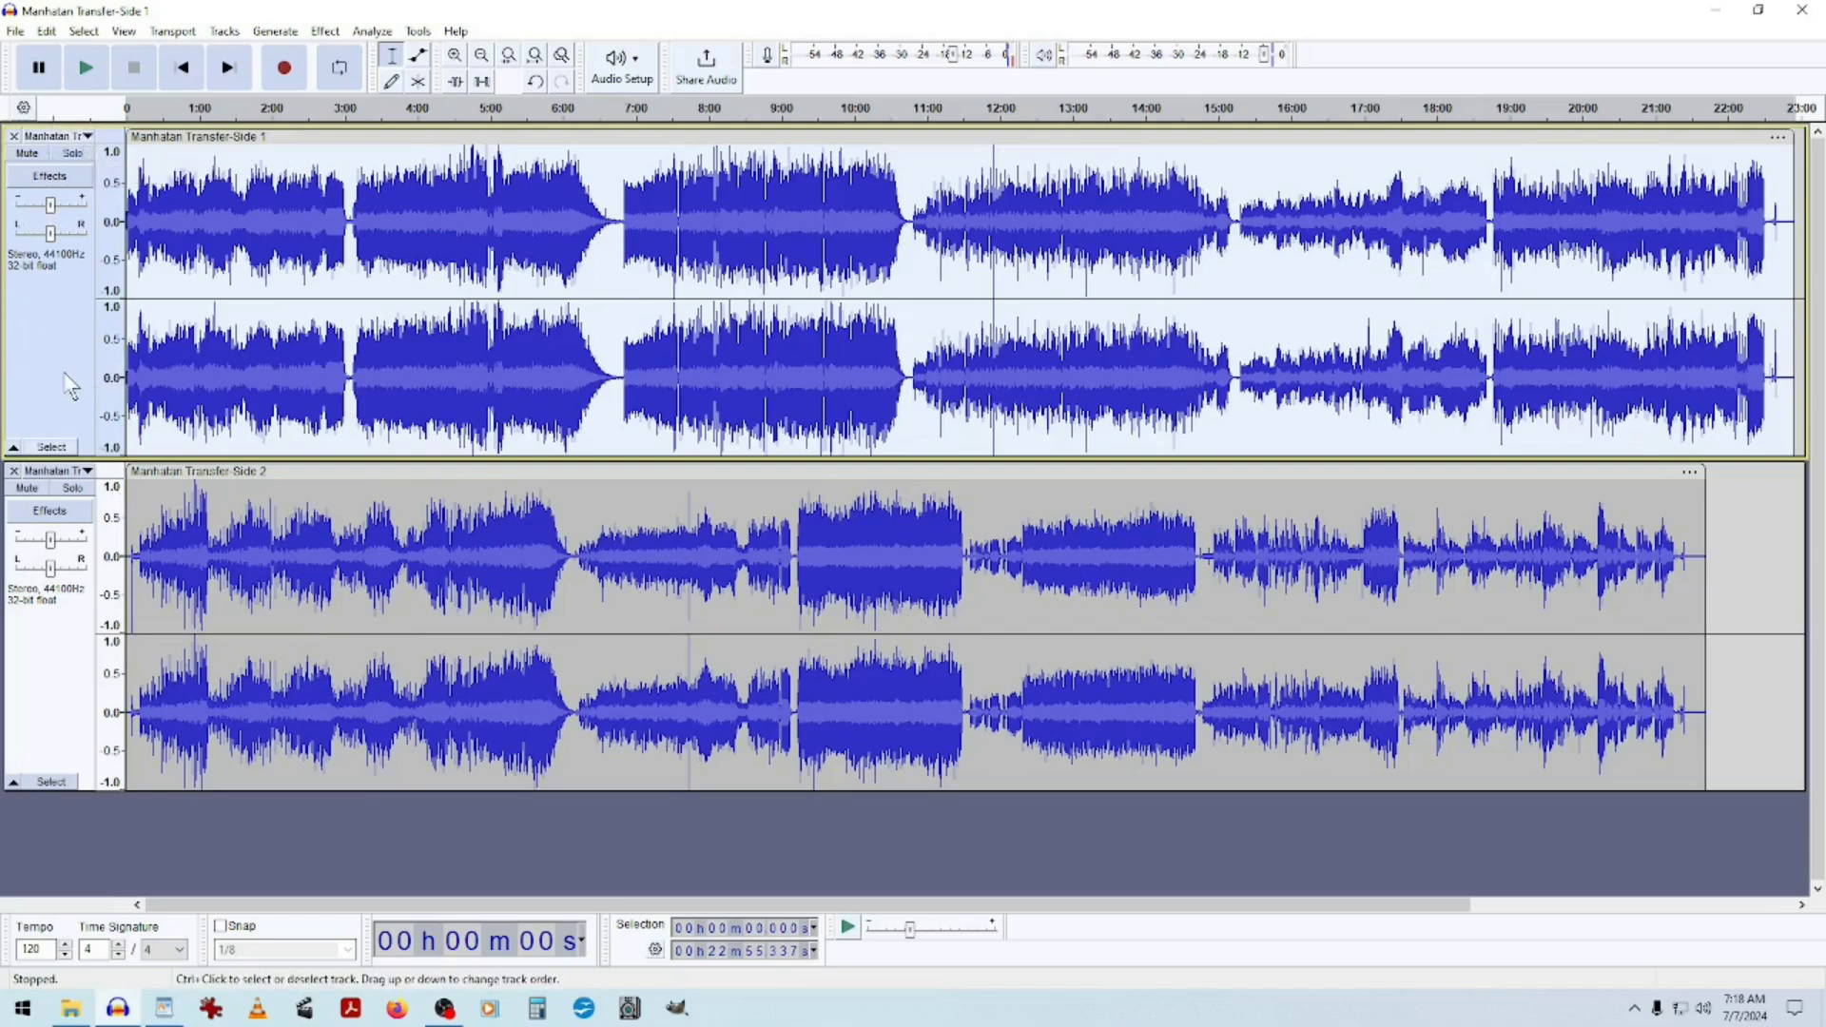
{"action": "left_click", "coordinate": [91, 143]}
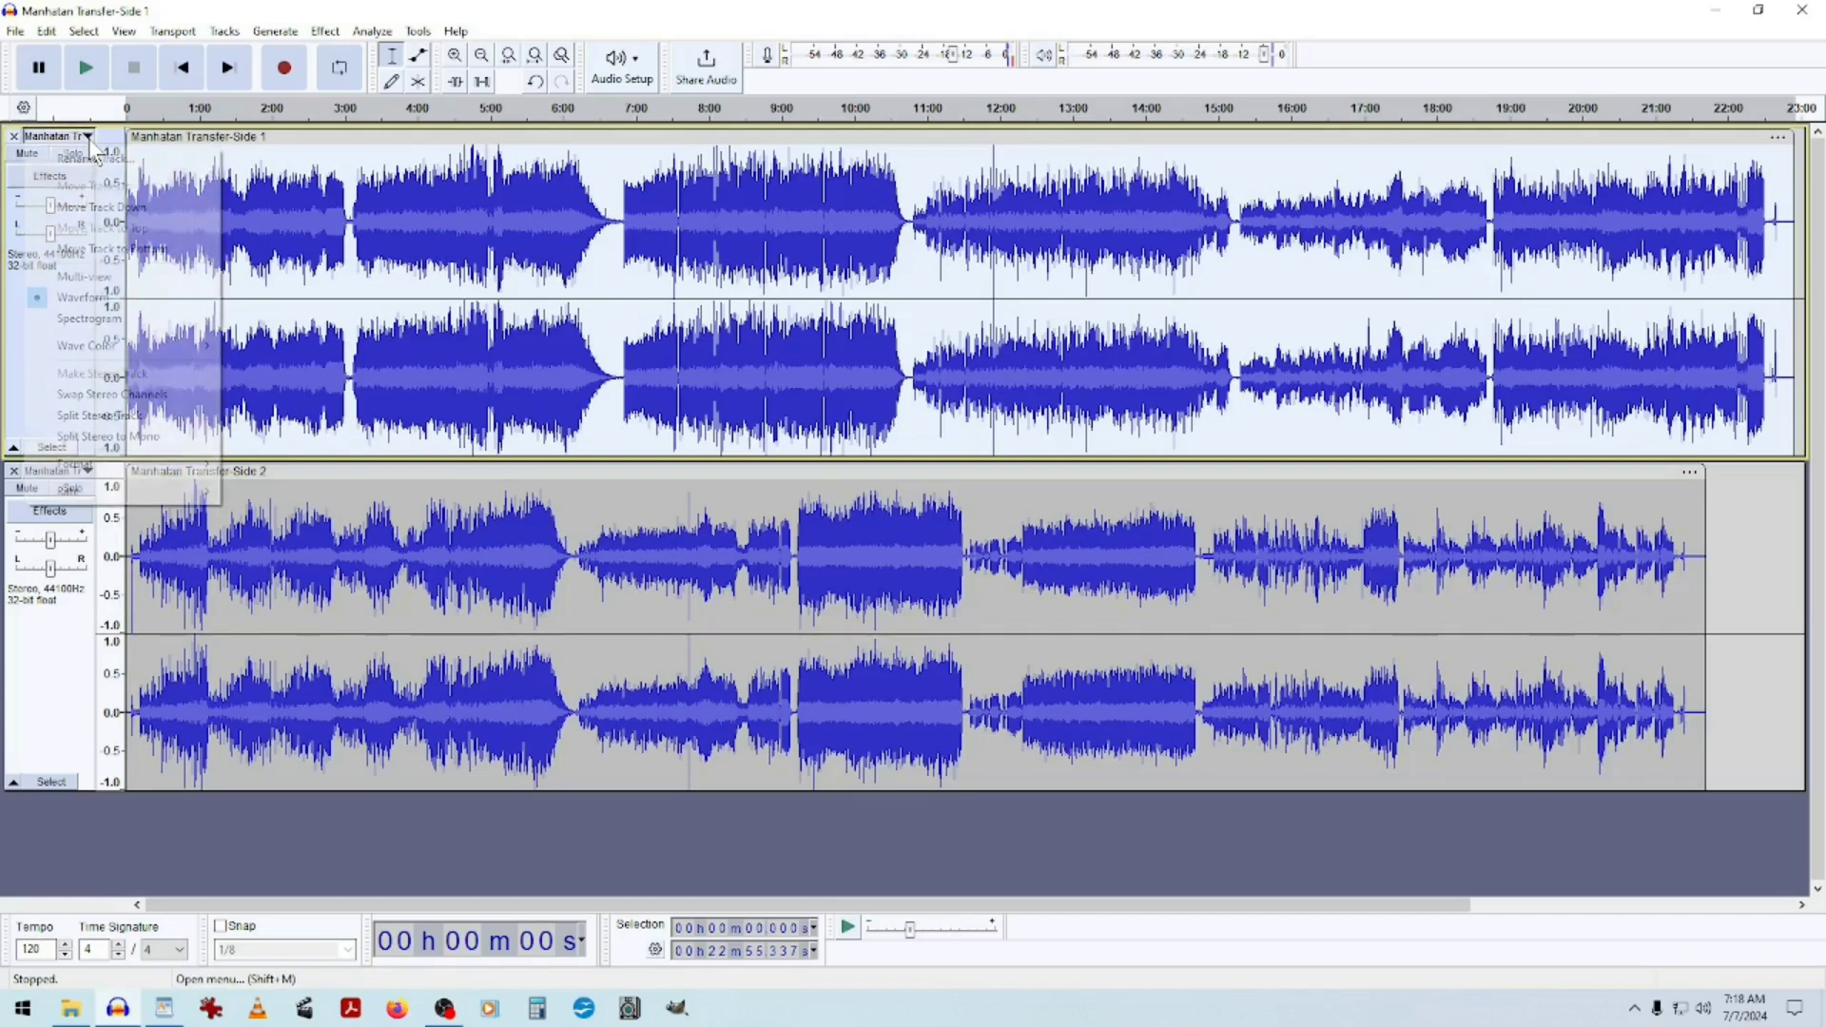
{"action": "left_click", "coordinate": [96, 158]}
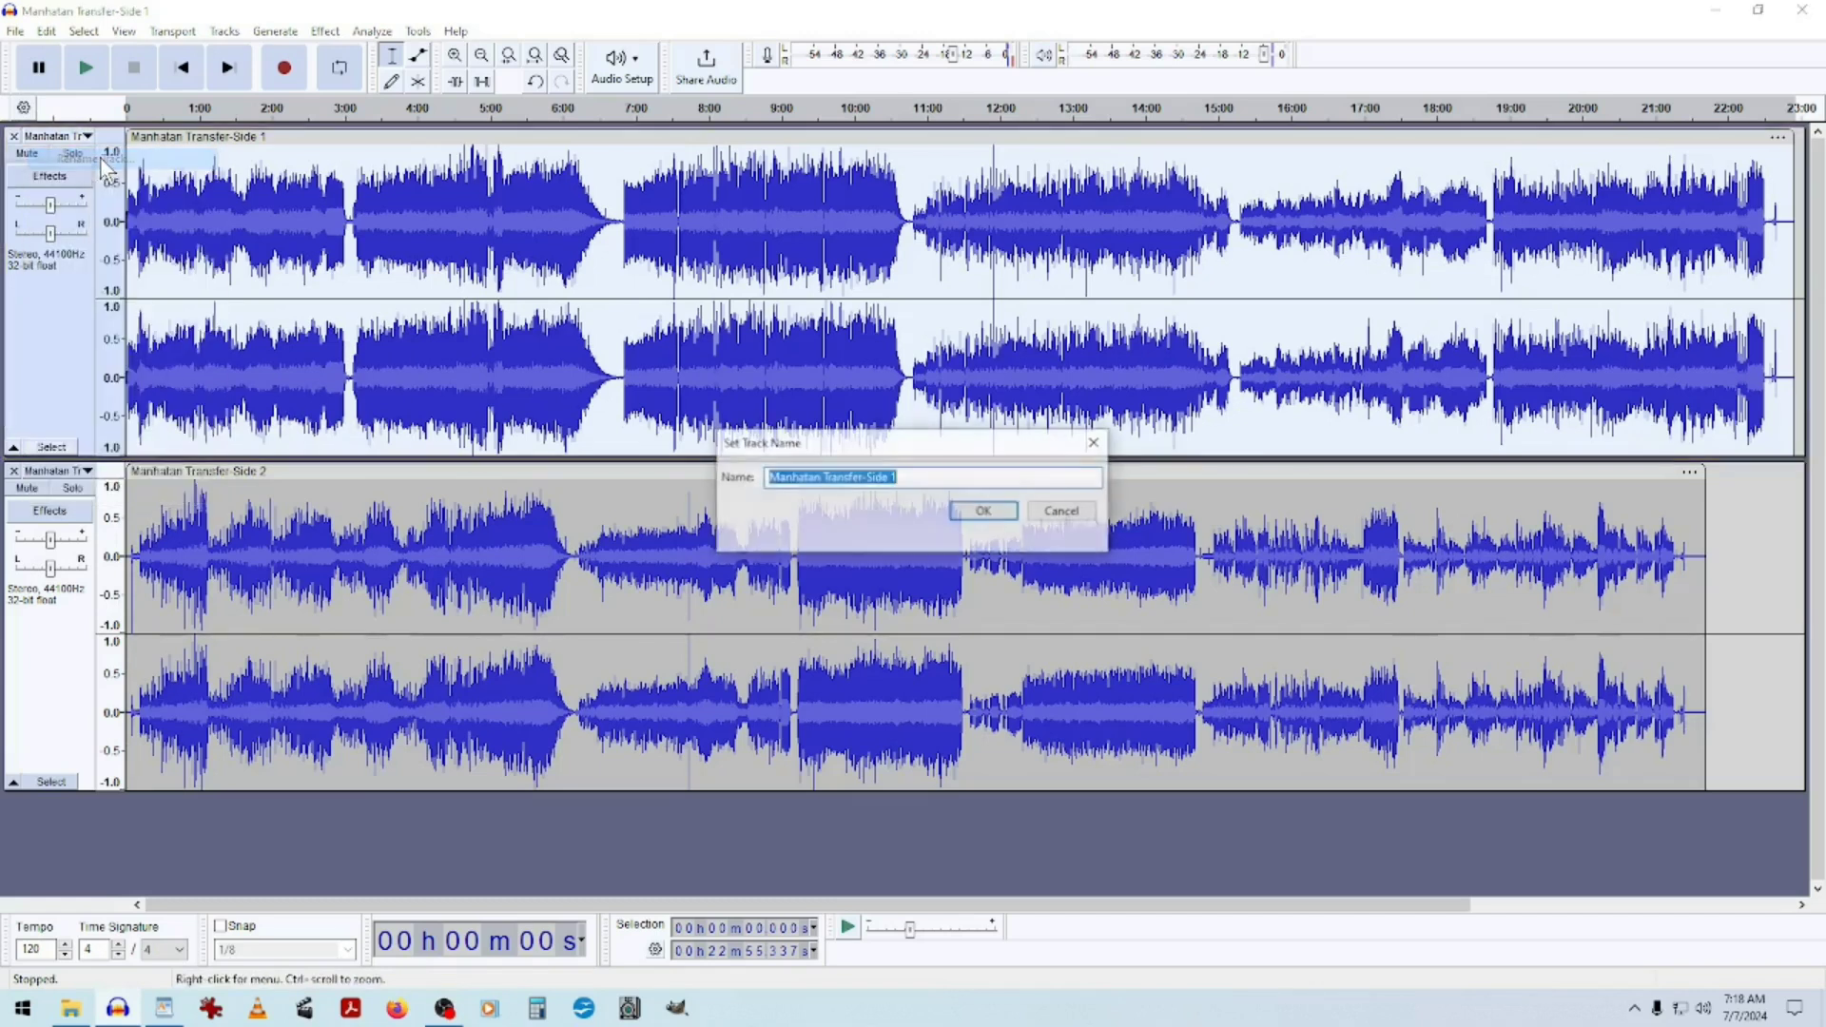
{"action": "left_click", "coordinate": [913, 480]}
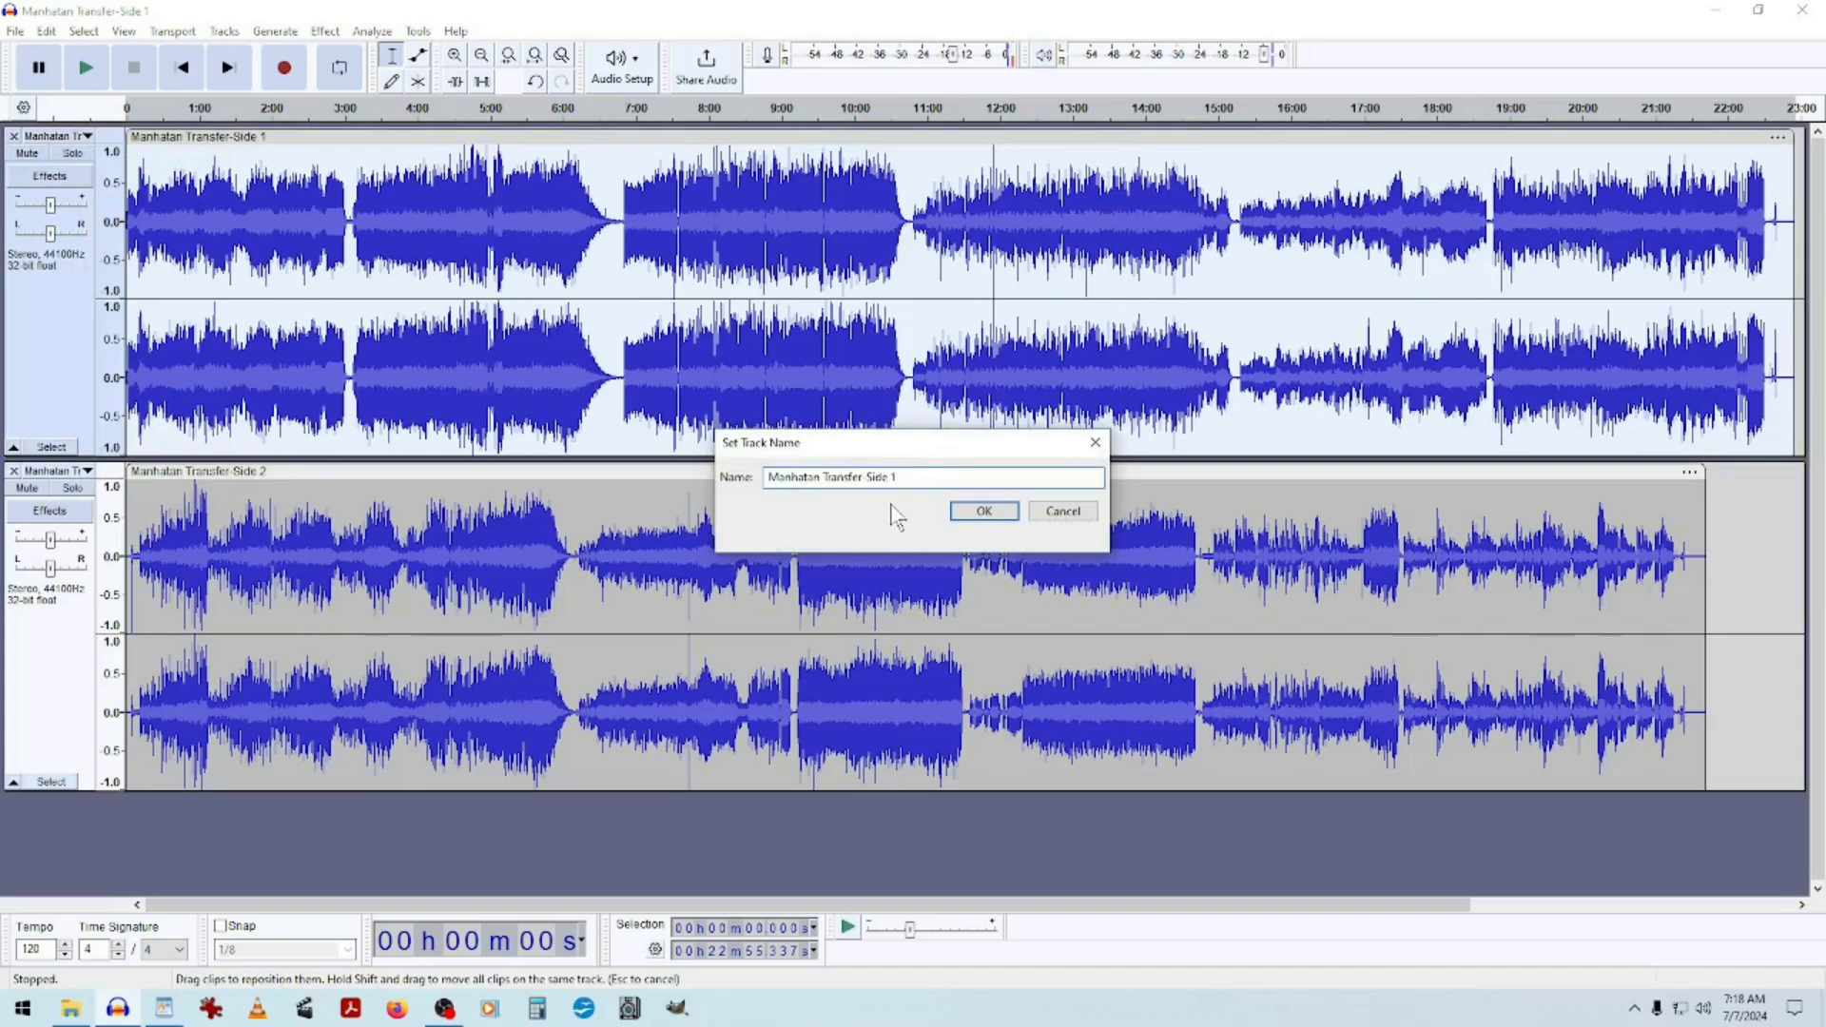
{"action": "left_click", "coordinate": [1055, 514]}
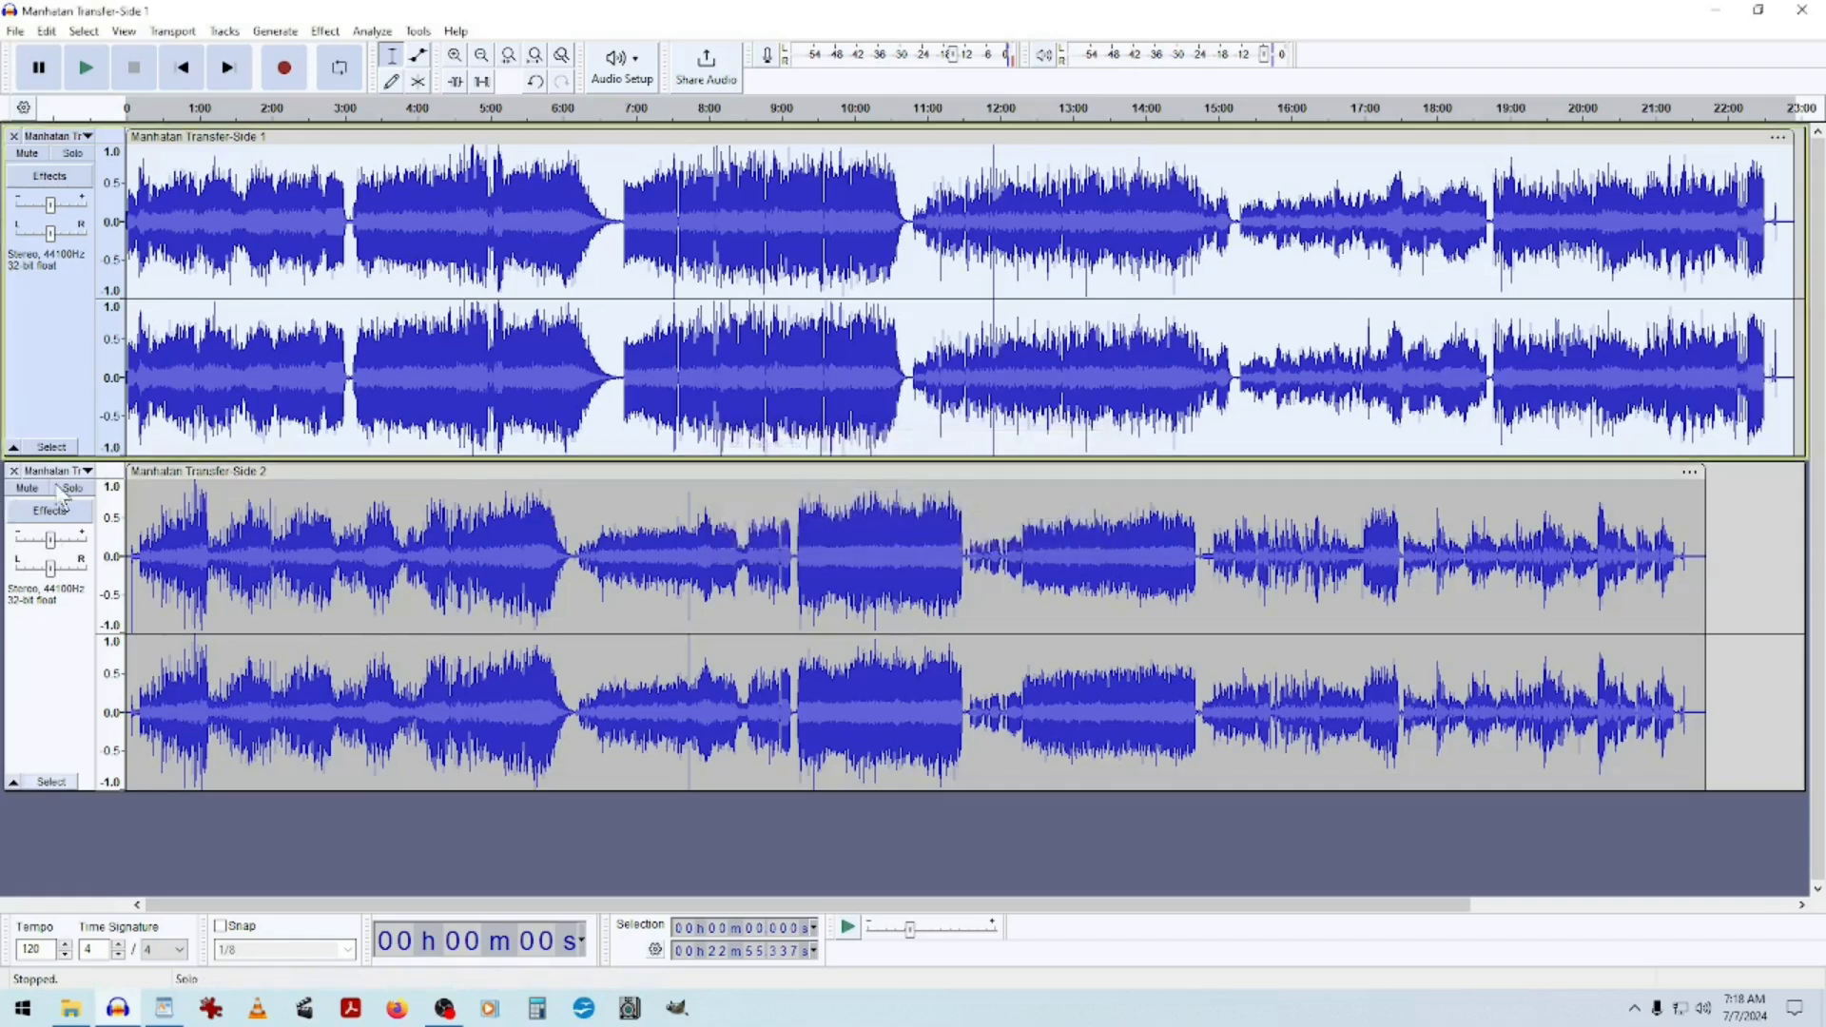
Rename the second track to Manhattan Transfer Side 2.
{"action": "left_click", "coordinate": [88, 473]}
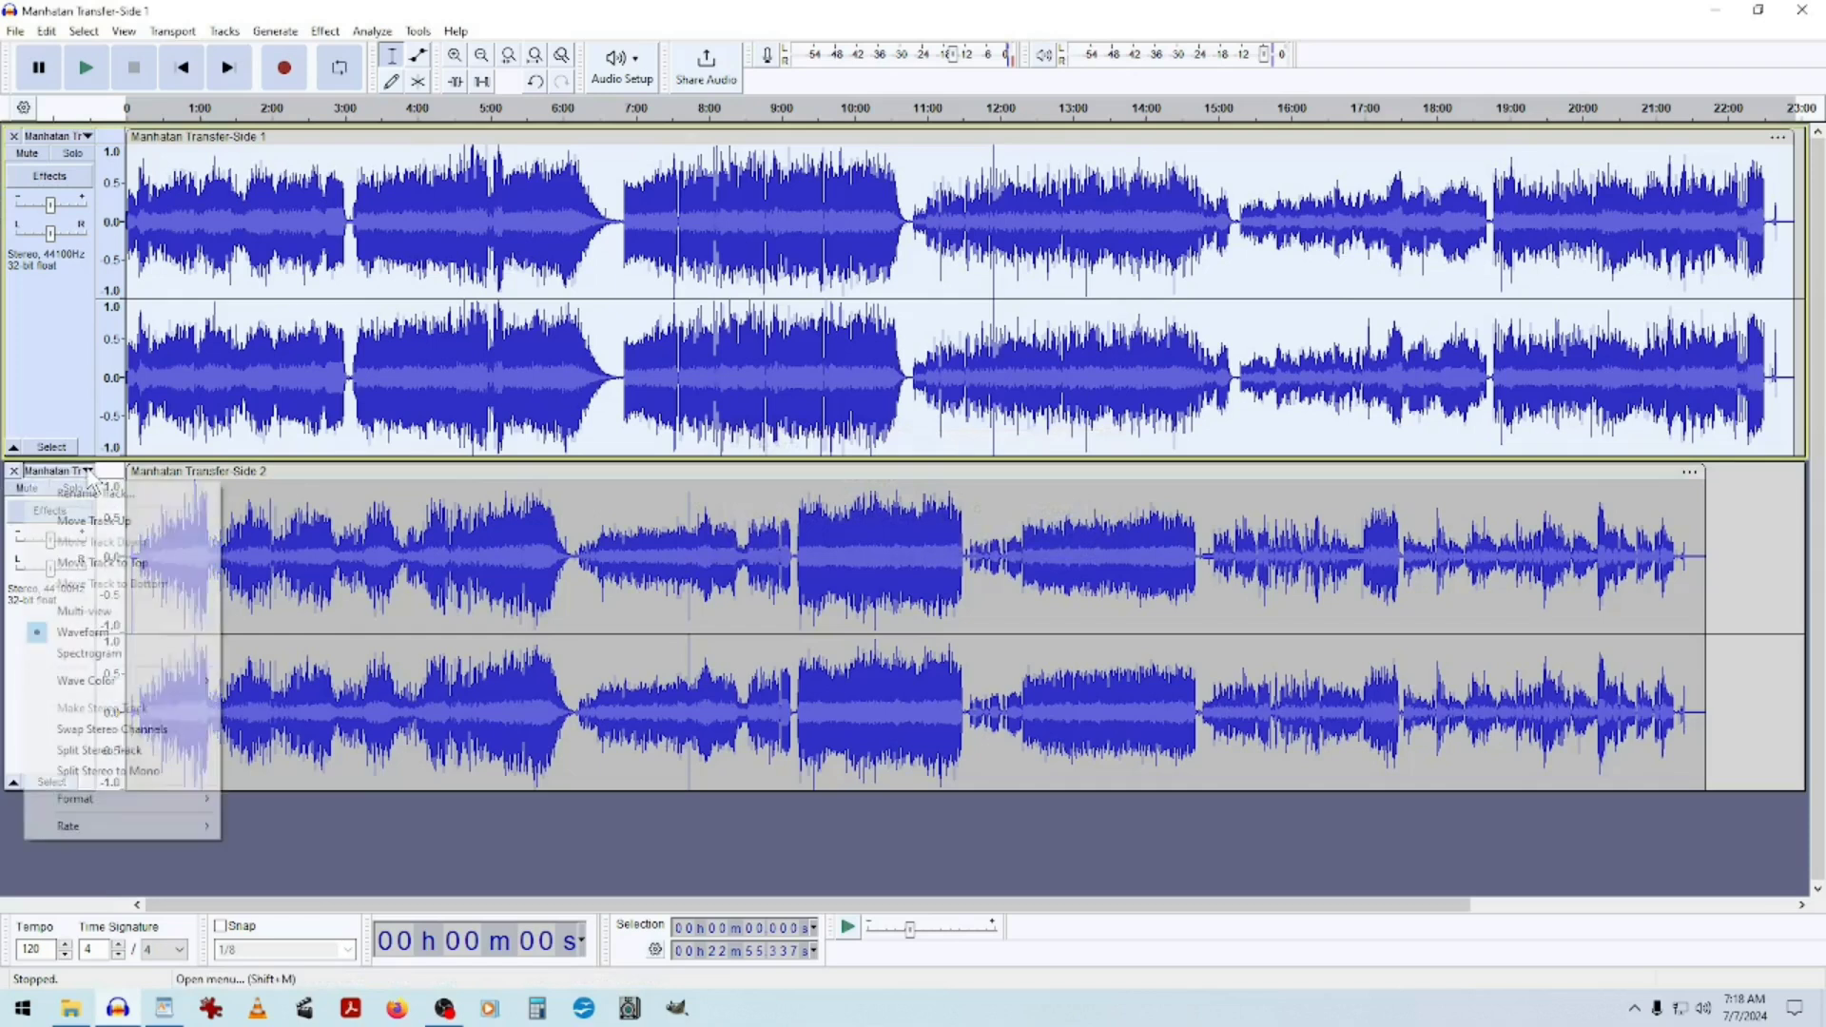
{"action": "left_click", "coordinate": [57, 497]}
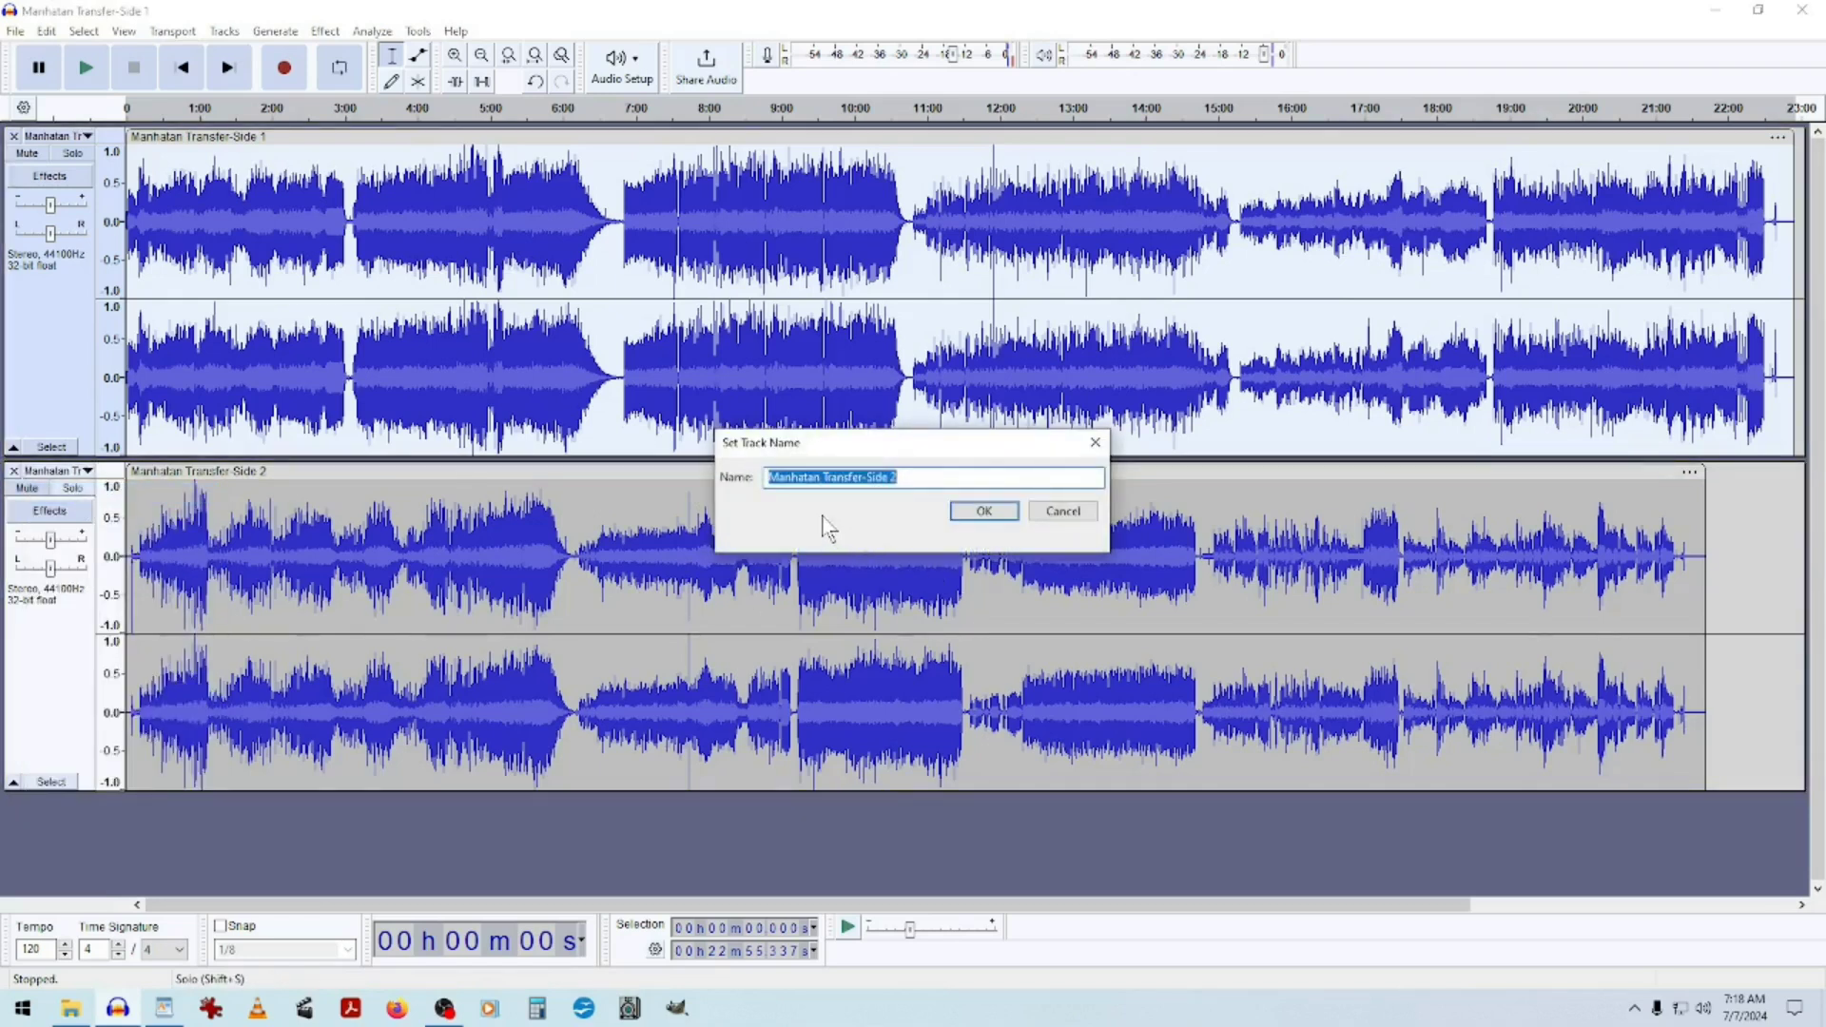
{"action": "left_click", "coordinate": [979, 476]}
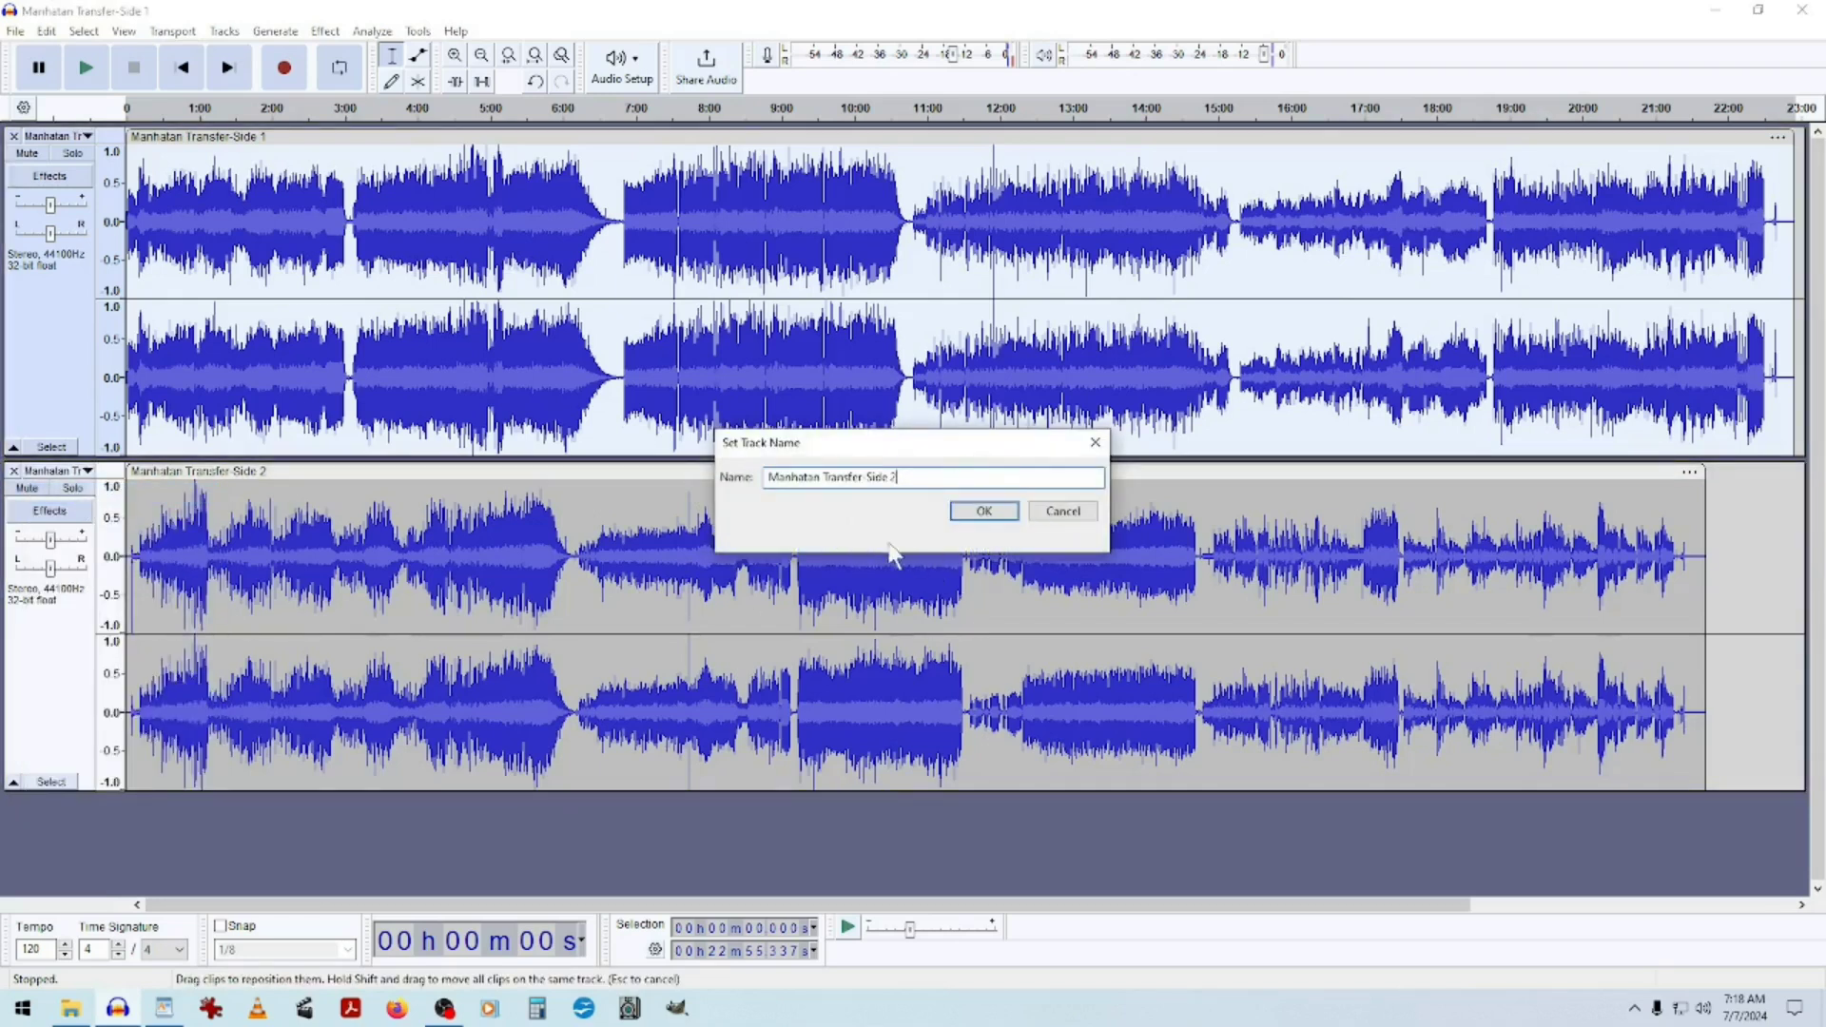
{"action": "left_click", "coordinate": [1089, 525]}
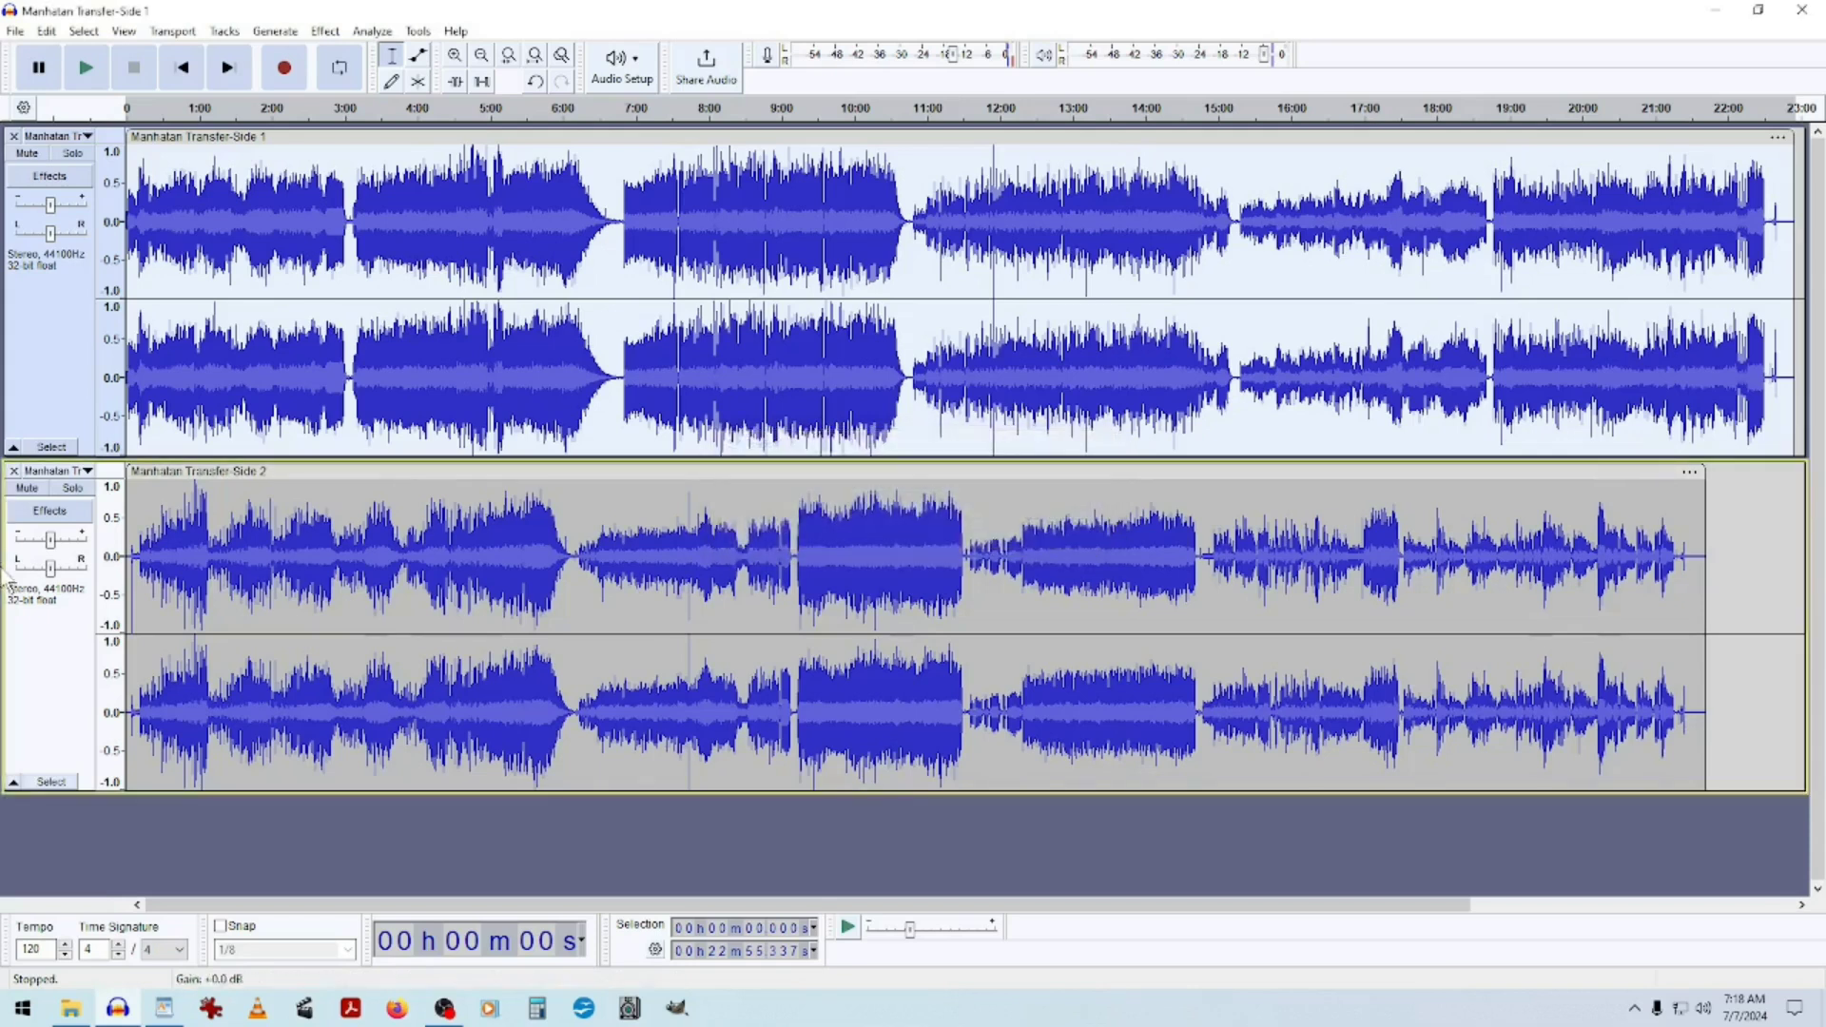
Amplify the first track to a new peak amplitude of -2.0 dB.
{"action": "left_click", "coordinate": [32, 639]}
{"action": "left_click", "coordinate": [54, 342]}
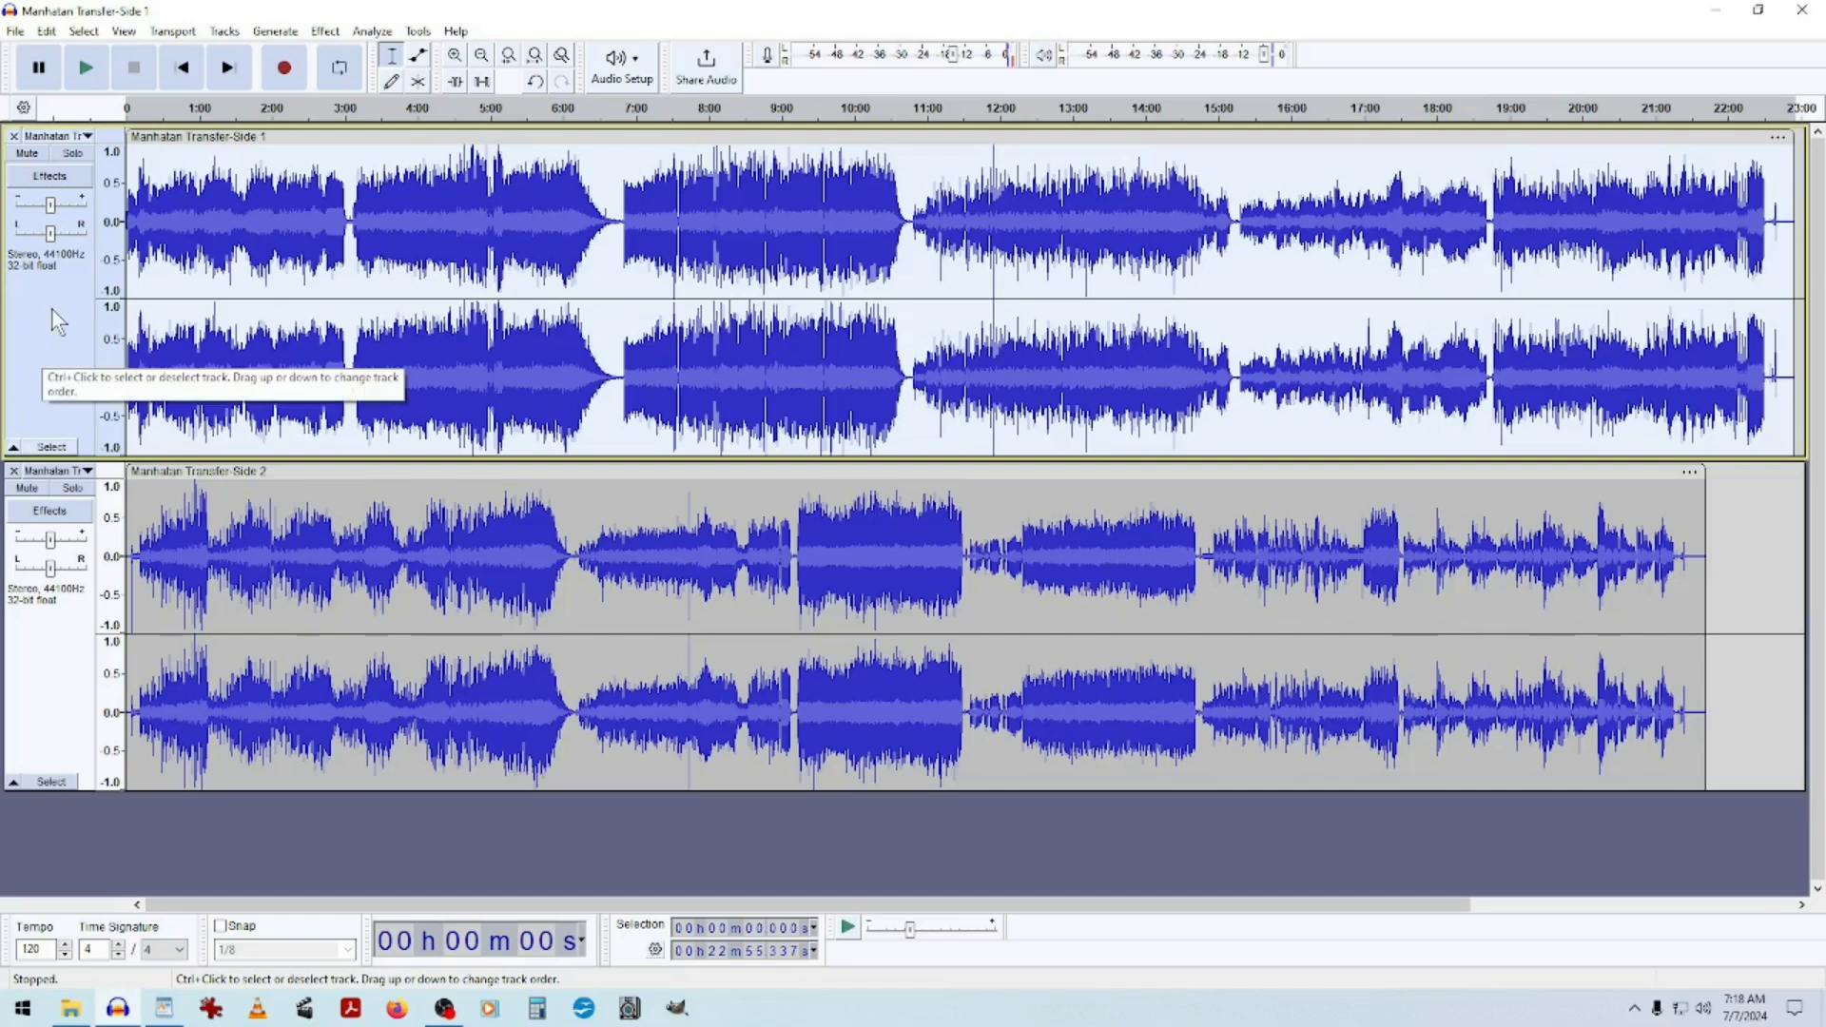
{"action": "left_click", "coordinate": [34, 677]}
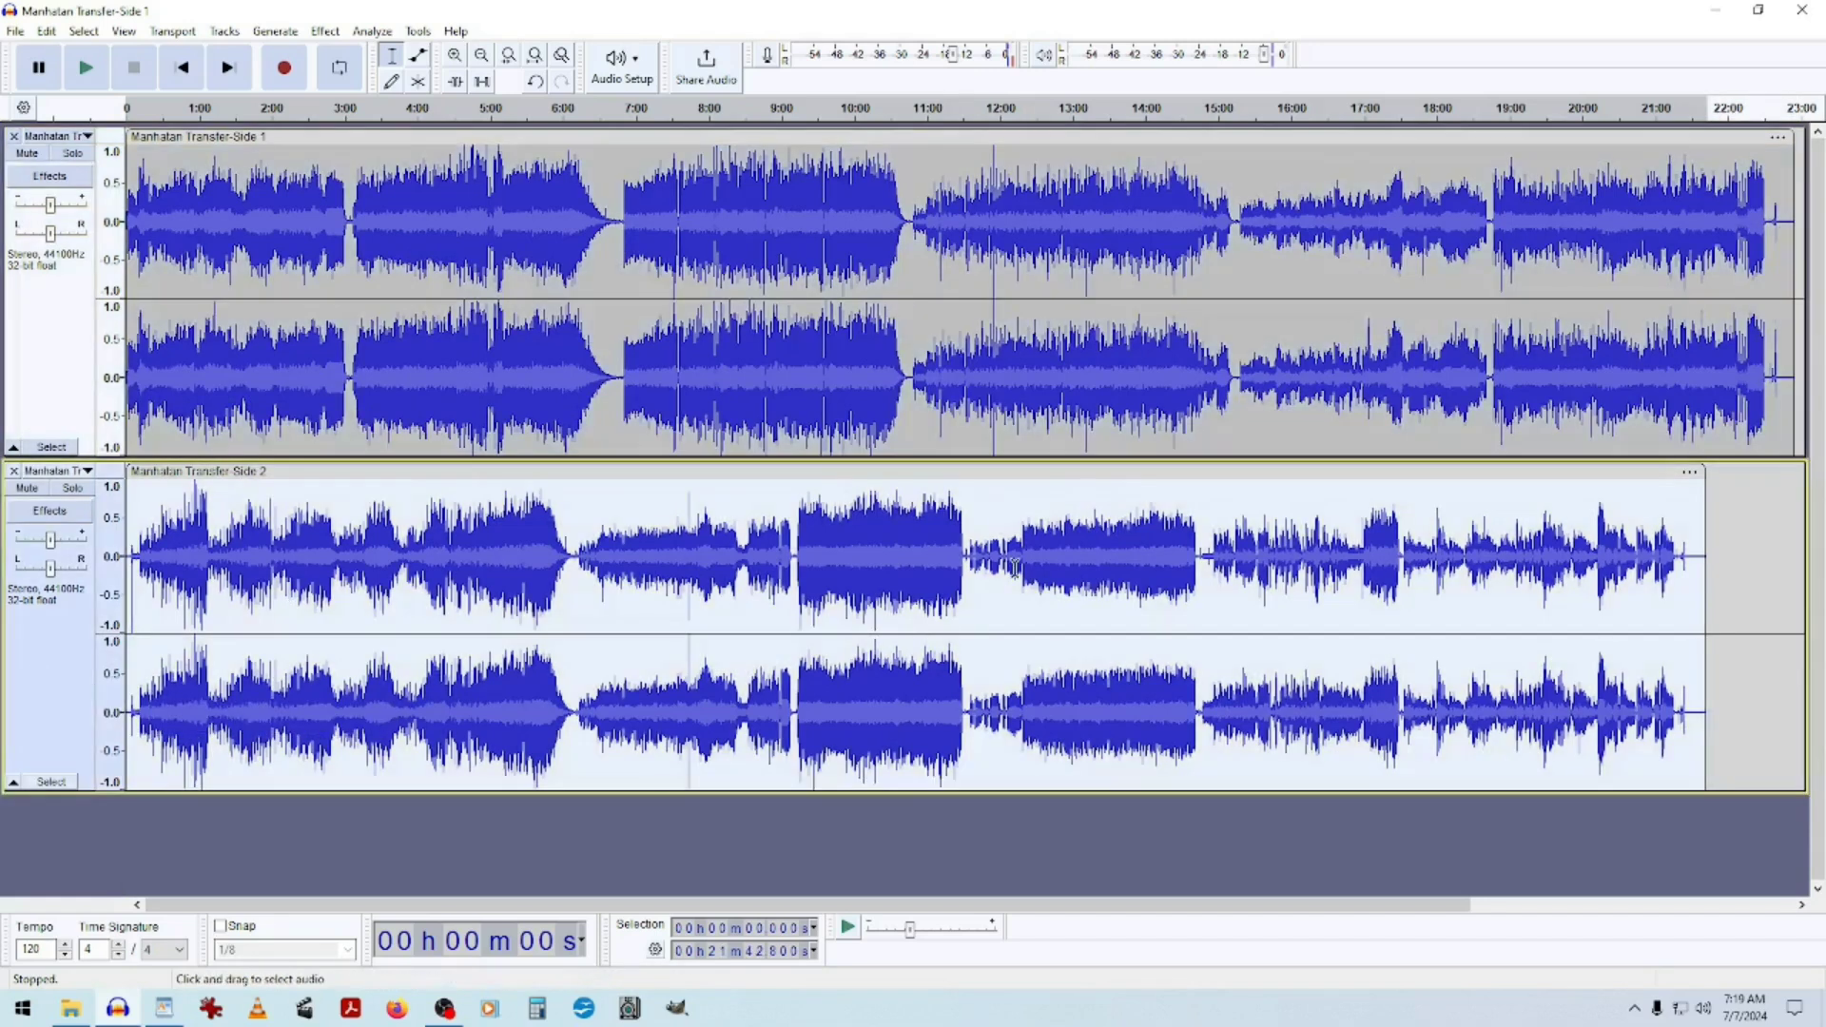
{"action": "left_click", "coordinate": [19, 380]}
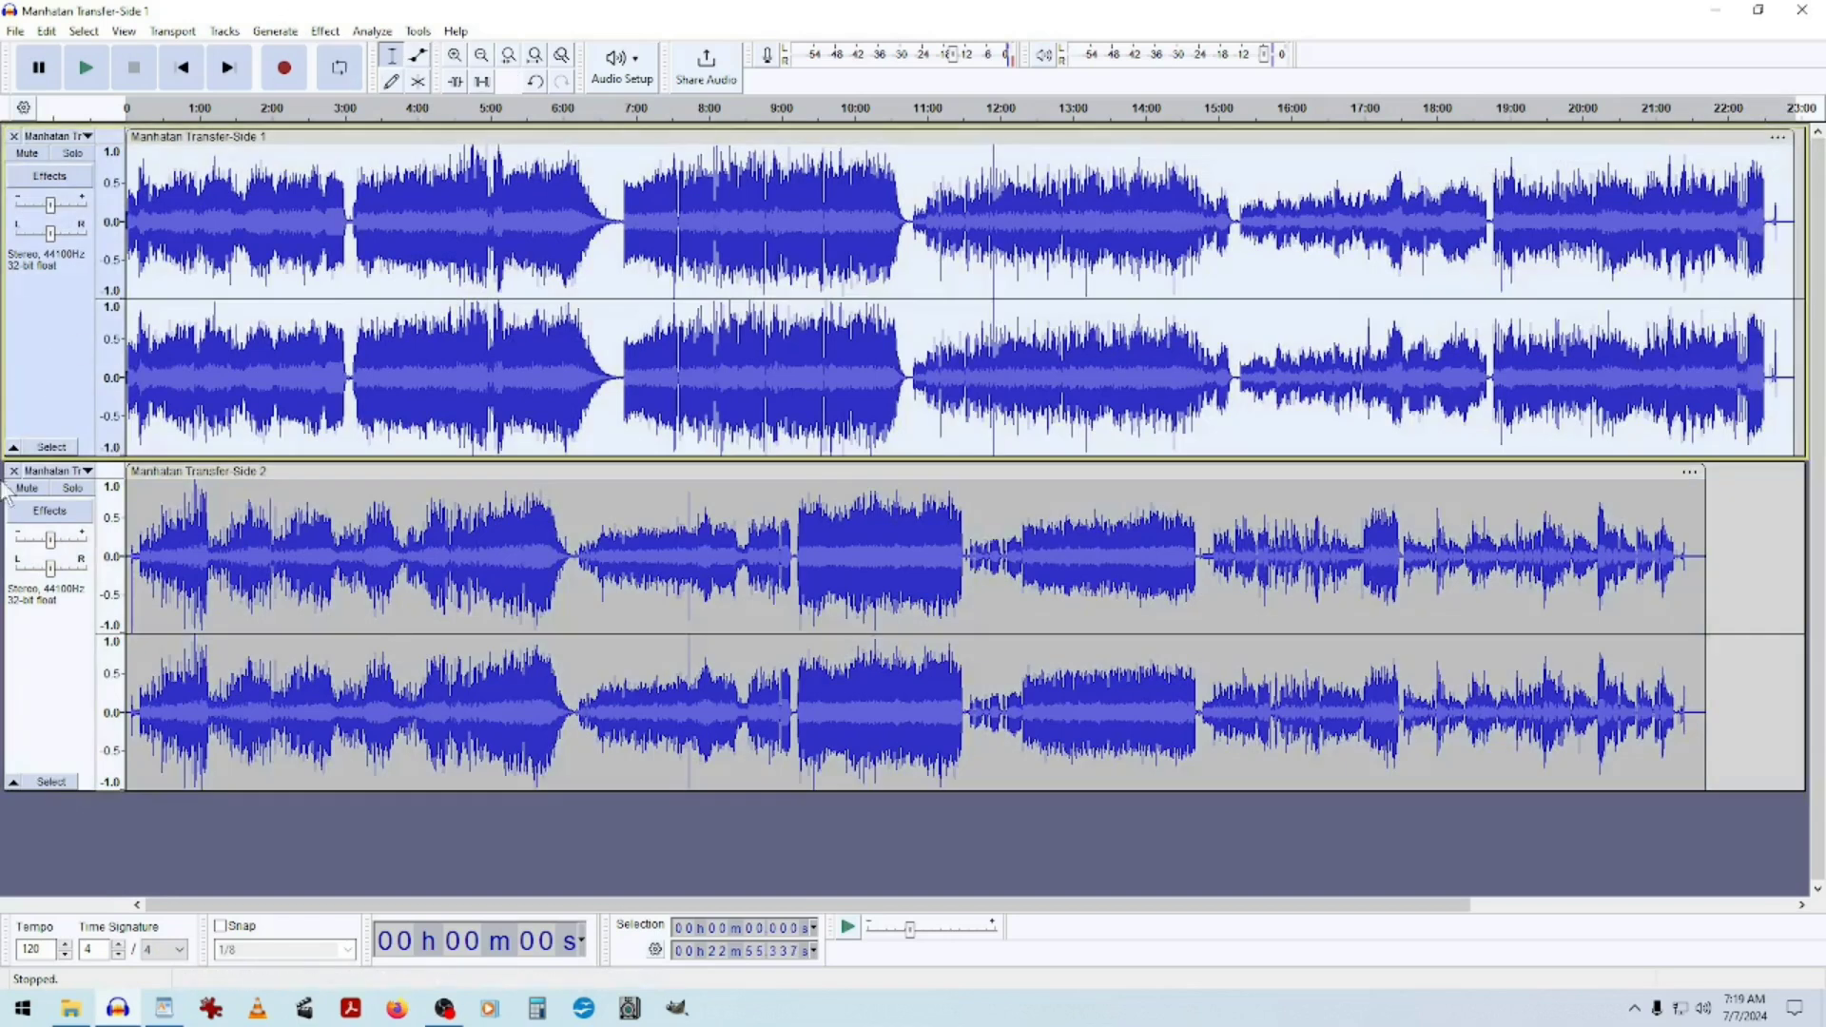
{"action": "left_click", "coordinate": [325, 32]}
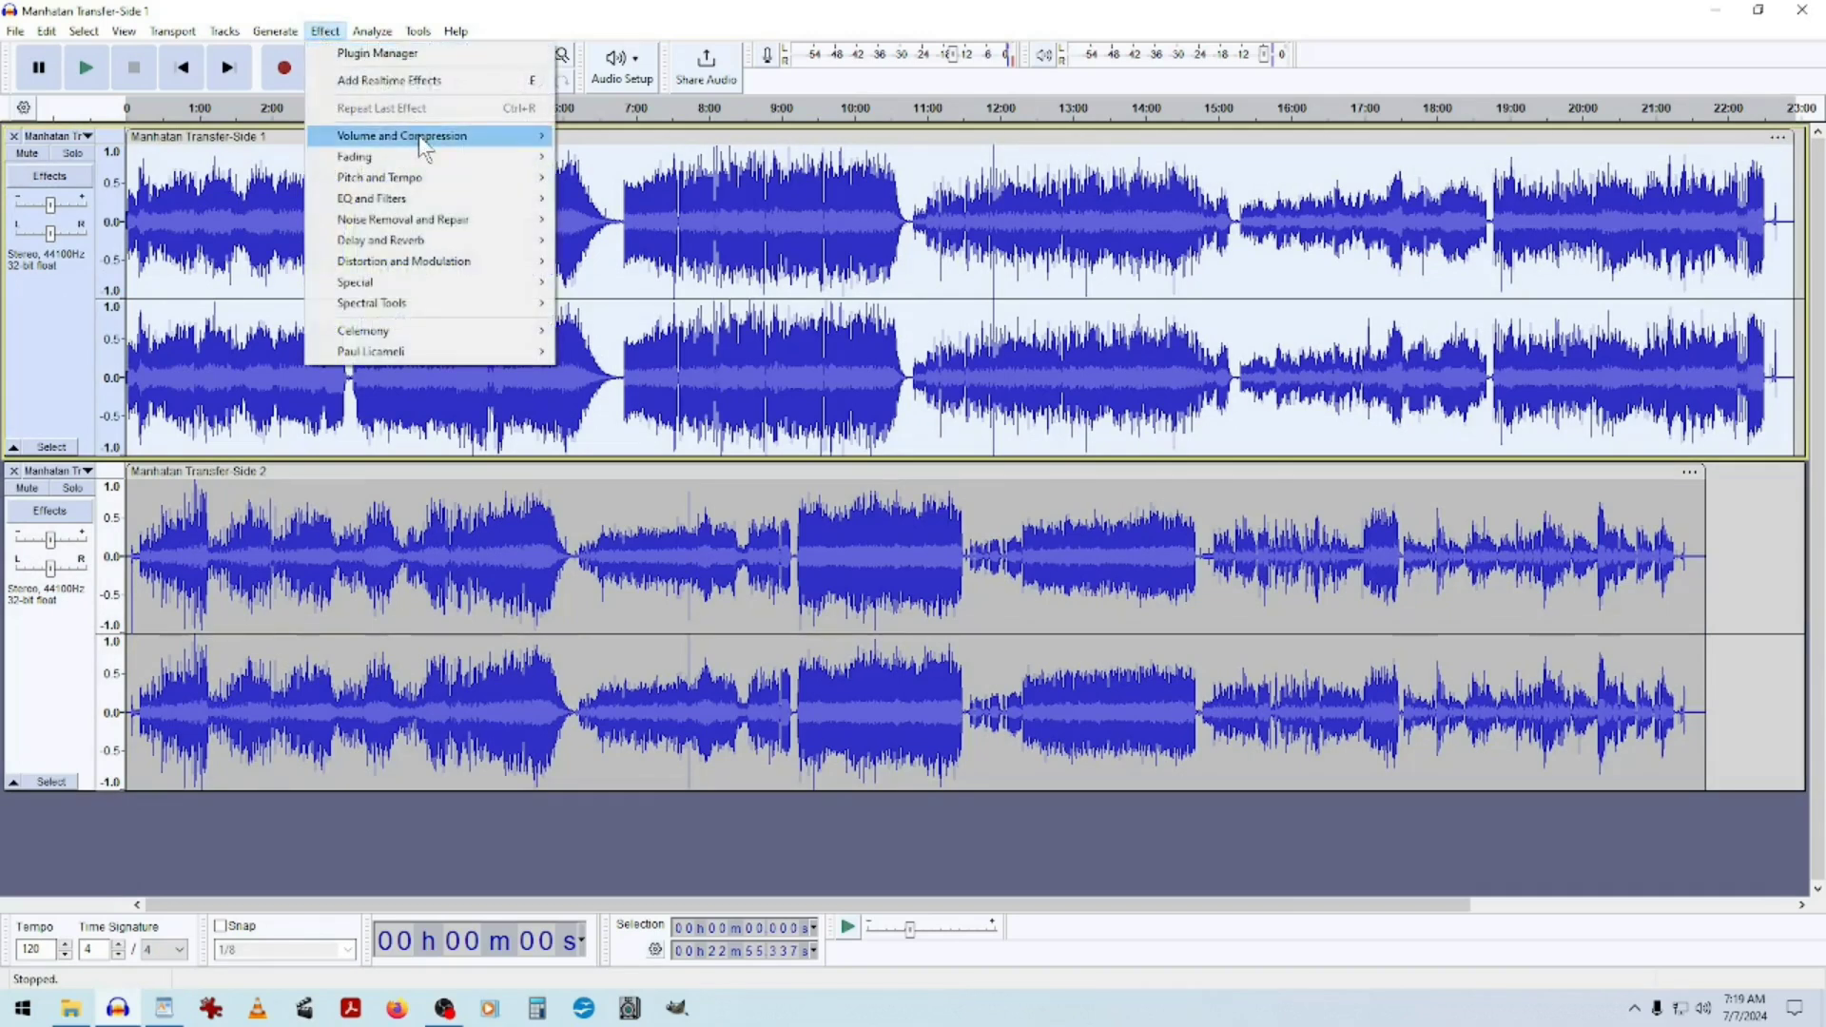
{"action": "mouse_move", "coordinate": [424, 148]}
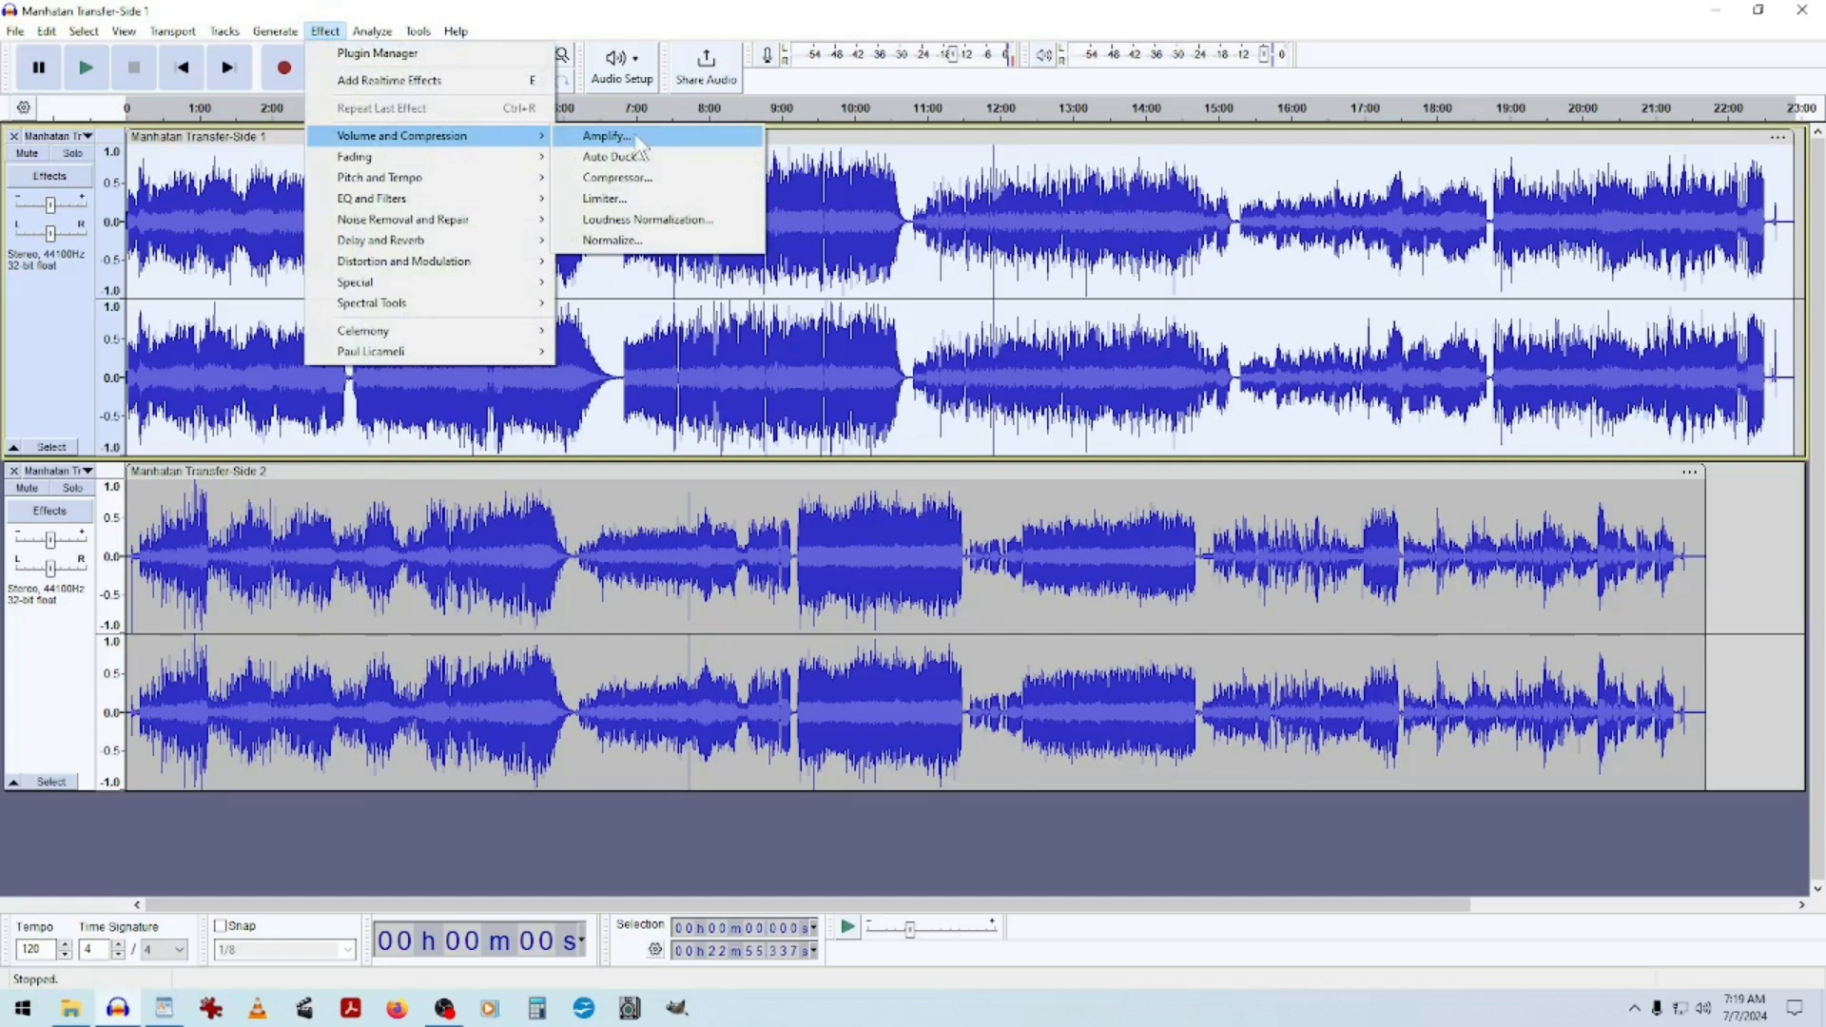
{"action": "left_click", "coordinate": [673, 148]}
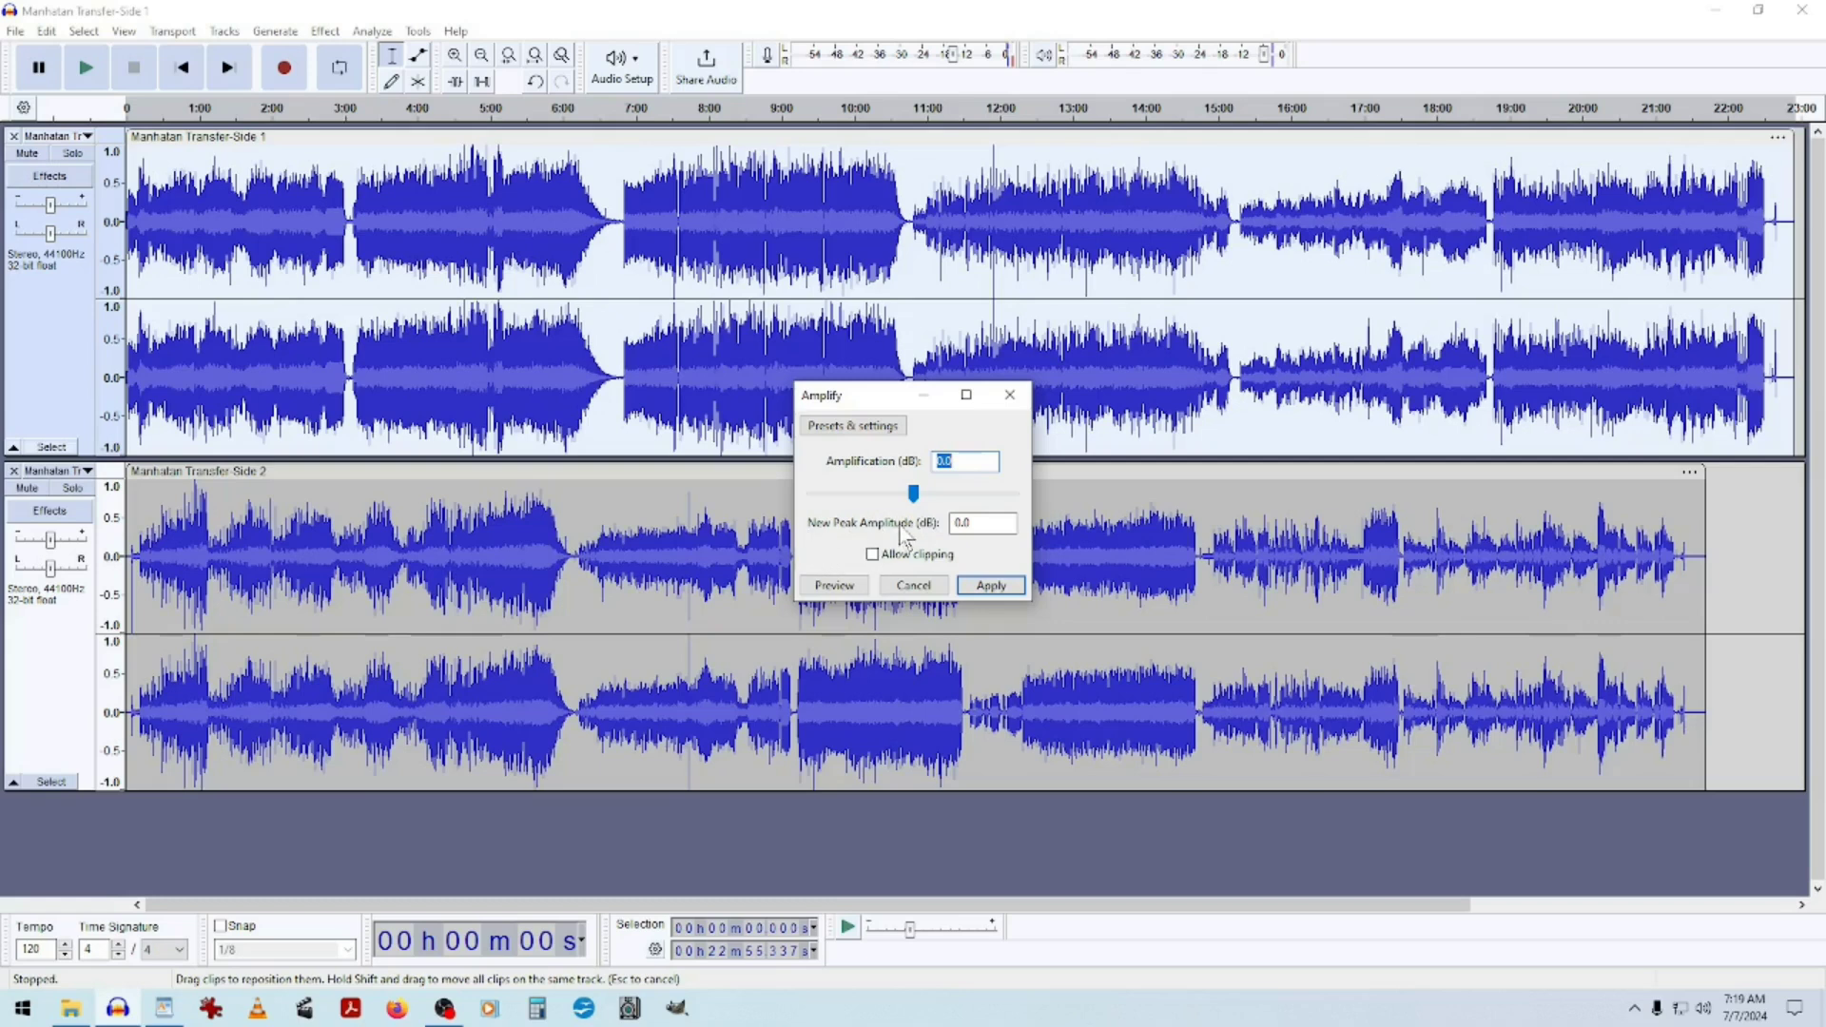
{"action": "left_click", "coordinate": [993, 522]}
{"action": "type", "text": "-2."}
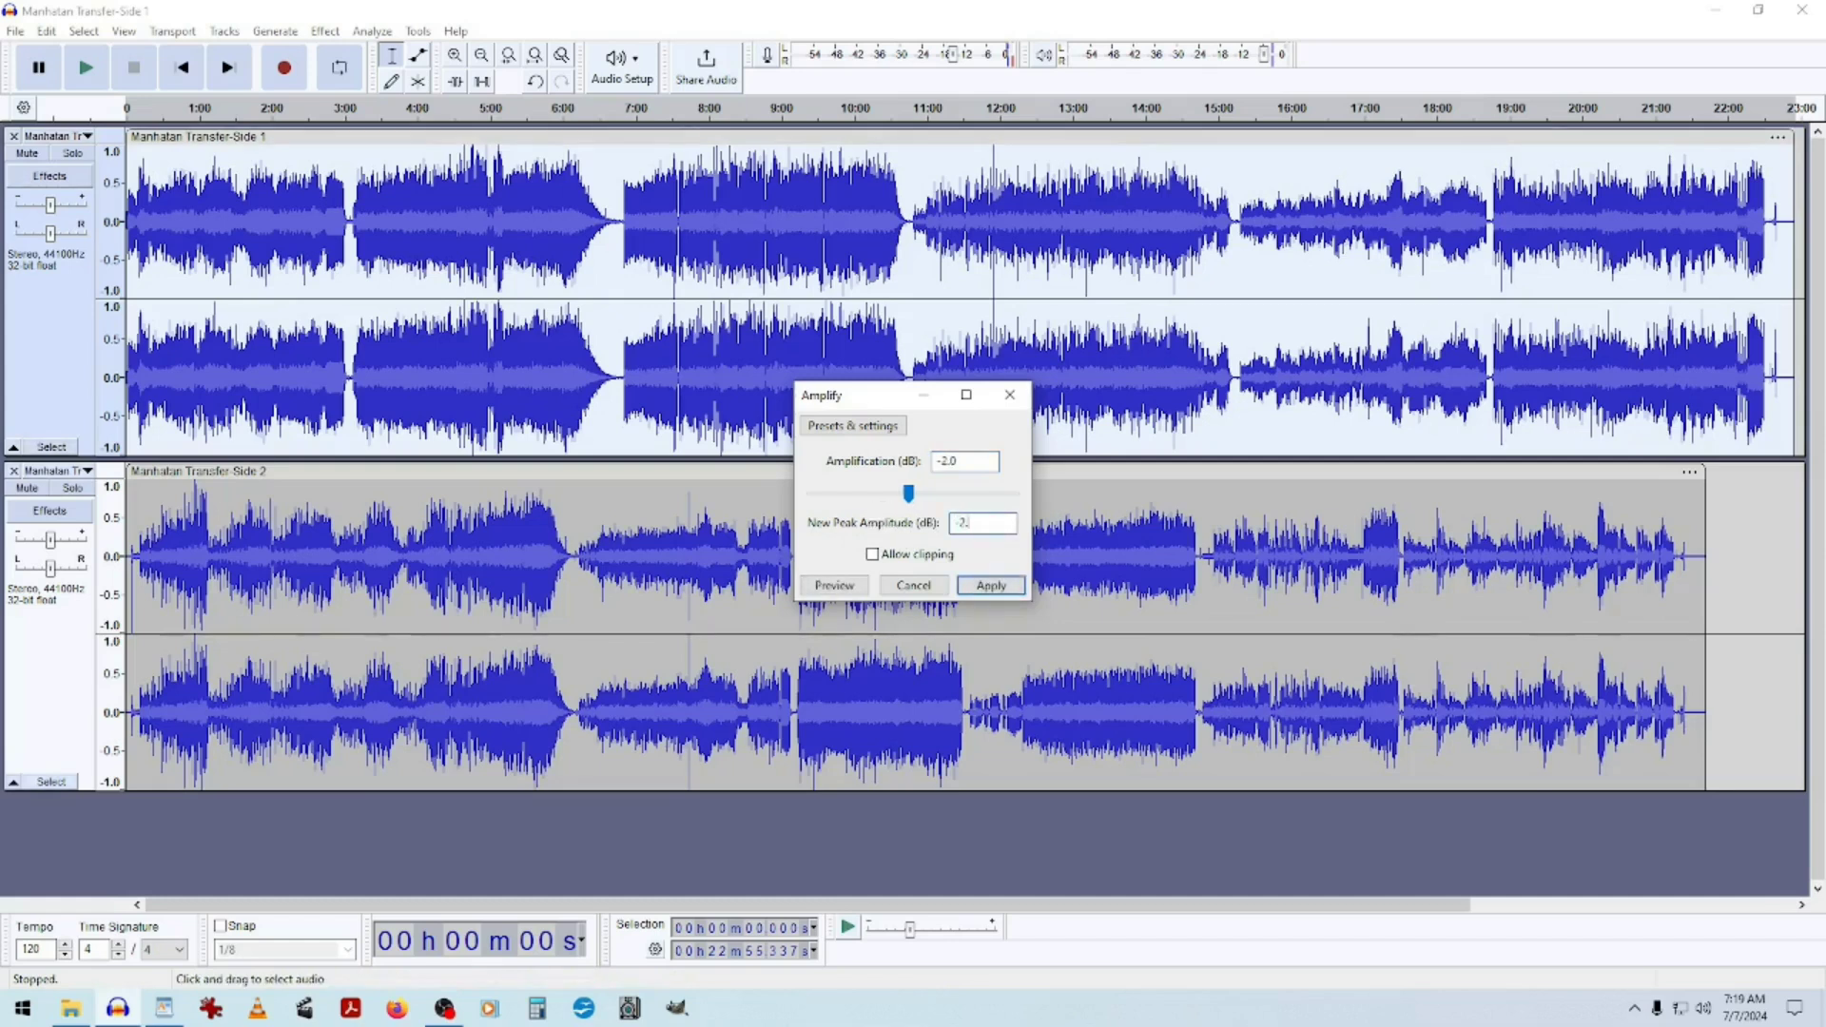
{"action": "left_click", "coordinate": [993, 585]}
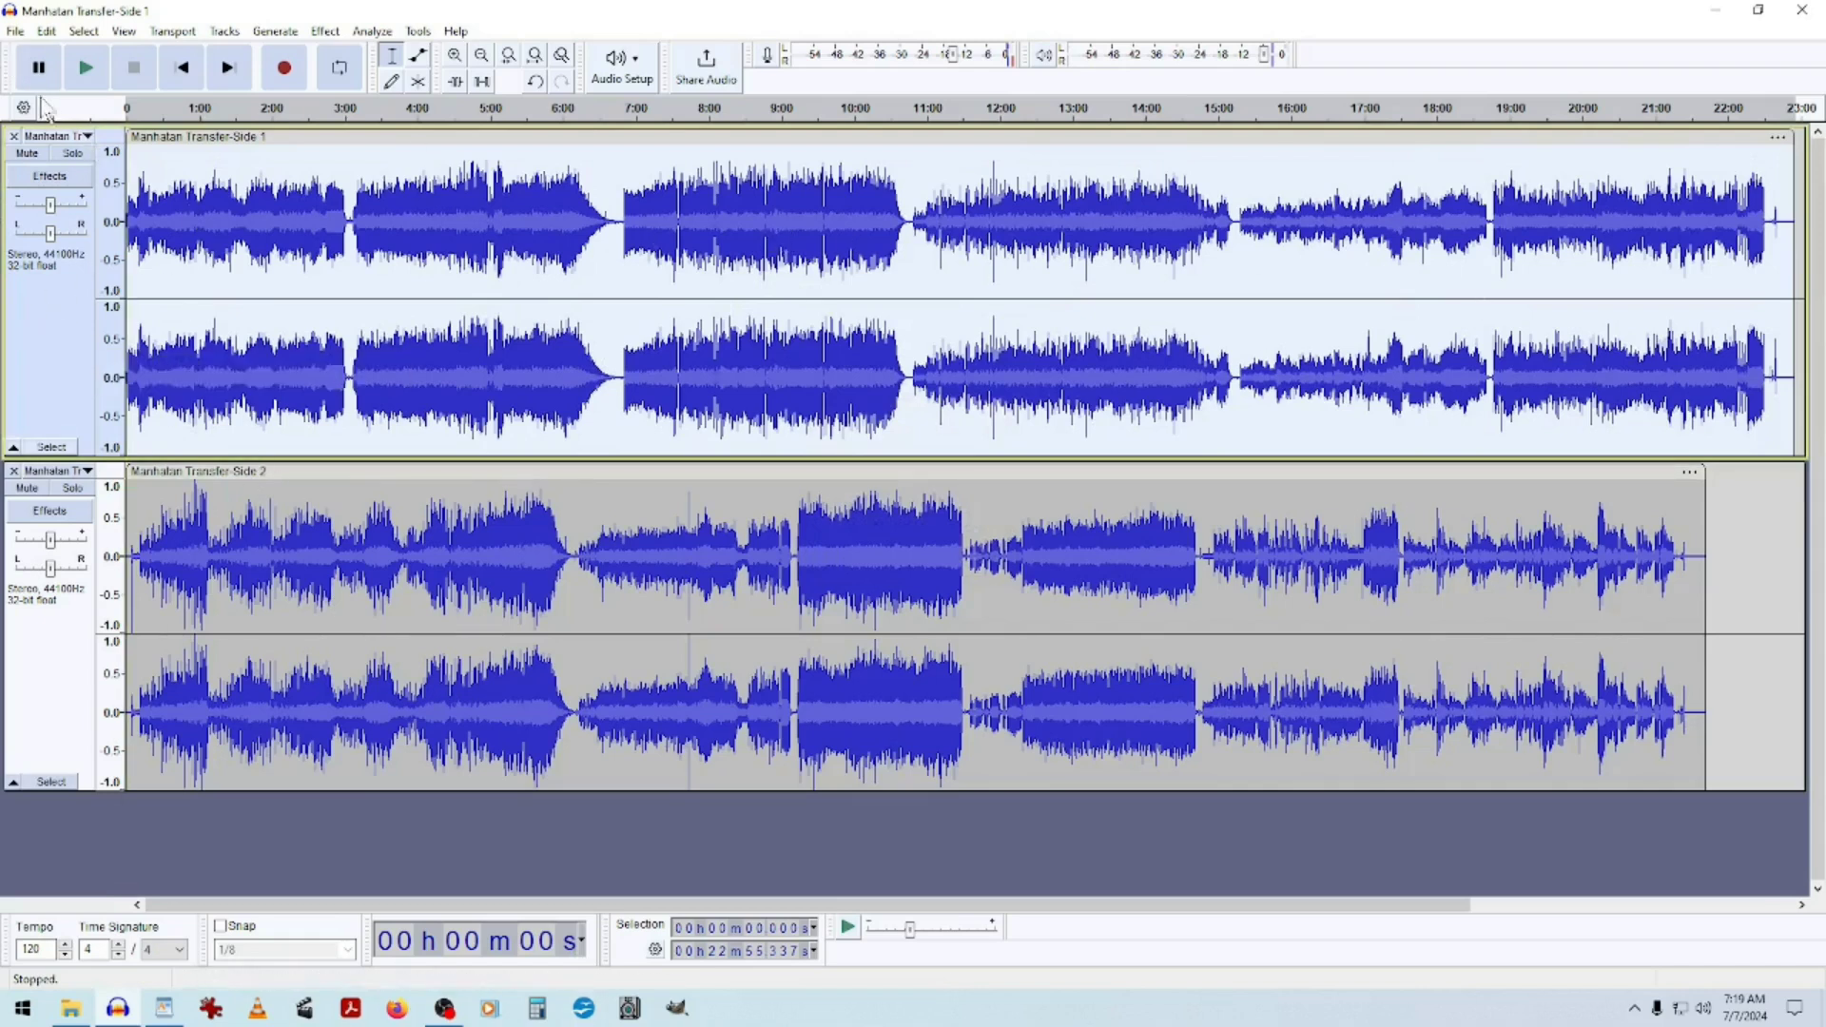
Listen to the first track soloed at a few points on the timeline and remove the solo.
{"action": "left_click", "coordinate": [73, 154]}
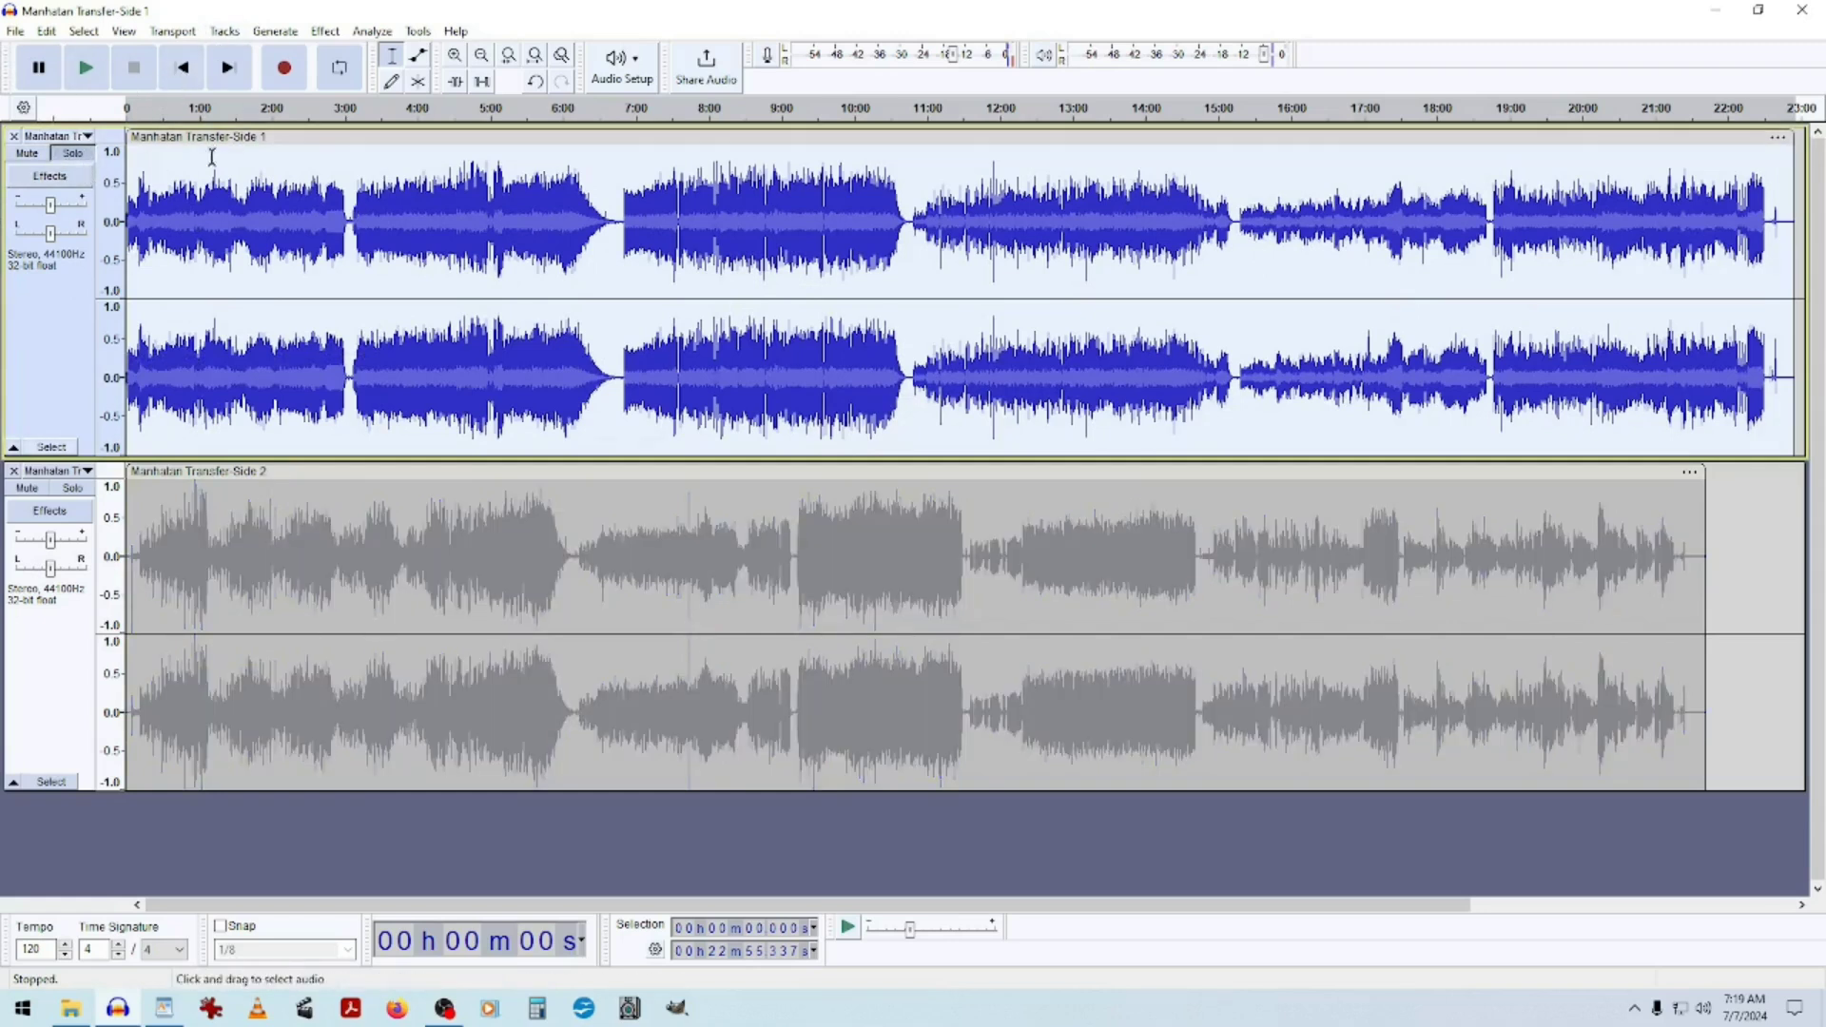
{"action": "left_click", "coordinate": [314, 107]}
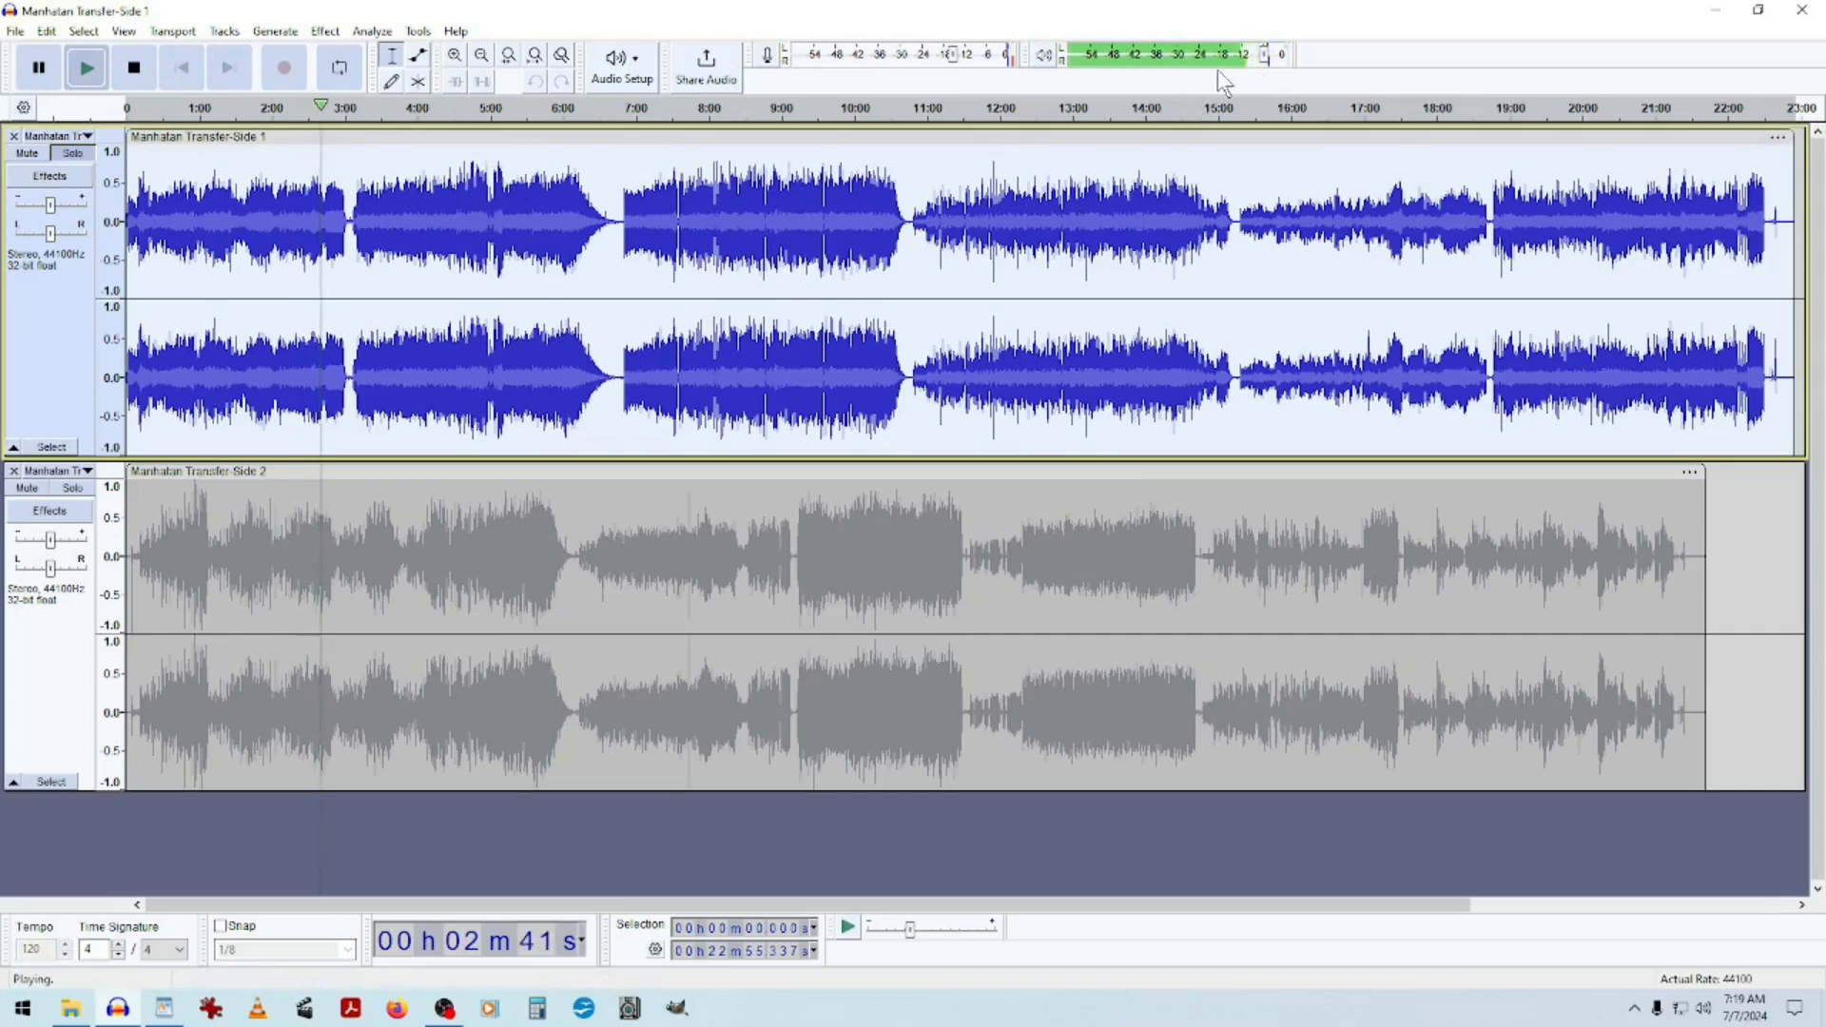
{"action": "left_click", "coordinate": [715, 102]}
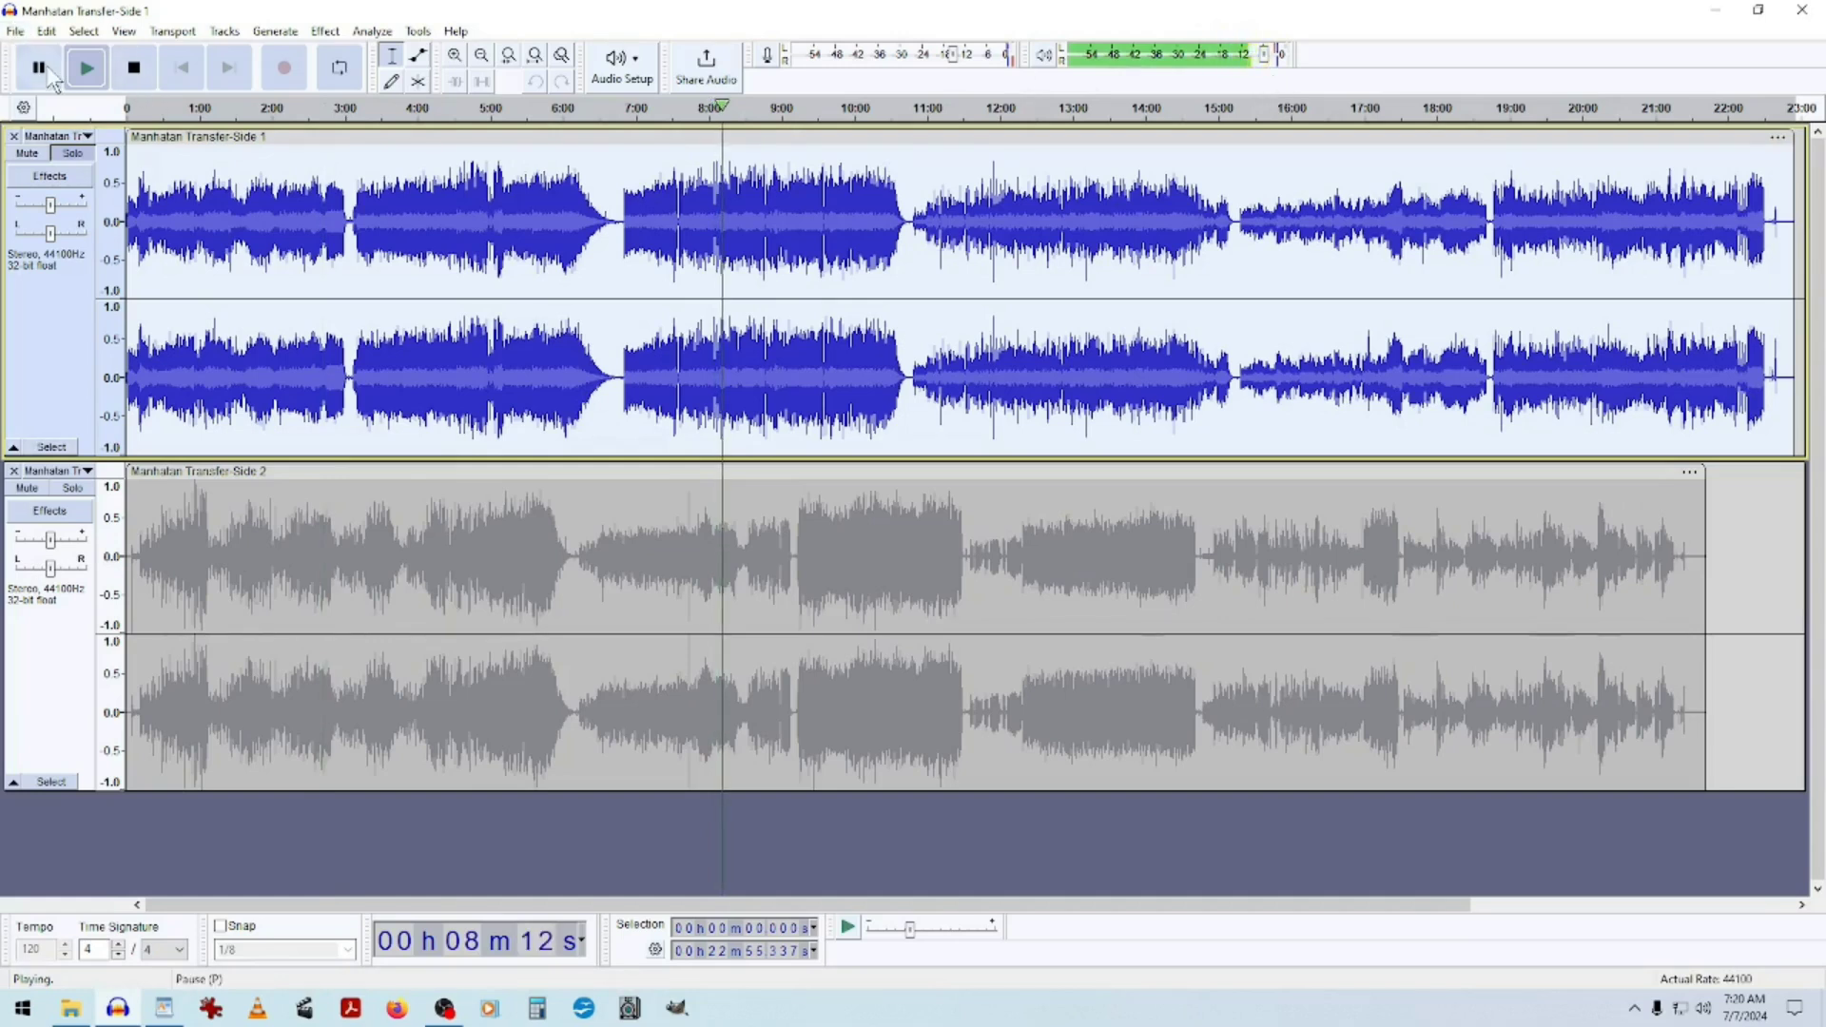
{"action": "left_click", "coordinate": [134, 68]}
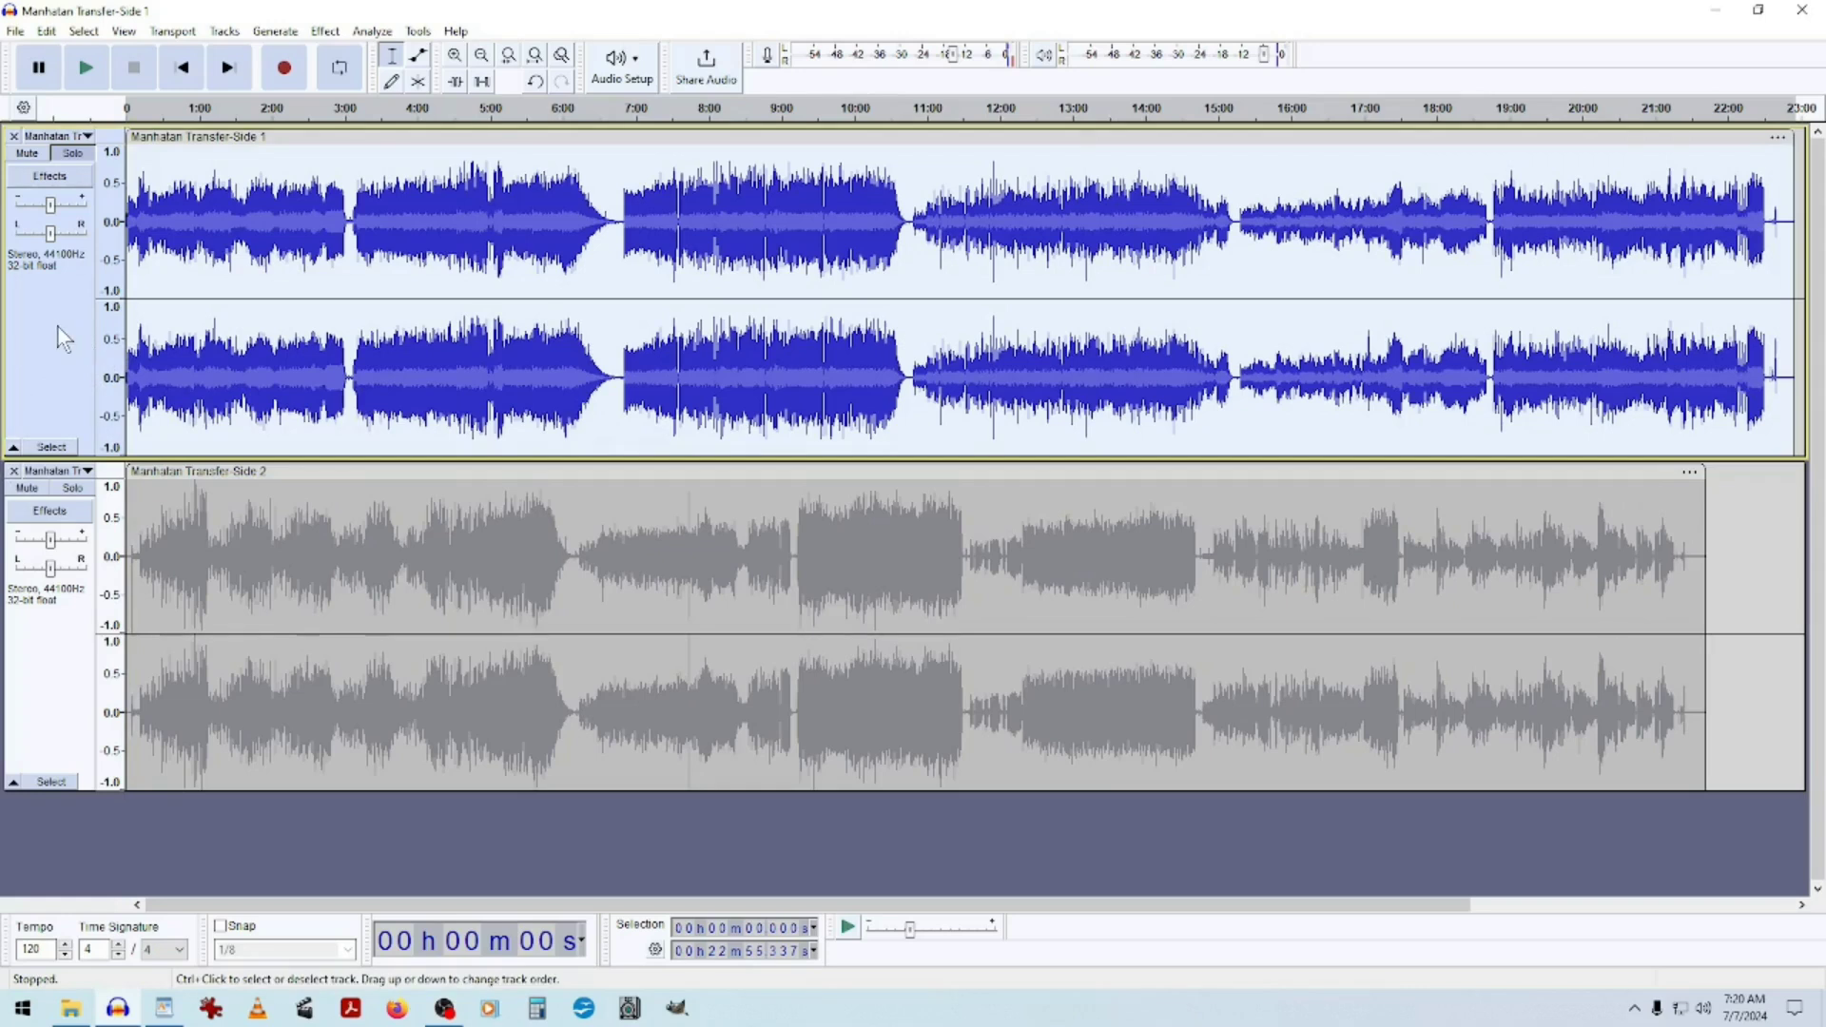
{"action": "left_click", "coordinate": [67, 155]}
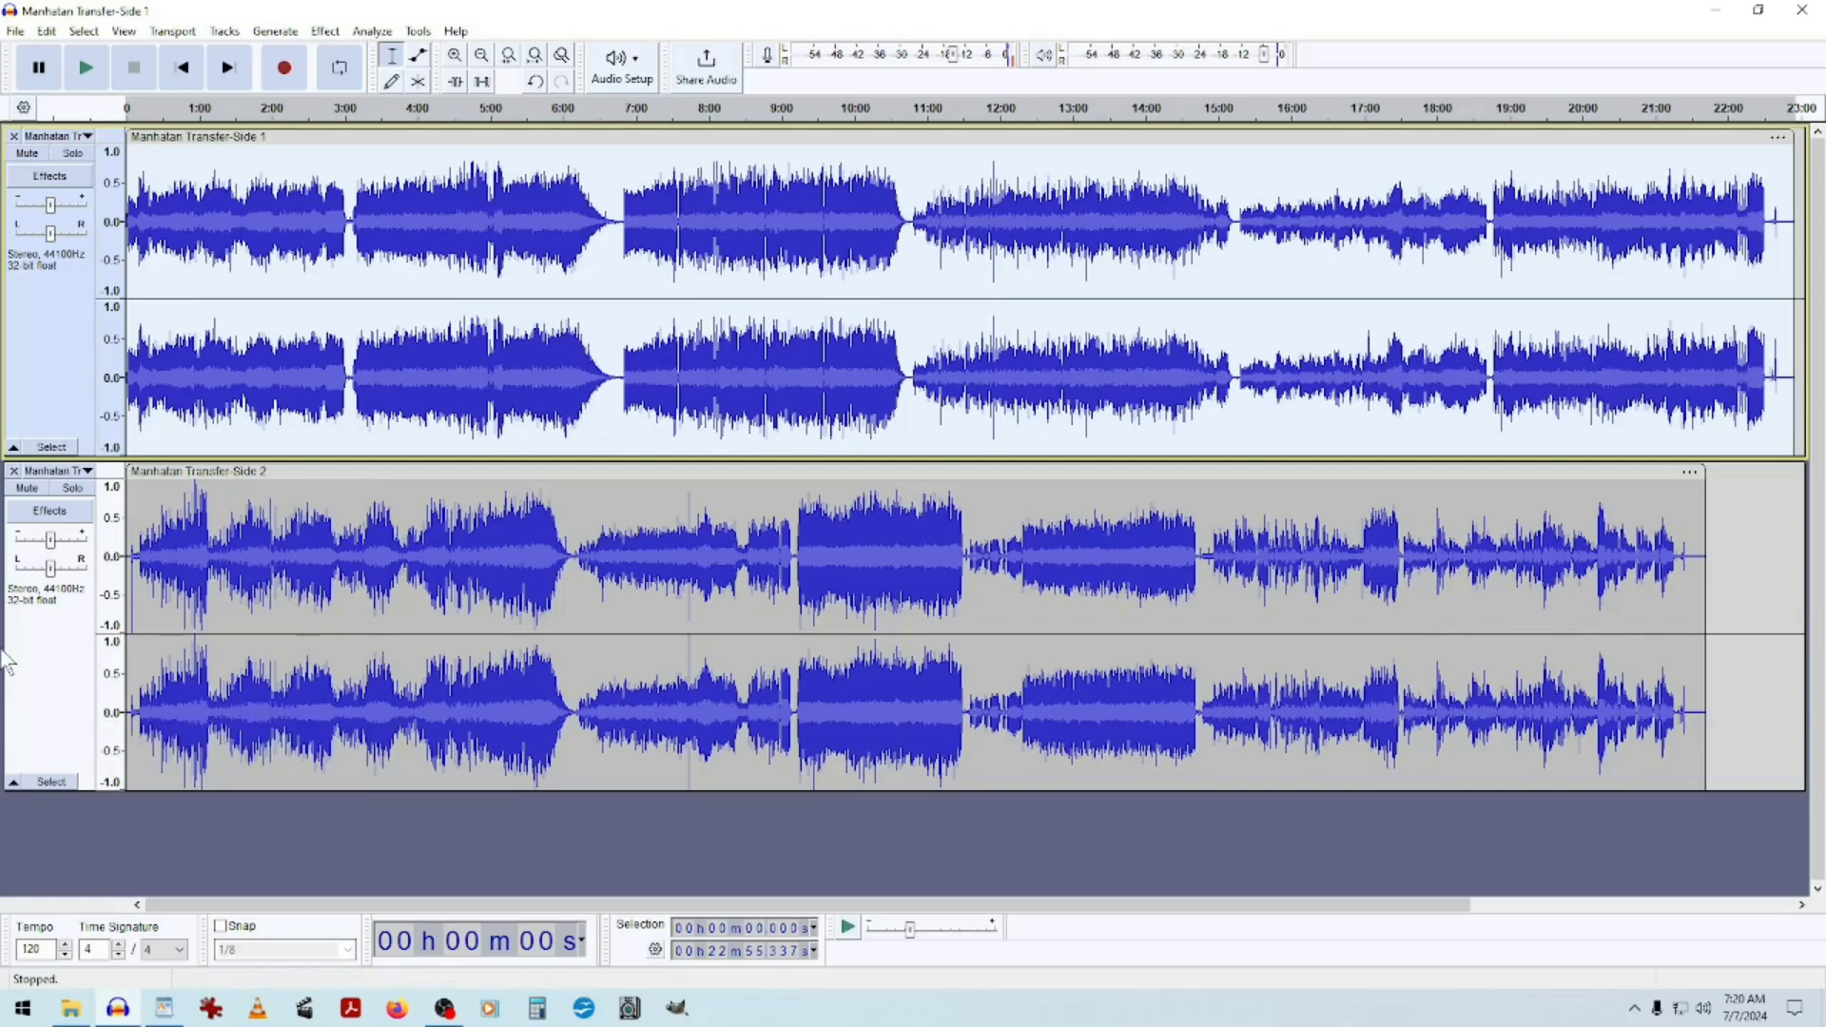
Amplify the second track to a new peak amplitude of -2 dB.
{"action": "left_click", "coordinate": [42, 643]}
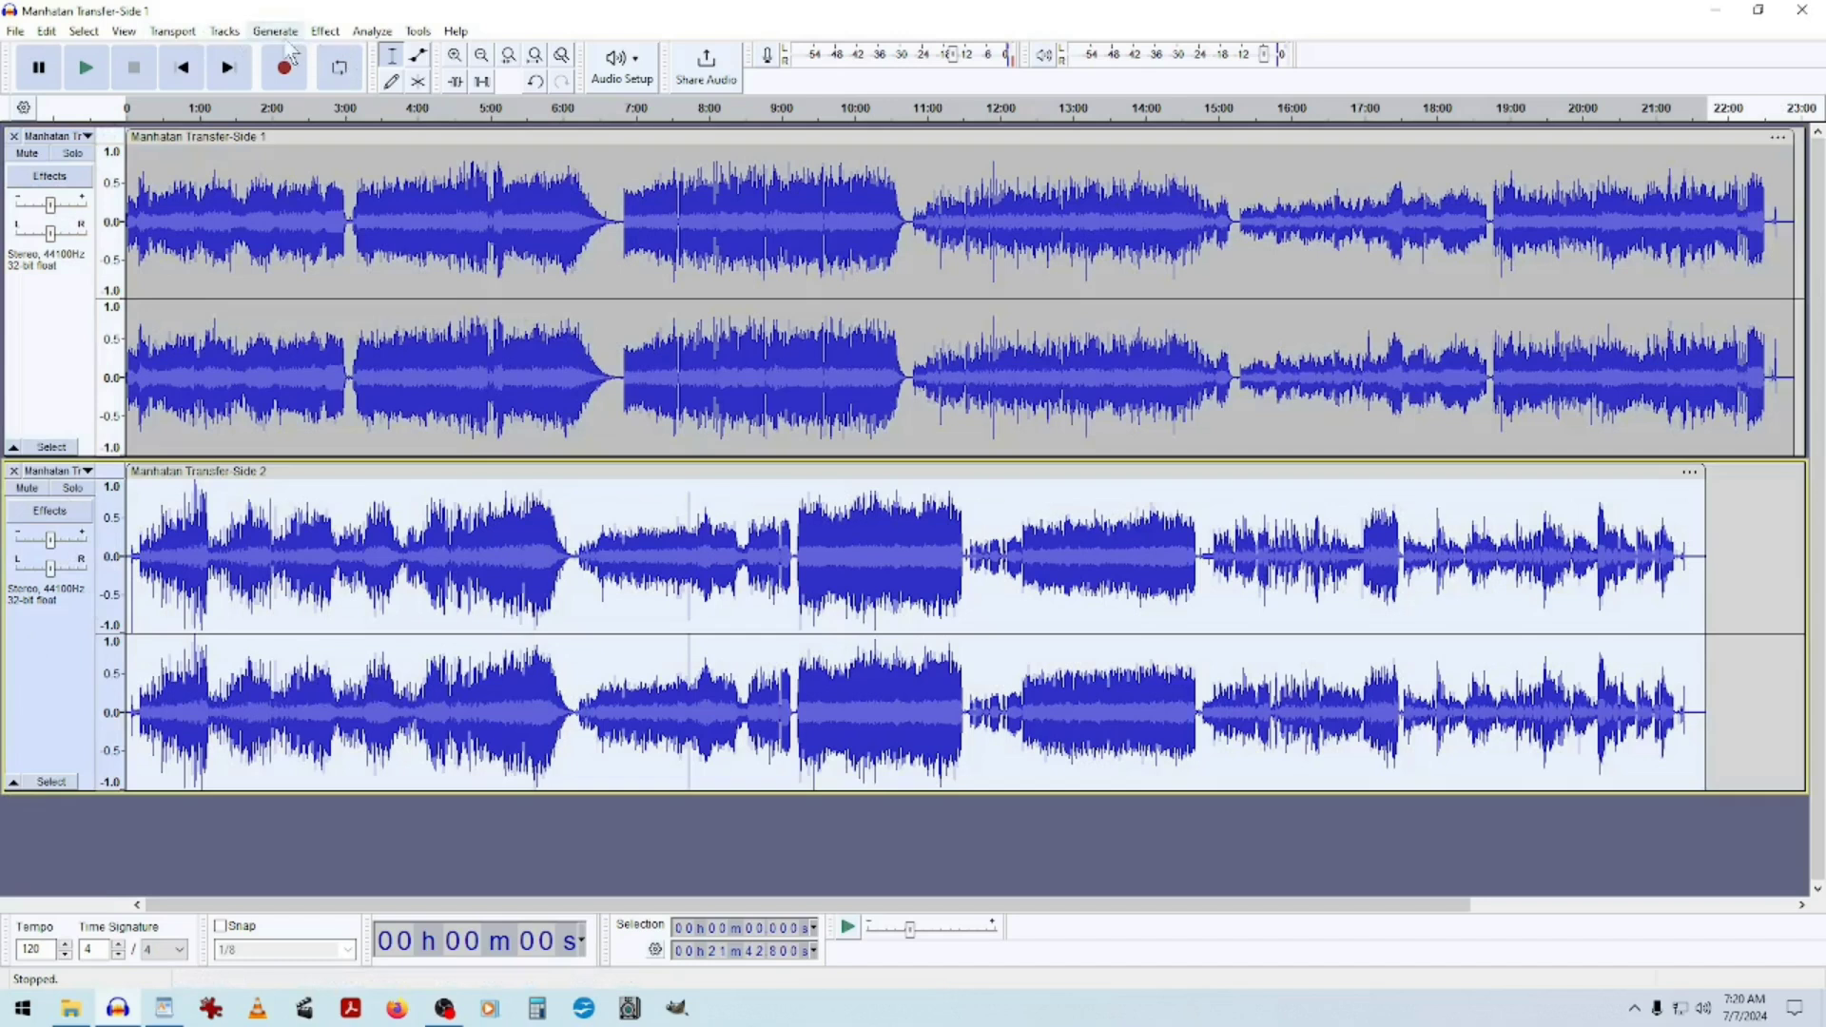
{"action": "left_click", "coordinate": [329, 33]}
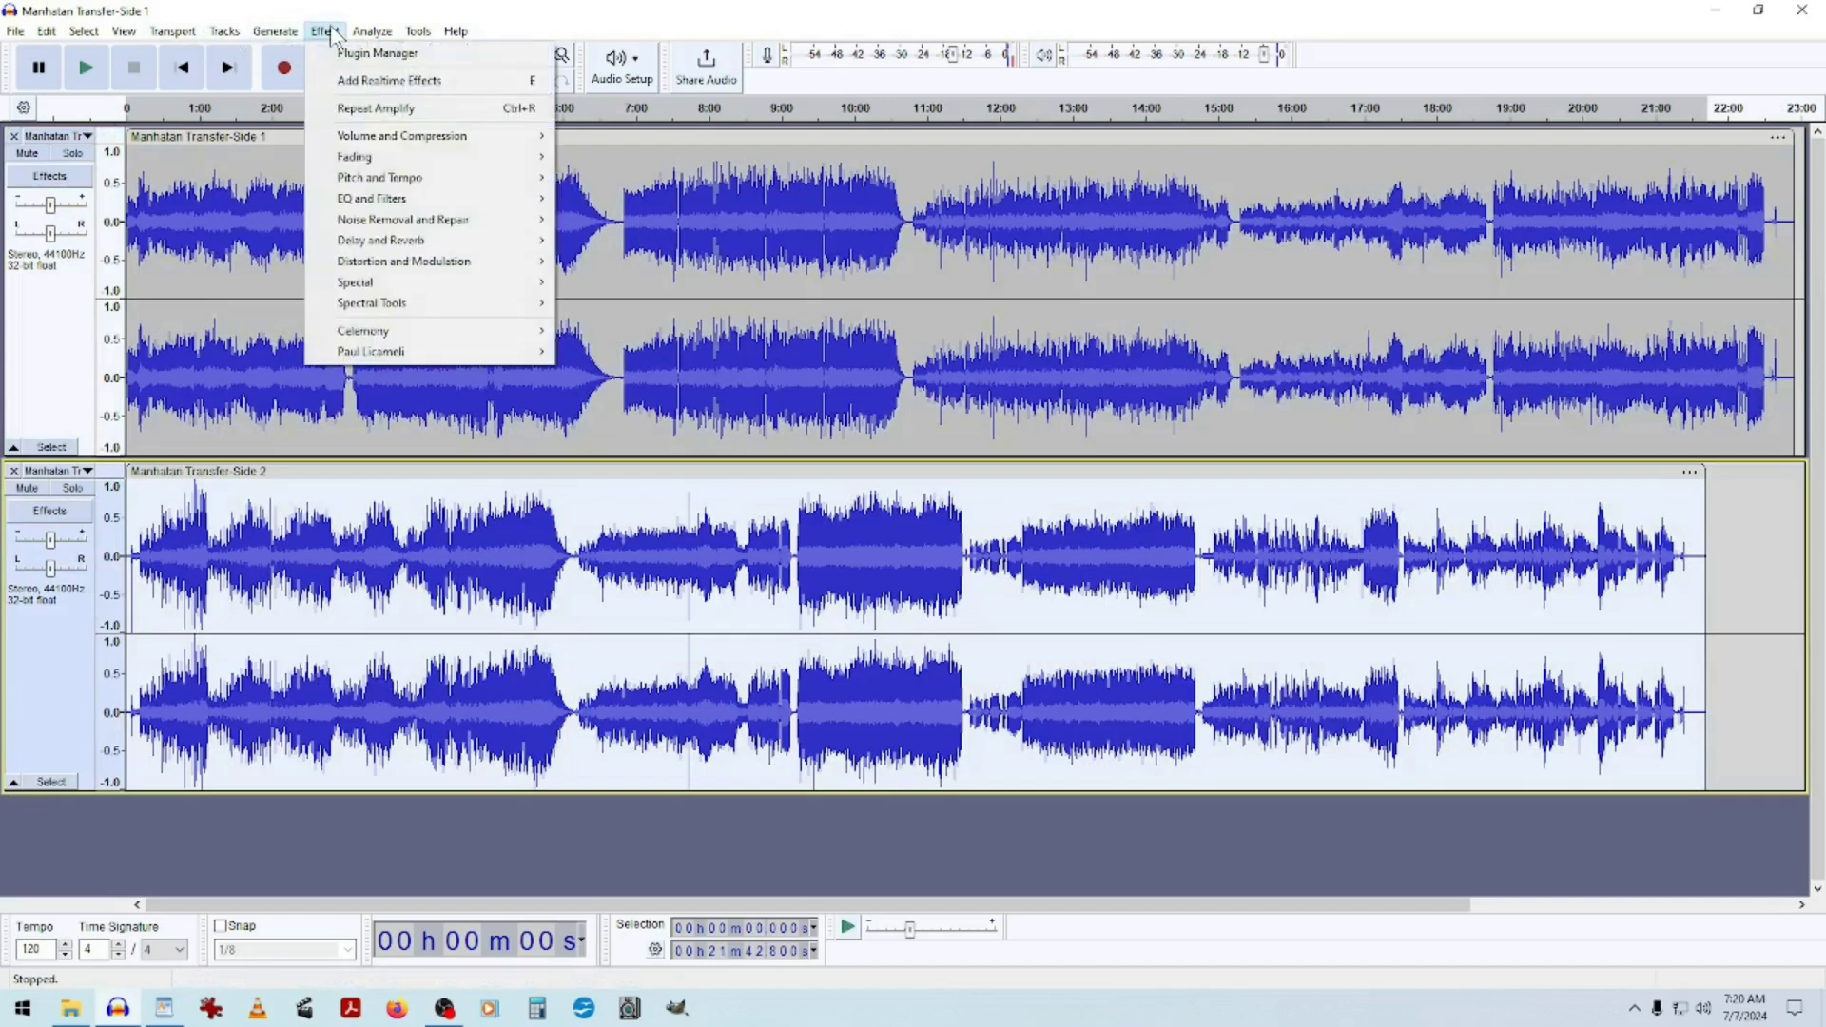
{"action": "mouse_move", "coordinate": [396, 138]}
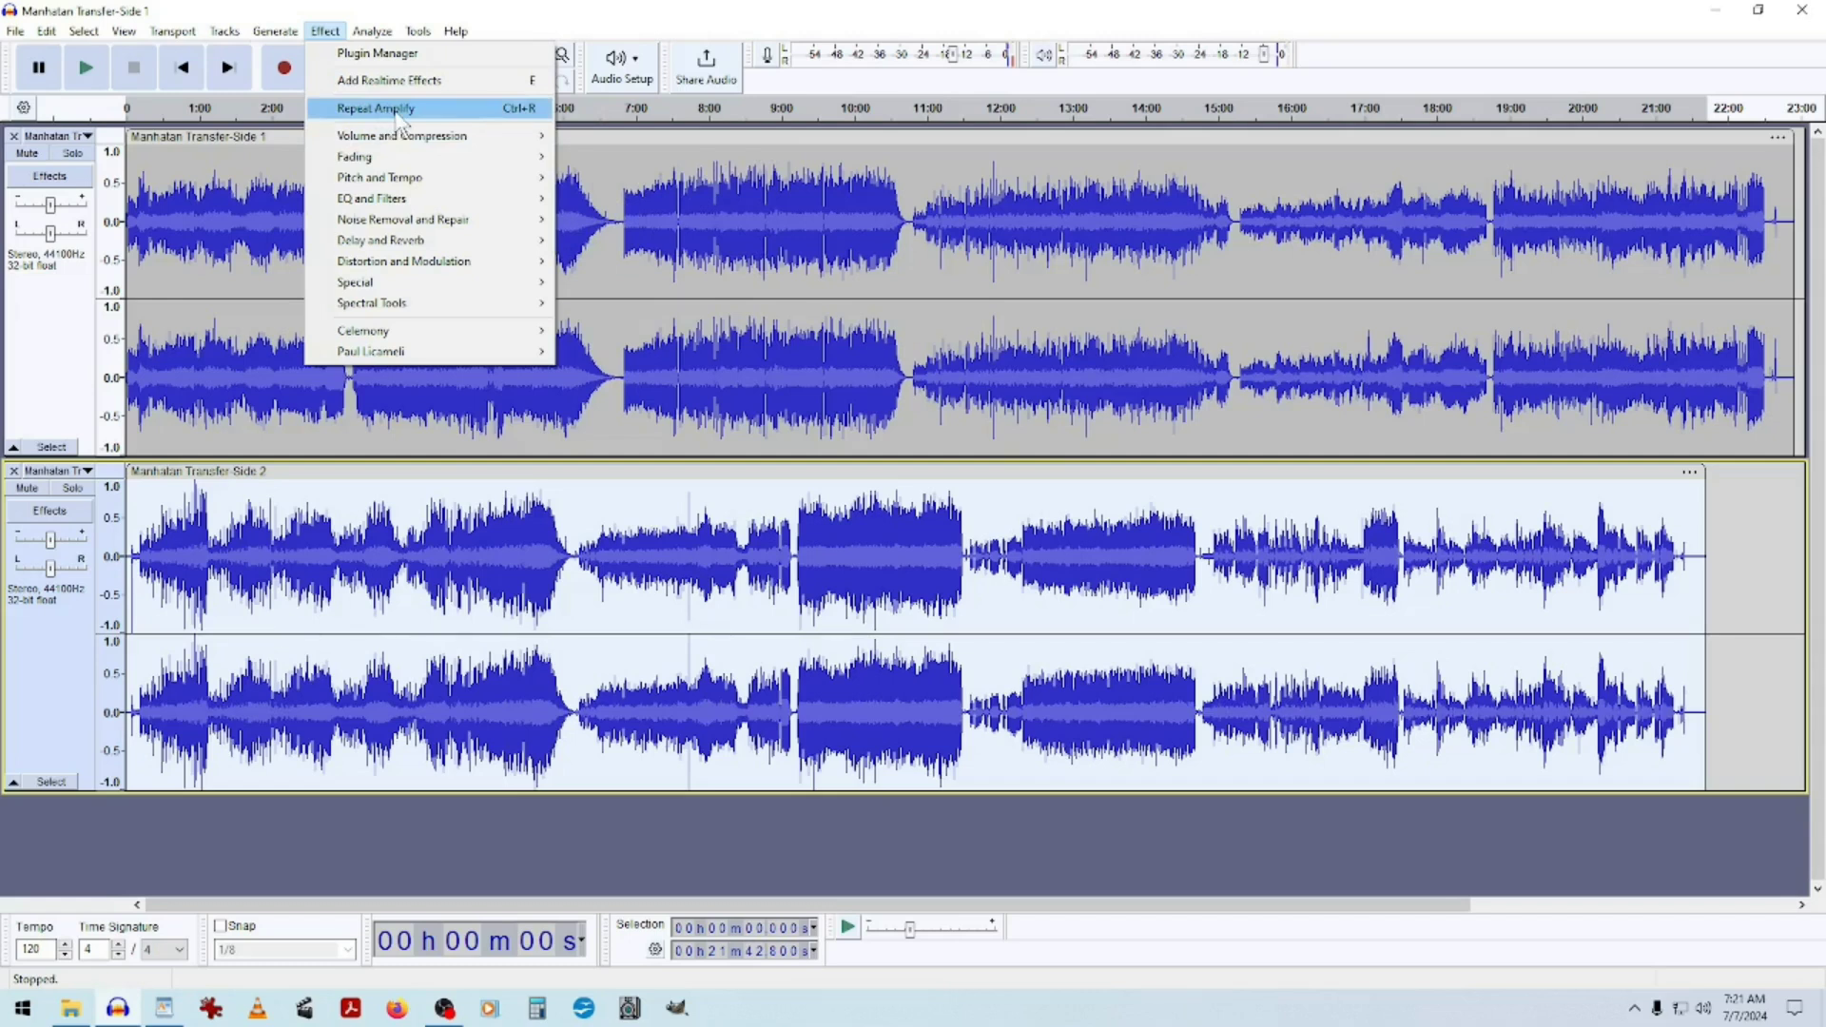
{"action": "mouse_move", "coordinate": [459, 136]}
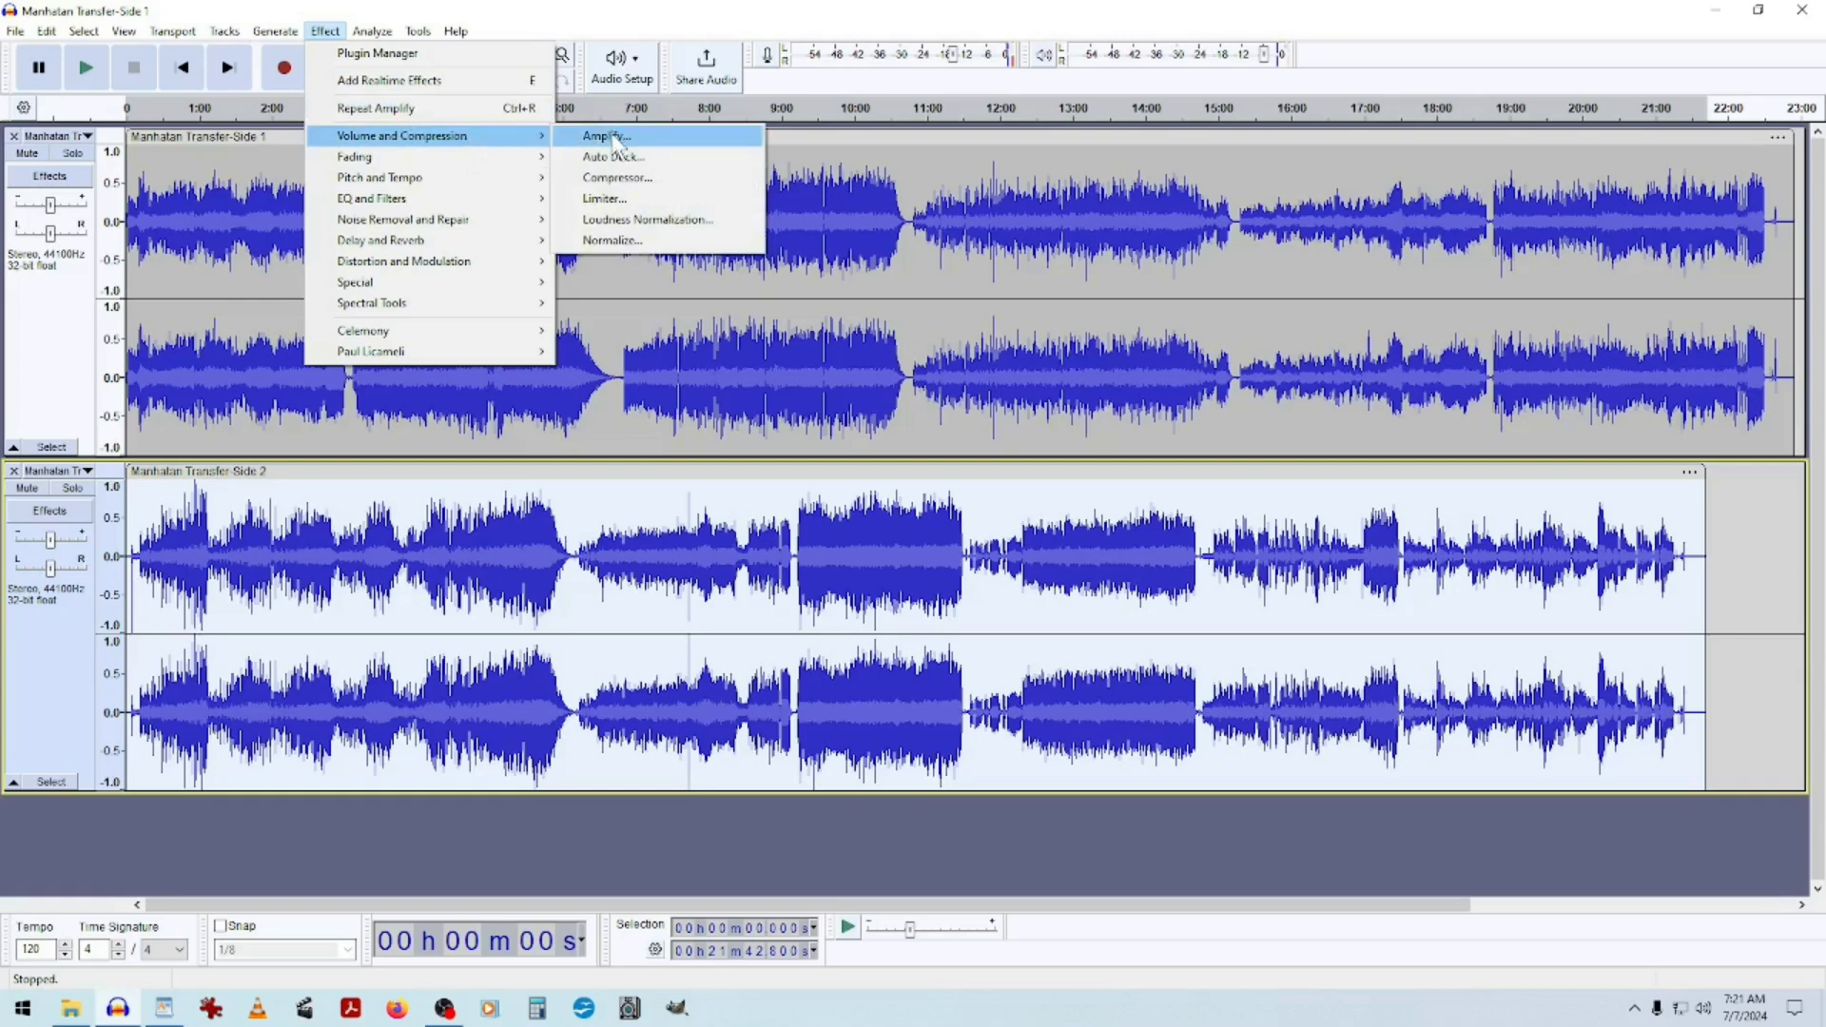
{"action": "left_click", "coordinate": [656, 136]}
{"action": "left_click", "coordinate": [948, 522]}
{"action": "left_click_drag", "start_coordinate": [947, 522], "coordinate": [930, 524]}
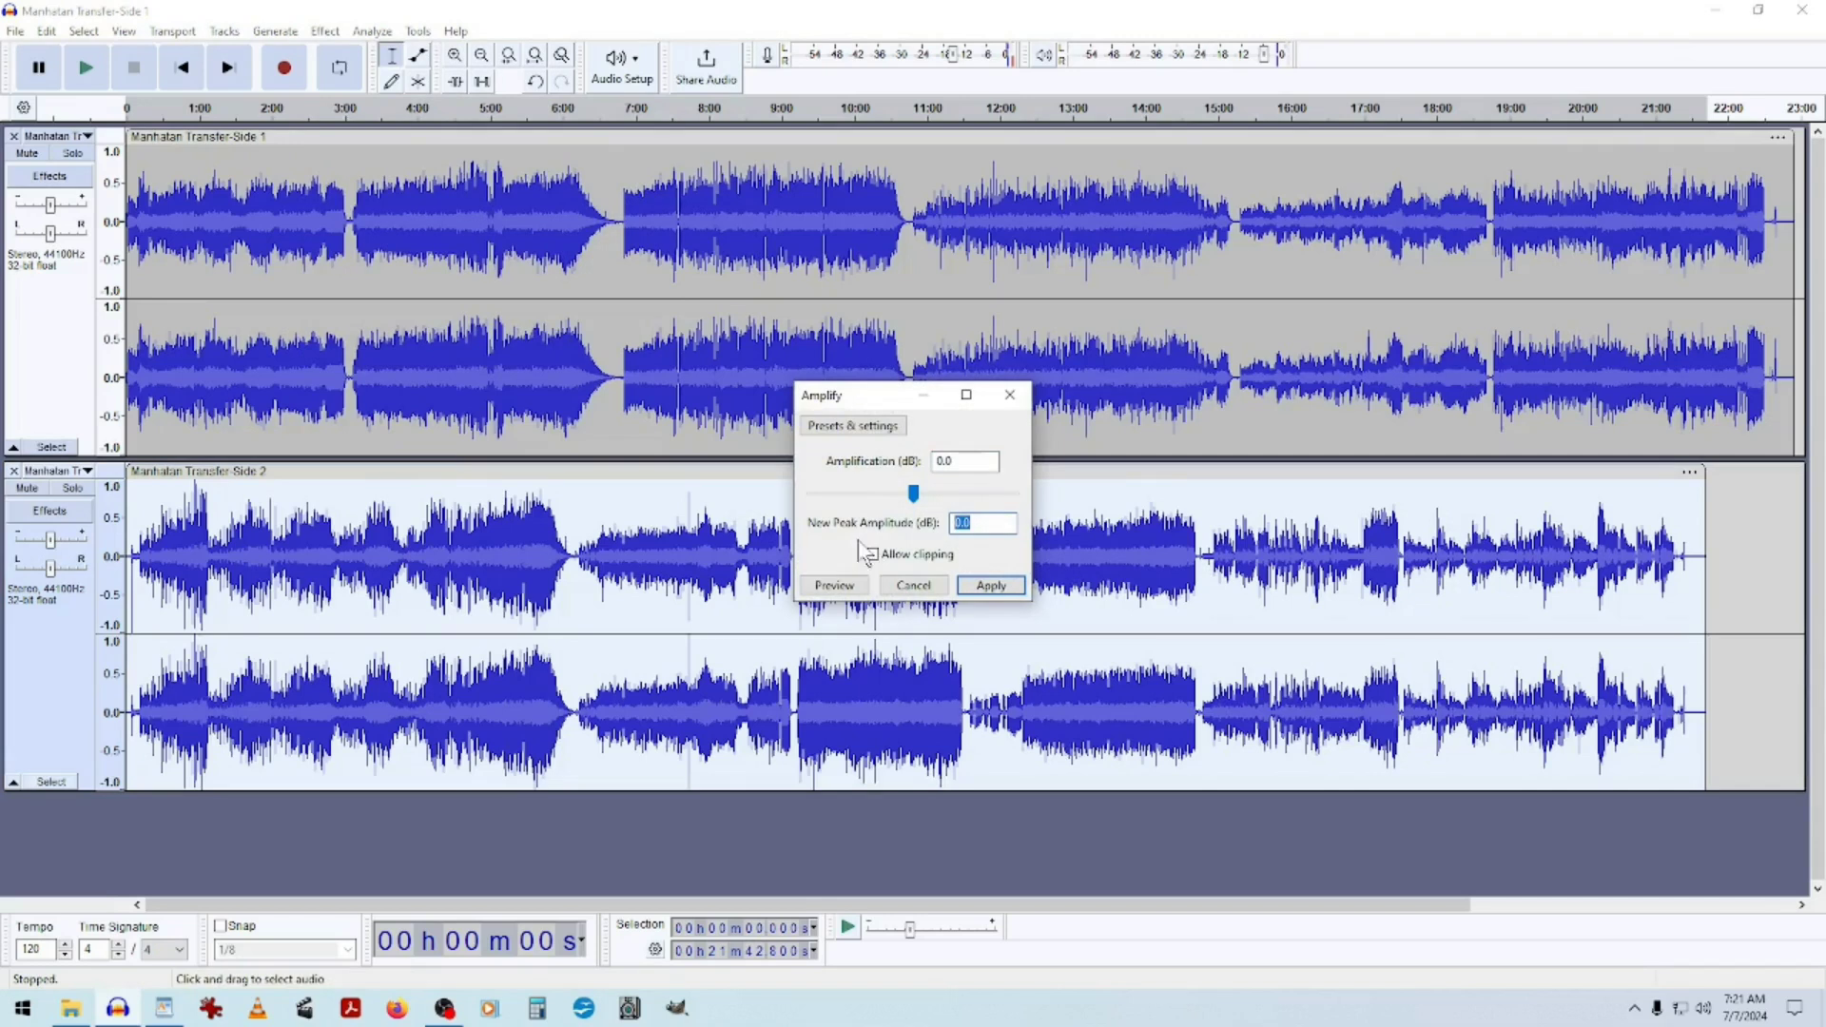
{"action": "type", "text": "-2"}
{"action": "left_click", "coordinate": [991, 585]}
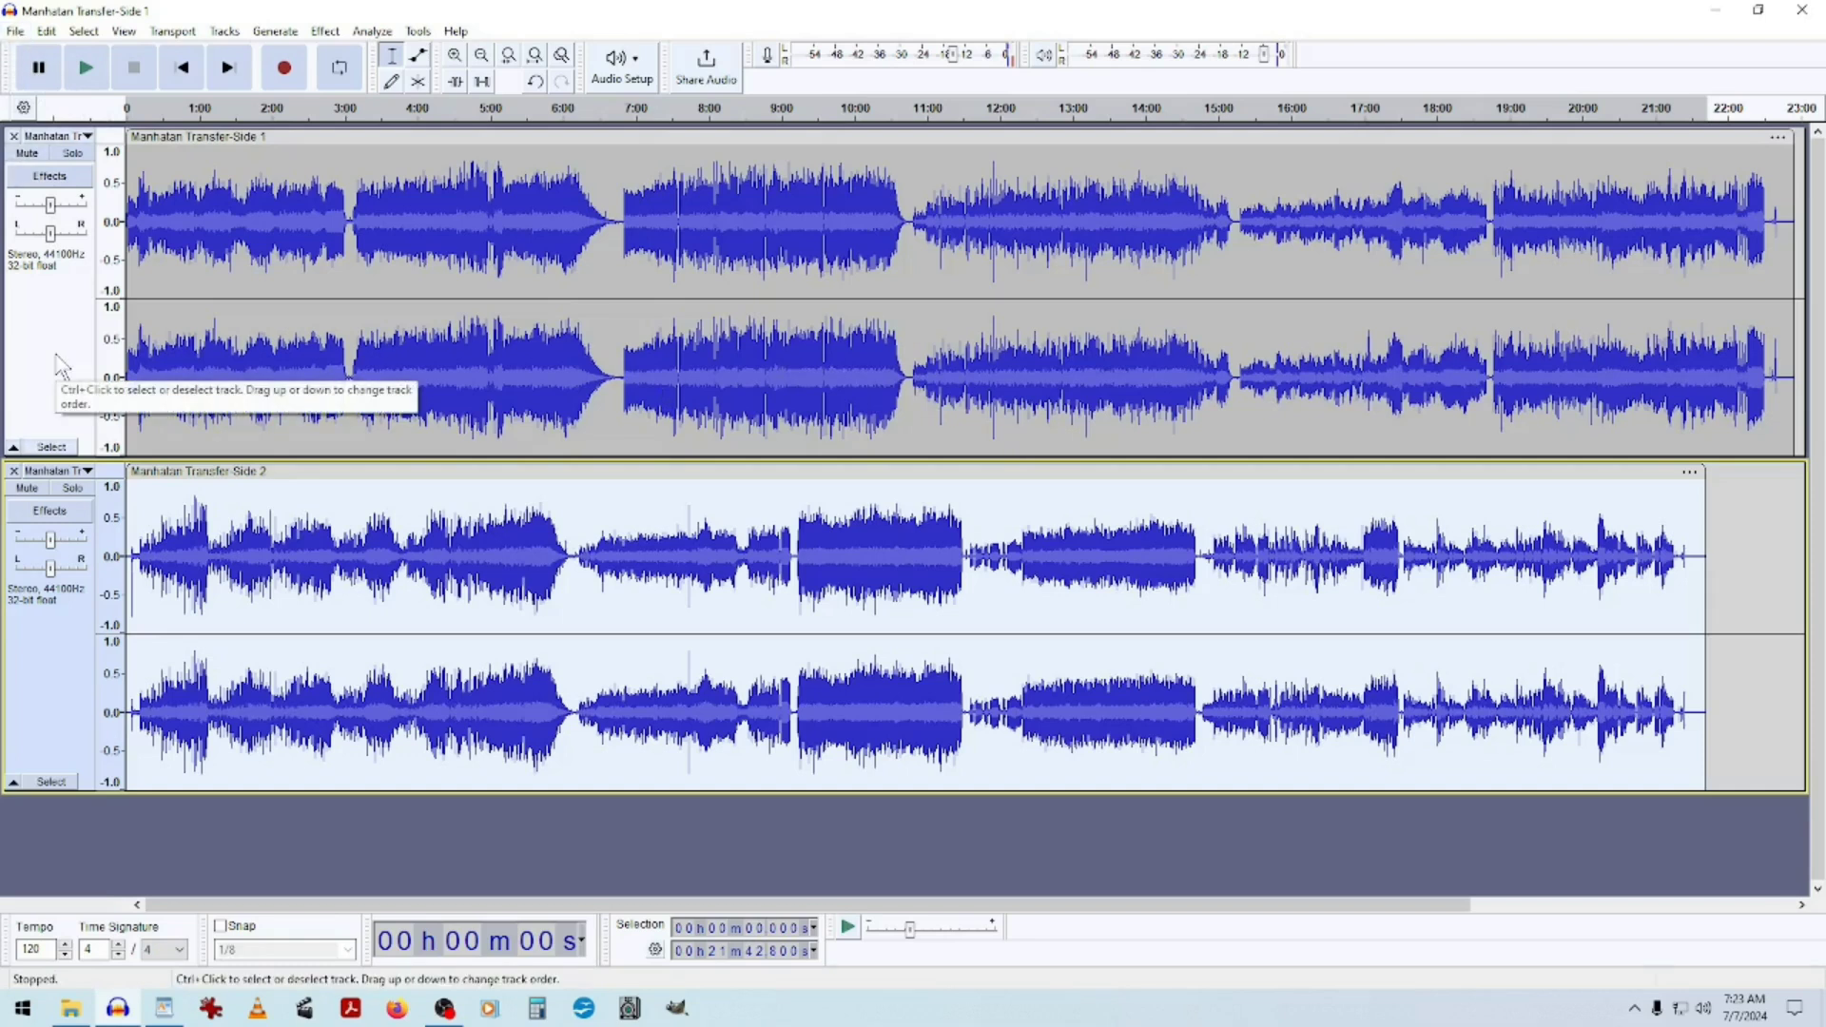
Open the Export Audio dialog and set the export folder to Album Both Sides.
{"action": "left_click", "coordinate": [19, 31]}
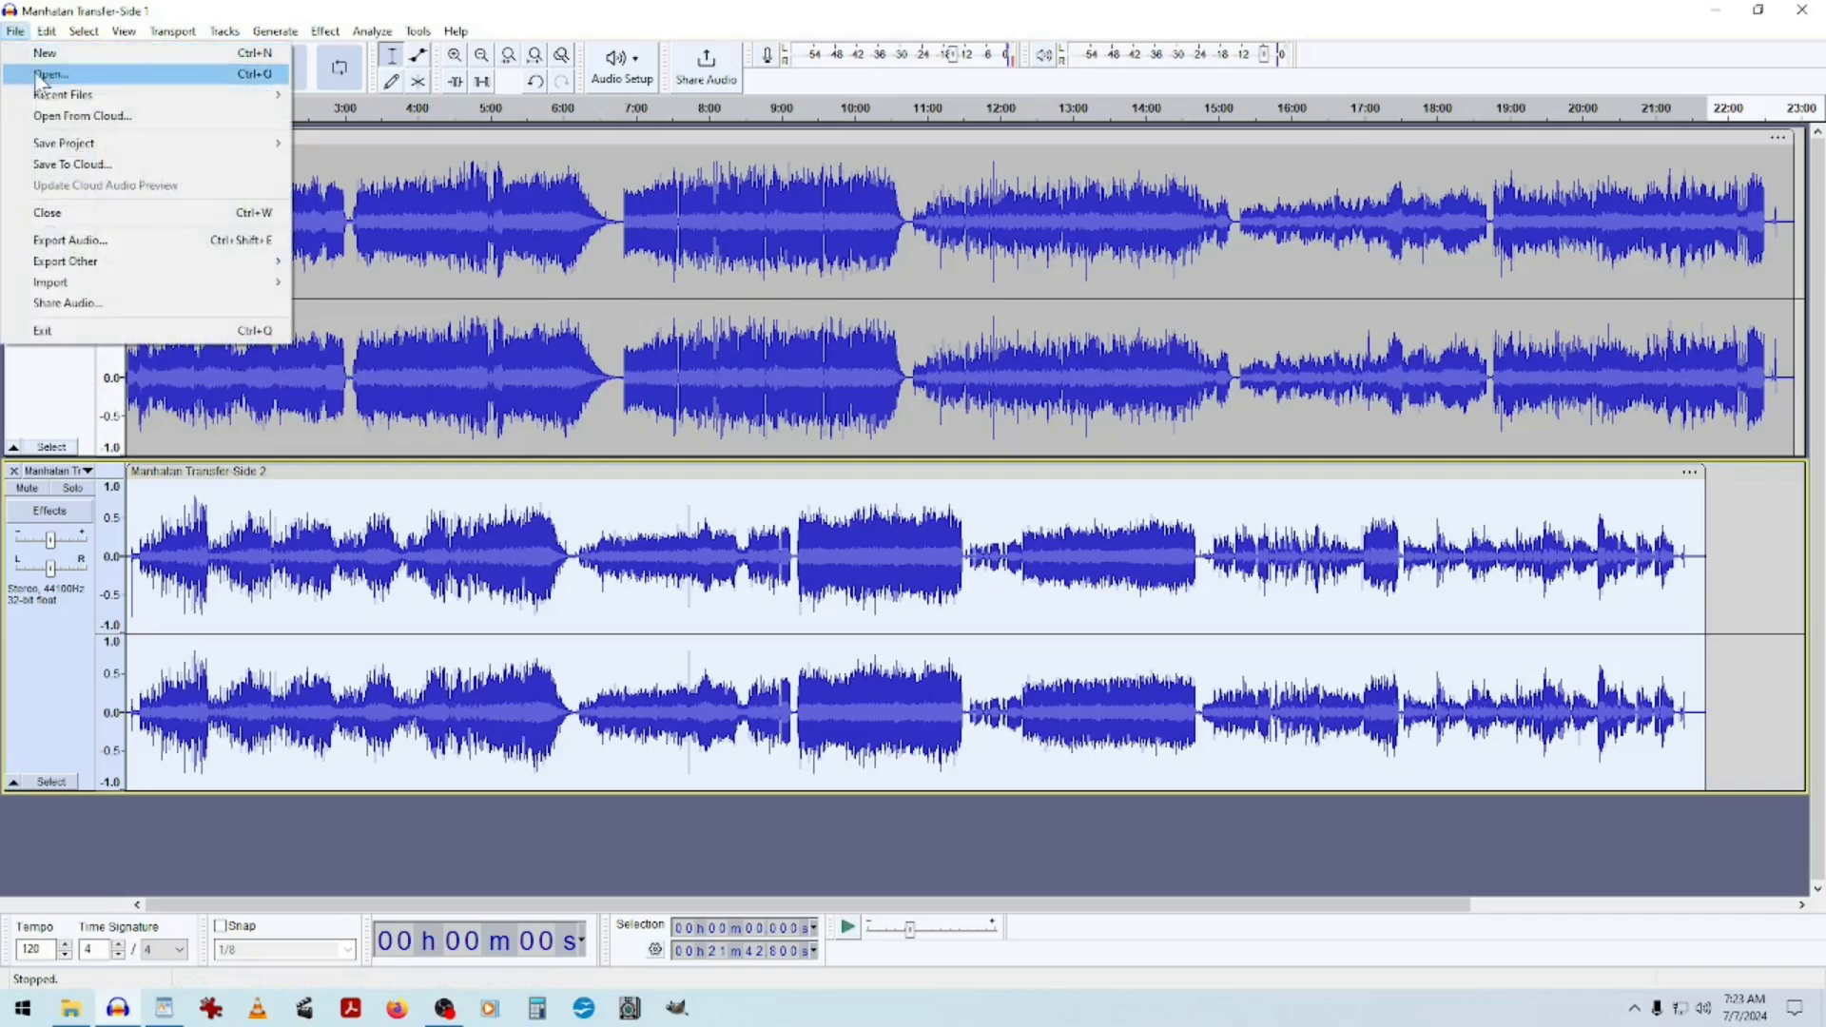
{"action": "mouse_move", "coordinate": [62, 143]}
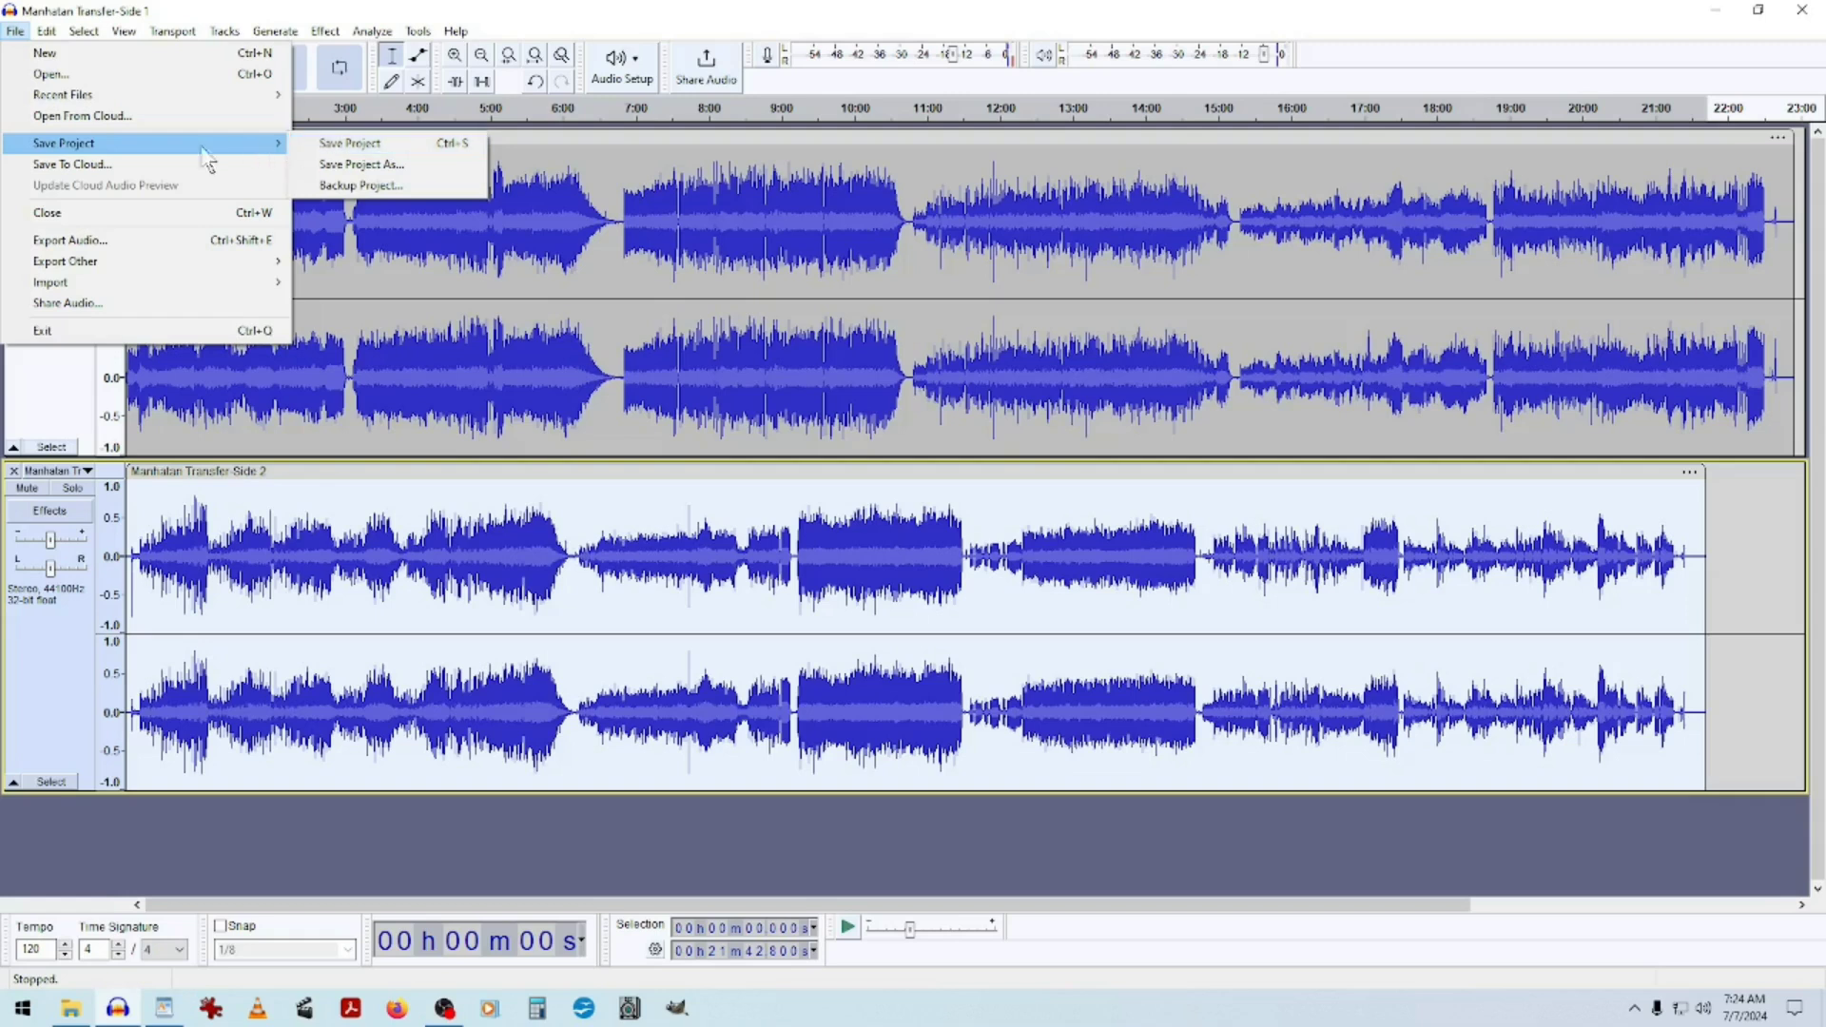
{"action": "left_click", "coordinate": [83, 243]}
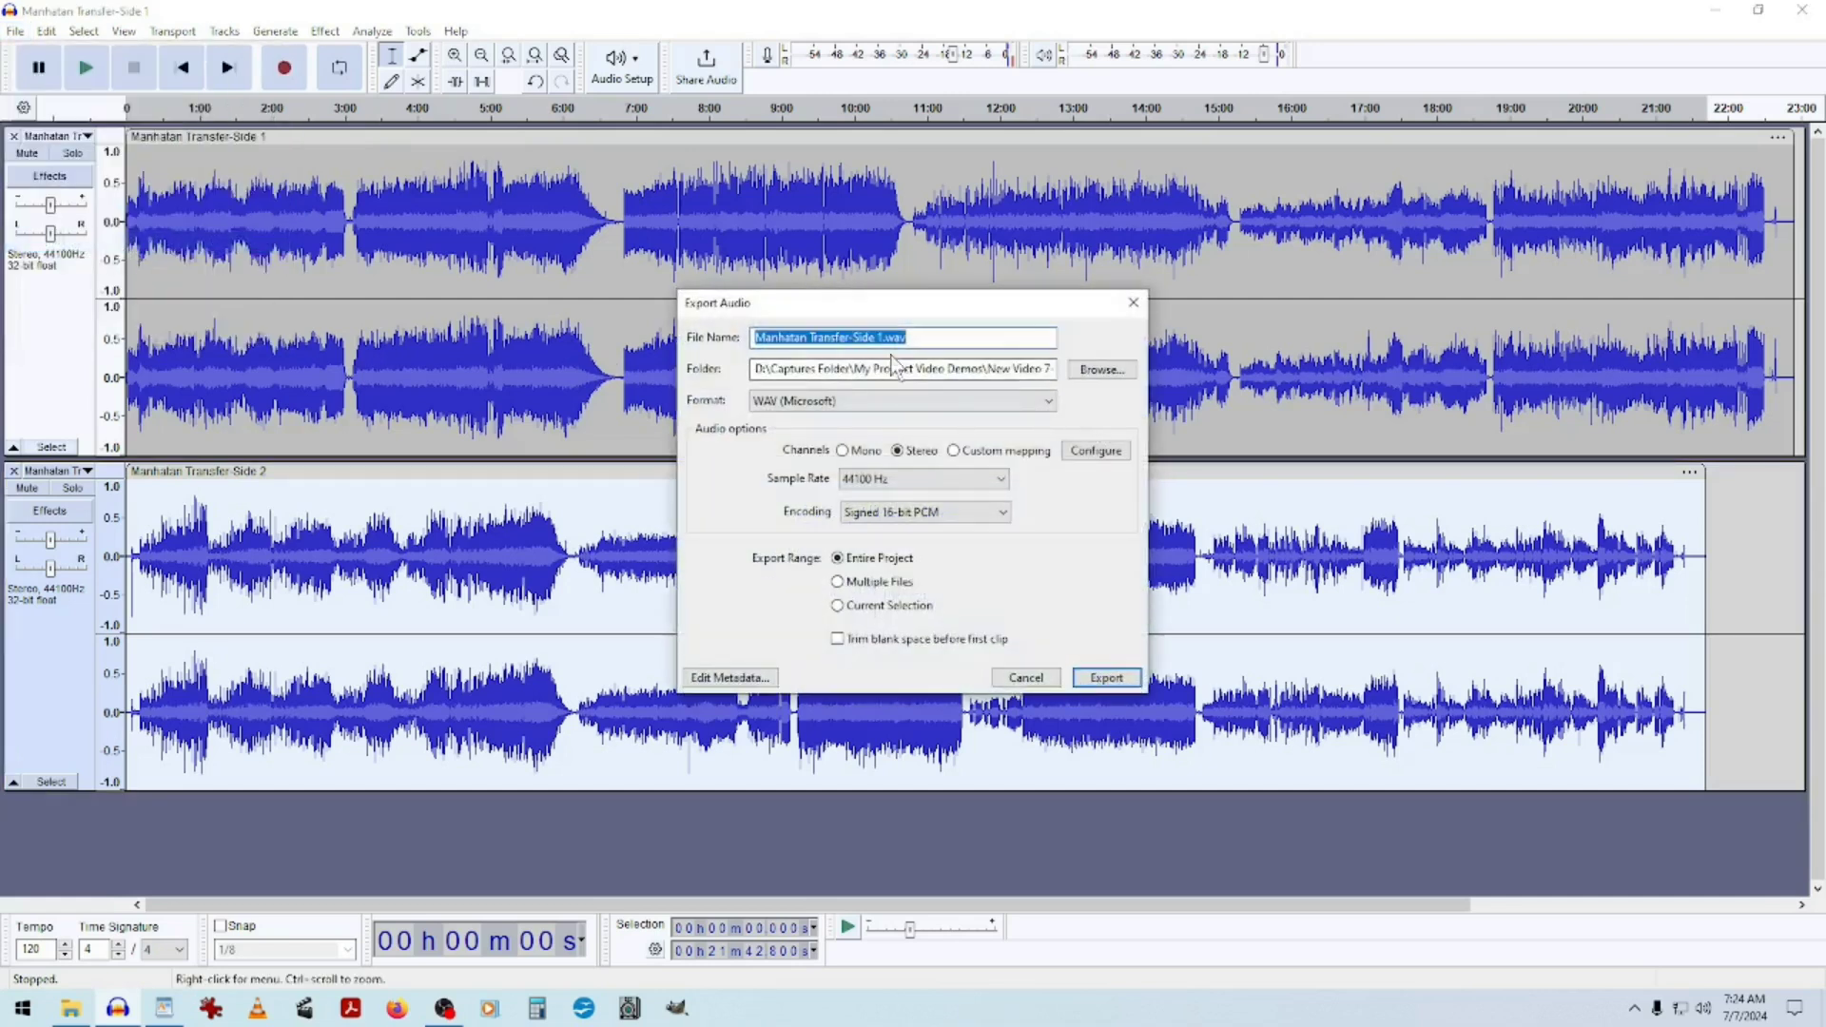
{"action": "left_click", "coordinate": [820, 369]}
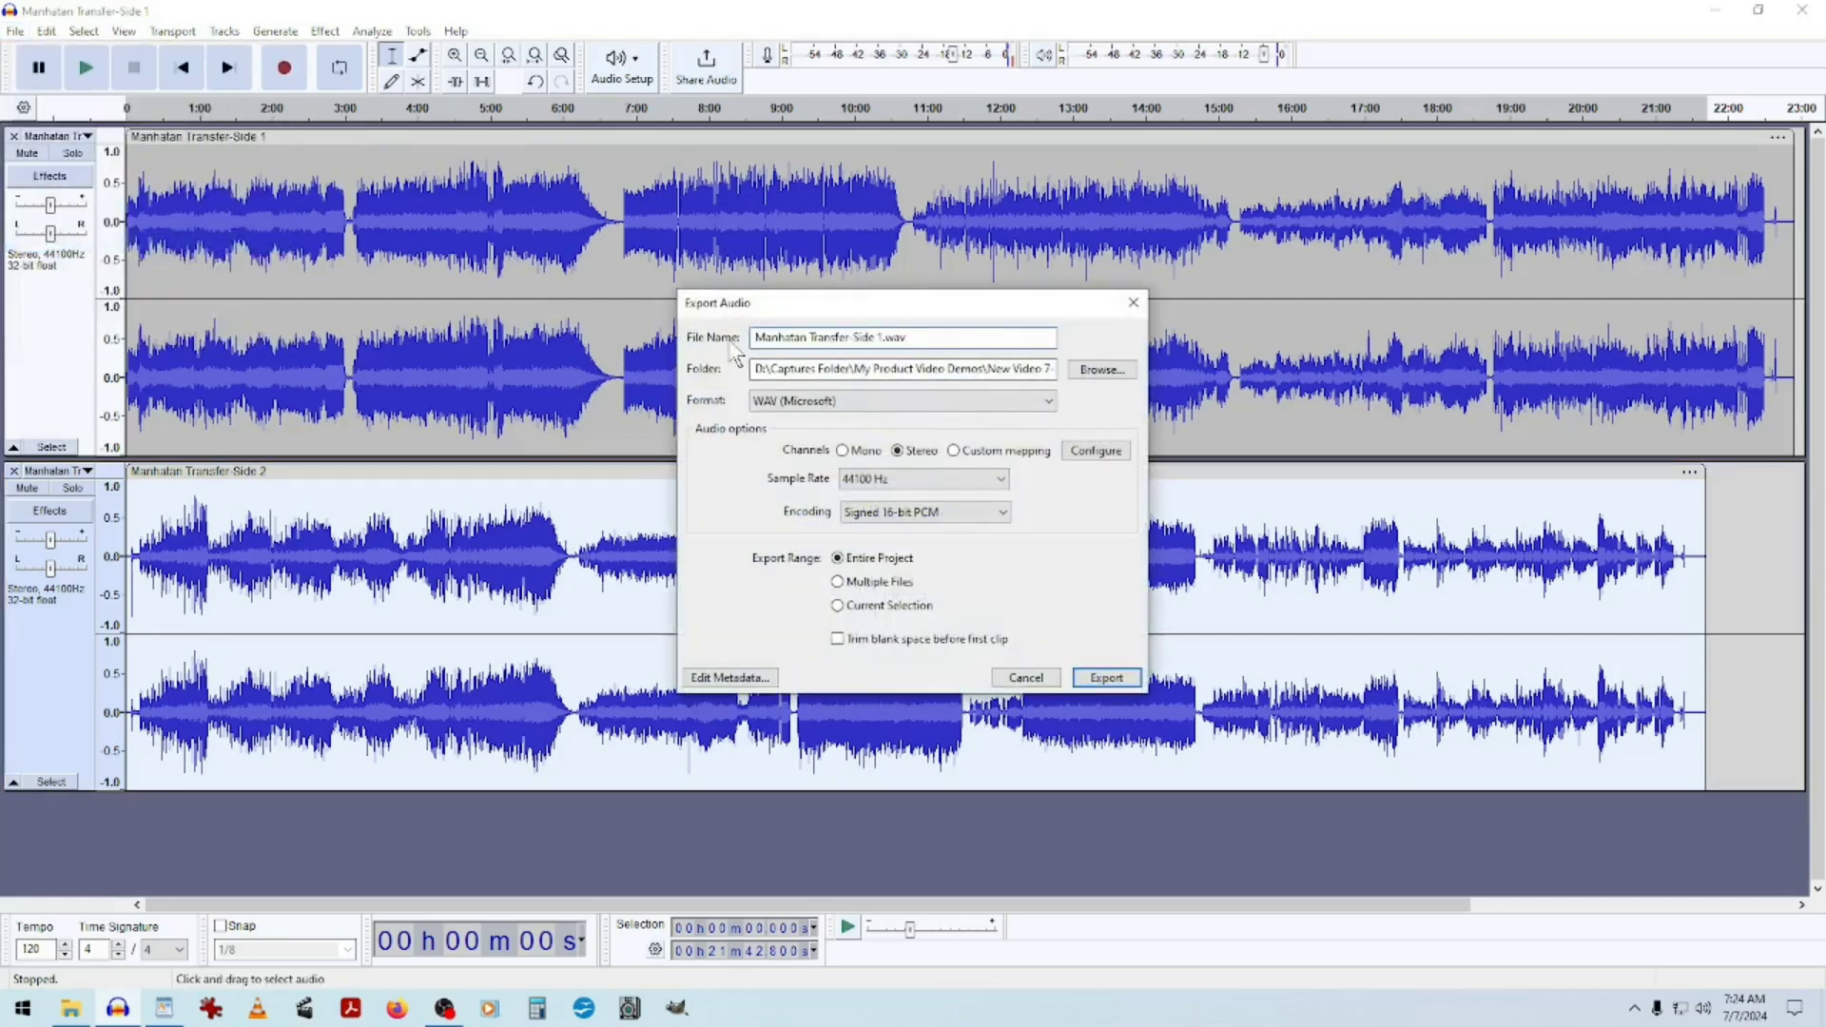
{"action": "left_click", "coordinate": [929, 340]}
{"action": "left_click", "coordinate": [1101, 369]}
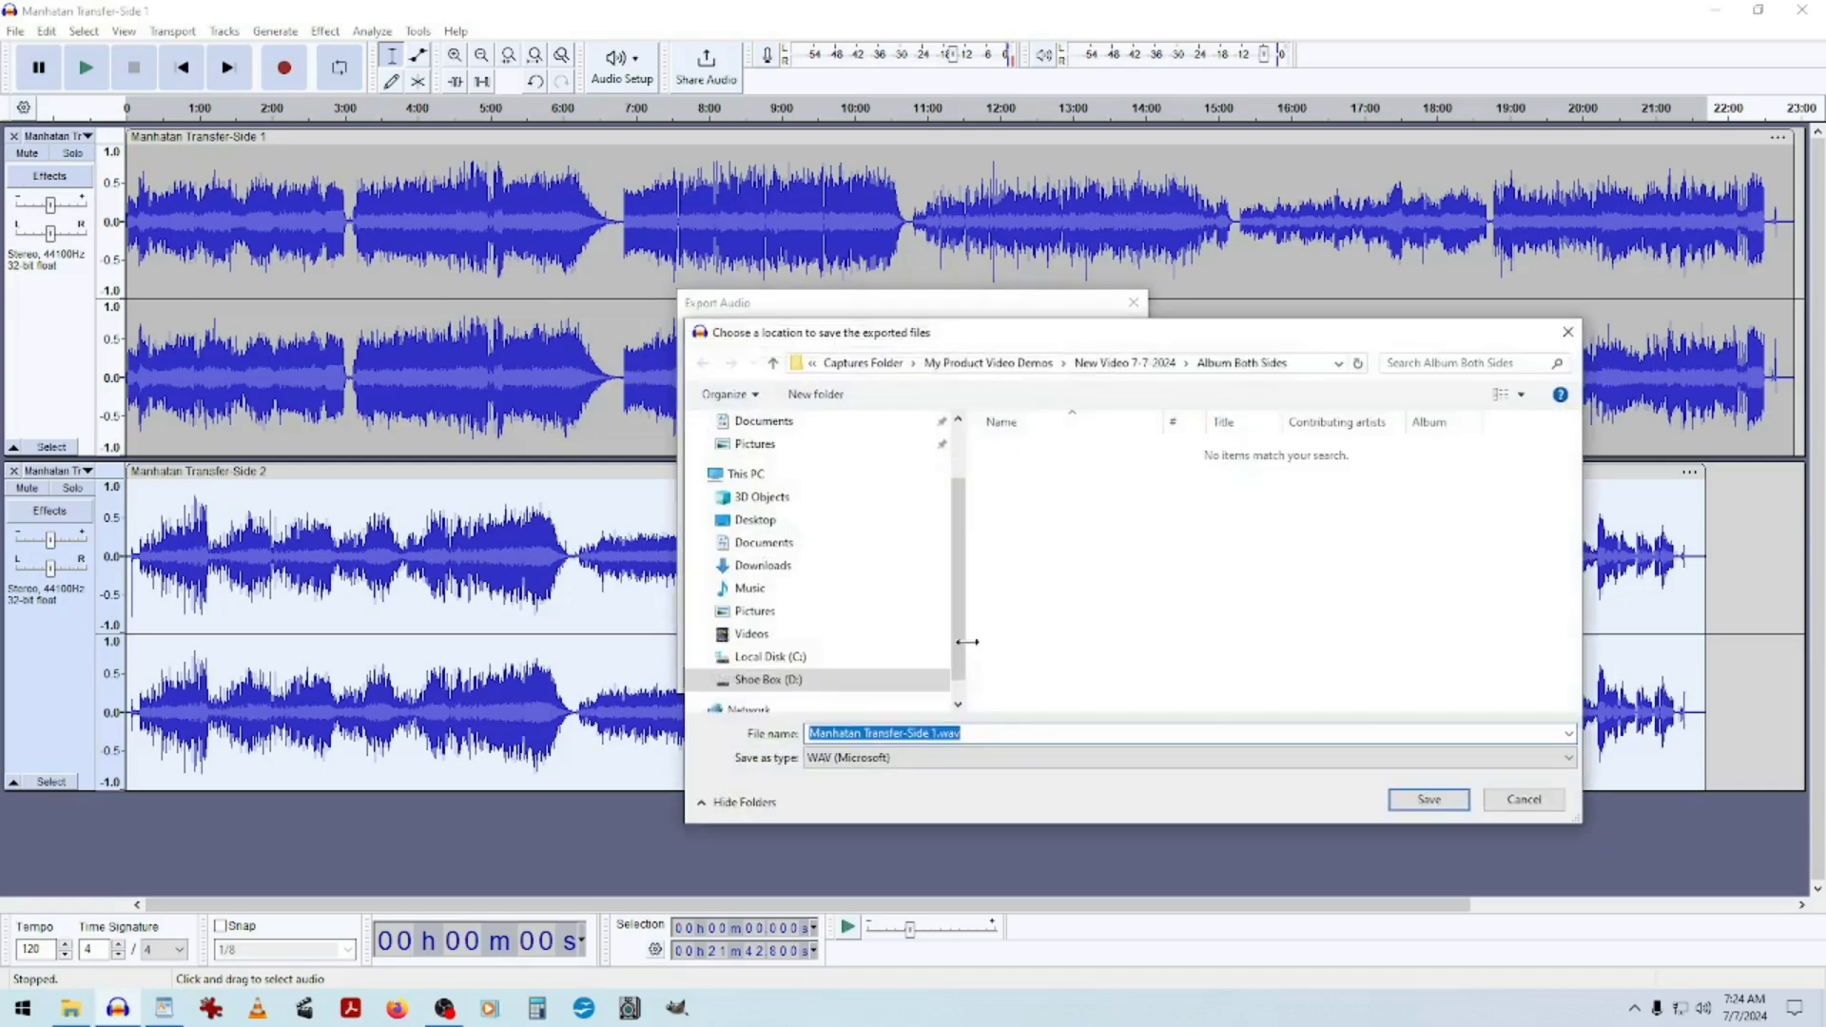
{"action": "left_click", "coordinate": [772, 362]}
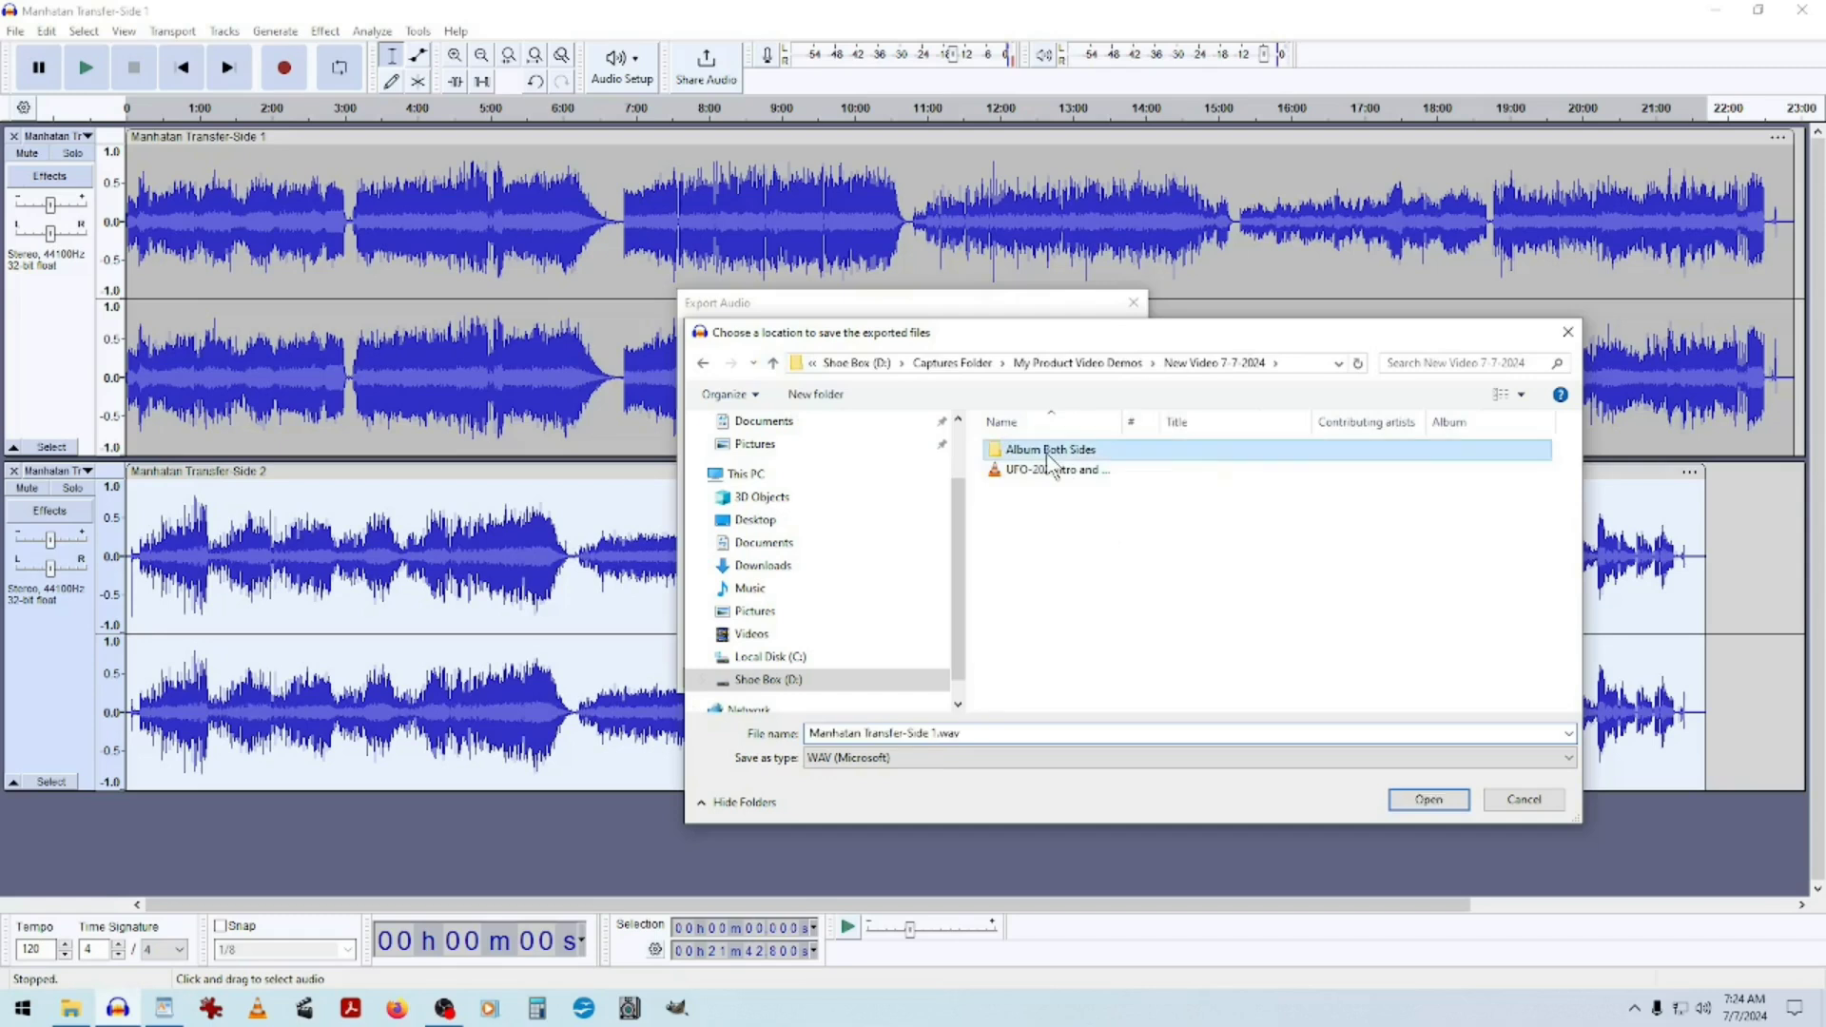
{"action": "double_click", "coordinate": [1047, 451]}
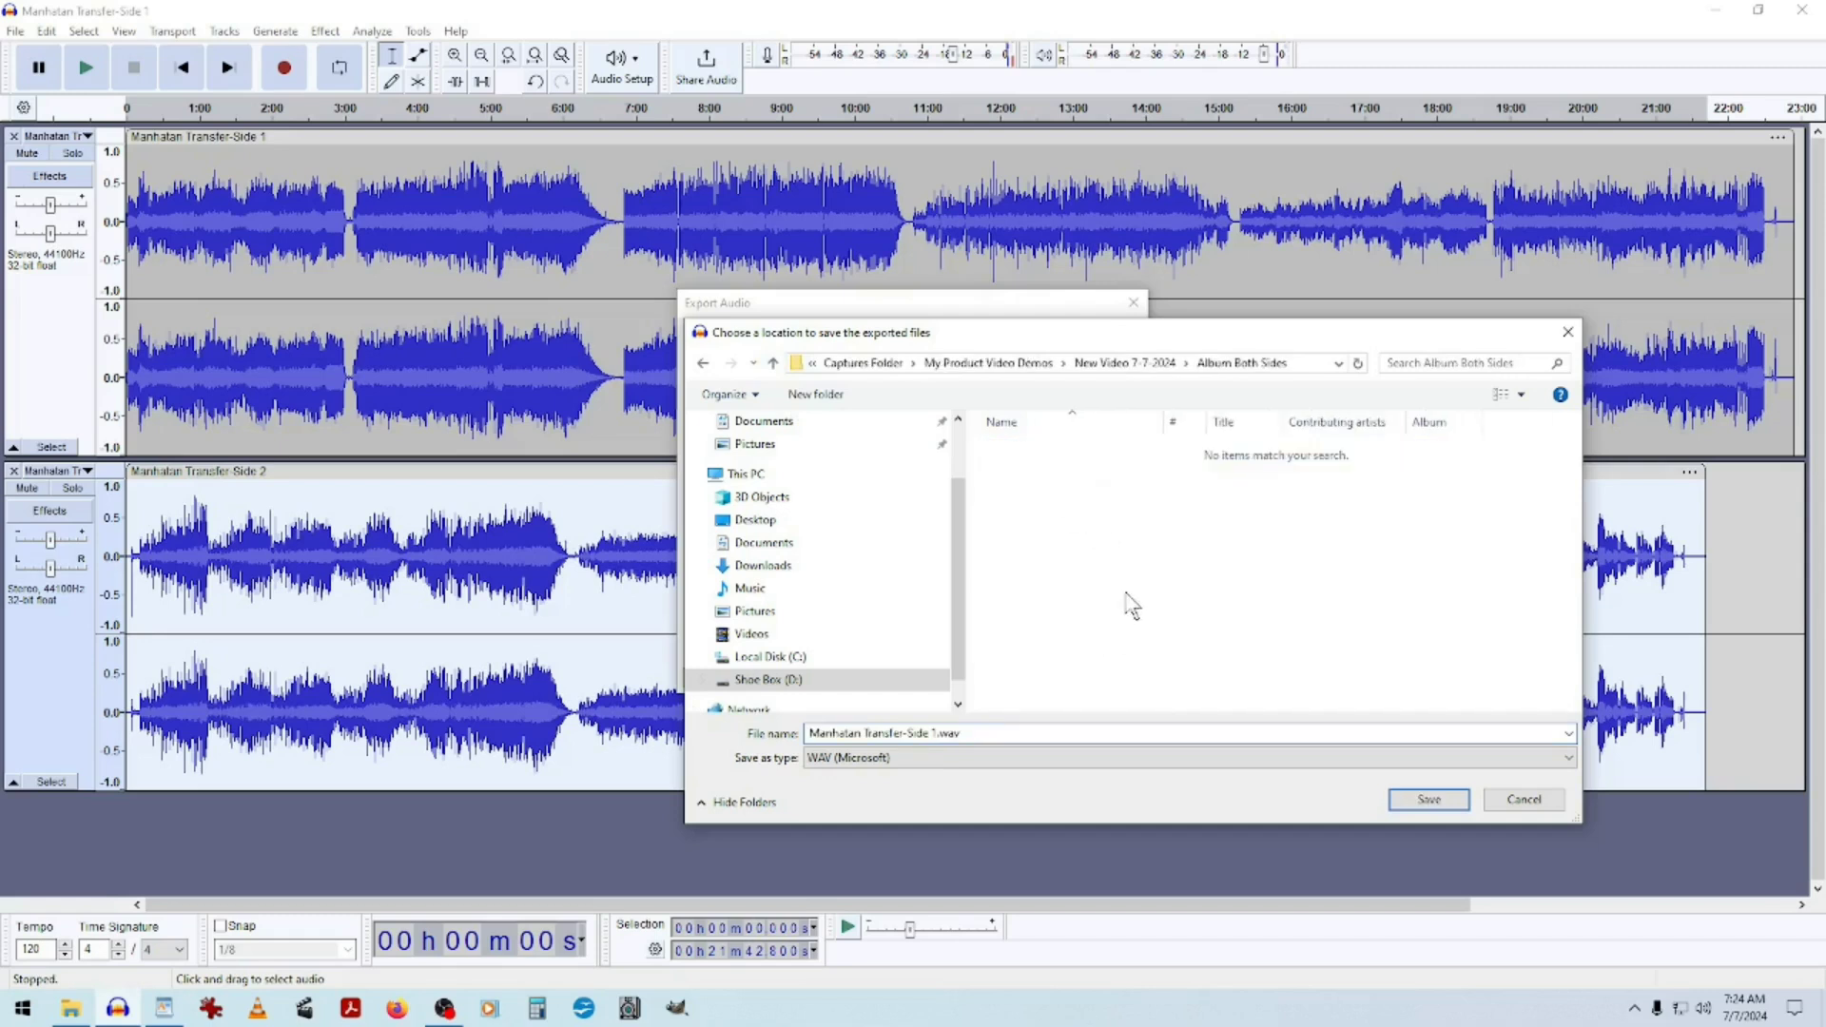
{"action": "left_click", "coordinate": [1429, 799]}
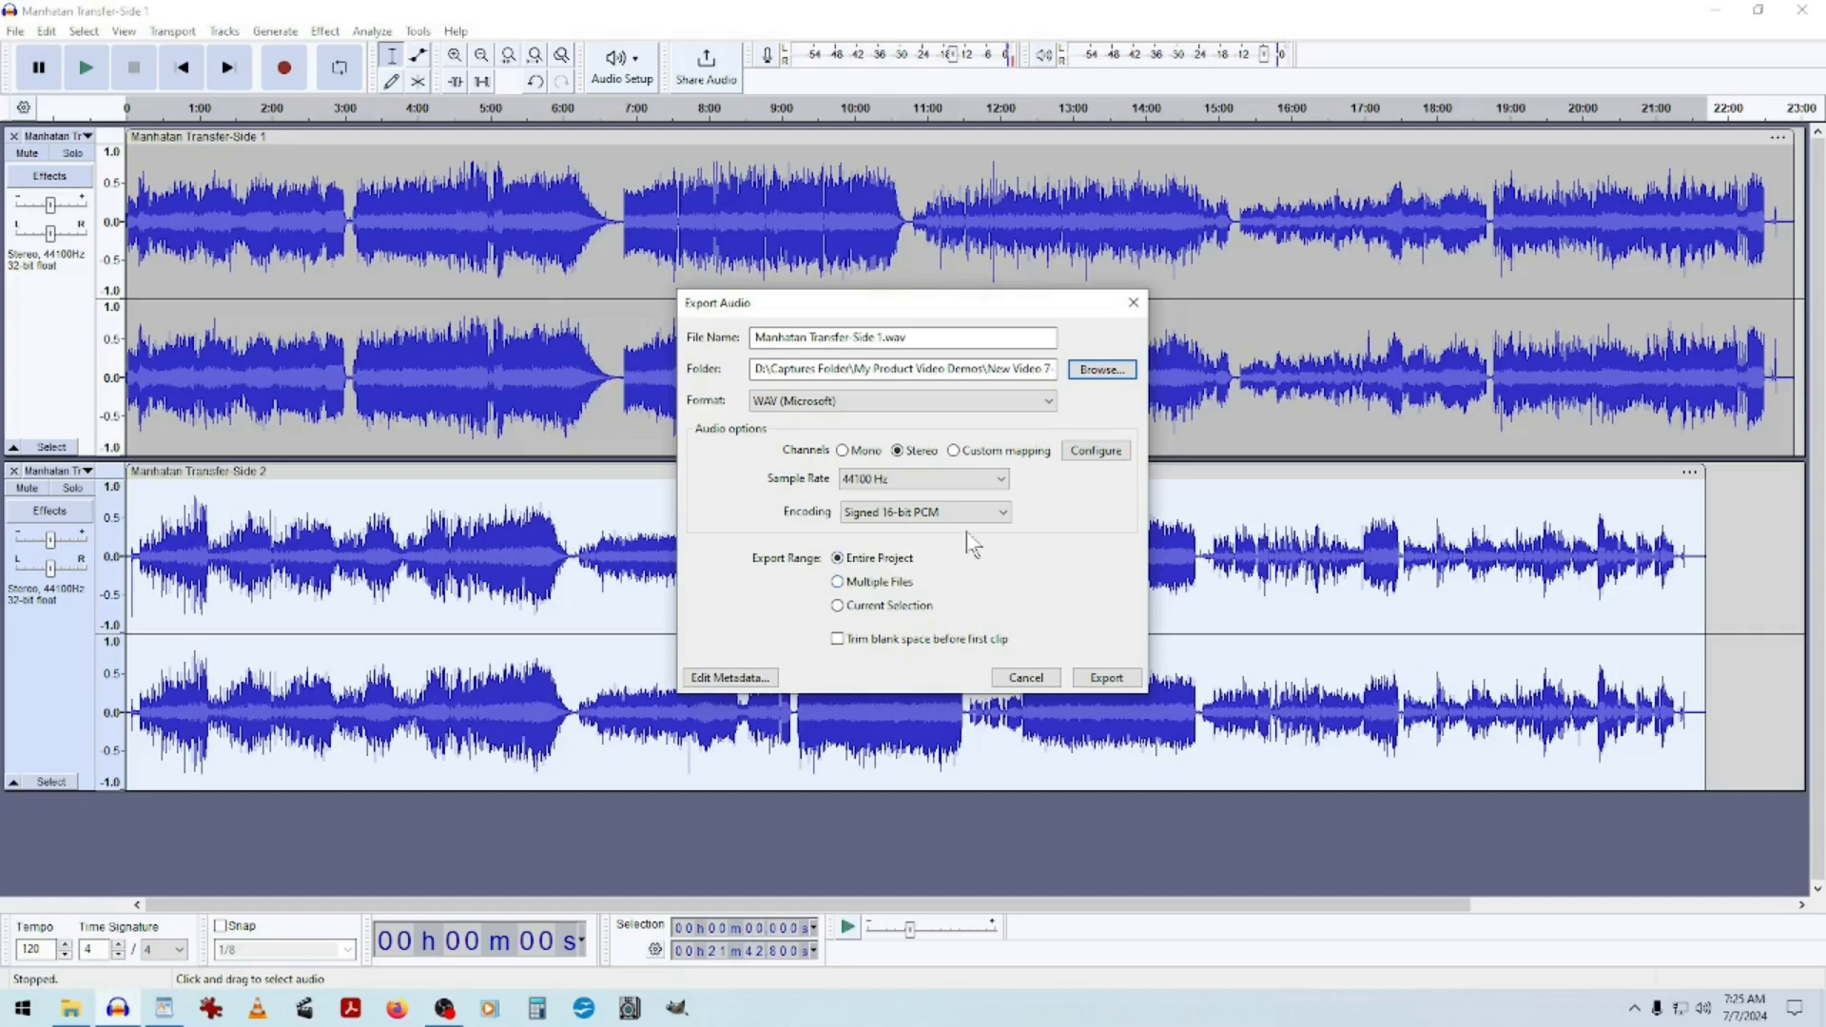
Review the export format, channel and sample rate options.
{"action": "left_click", "coordinate": [1043, 604]}
{"action": "left_click", "coordinate": [1052, 402]}
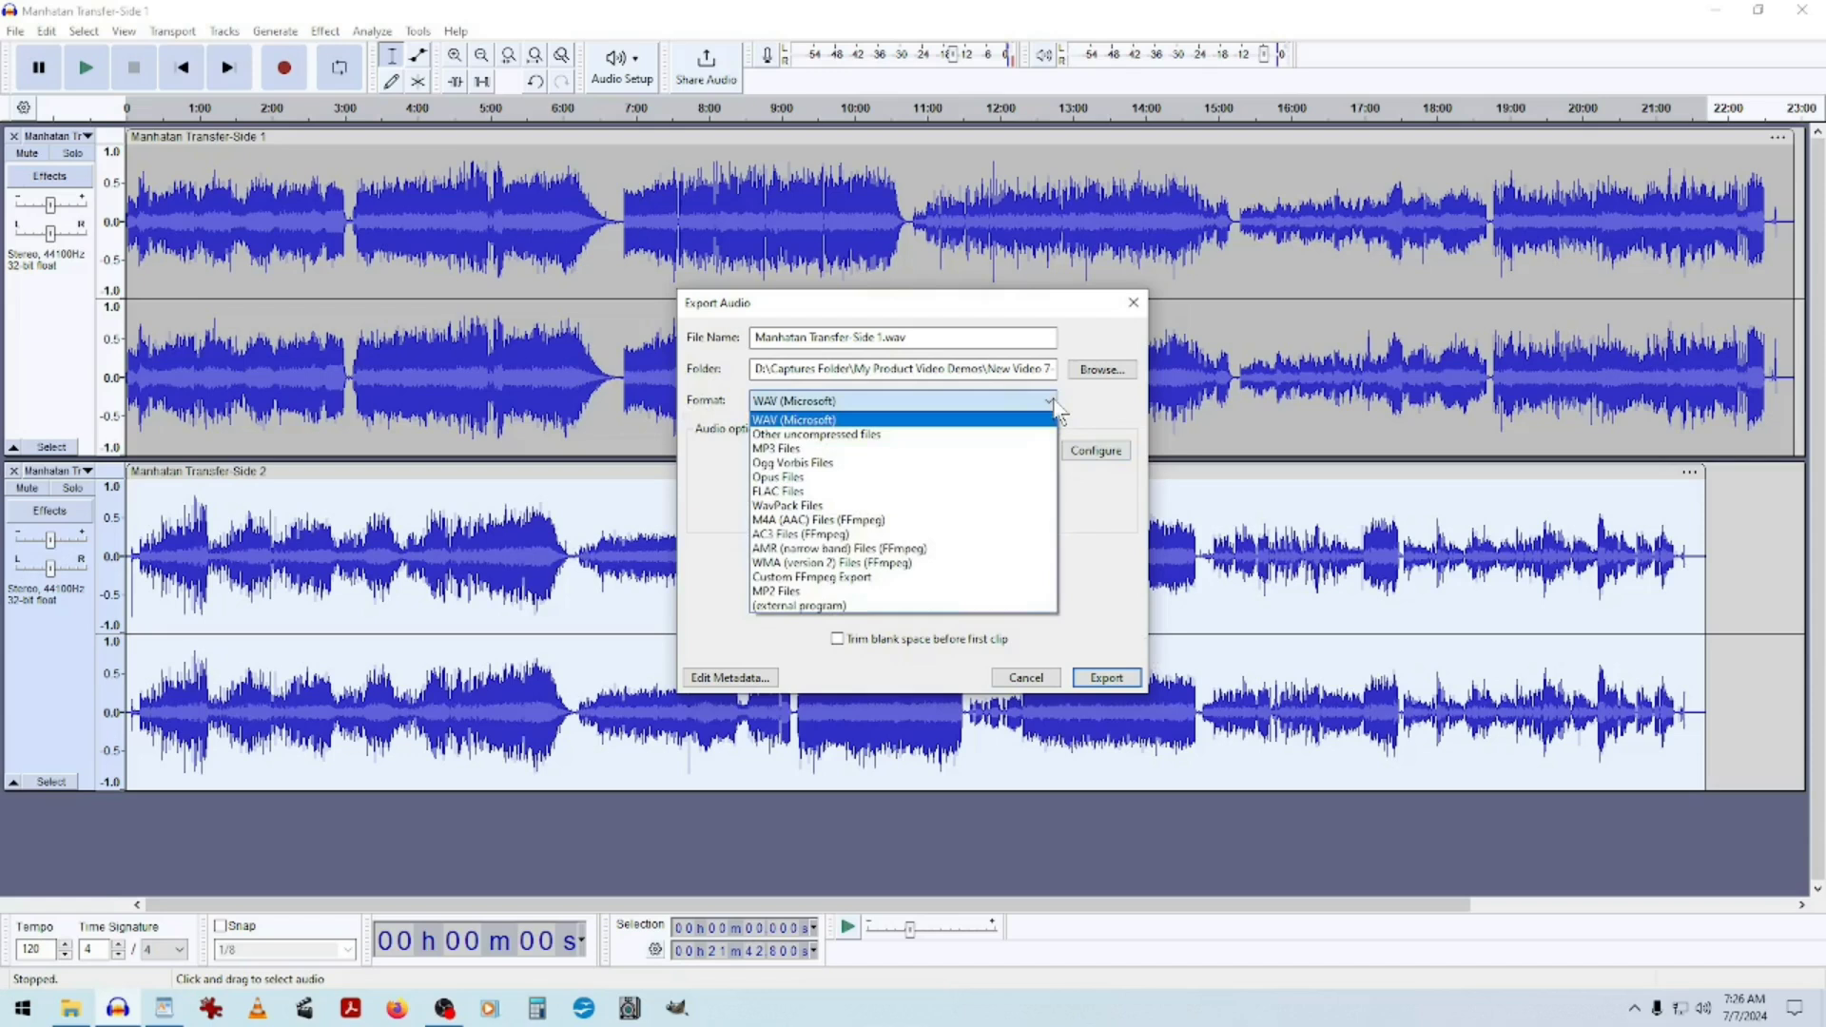
{"action": "left_click", "coordinate": [795, 421]}
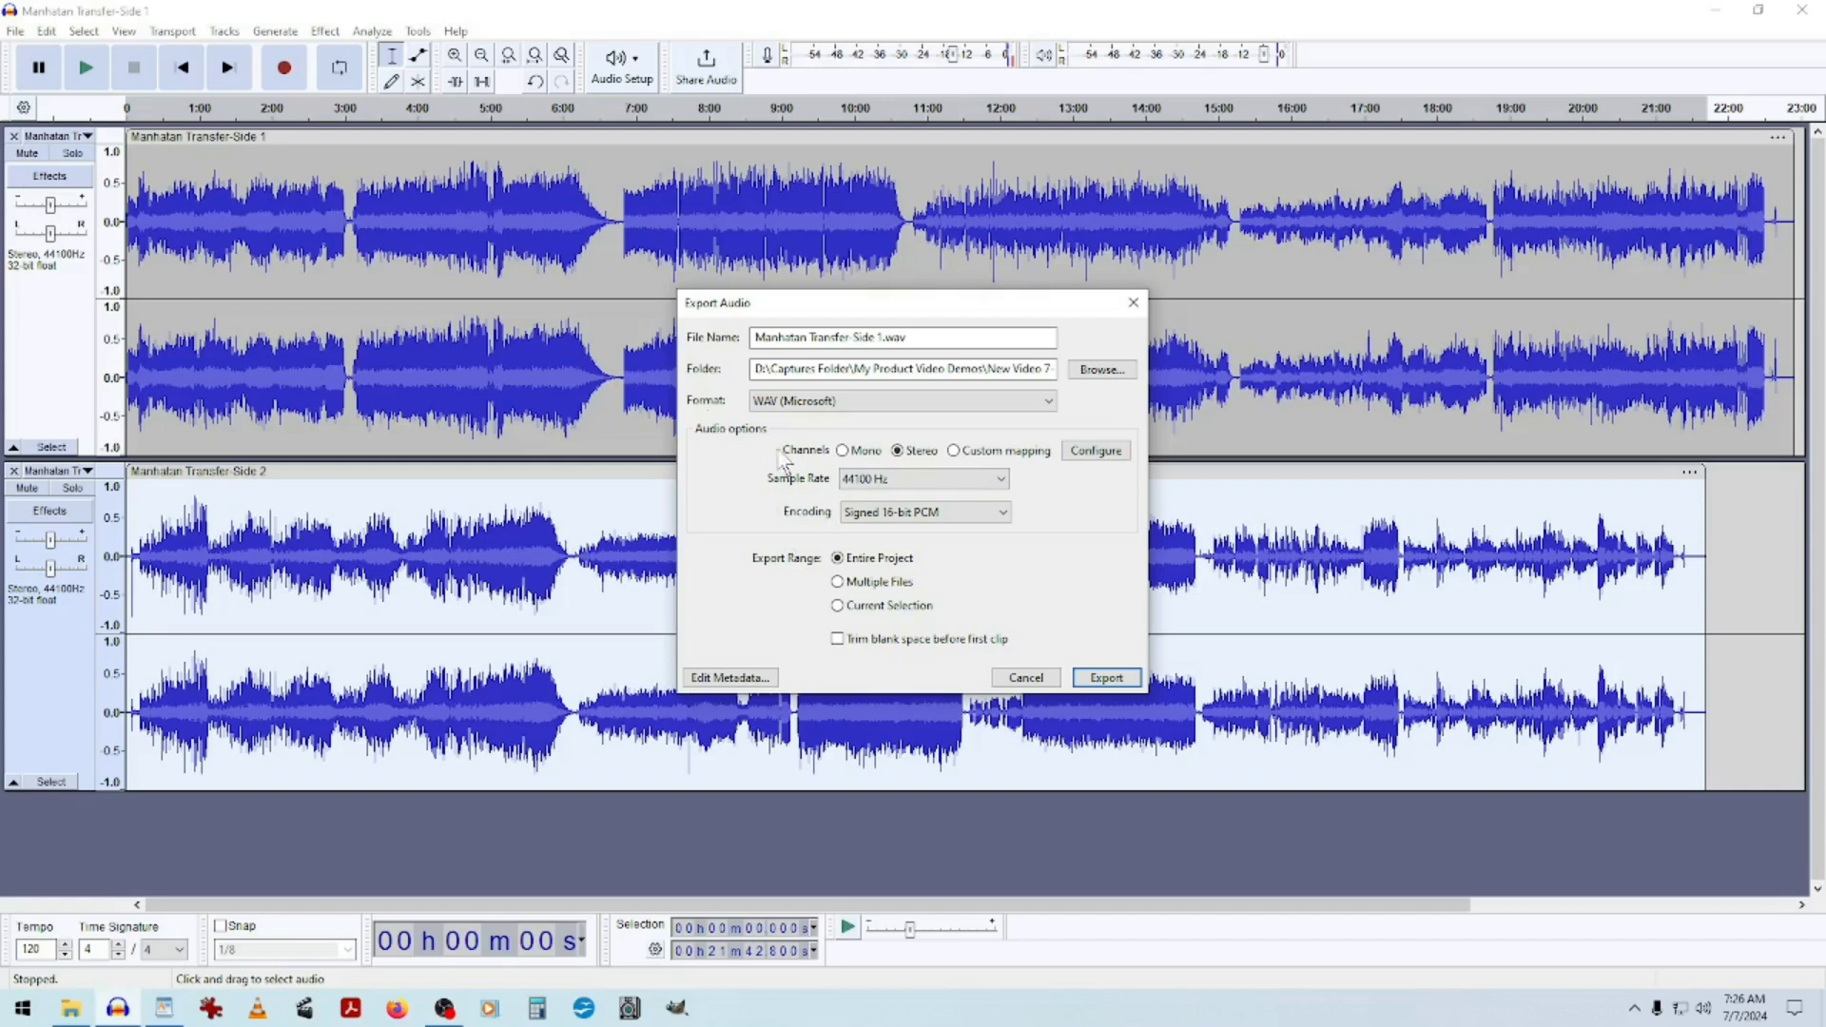
{"action": "left_click", "coordinate": [844, 453]}
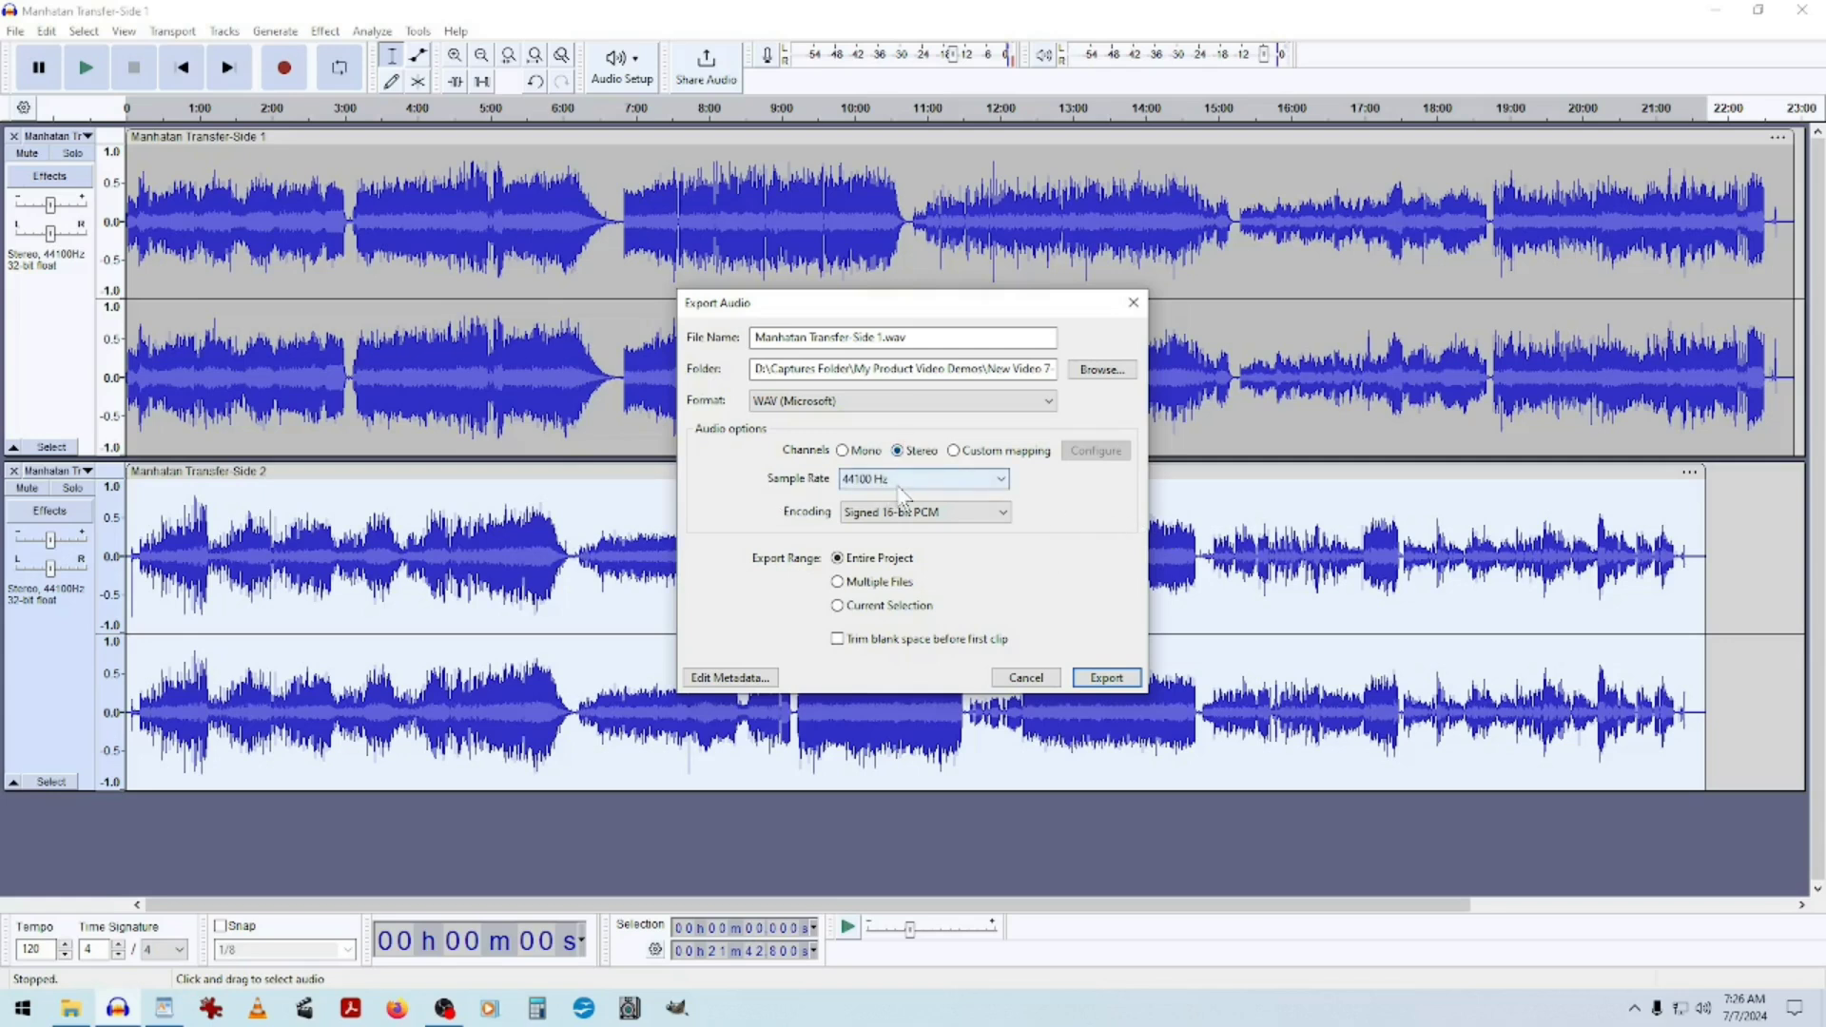
{"action": "left_click", "coordinate": [1001, 476]}
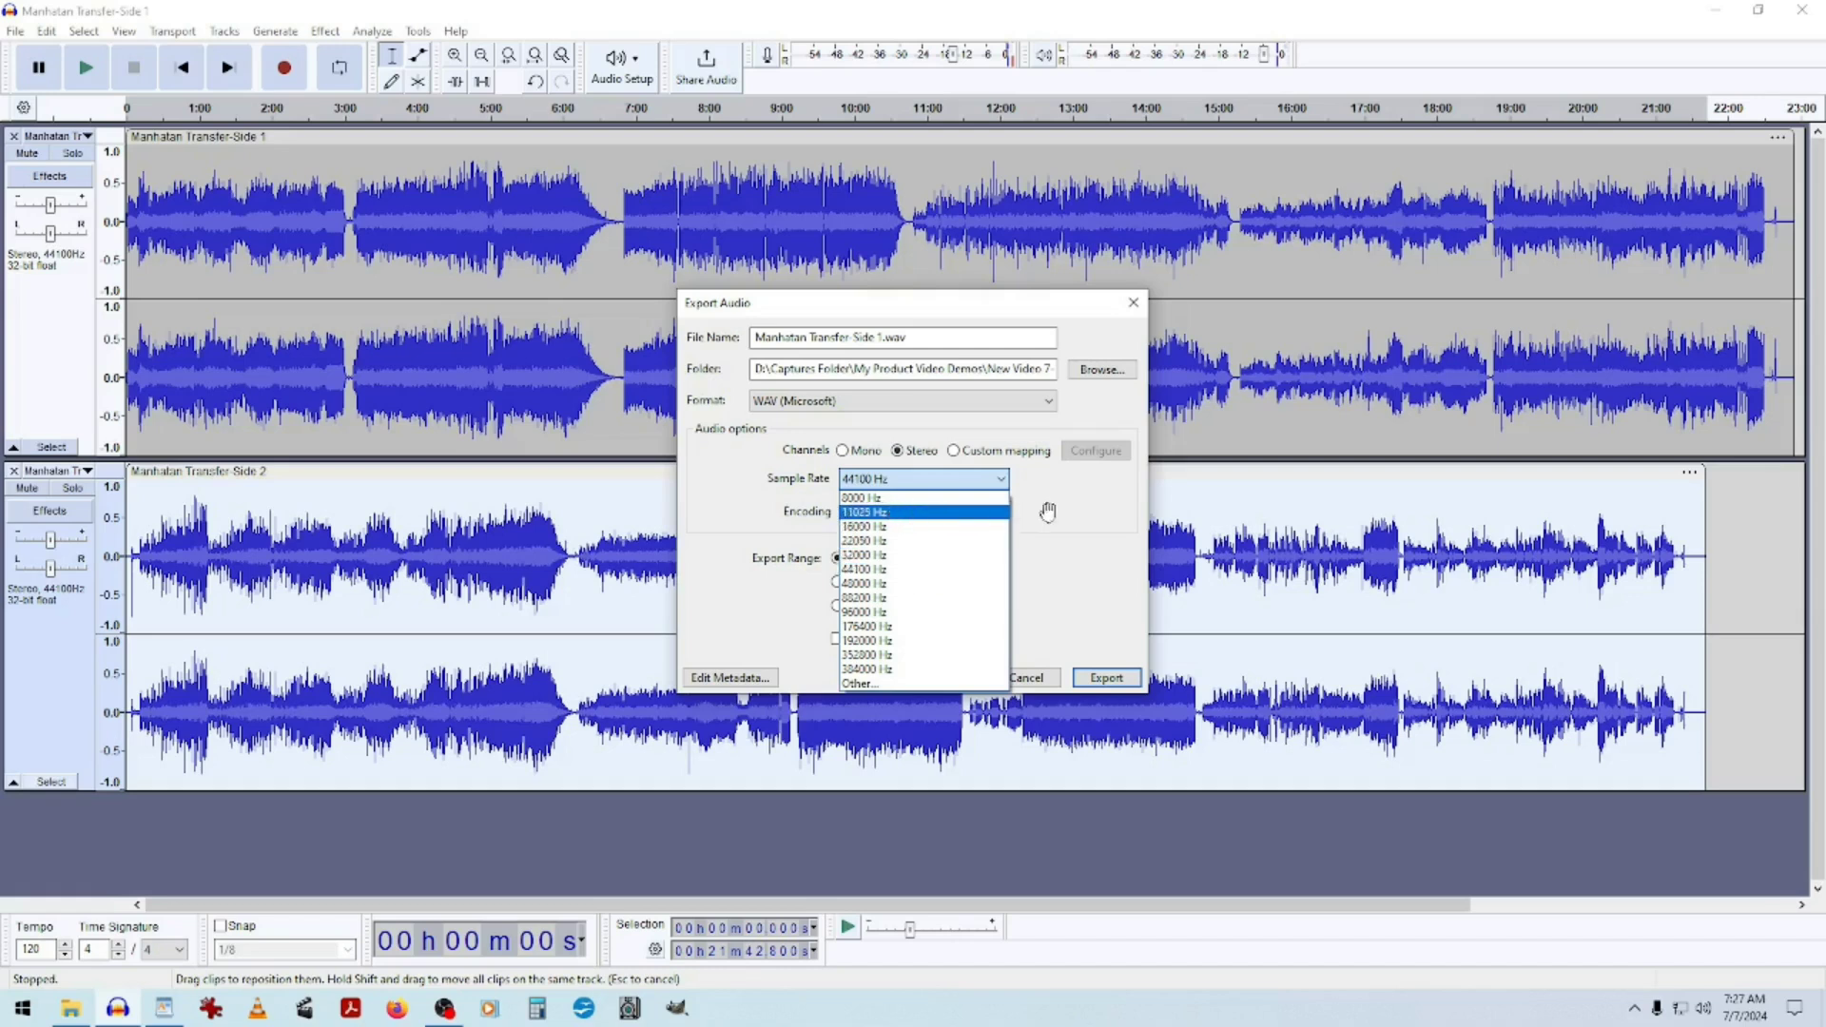
{"action": "left_click", "coordinate": [1081, 519]}
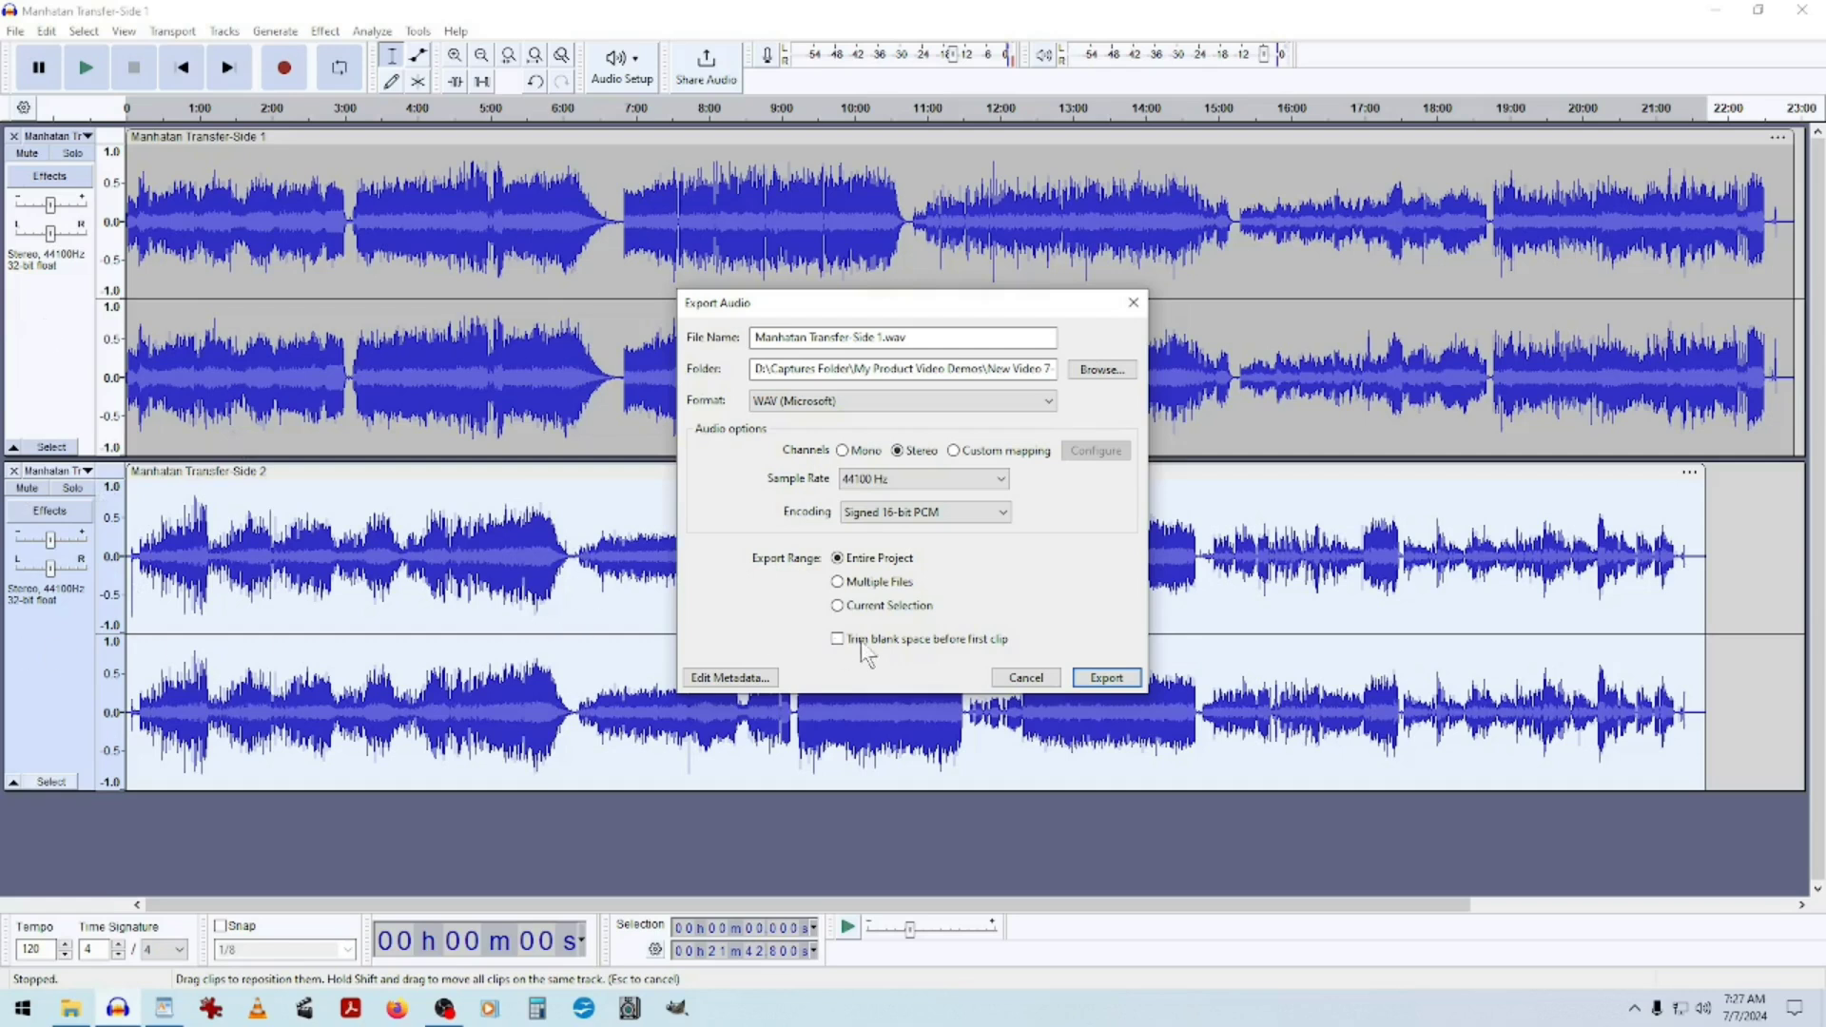
Export the tracks as multiple WAV files split by track name and close the export report.
{"action": "left_click", "coordinate": [838, 582]}
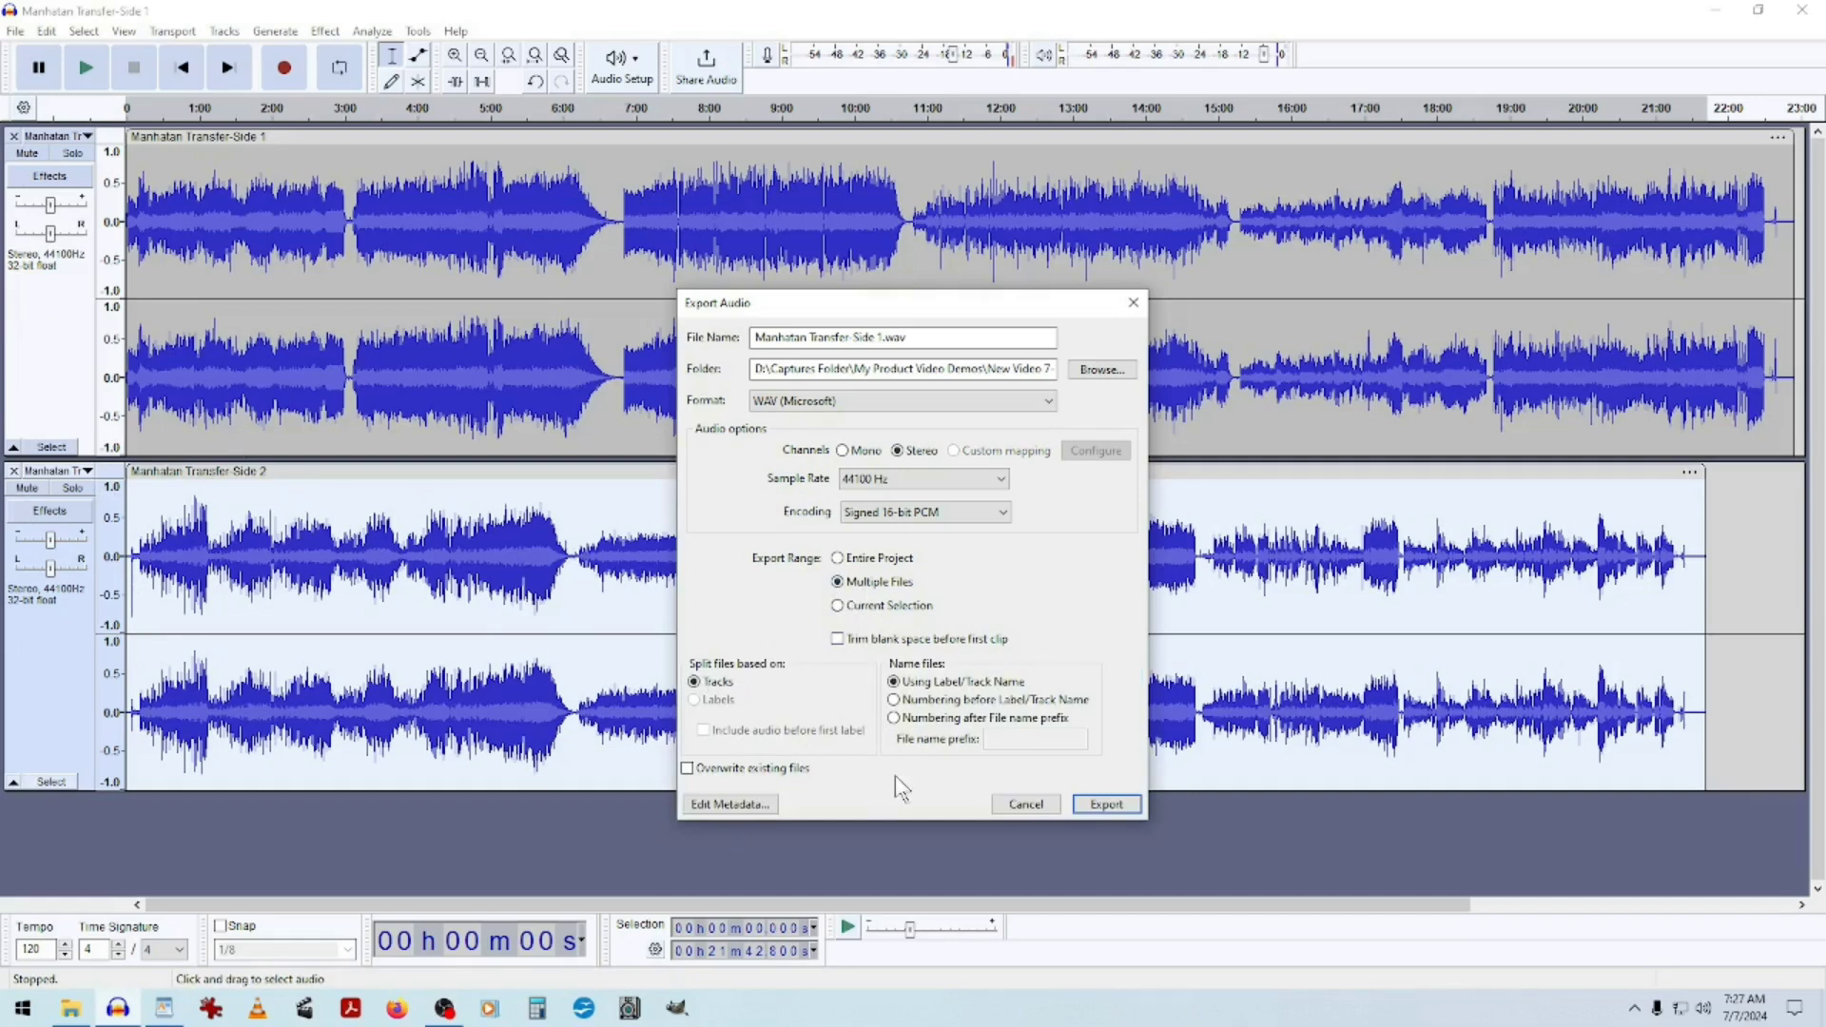
{"action": "left_click", "coordinate": [838, 559]}
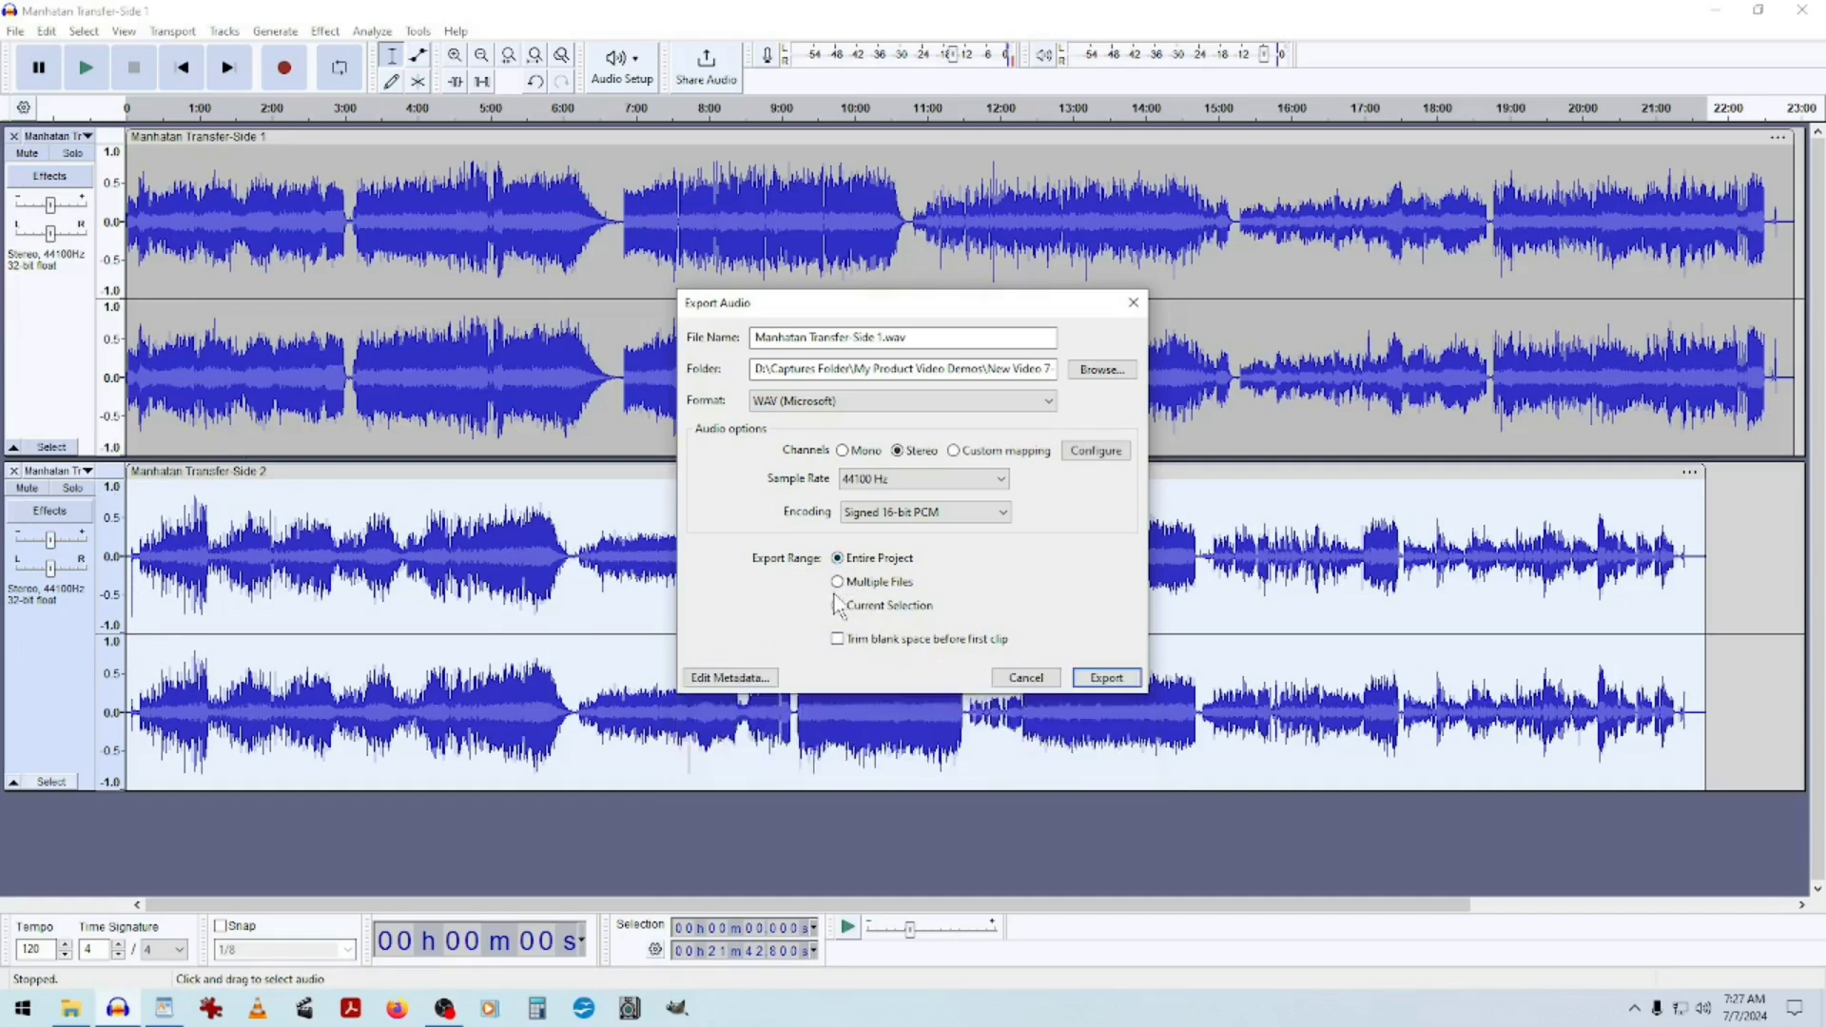
{"action": "left_click", "coordinate": [838, 582]}
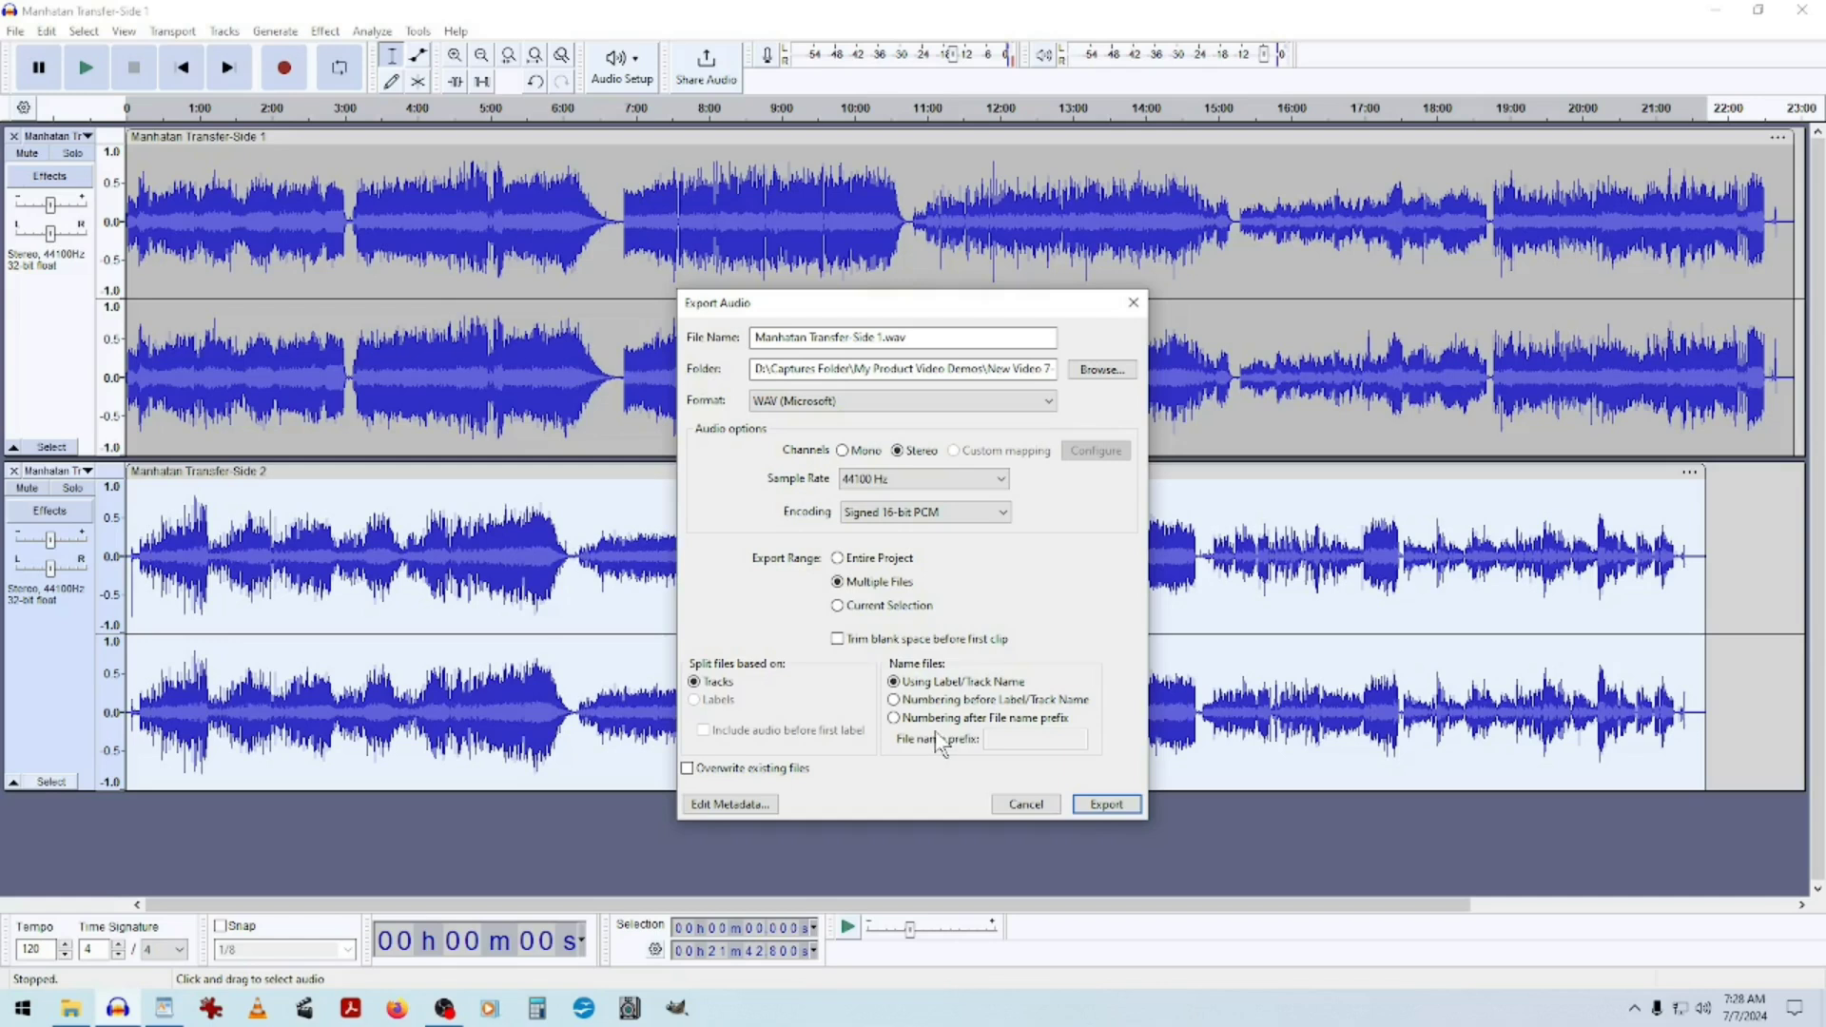
{"action": "left_click", "coordinate": [1111, 807]}
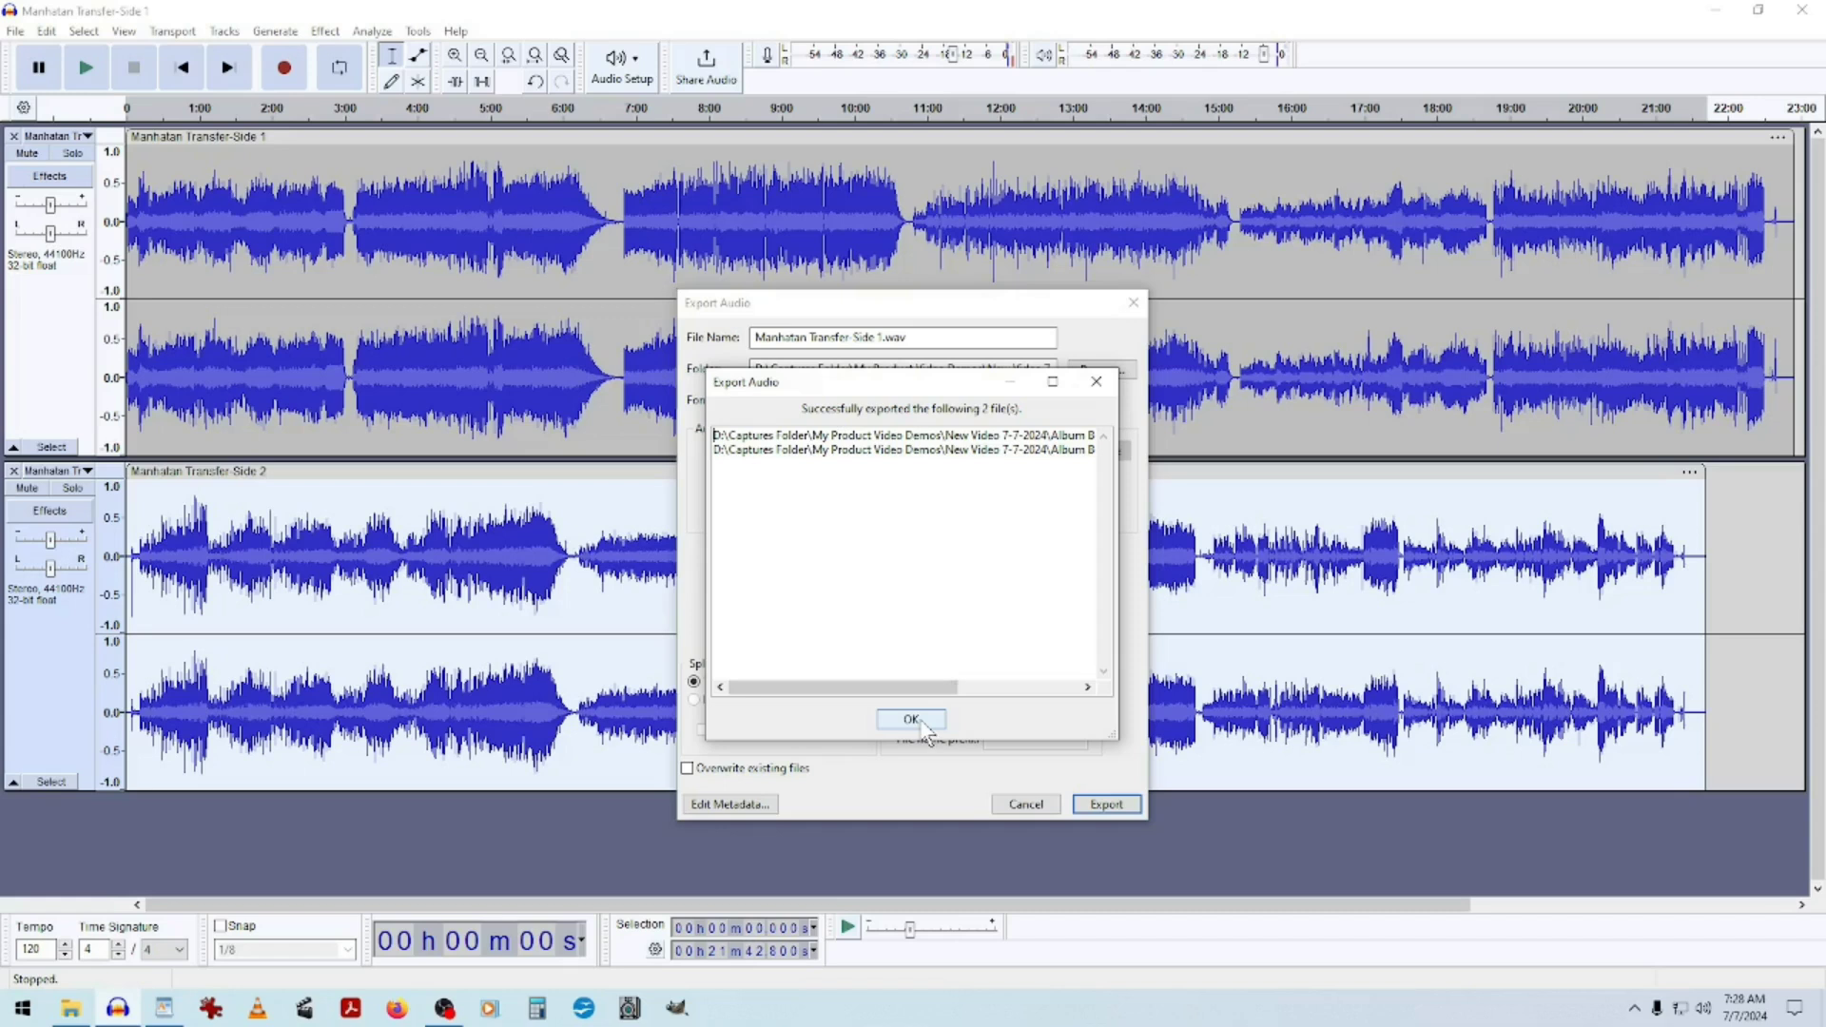
{"action": "left_click_drag", "start_coordinate": [928, 686], "coordinate": [1106, 723]}
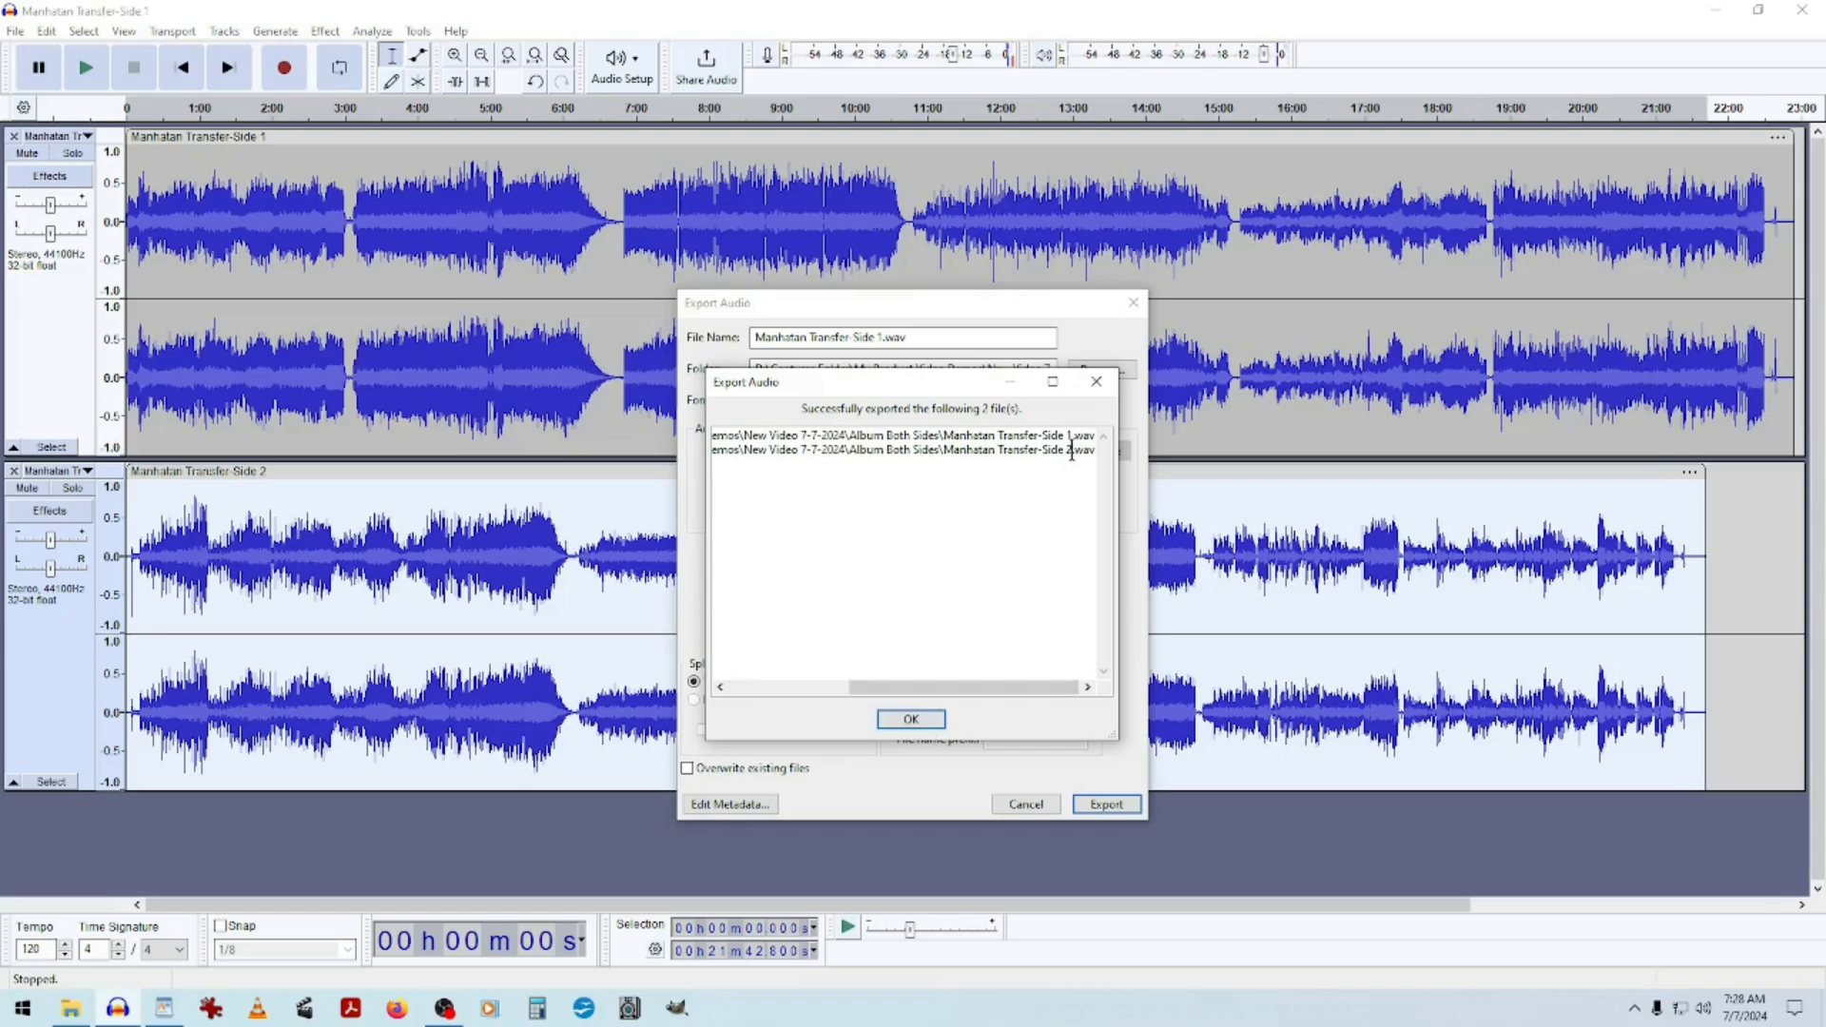
{"action": "left_click", "coordinate": [911, 720]}
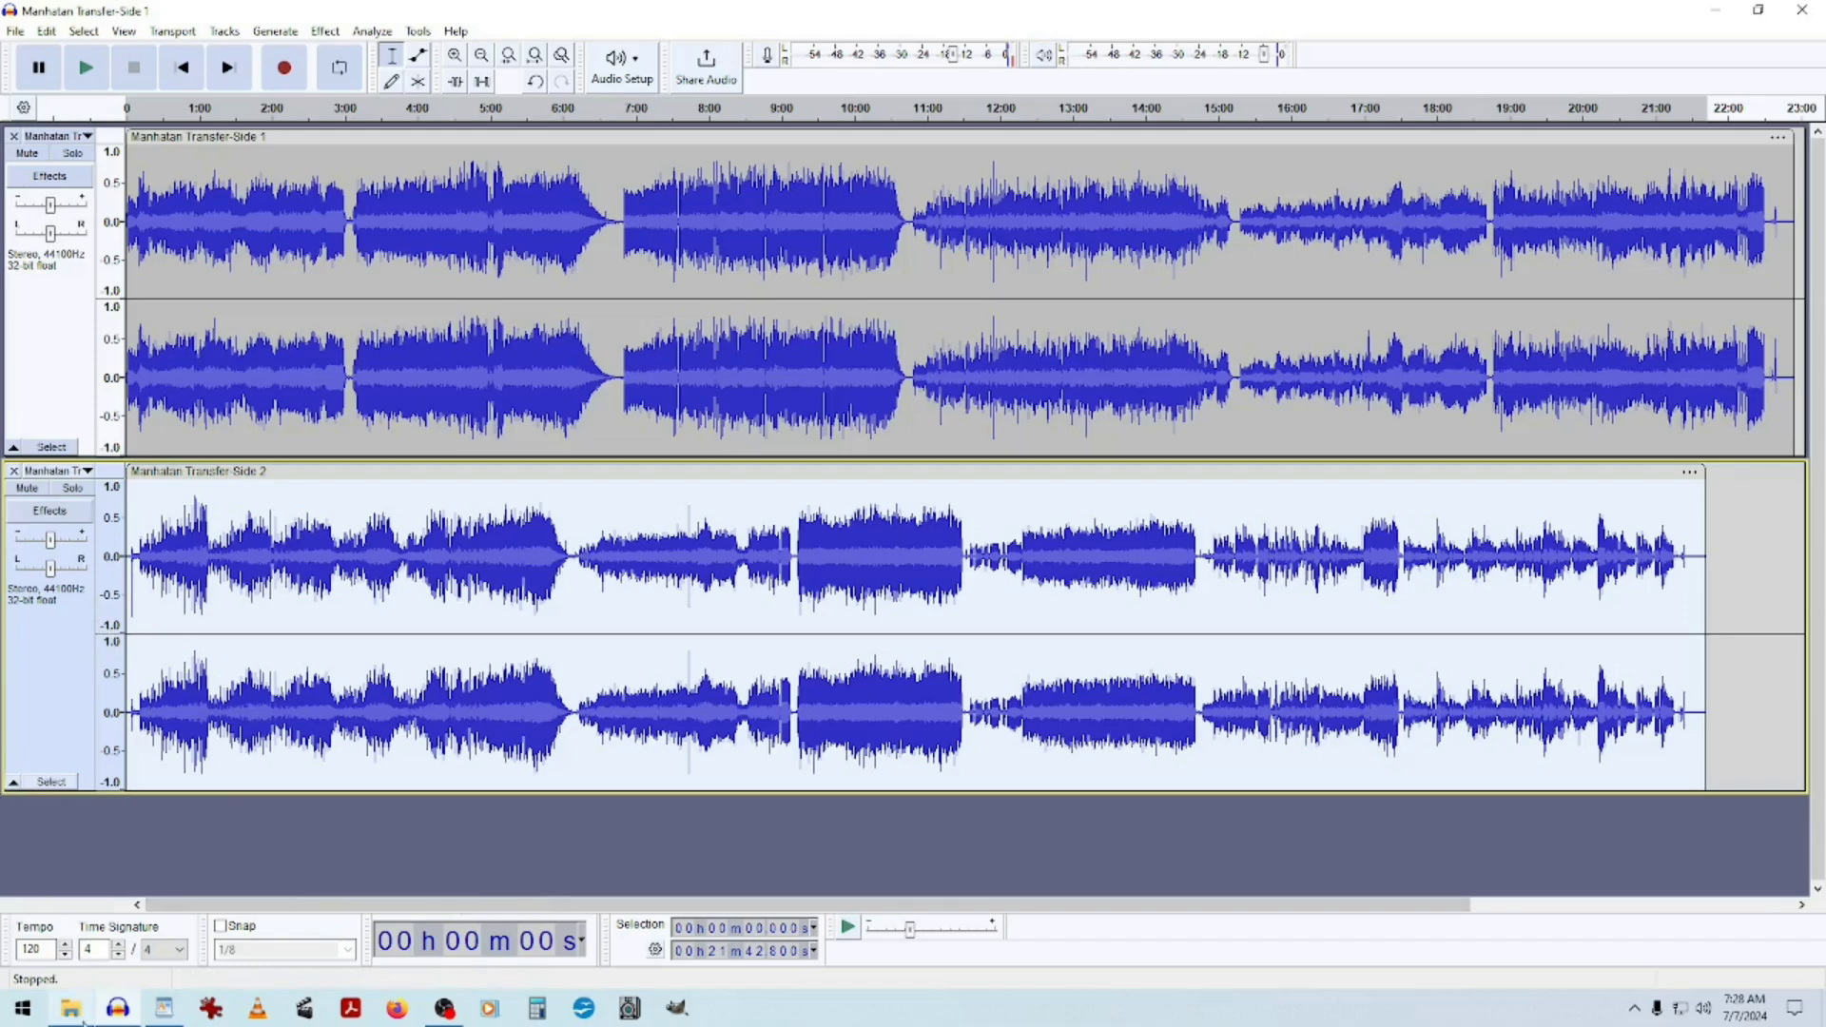
Inspect the Album Both Sides folder in File Explorer for the exported files.
{"action": "mouse_move", "coordinate": [78, 1014]}
{"action": "left_click", "coordinate": [135, 909]}
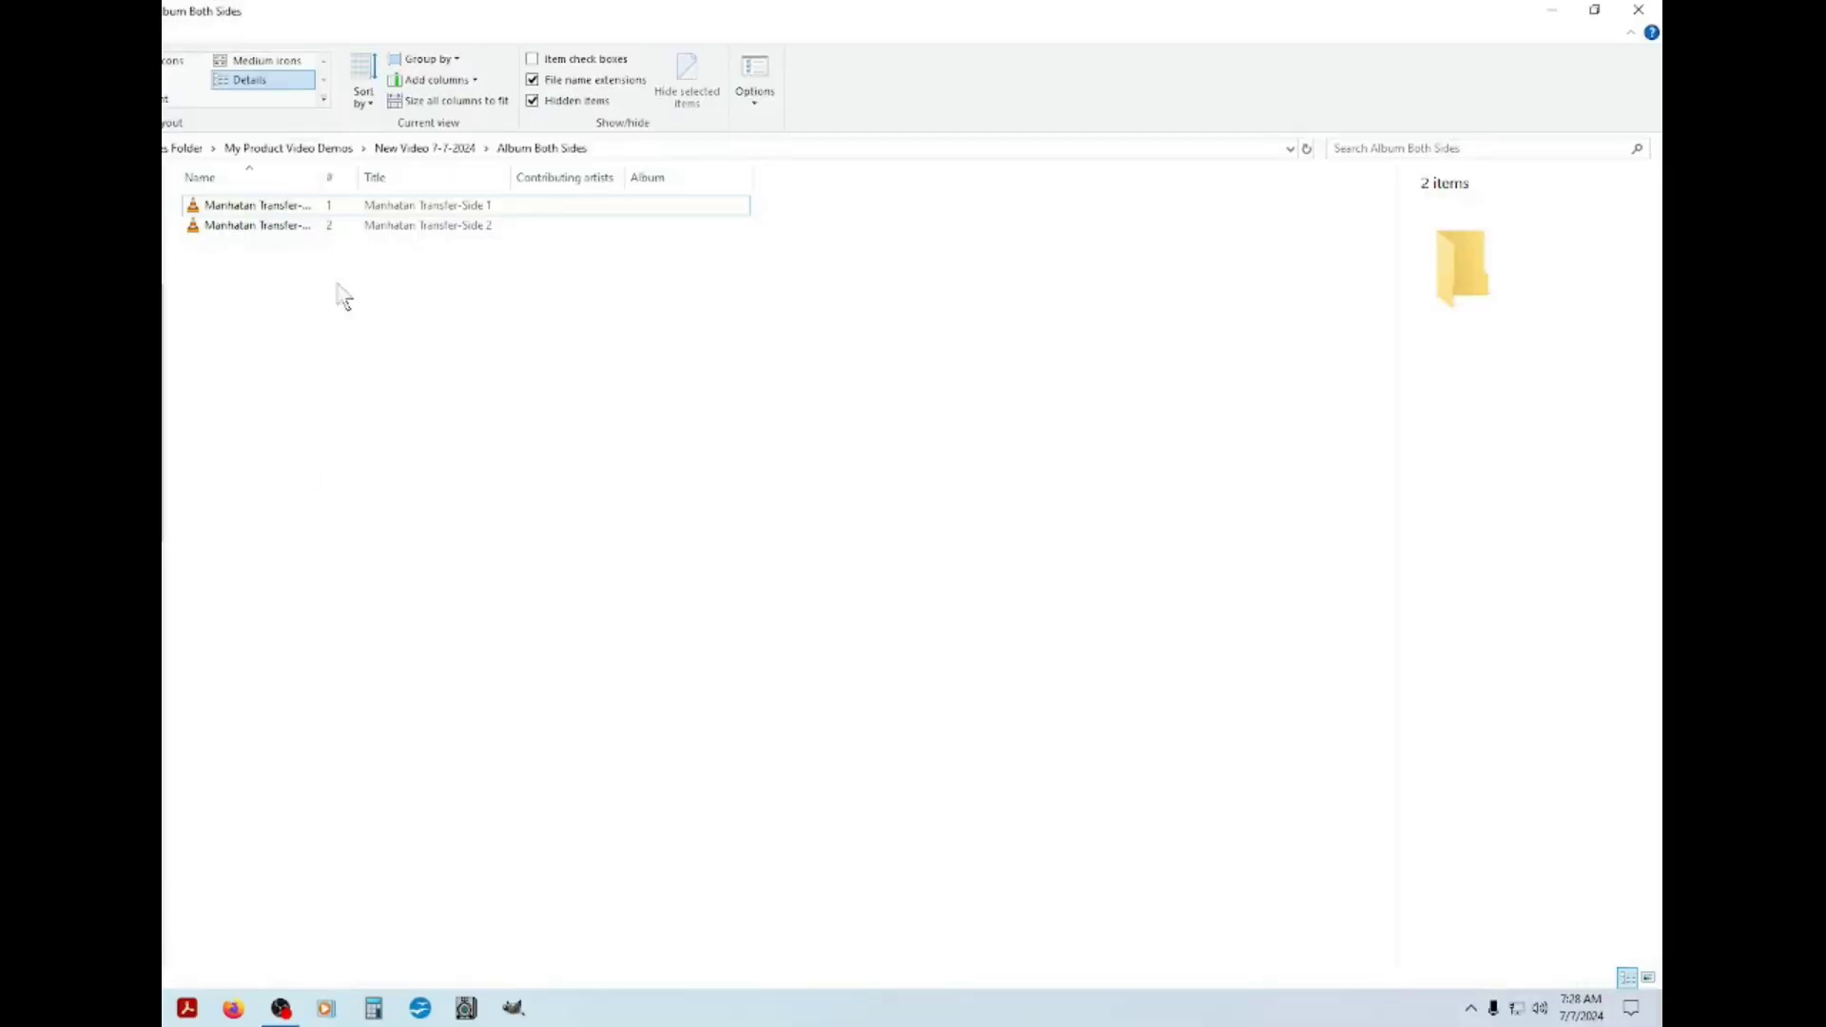
{"action": "left_click", "coordinate": [545, 152]}
{"action": "key", "text": "ctrl+KP_Add"}
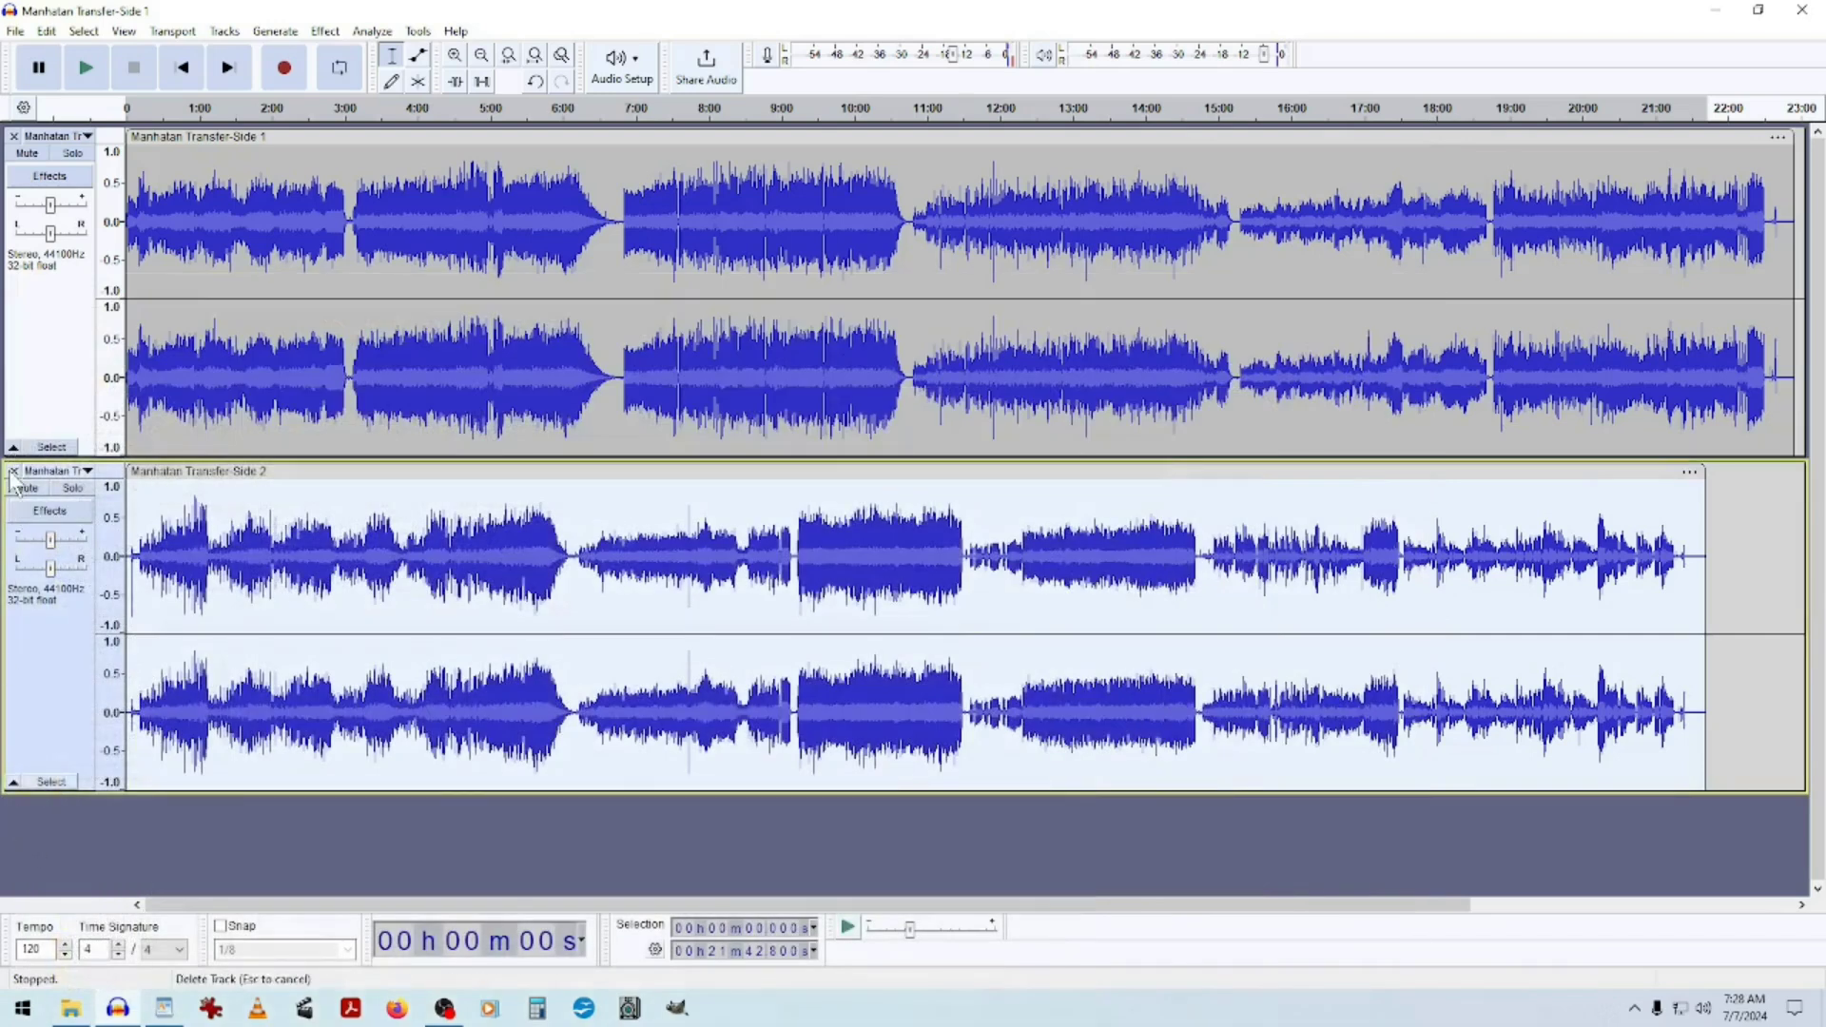
Delete the second track from the project and select the remaining first track.
{"action": "left_click", "coordinate": [13, 470]}
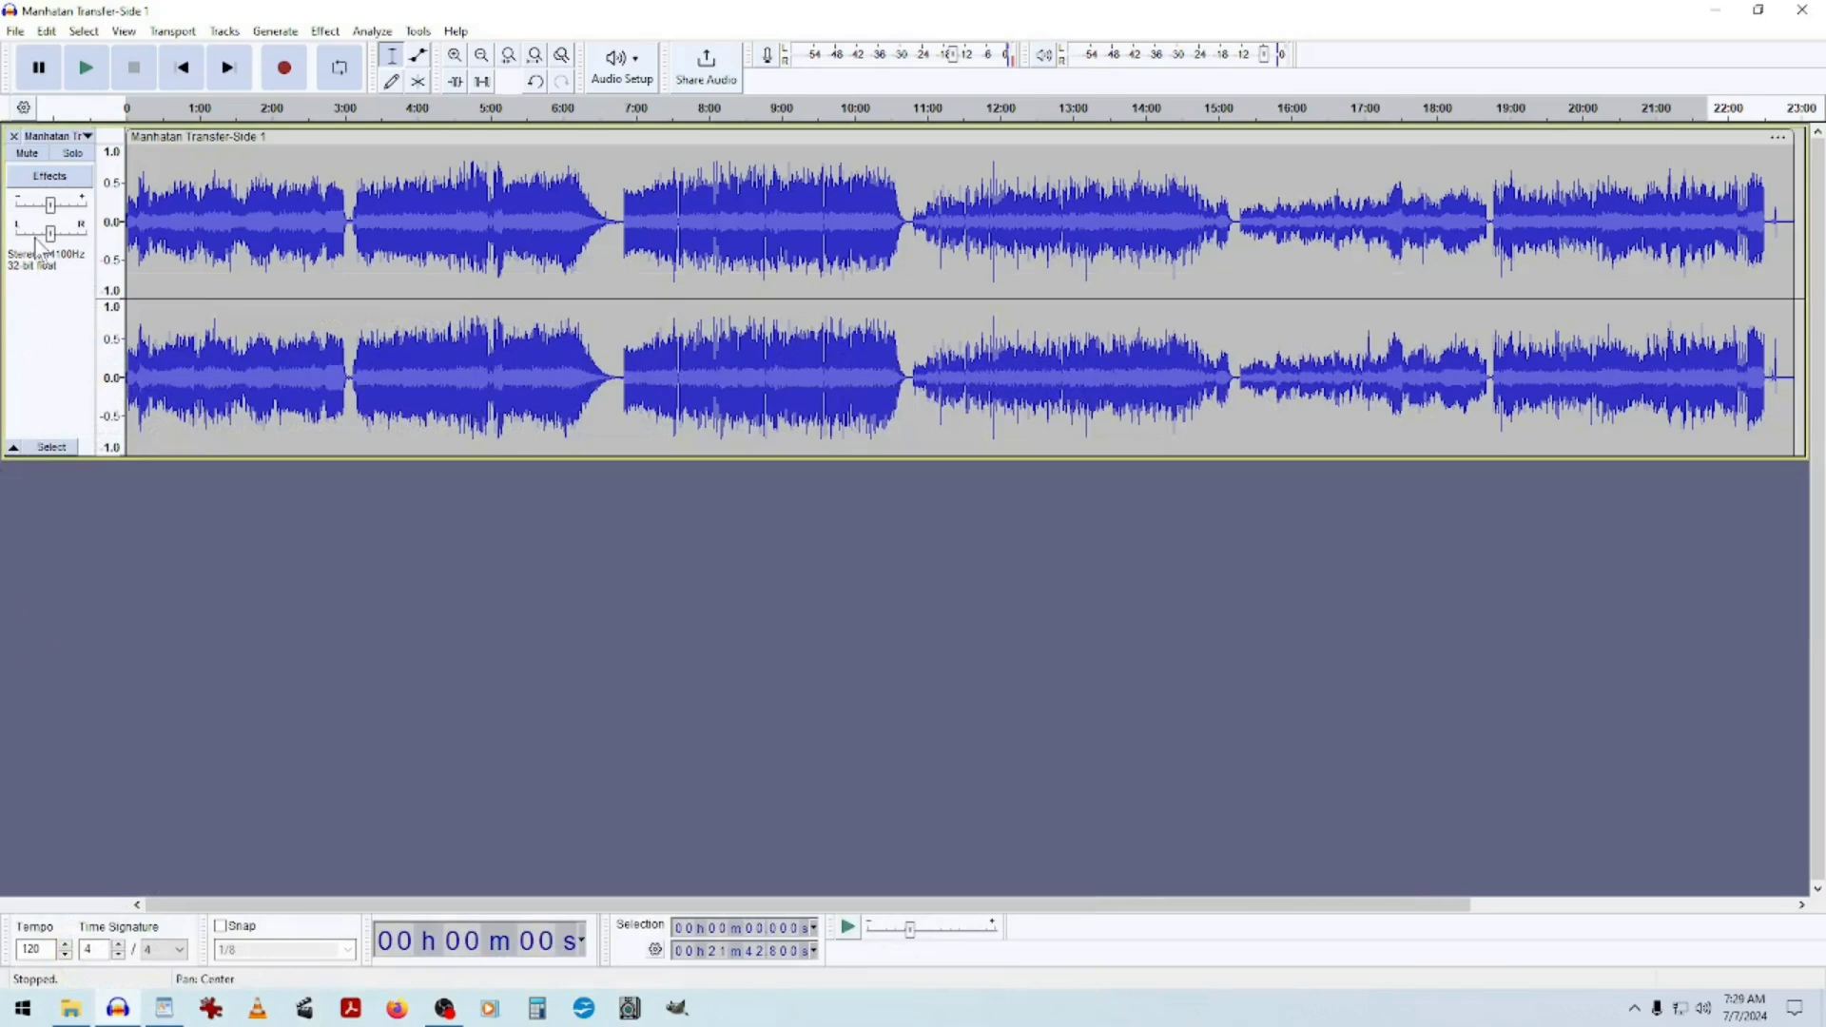
{"action": "left_click", "coordinate": [52, 318]}
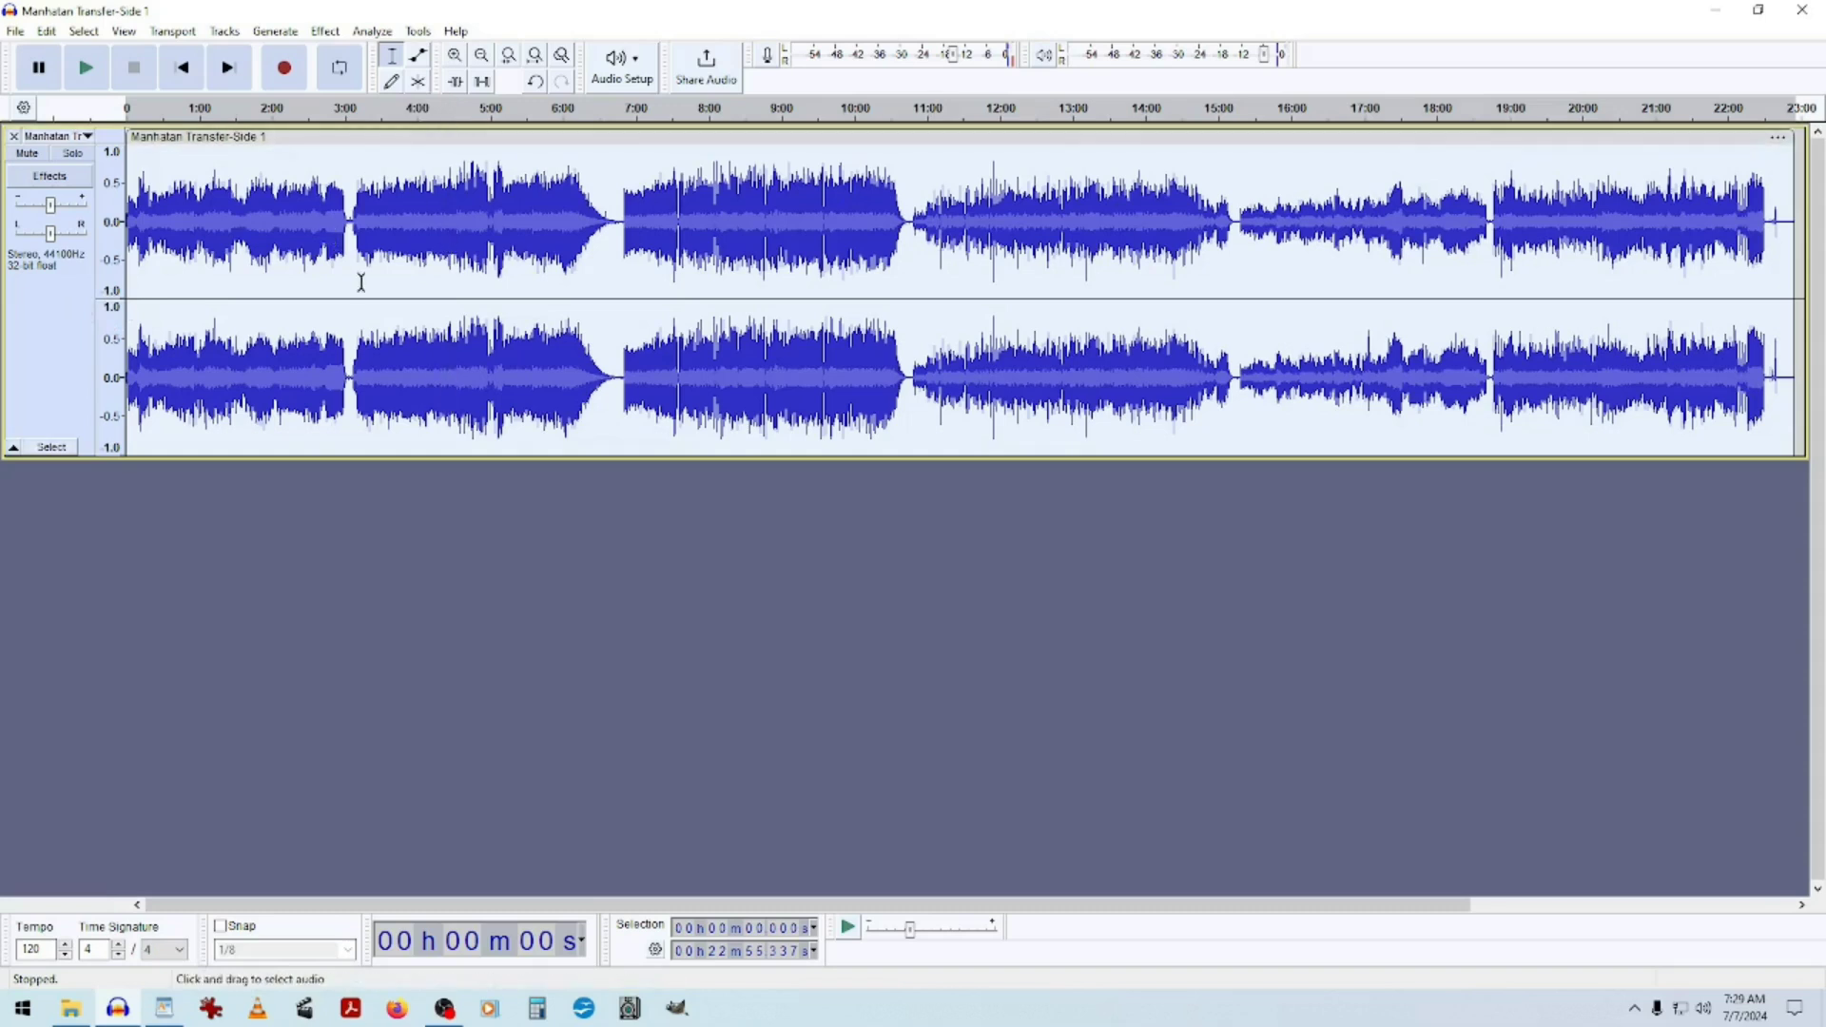
Zoom in and out and scroll along the remaining track's waveform to inspect it.
{"action": "left_click", "coordinate": [456, 60]}
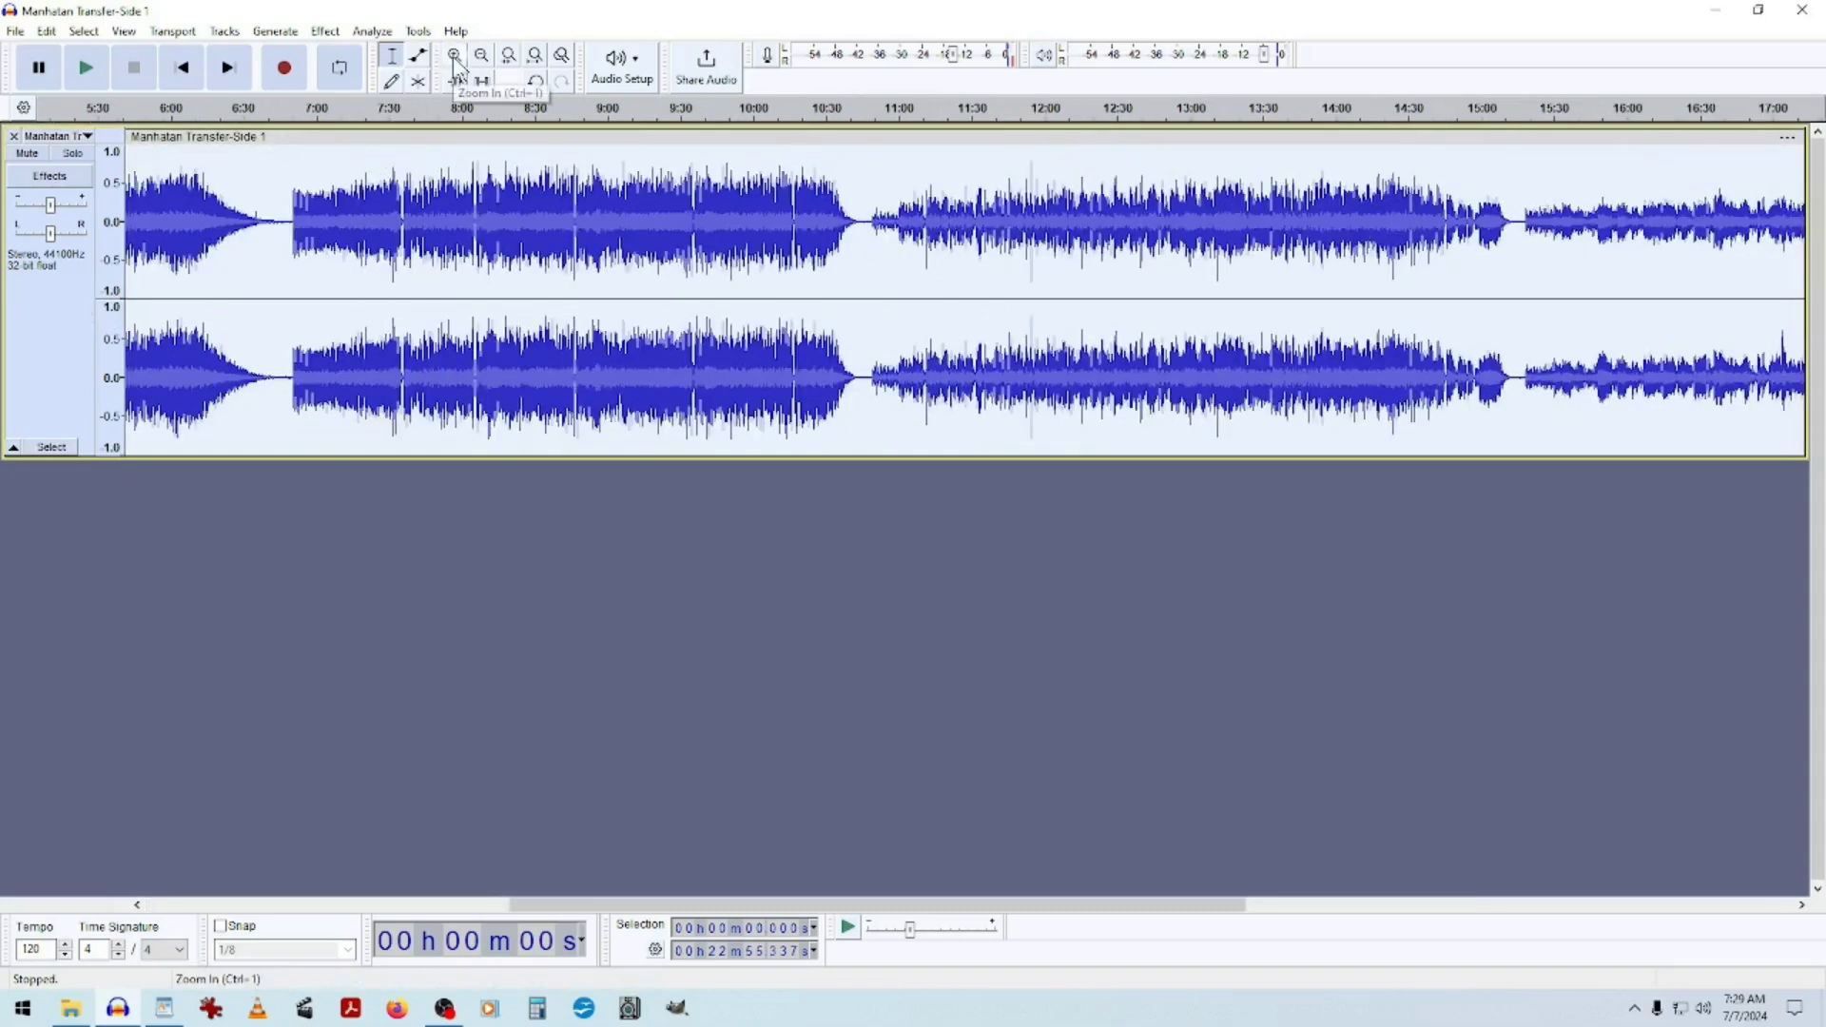
{"action": "left_click", "coordinate": [455, 57]}
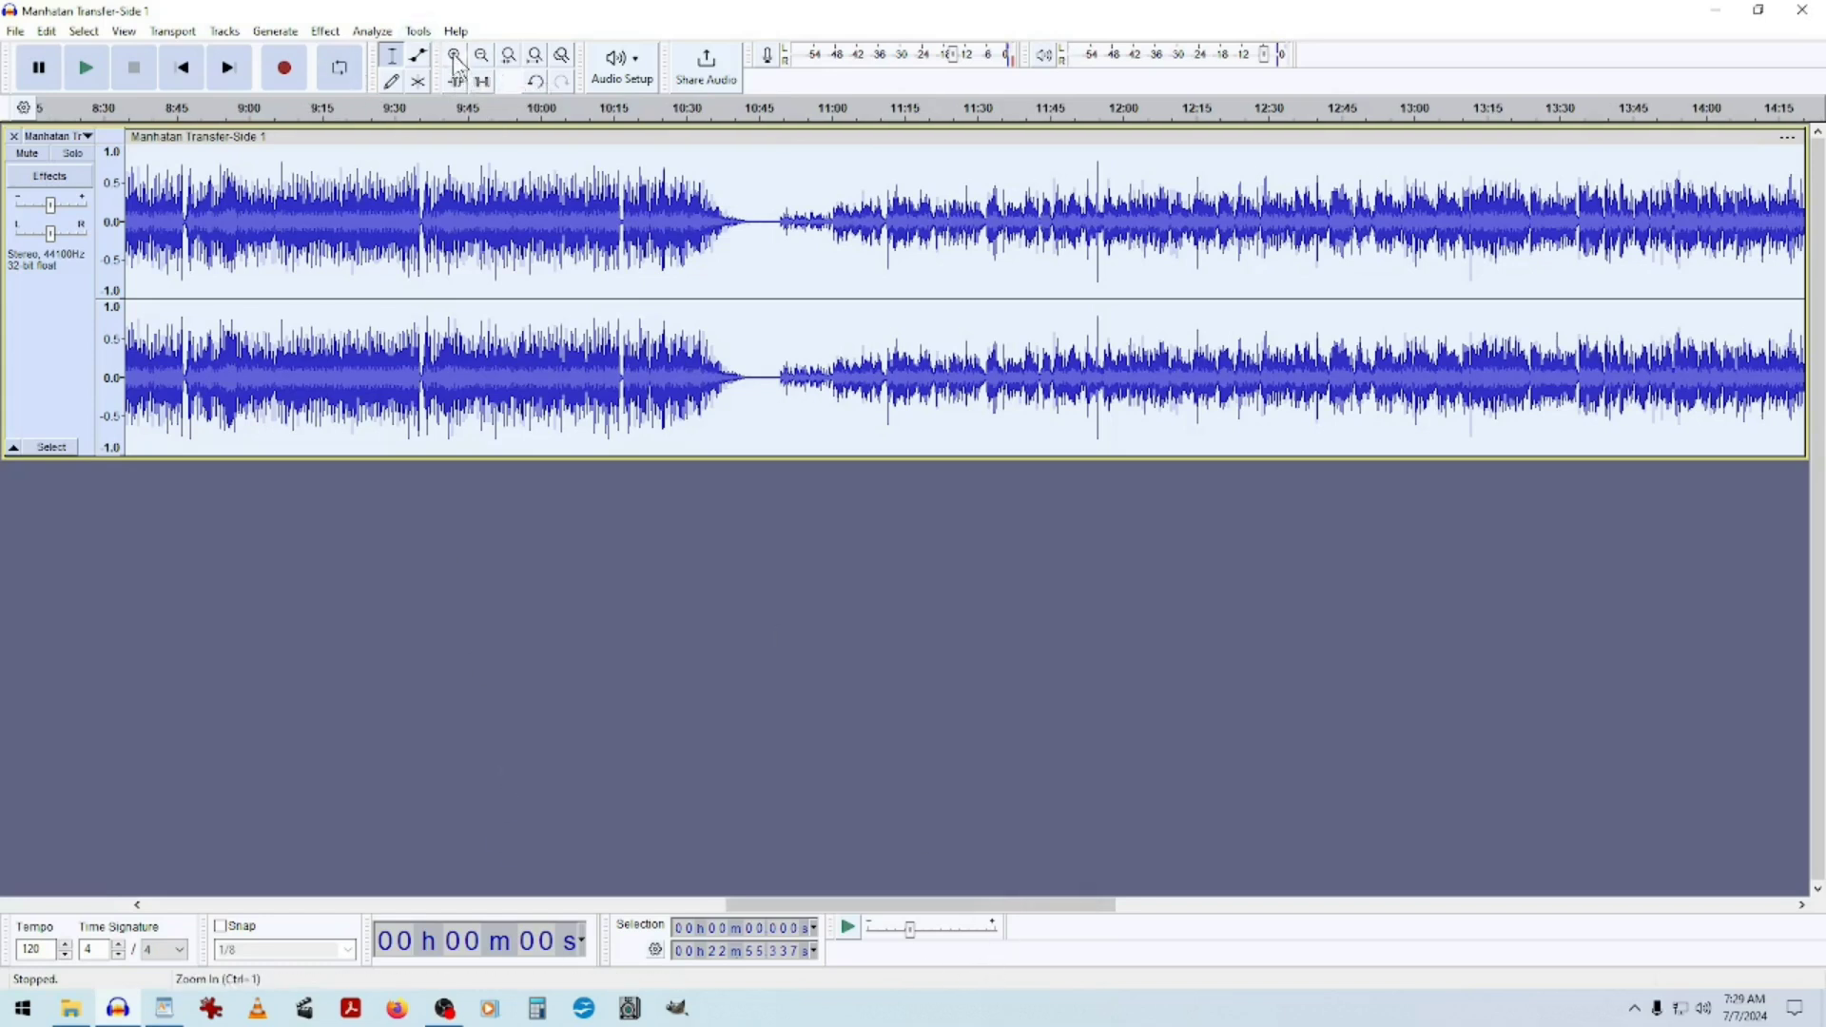
{"action": "left_click", "coordinate": [482, 57]}
{"action": "left_click", "coordinate": [482, 57]}
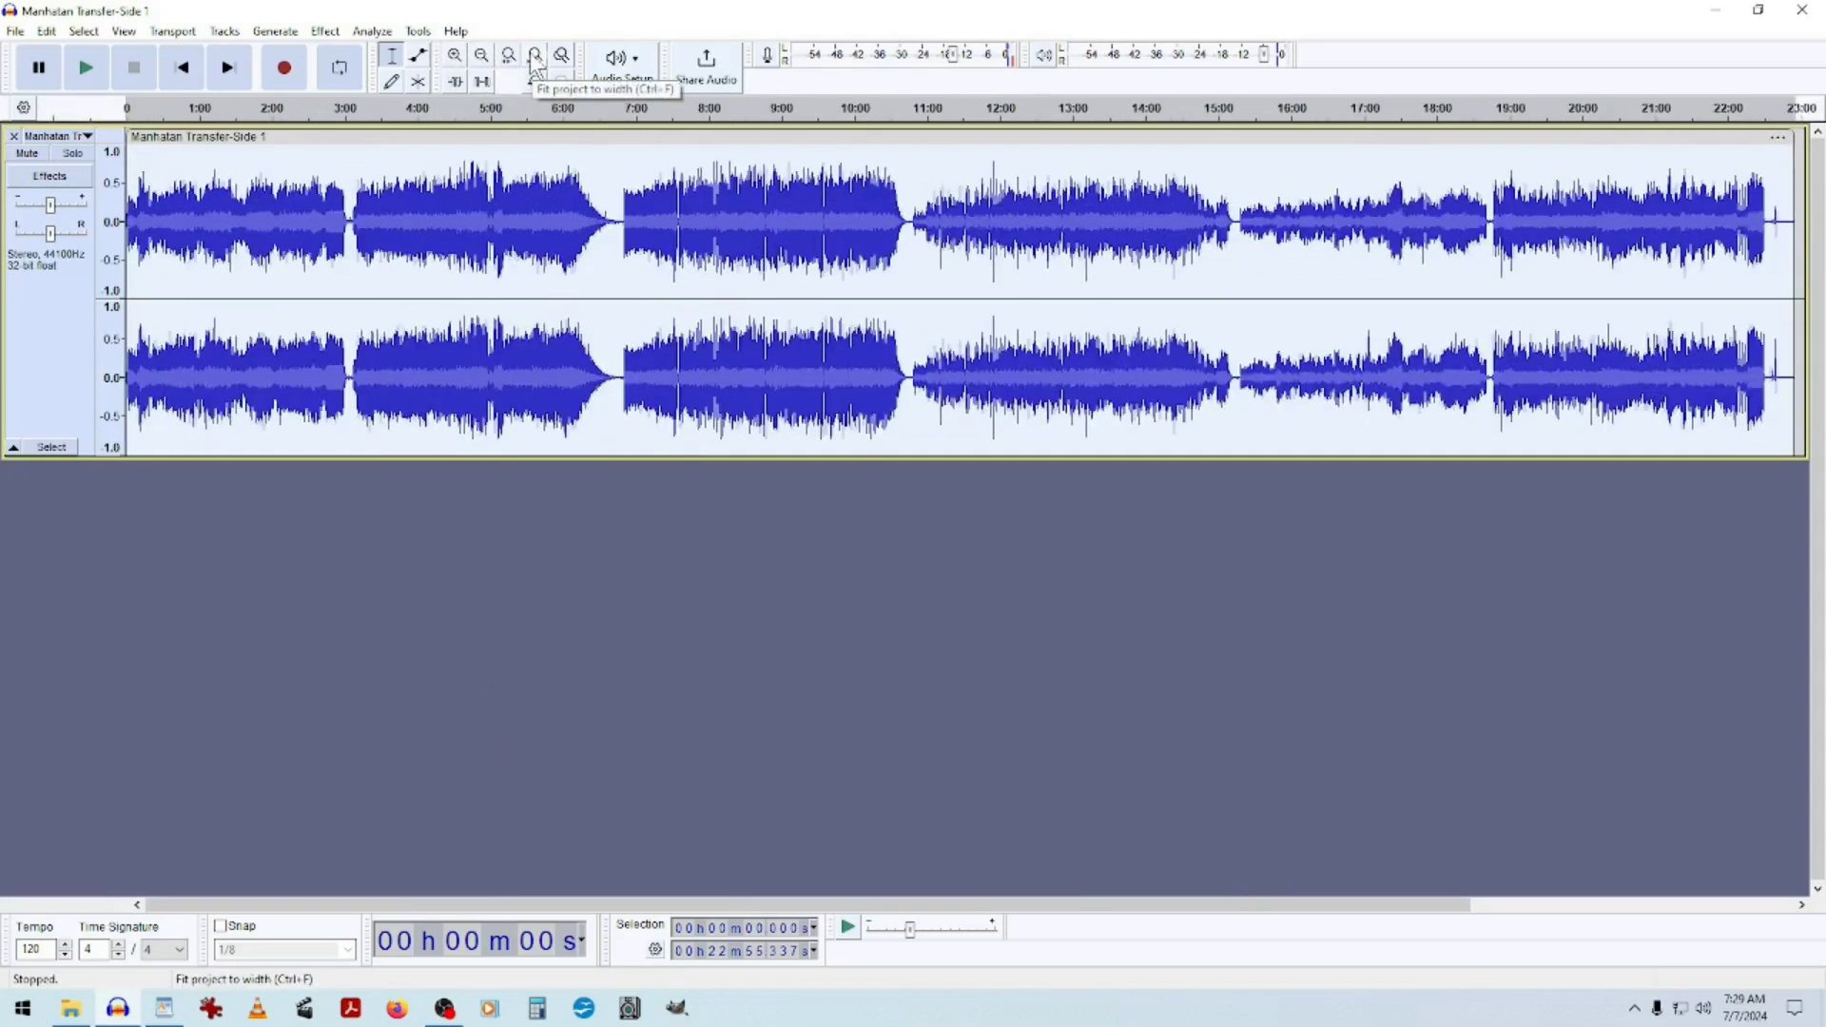
{"action": "left_click", "coordinate": [456, 59]}
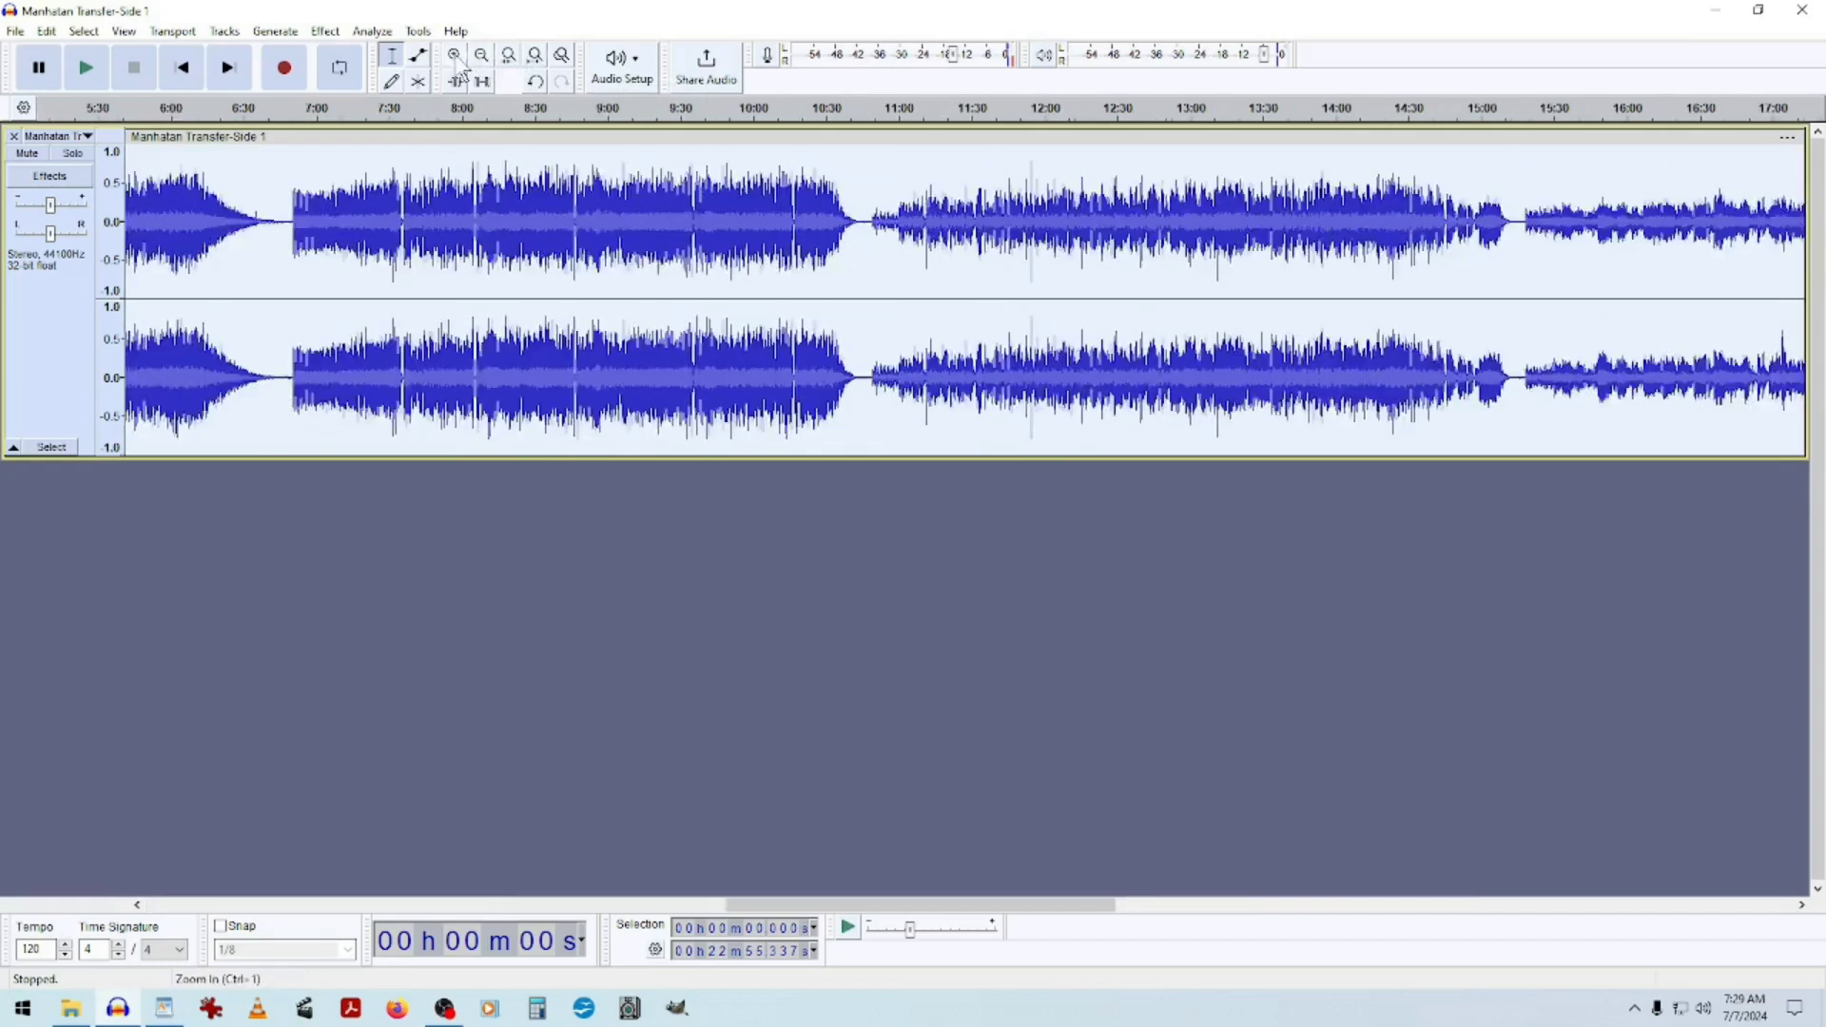
{"action": "left_click", "coordinate": [529, 63]}
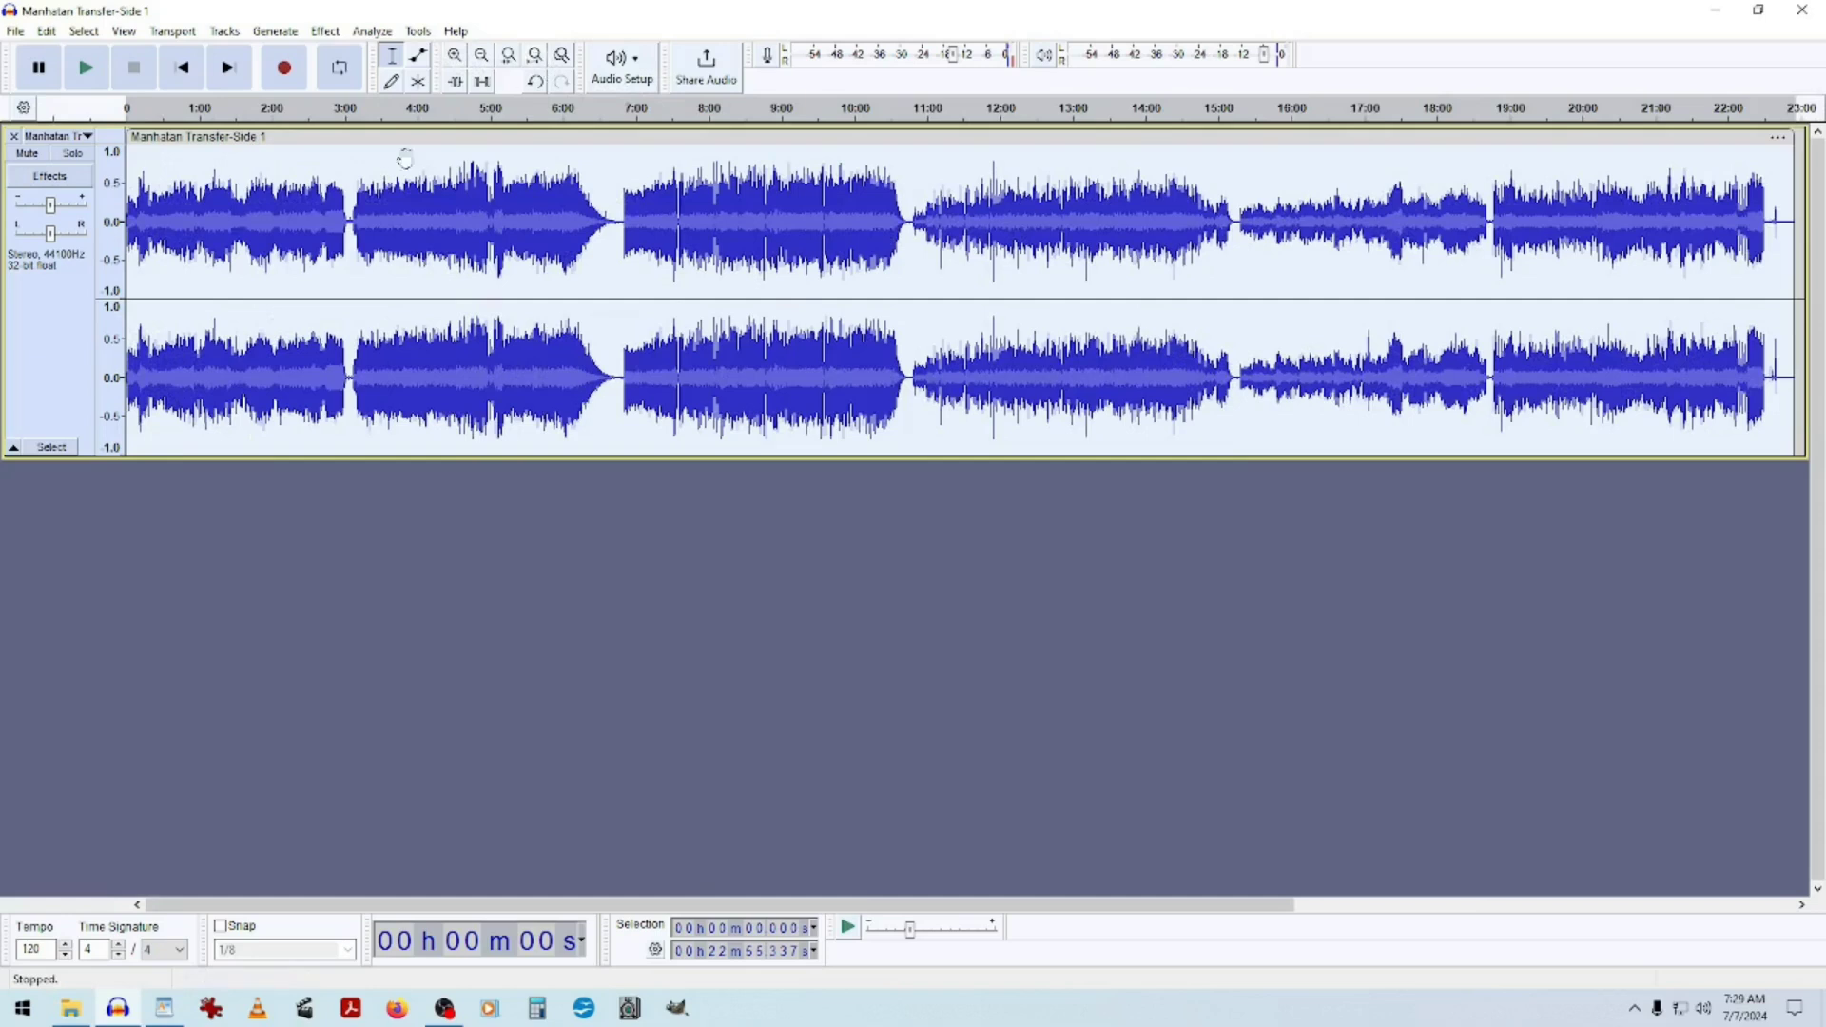
{"action": "left_click", "coordinate": [455, 57]}
{"action": "left_click", "coordinate": [456, 57]}
{"action": "left_click", "coordinate": [456, 57]}
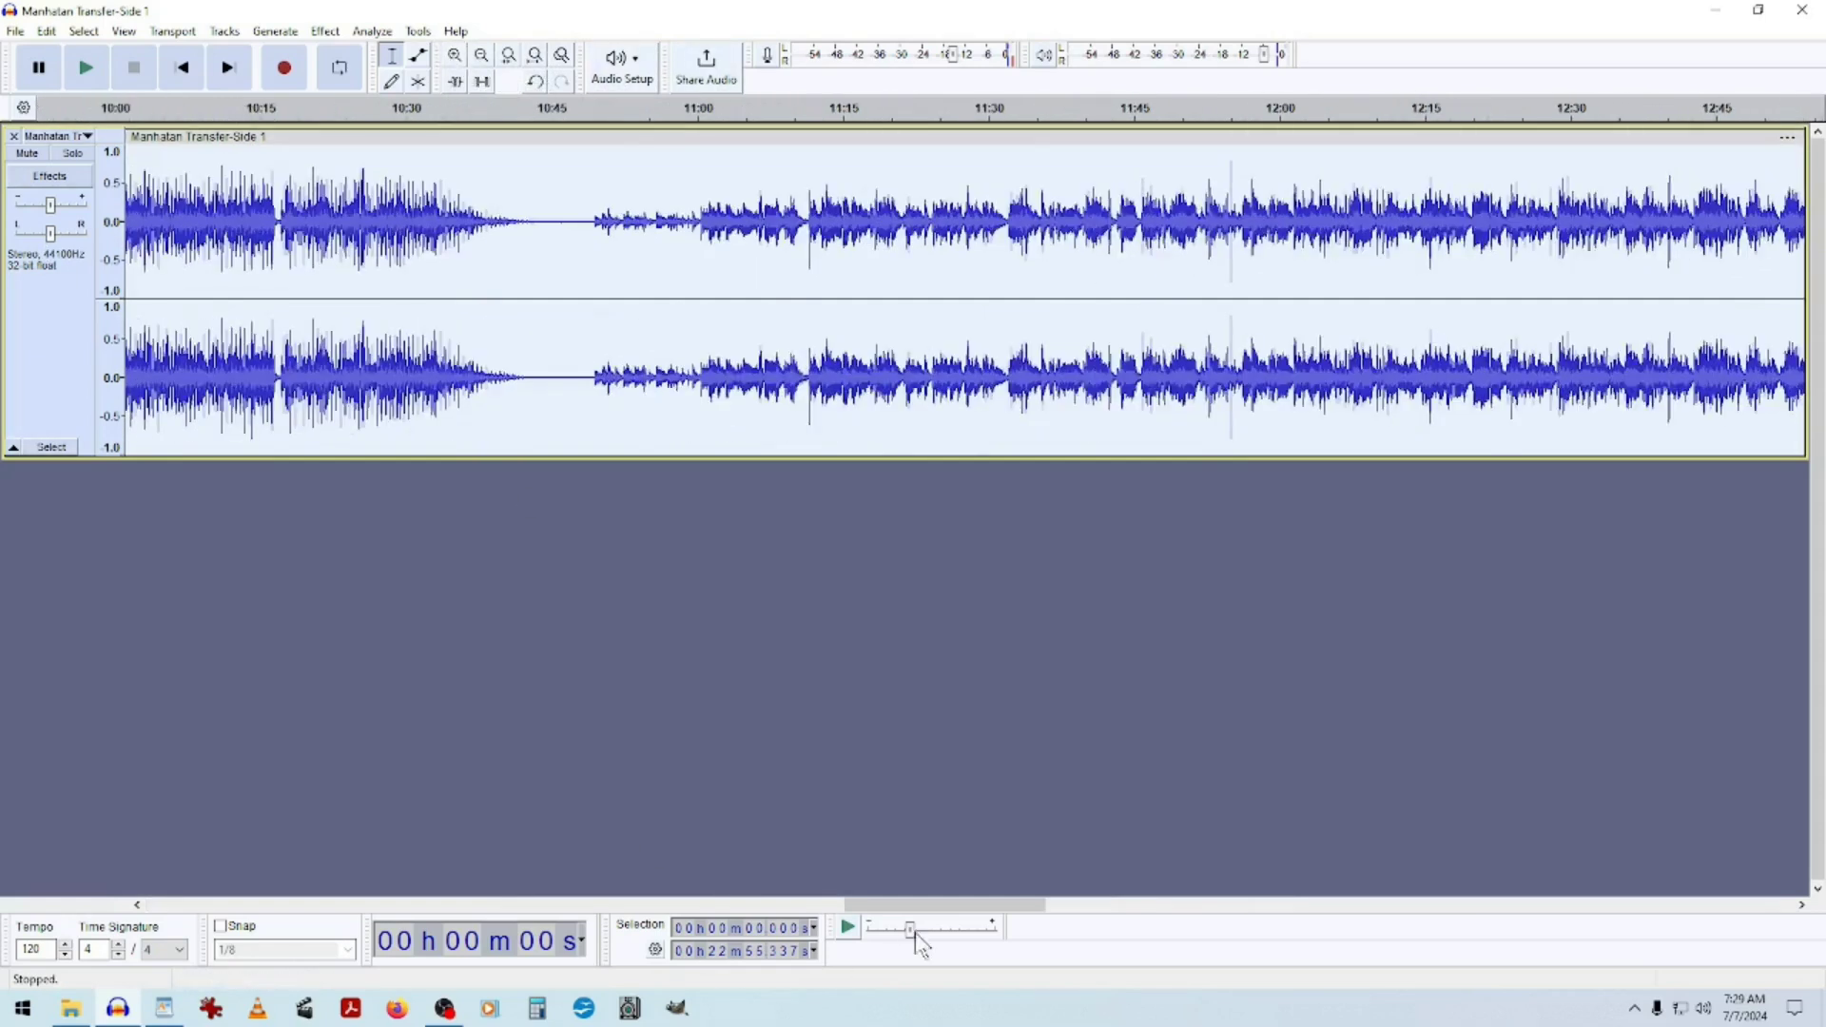
{"action": "left_click_drag", "start_coordinate": [948, 909], "coordinate": [202, 911]}
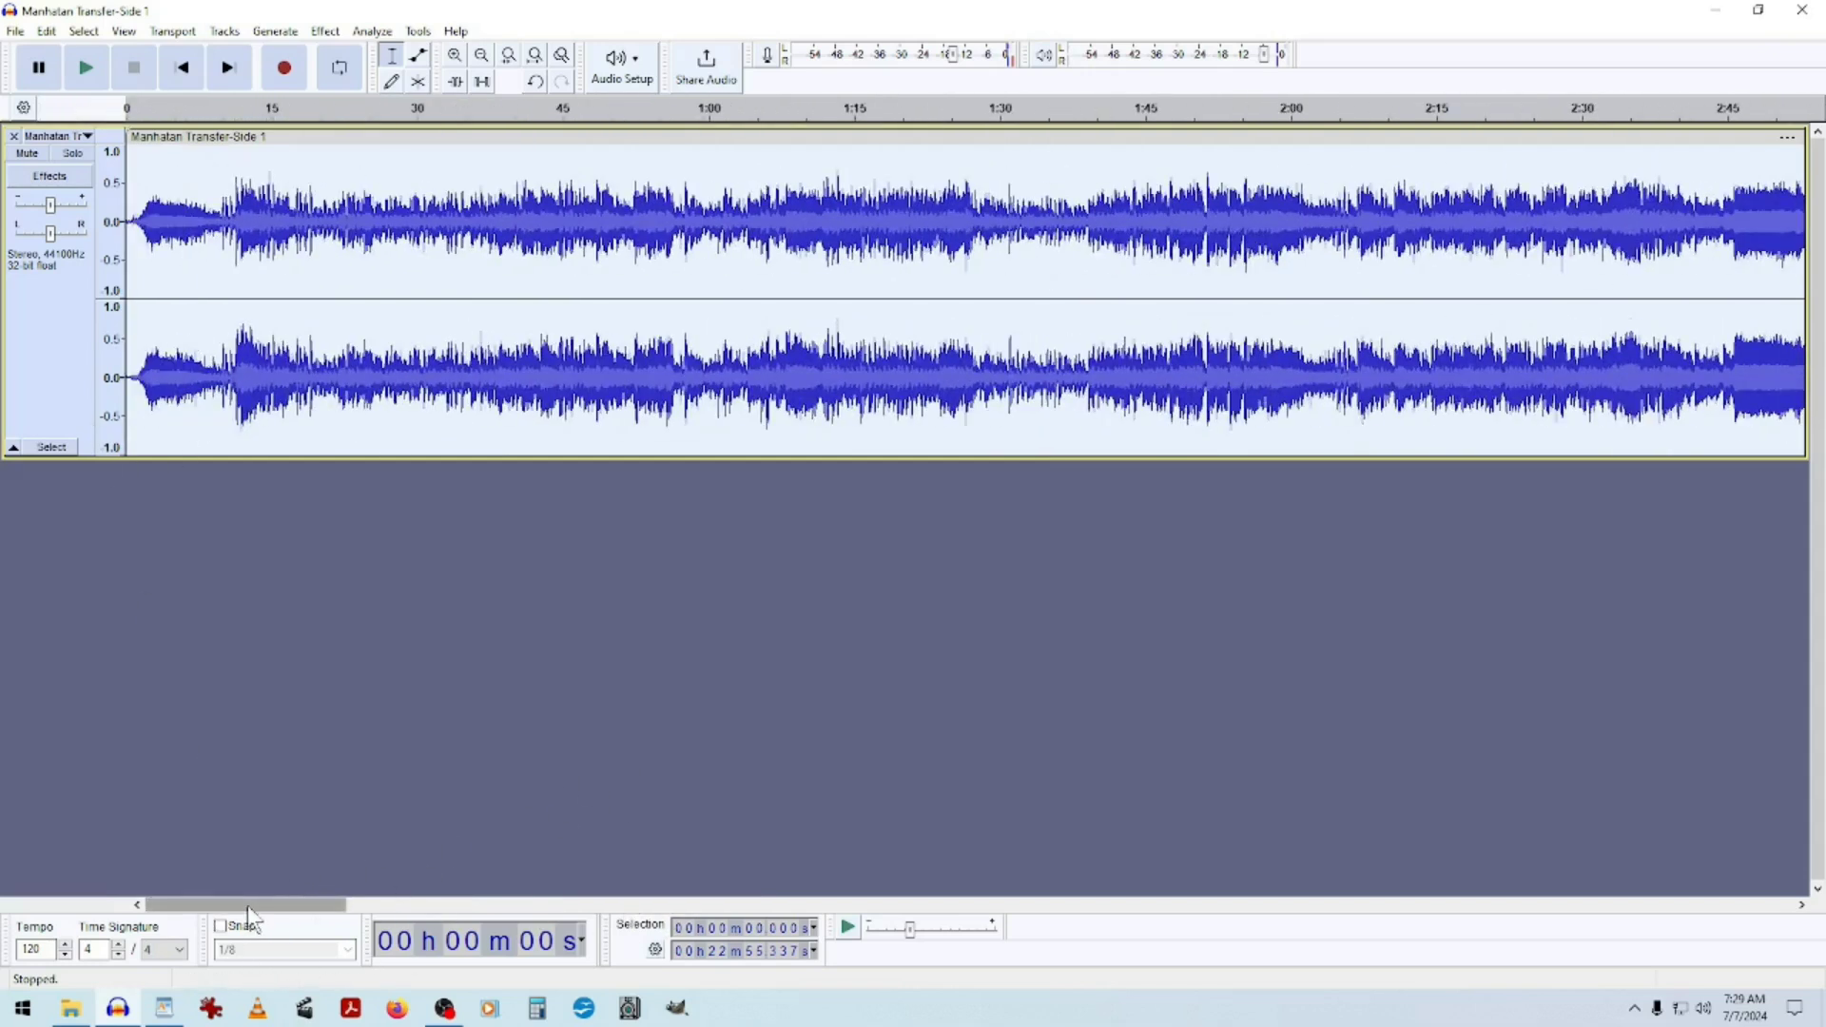
Jump to the track's end and start, then play it from the beginning.
{"action": "left_click", "coordinate": [228, 70]}
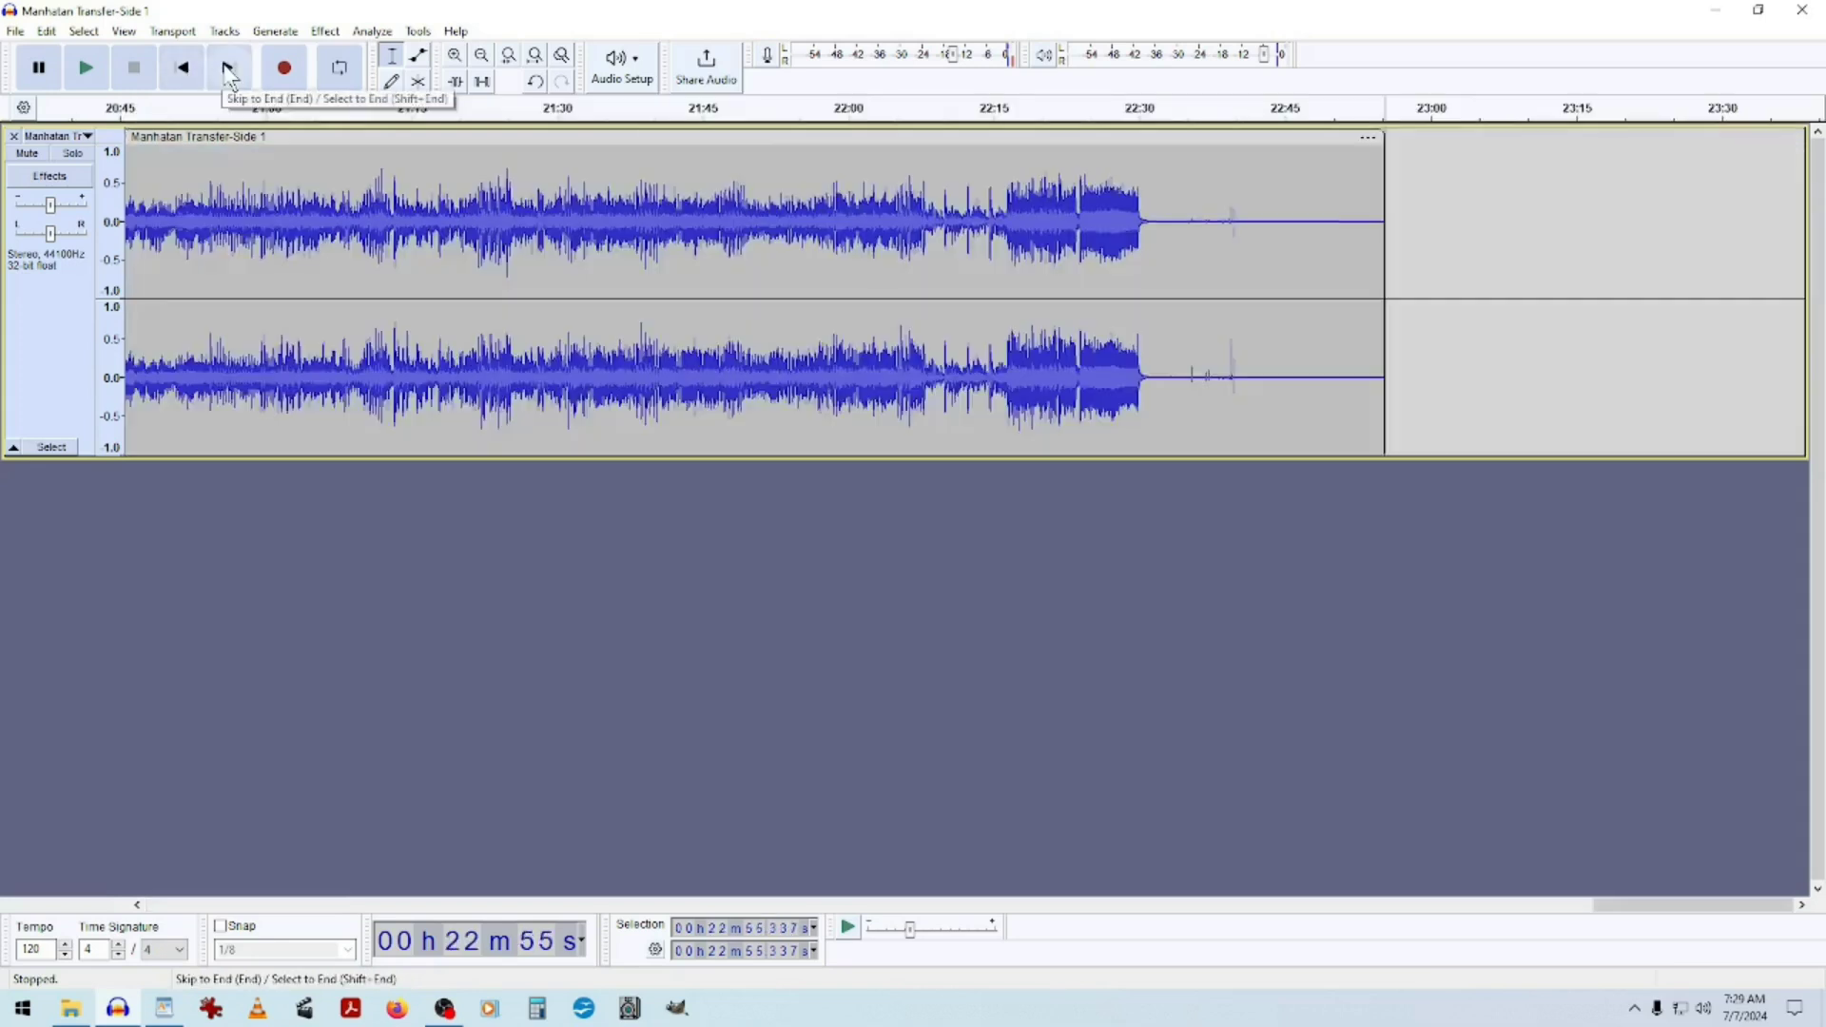
{"action": "left_click", "coordinate": [181, 71]}
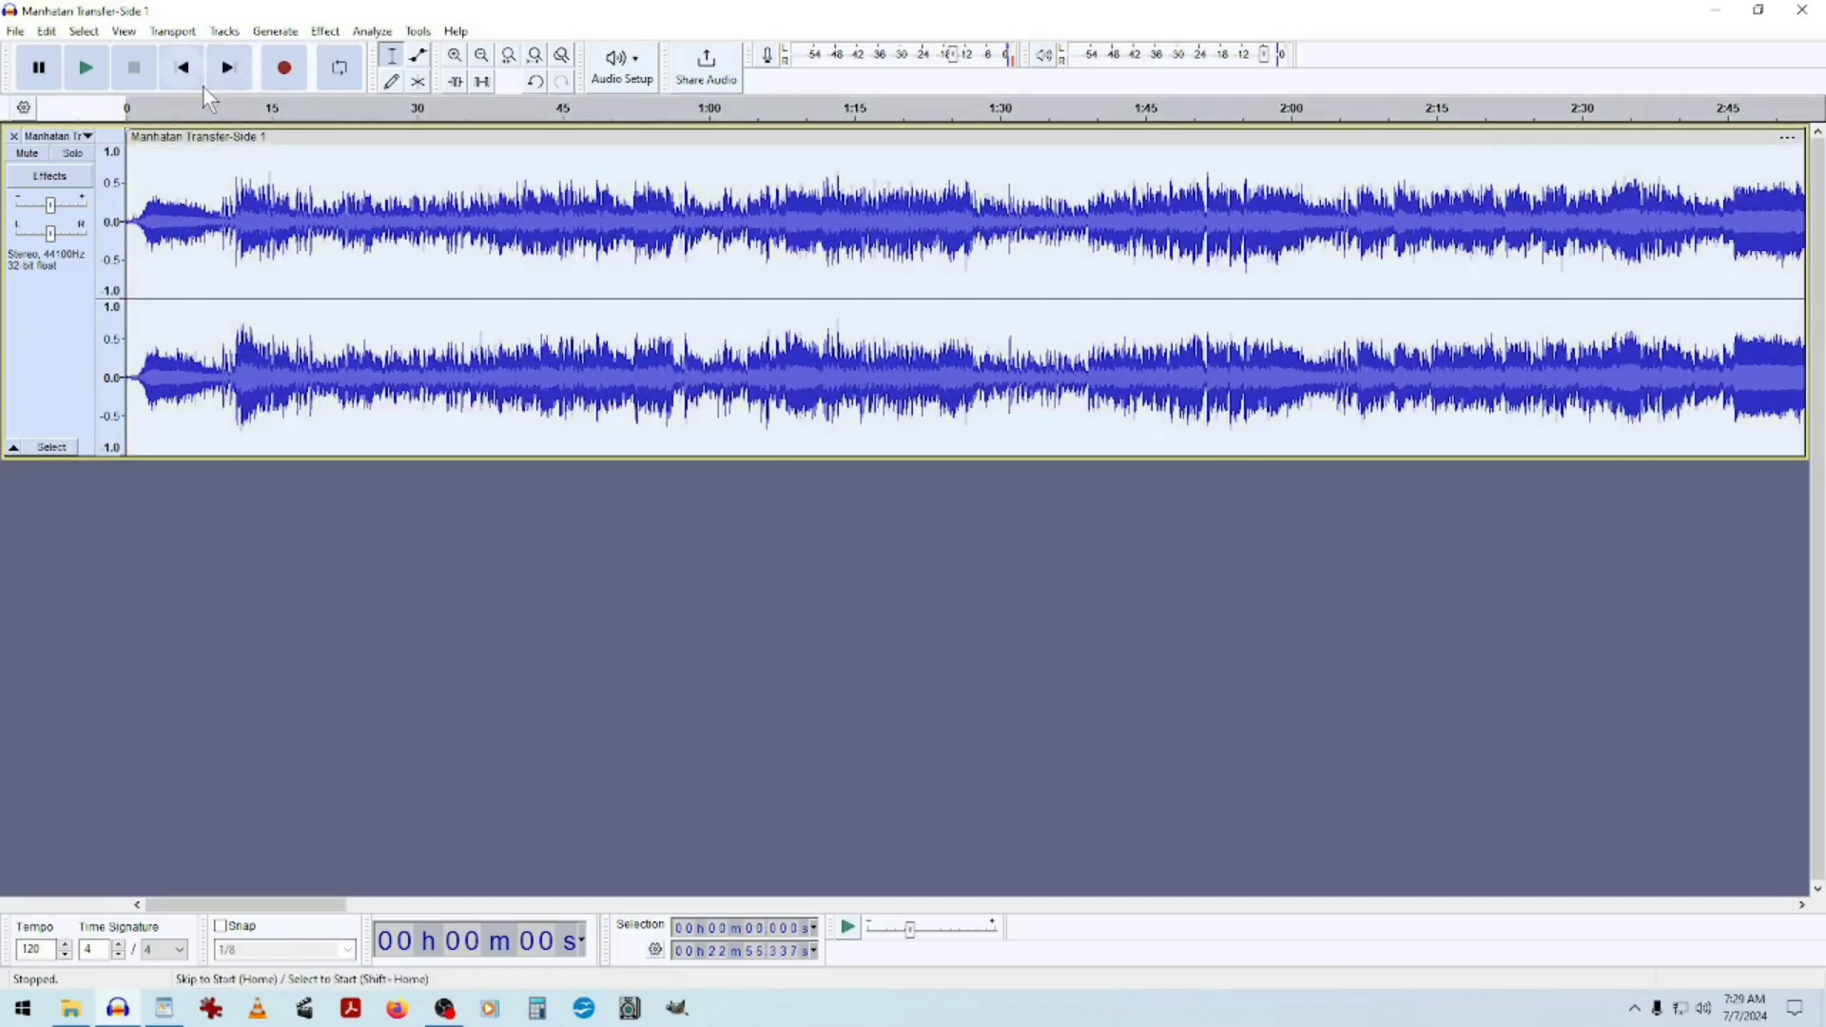
{"action": "left_click", "coordinate": [86, 68]}
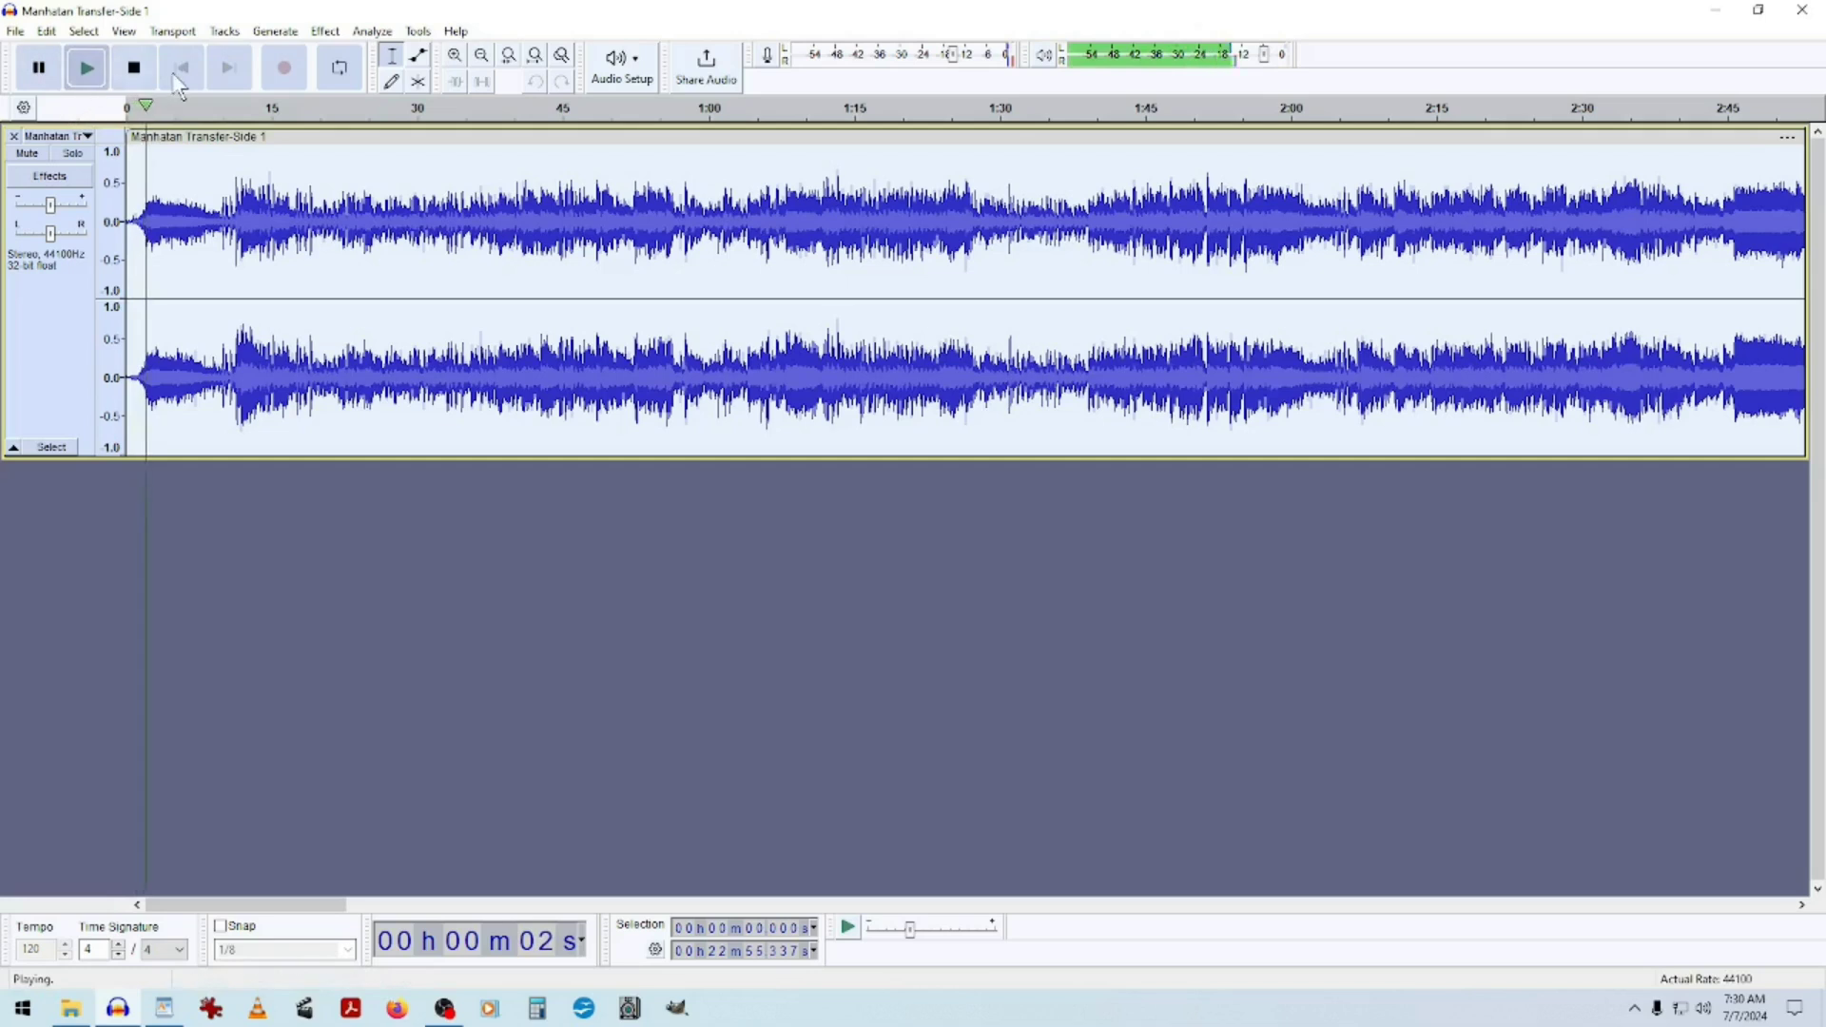
{"action": "left_click", "coordinate": [131, 68]}
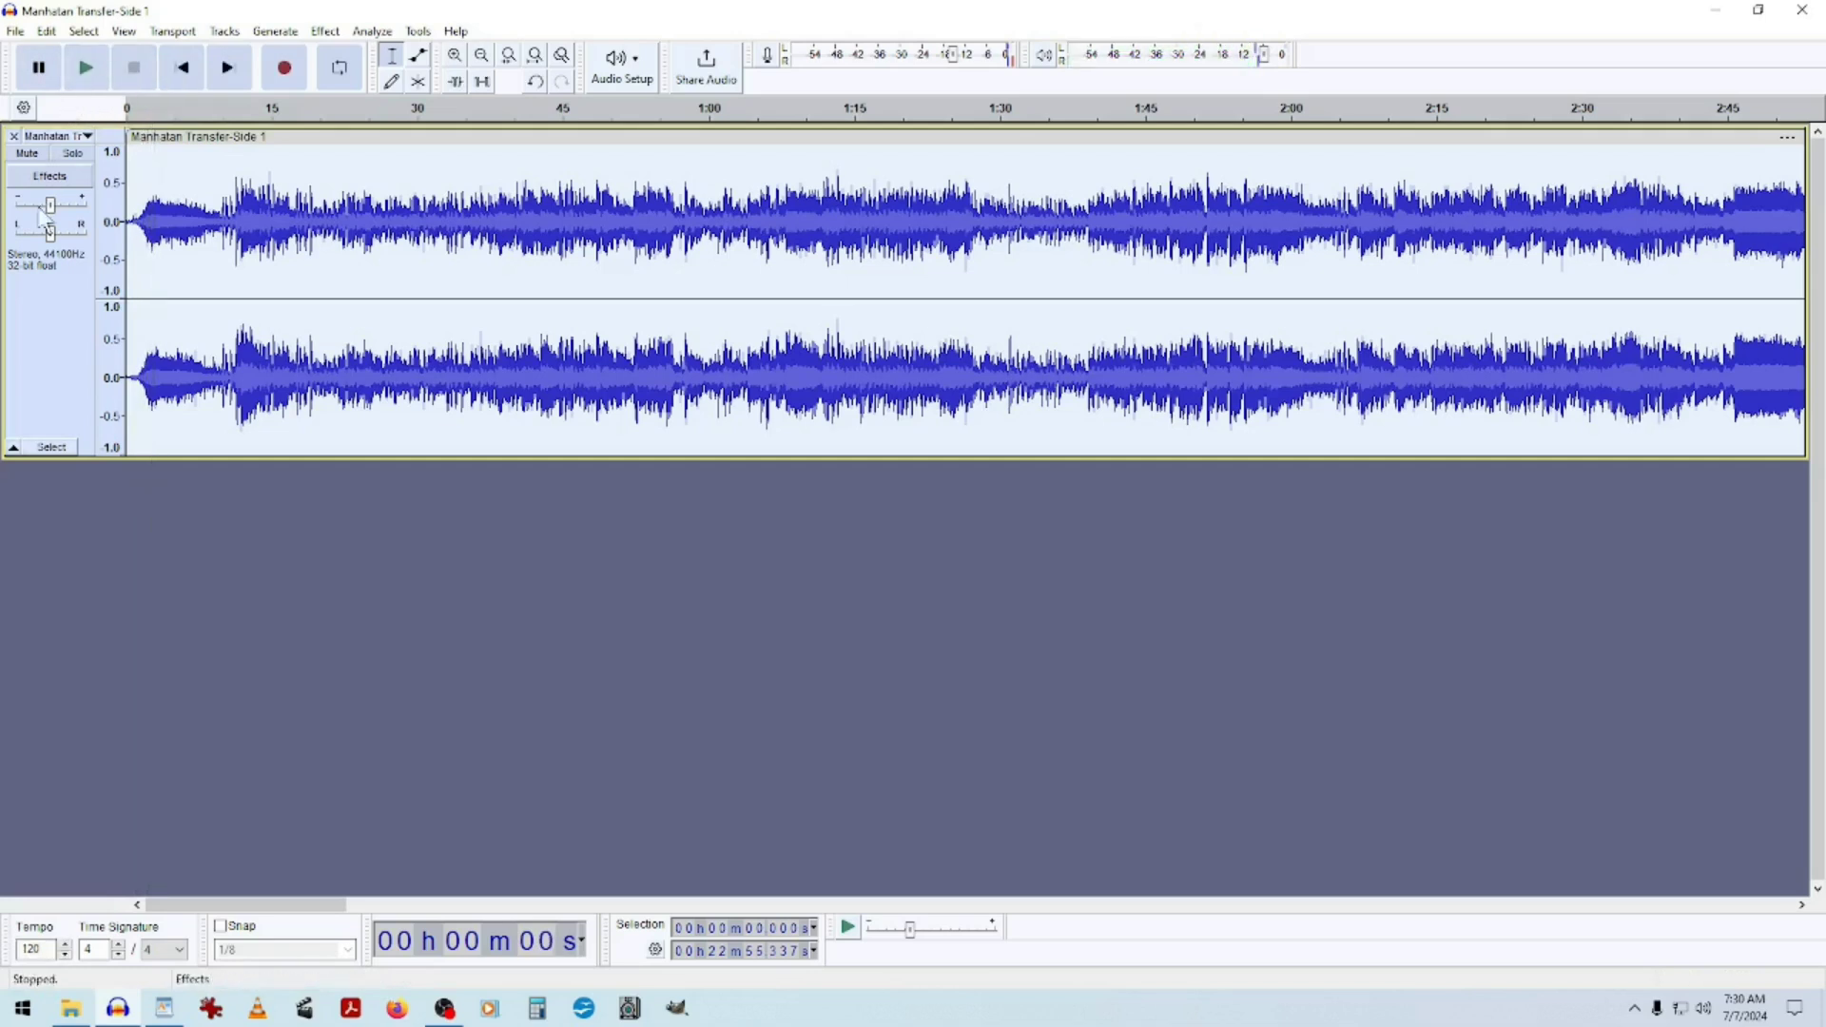
{"action": "left_click", "coordinate": [89, 66]}
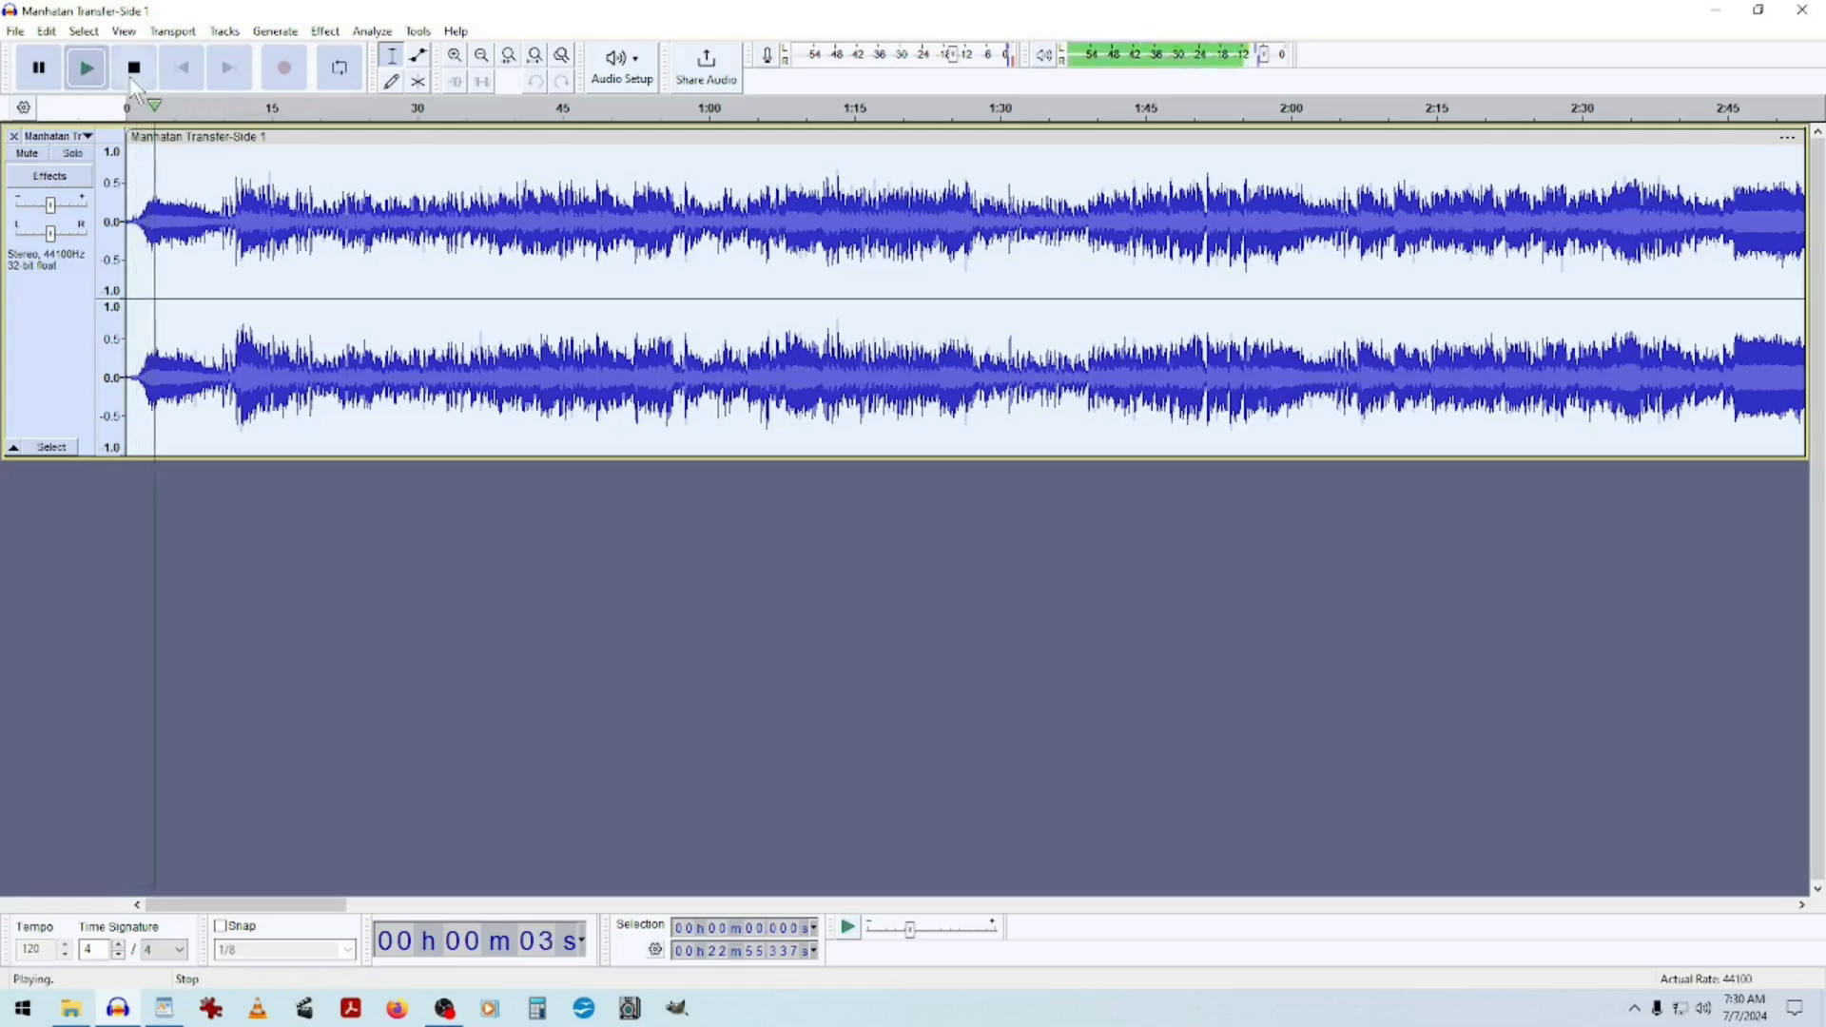
Restart playback of the track from its beginning and zoom in on its opening seconds to listen.
{"action": "left_click", "coordinate": [131, 80]}
{"action": "left_click", "coordinate": [84, 74]}
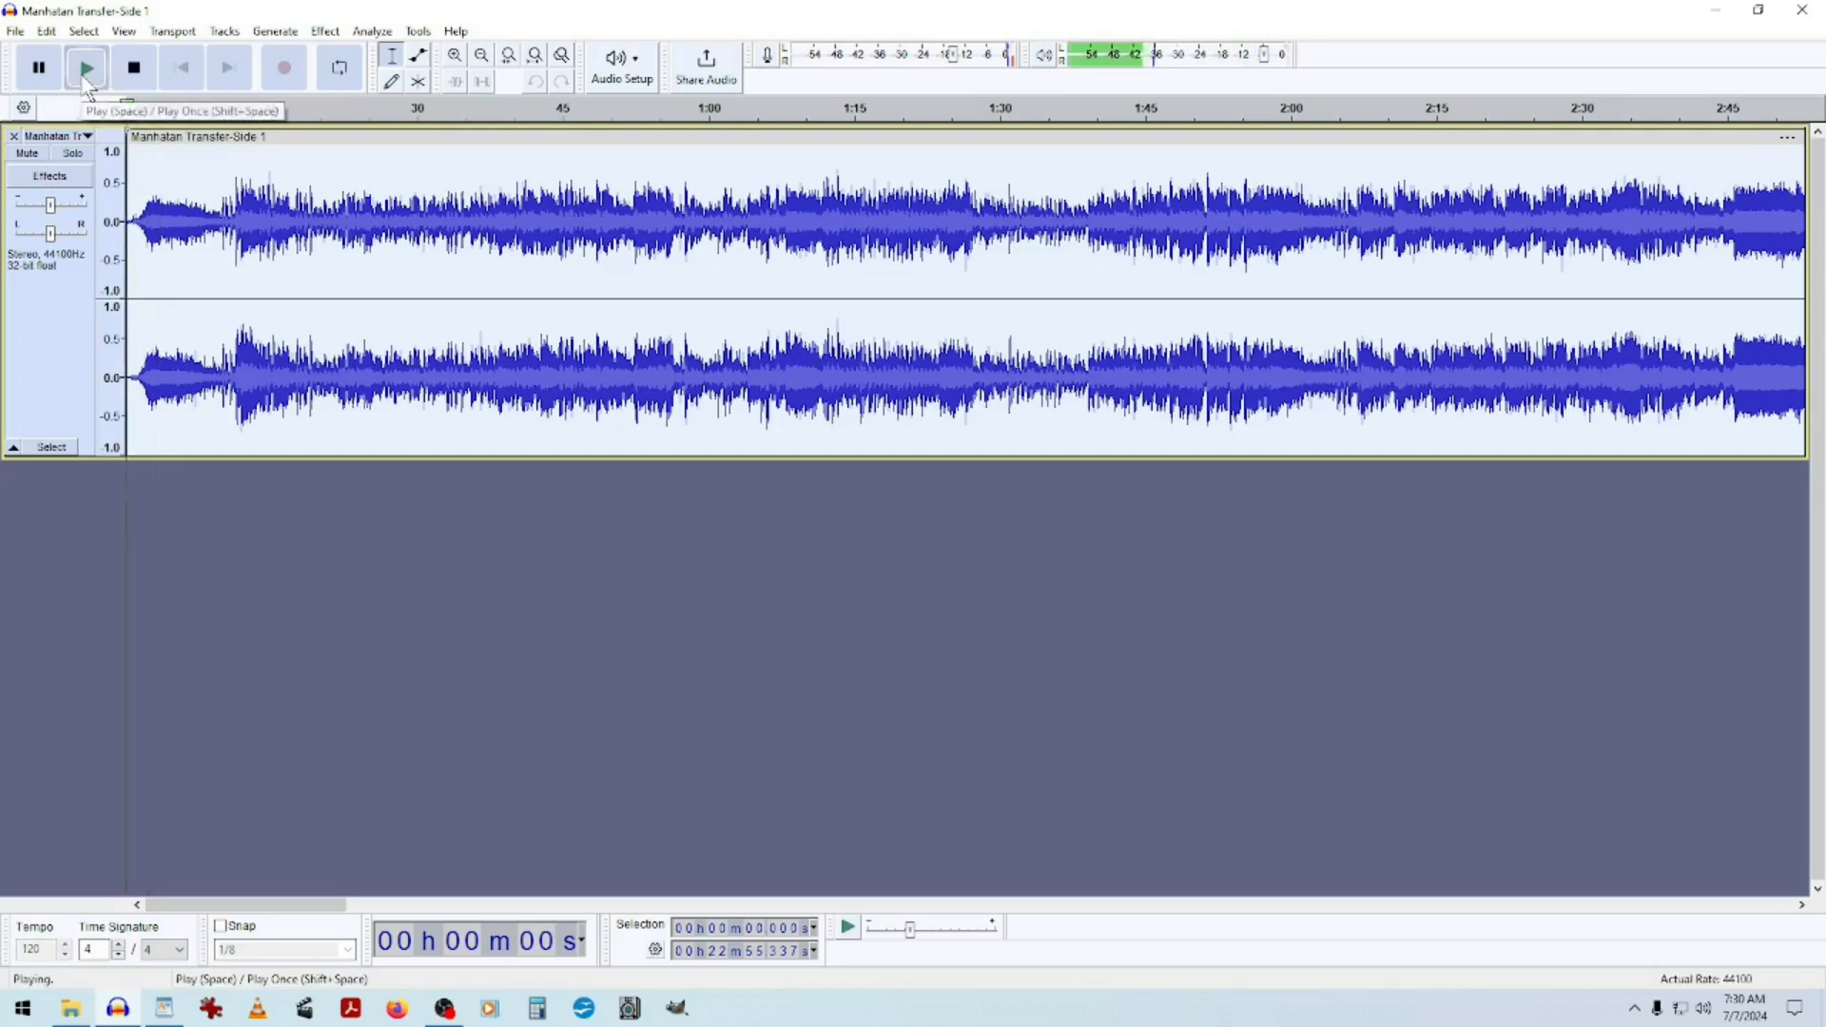
{"action": "left_click", "coordinate": [136, 68]}
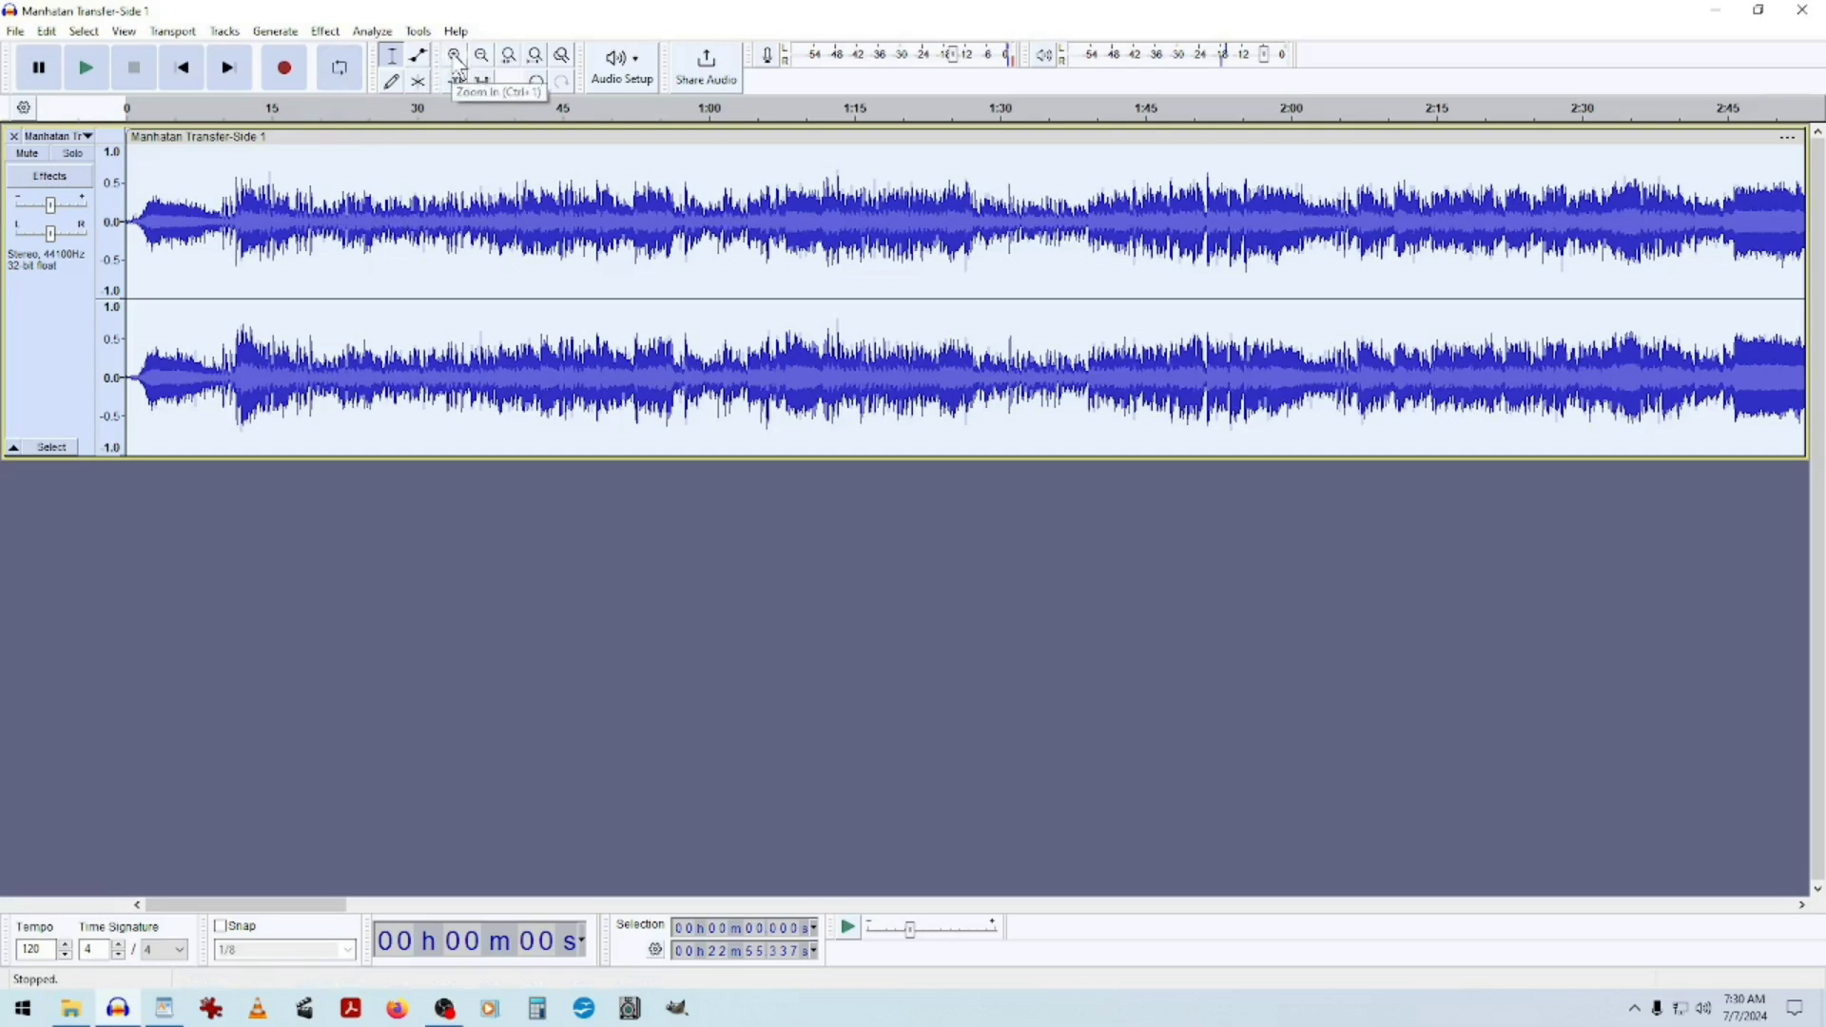
{"action": "left_click", "coordinate": [182, 68]}
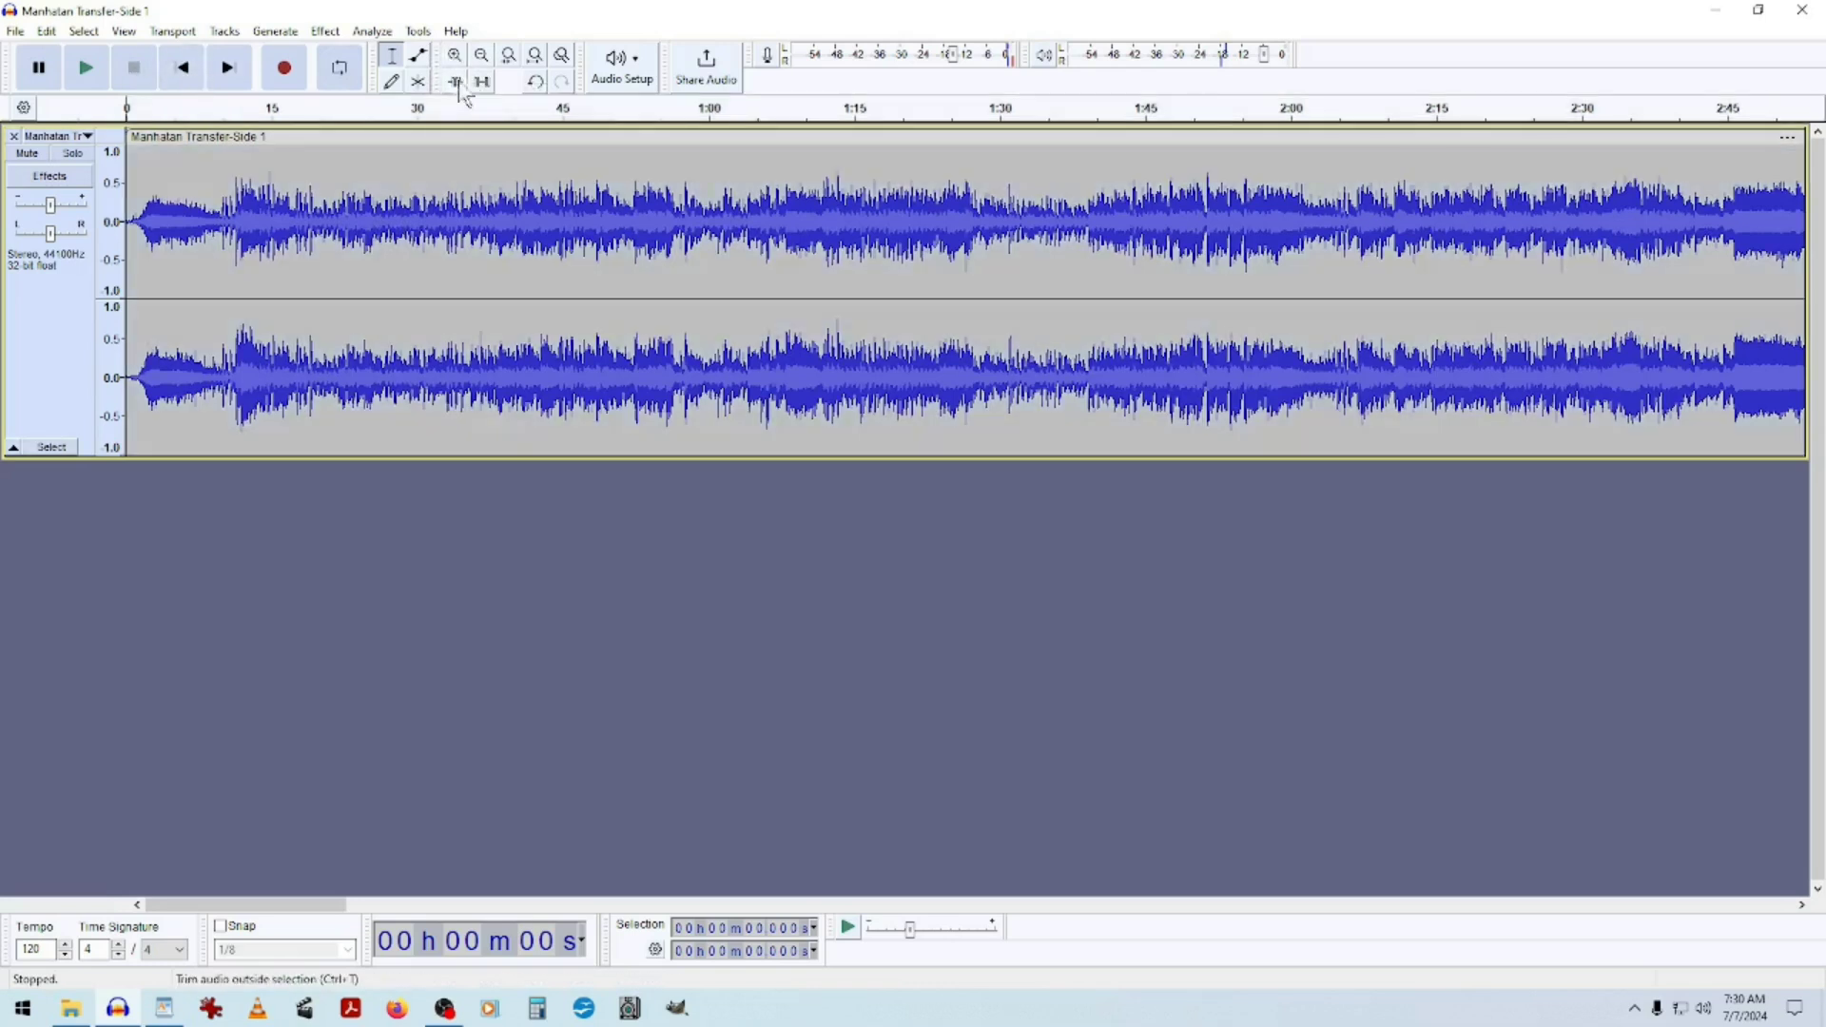
{"action": "left_click", "coordinate": [454, 55]}
{"action": "left_click", "coordinate": [454, 55]}
{"action": "left_click", "coordinate": [454, 55]}
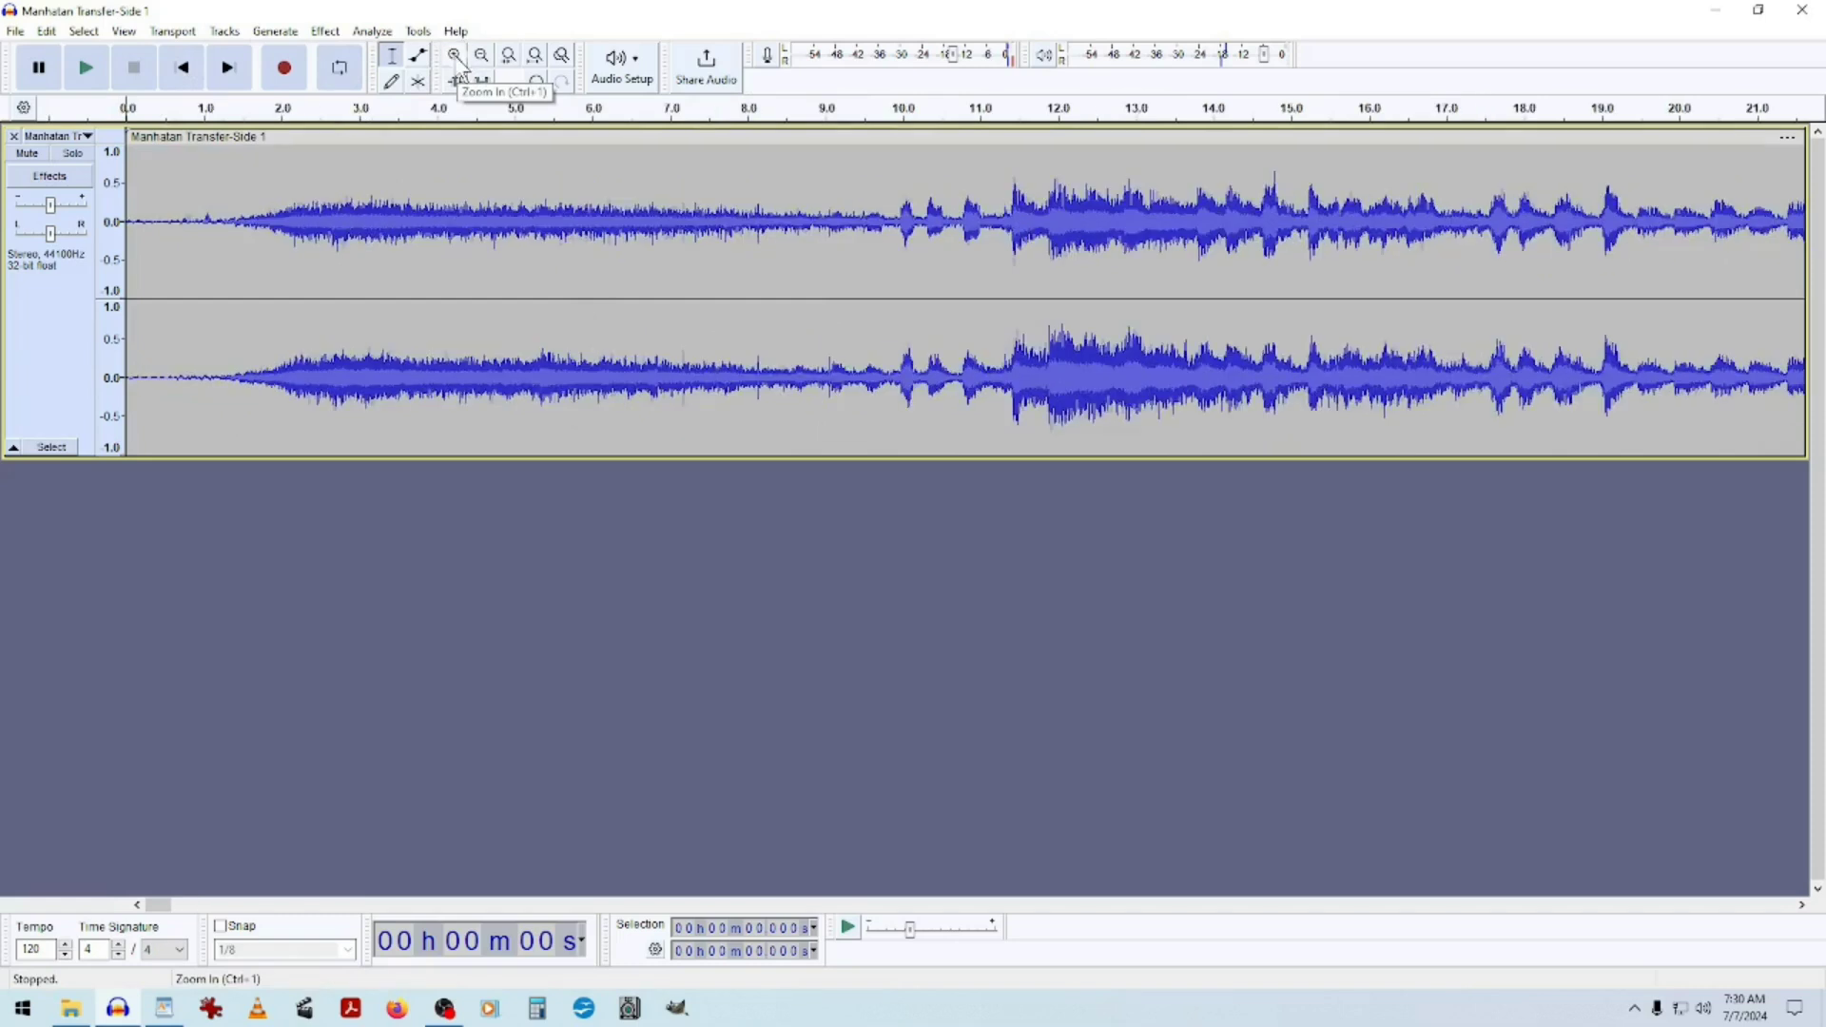
{"action": "left_click", "coordinate": [454, 55]}
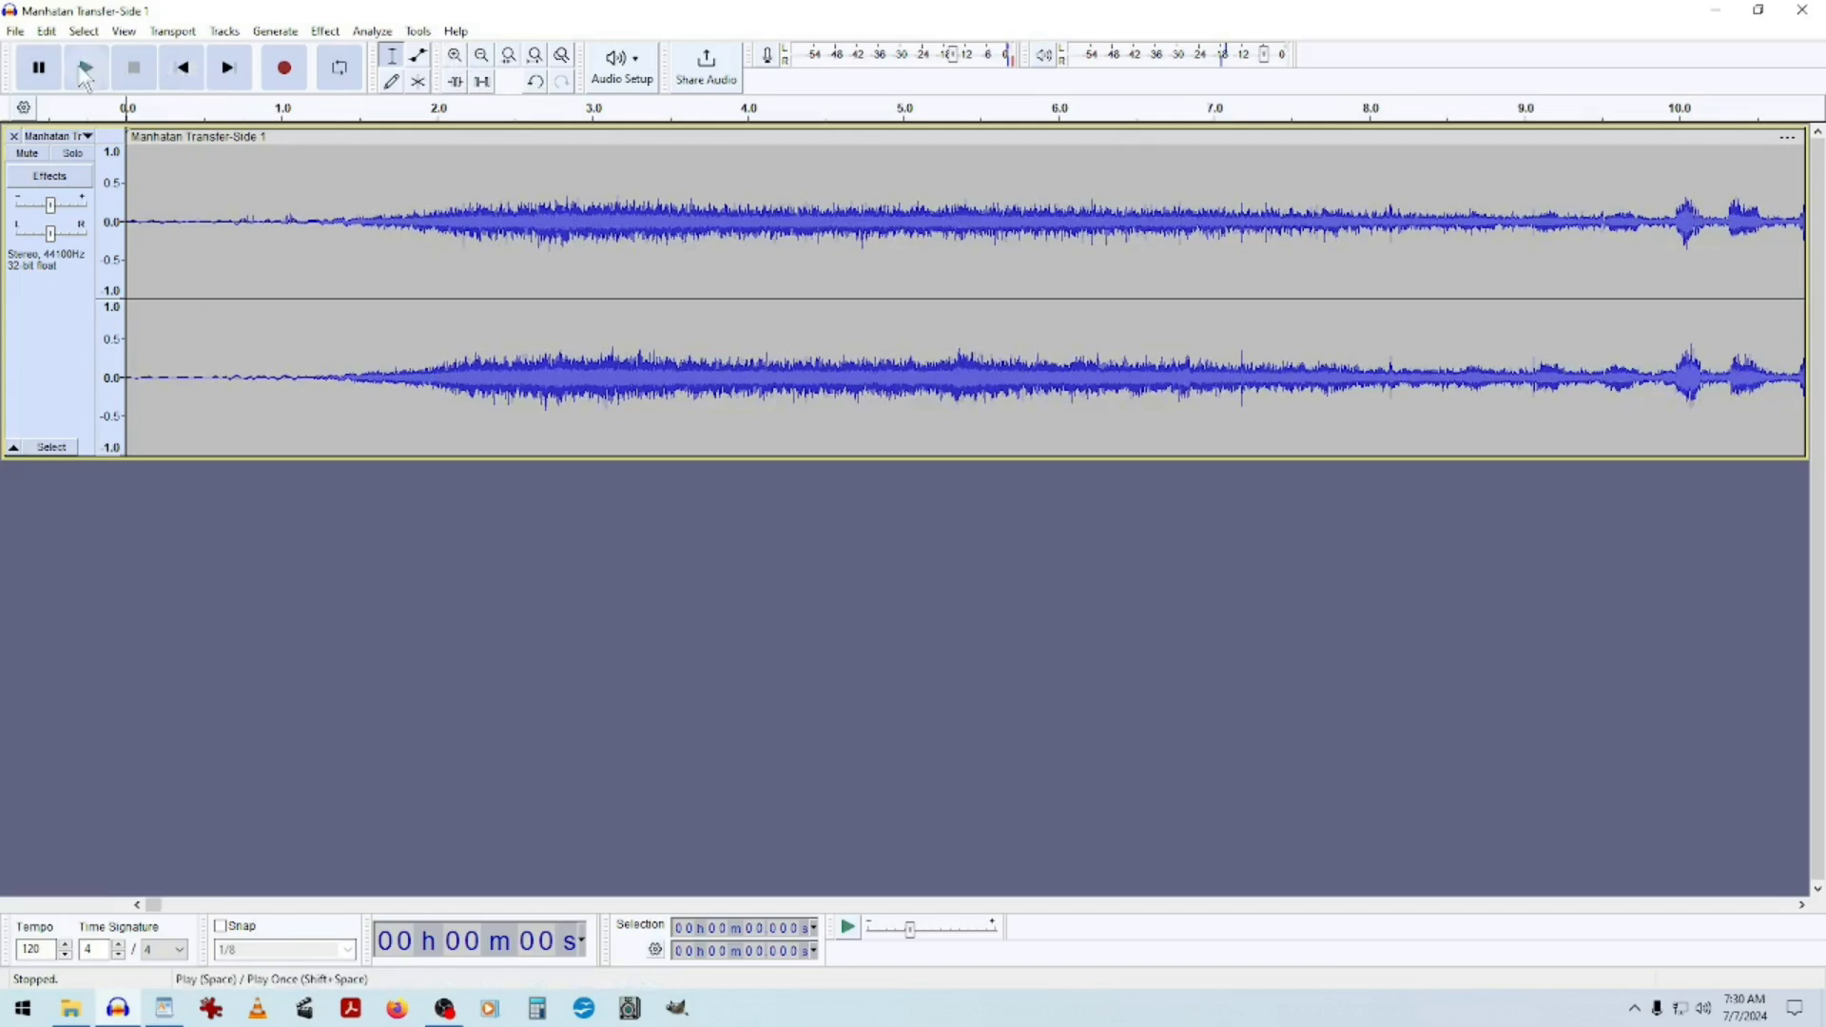
{"action": "left_click", "coordinate": [84, 68]}
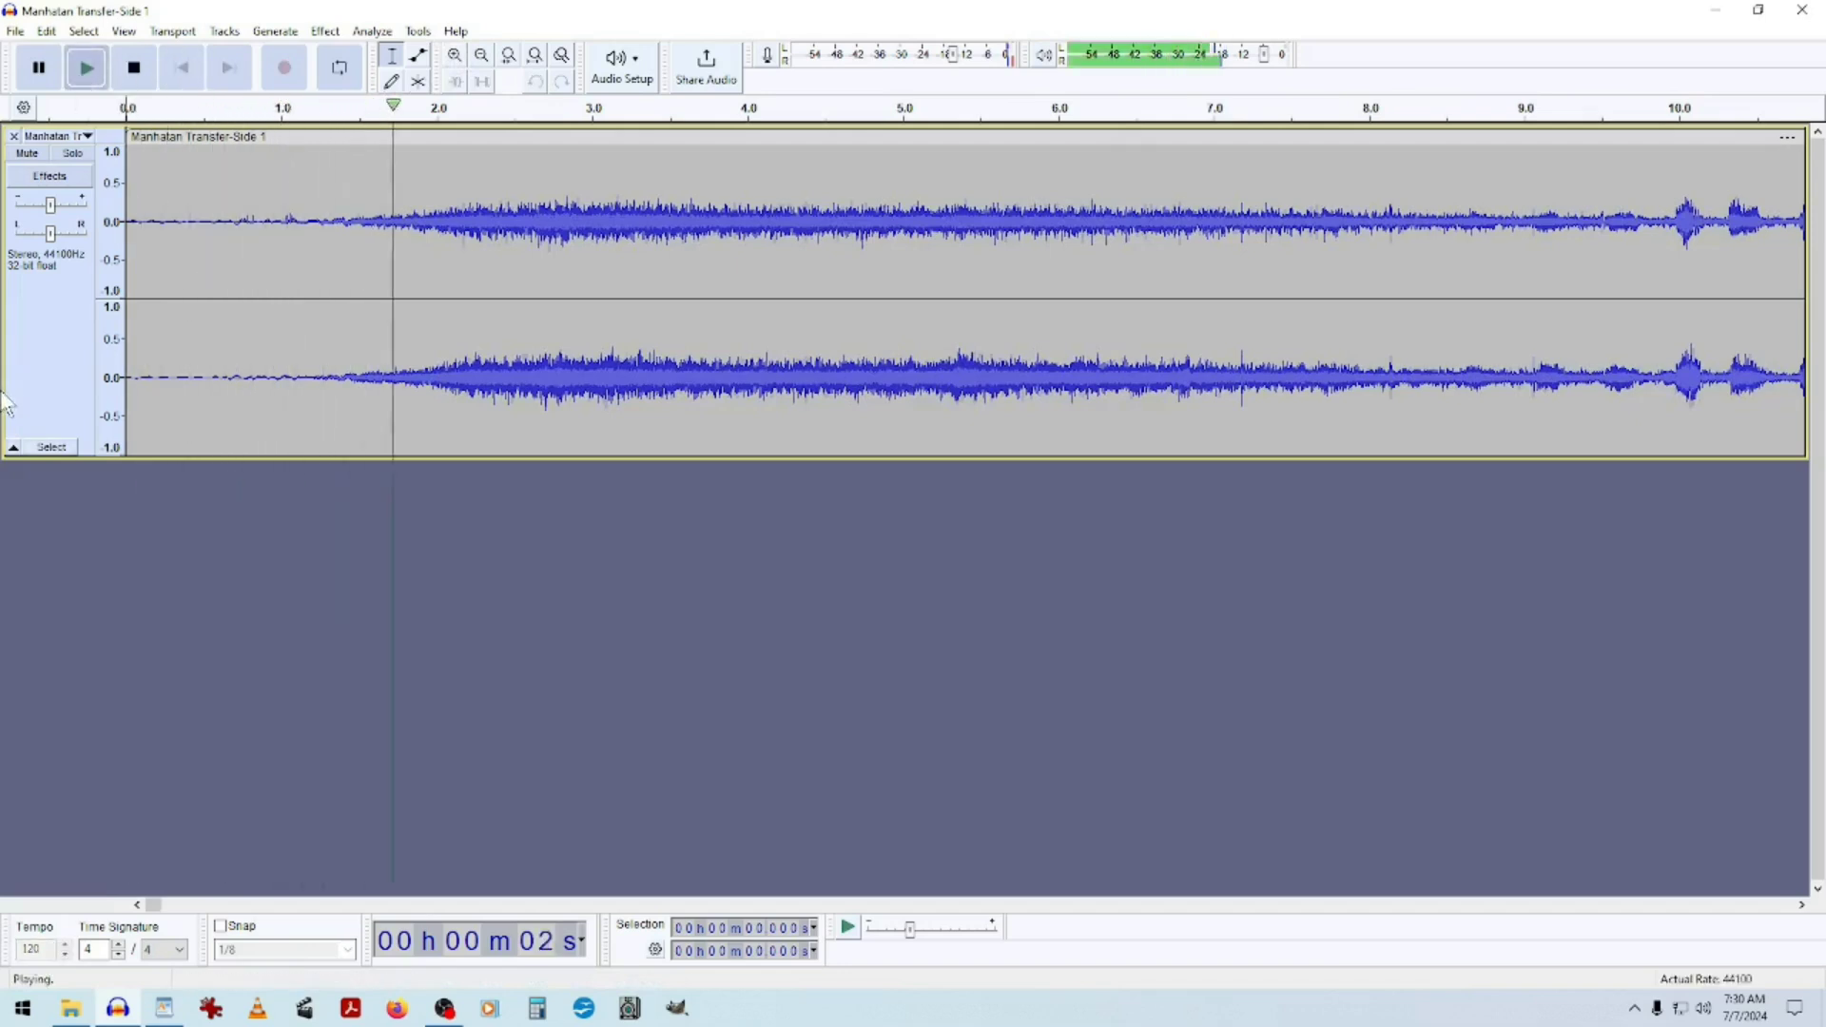
{"action": "key", "text": "space"}
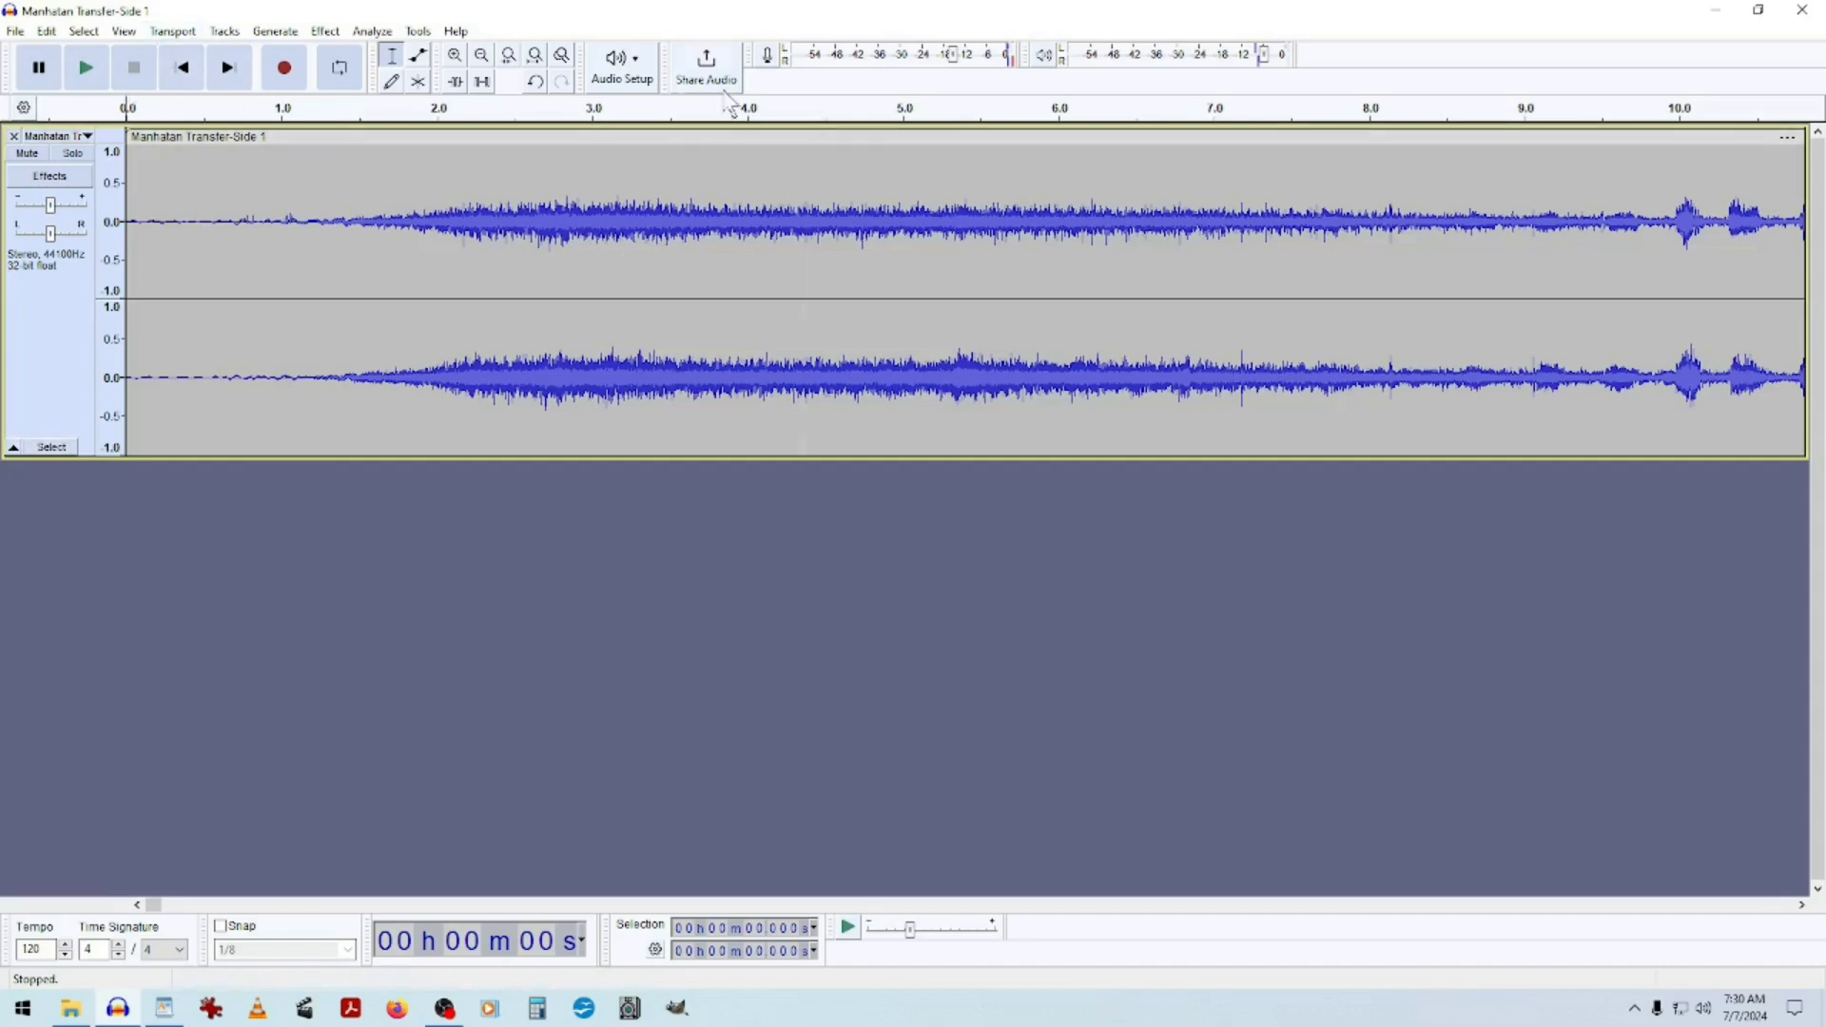
Zoom back out to view the first several minutes of the track's waveform.
{"action": "left_click", "coordinate": [482, 57]}
{"action": "left_click", "coordinate": [483, 59]}
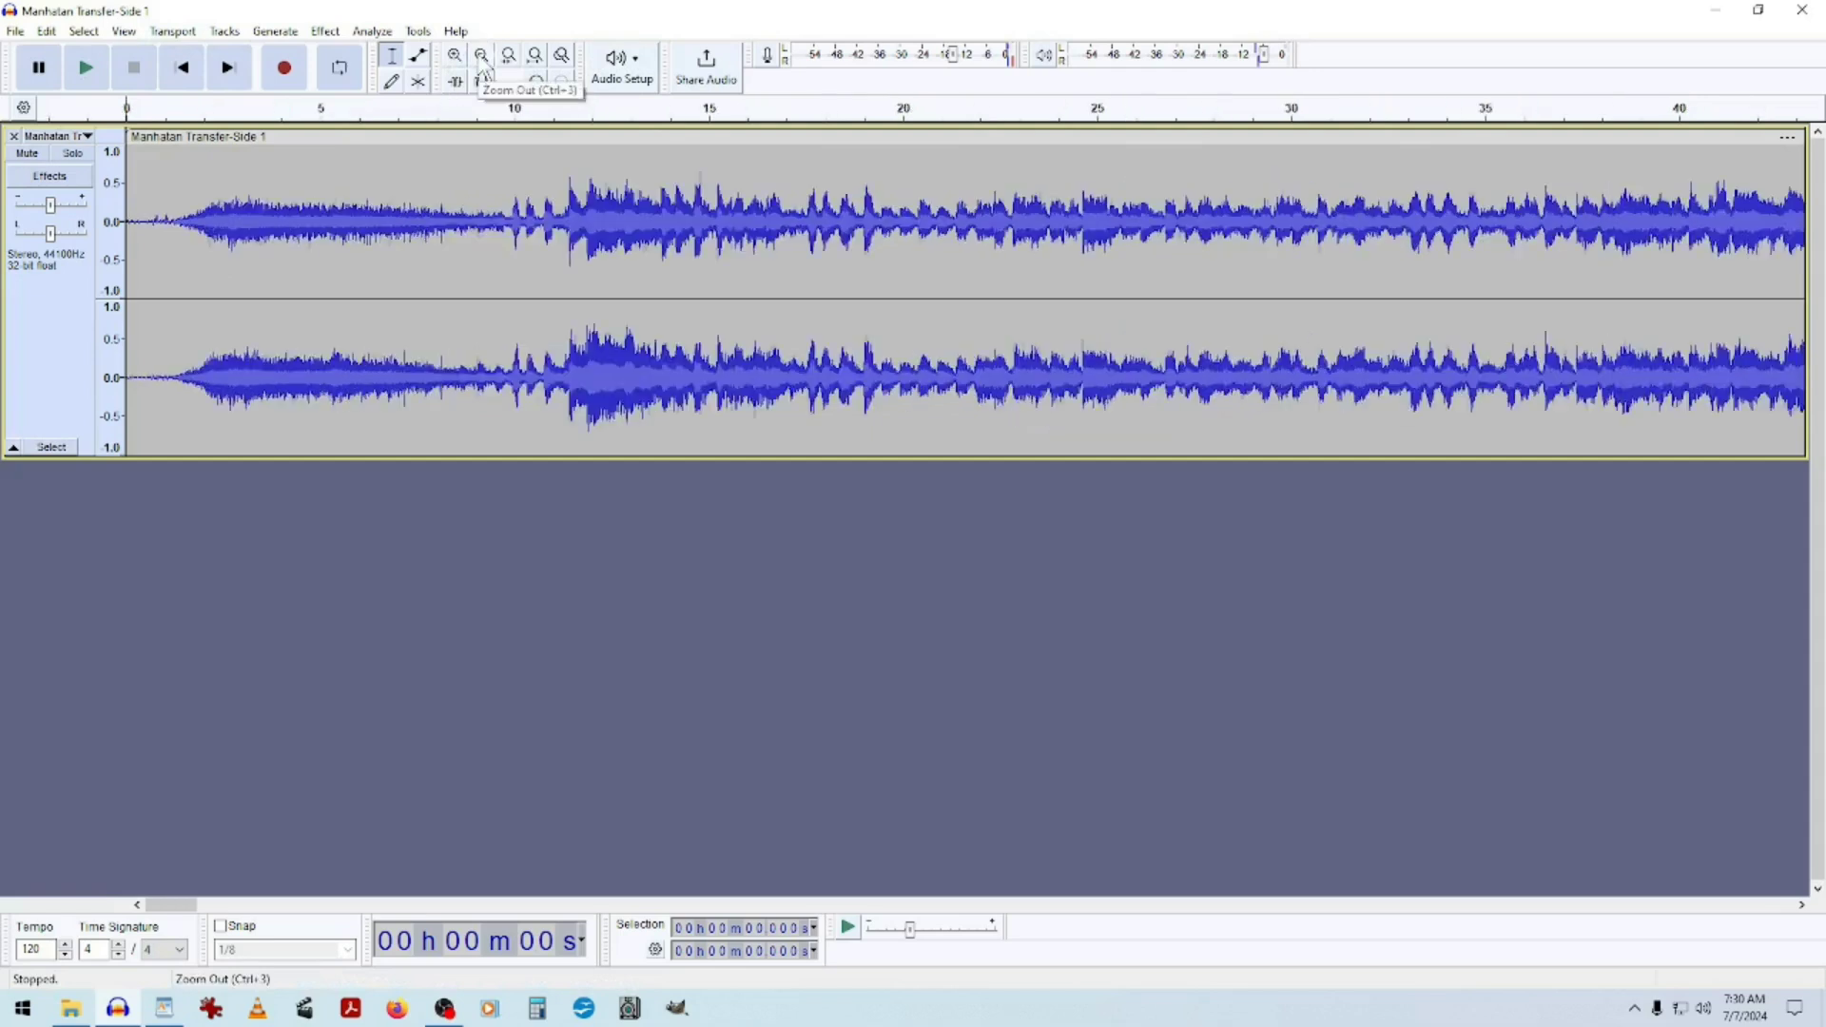
{"action": "left_click", "coordinate": [483, 59]}
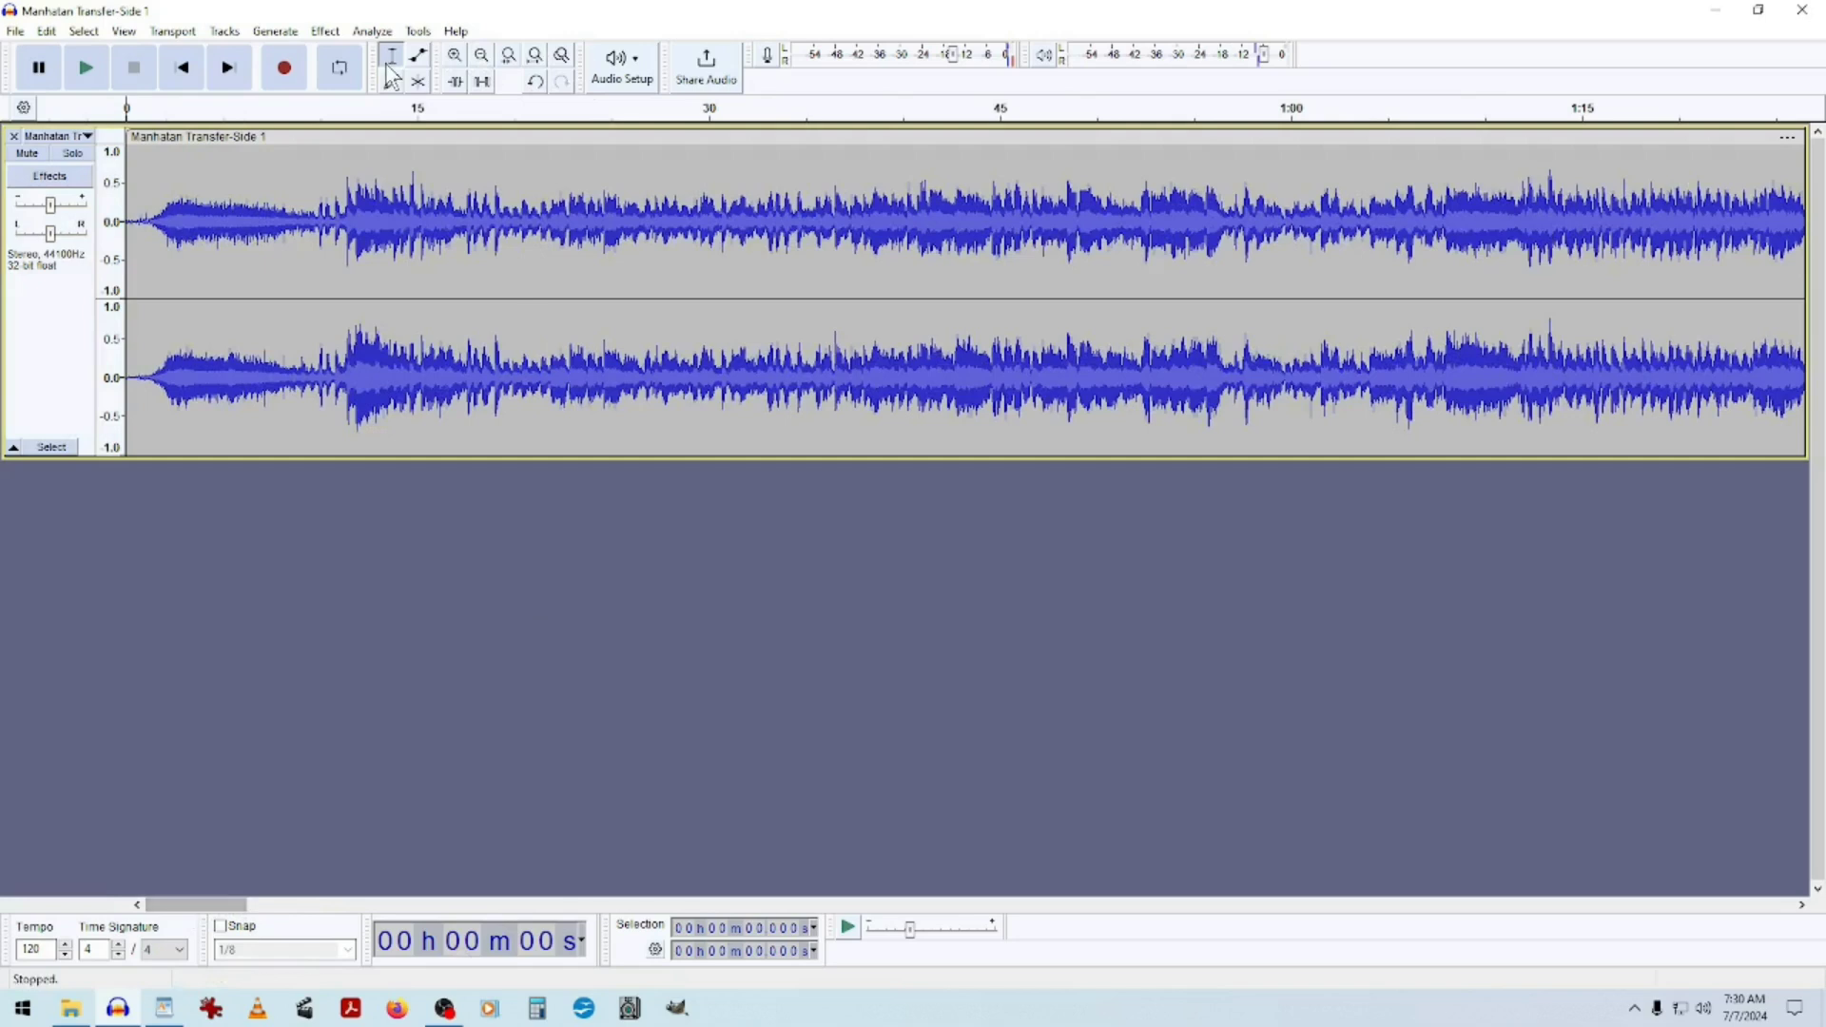
{"action": "left_click", "coordinate": [454, 57]}
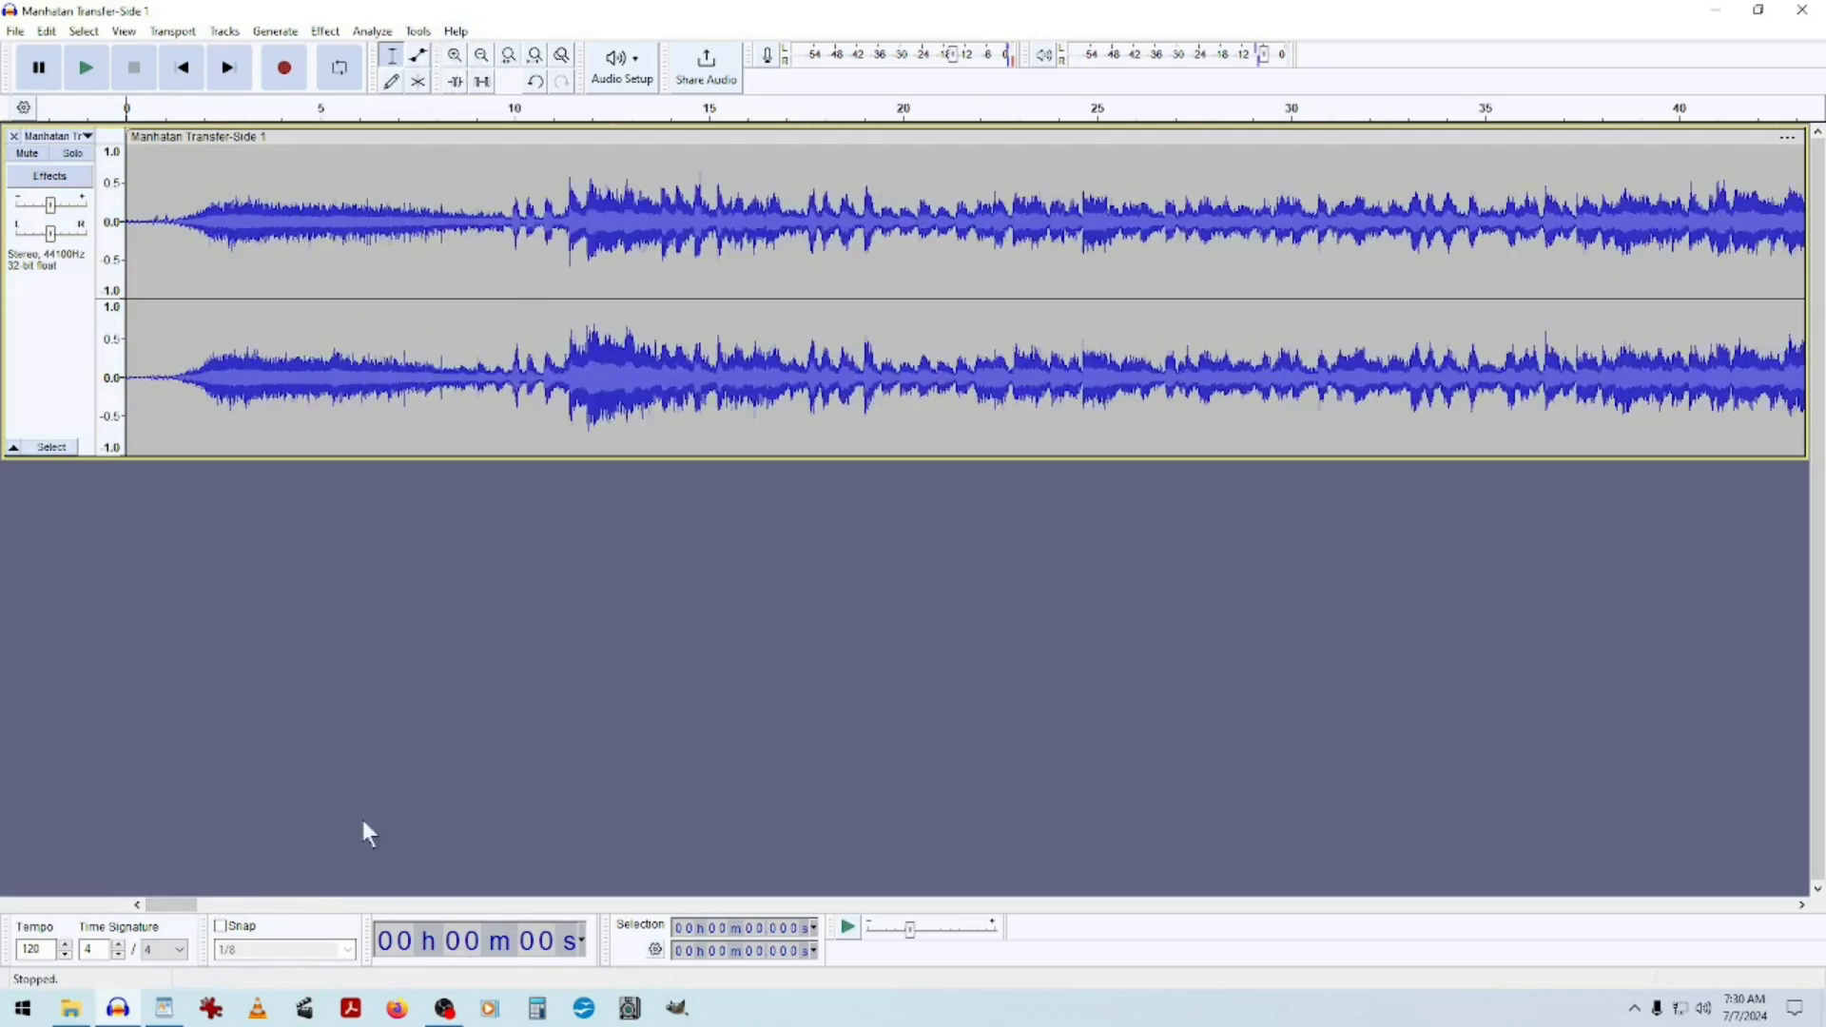
{"action": "left_click", "coordinate": [483, 59]}
{"action": "left_click", "coordinate": [482, 59]}
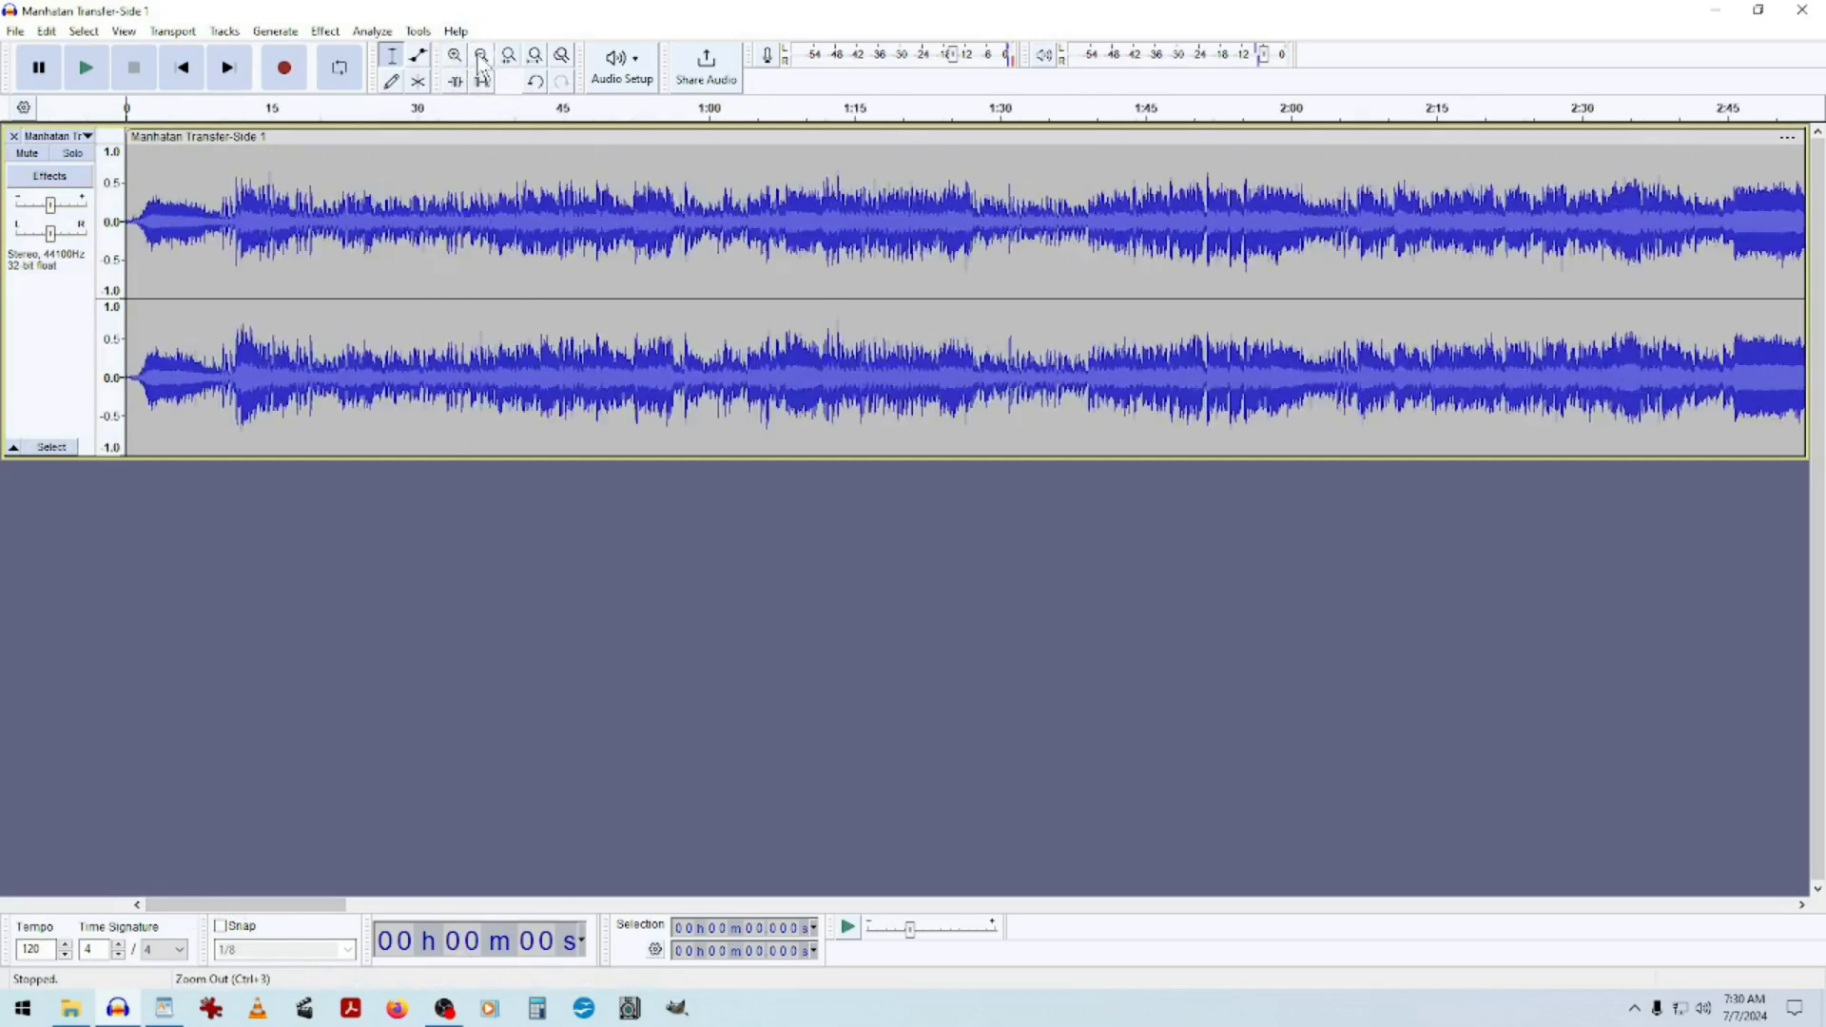
{"action": "left_click", "coordinate": [487, 63]}
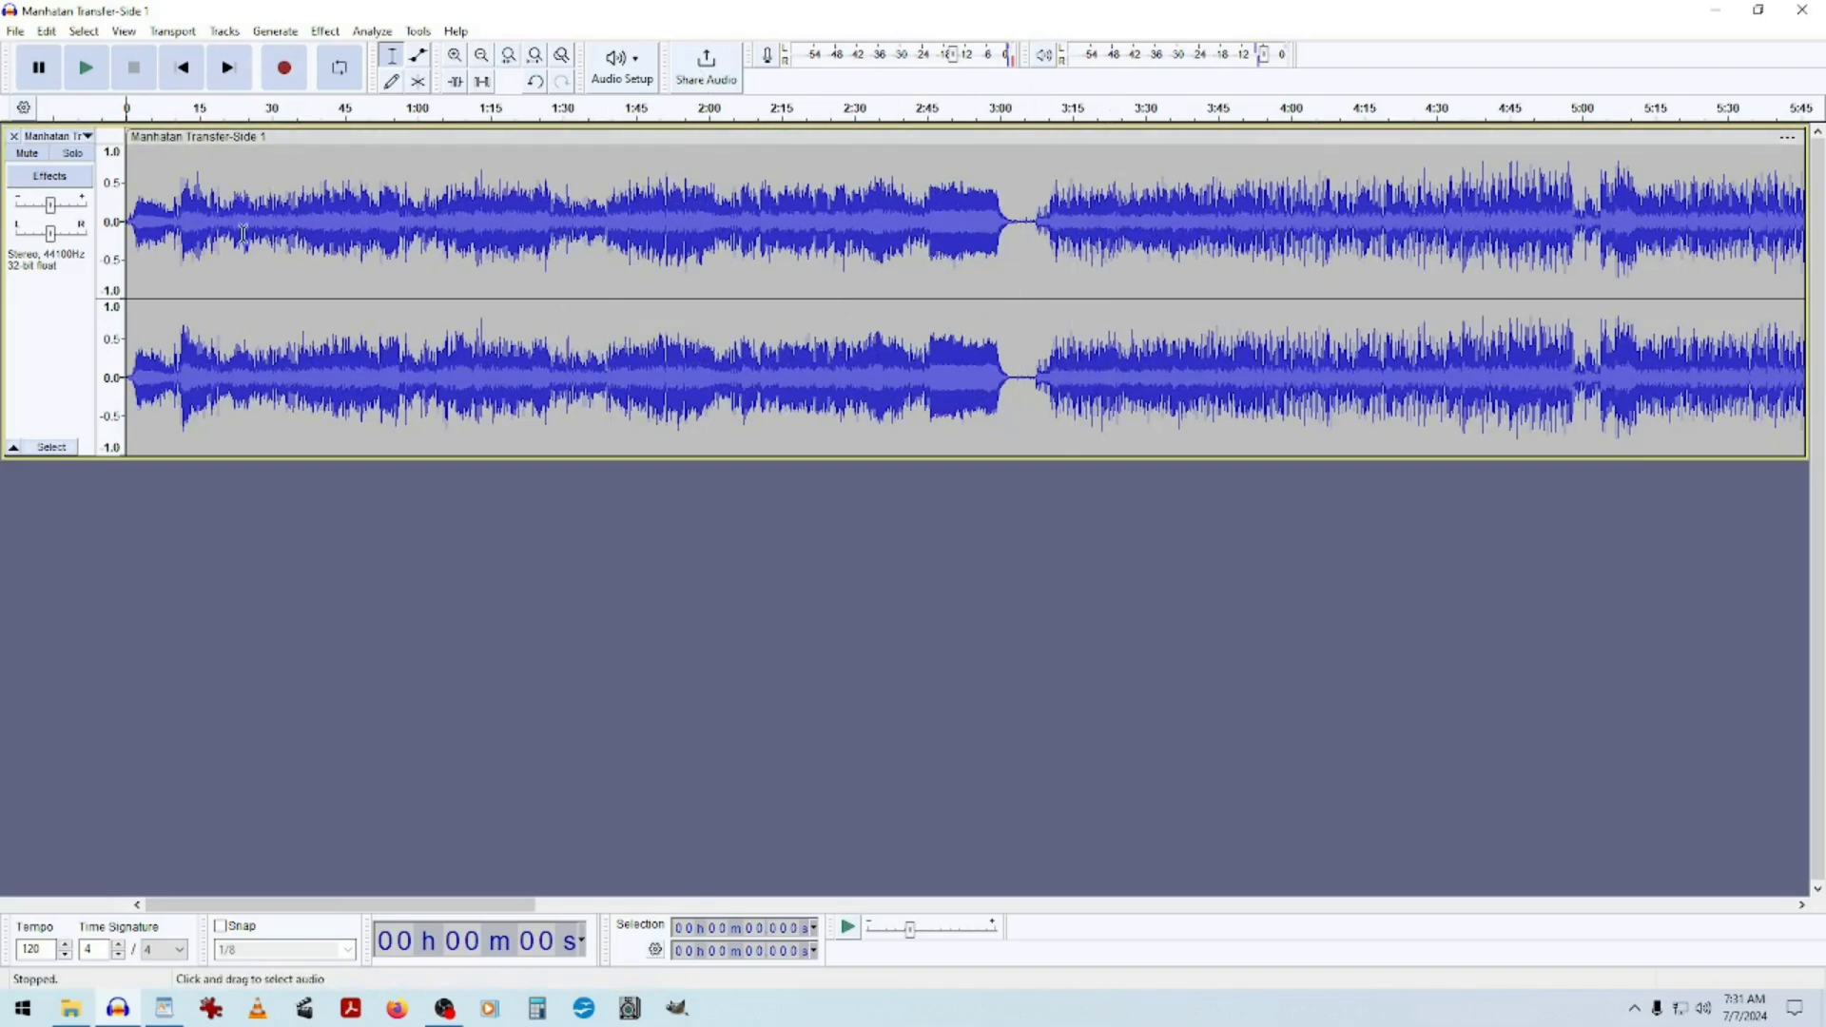
Play from several points along the timeline around 2:40 to 4:15 to locate the gap between songs.
{"action": "left_click", "coordinate": [1036, 111]}
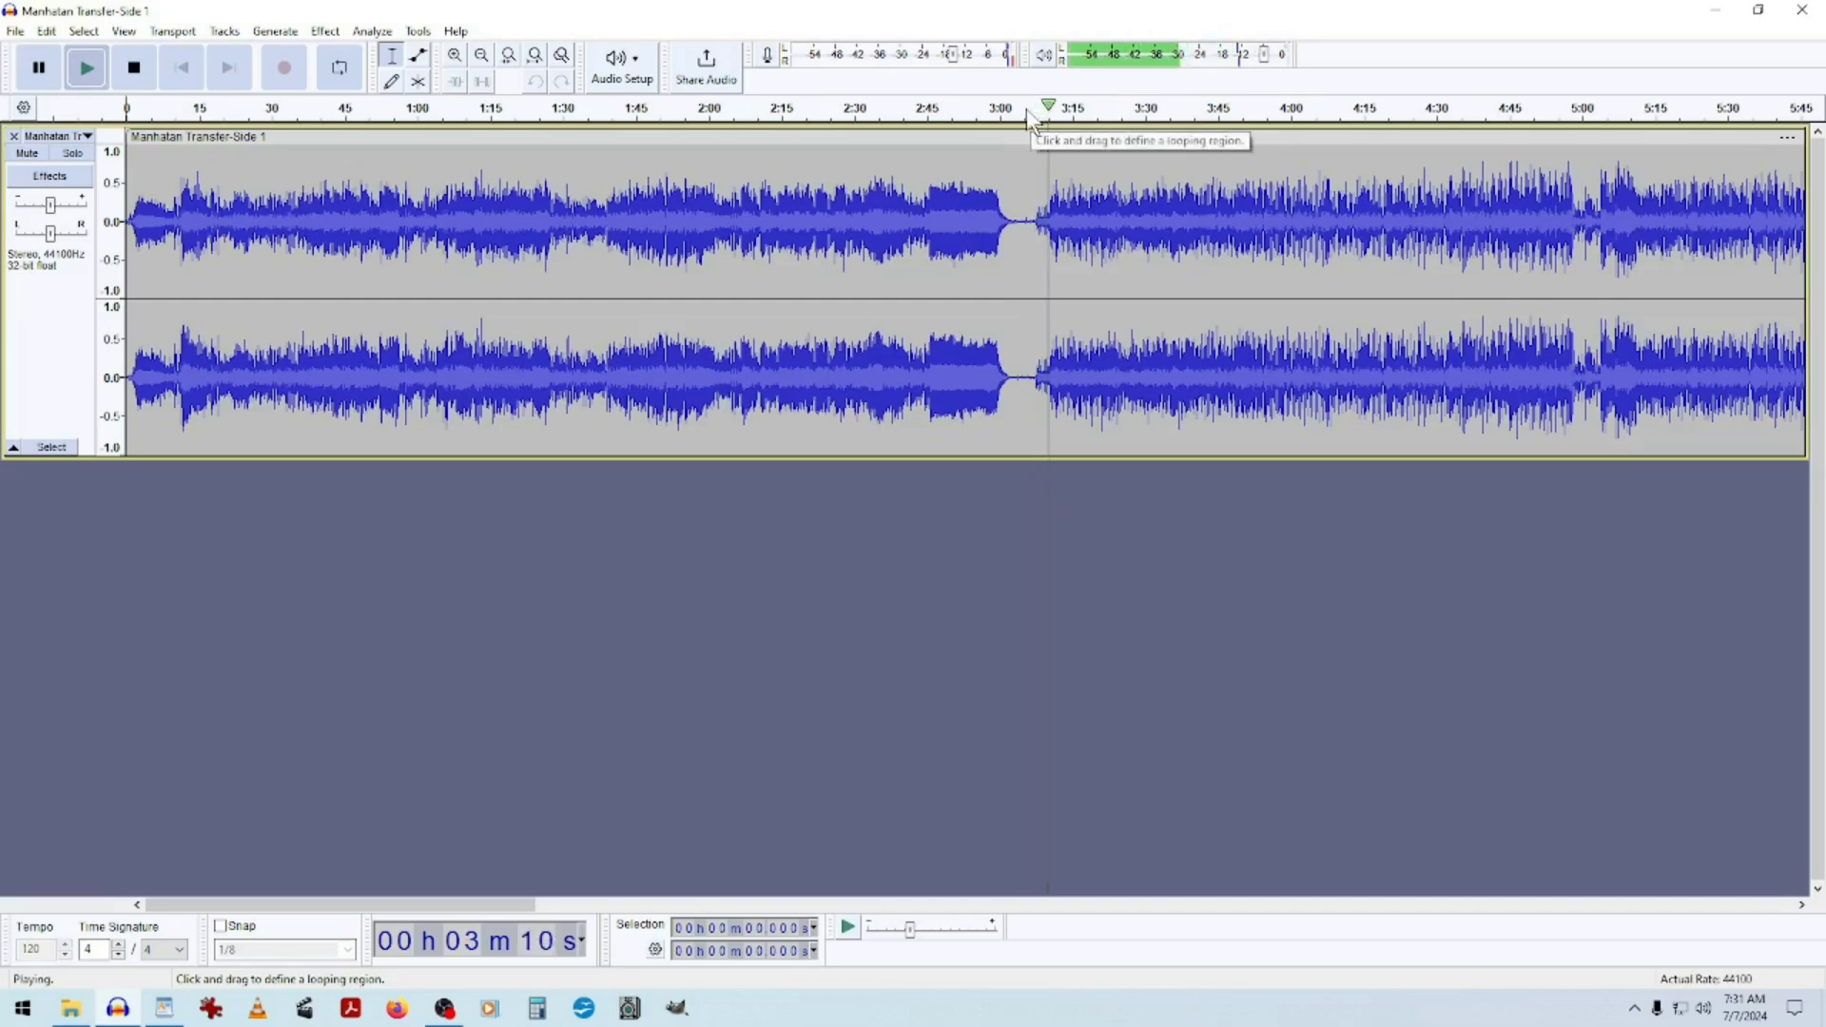
{"action": "left_click", "coordinate": [897, 110]}
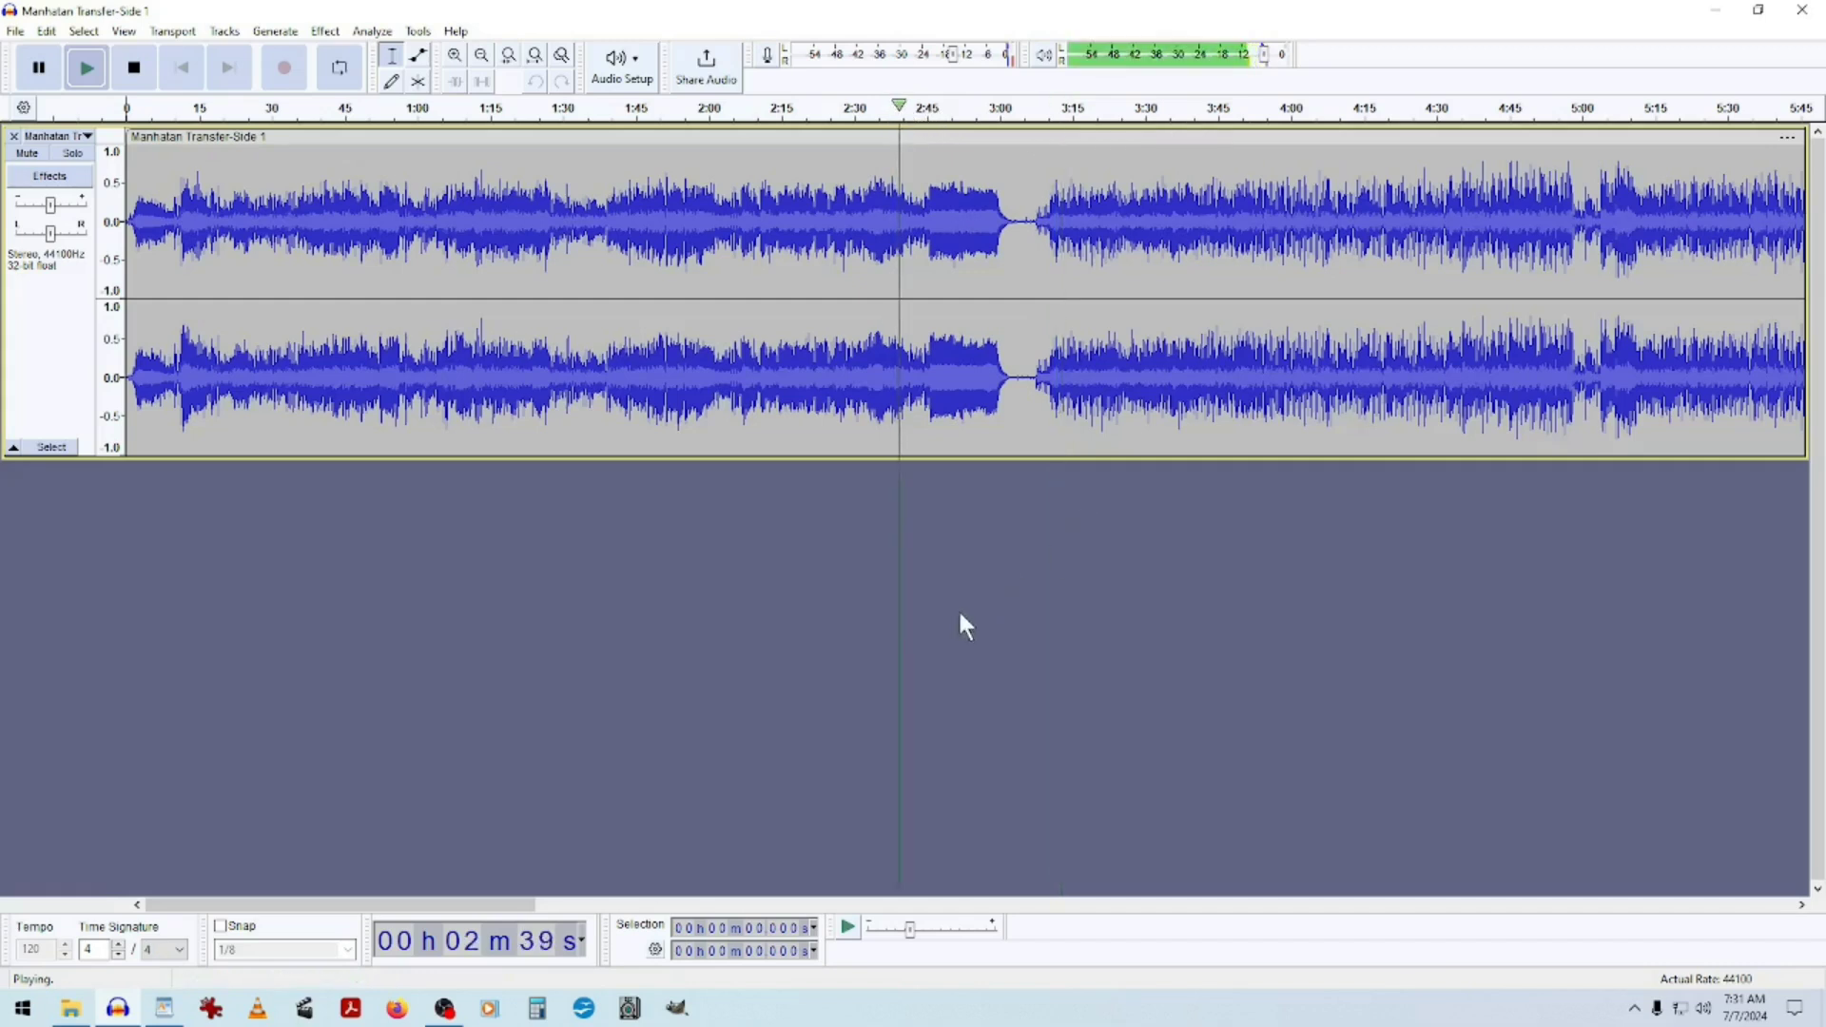
{"action": "left_click", "coordinate": [1362, 110]}
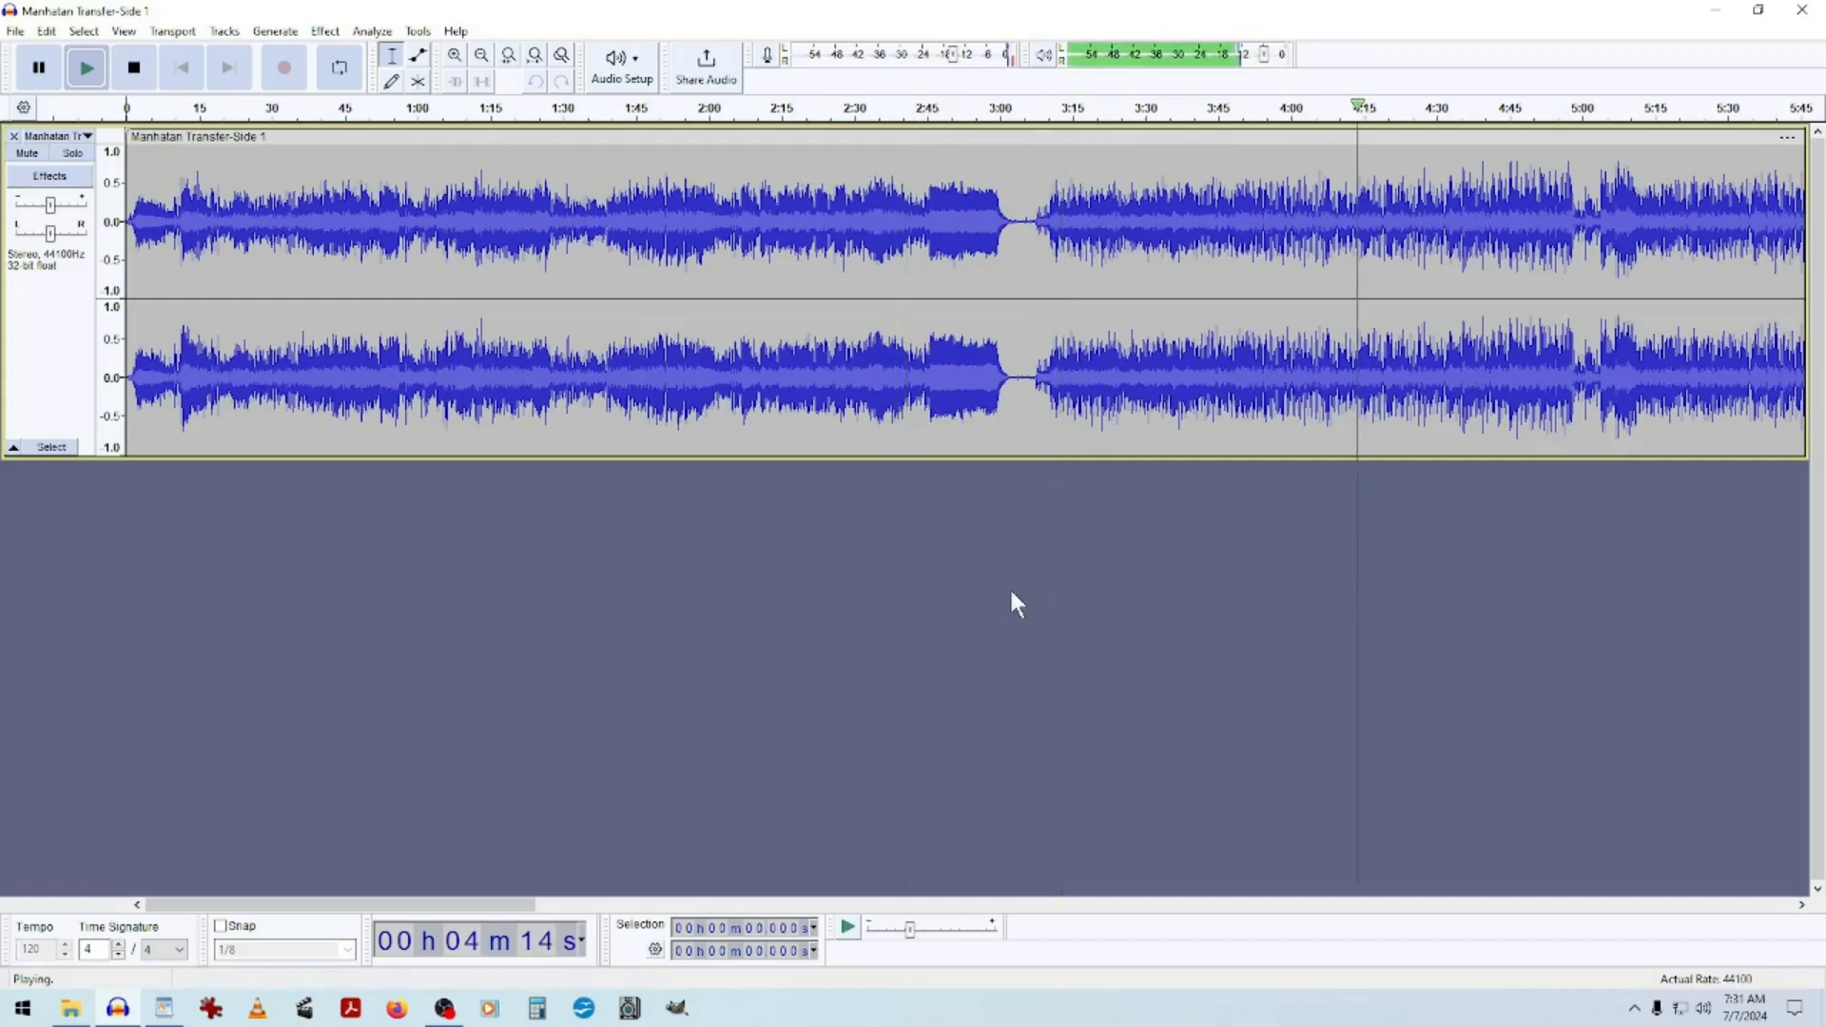
{"action": "left_click", "coordinate": [1038, 109]}
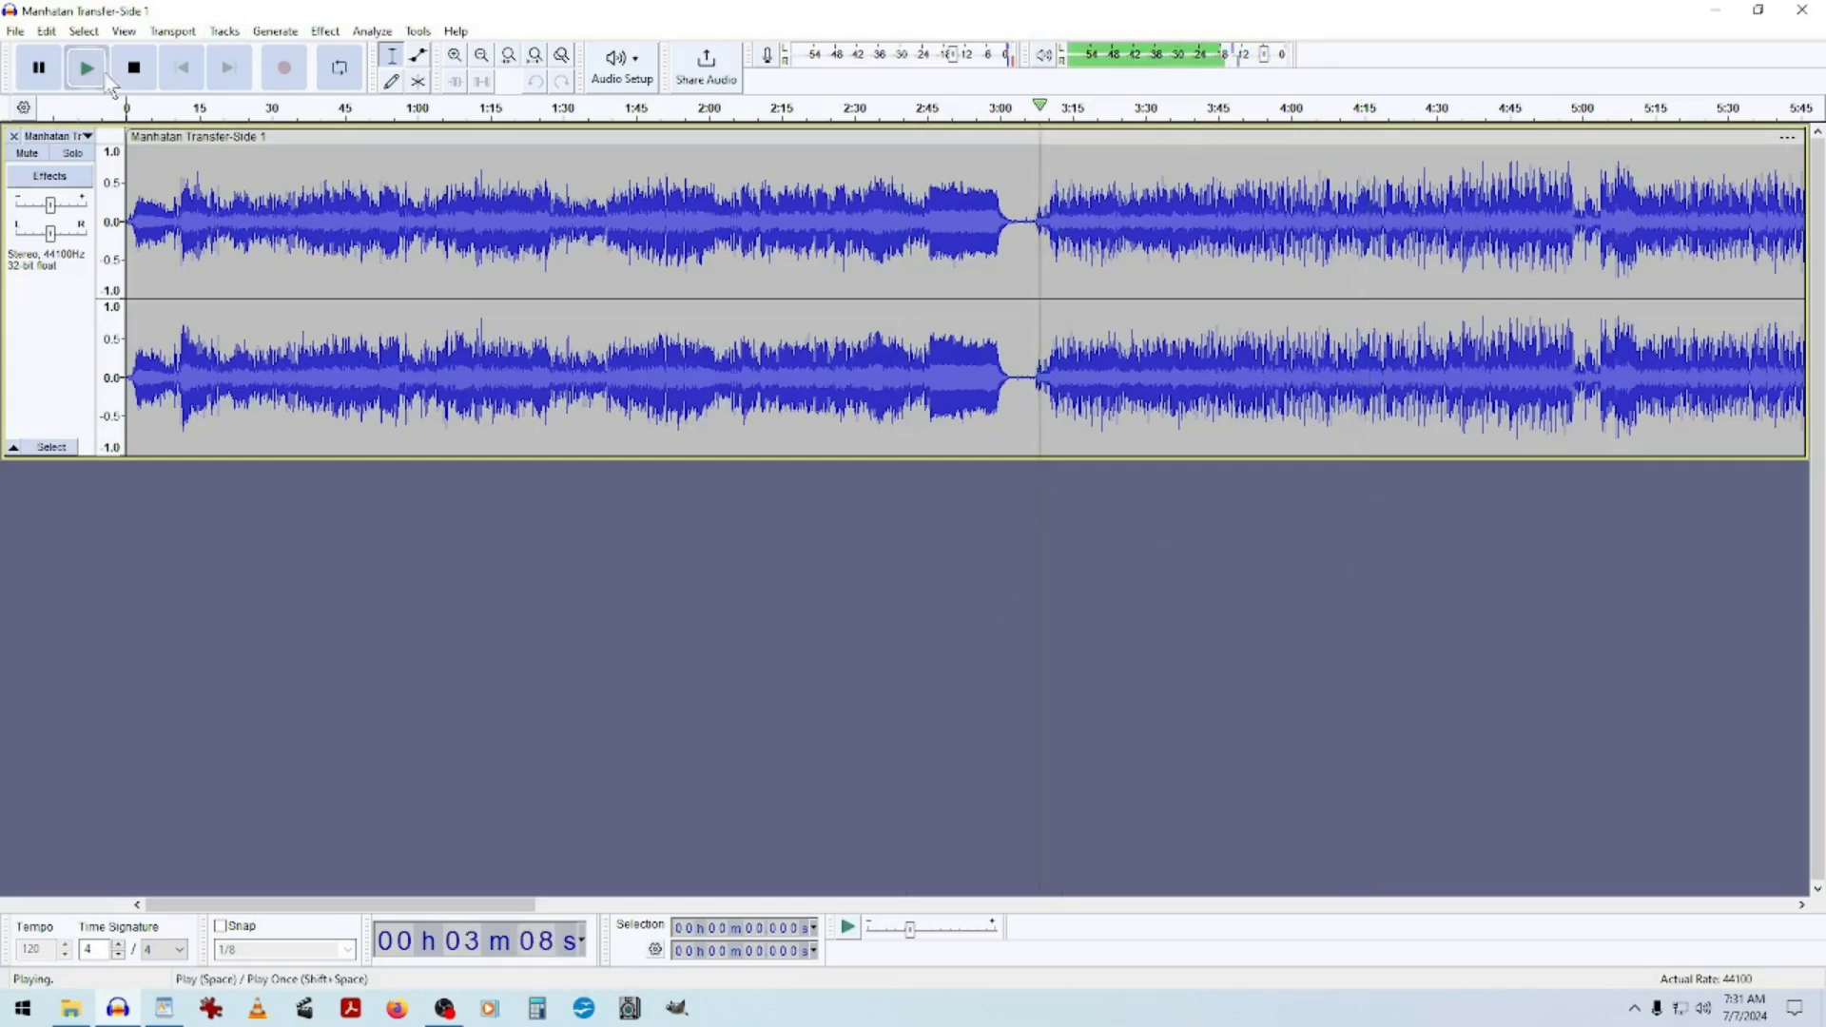
{"action": "key", "text": "space"}
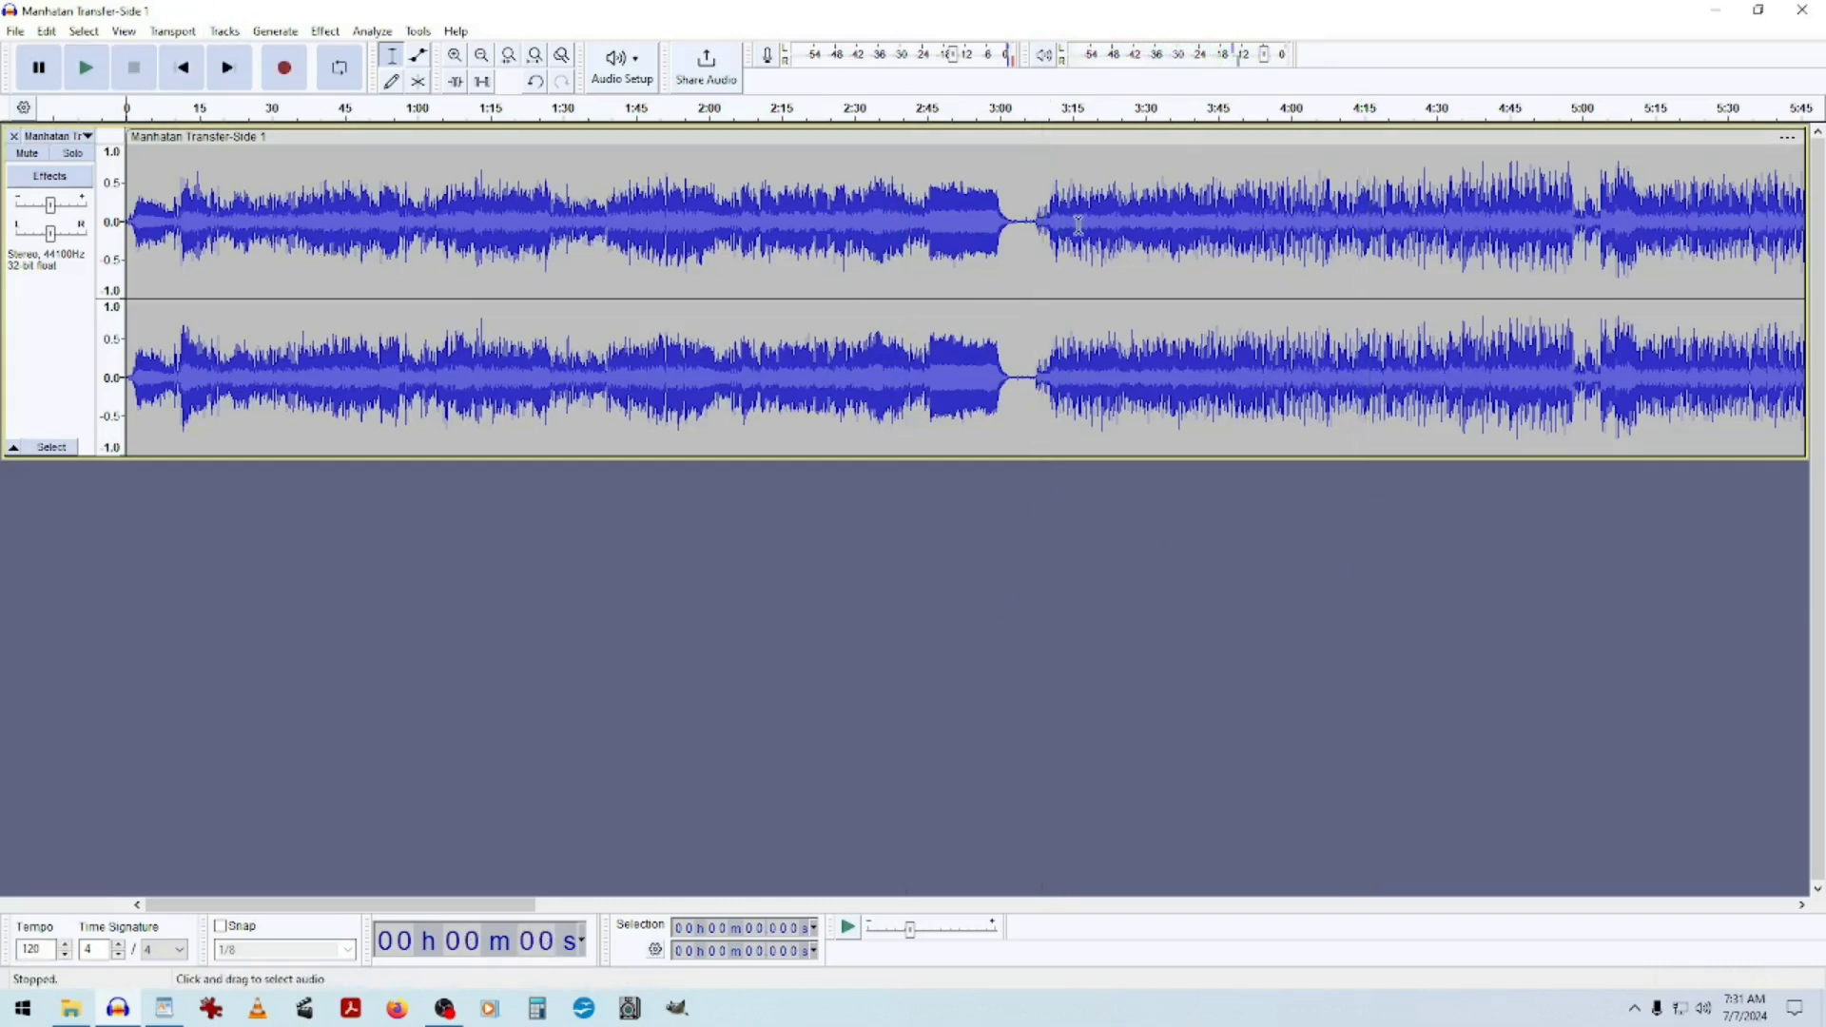
Place the cursor in the quiet gap near 3:00, zoom in there, and play from that point.
{"action": "left_click", "coordinate": [1032, 253]}
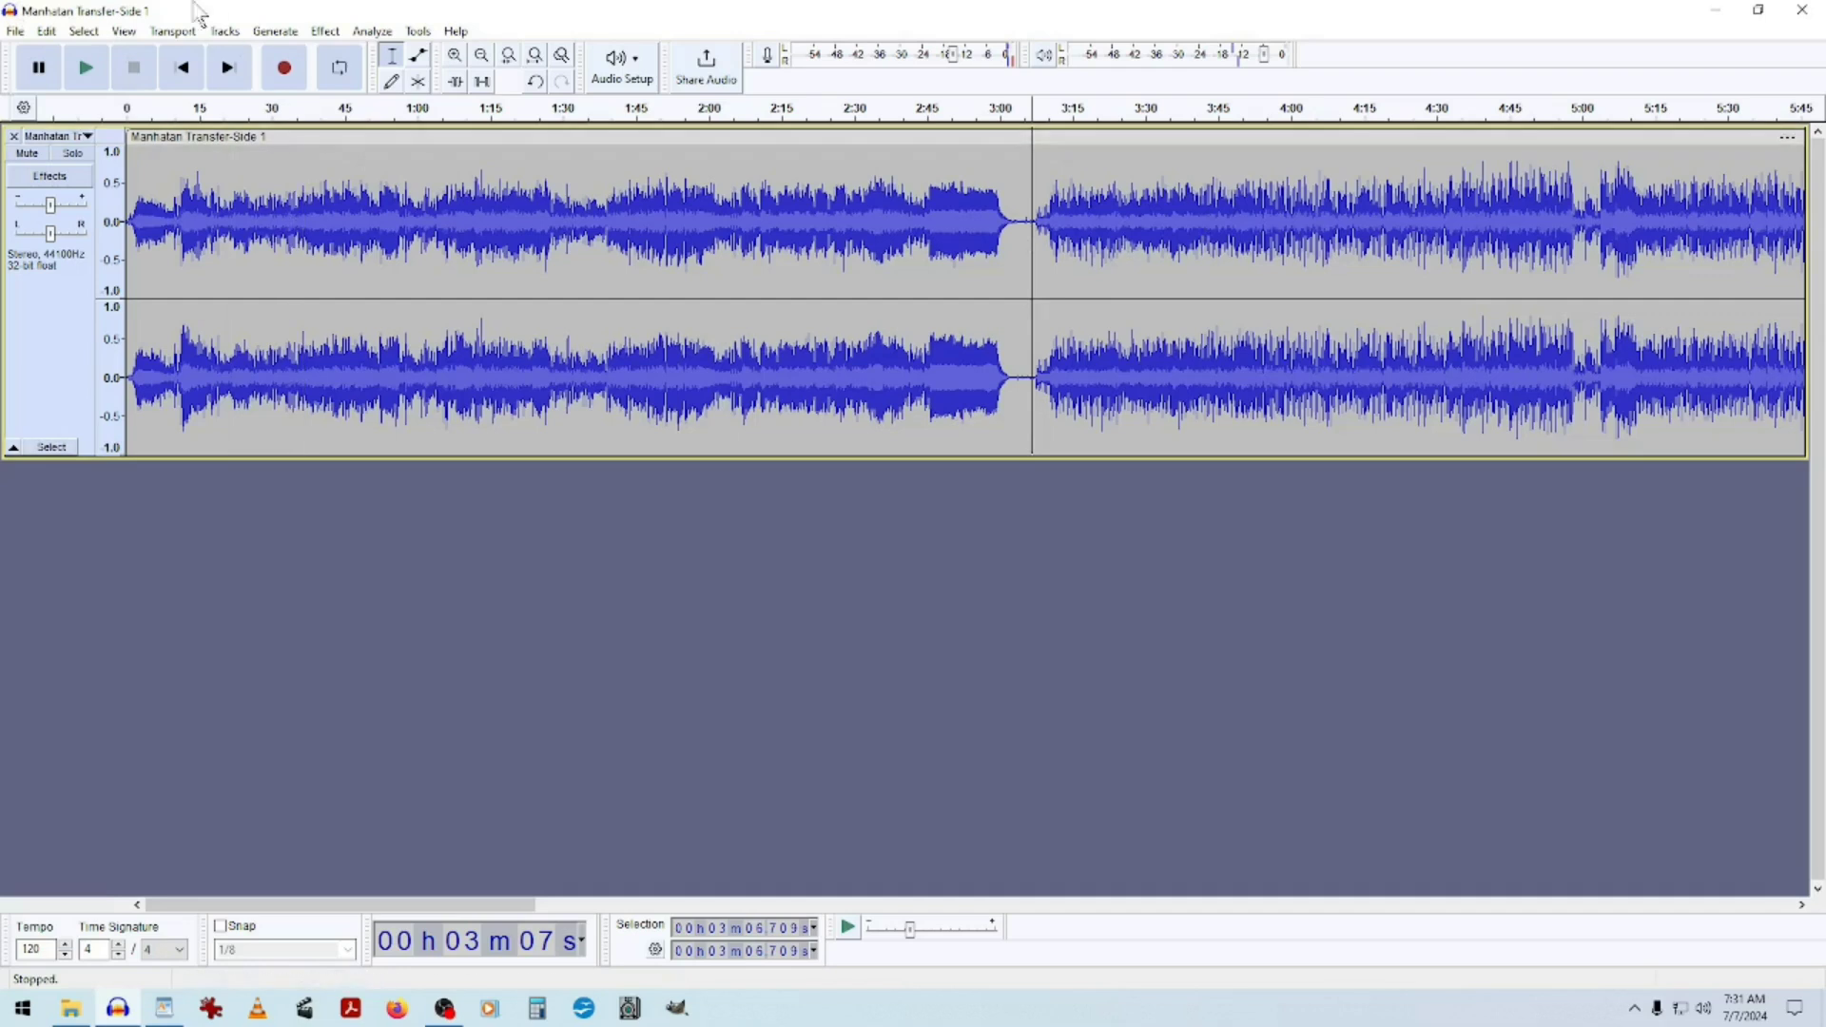
{"action": "left_click", "coordinate": [84, 73]}
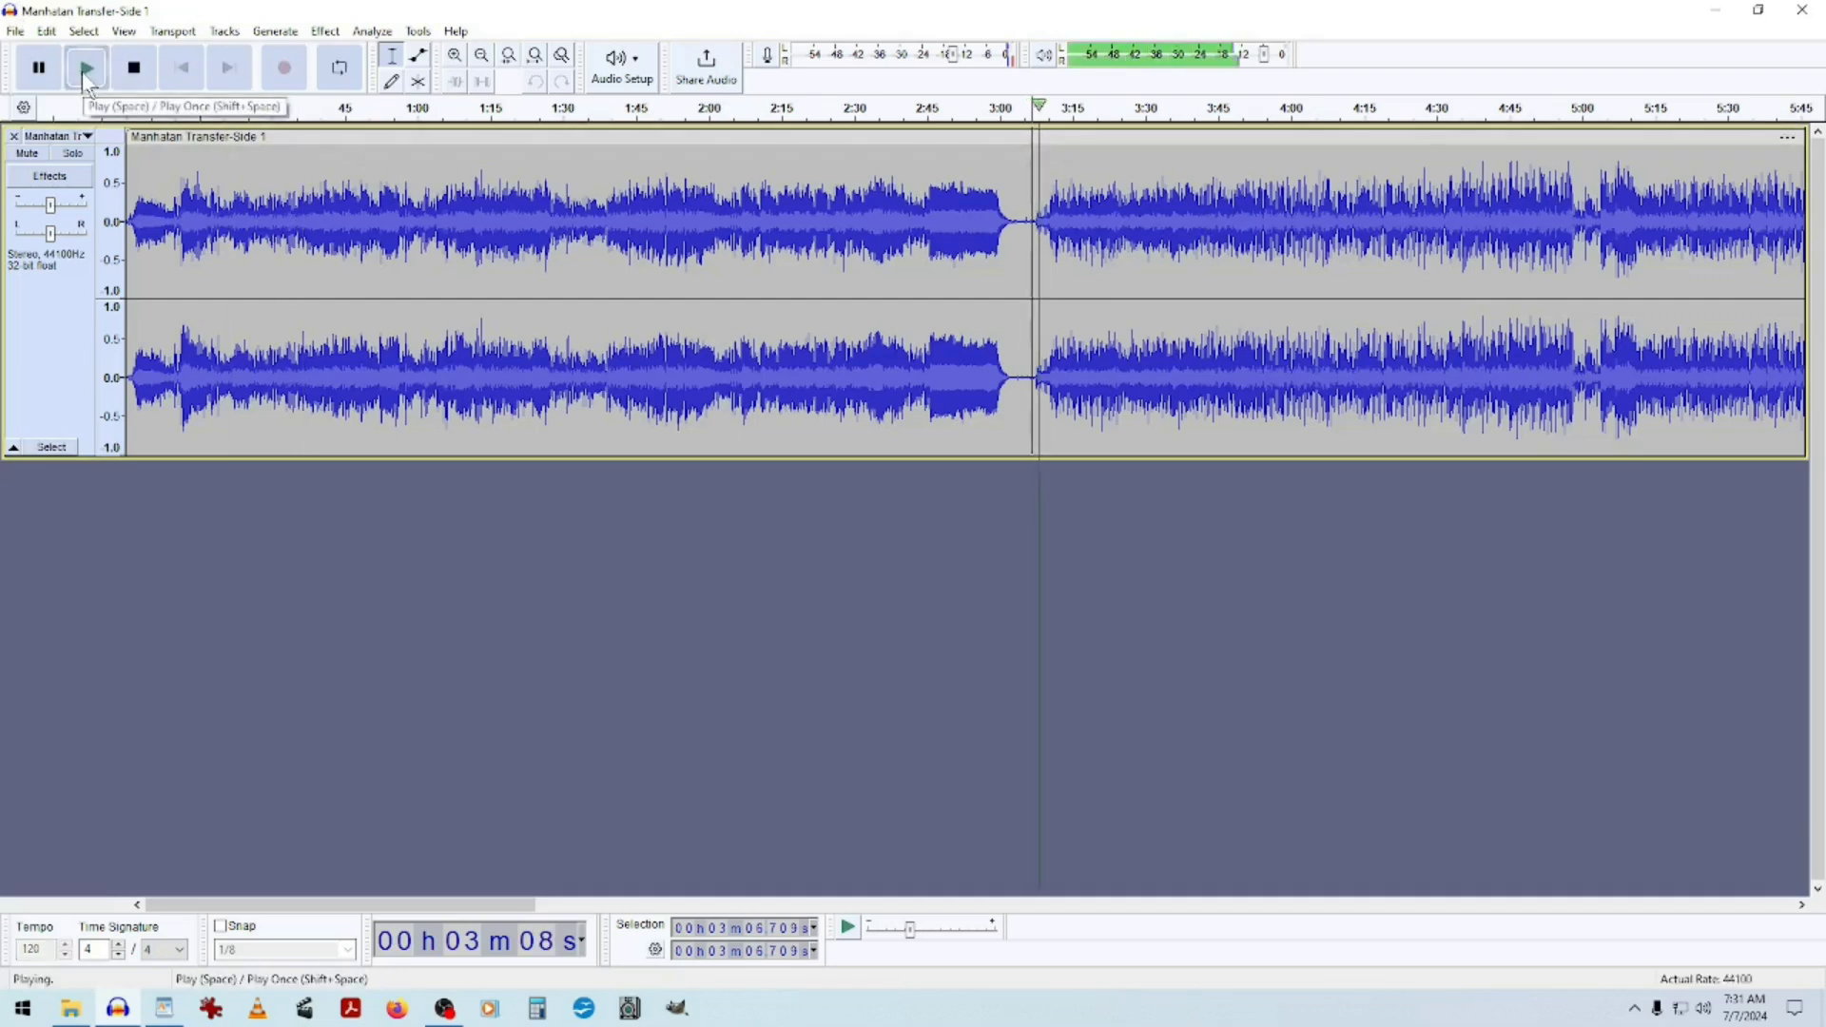
{"action": "left_click", "coordinate": [83, 72]}
{"action": "left_click", "coordinate": [84, 73]}
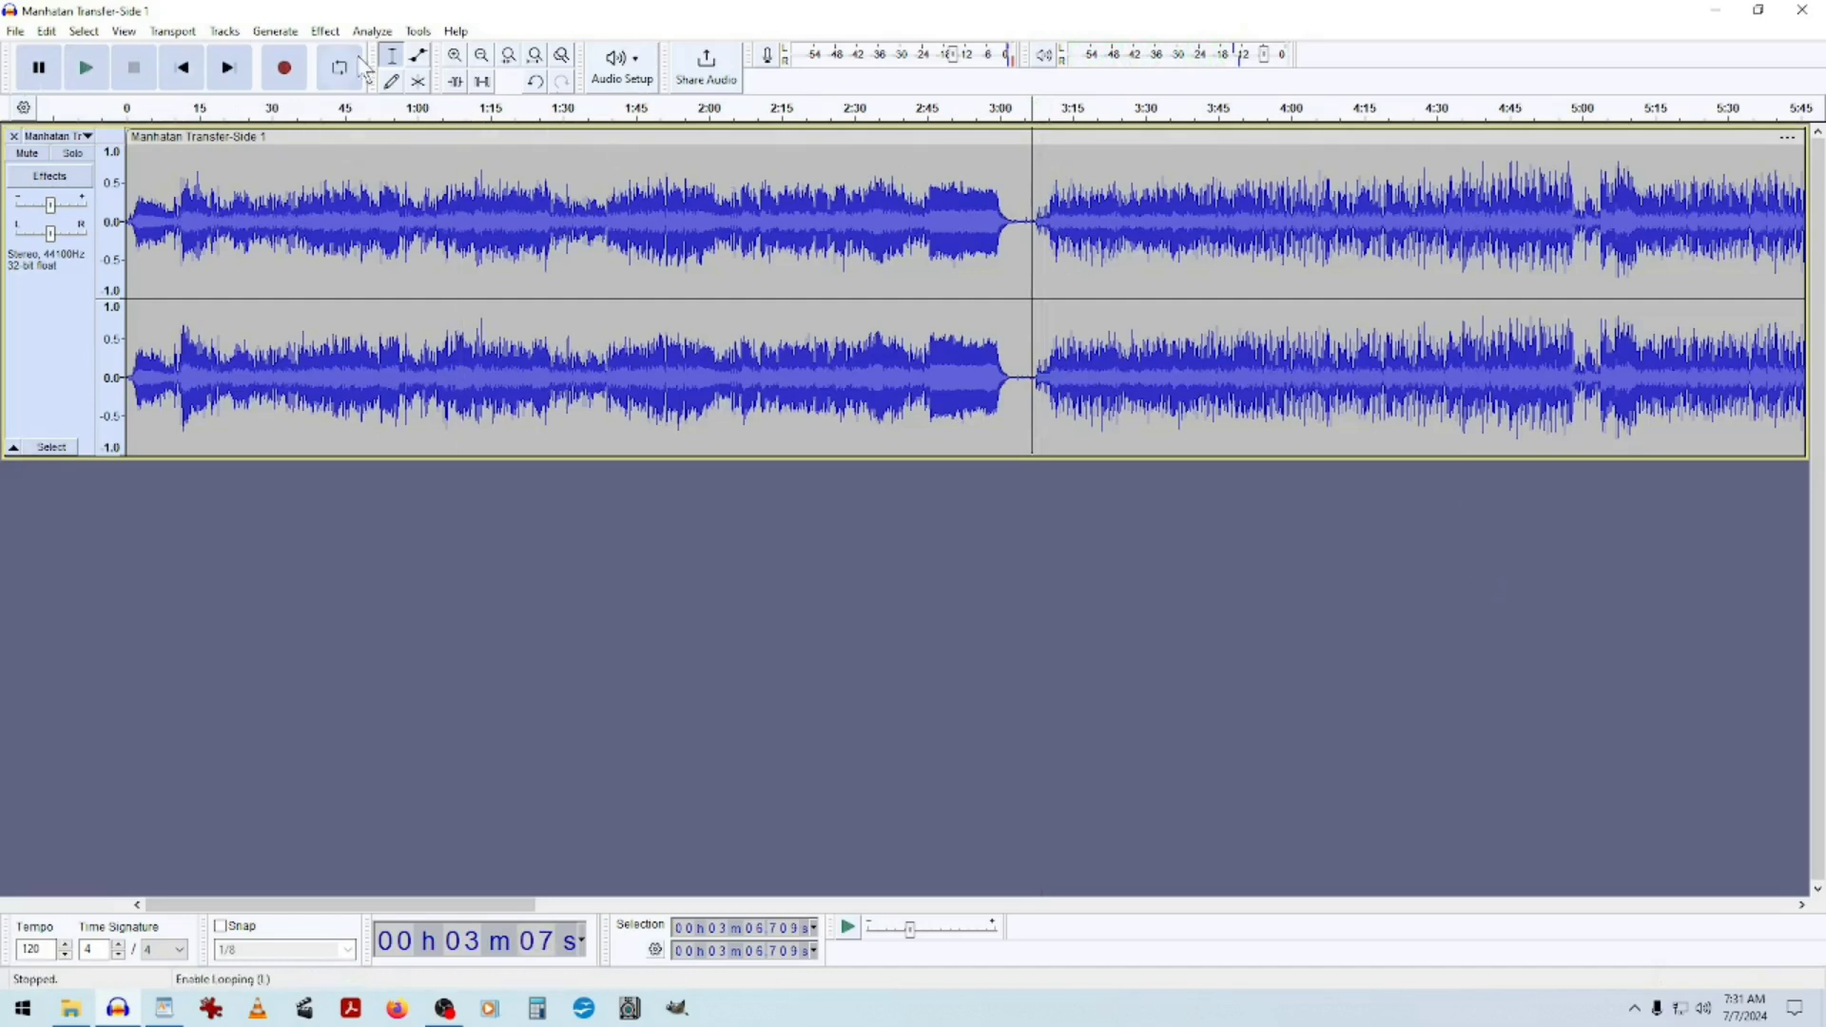
{"action": "left_click", "coordinate": [455, 54]}
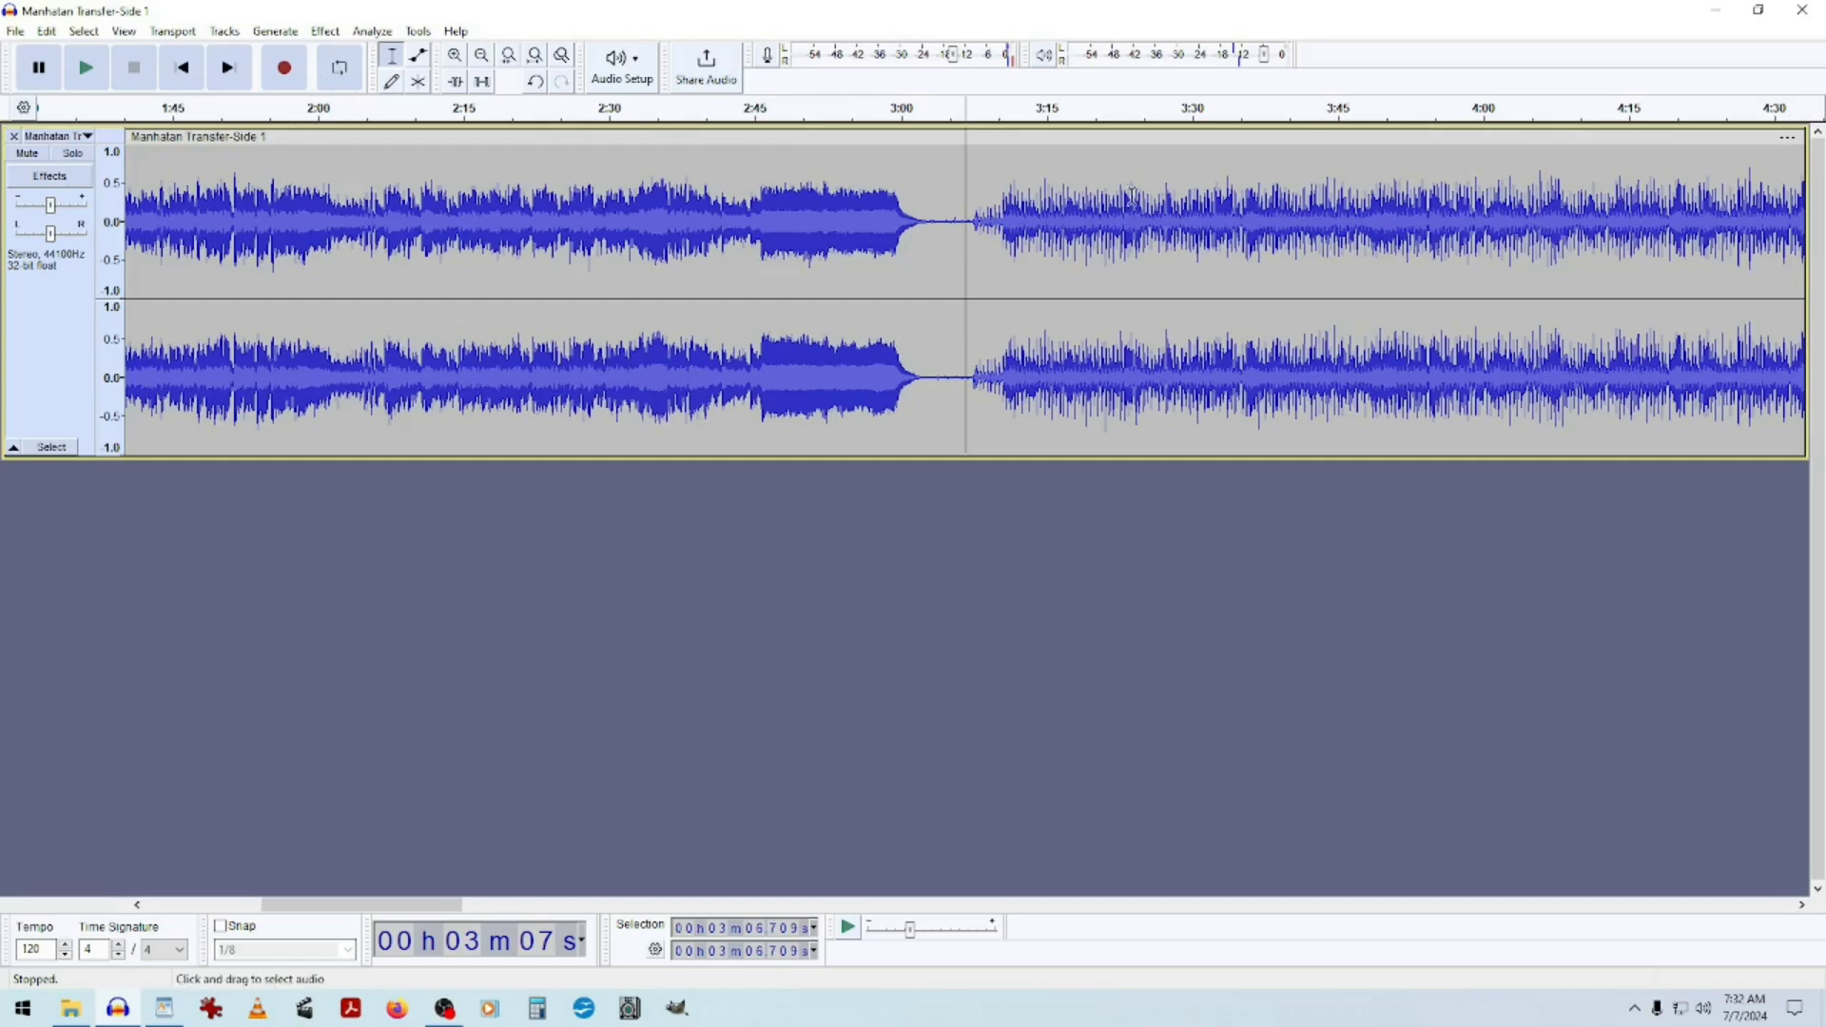
{"action": "left_click", "coordinate": [895, 255]}
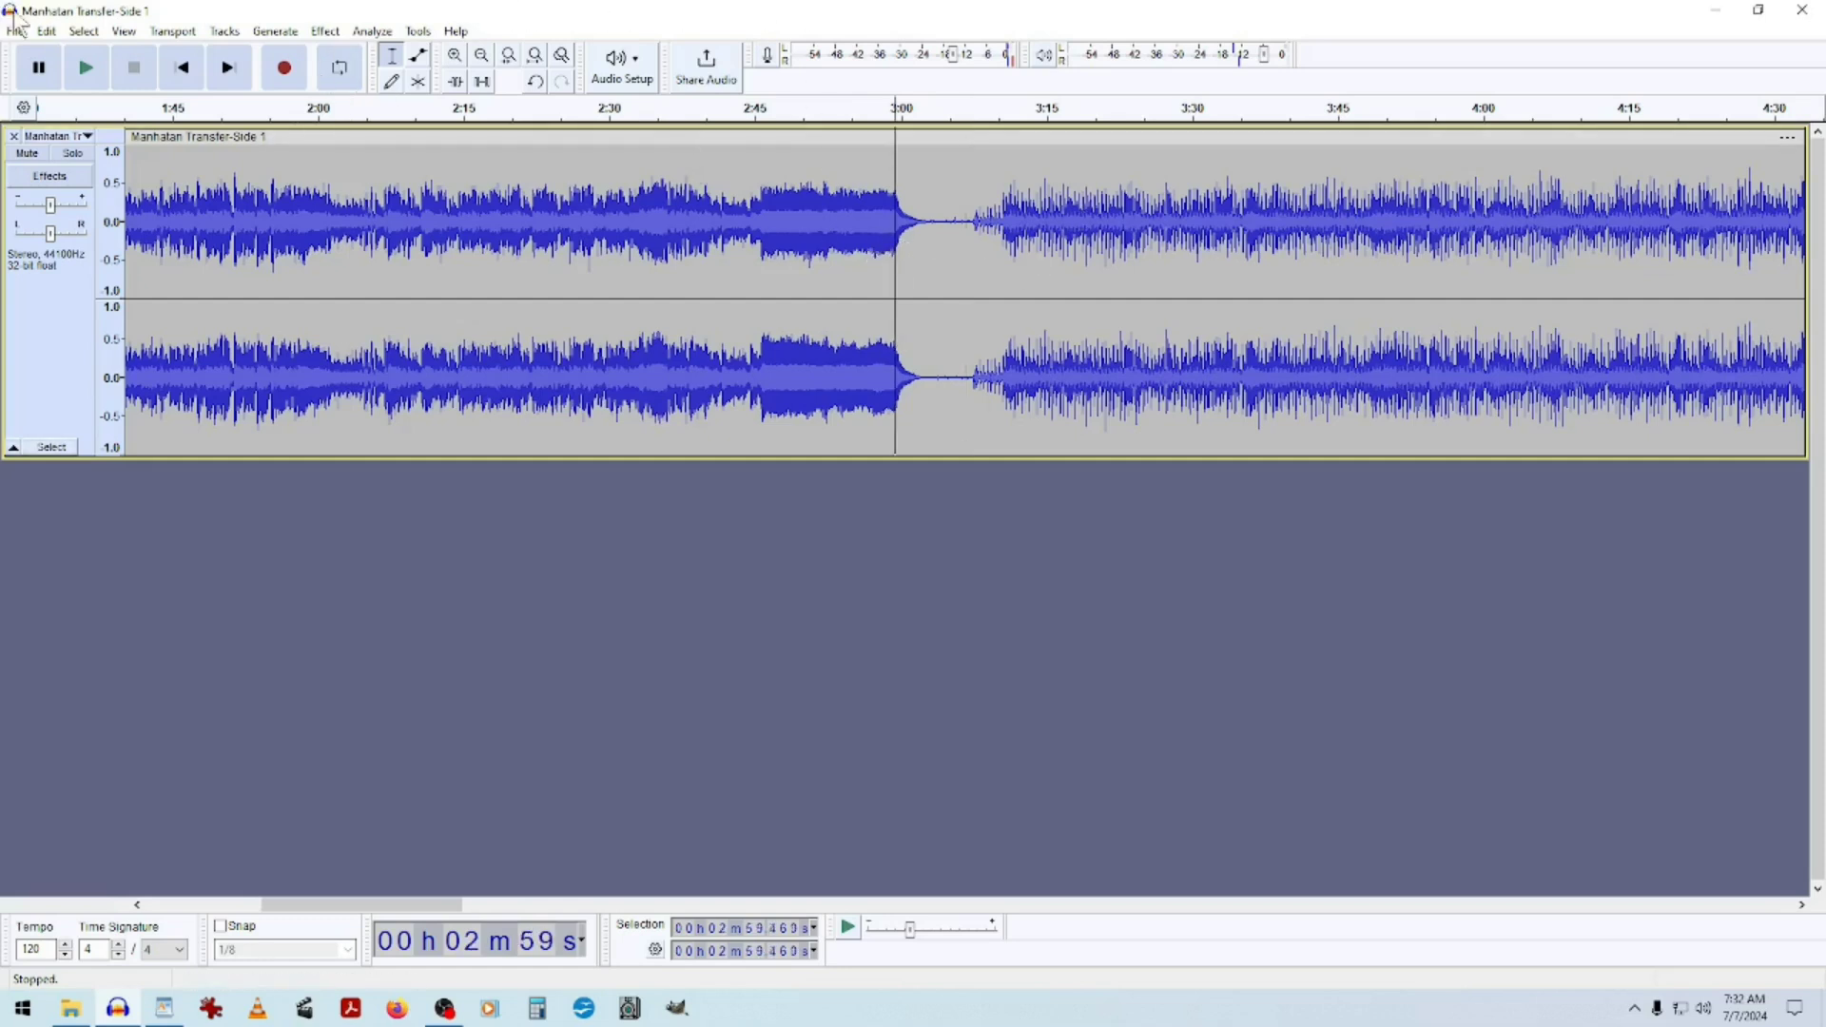
{"action": "left_click", "coordinate": [86, 66]}
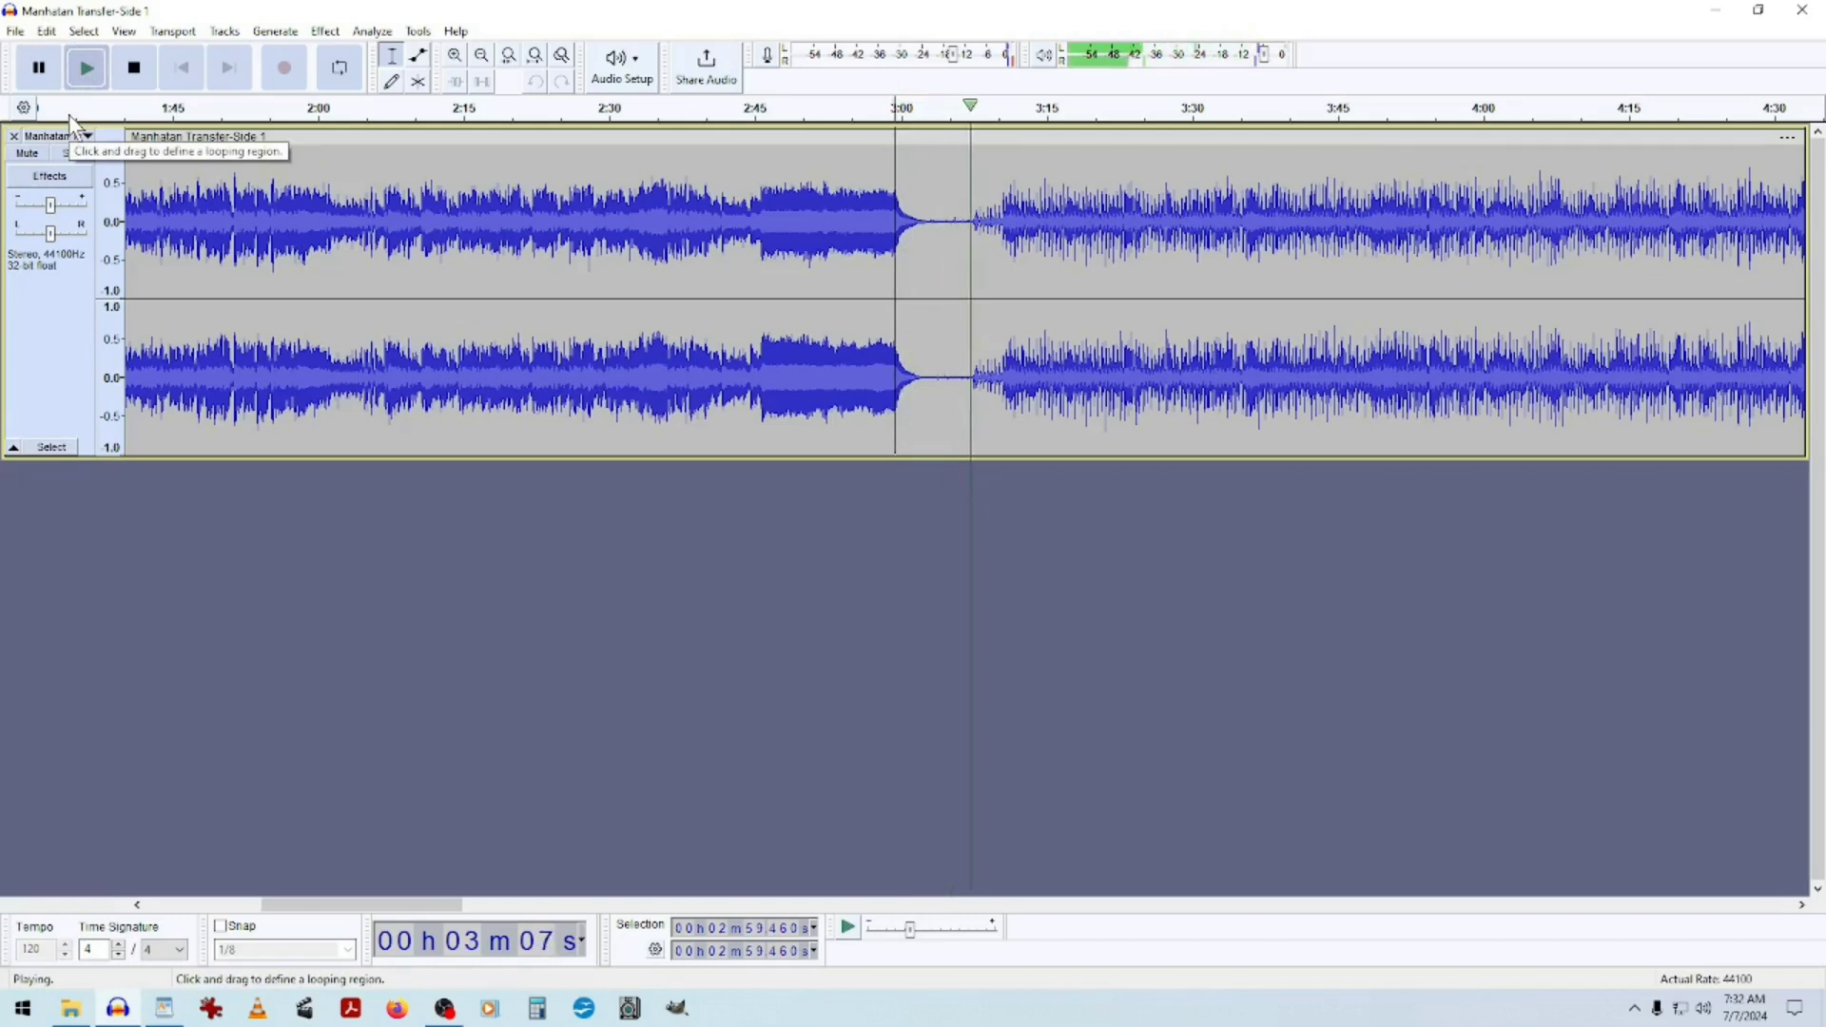
{"action": "left_click", "coordinate": [140, 68]}
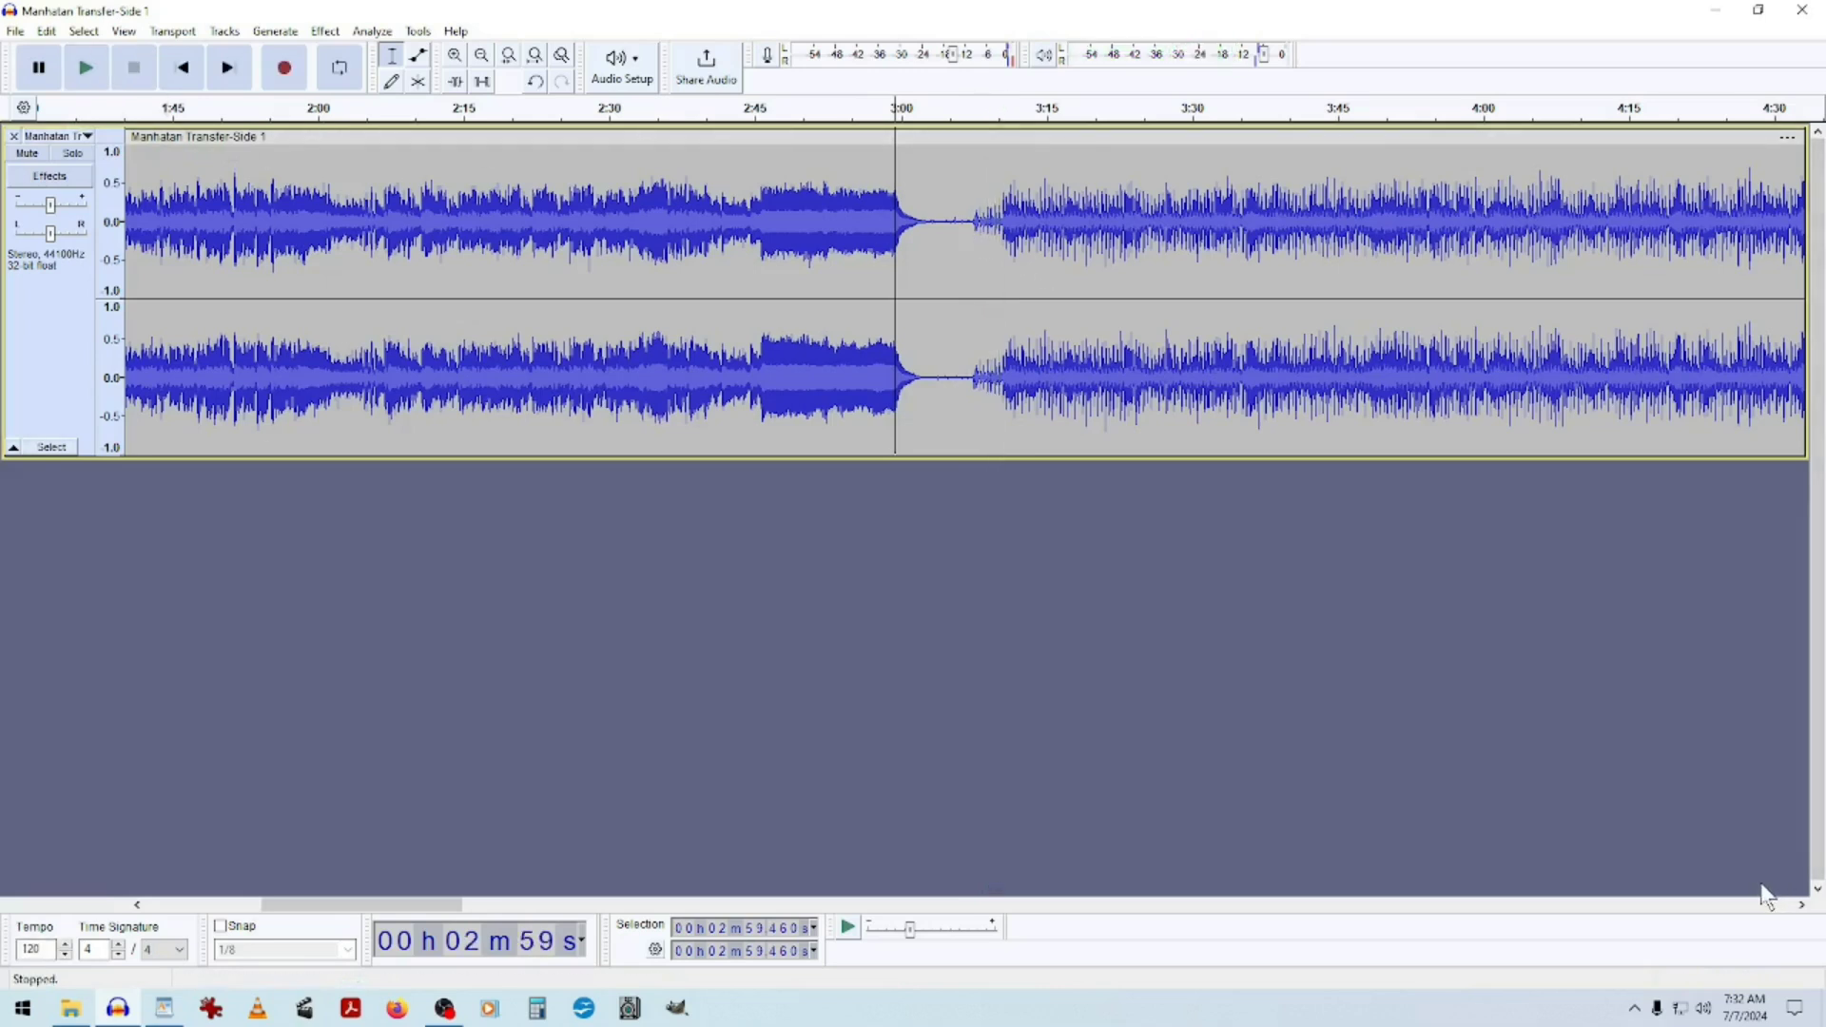
Nudge the cursor forward and back through the gap until it sits at about 3:07.
{"action": "key", "text": "Right"}
{"action": "key", "text": "Right"}
{"action": "key", "text": "Right"}
{"action": "key", "text": "Right"}
{"action": "key", "text": "Right"}
{"action": "key", "text": "Right"}
{"action": "key", "text": "Right"}
{"action": "key", "text": "Right"}
{"action": "key", "text": "Right"}
{"action": "key", "text": "Right"}
{"action": "key", "text": "Right"}
{"action": "key", "text": "Right"}
{"action": "key", "text": "Right"}
{"action": "key", "text": "Right"}
{"action": "key", "text": "Right"}
{"action": "key", "text": "Right"}
{"action": "key", "text": "Right"}
{"action": "key", "text": "Right"}
{"action": "key", "text": "Right"}
{"action": "key", "text": "Right"}
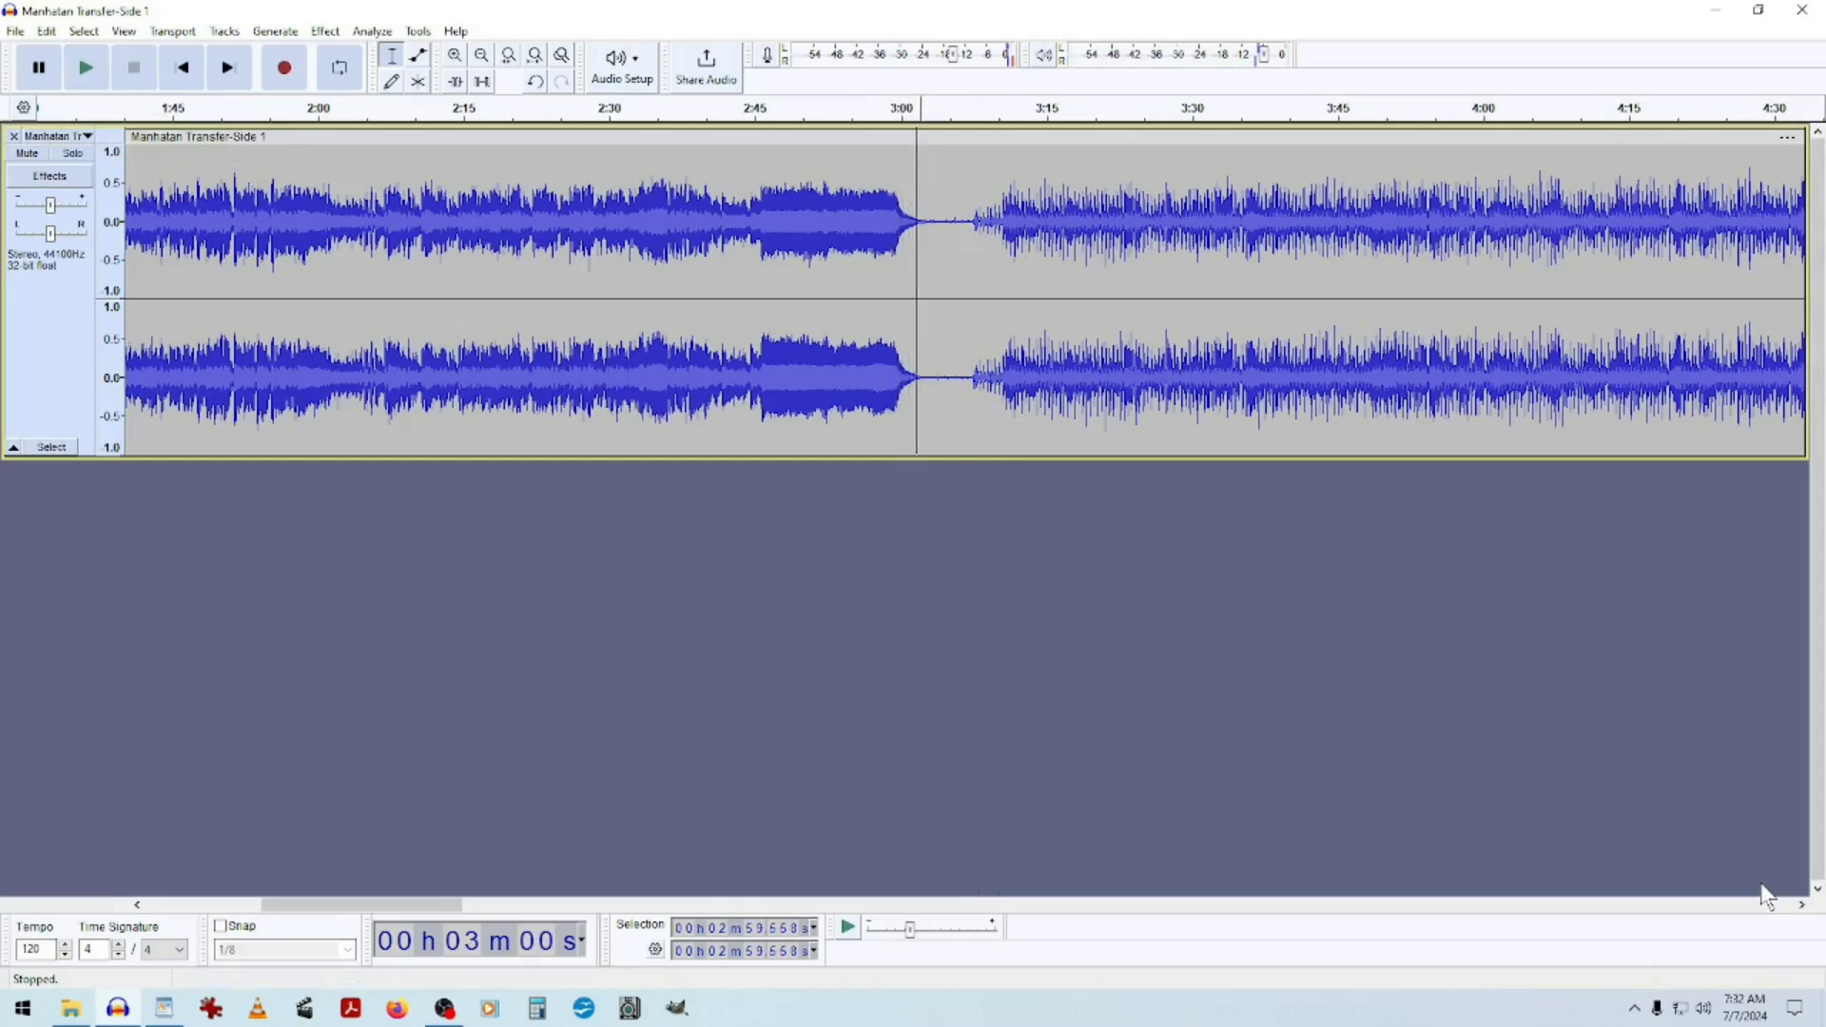
{"action": "key", "text": "Right"}
{"action": "key", "text": "Right"}
{"action": "key", "text": "Right"}
{"action": "key", "text": "Right"}
{"action": "key", "text": "Right"}
{"action": "key", "text": "Right"}
{"action": "key", "text": "Right"}
{"action": "key", "text": "Right"}
{"action": "key", "text": "Right"}
{"action": "key", "text": "Right"}
{"action": "key", "text": "Right"}
{"action": "key", "text": "Right"}
{"action": "key", "text": "Right"}
{"action": "key", "text": "Right"}
{"action": "key", "text": "Right"}
{"action": "key", "text": "Right"}
{"action": "key", "text": "Right"}
{"action": "key", "text": "Right"}
{"action": "key", "text": "Right"}
{"action": "key", "text": "Right"}
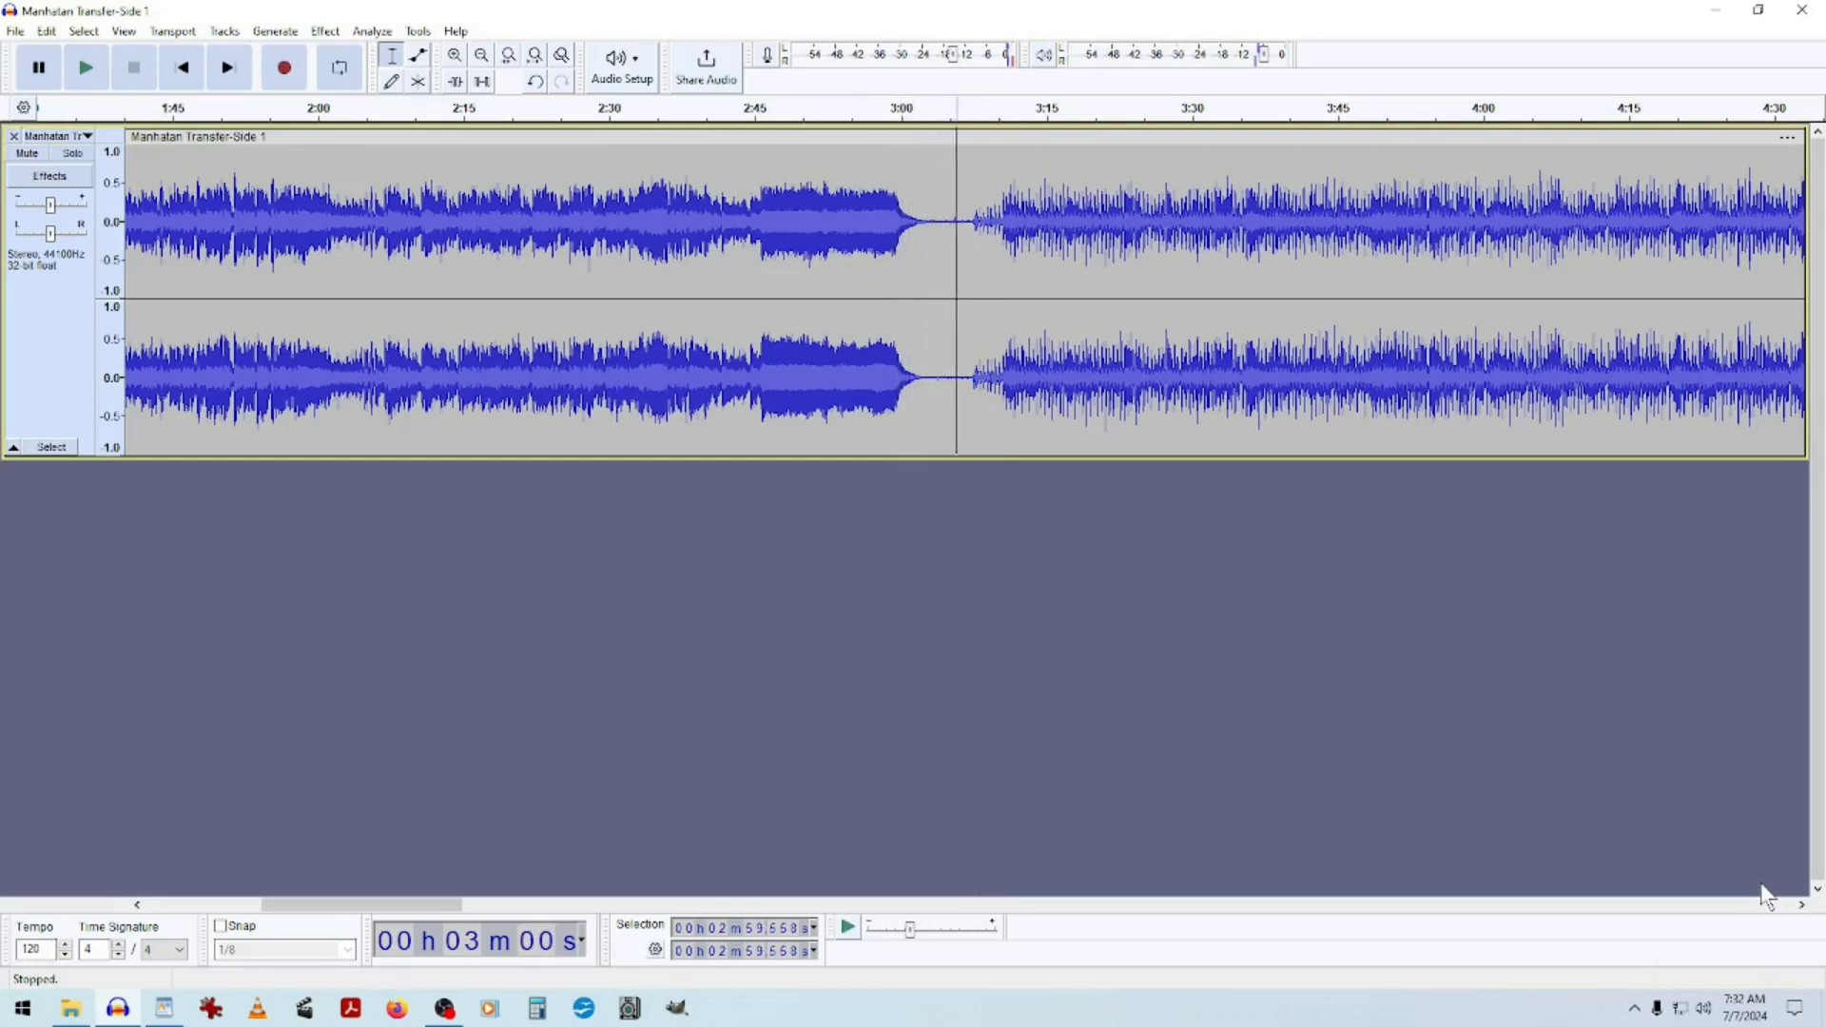
{"action": "key", "text": "Right"}
{"action": "key", "text": "Right"}
{"action": "key", "text": "Right"}
{"action": "key", "text": "Right"}
{"action": "key", "text": "Right"}
{"action": "key", "text": "Right"}
{"action": "key", "text": "Right"}
{"action": "key", "text": "Right"}
{"action": "key", "text": "Right"}
{"action": "key", "text": "Right"}
{"action": "key", "text": "Right"}
{"action": "key", "text": "Right"}
{"action": "key", "text": "Right"}
{"action": "key", "text": "Right"}
{"action": "key", "text": "Right"}
{"action": "key", "text": "Right"}
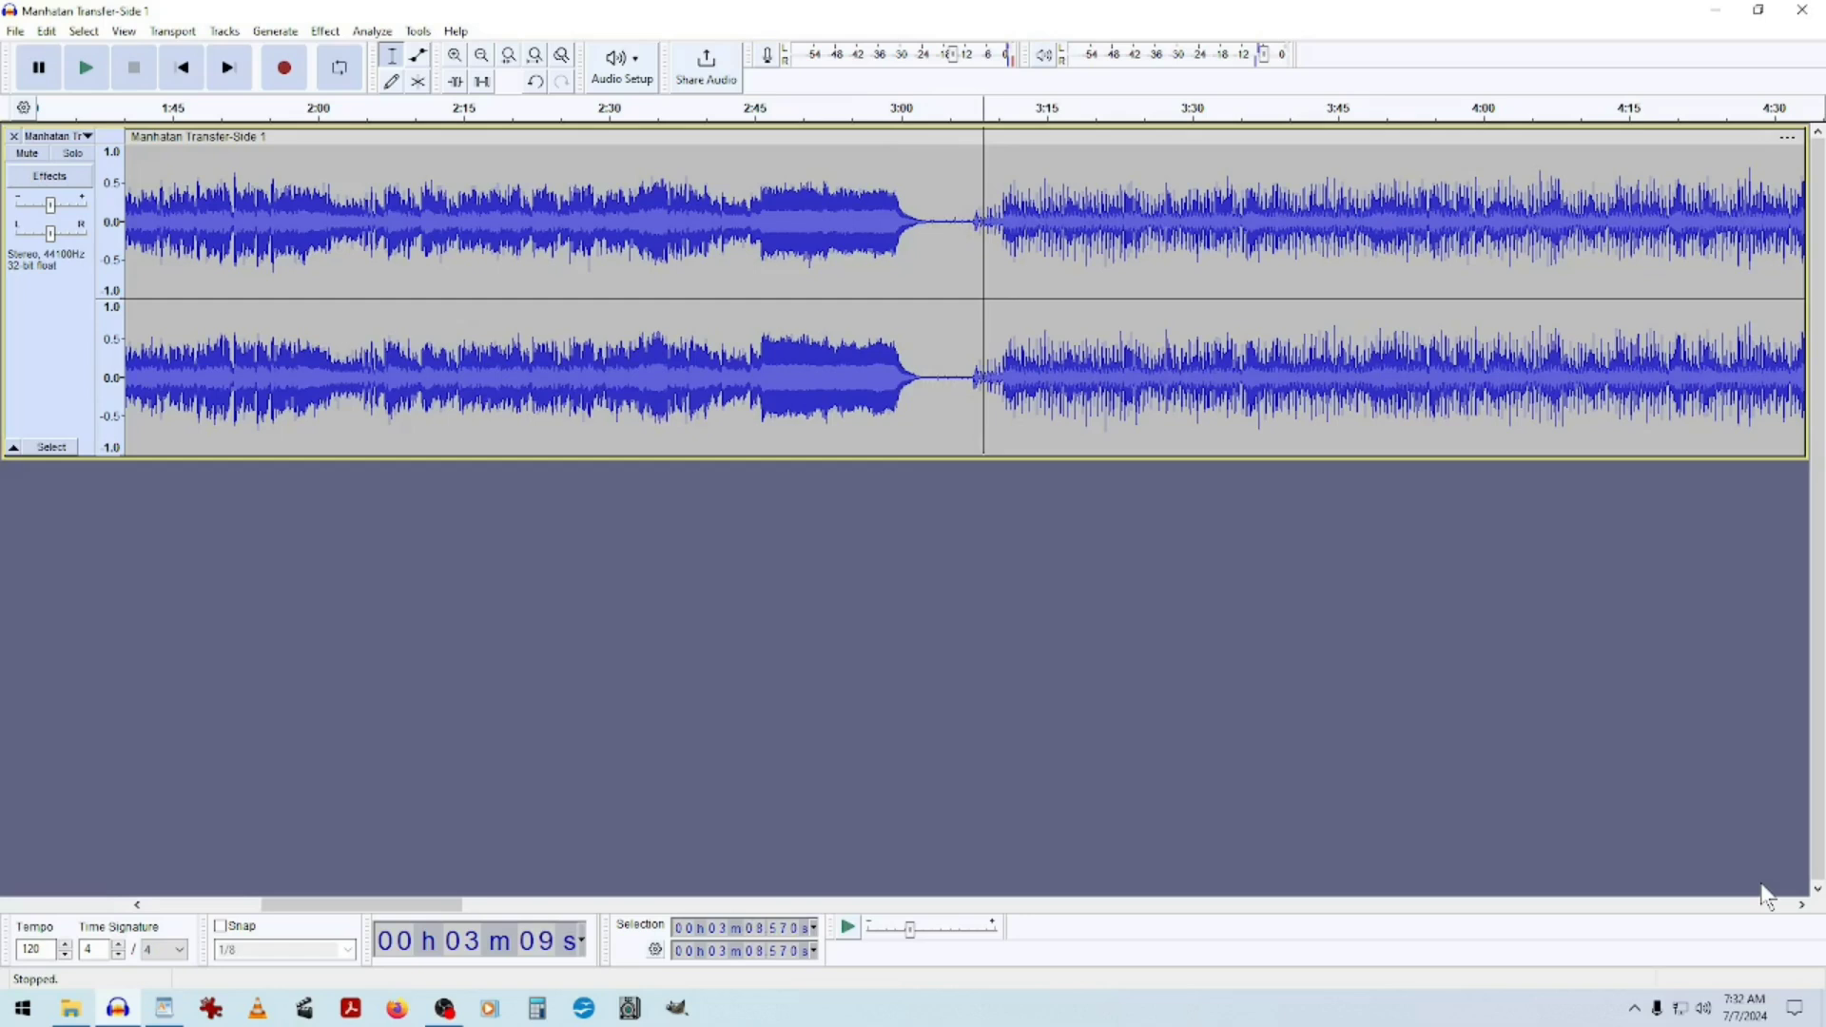
{"action": "key", "text": "Left"}
{"action": "key", "text": "Left"}
{"action": "key", "text": "Left"}
{"action": "key", "text": "Left"}
{"action": "key", "text": "Left"}
{"action": "key", "text": "Left"}
{"action": "key", "text": "Left"}
{"action": "key", "text": "Left"}
{"action": "key", "text": "Left"}
{"action": "key", "text": "Left"}
{"action": "key", "text": "Left"}
{"action": "key", "text": "Left"}
{"action": "key", "text": "Left"}
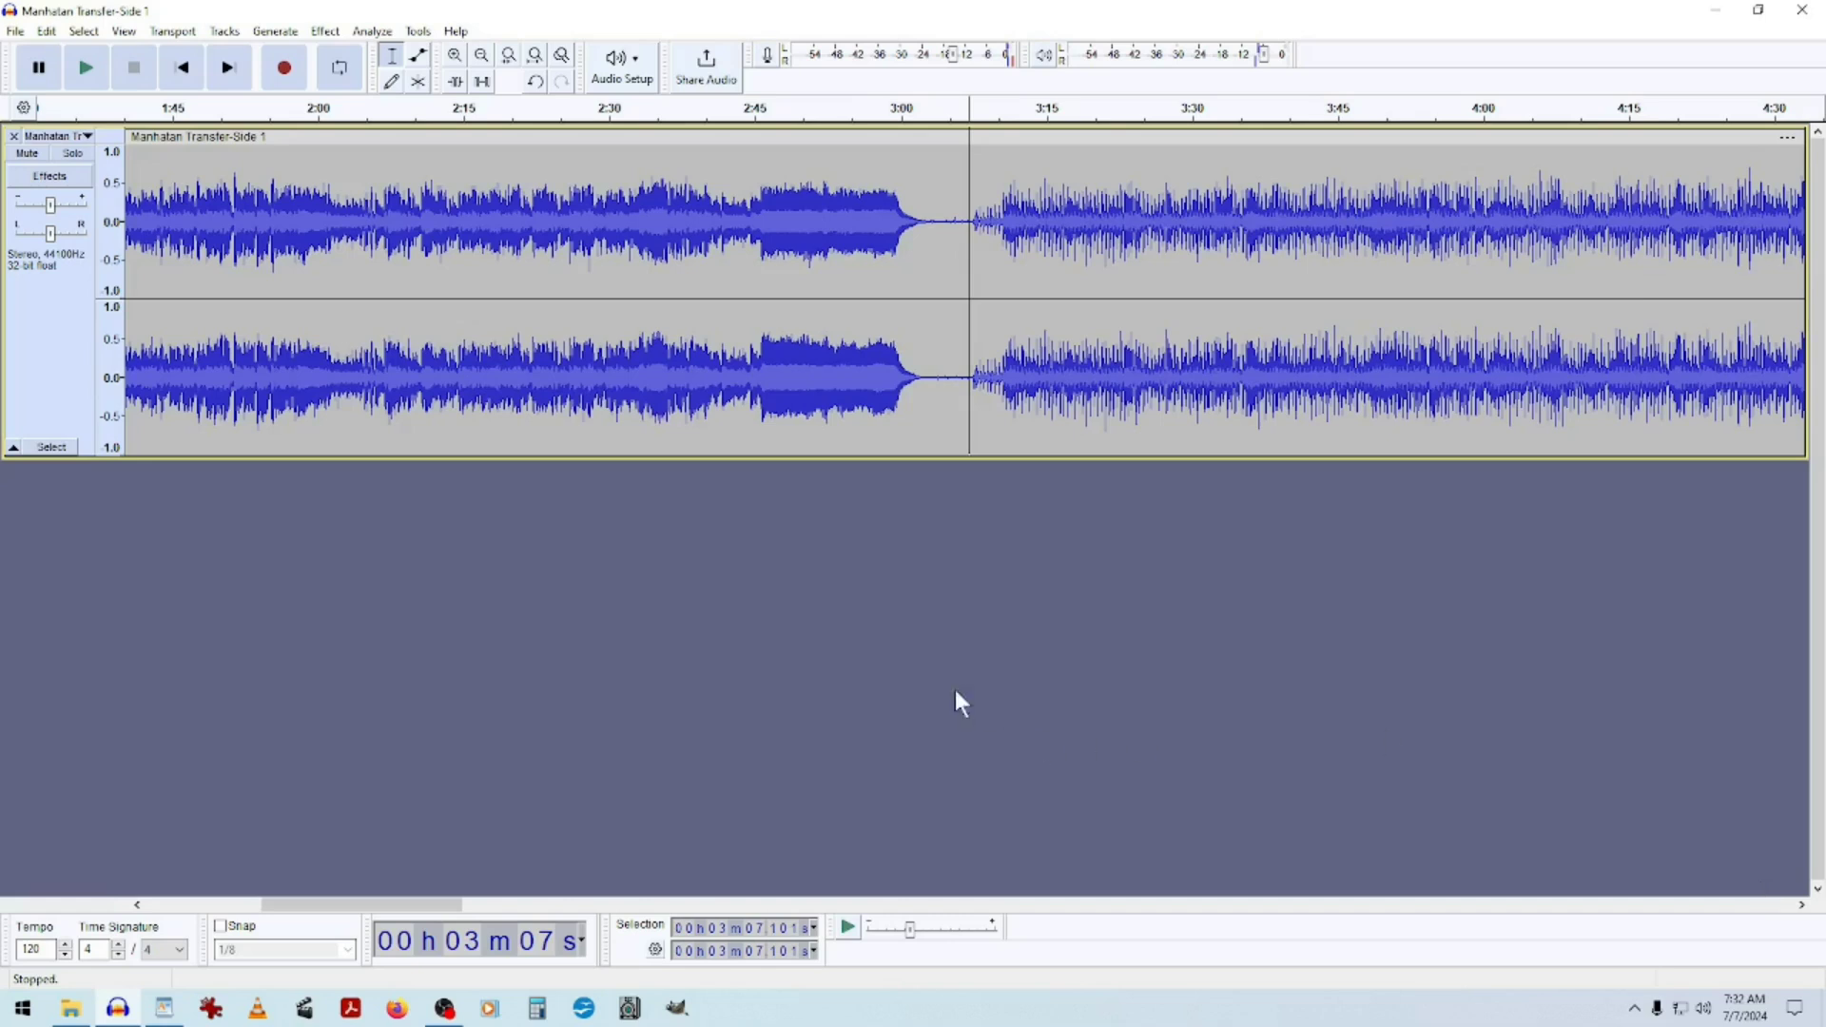
Repeatedly play from the cursor in the gap, nudging it slightly later, to pinpoint where the next song begins.
{"action": "left_click", "coordinate": [86, 68]}
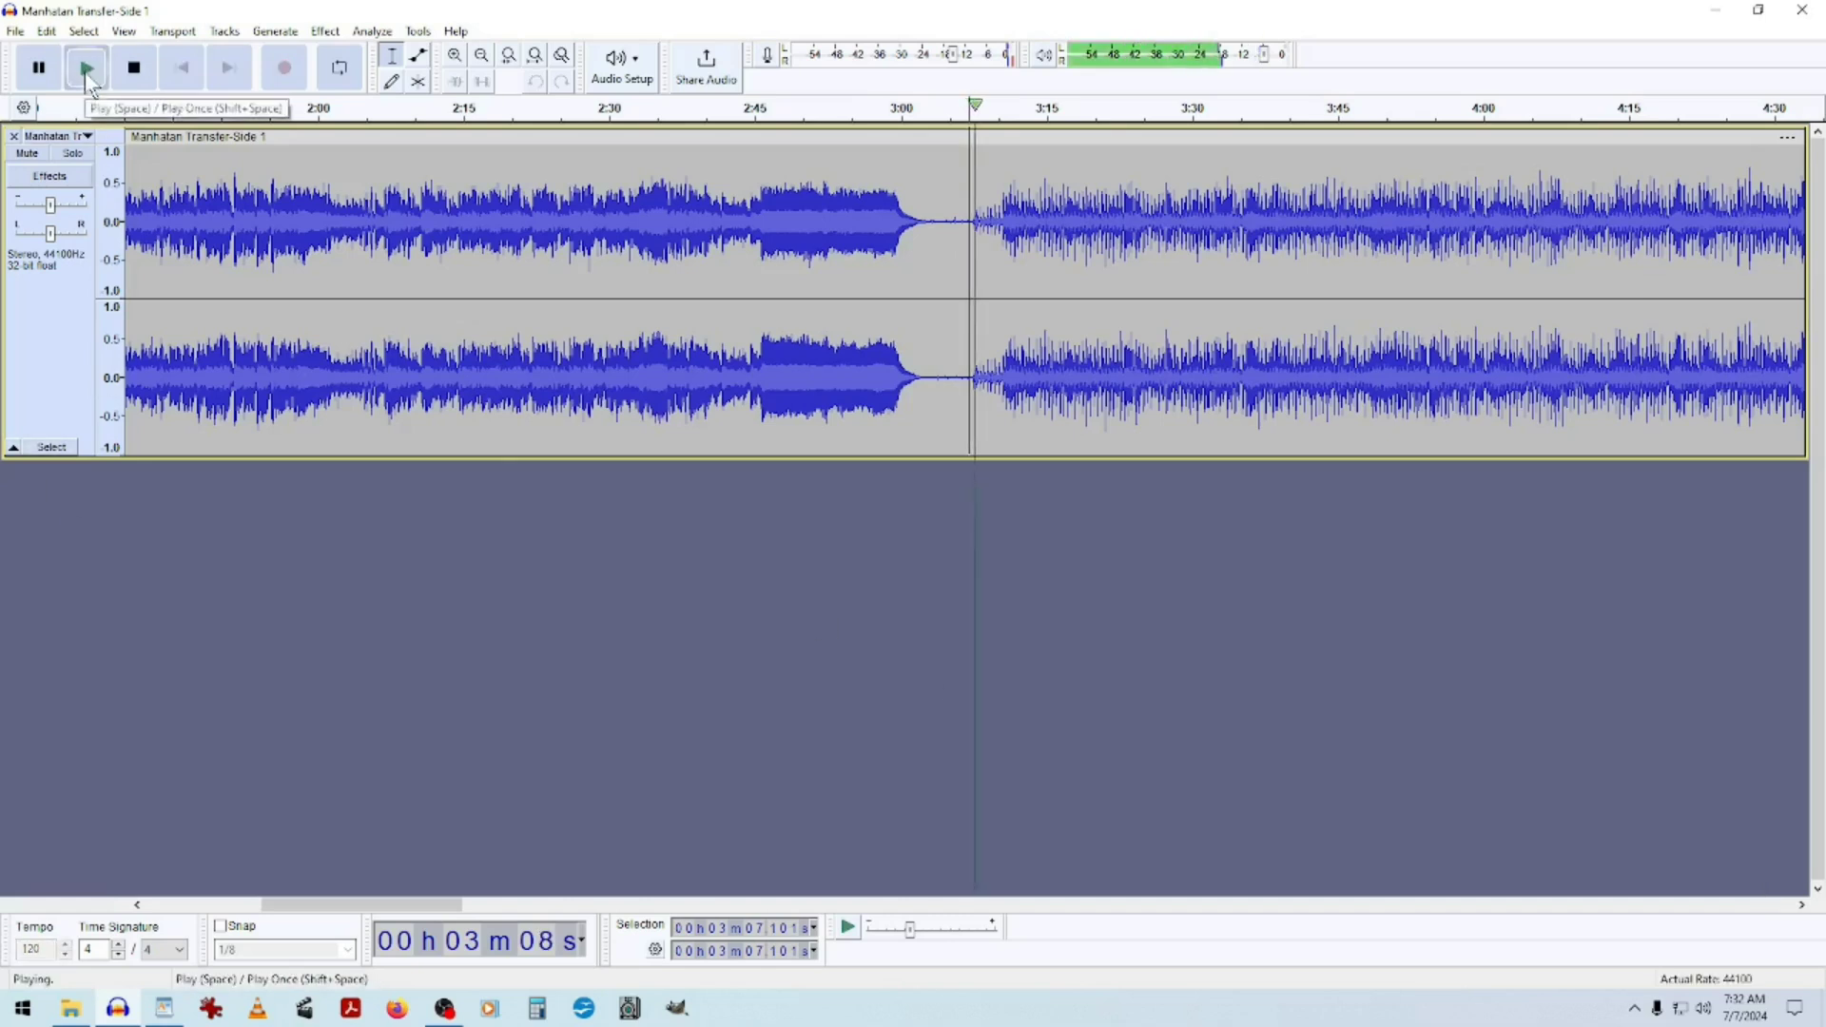
{"action": "left_click", "coordinate": [134, 69]}
{"action": "left_click", "coordinate": [81, 74]}
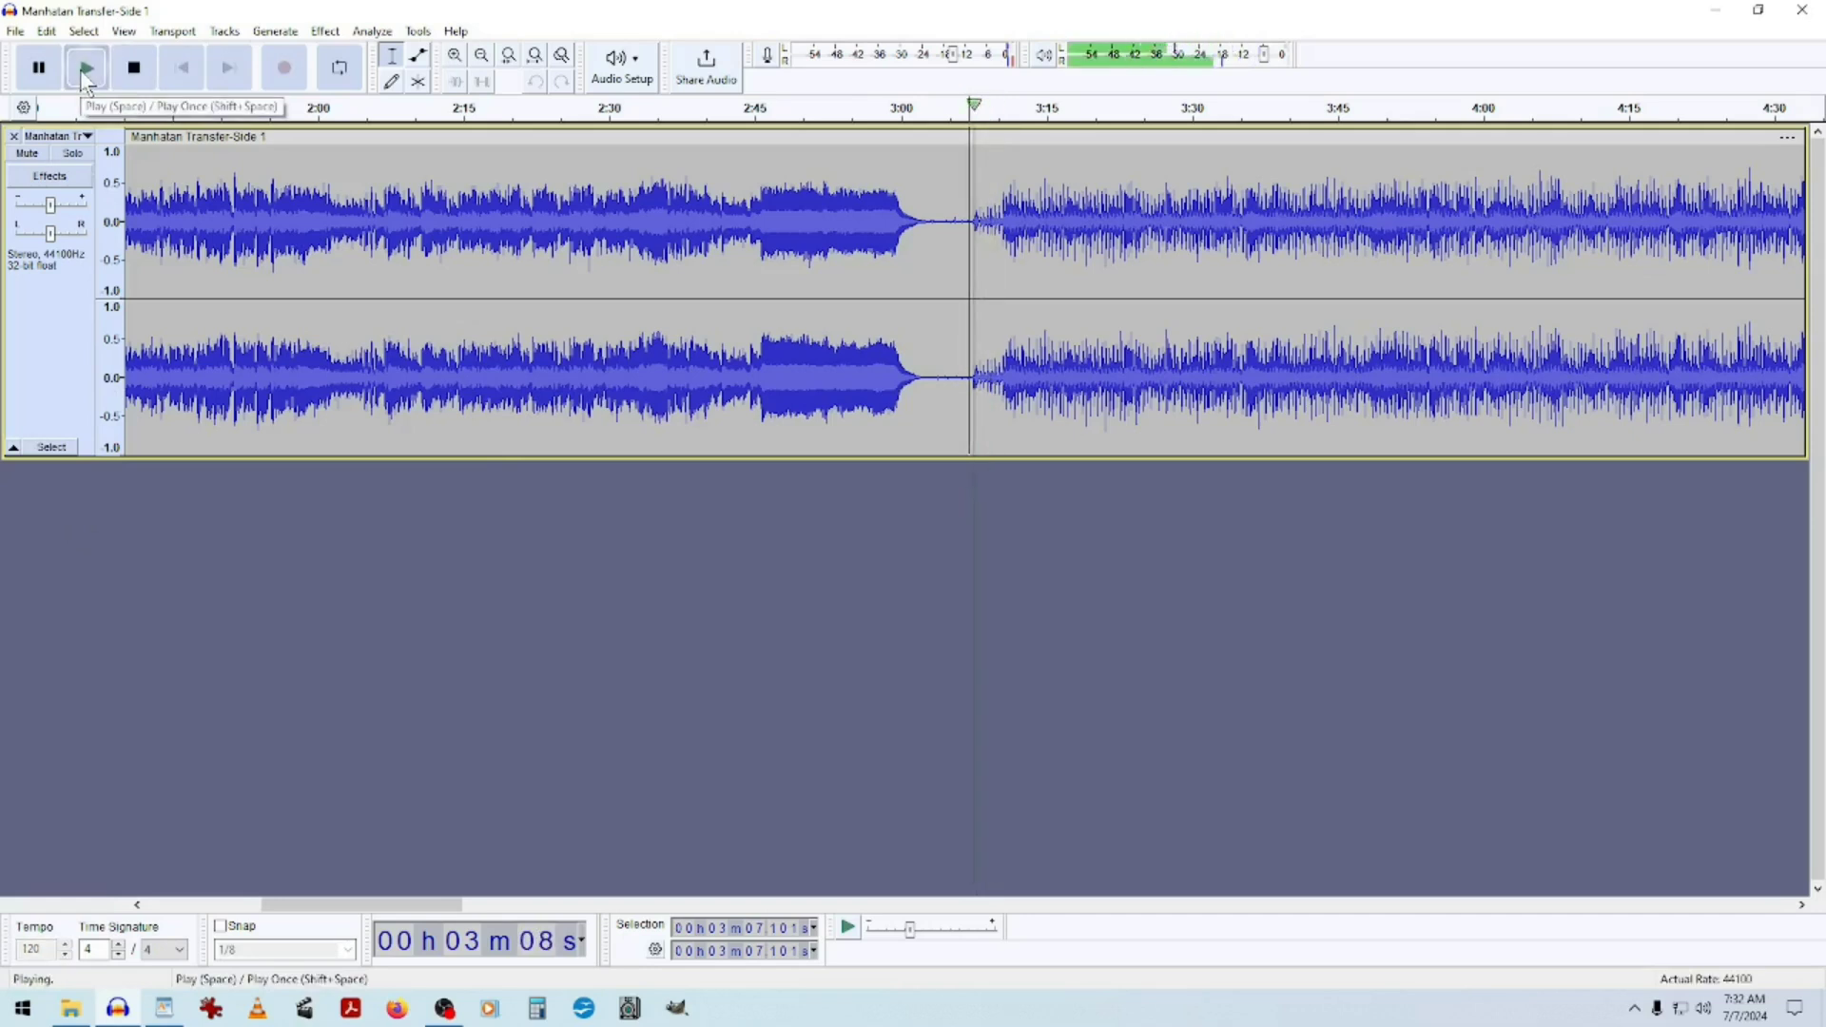
{"action": "left_click", "coordinate": [134, 70]}
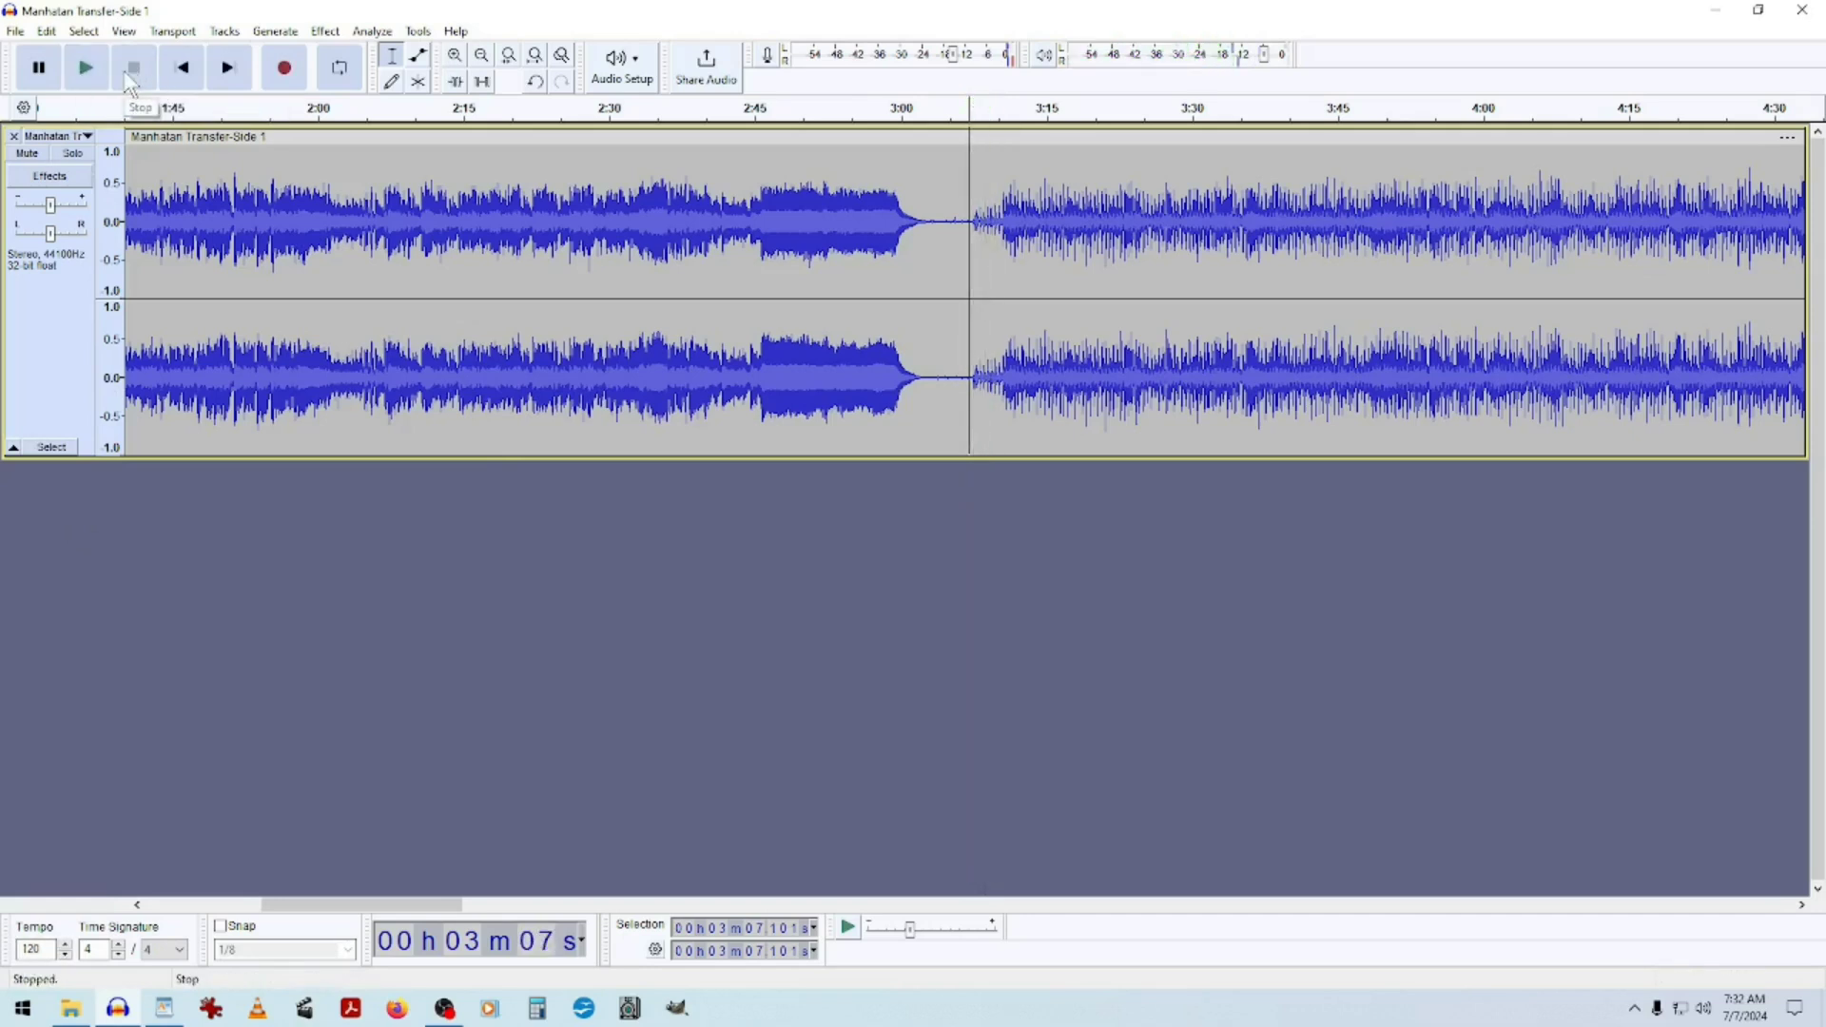
{"action": "key", "text": "Right"}
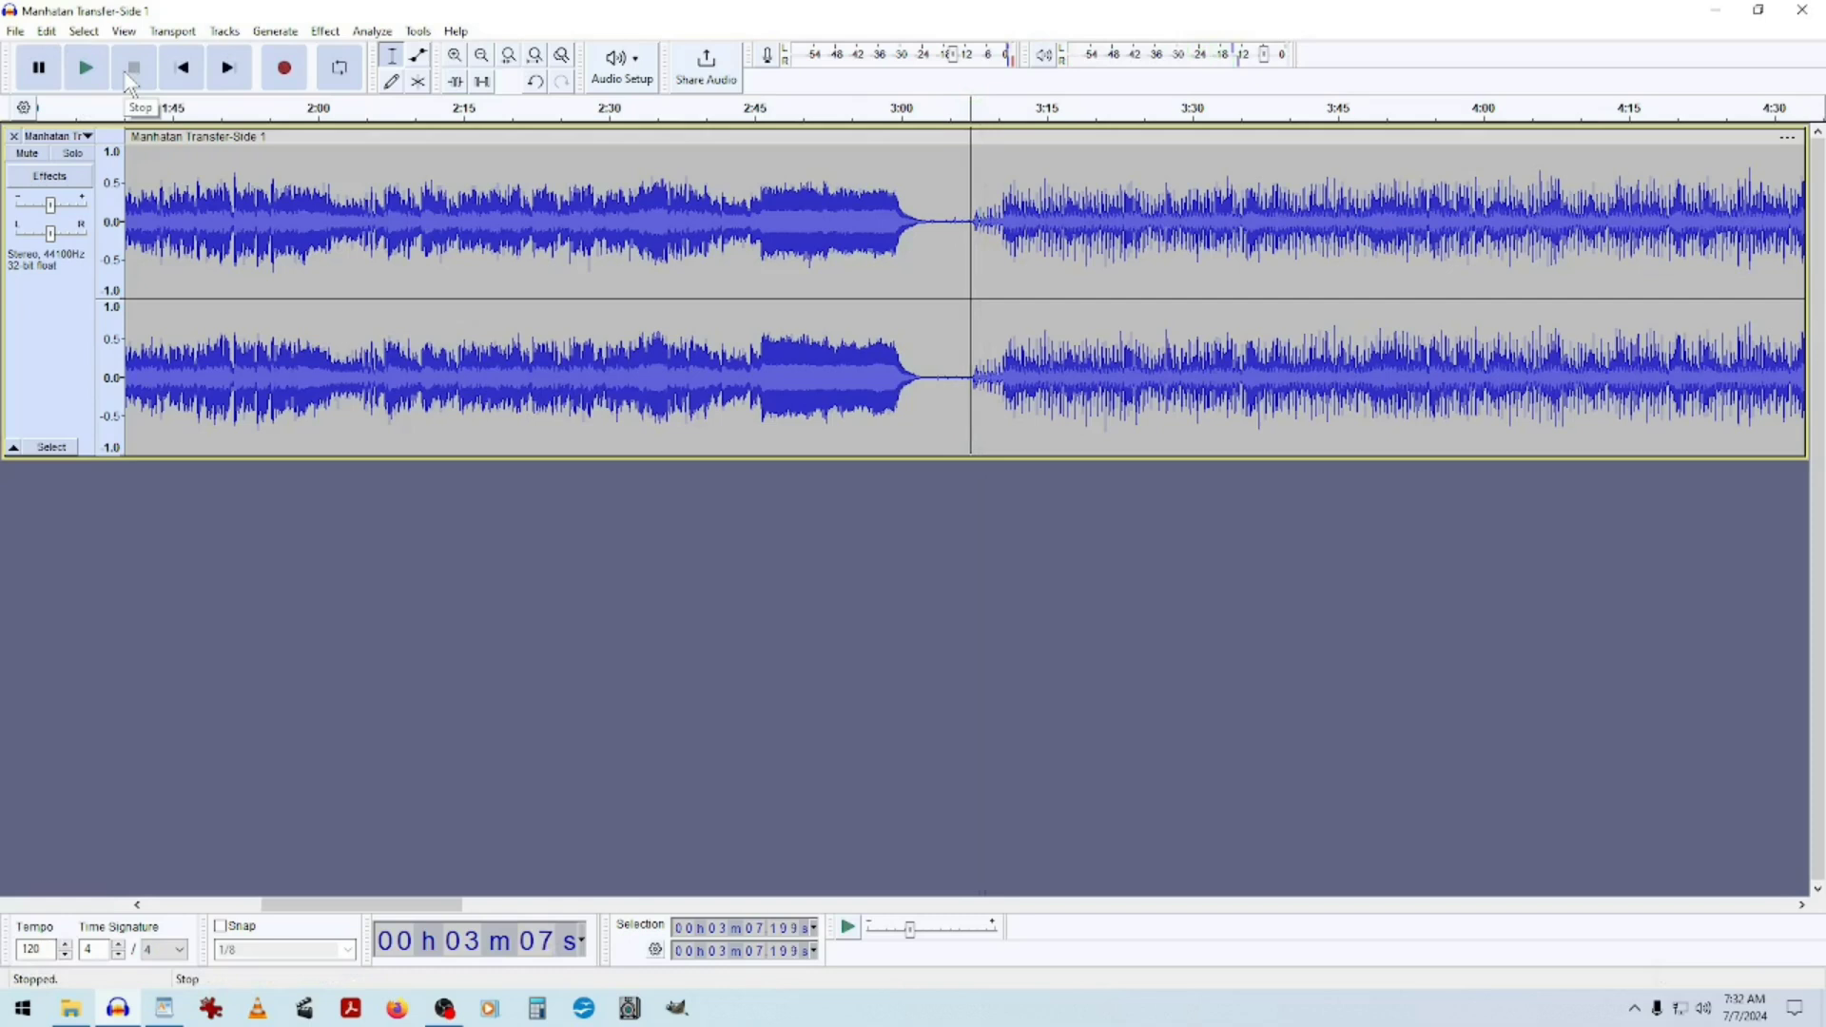
{"action": "left_click", "coordinate": [80, 61]}
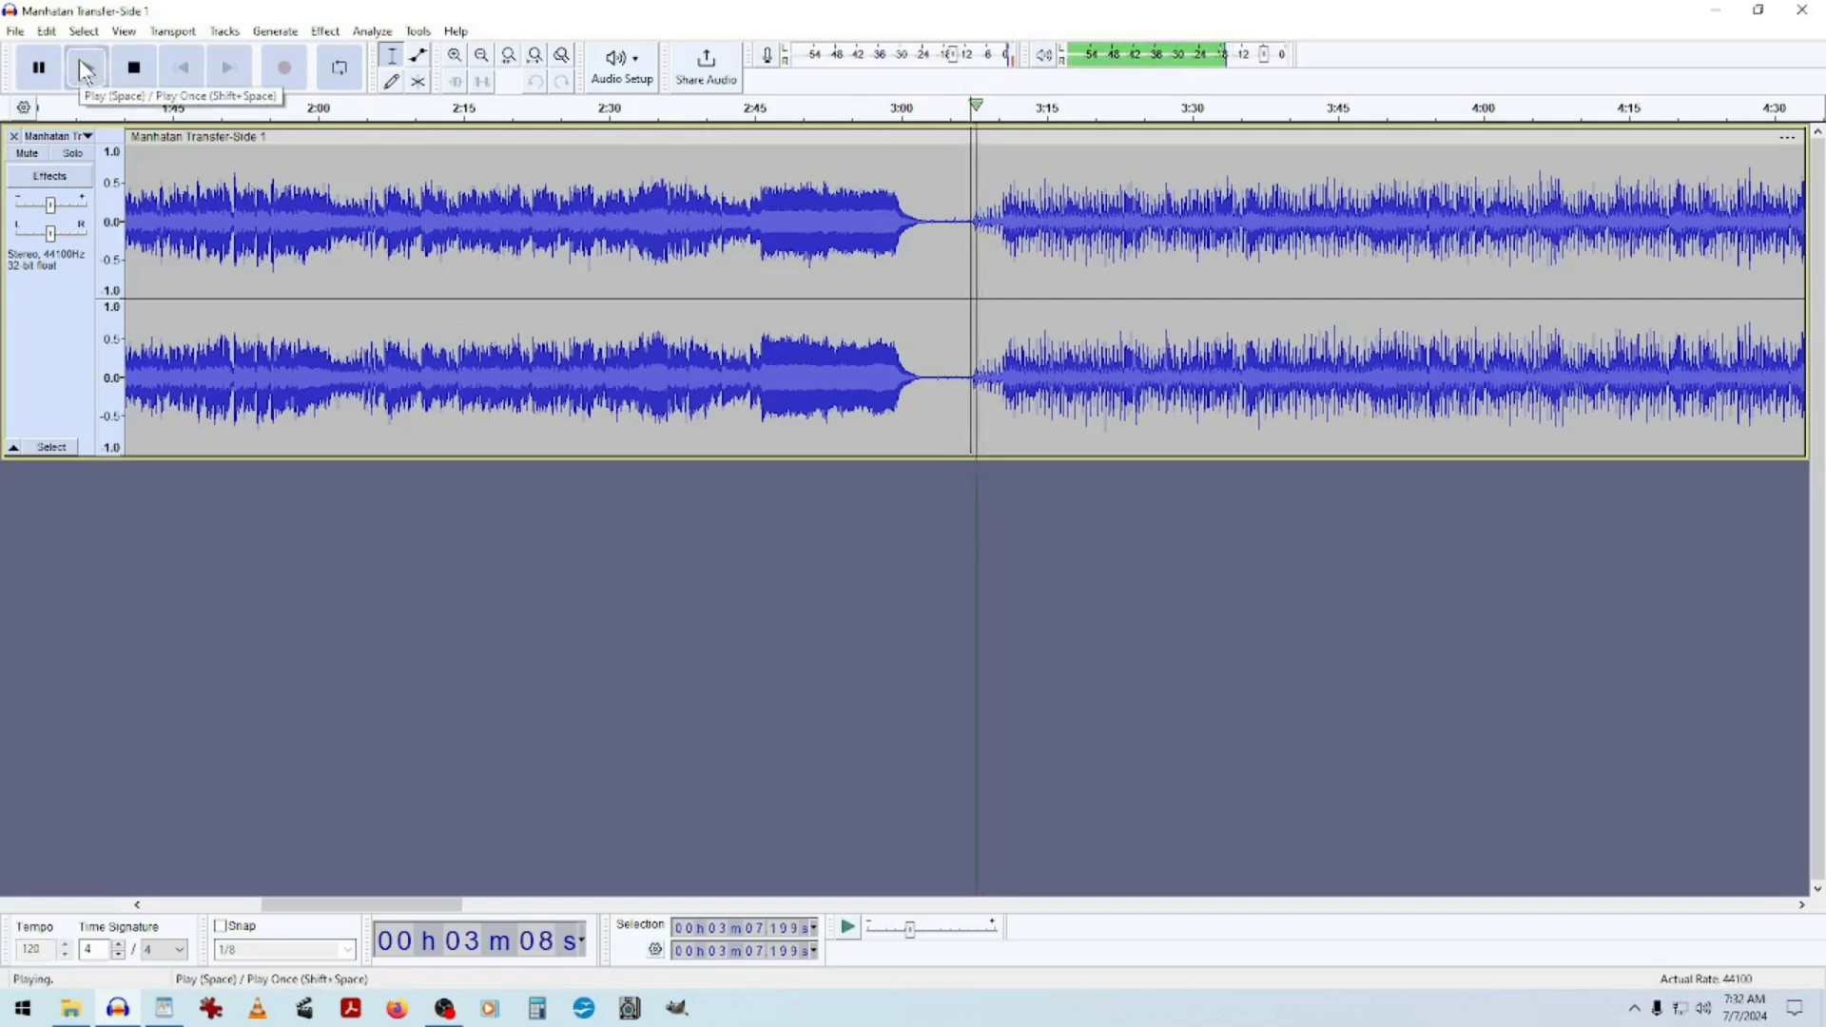
{"action": "left_click", "coordinate": [80, 61]}
{"action": "left_click", "coordinate": [81, 65]}
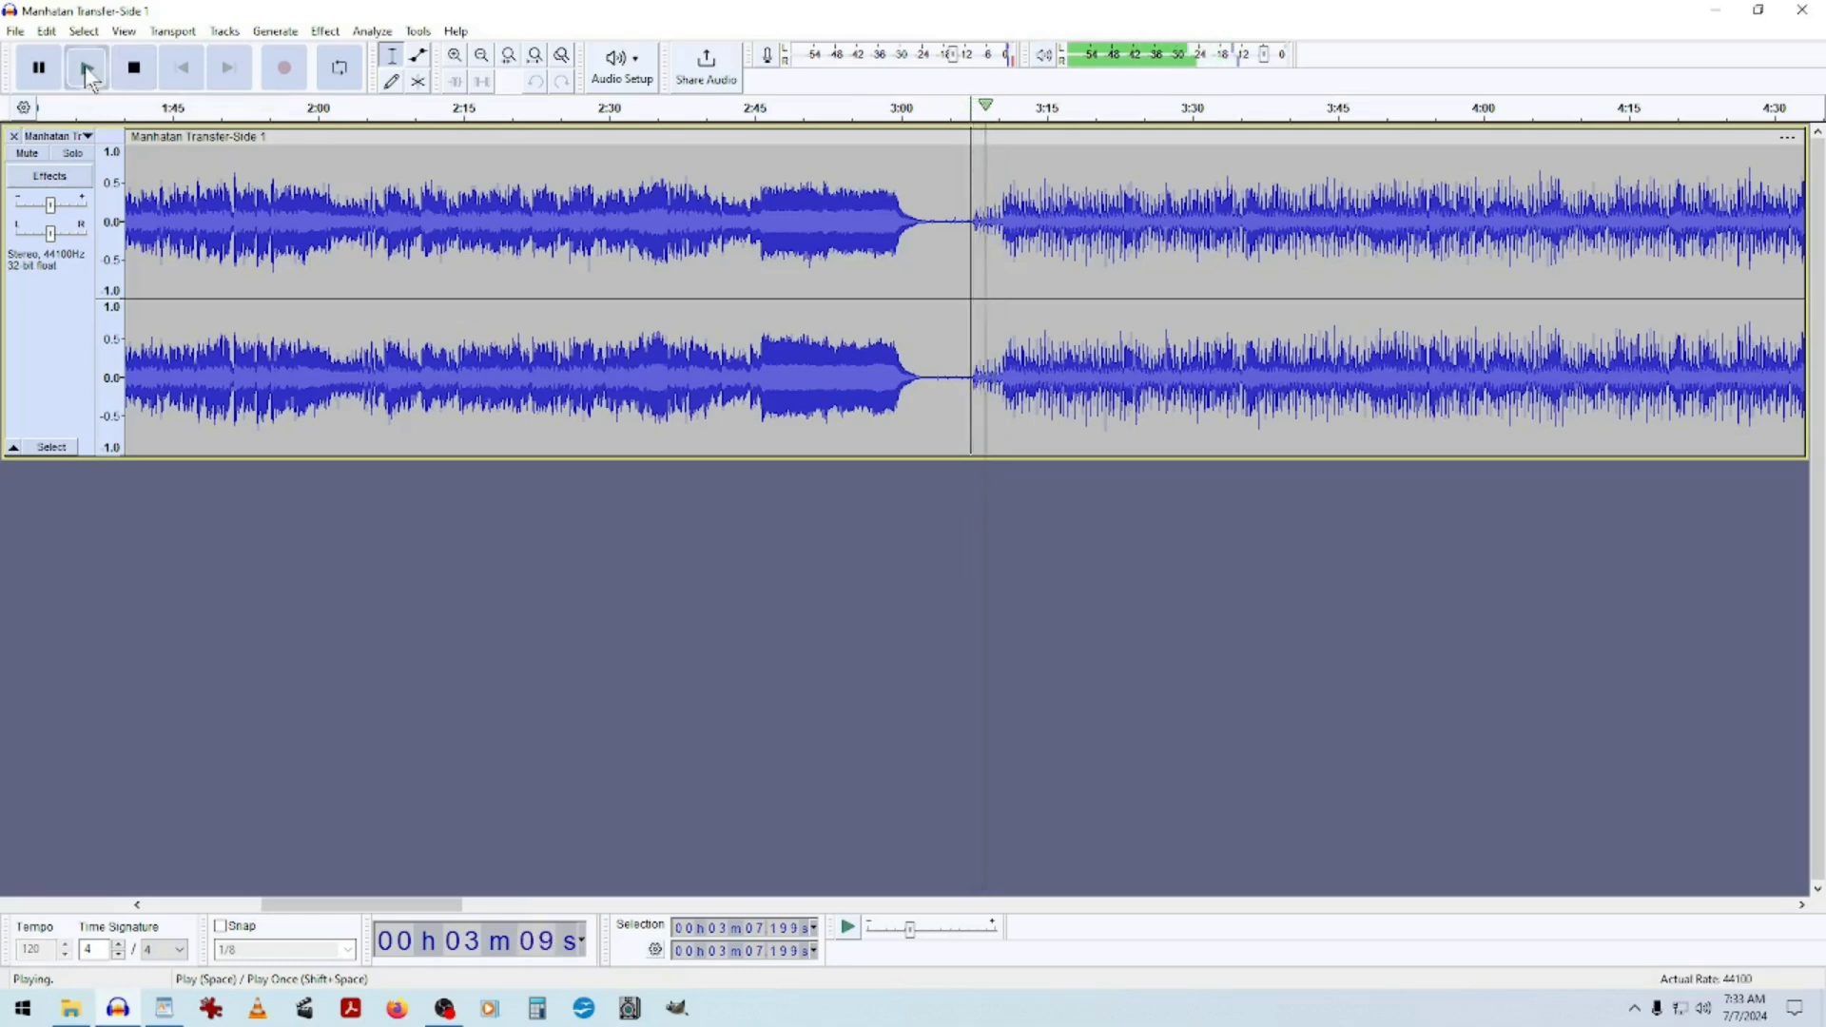
{"action": "left_click", "coordinate": [135, 65]}
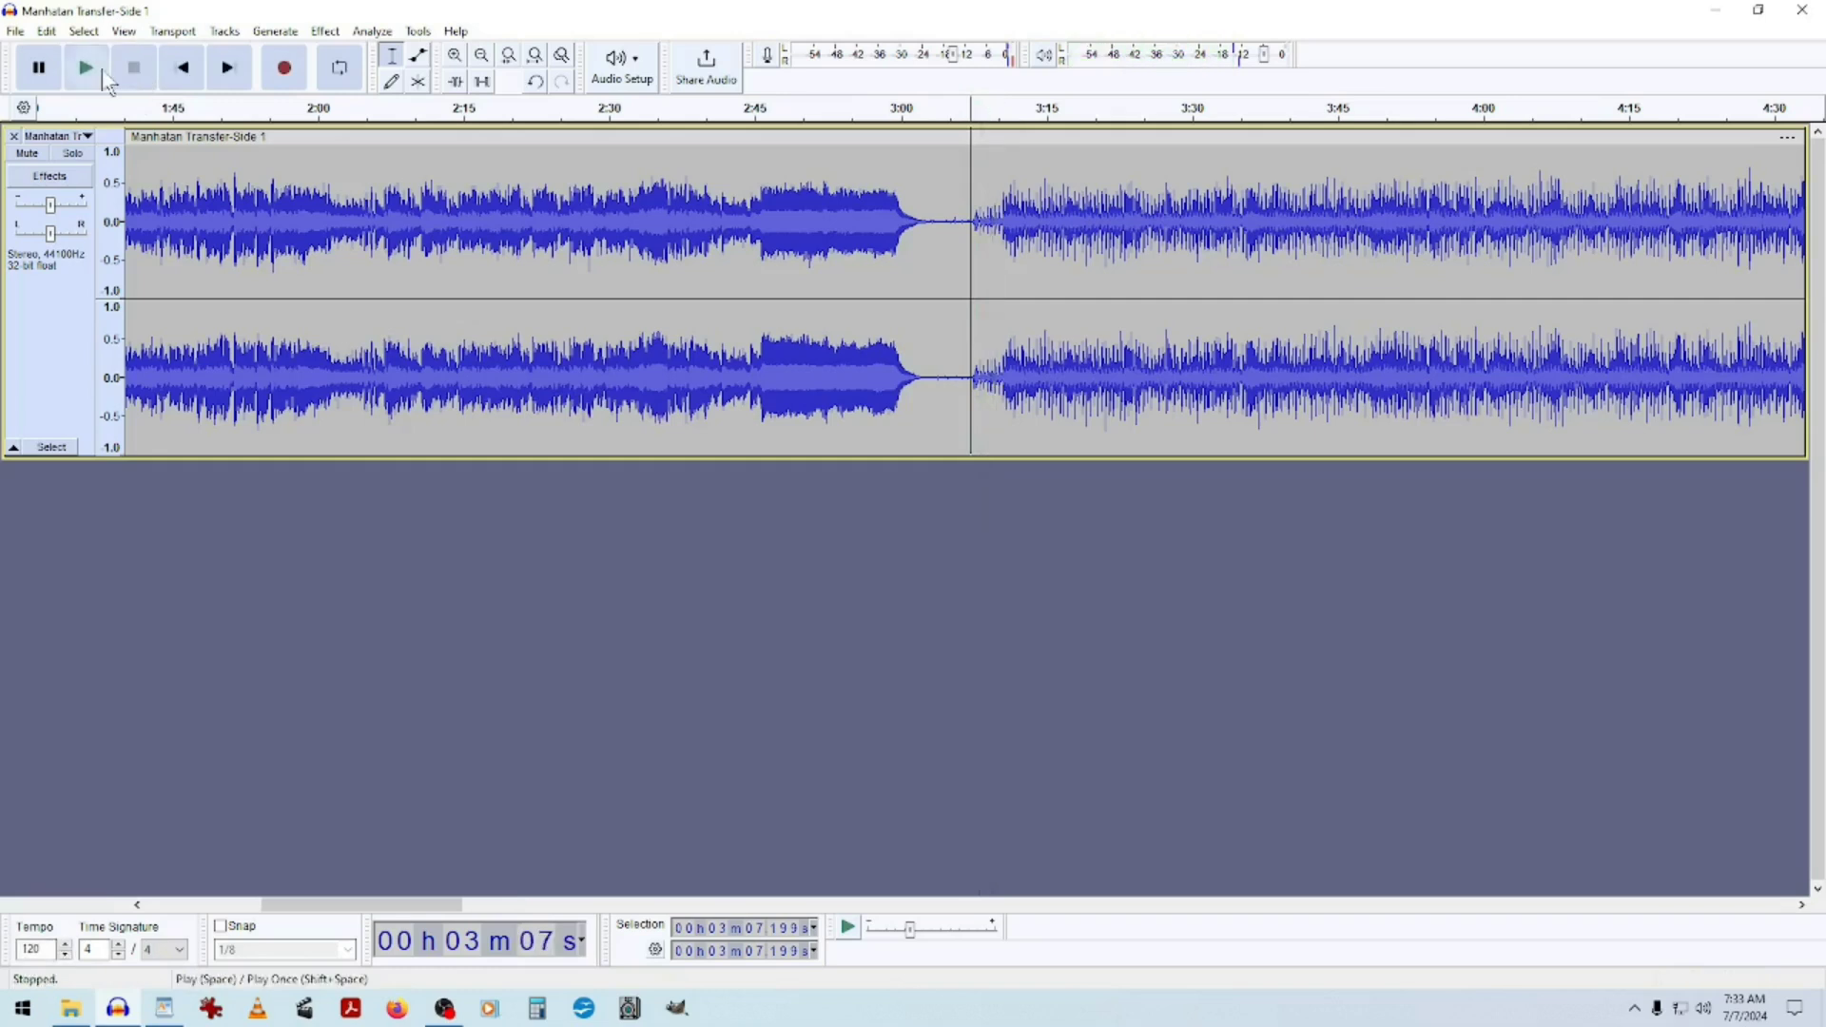
{"action": "key", "text": "Right"}
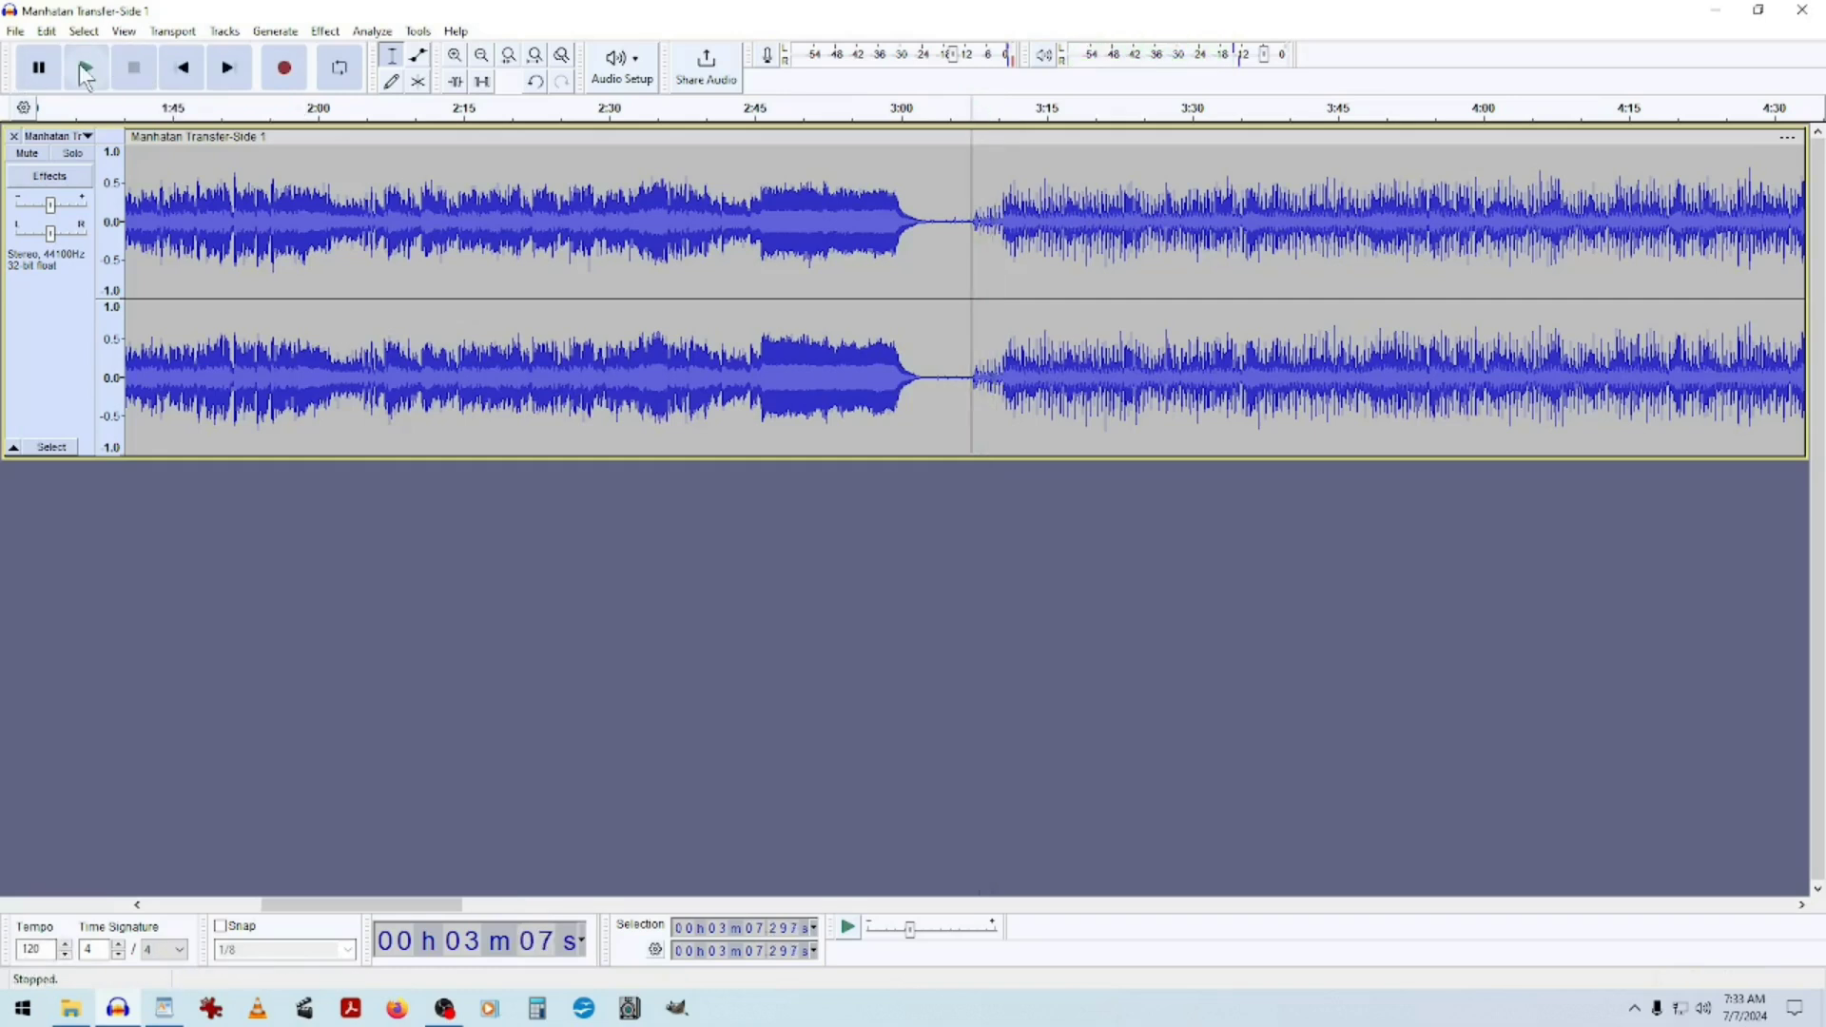
{"action": "left_click", "coordinate": [84, 66]}
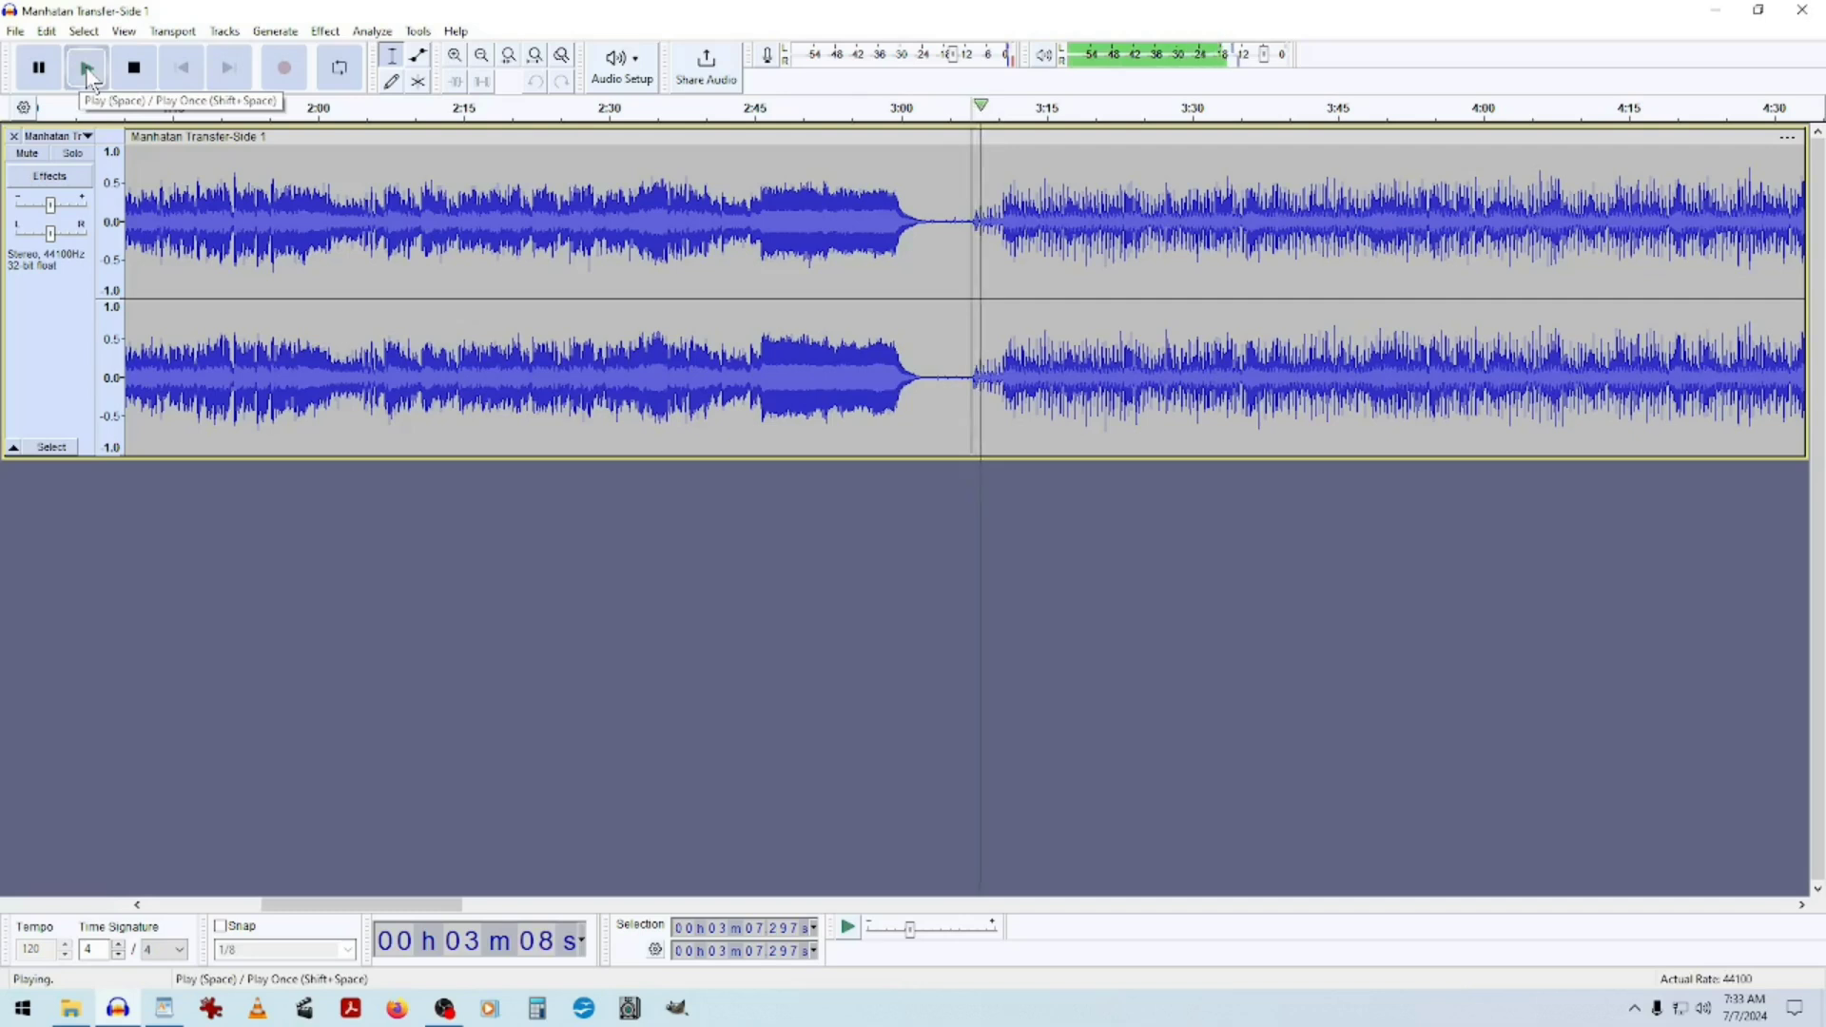
{"action": "left_click", "coordinate": [80, 64]}
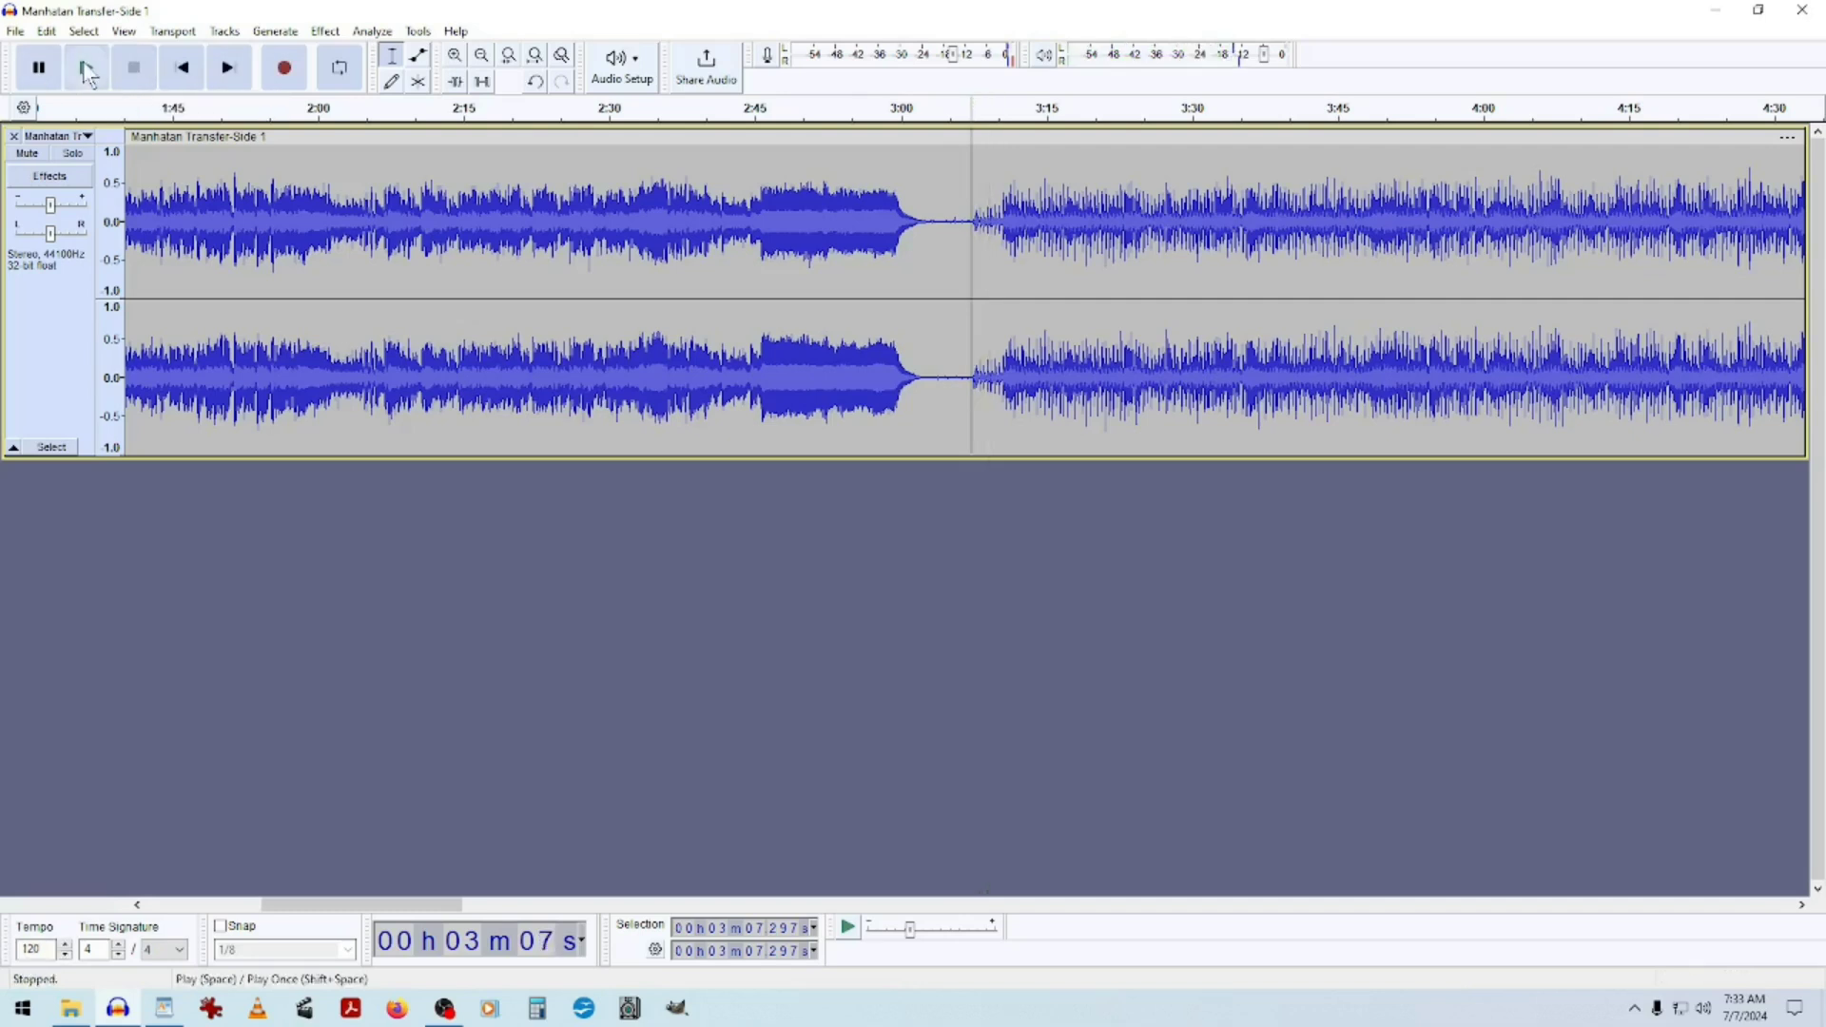
{"action": "left_click", "coordinate": [86, 69]}
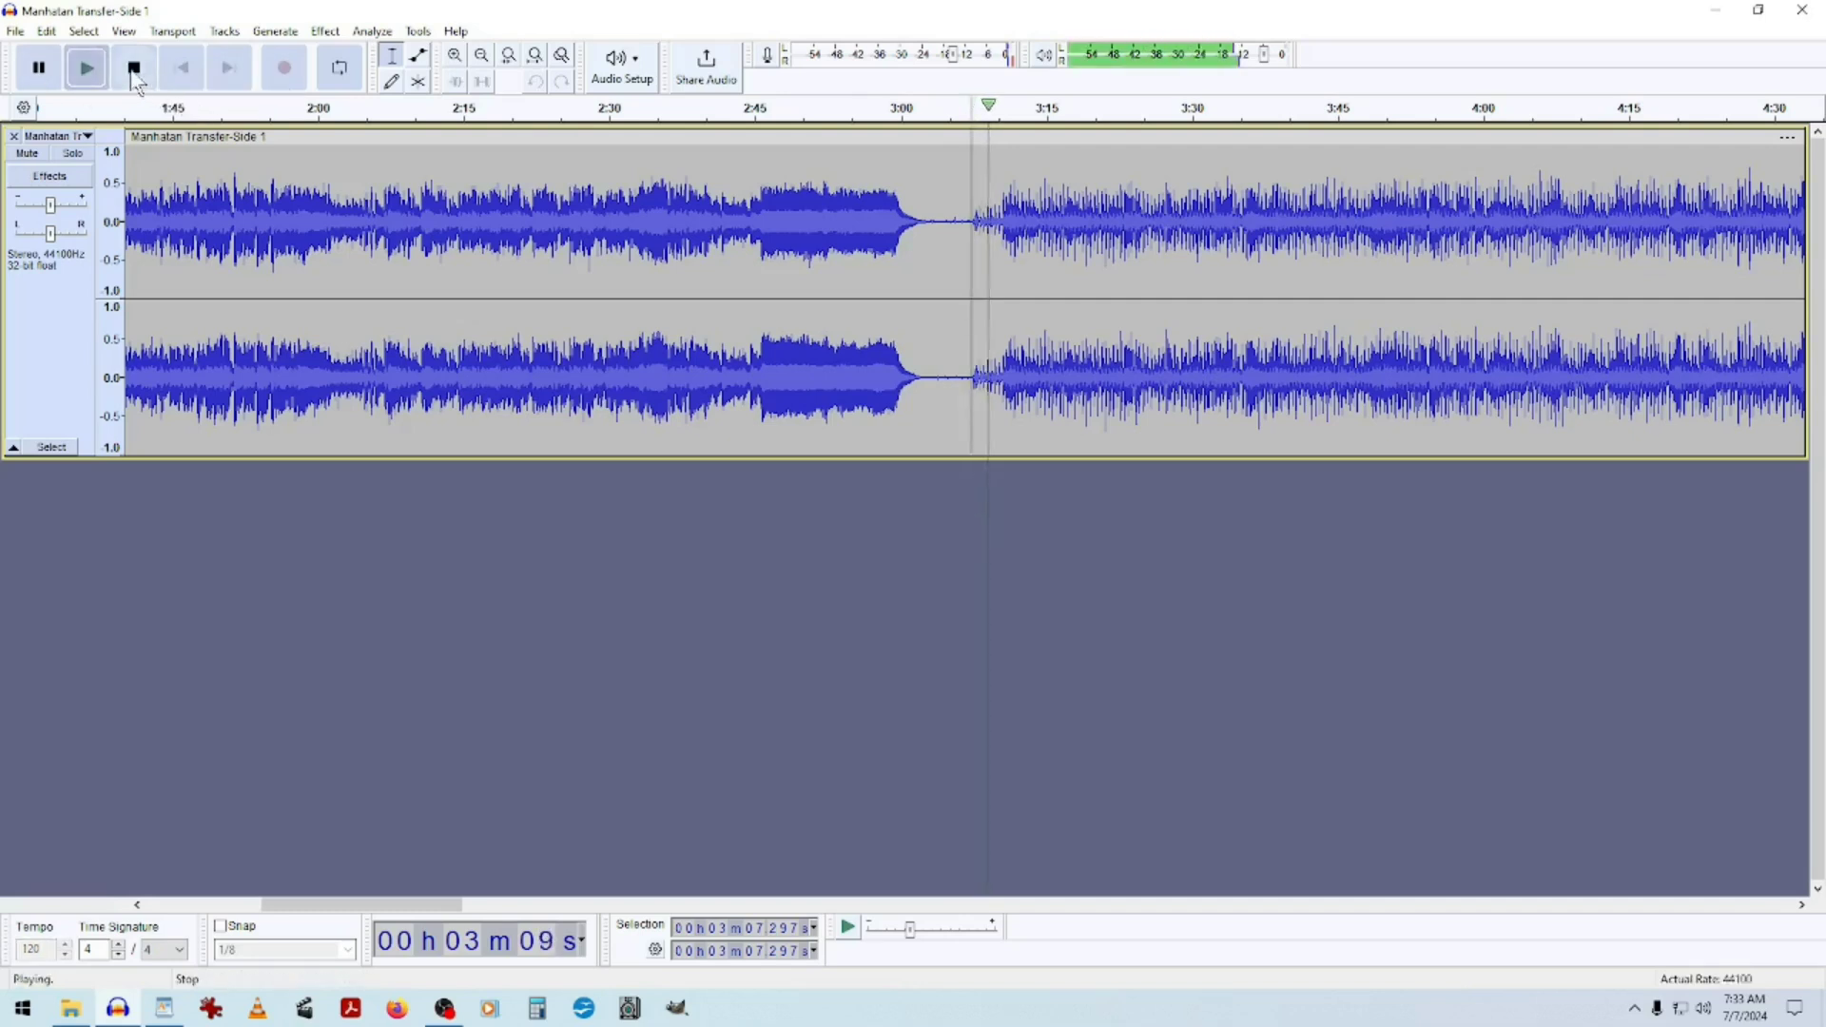
{"action": "left_click", "coordinate": [134, 68]}
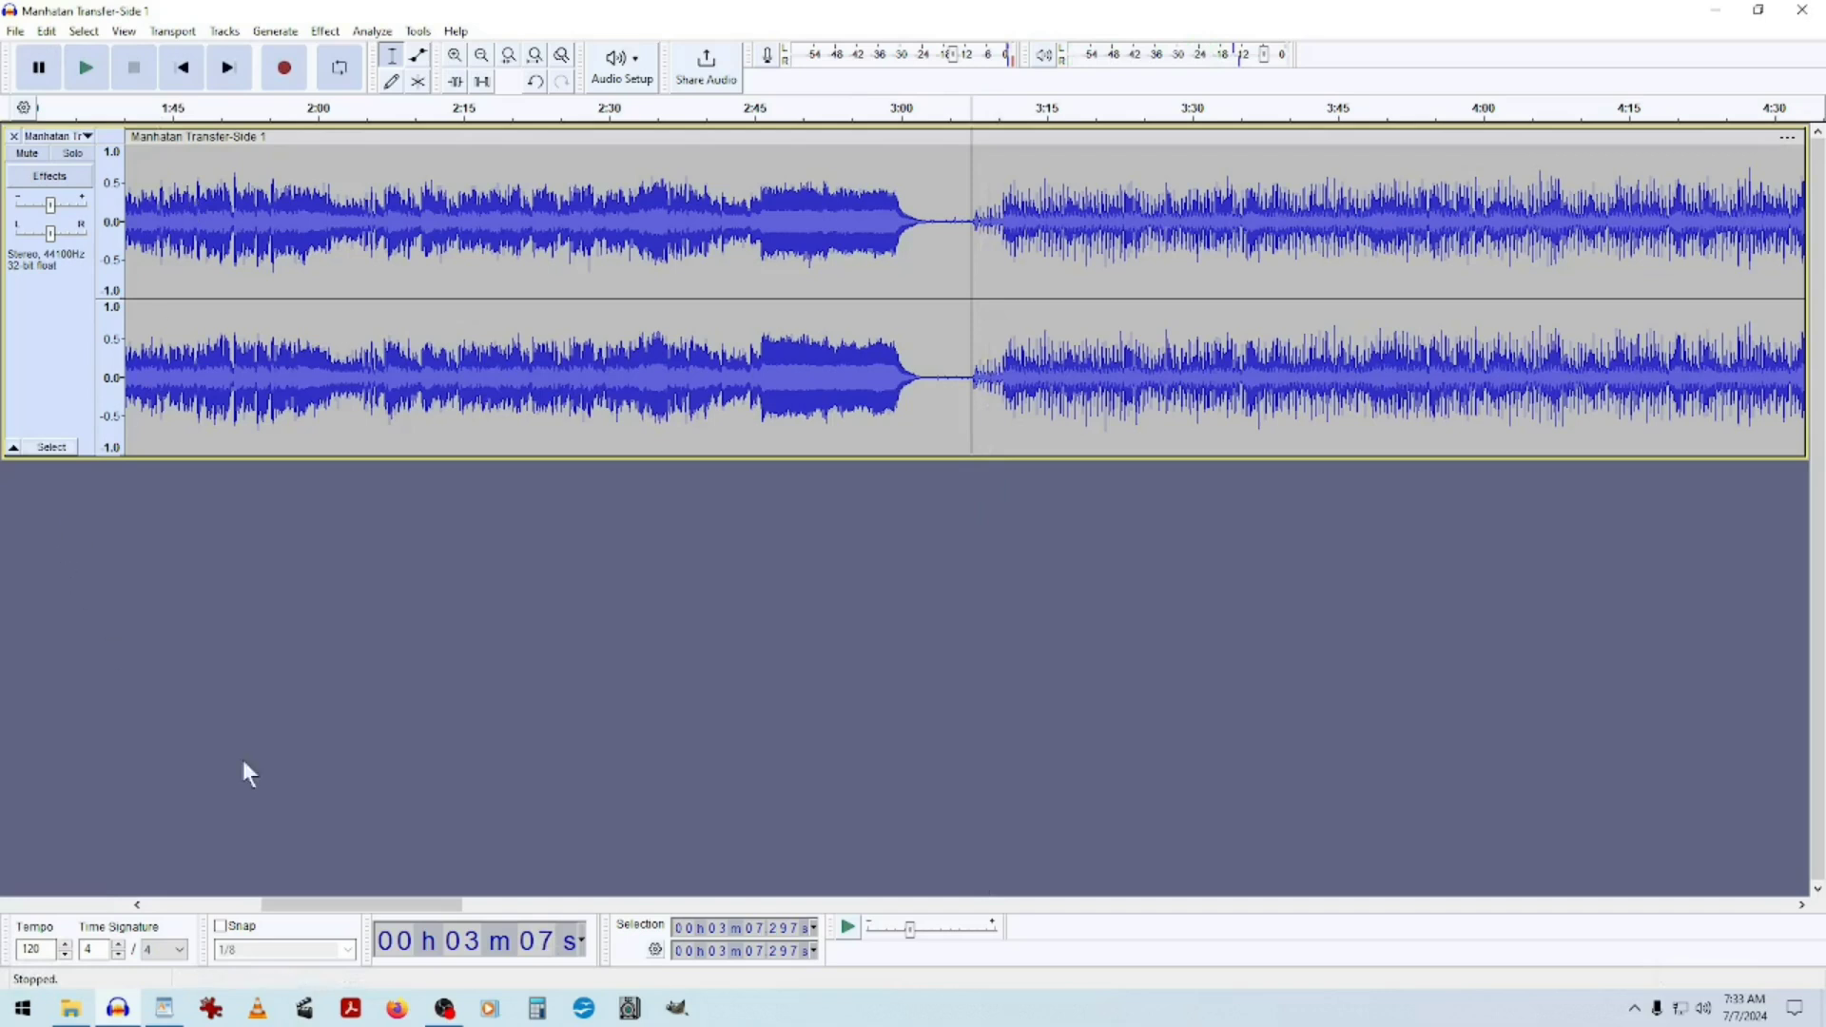
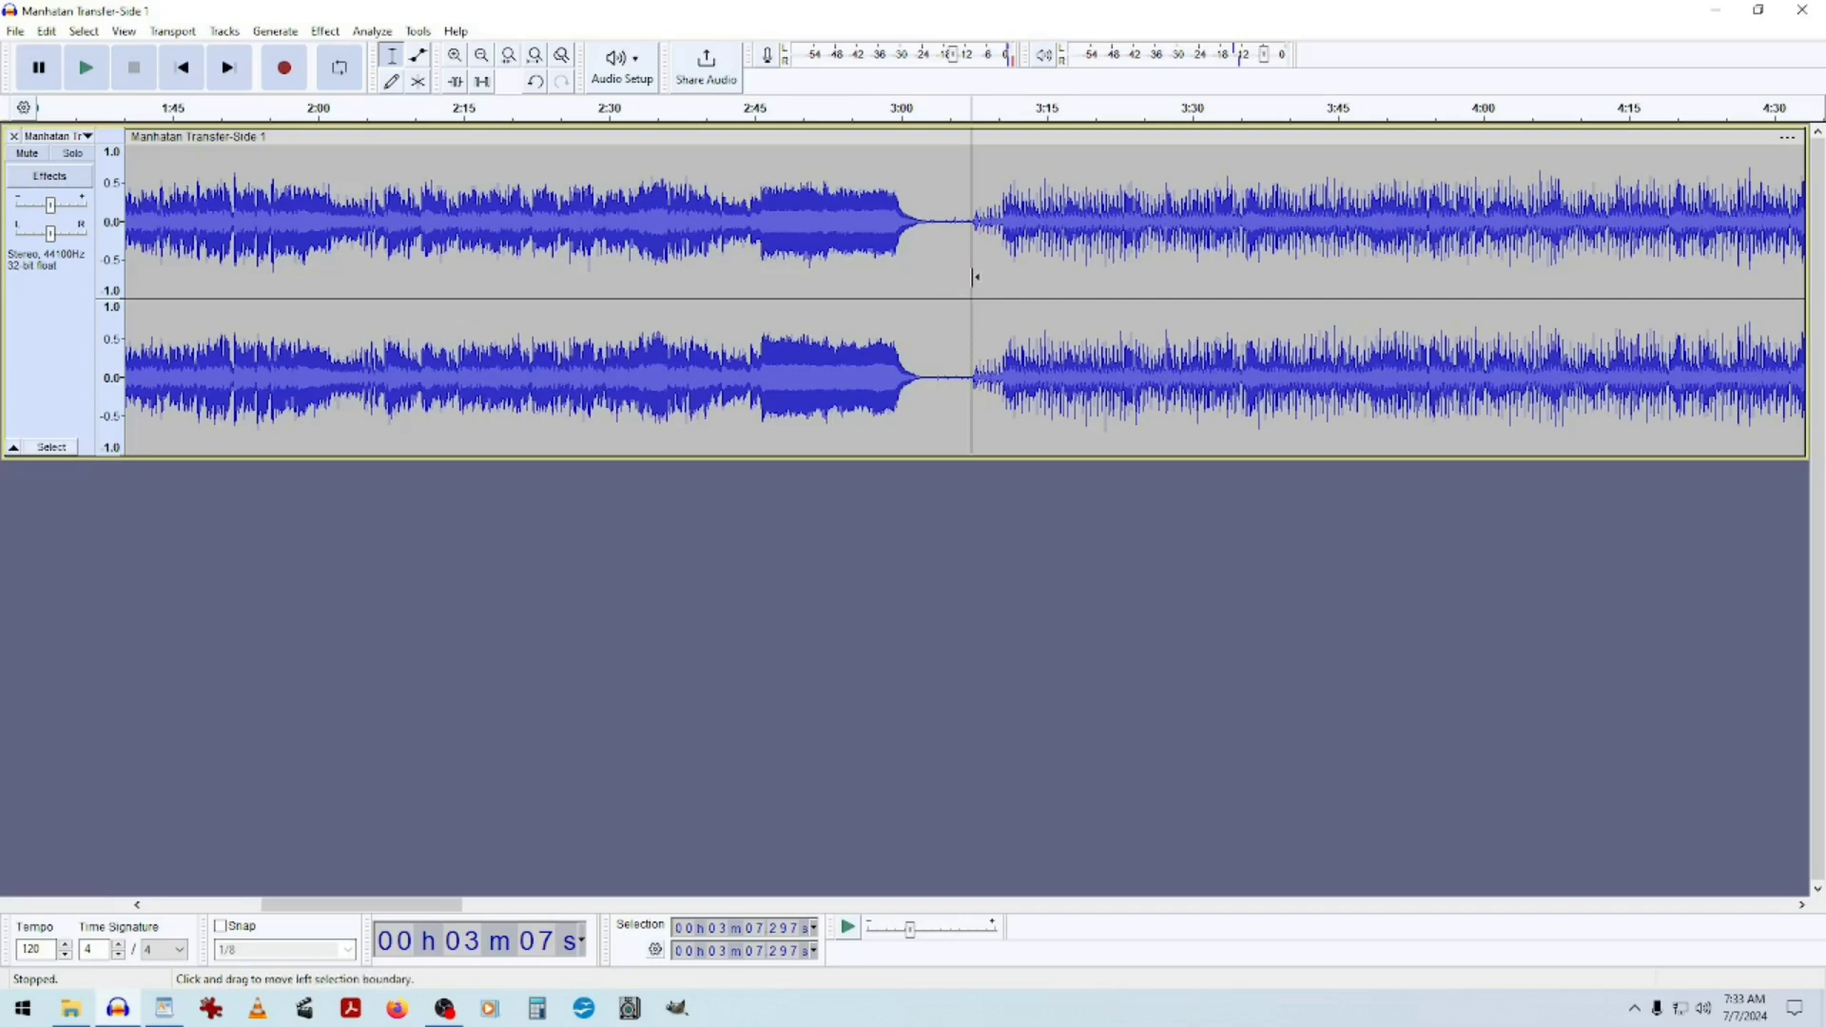
Select the audio from the start of the recording to about 3:07 and briefly play the selection.
{"action": "left_click", "coordinate": [973, 277]}
{"action": "left_click_drag", "start_coordinate": [973, 277], "coordinate": [547, 285]}
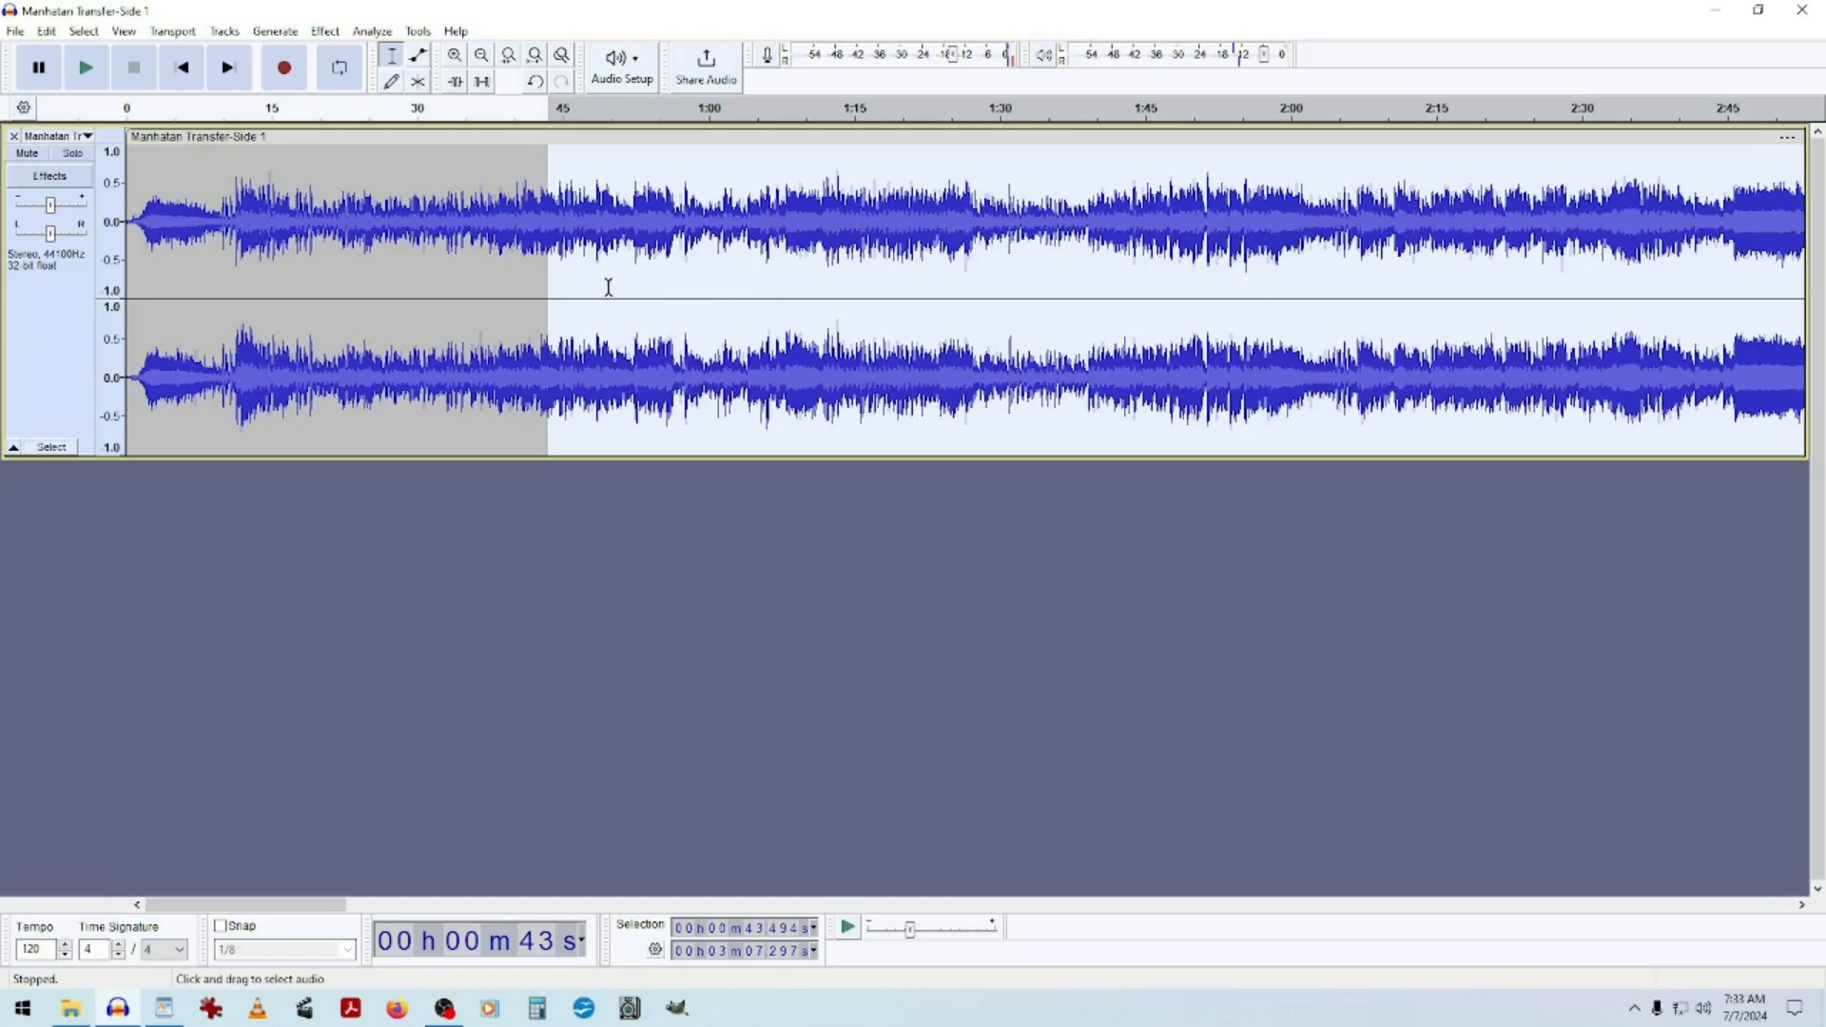
{"action": "left_click_drag", "start_coordinate": [555, 285], "coordinate": [697, 299]}
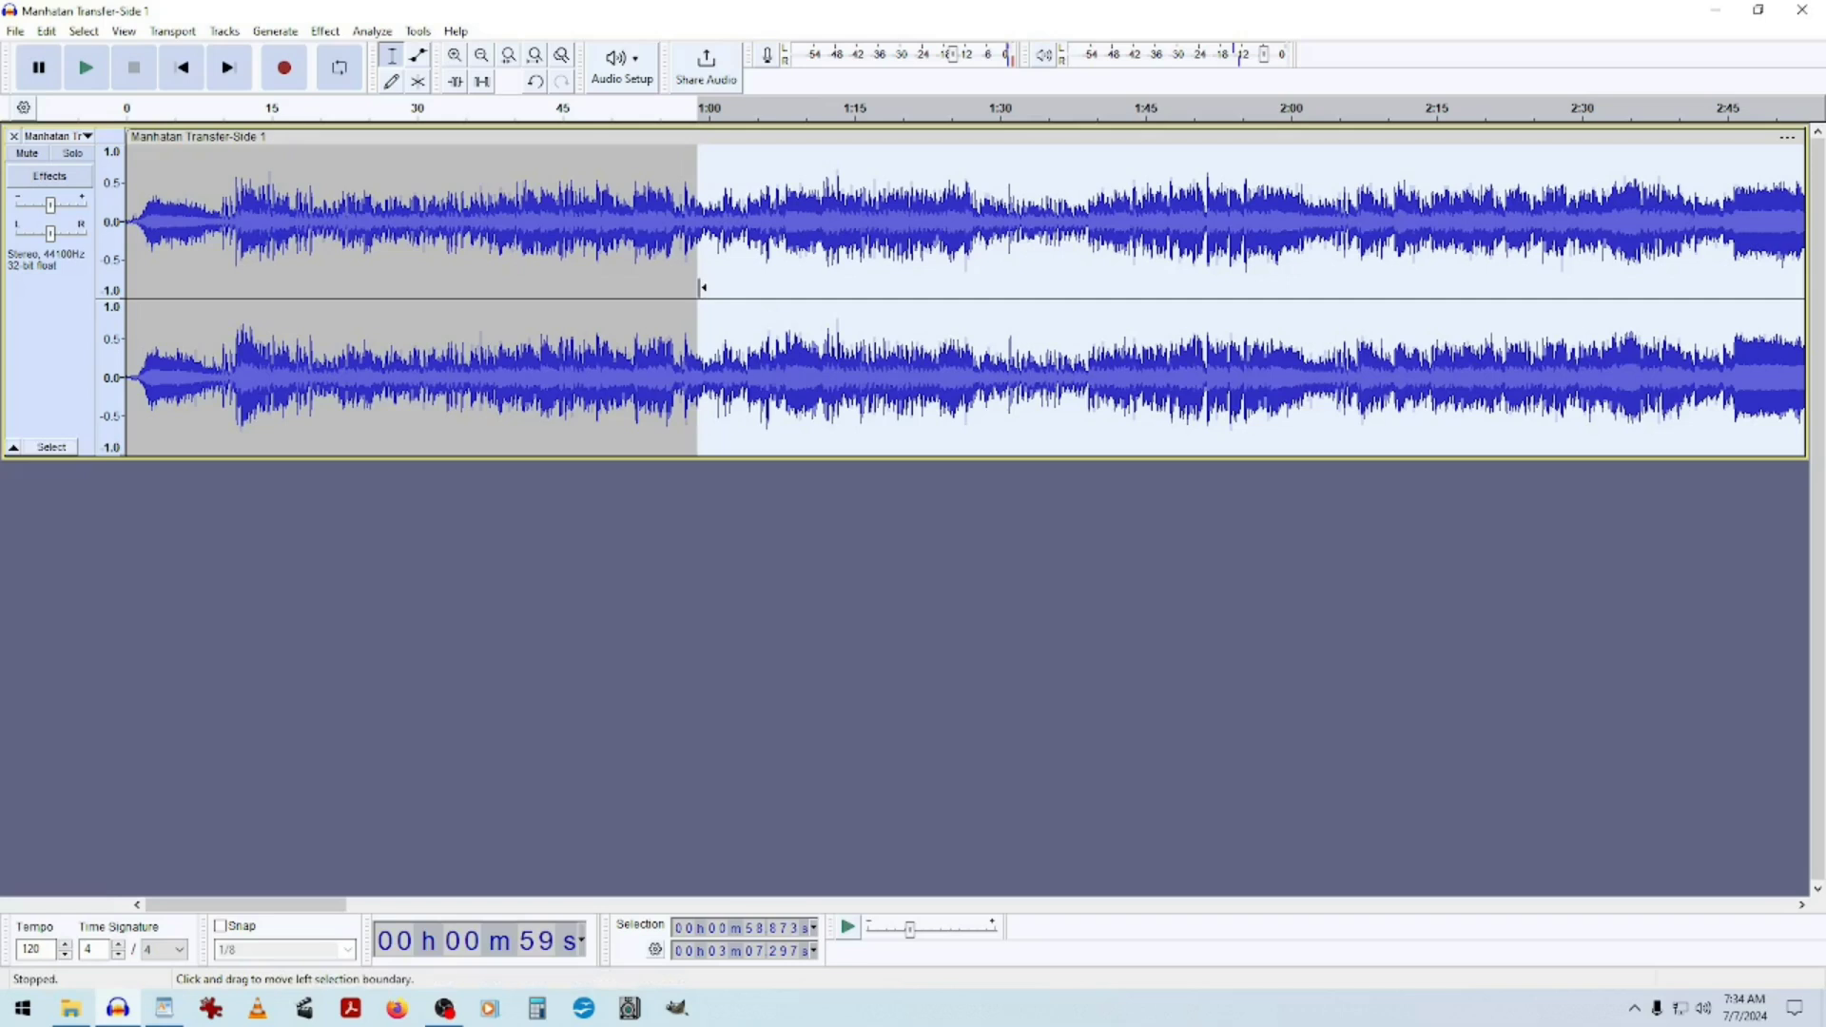
{"action": "left_click_drag", "start_coordinate": [702, 287], "coordinate": [124, 281]}
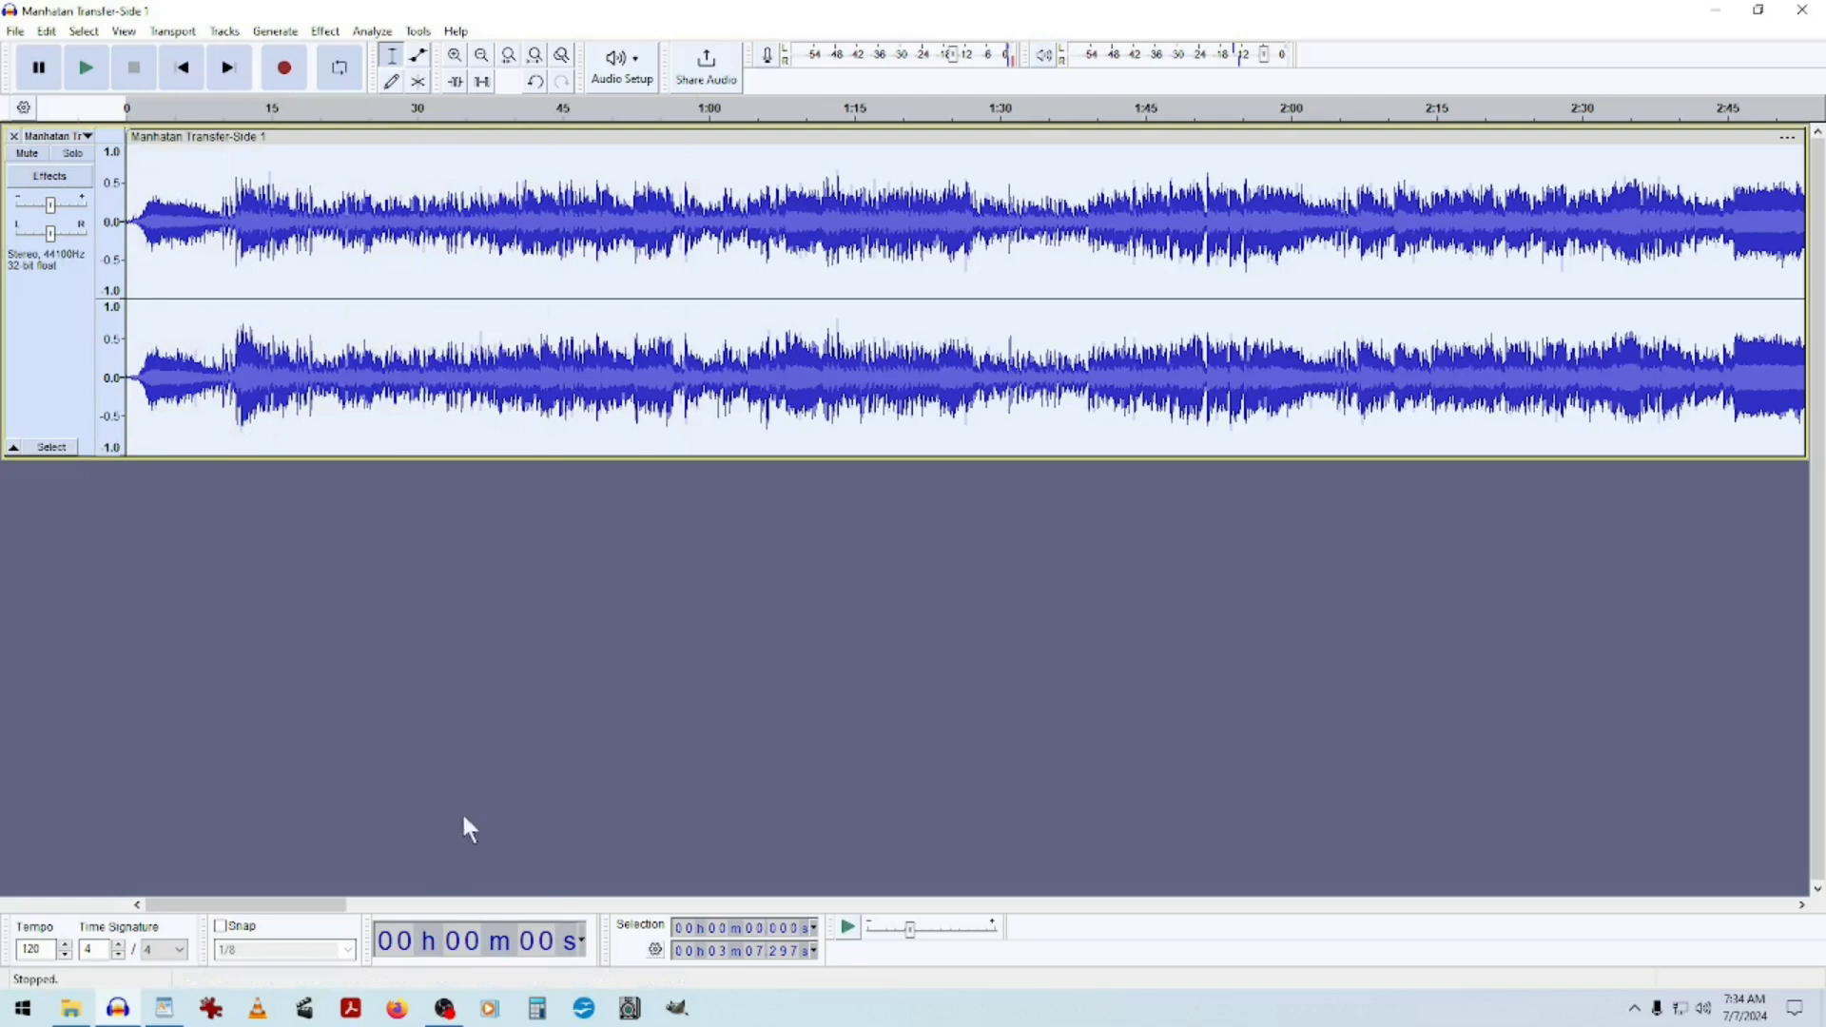
{"action": "left_click", "coordinate": [85, 69]}
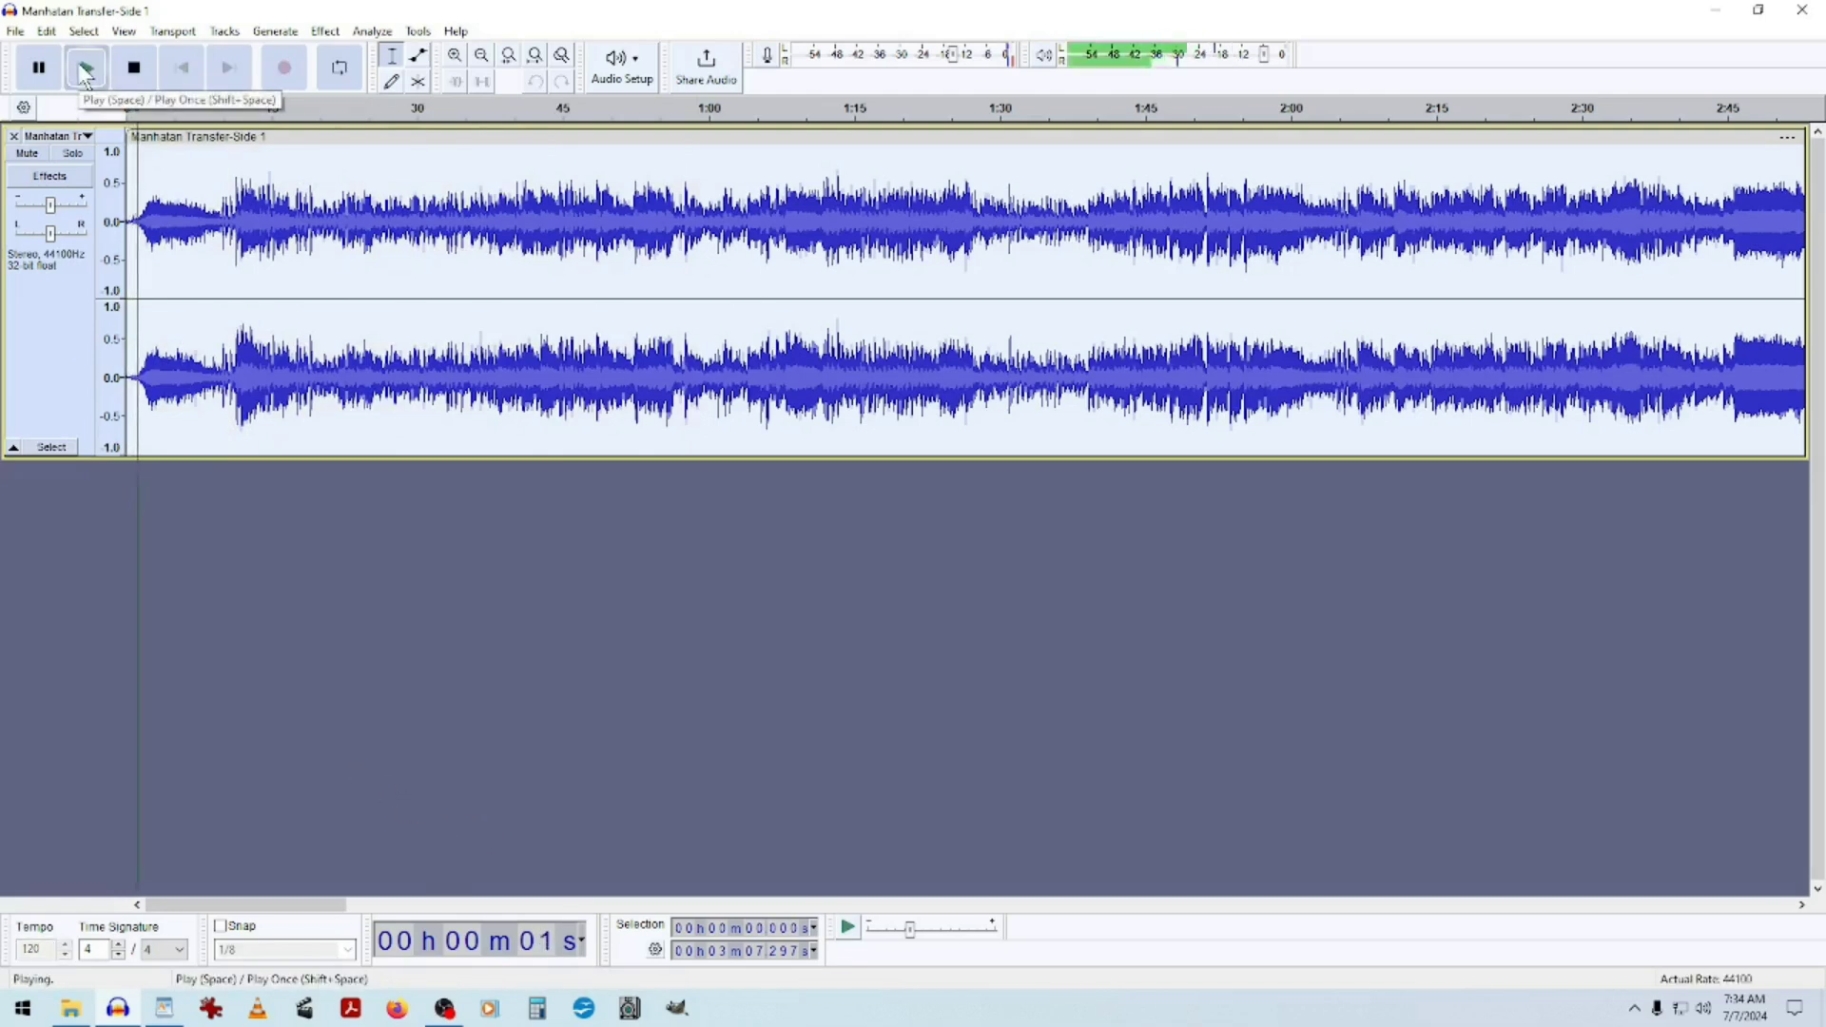
{"action": "left_click", "coordinate": [134, 67]}
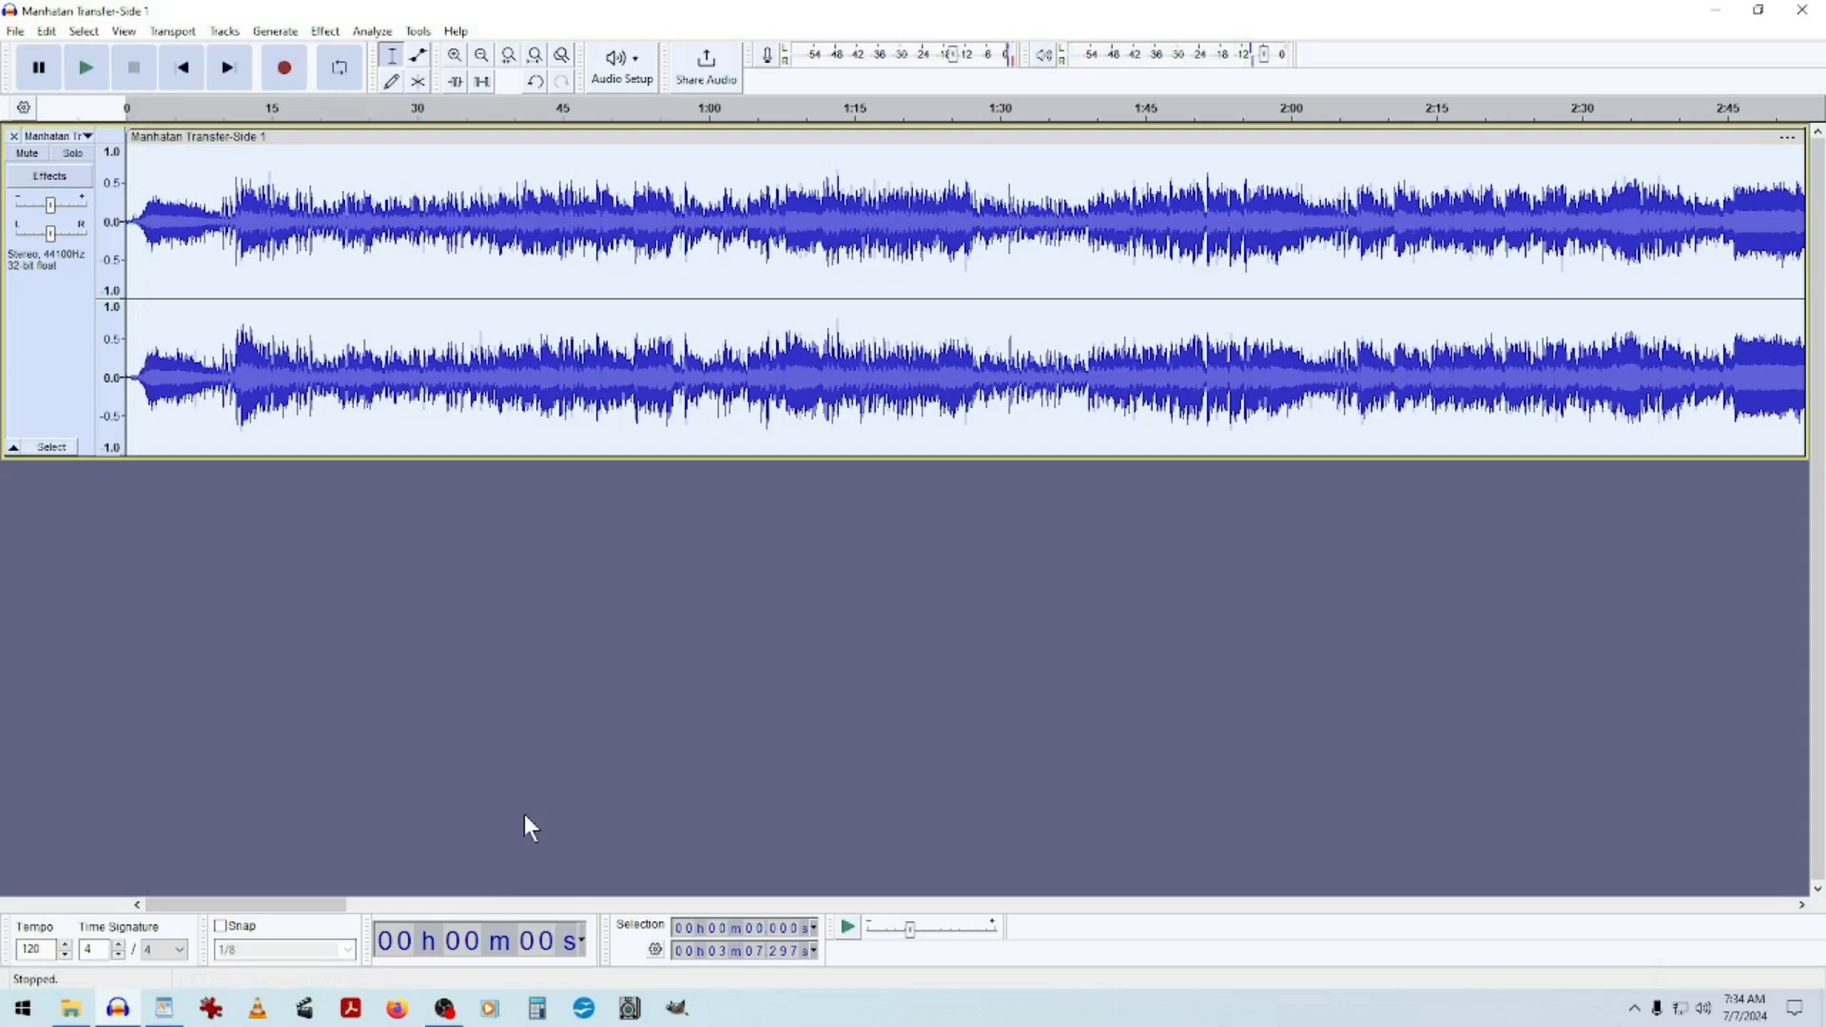
Copy the selected first song.
{"action": "left_click", "coordinate": [482, 57]}
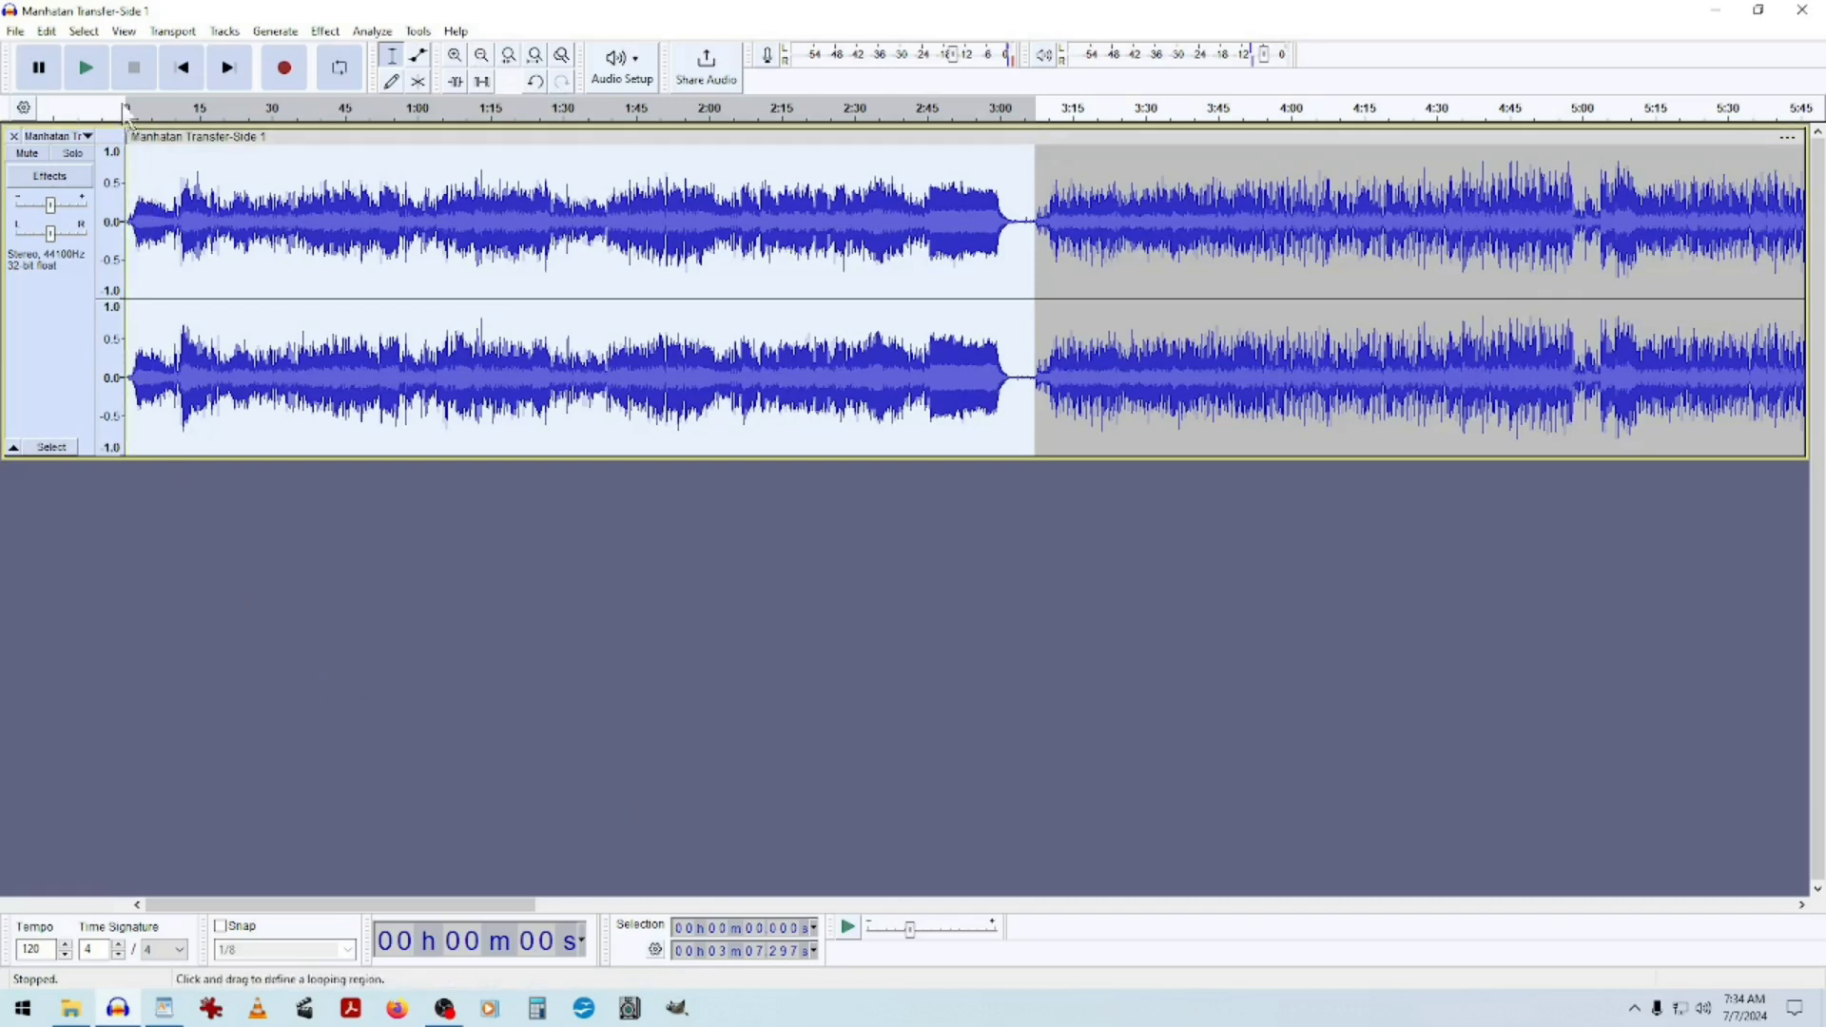
{"action": "left_click", "coordinate": [45, 31]}
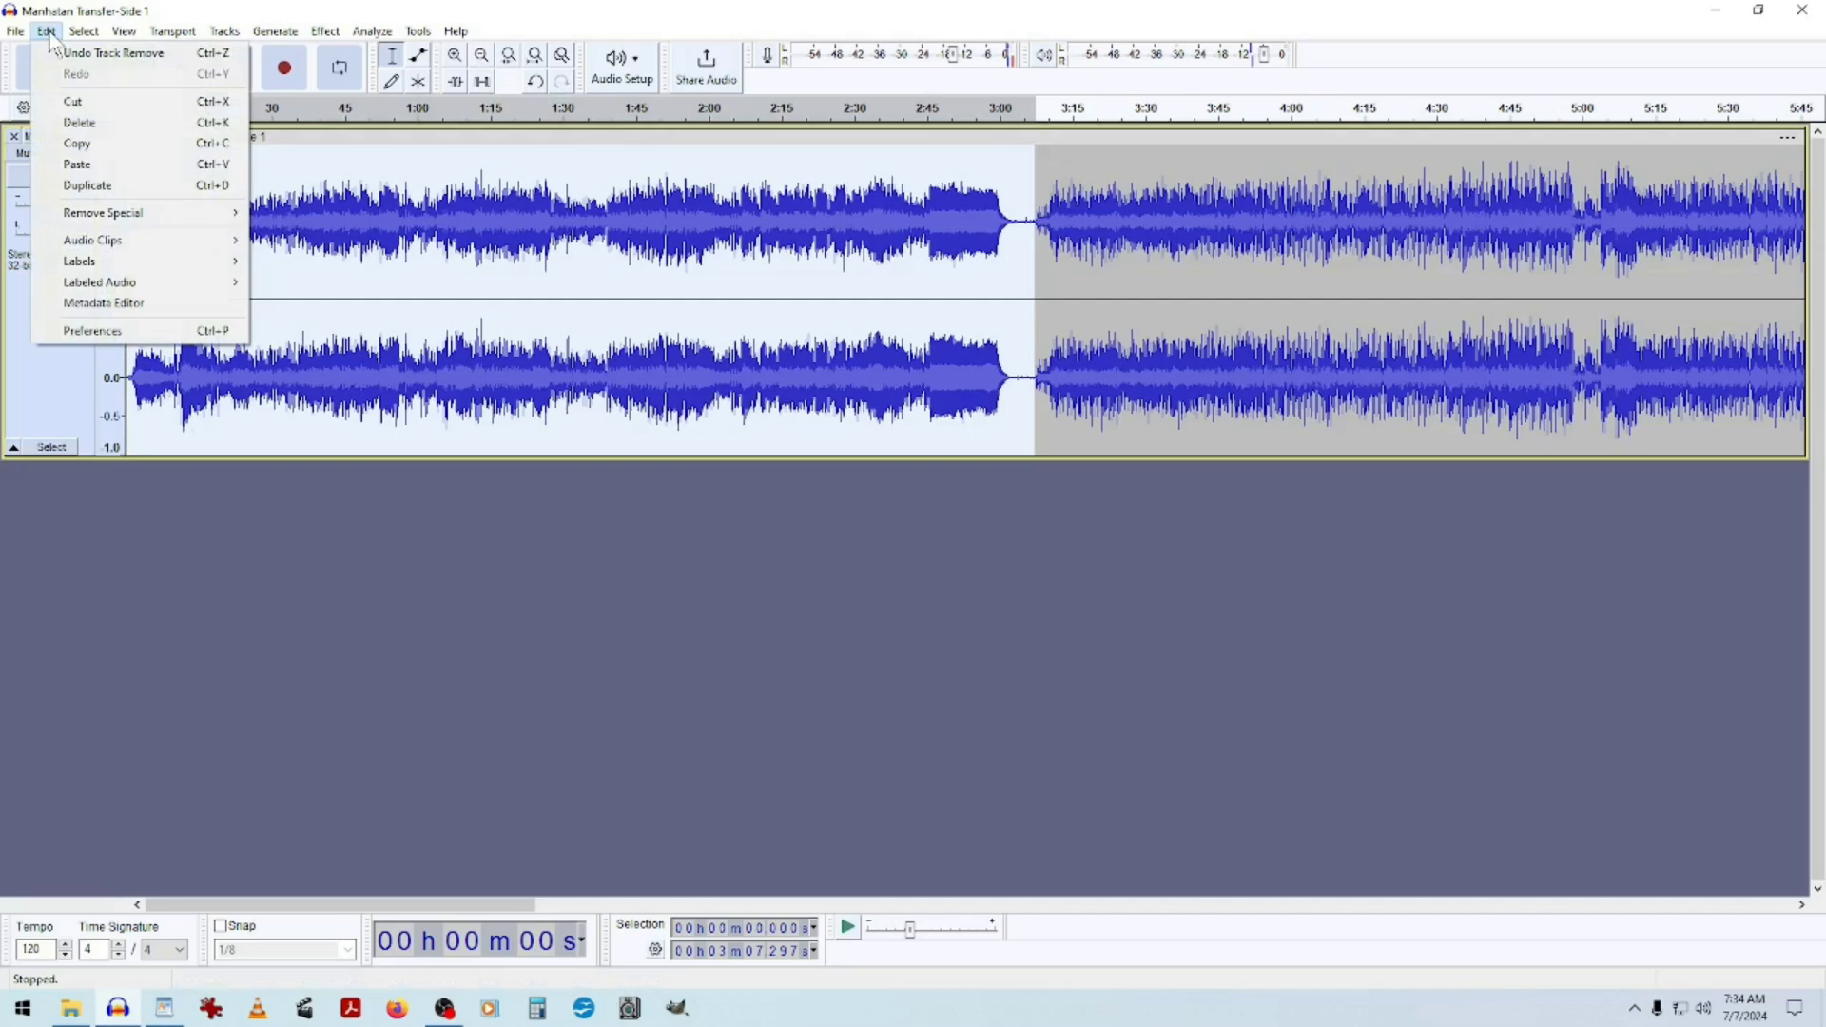
{"action": "left_click", "coordinate": [93, 146]}
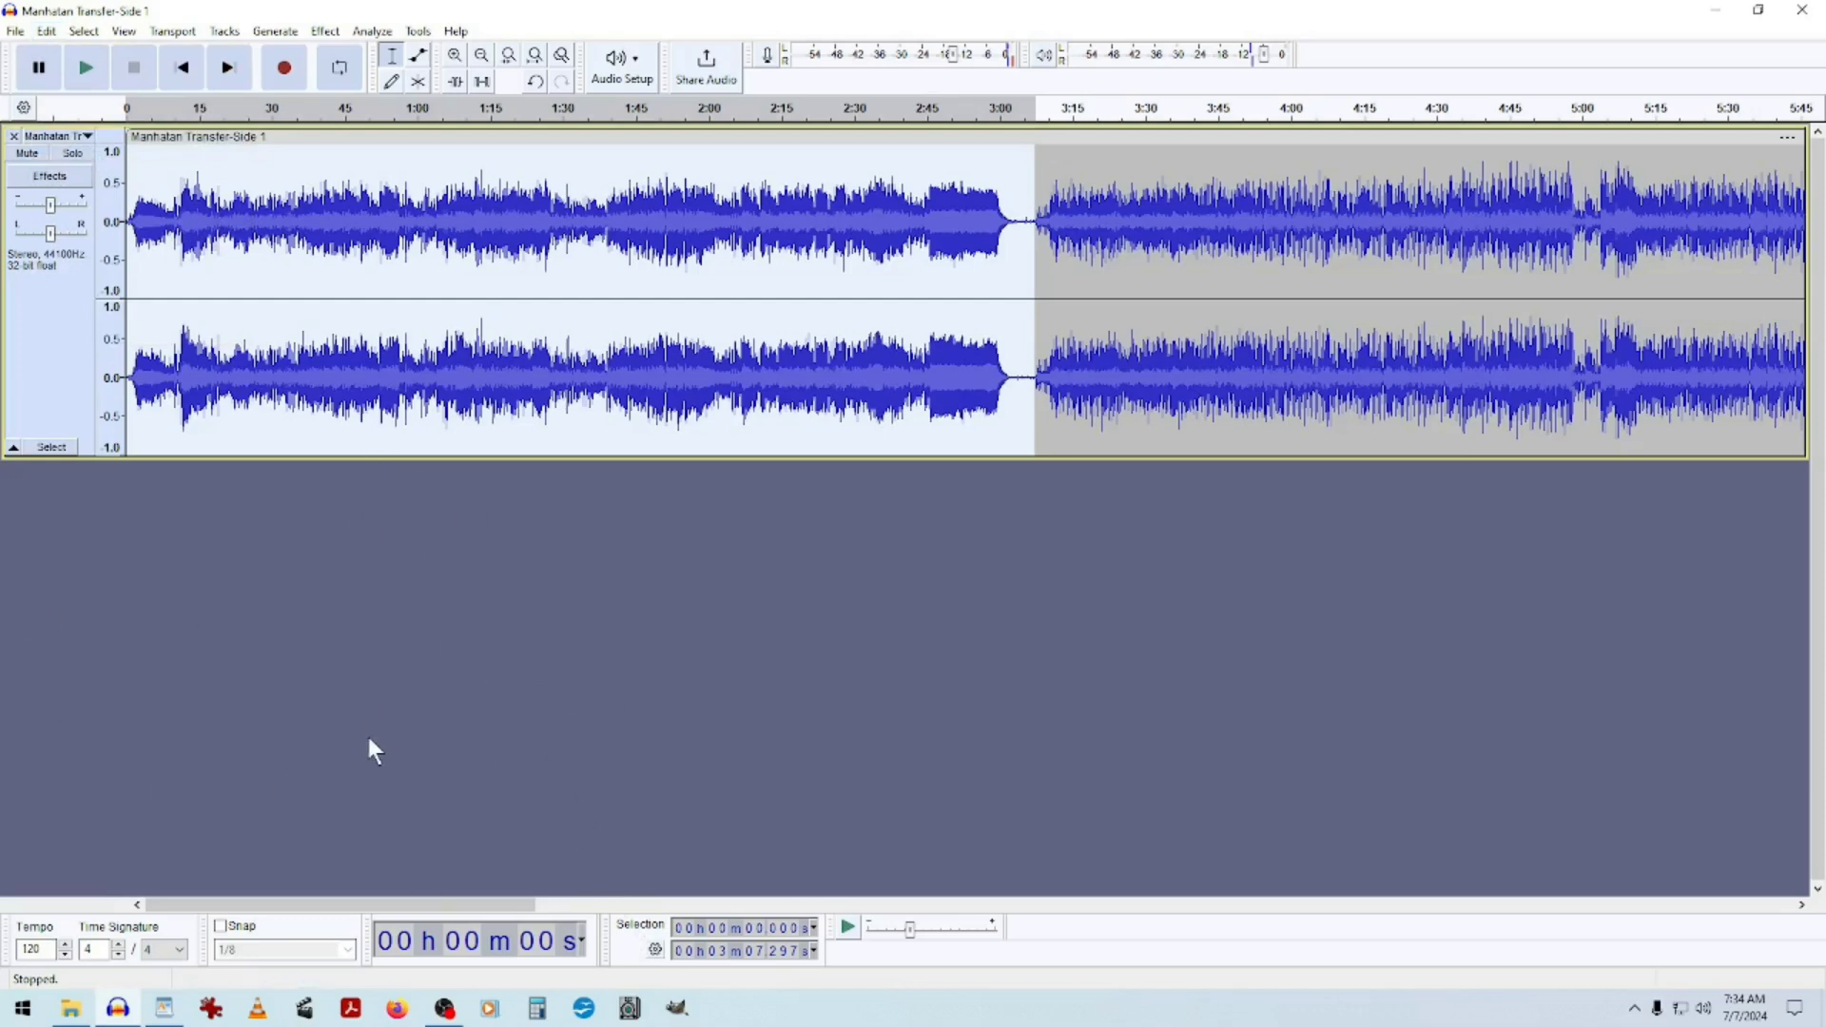
Add a new stereo track and paste the copied first song into it.
{"action": "left_click", "coordinate": [225, 33]}
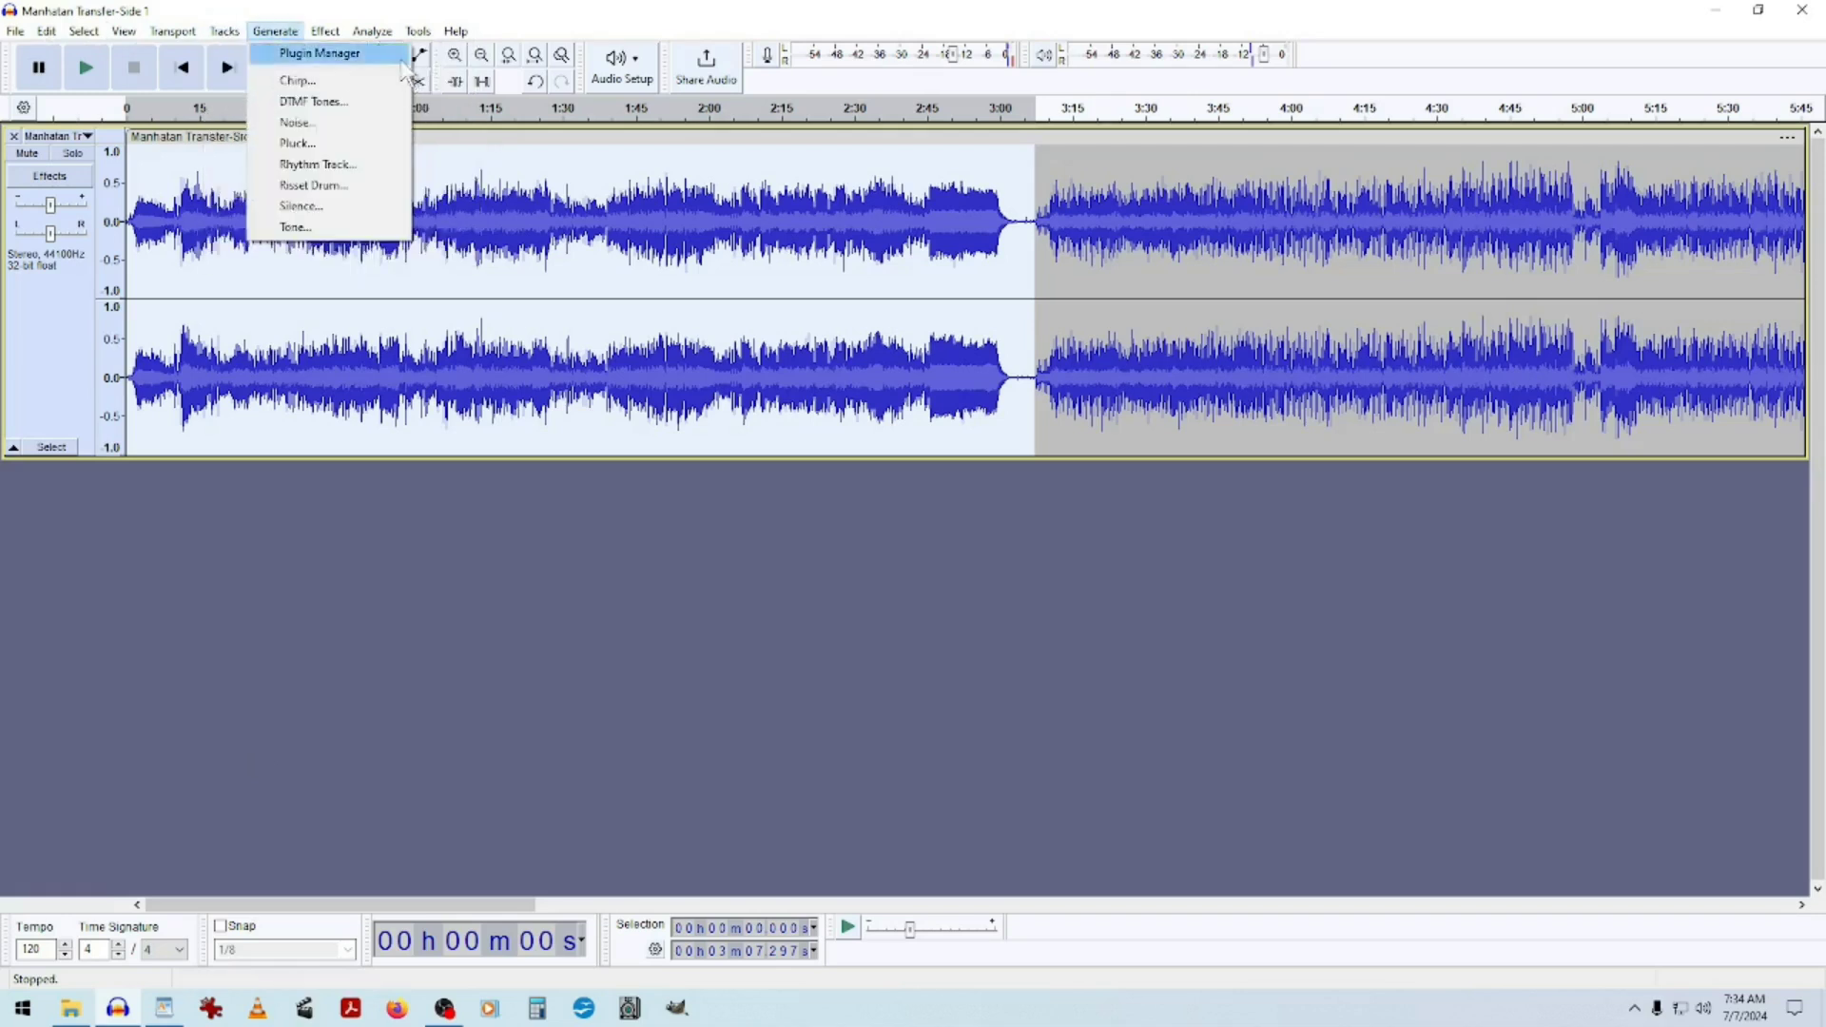
{"action": "mouse_move", "coordinate": [238, 59]}
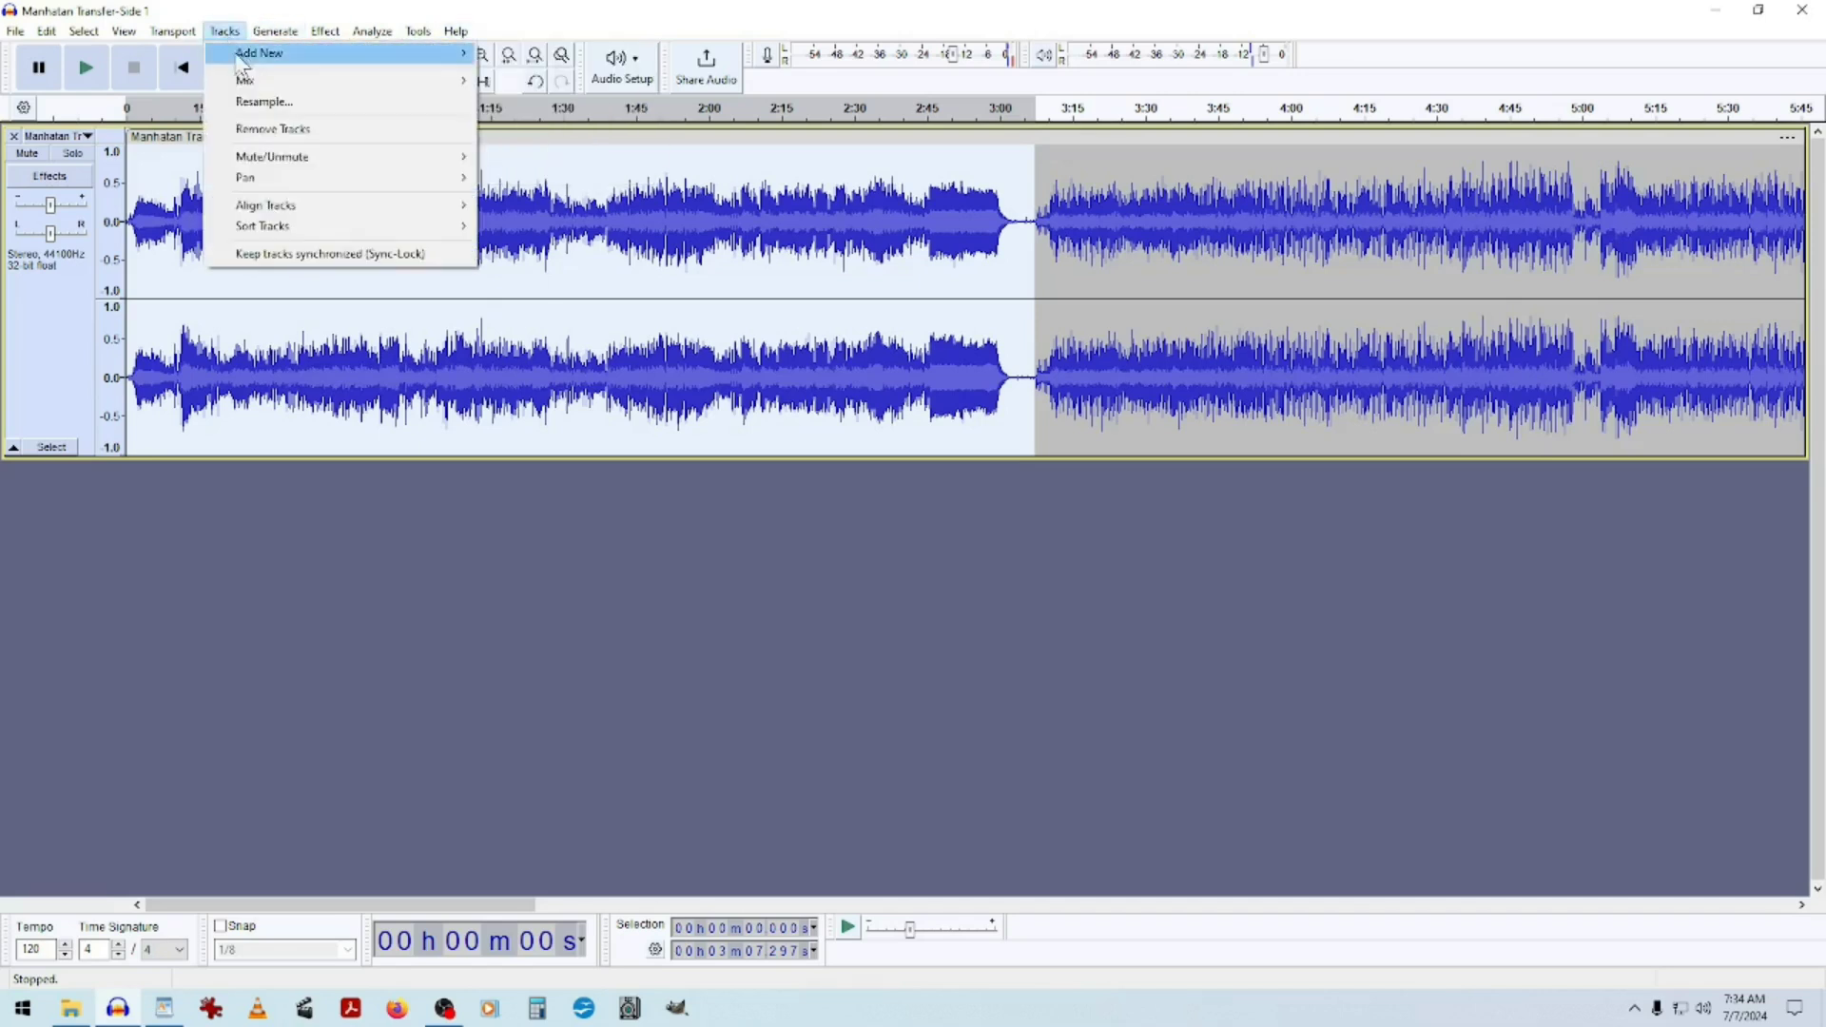
{"action": "mouse_move", "coordinate": [436, 57]}
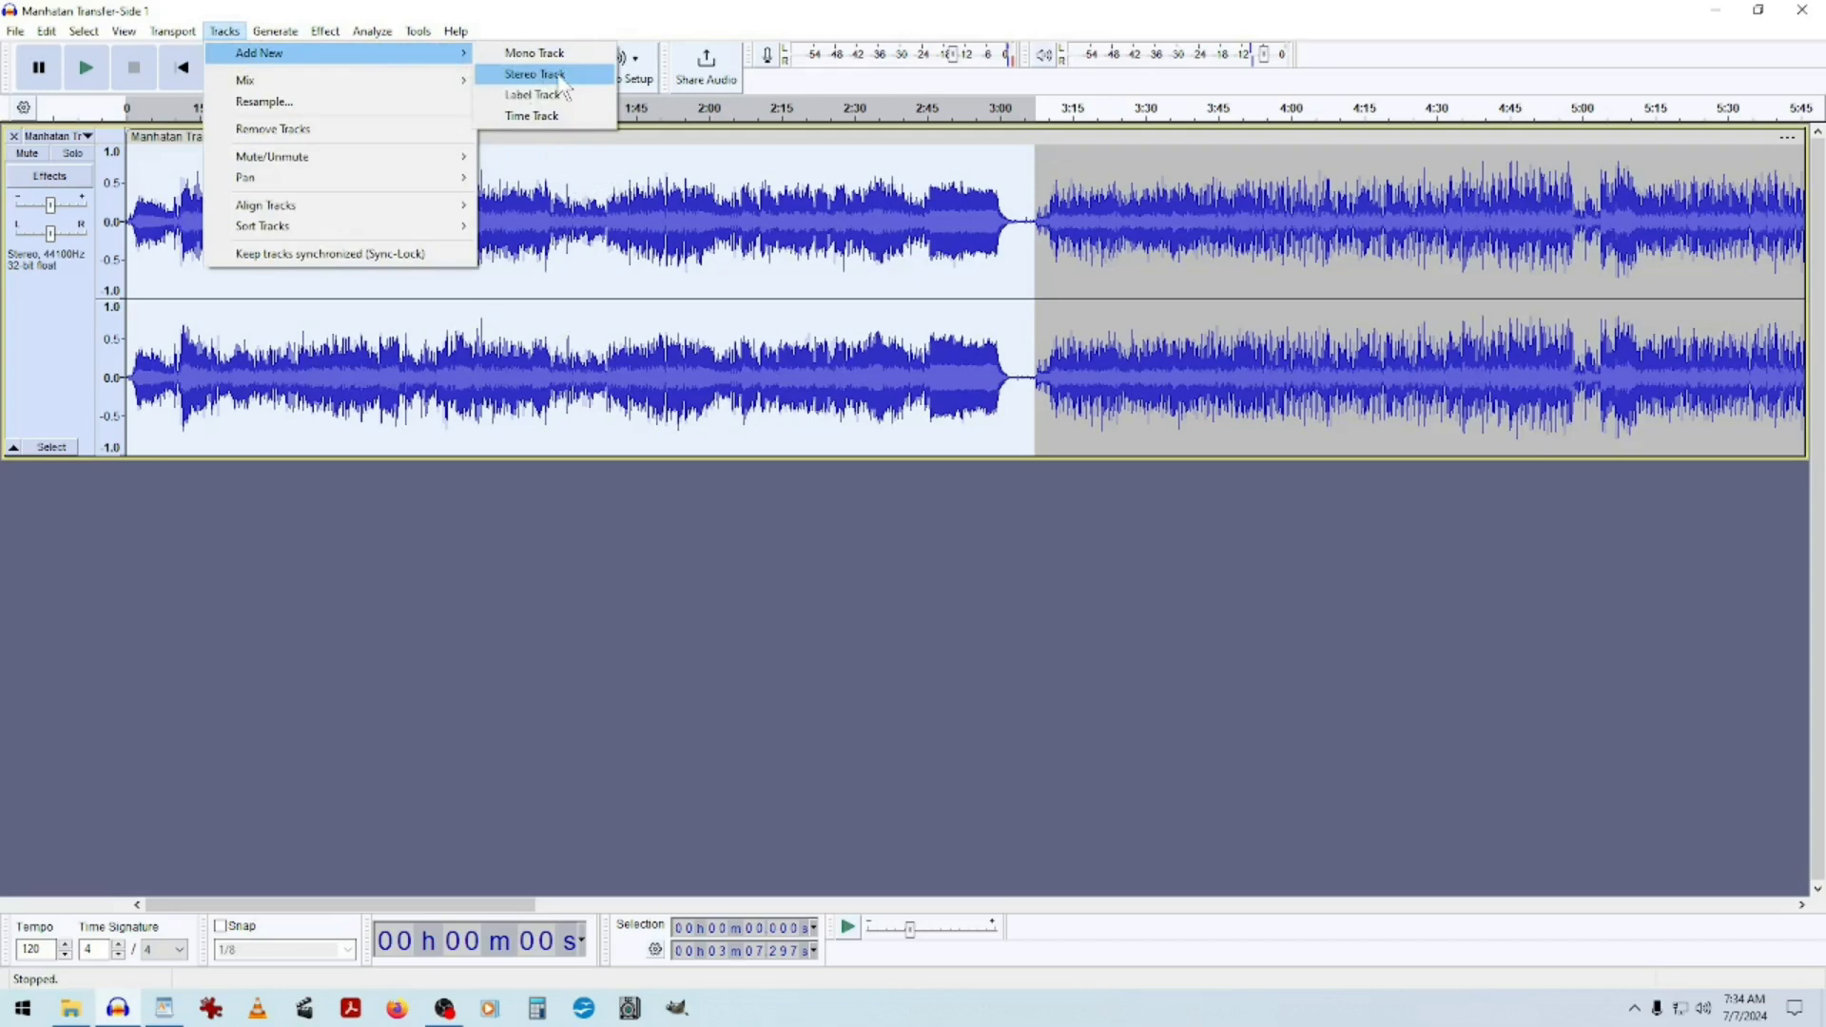
{"action": "left_click", "coordinate": [560, 80]}
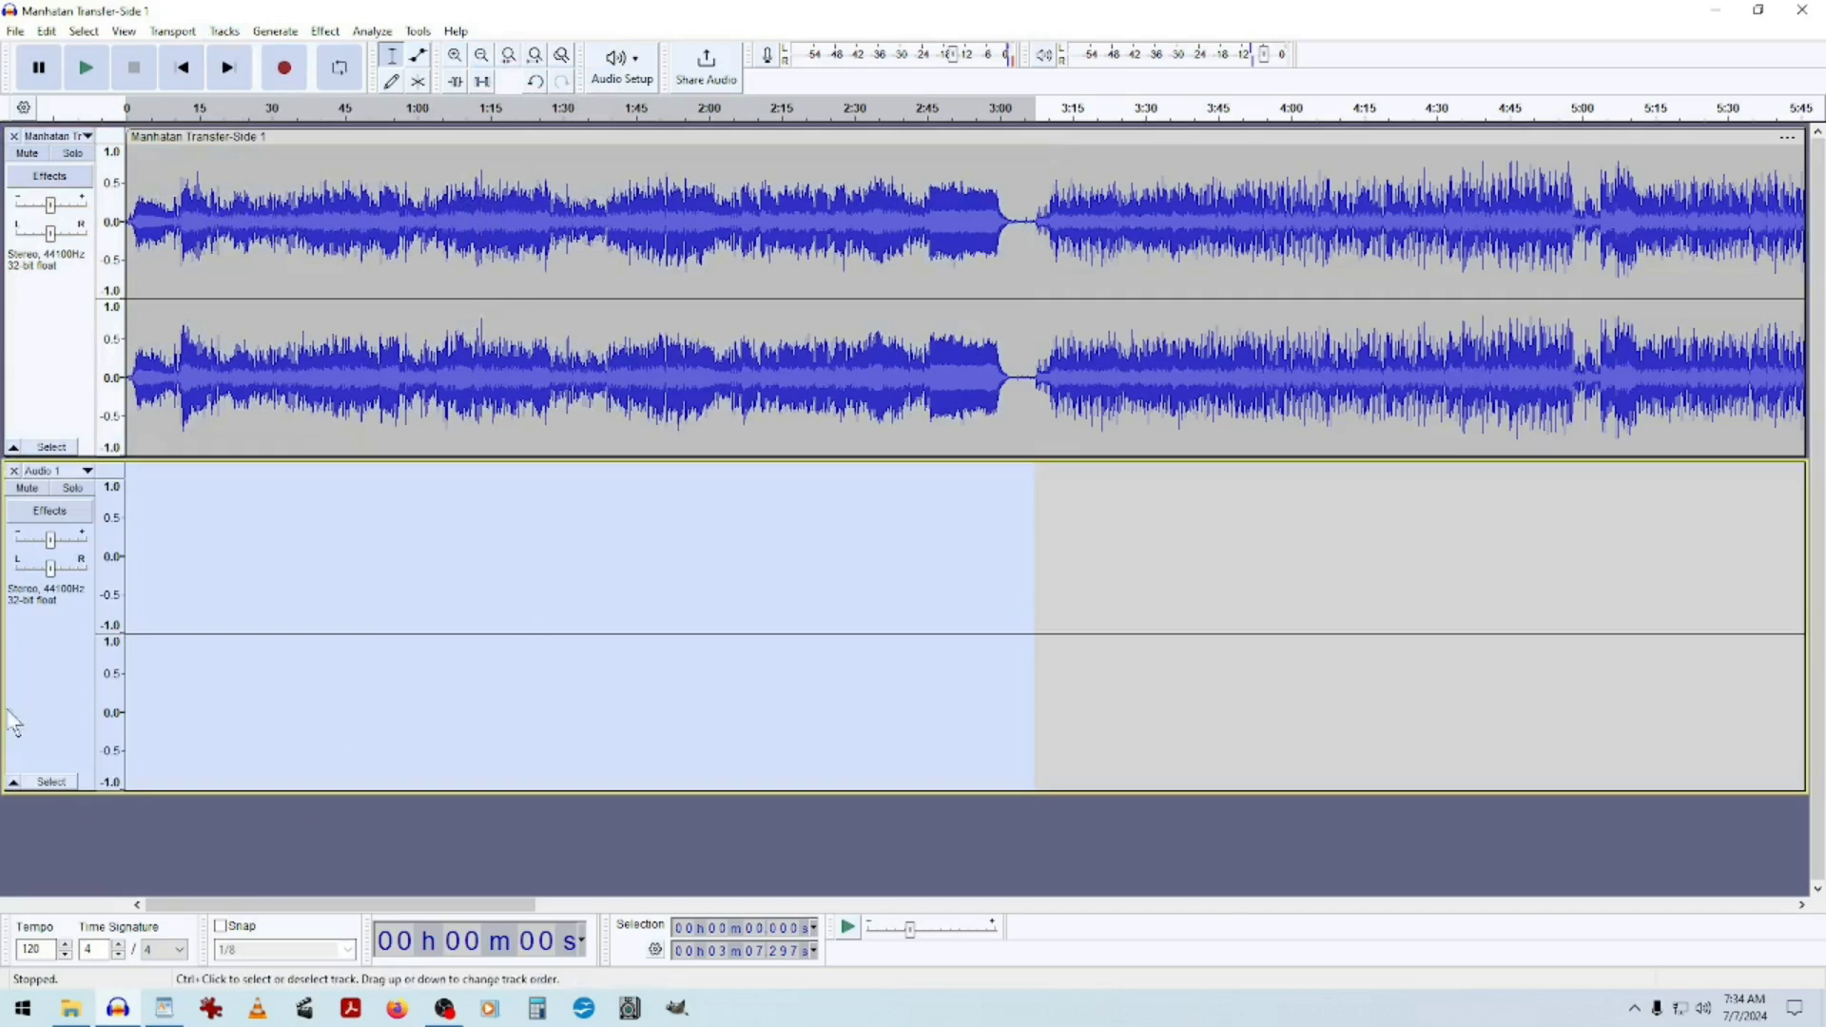
{"action": "left_click", "coordinate": [30, 653]}
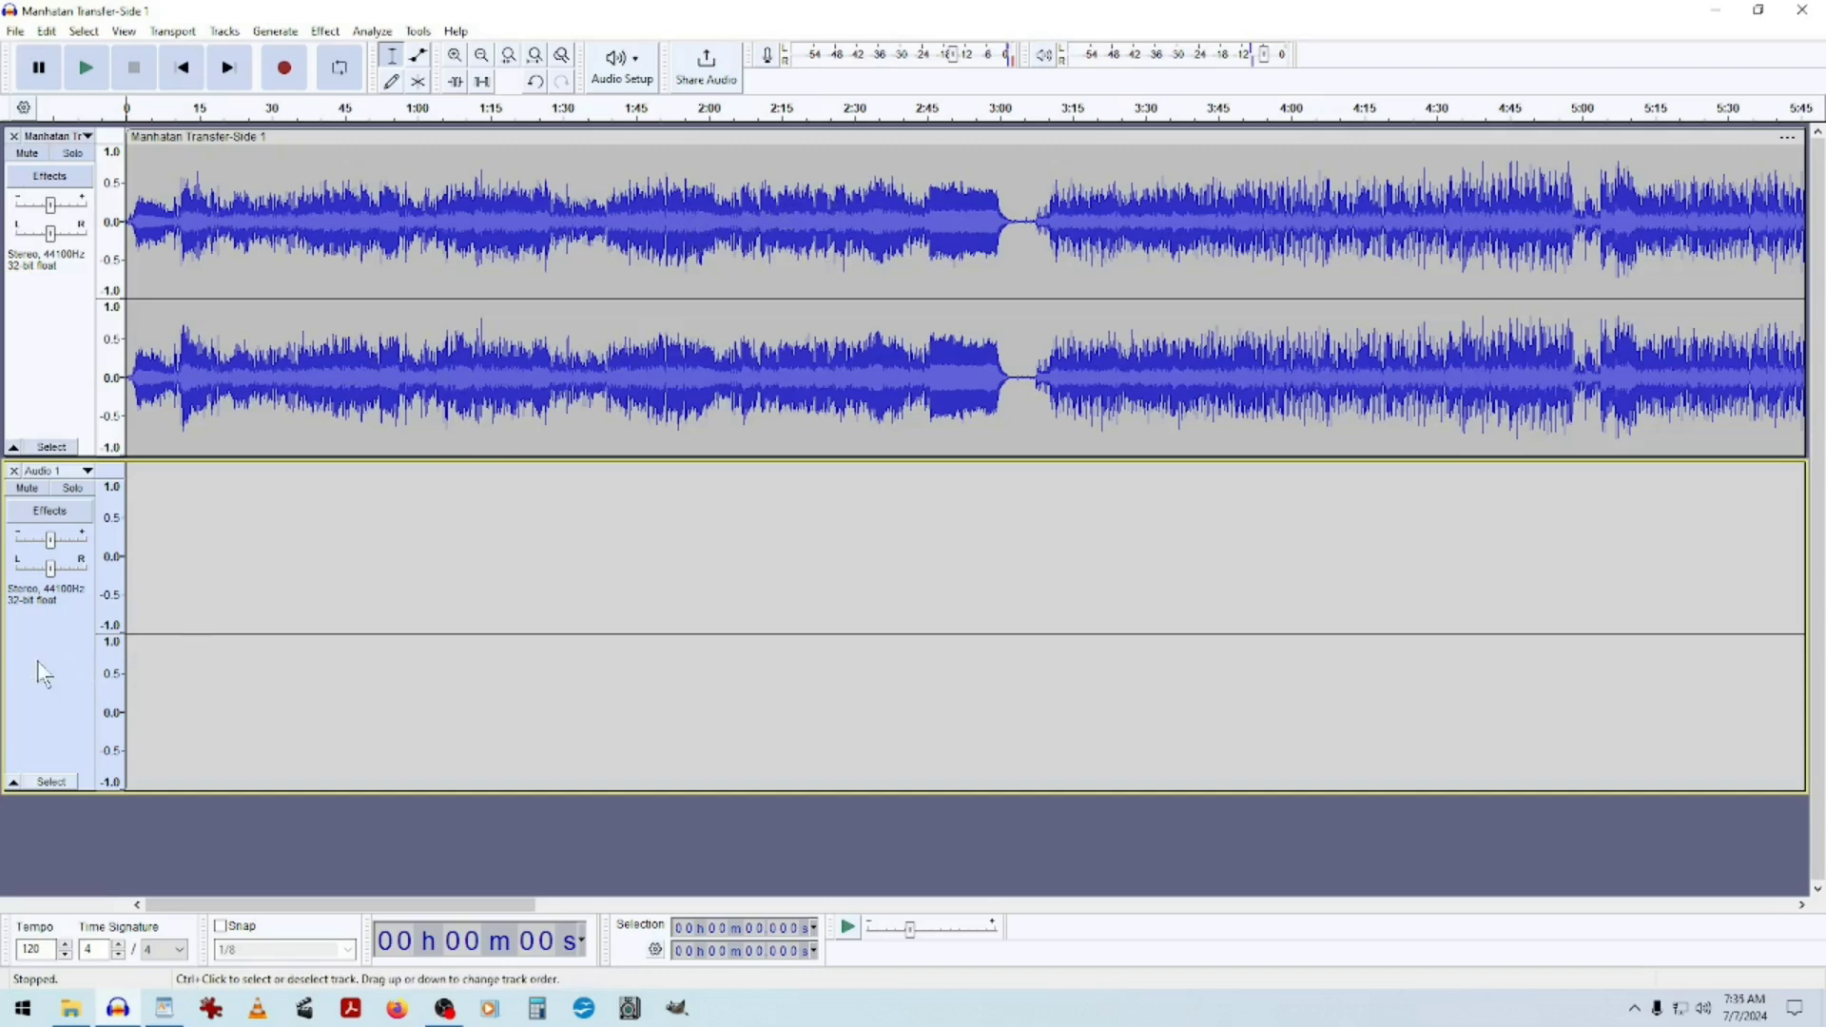
{"action": "left_click", "coordinate": [46, 31]}
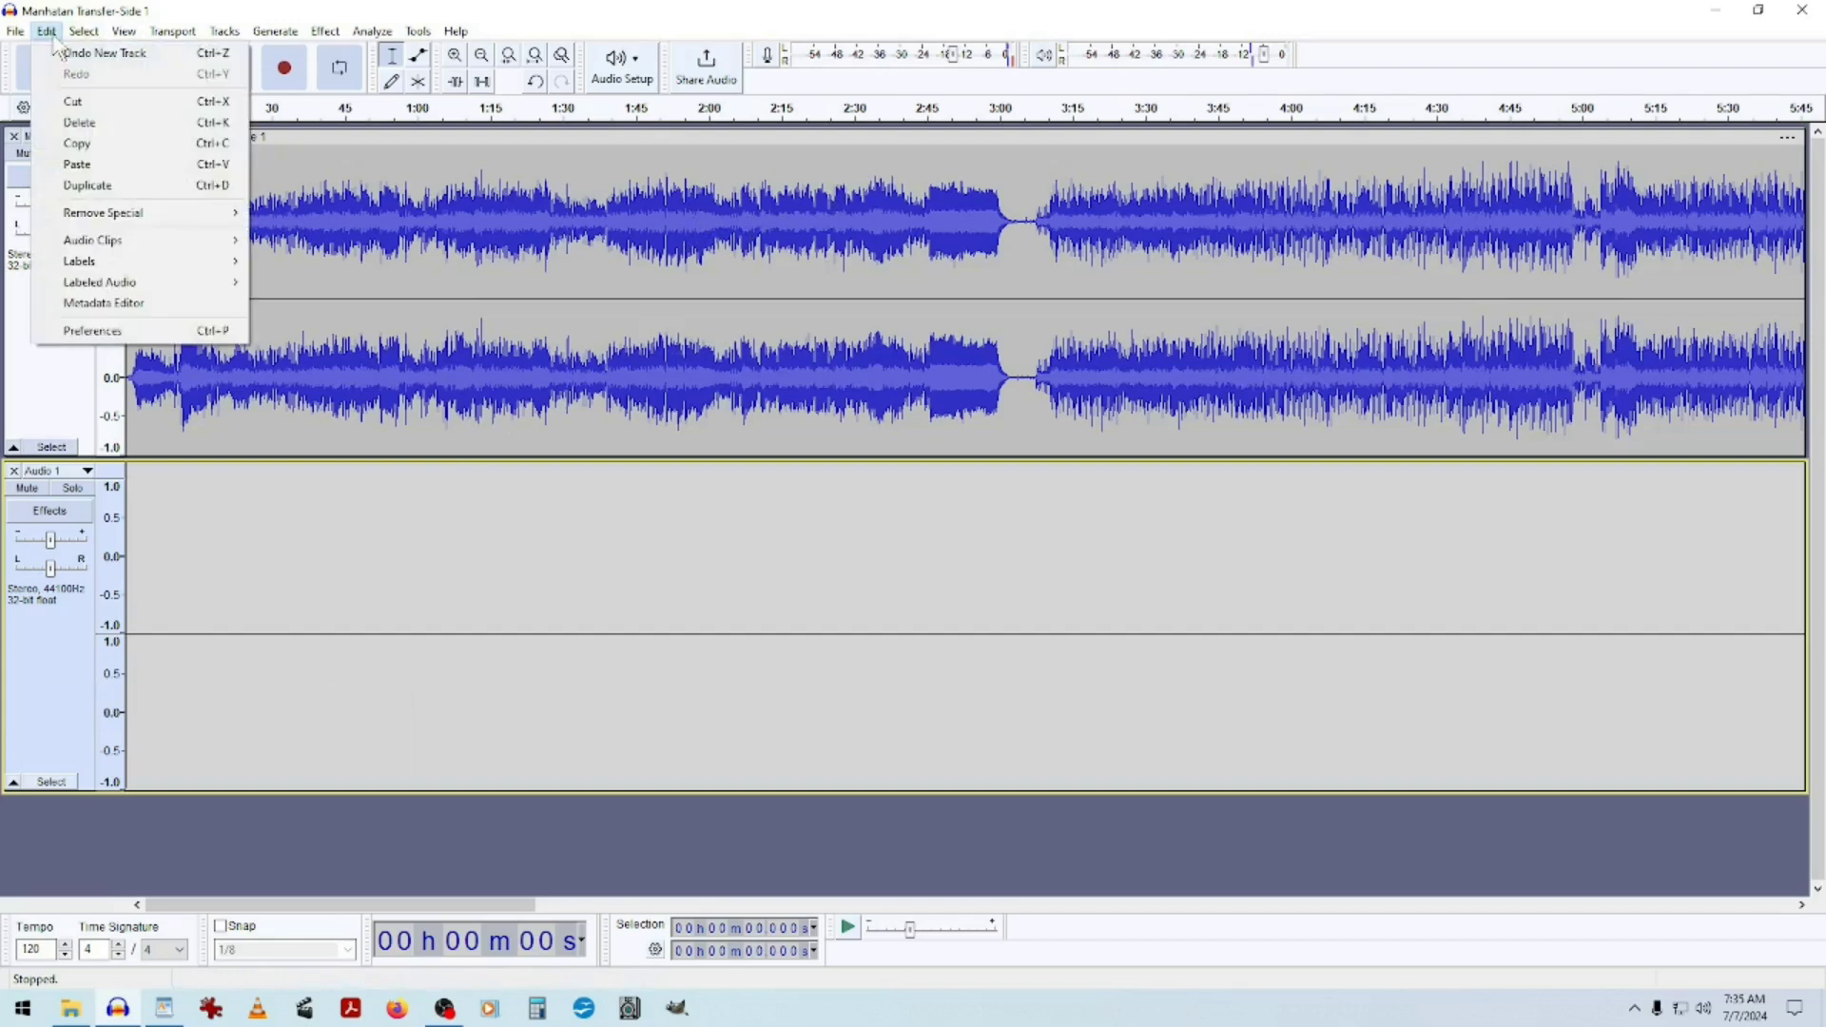
{"action": "left_click", "coordinate": [95, 170]}
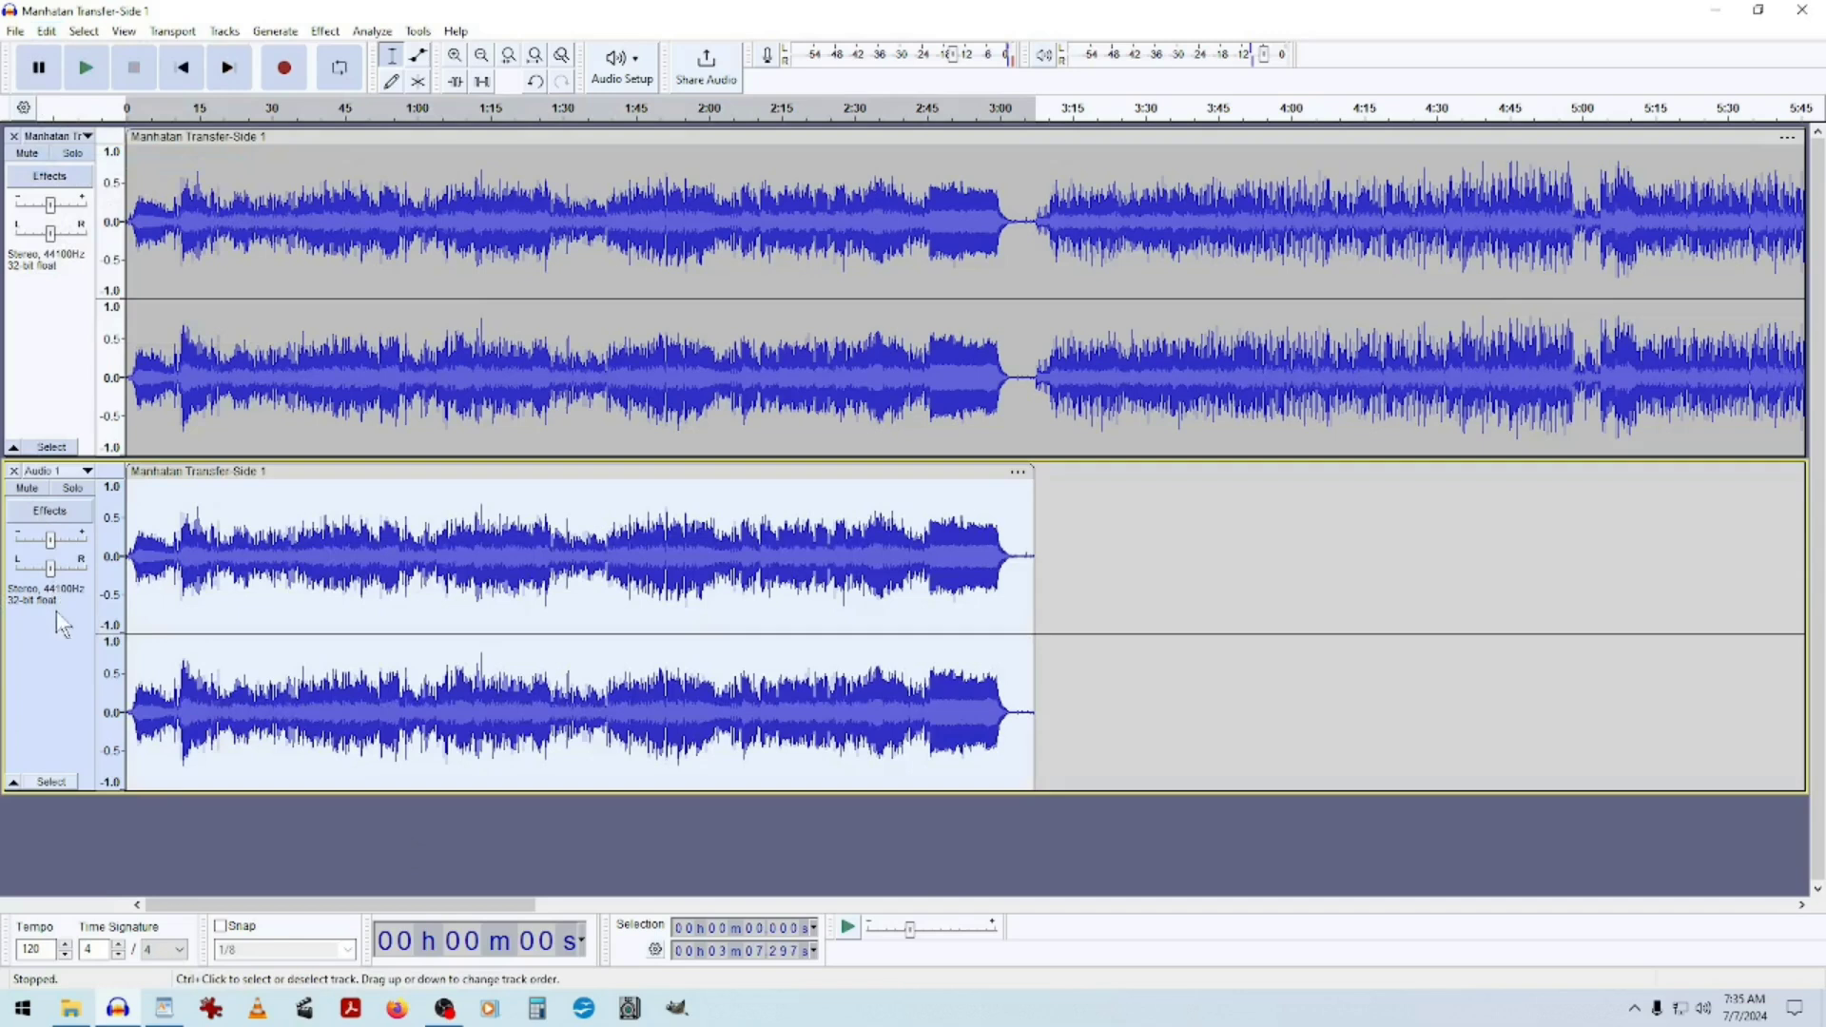
Solo the new track and play it from several points through to its end to check the pasted song.
{"action": "left_click", "coordinate": [75, 489]}
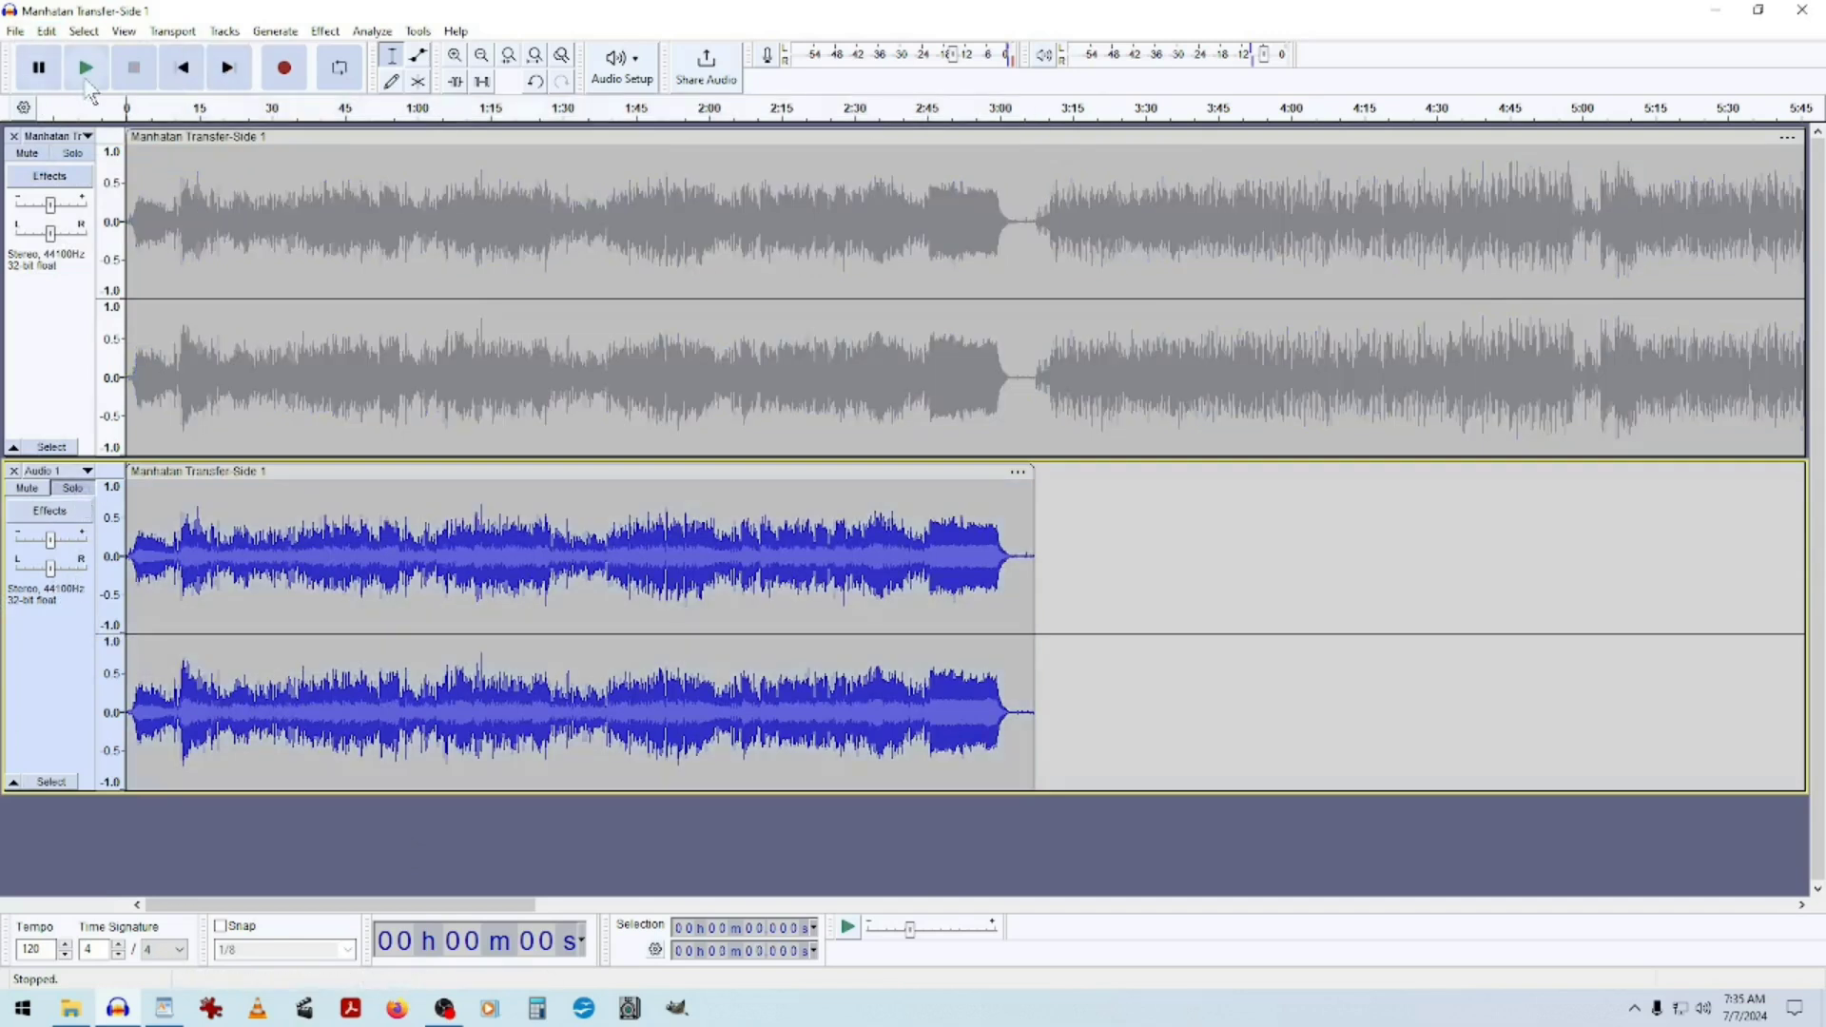
{"action": "left_click", "coordinate": [87, 67]}
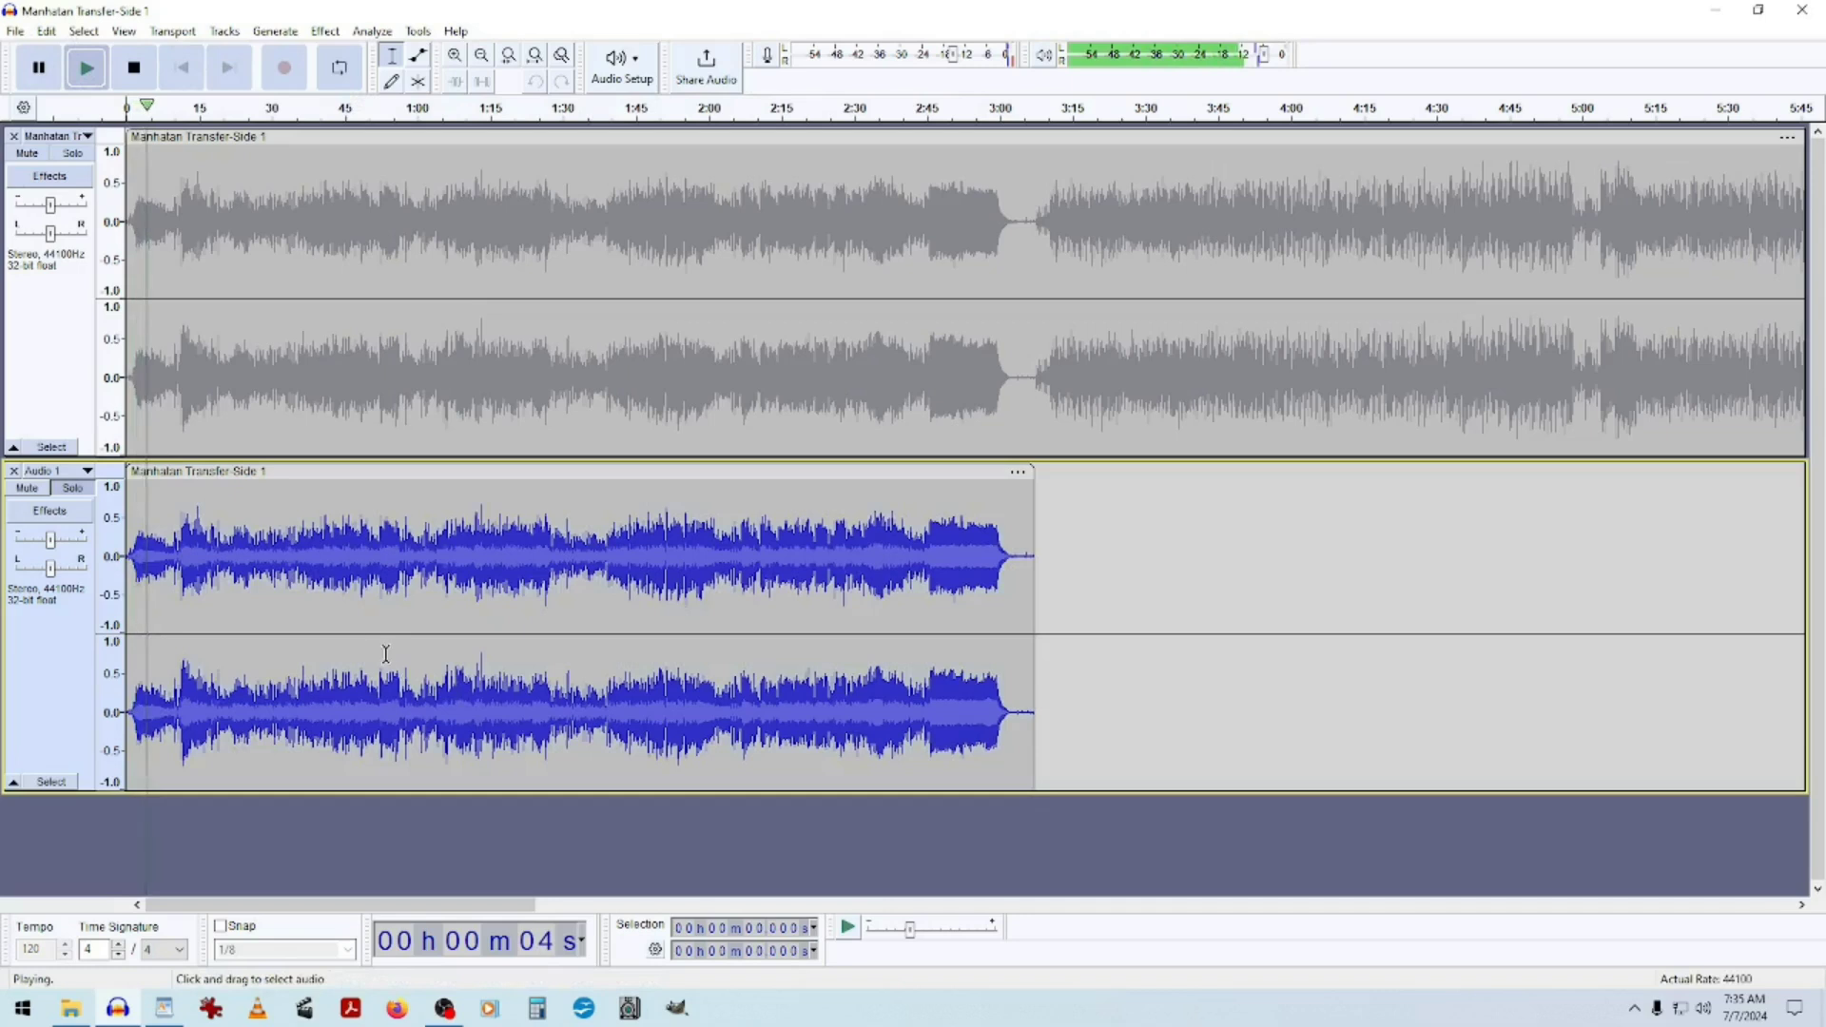
{"action": "left_click", "coordinate": [367, 110]}
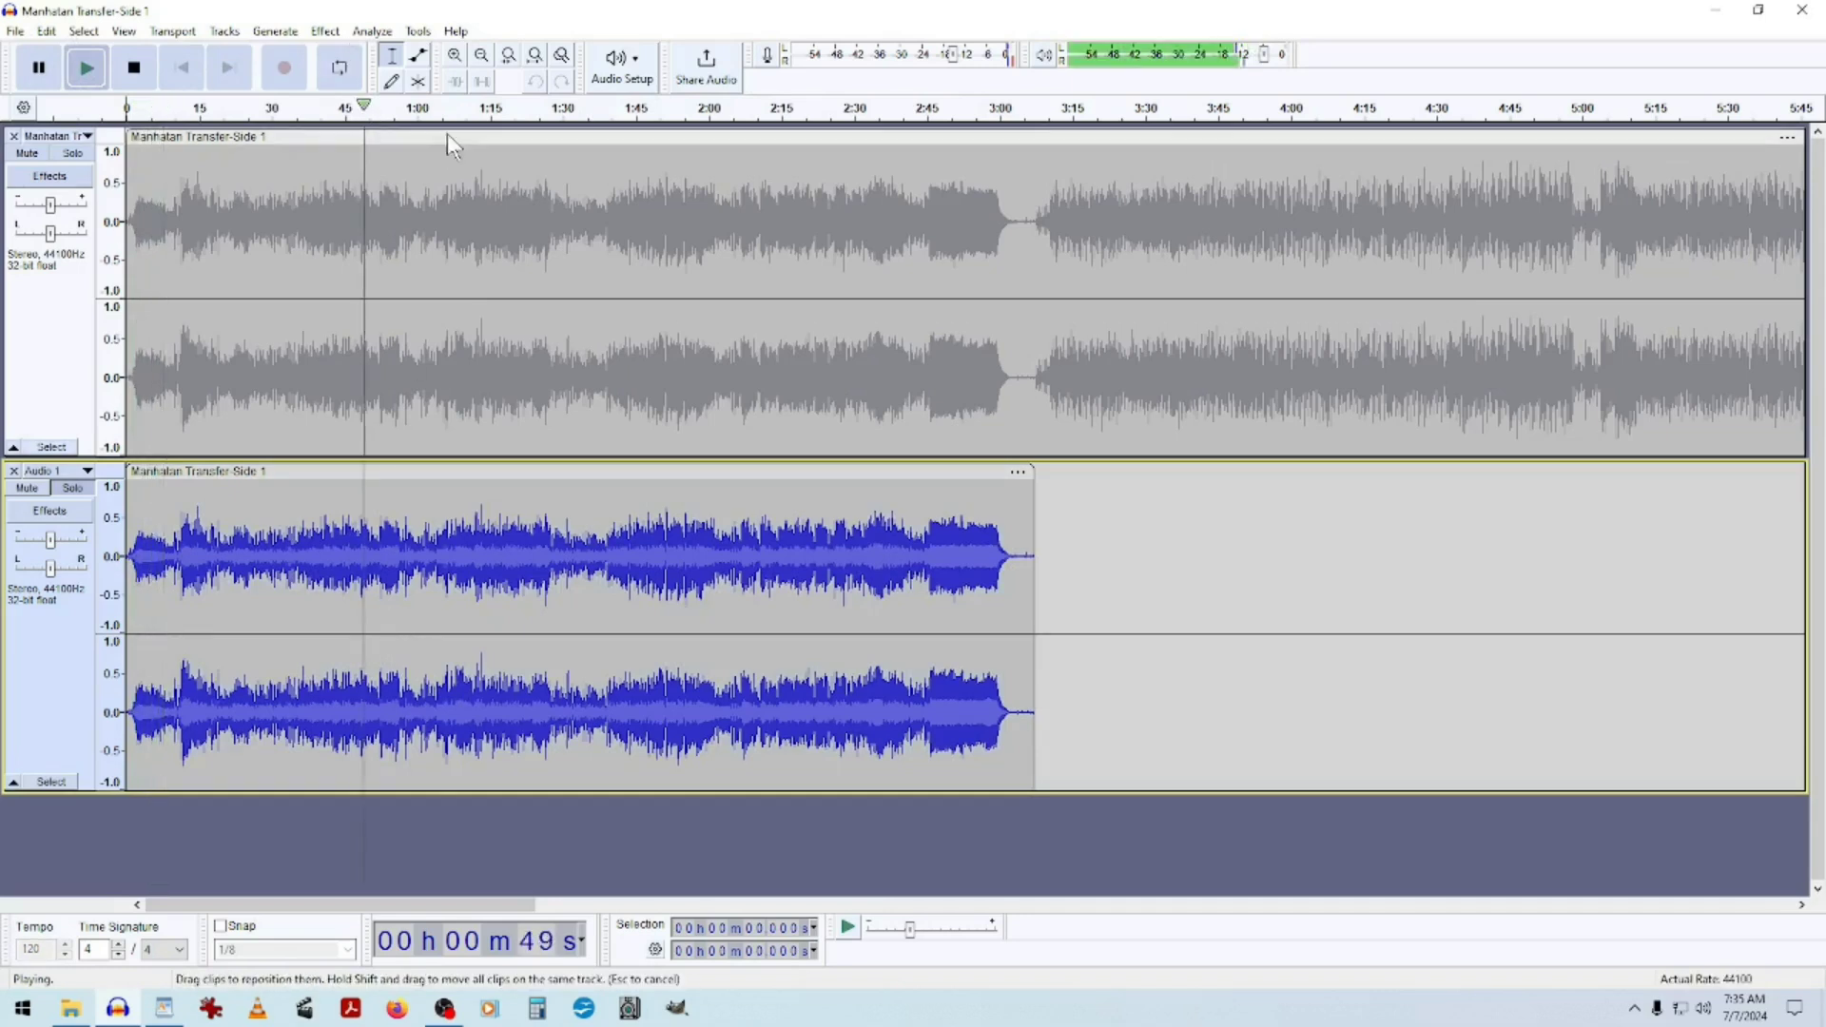
{"action": "left_click", "coordinate": [673, 110]}
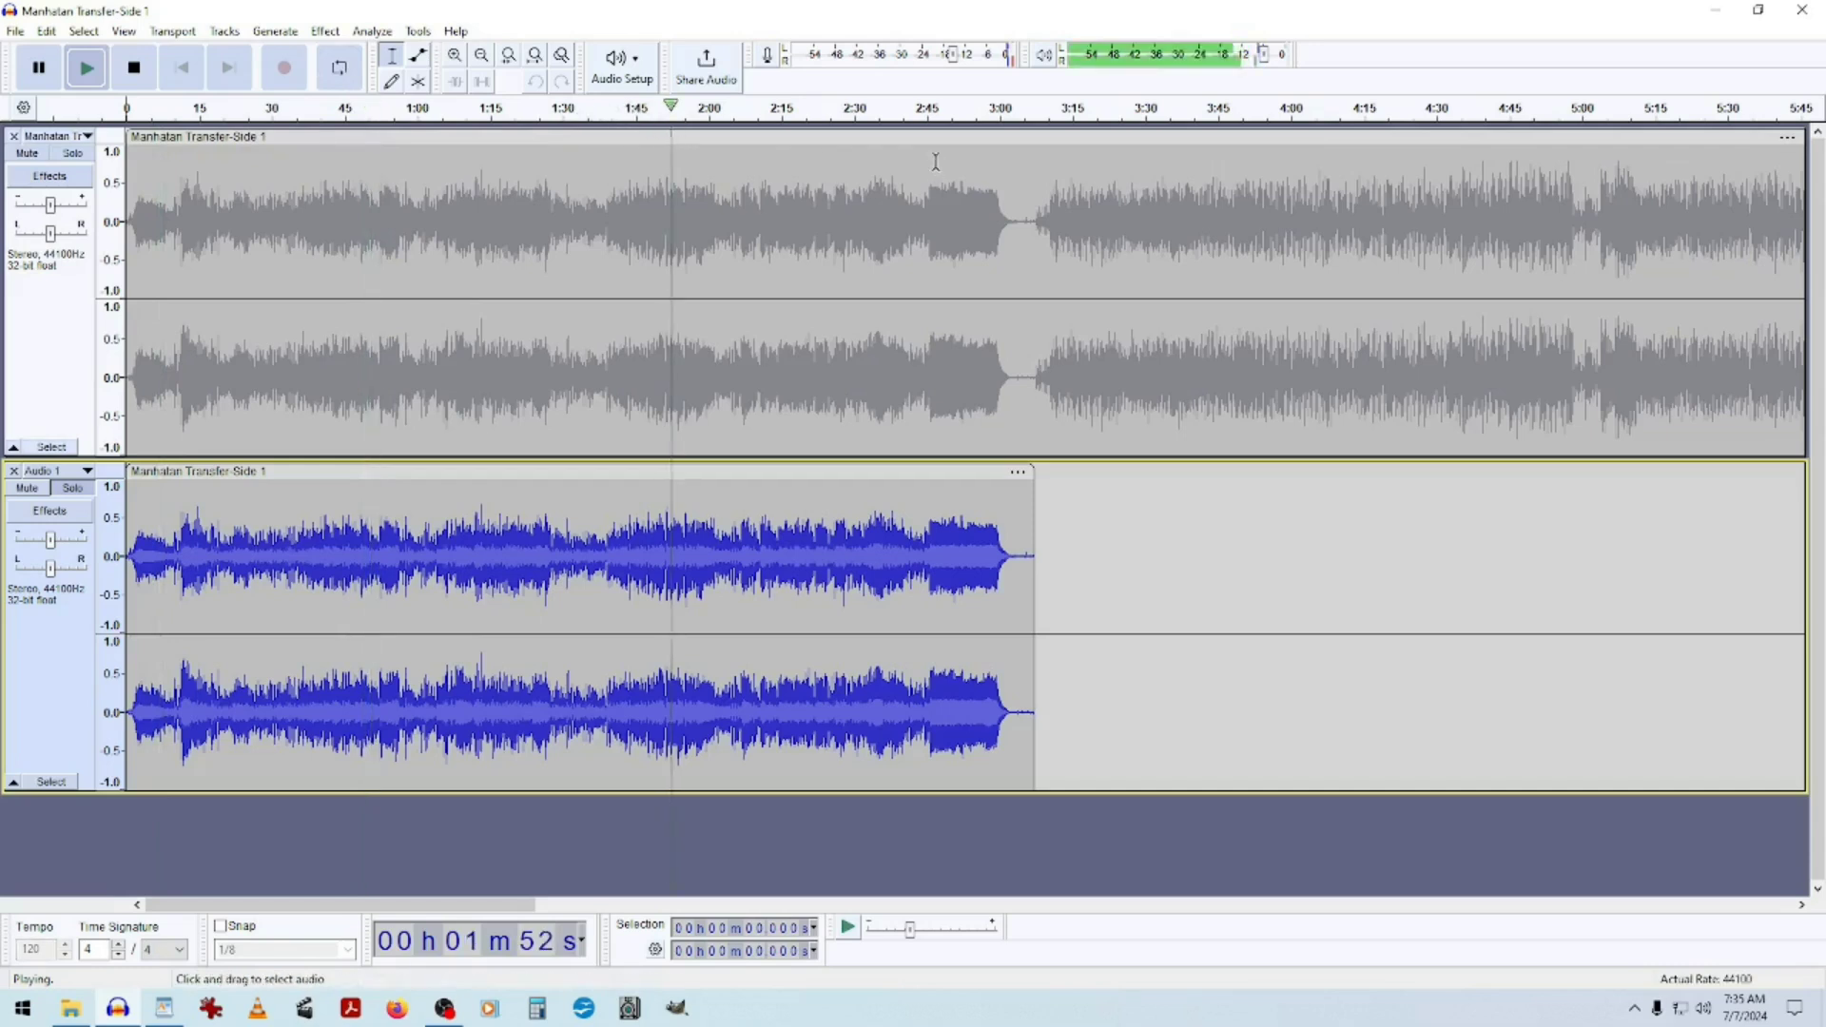
{"action": "left_click", "coordinate": [928, 109]}
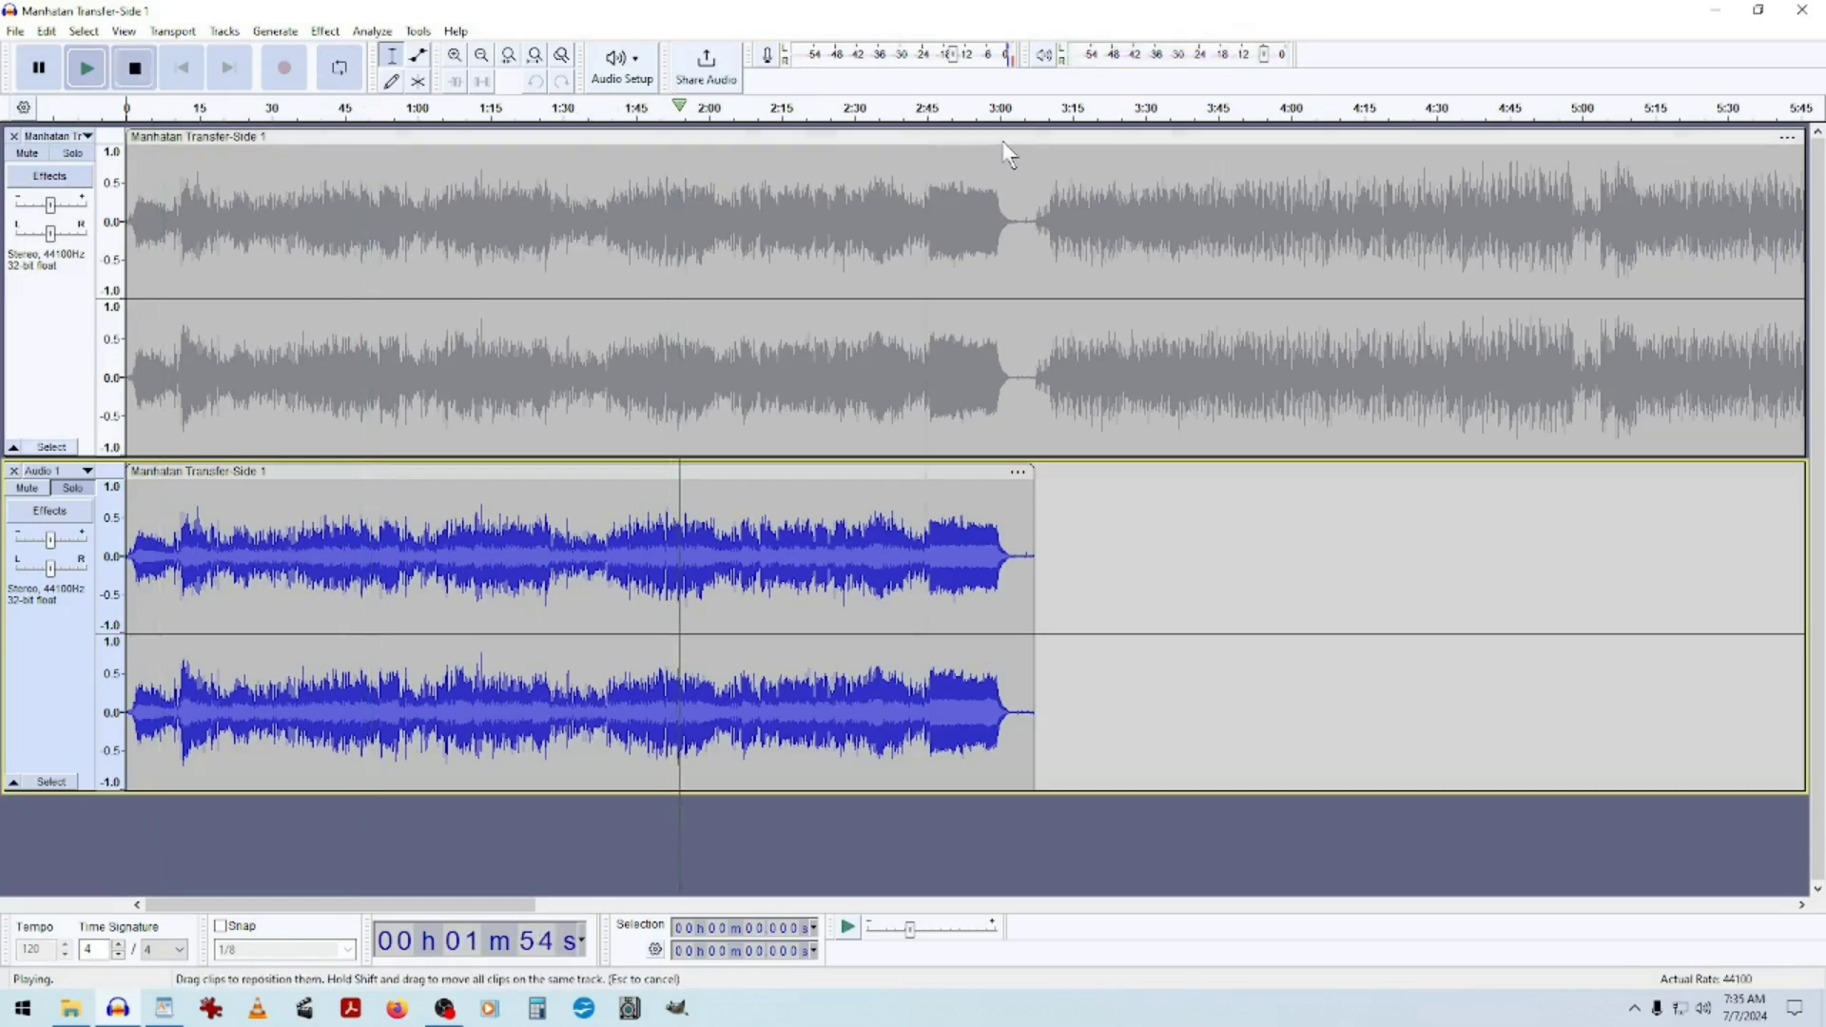
{"action": "left_click", "coordinate": [990, 105]}
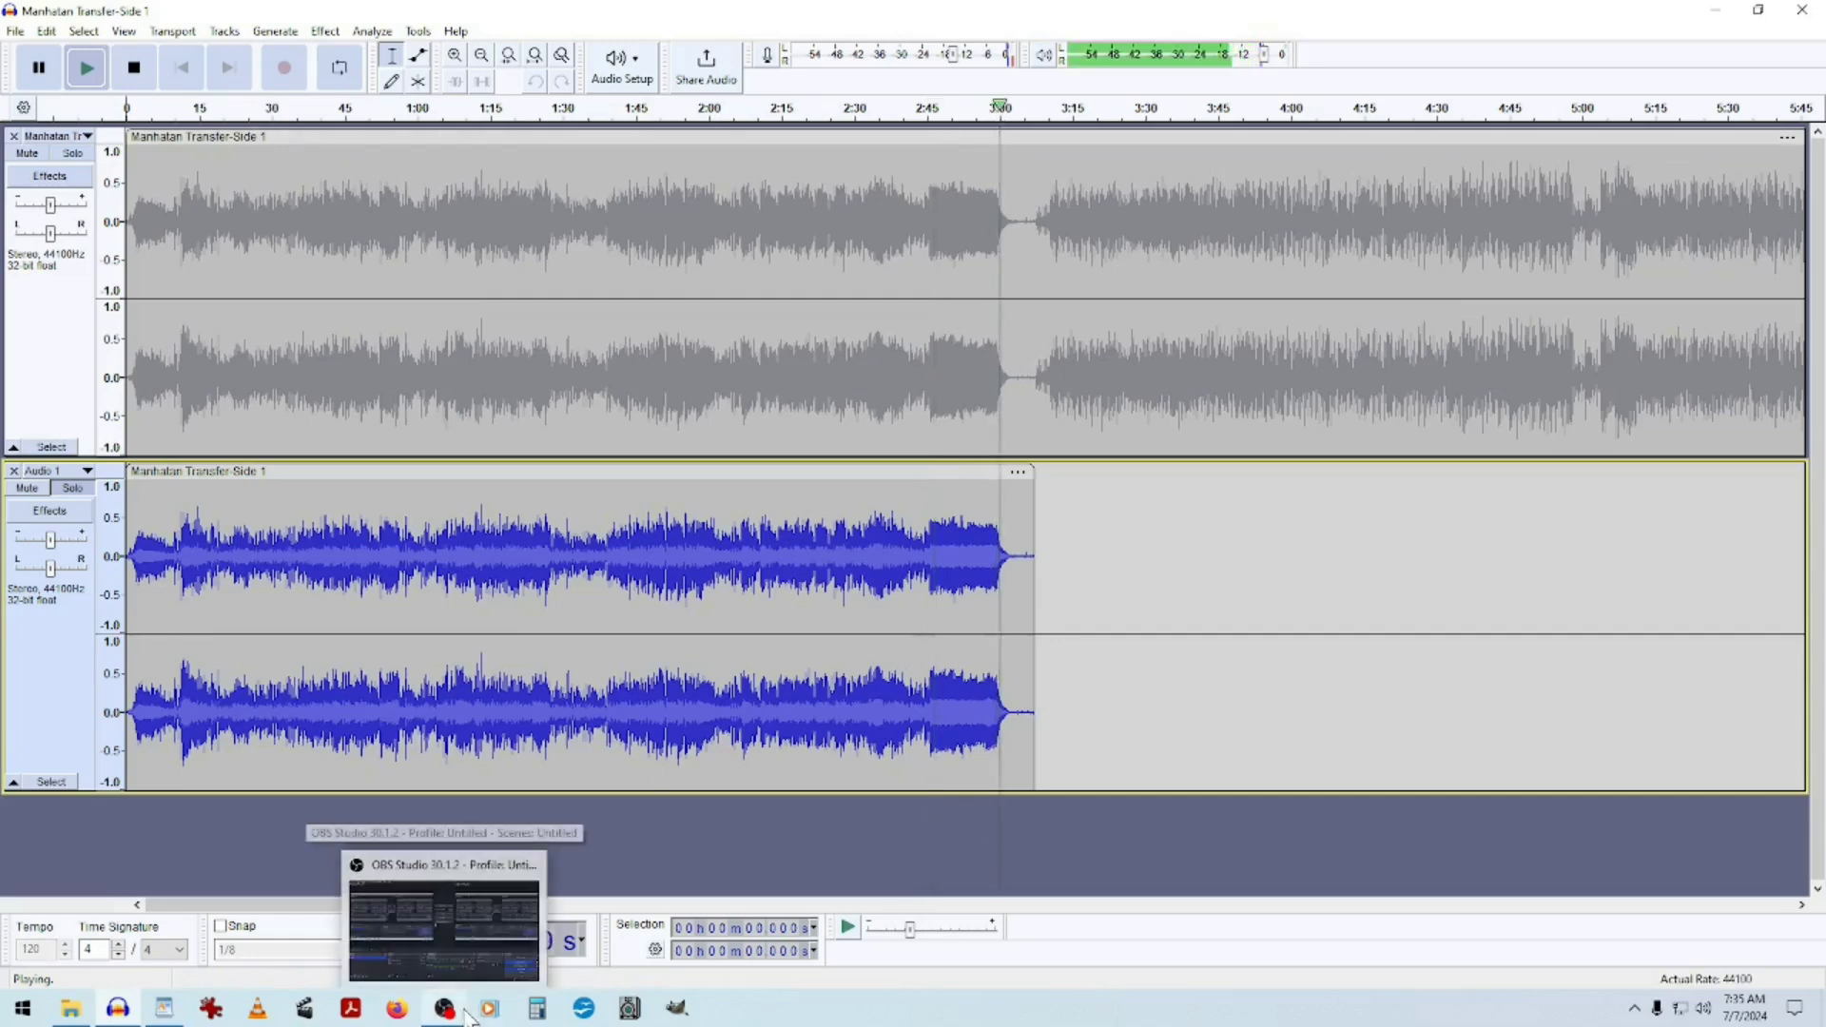
{"action": "left_click", "coordinate": [135, 69]}
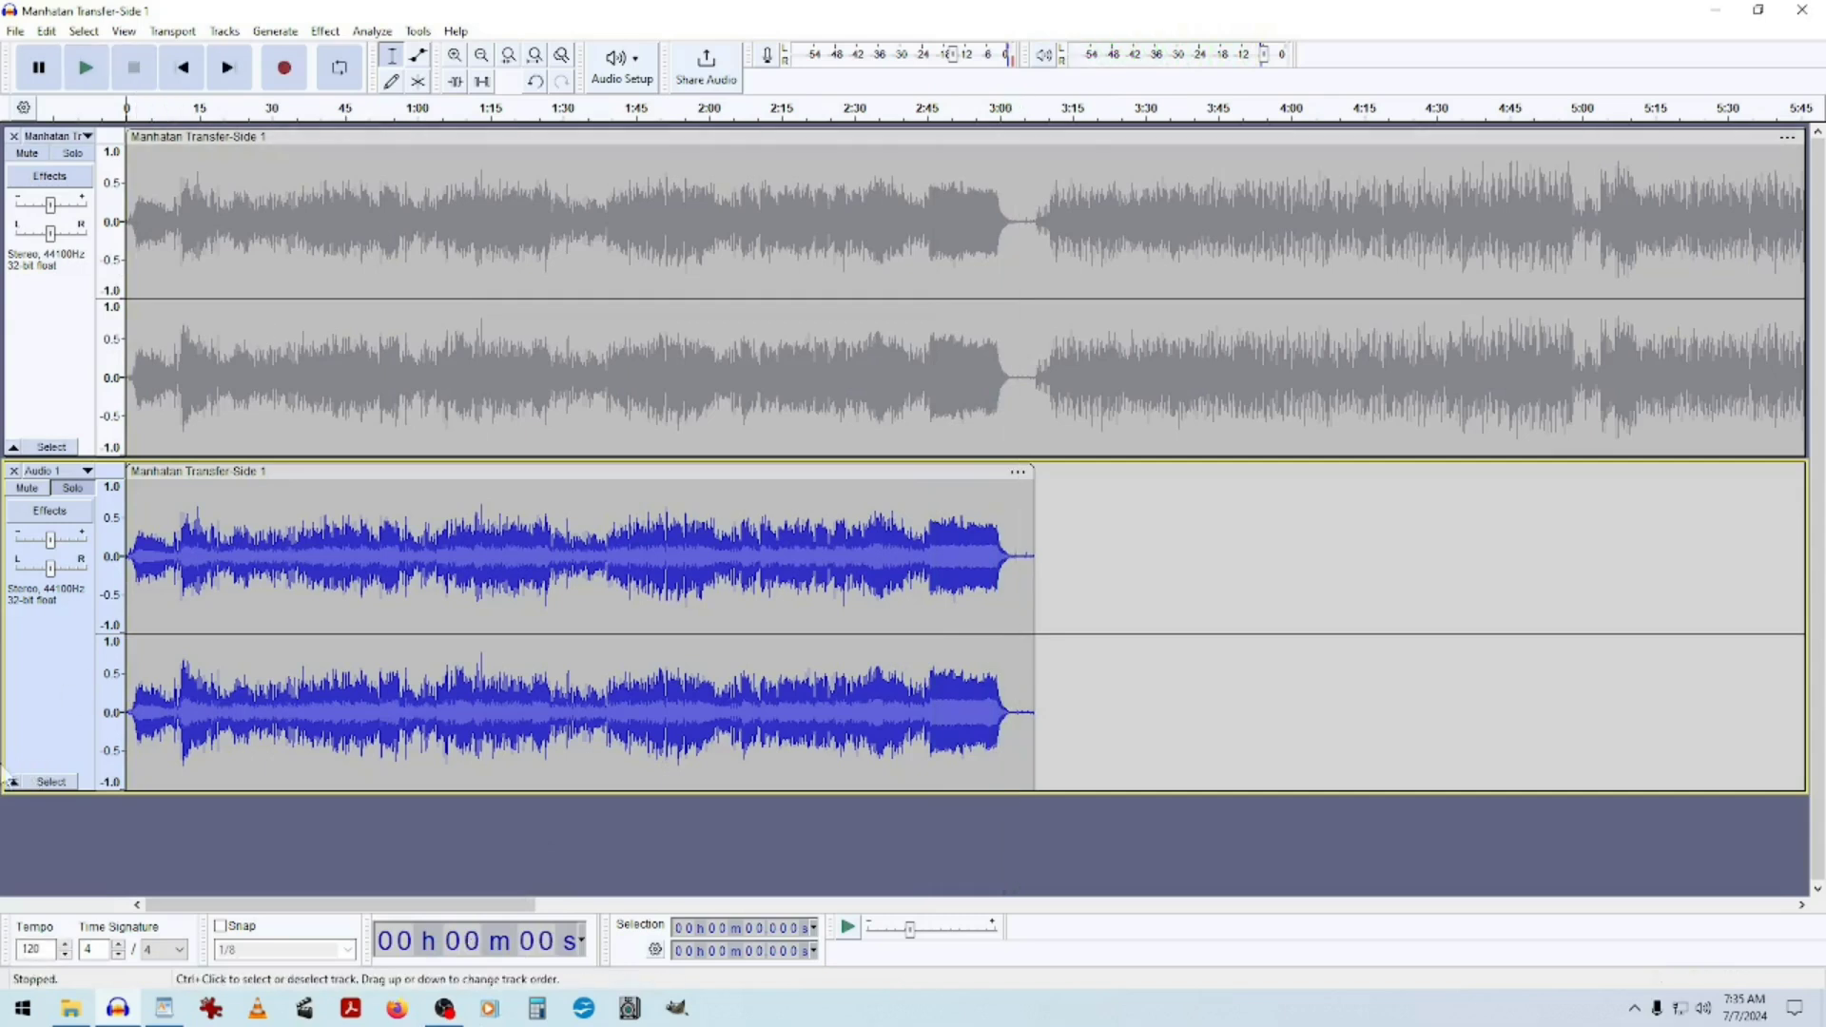
Rename the new track with the song number and title, beginning "1 Tuxedo Ju".
{"action": "left_click", "coordinate": [45, 471]}
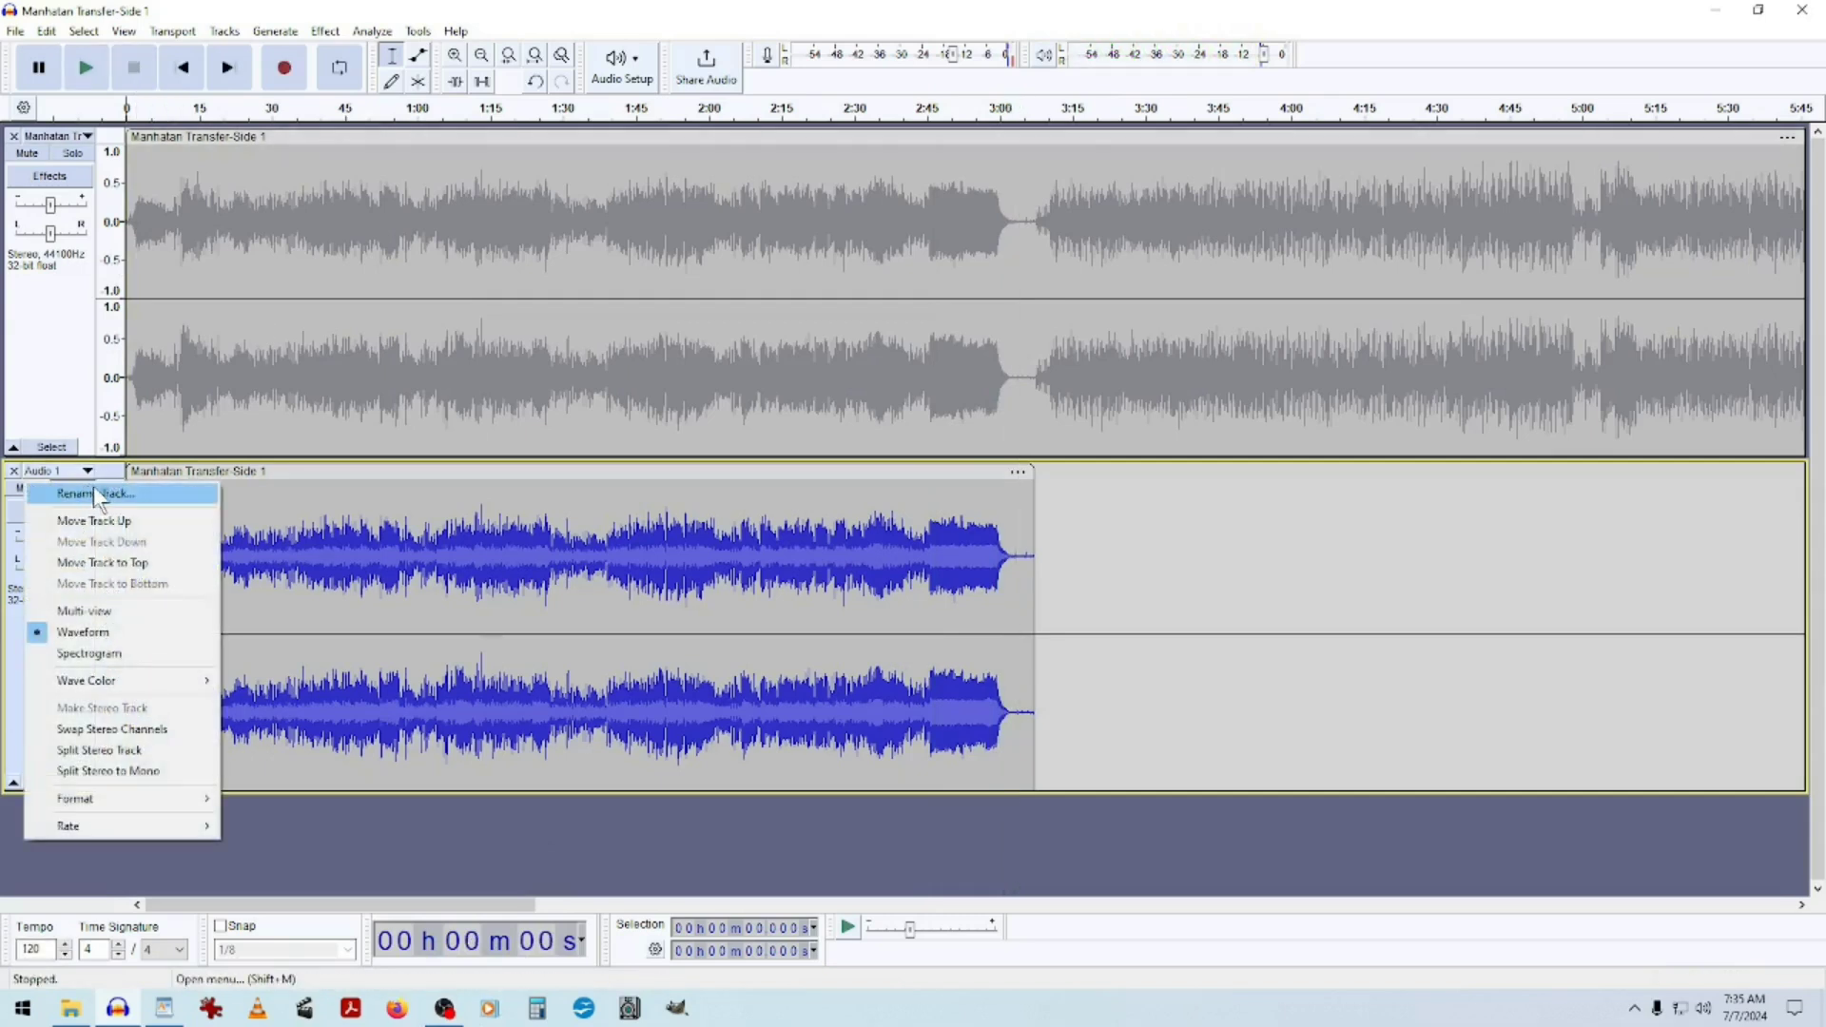
{"action": "left_click", "coordinate": [90, 491]}
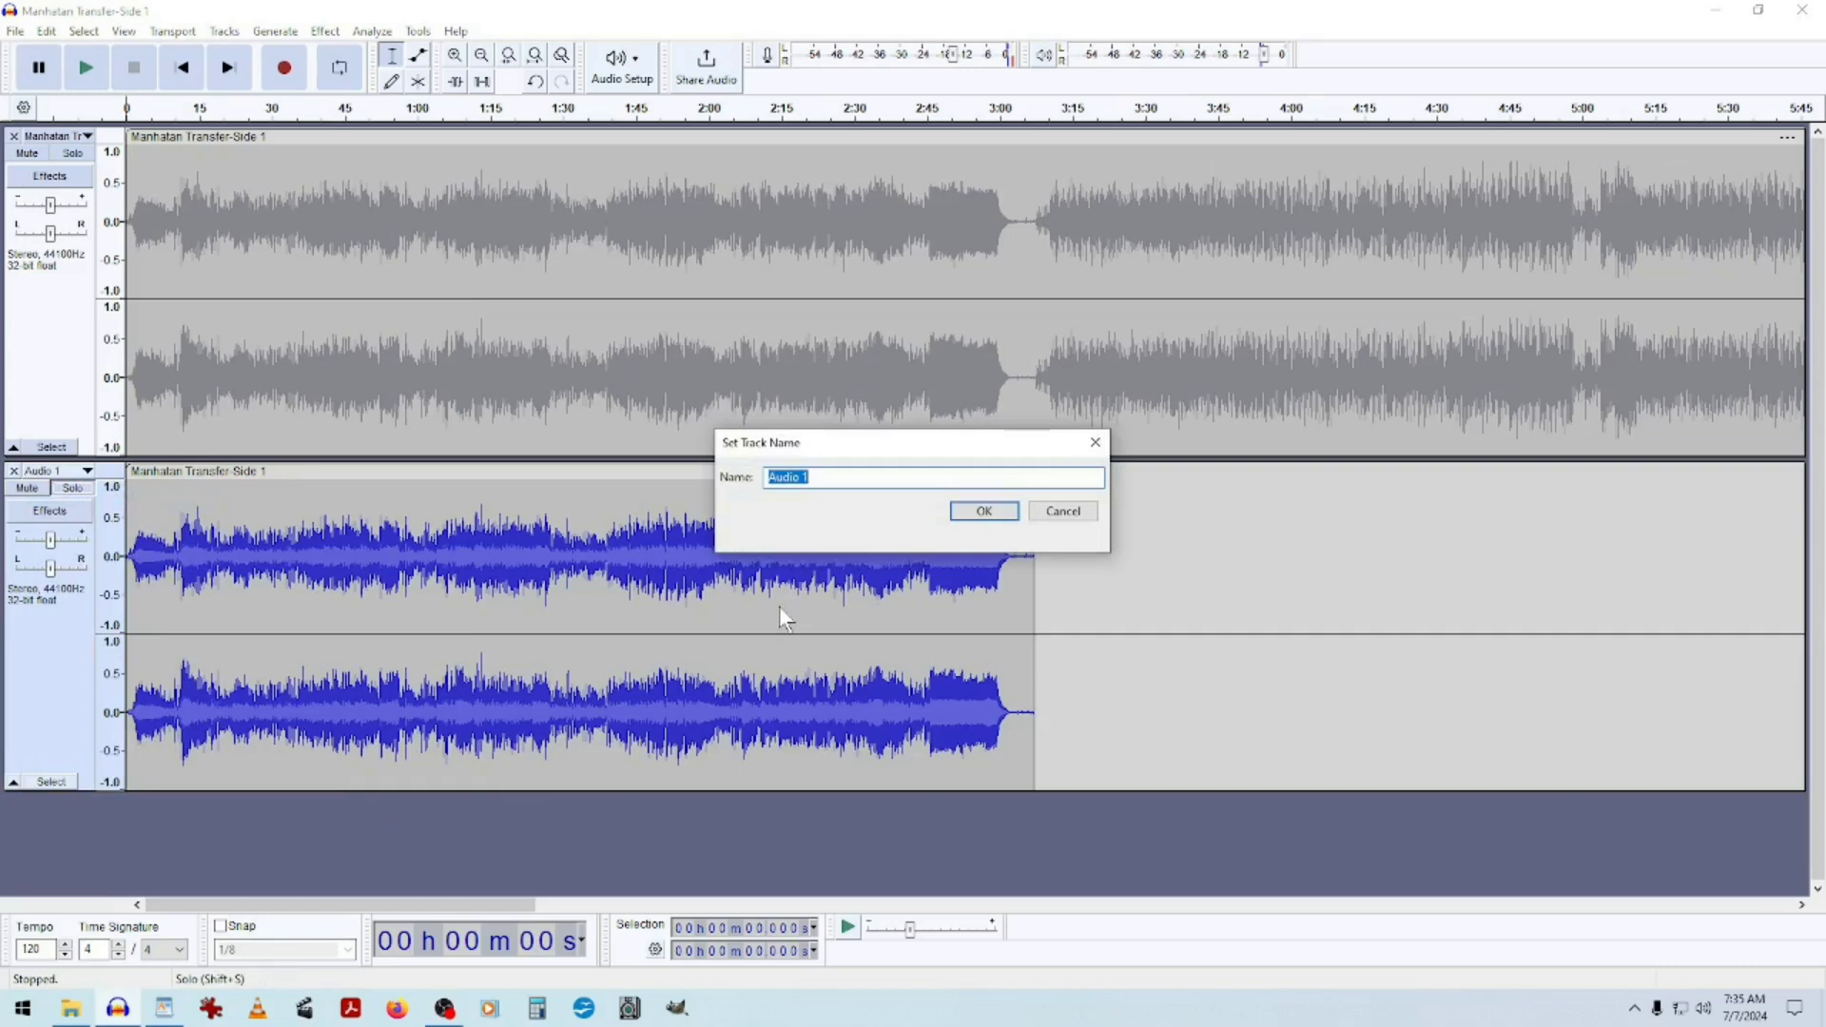
{"action": "type", "text": "1 Tuxedo Junction"}
{"action": "left_click", "coordinate": [994, 516]}
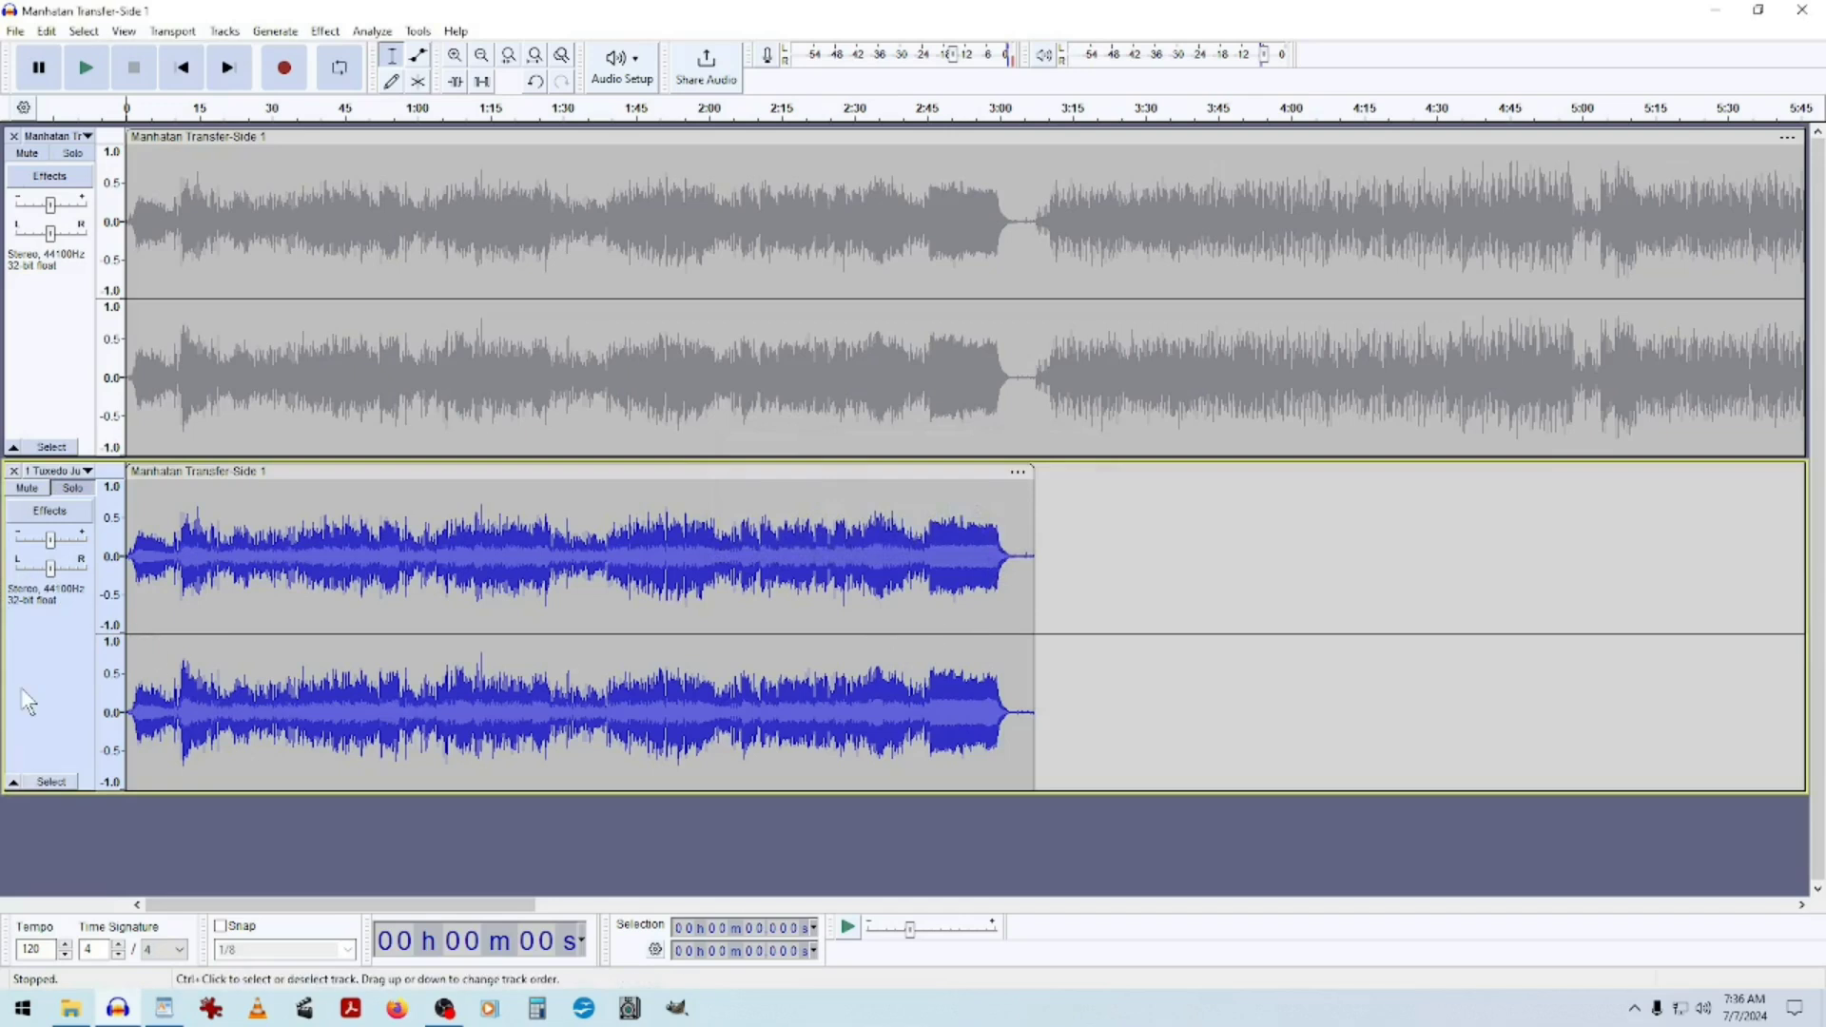
Compare the two tracks by toggling their solo settings, and mute the new track.
{"action": "left_click", "coordinate": [72, 488]}
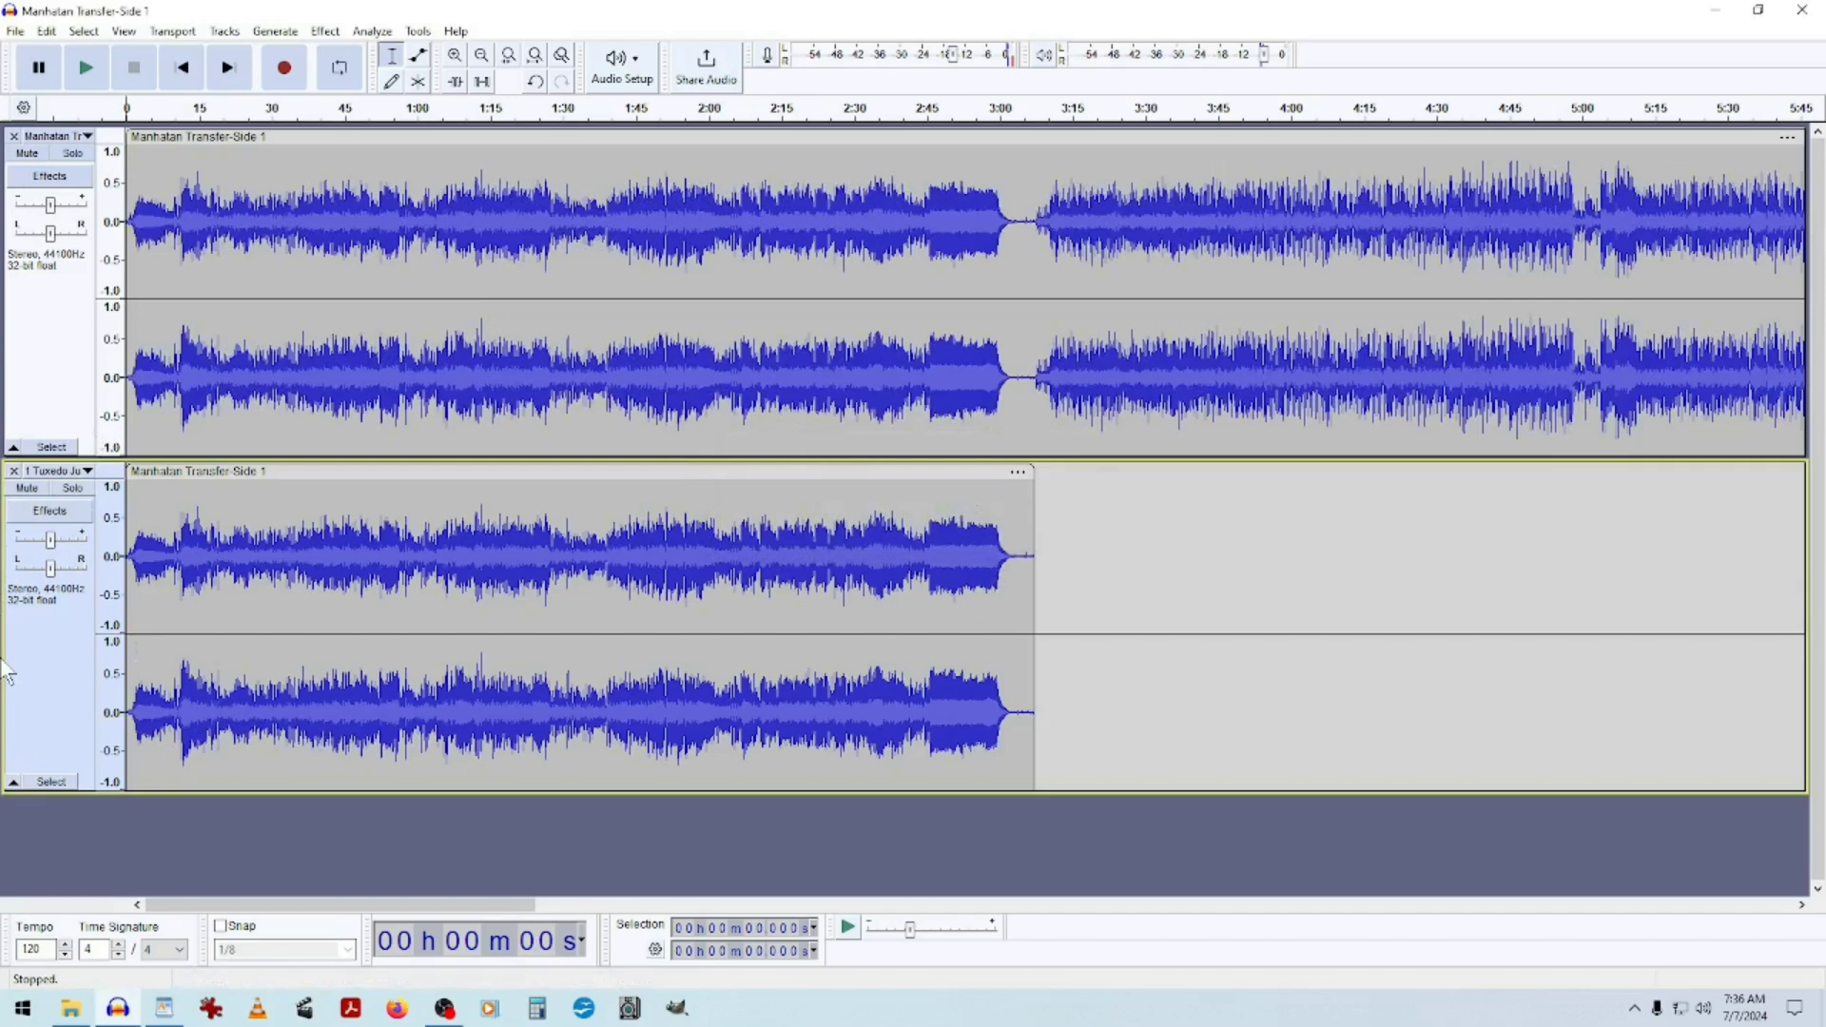
{"action": "left_click", "coordinate": [72, 488]}
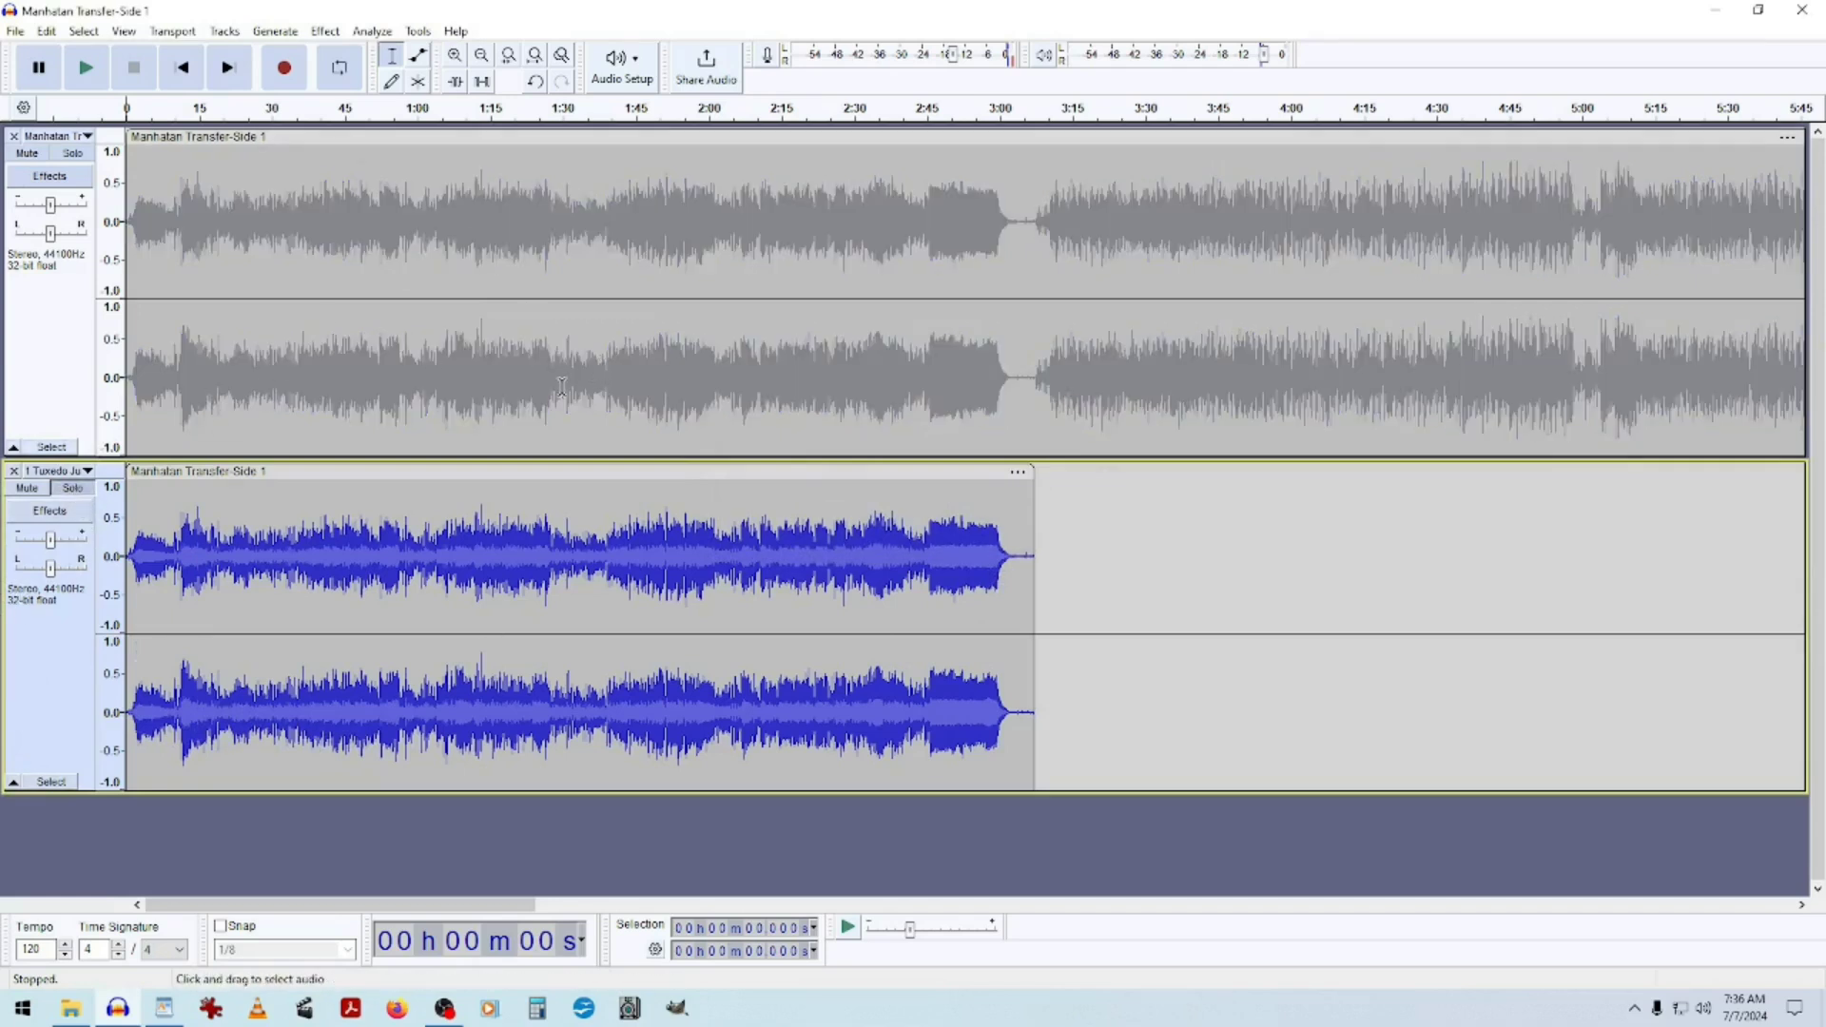
{"action": "left_click", "coordinate": [72, 488]}
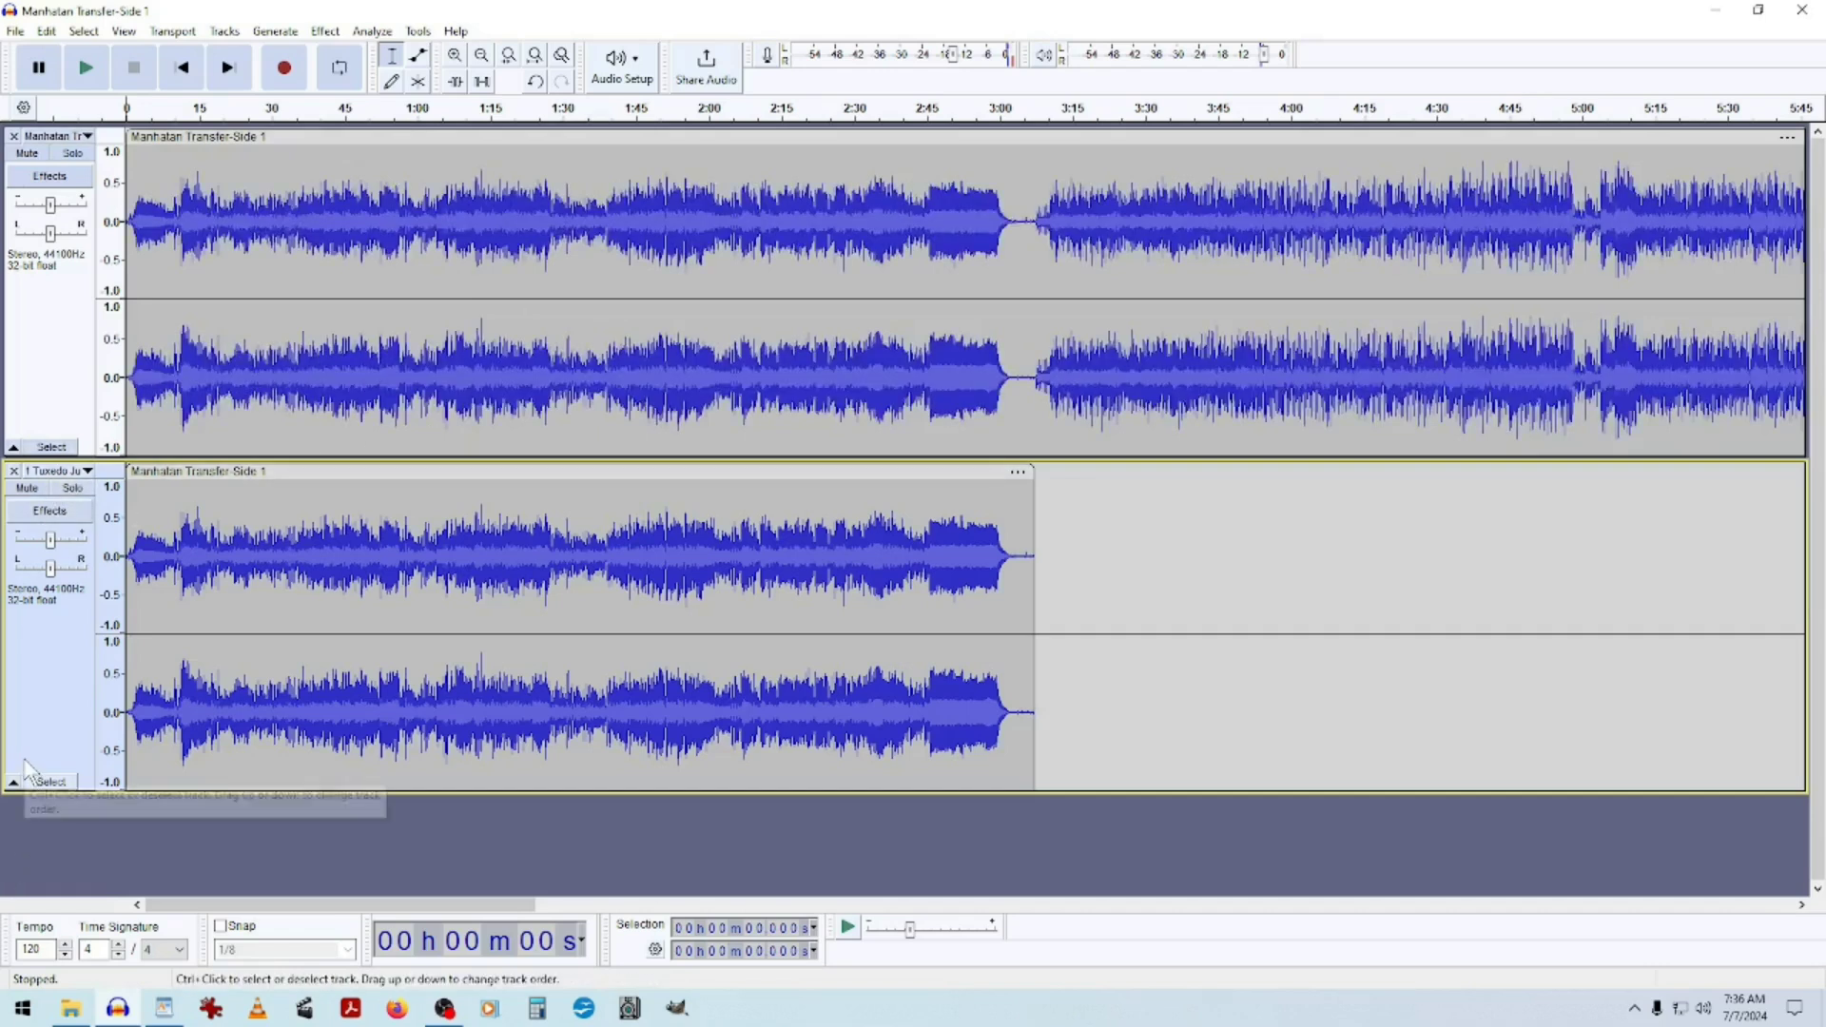
{"action": "left_click", "coordinate": [72, 488]}
{"action": "left_click", "coordinate": [72, 153]}
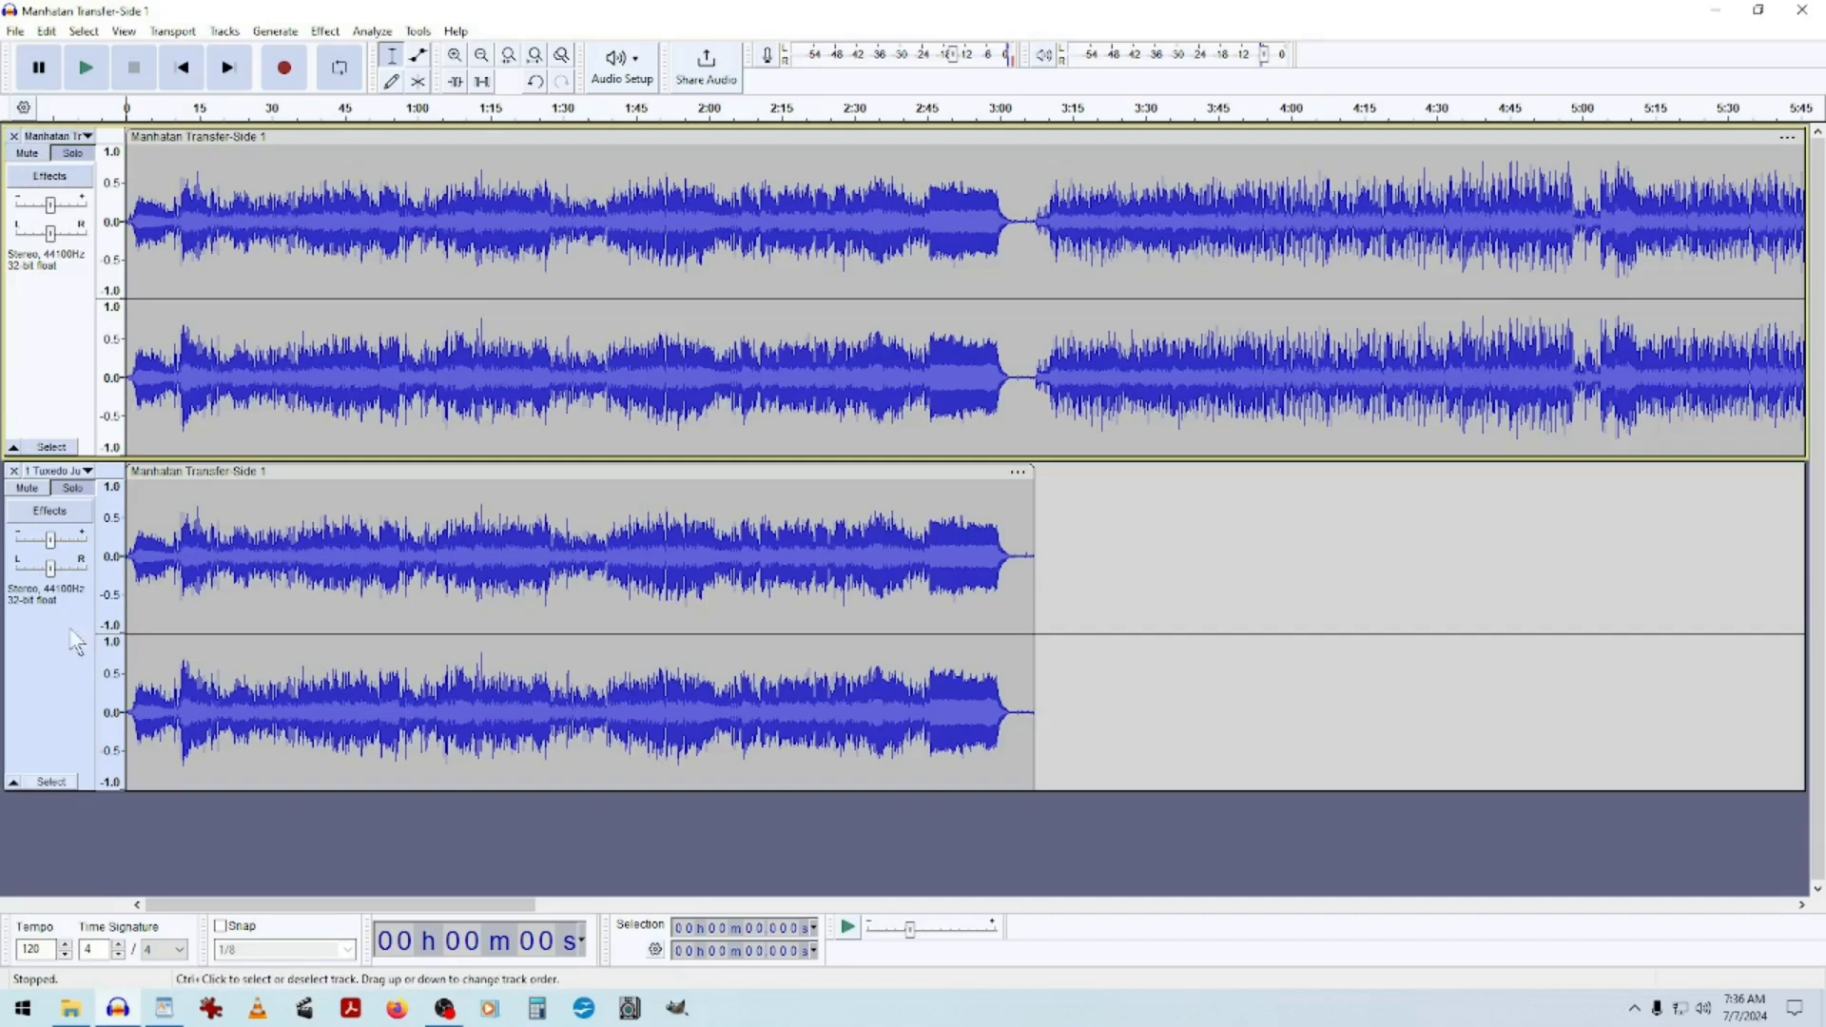
{"action": "left_click", "coordinate": [72, 487]}
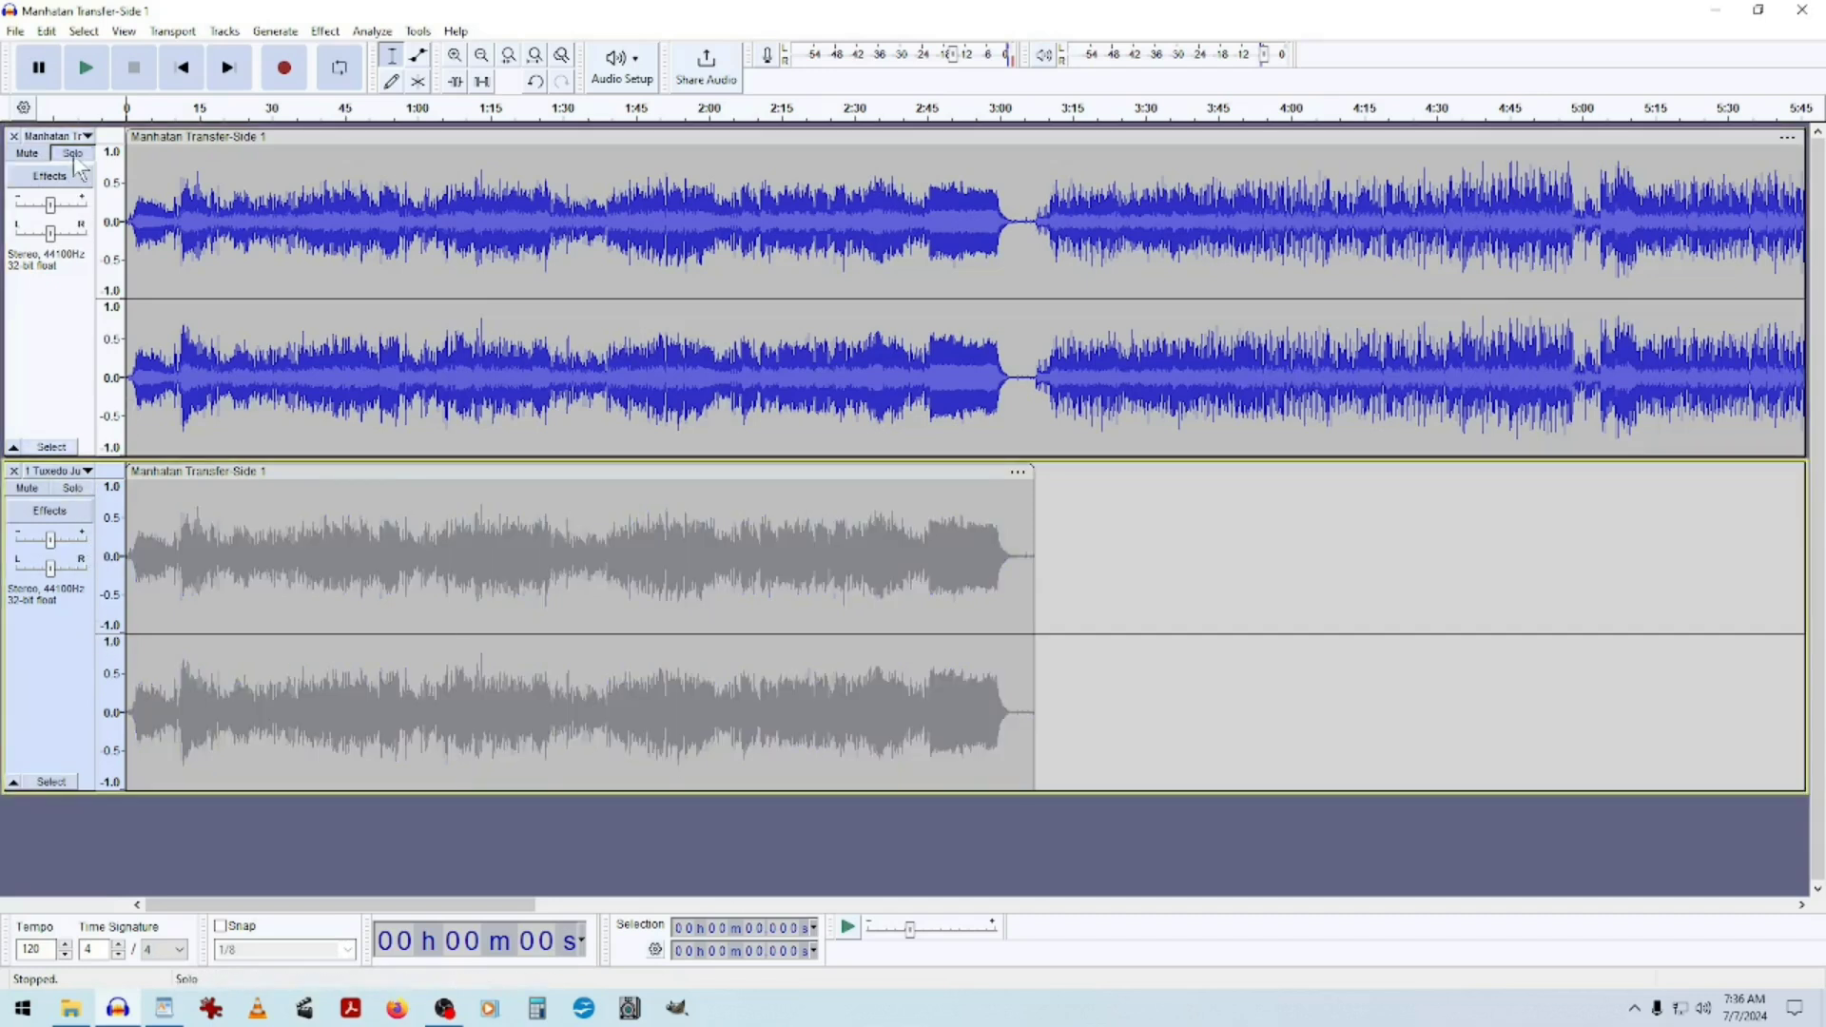
{"action": "left_click", "coordinate": [72, 153]}
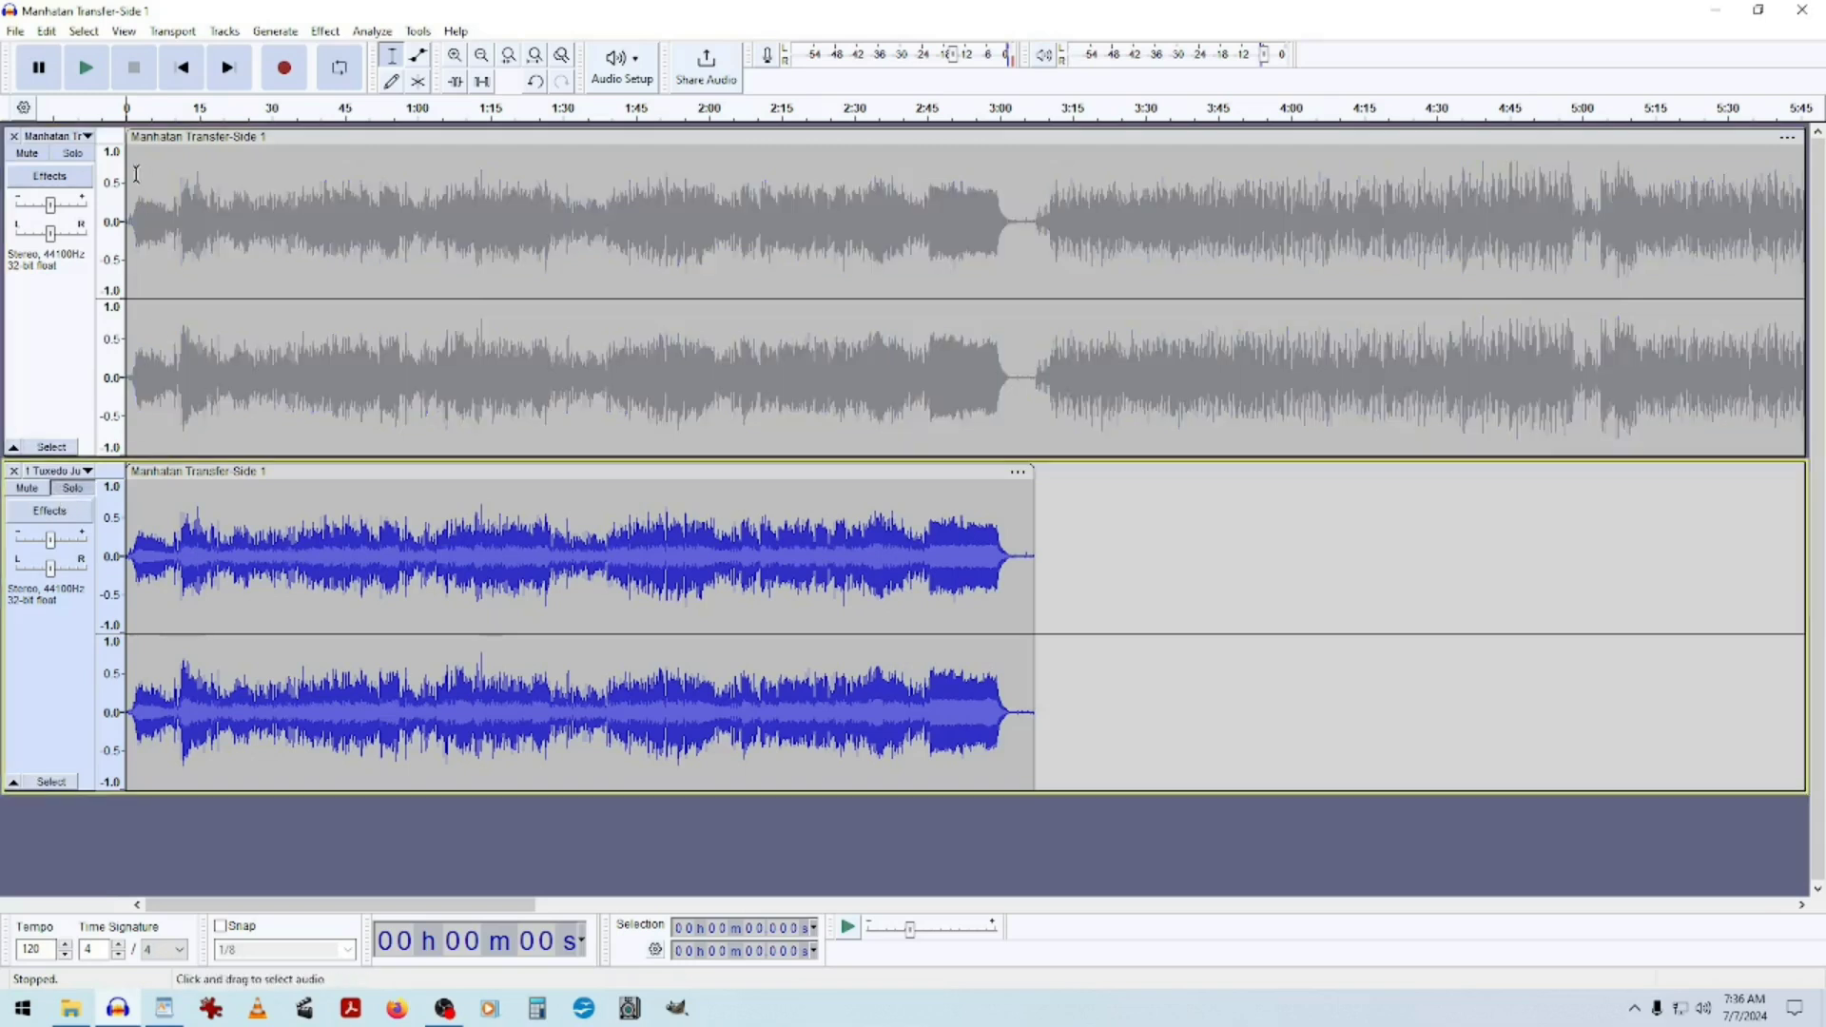
{"action": "left_click", "coordinate": [72, 153]}
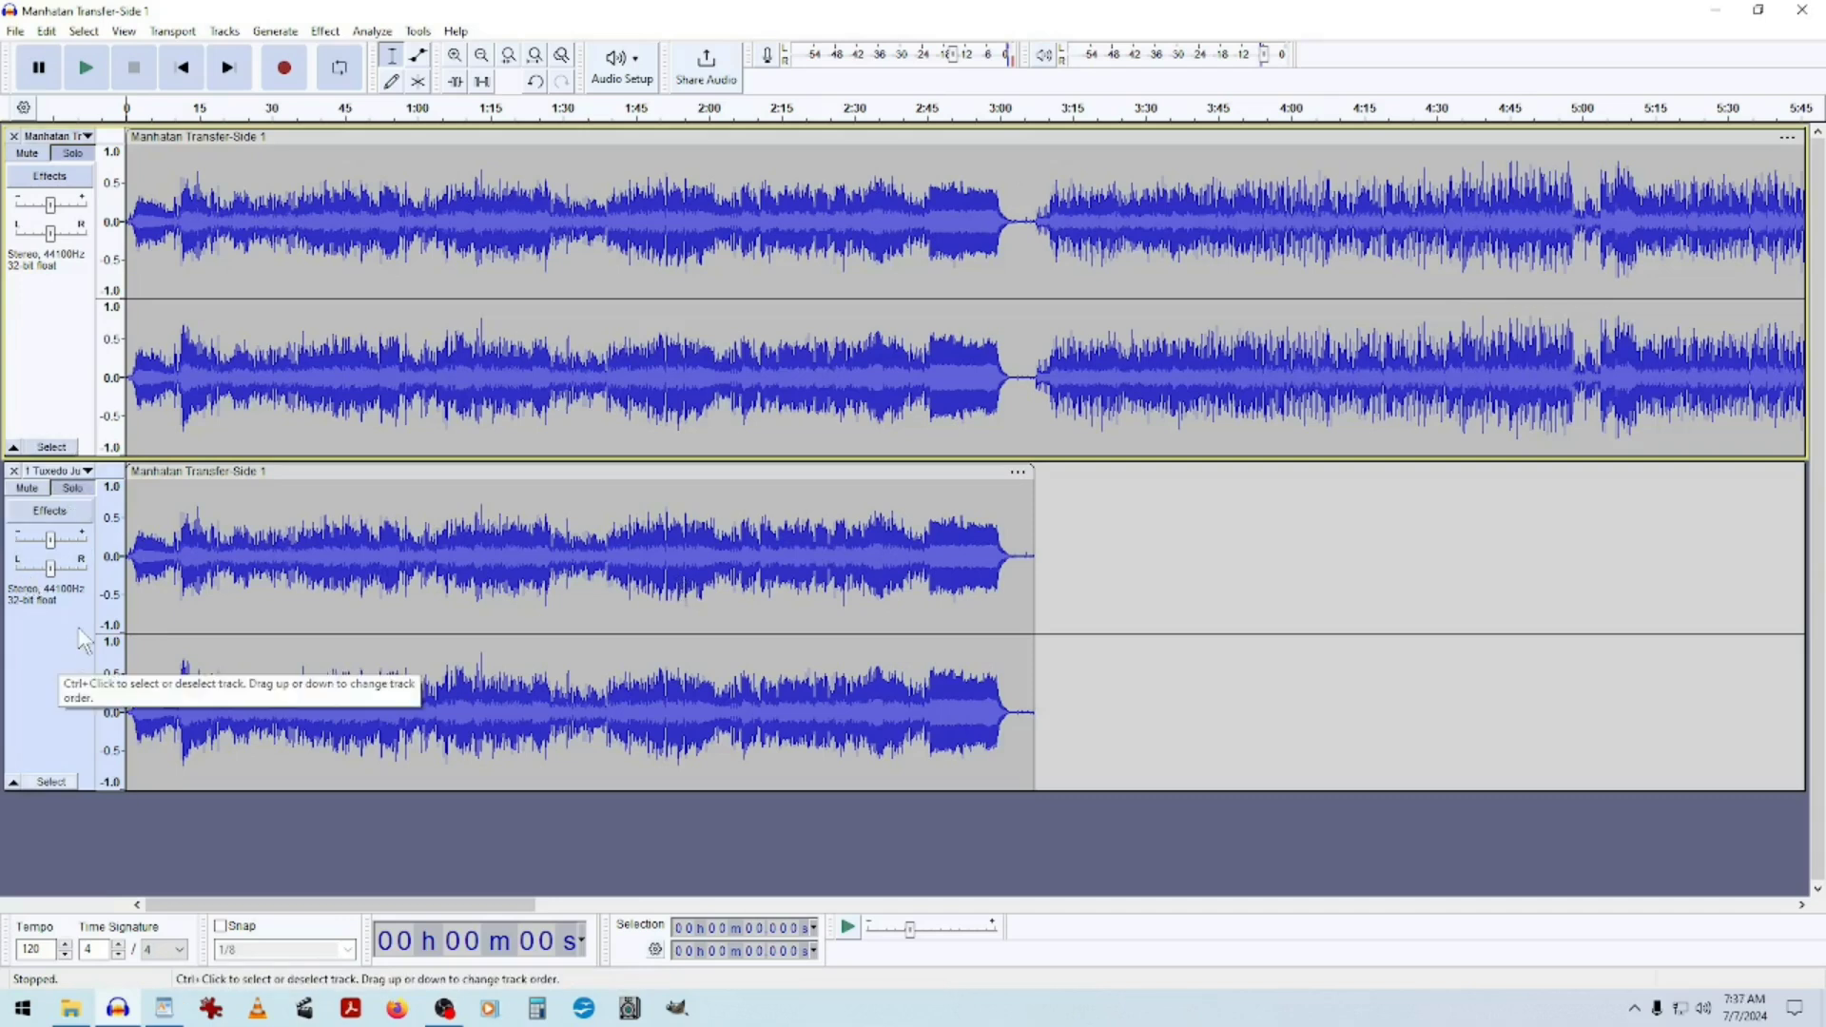
{"action": "left_click", "coordinate": [72, 489]}
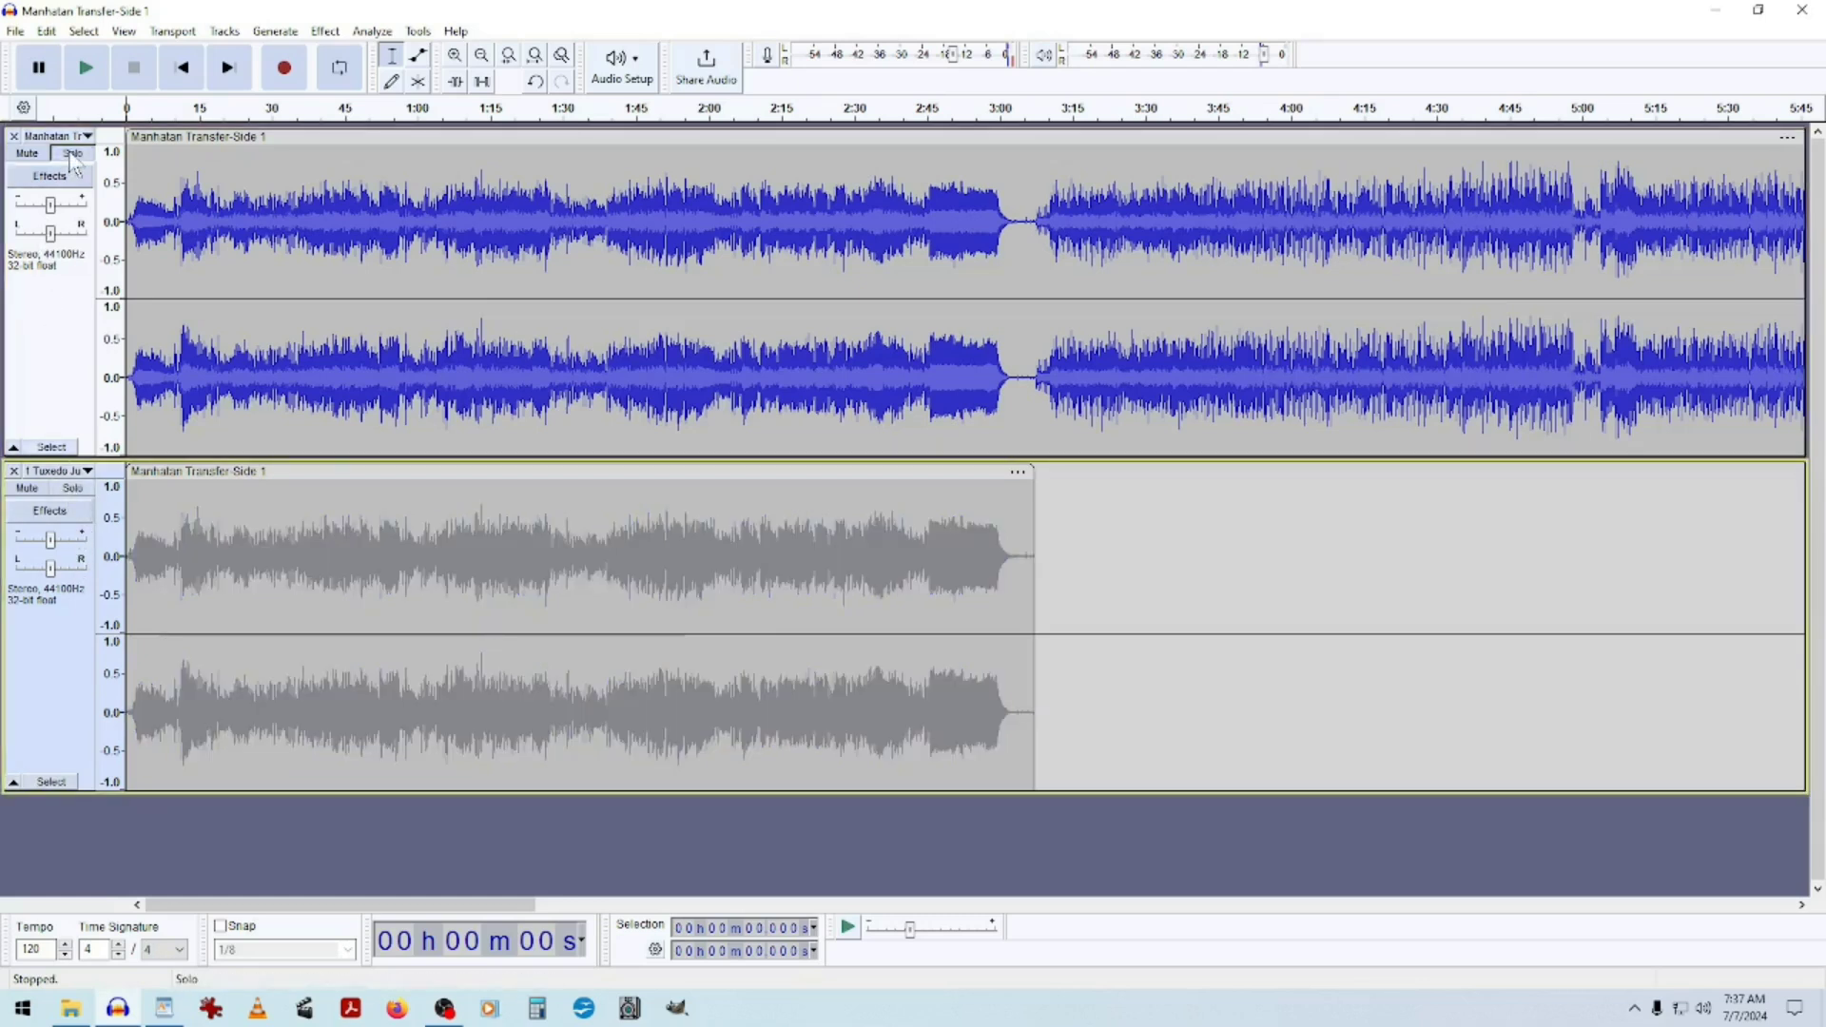
{"action": "left_click", "coordinate": [72, 155]}
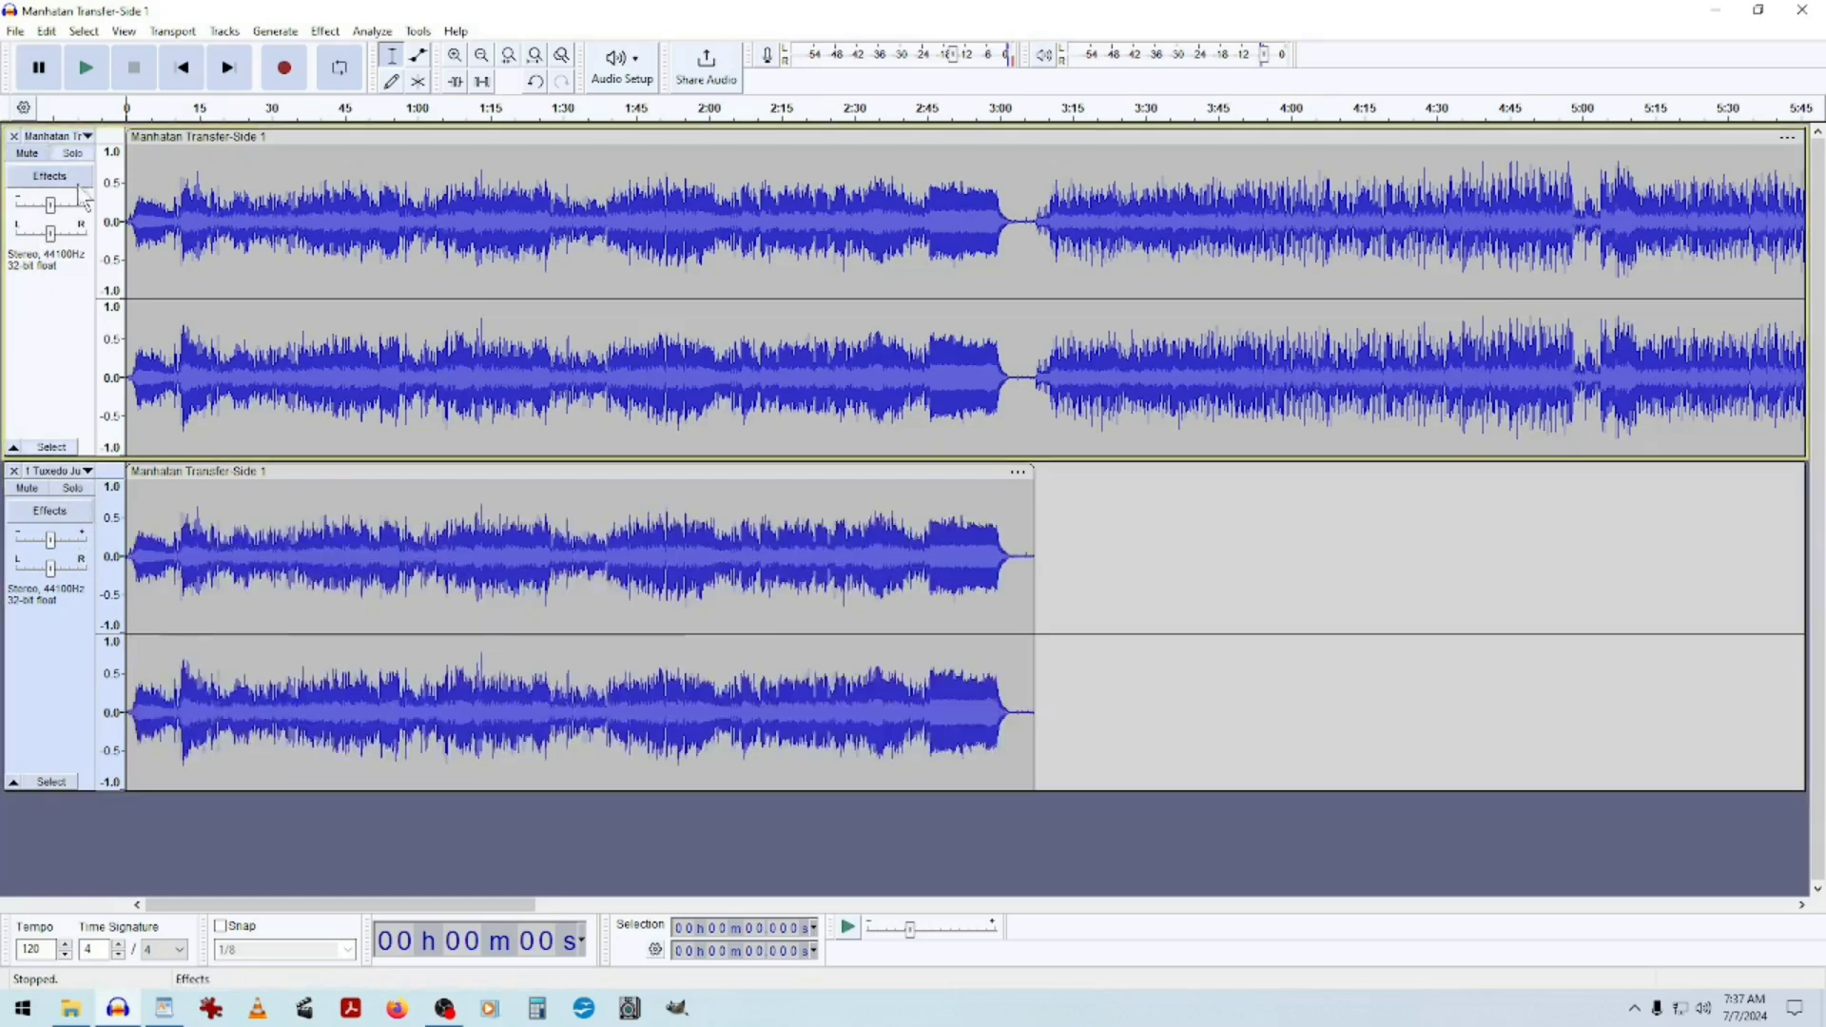
{"action": "left_click", "coordinate": [19, 489]}
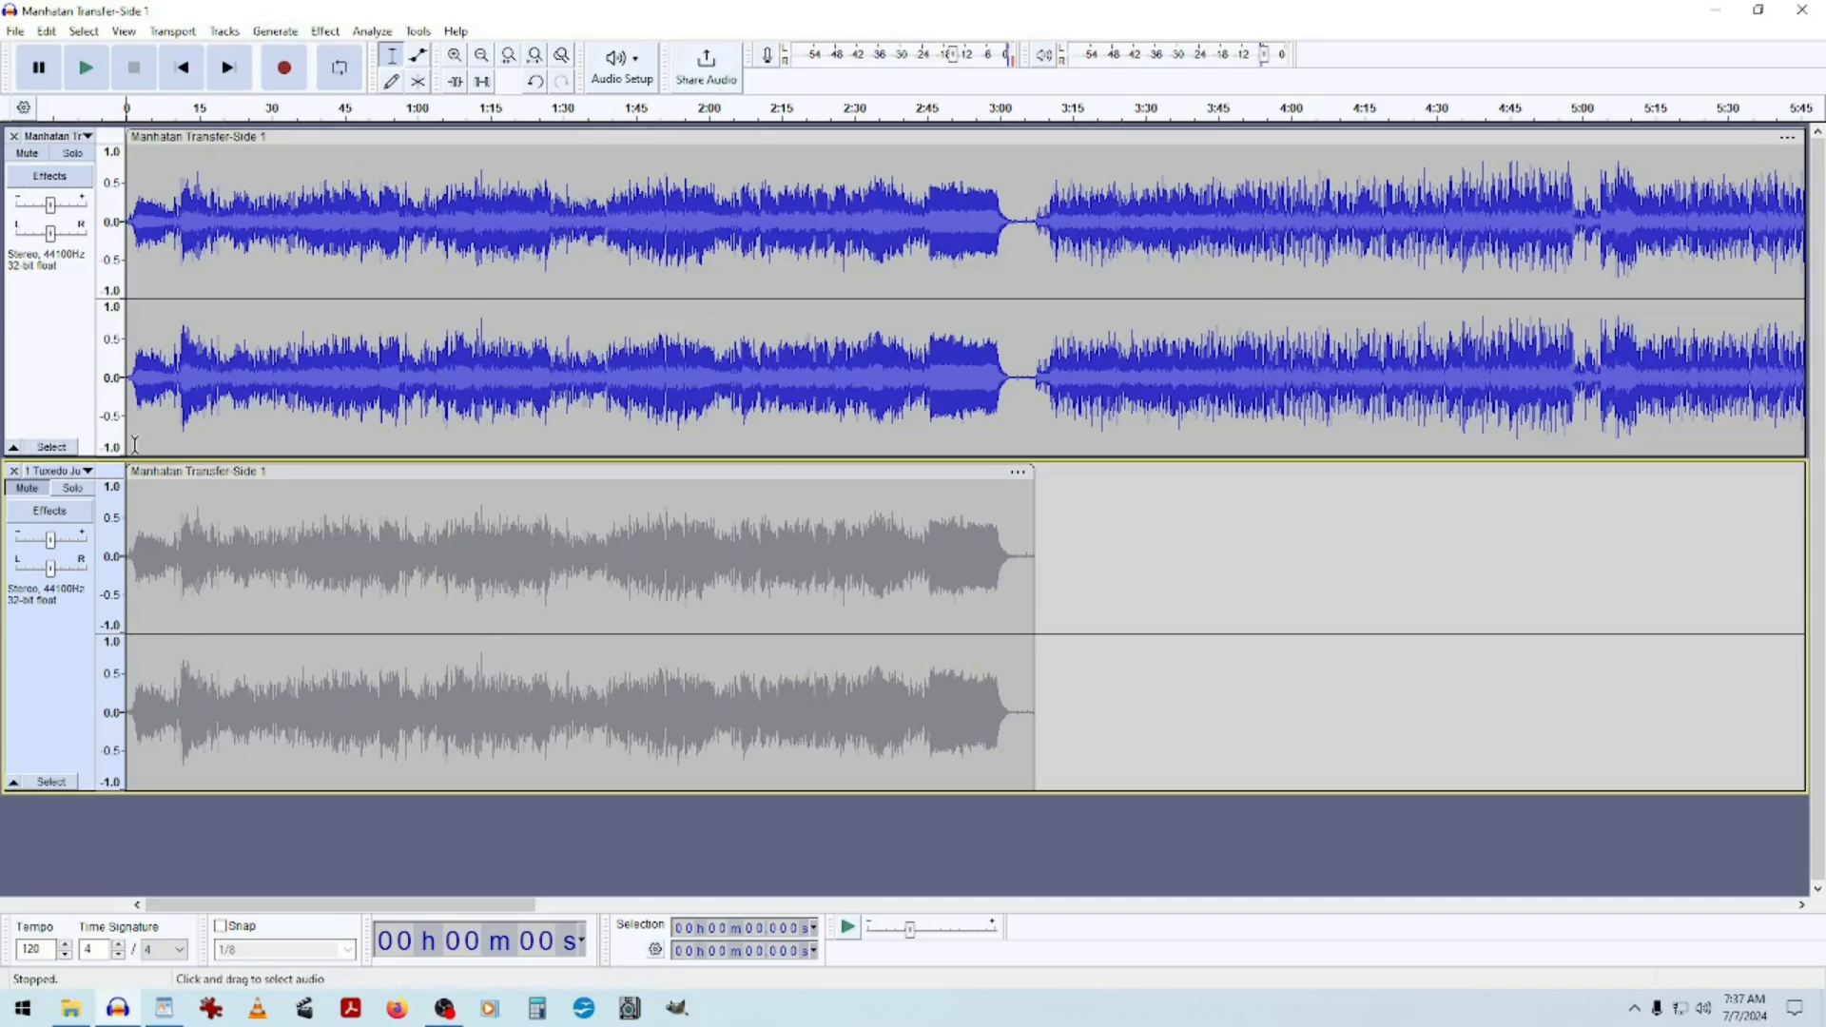
Select the second song on the original track, from about 3:07 to its end at about 6:50.
{"action": "left_click_drag", "start_coordinate": [474, 900], "coordinate": [620, 916]}
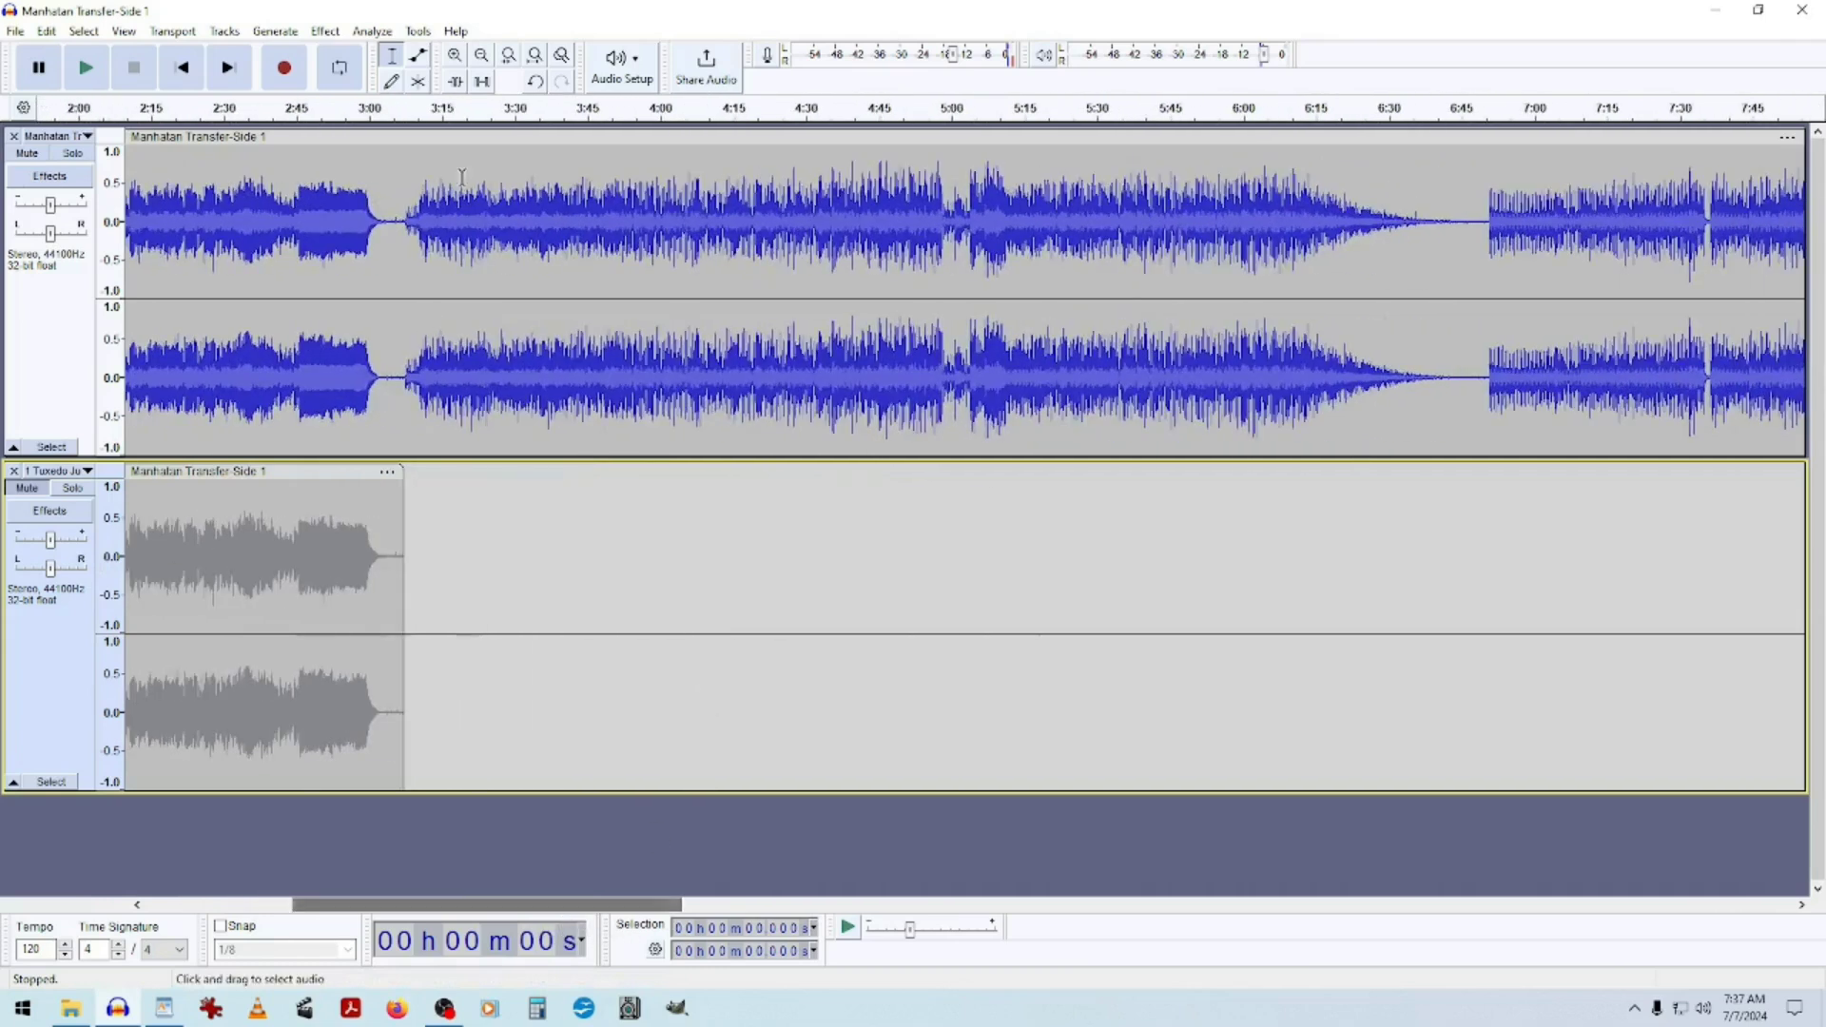
{"action": "left_click", "coordinate": [1486, 249]}
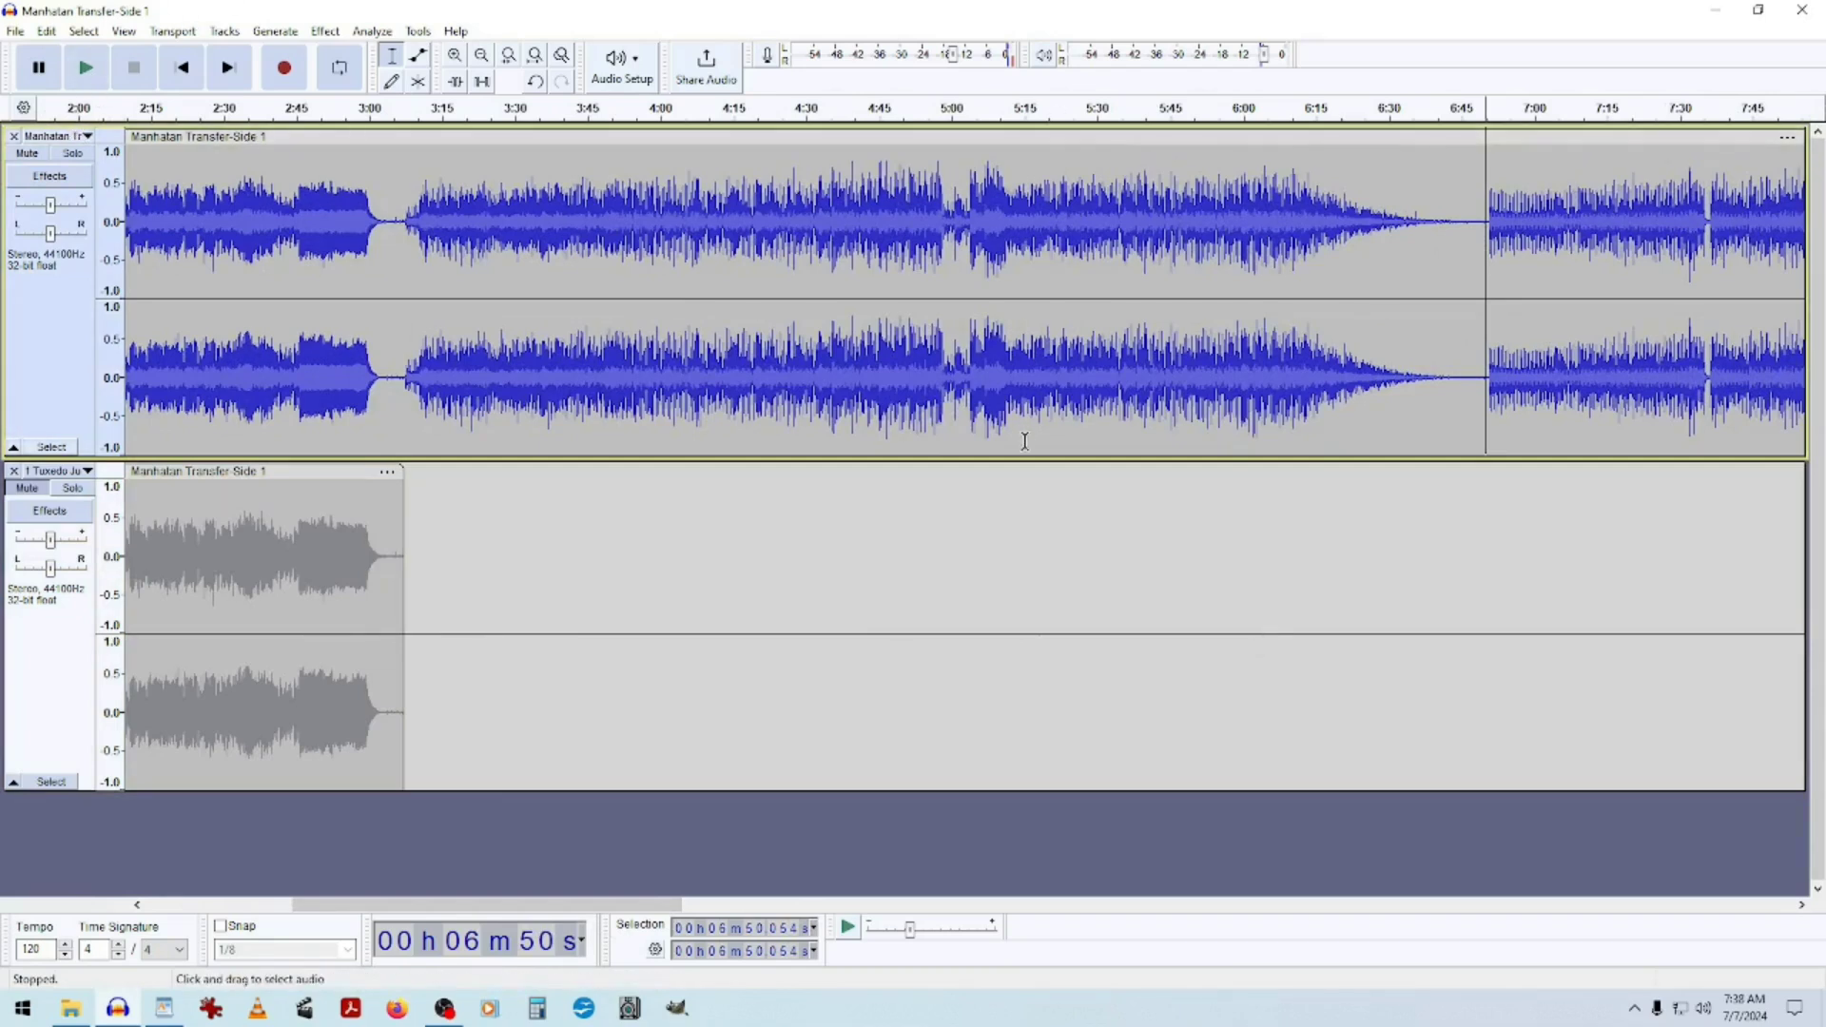
{"action": "key", "text": "space"}
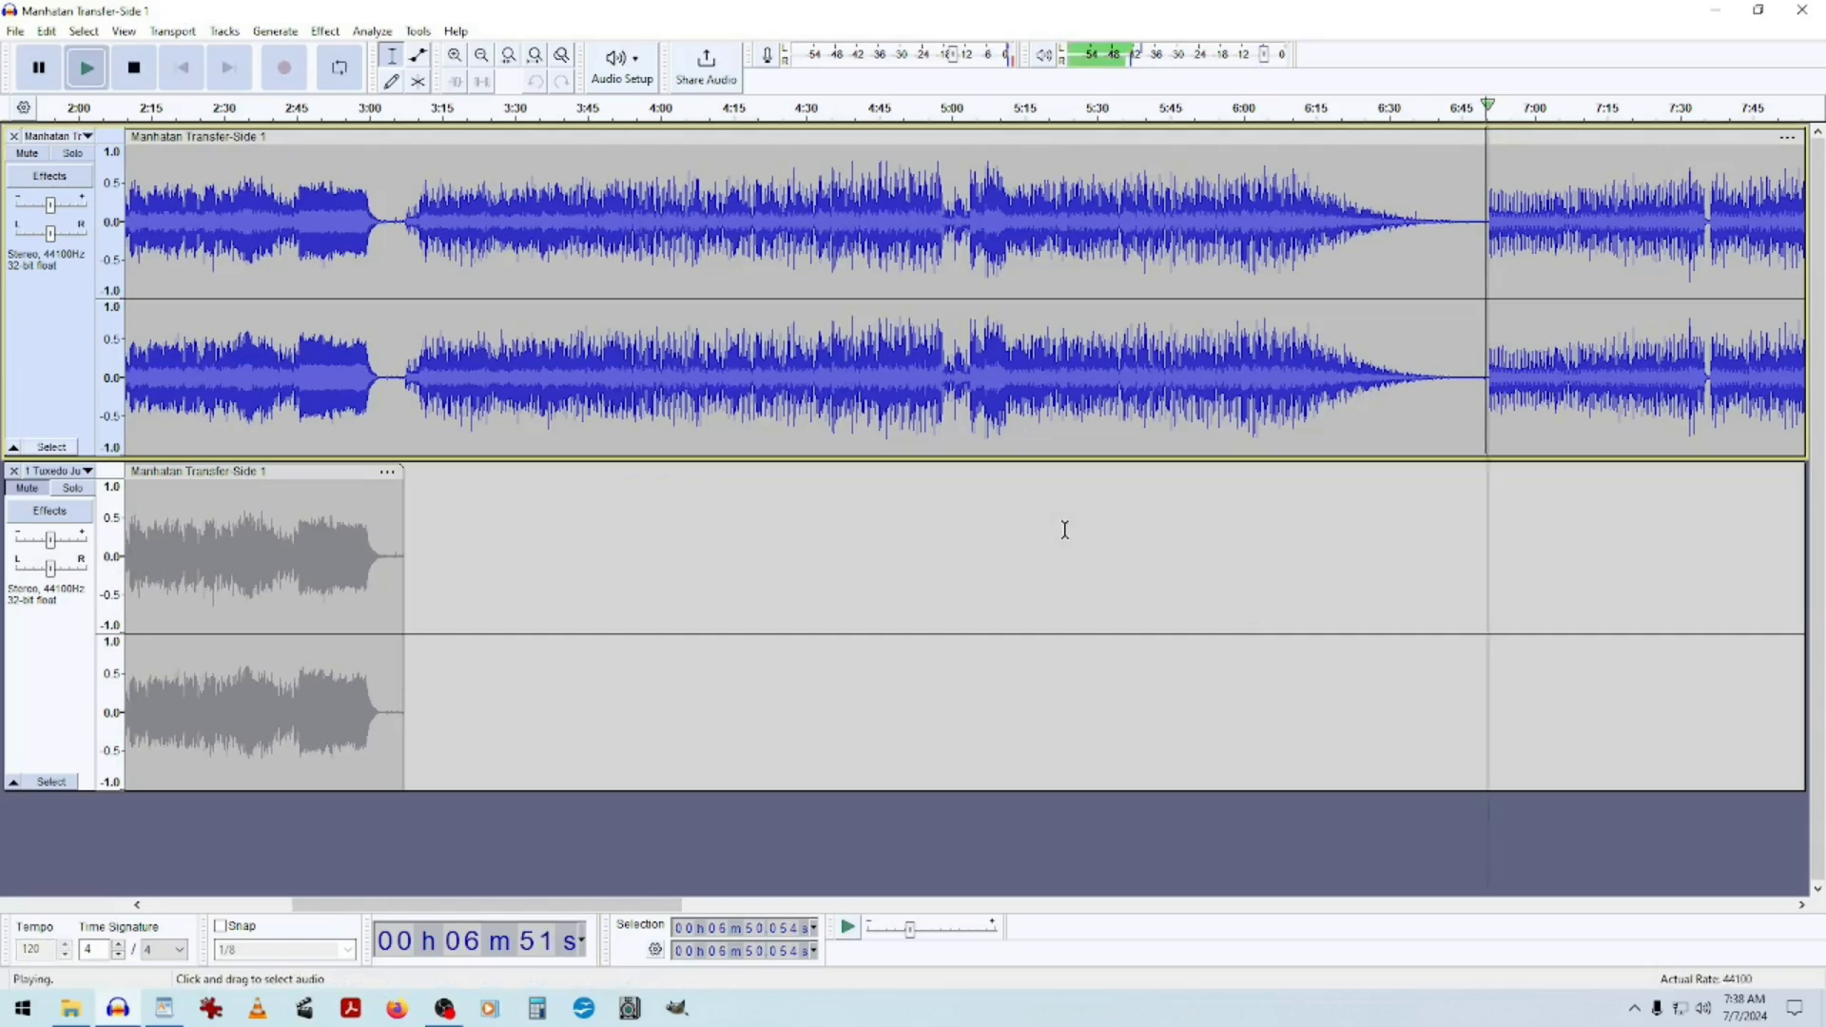
{"action": "key", "text": "space"}
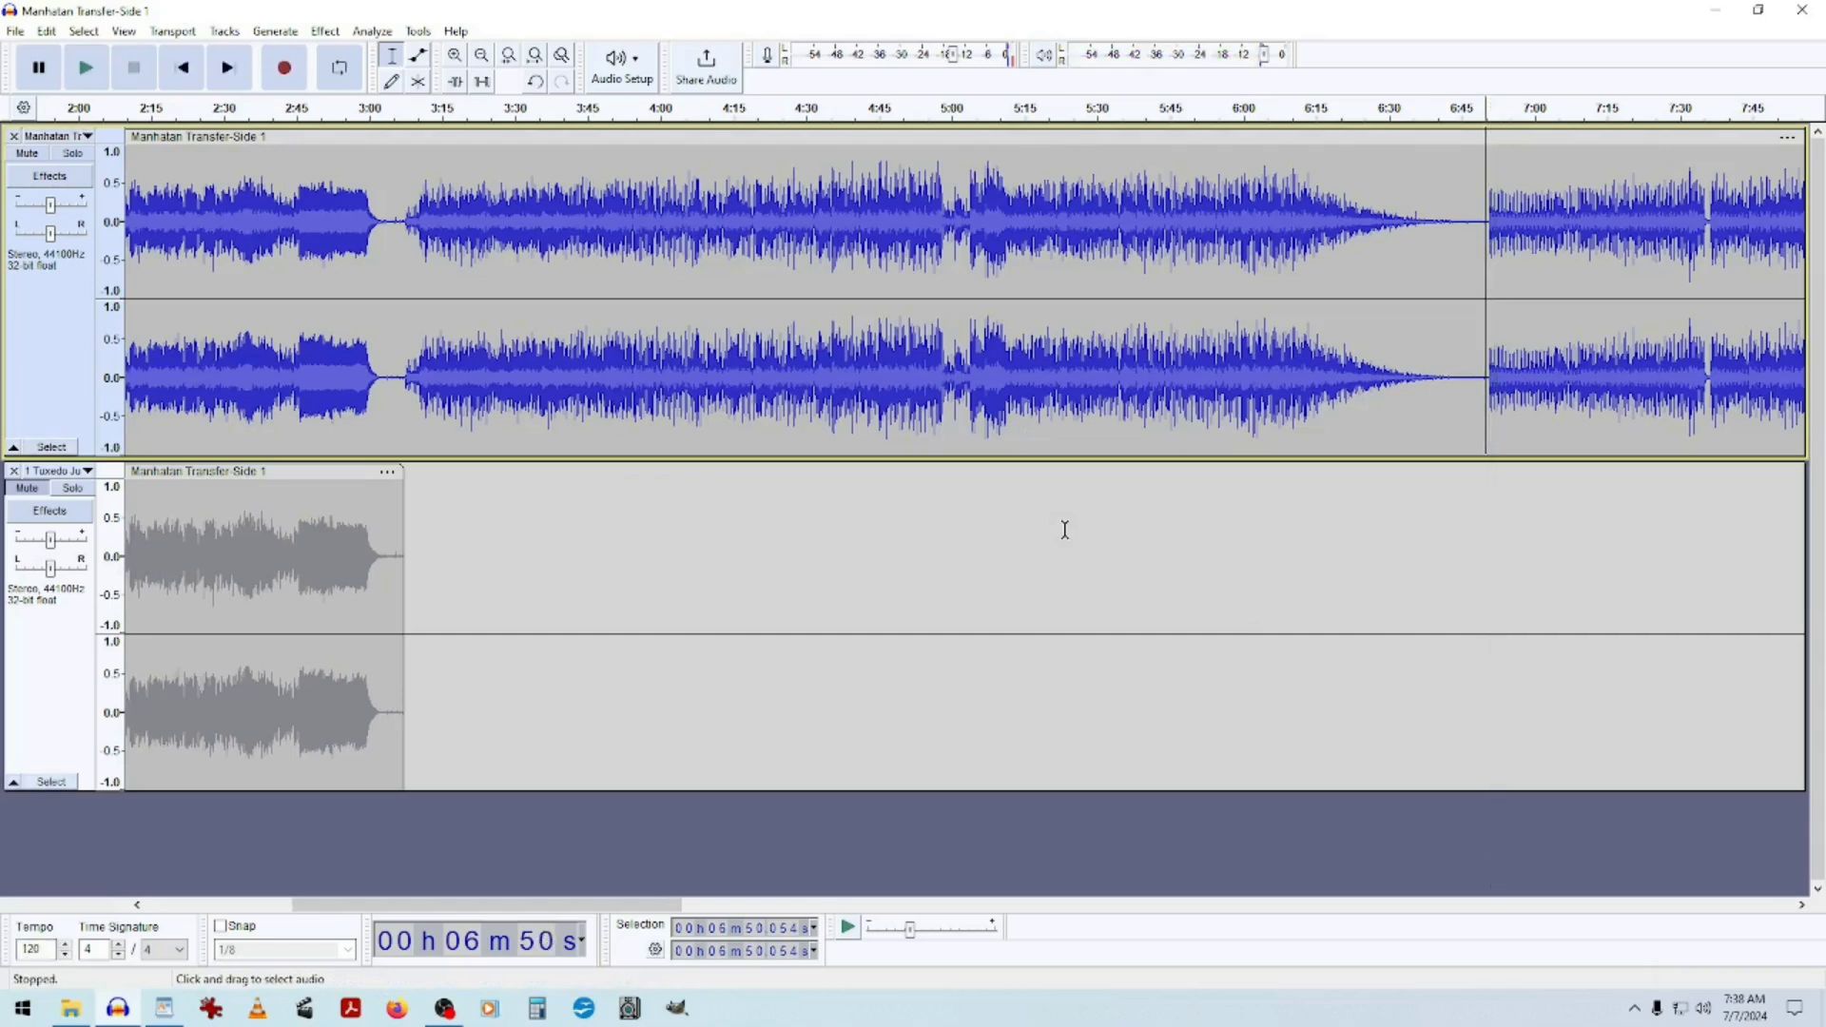
{"action": "key", "text": "space"}
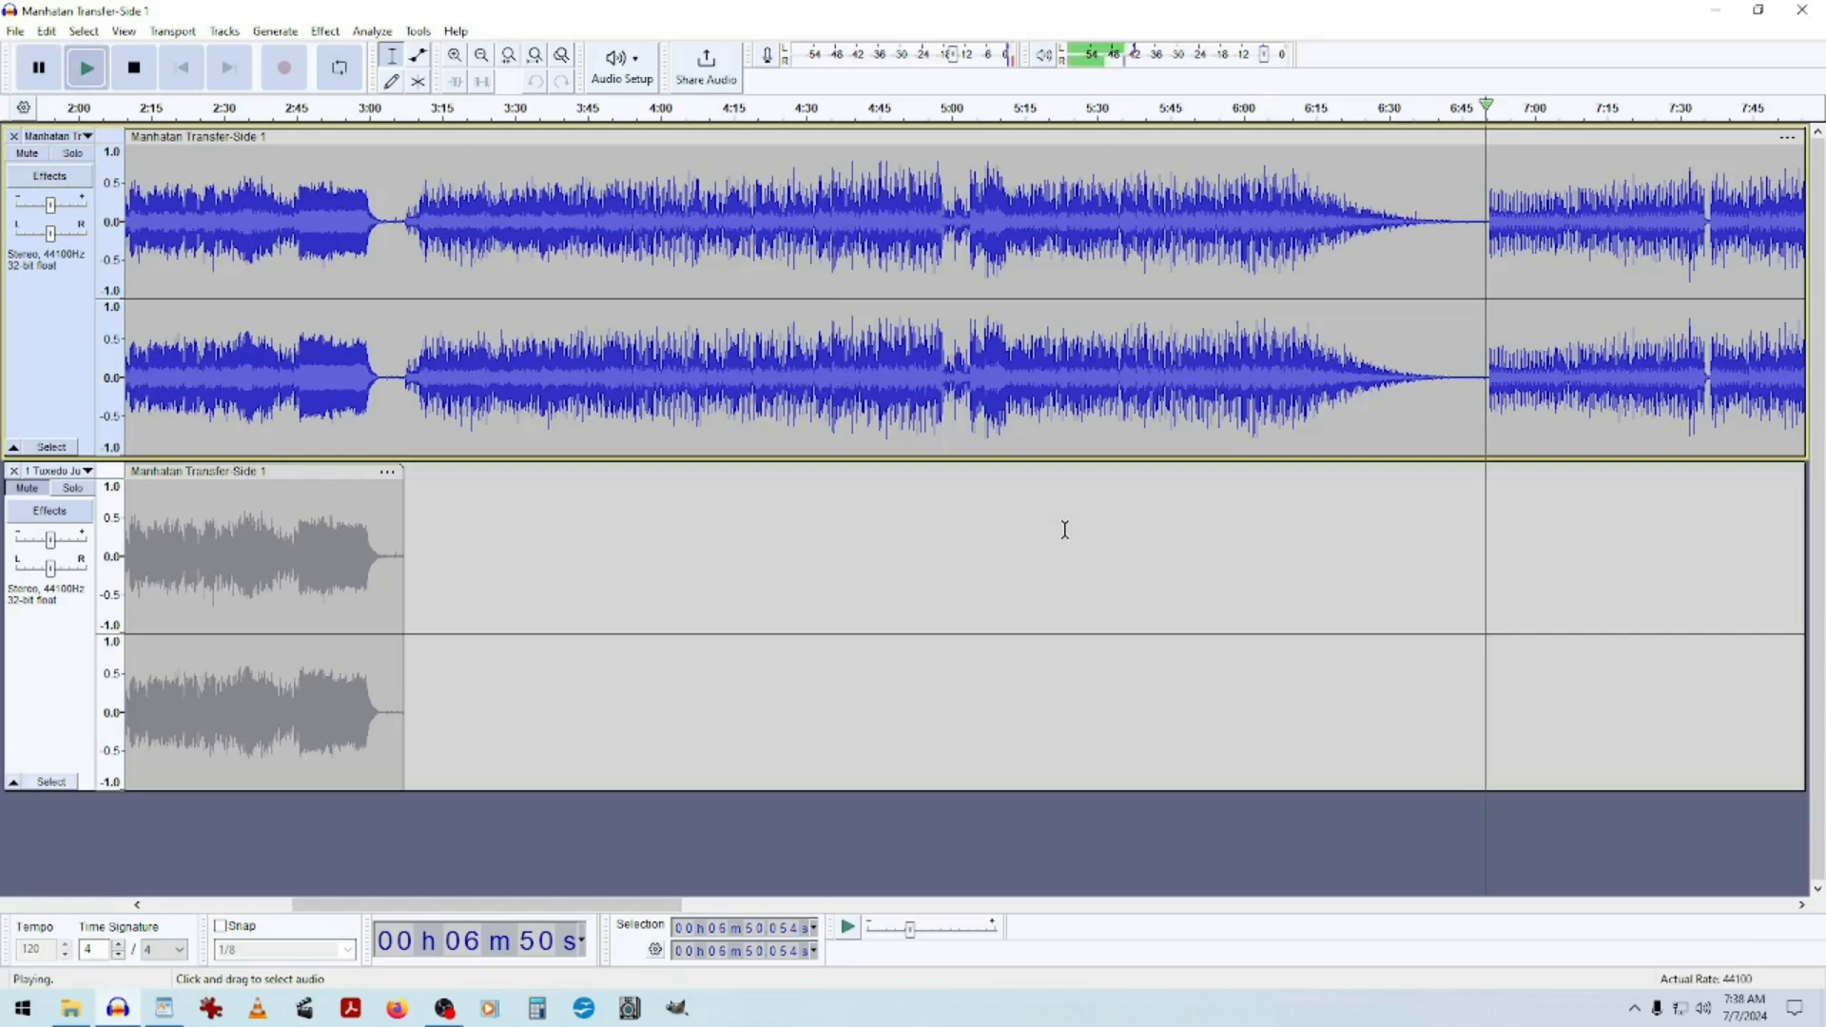
{"action": "key", "text": "space"}
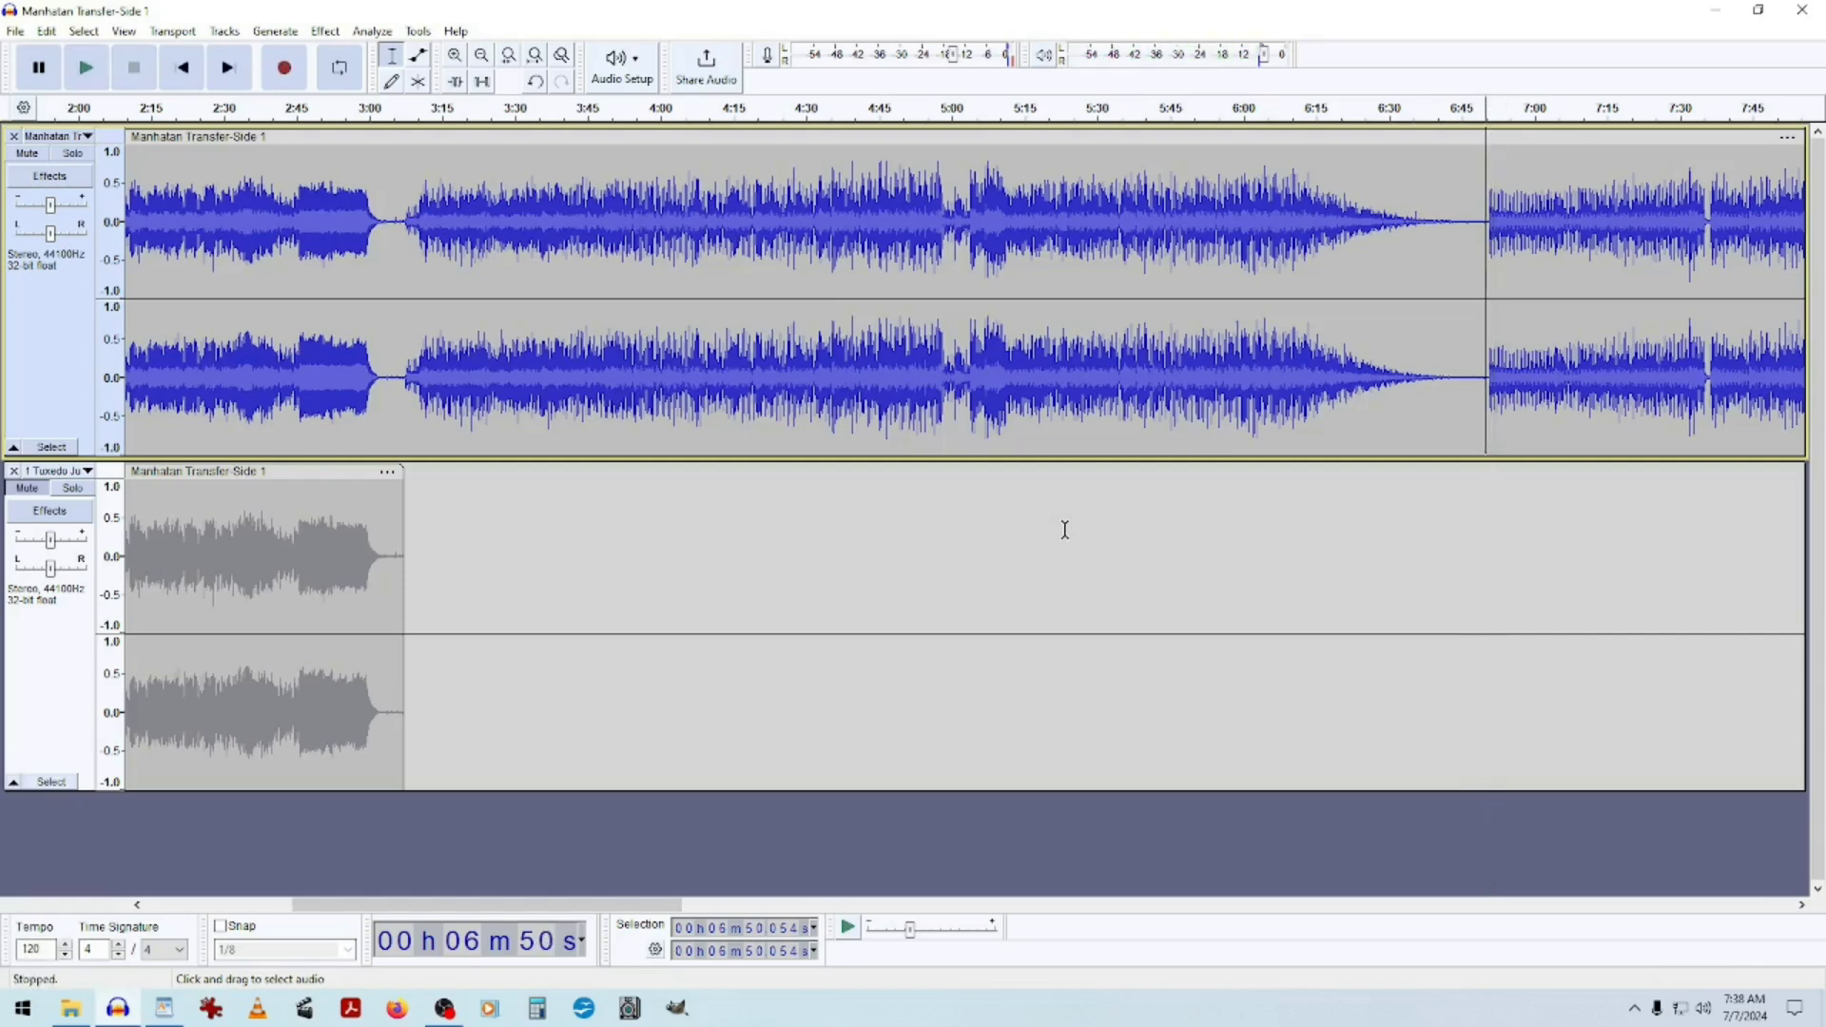
{"action": "key", "text": "Right"}
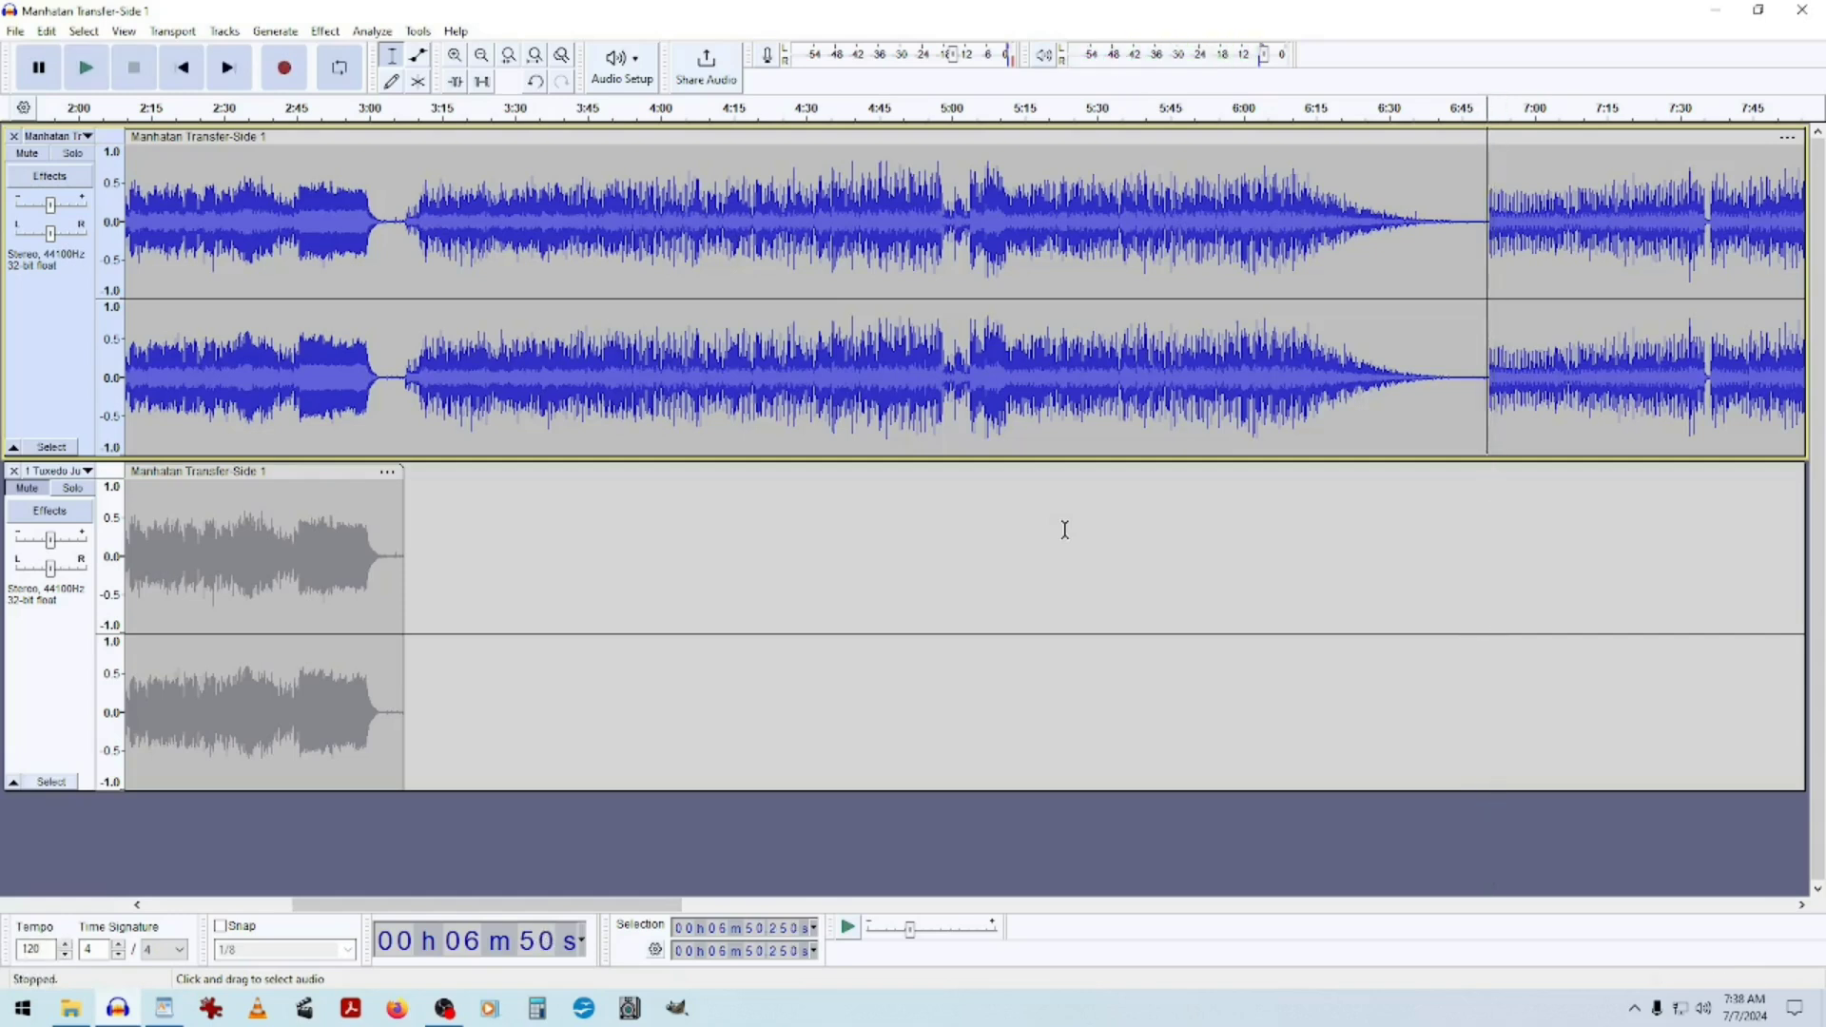
{"action": "key", "text": "space"}
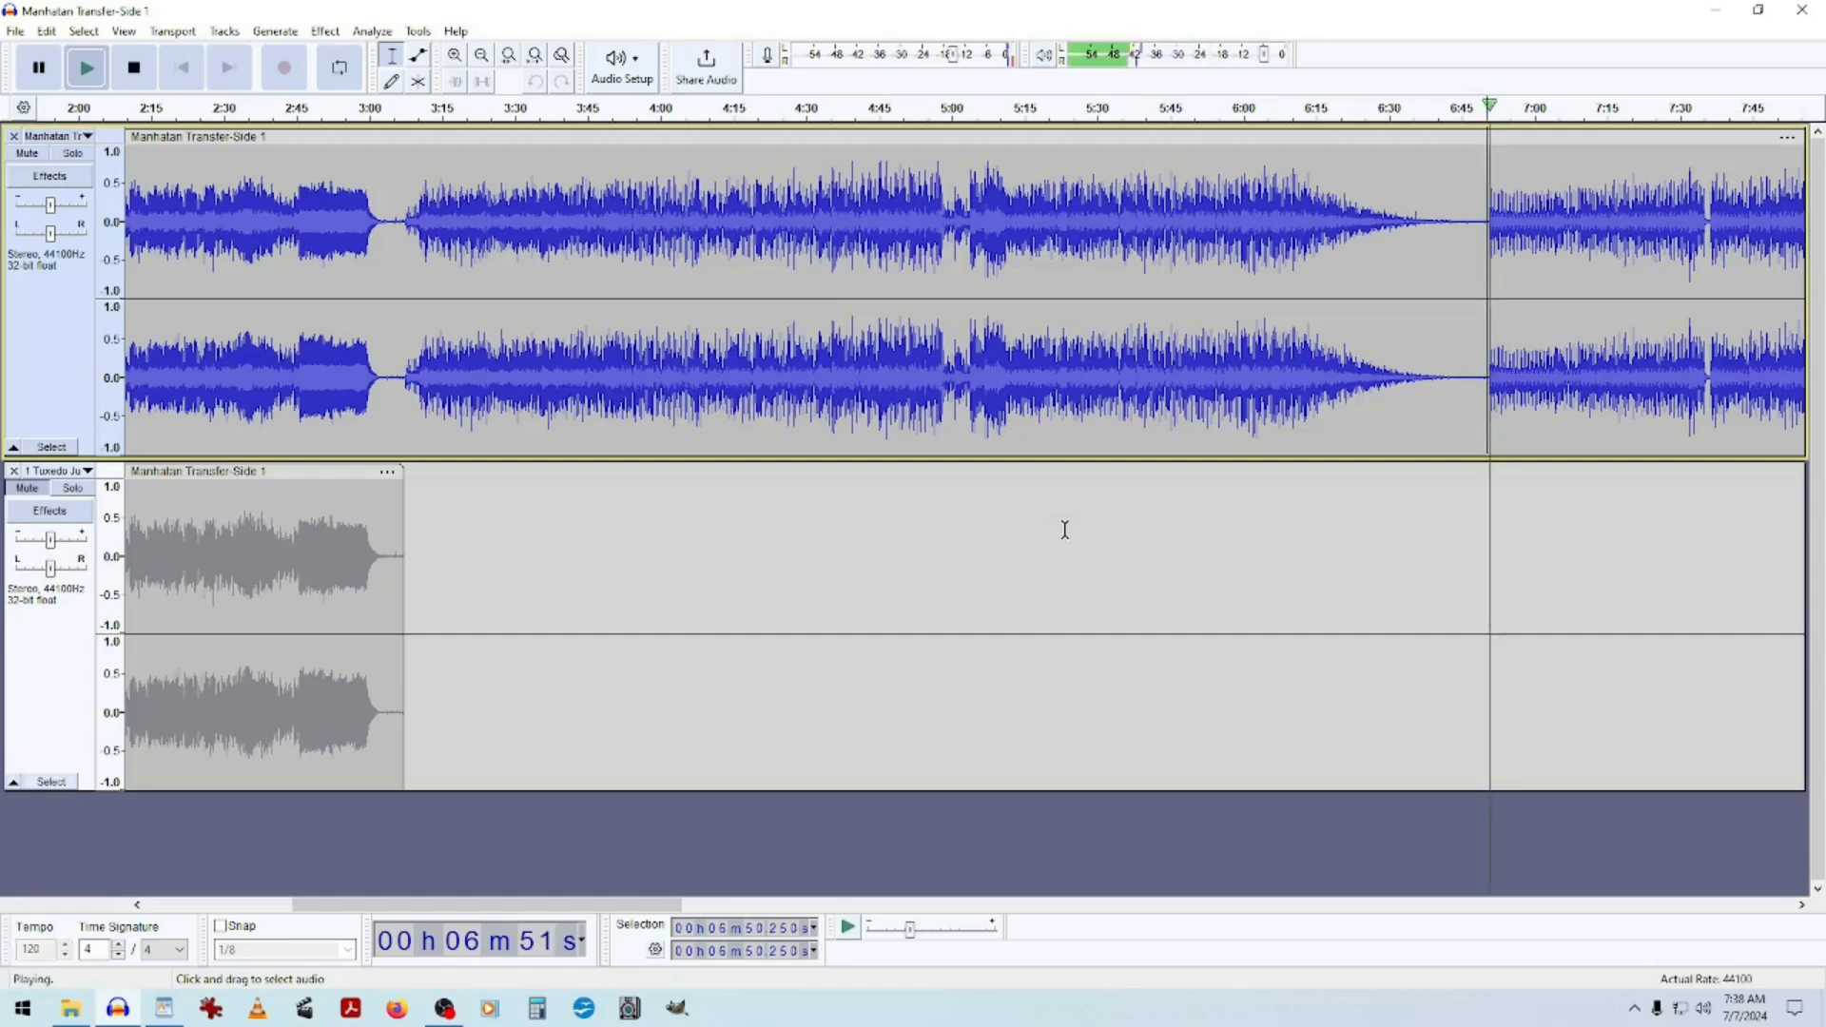
{"action": "key", "text": "space"}
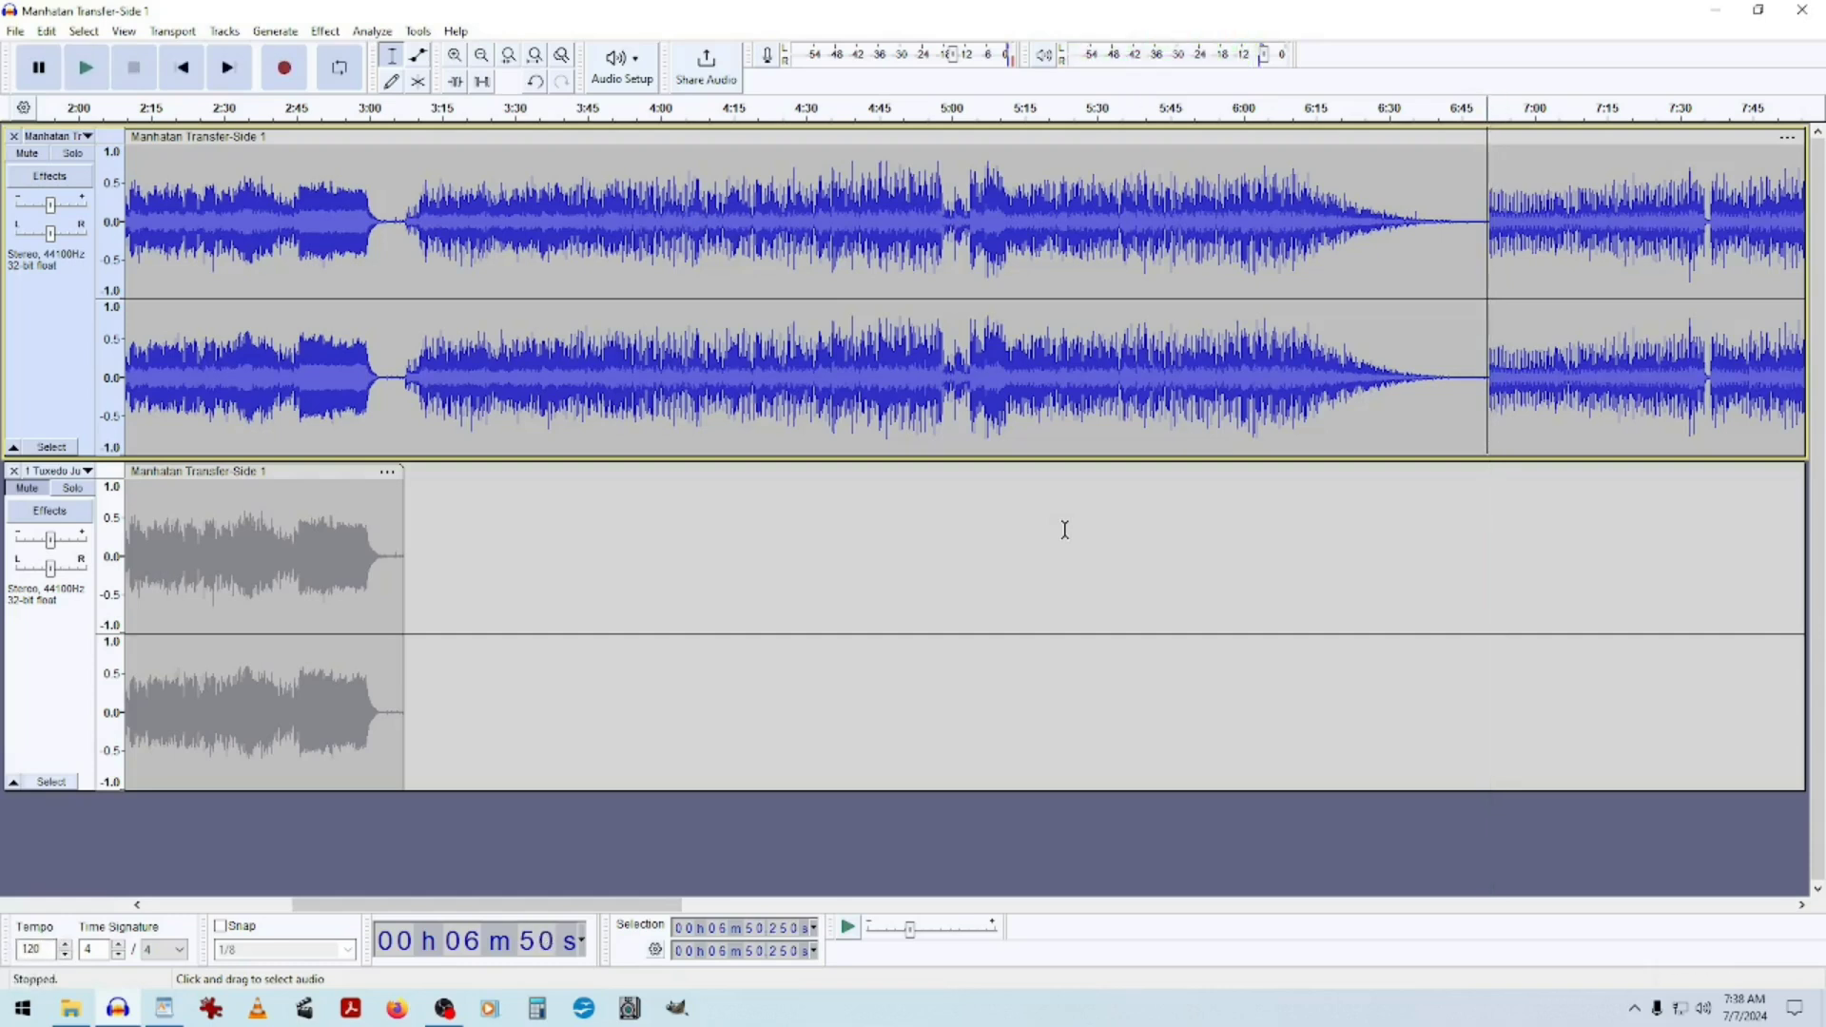
{"action": "key", "text": "space"}
{"action": "key", "text": "space"}
{"action": "left_click_drag", "start_coordinate": [1491, 273], "coordinate": [407, 295]}
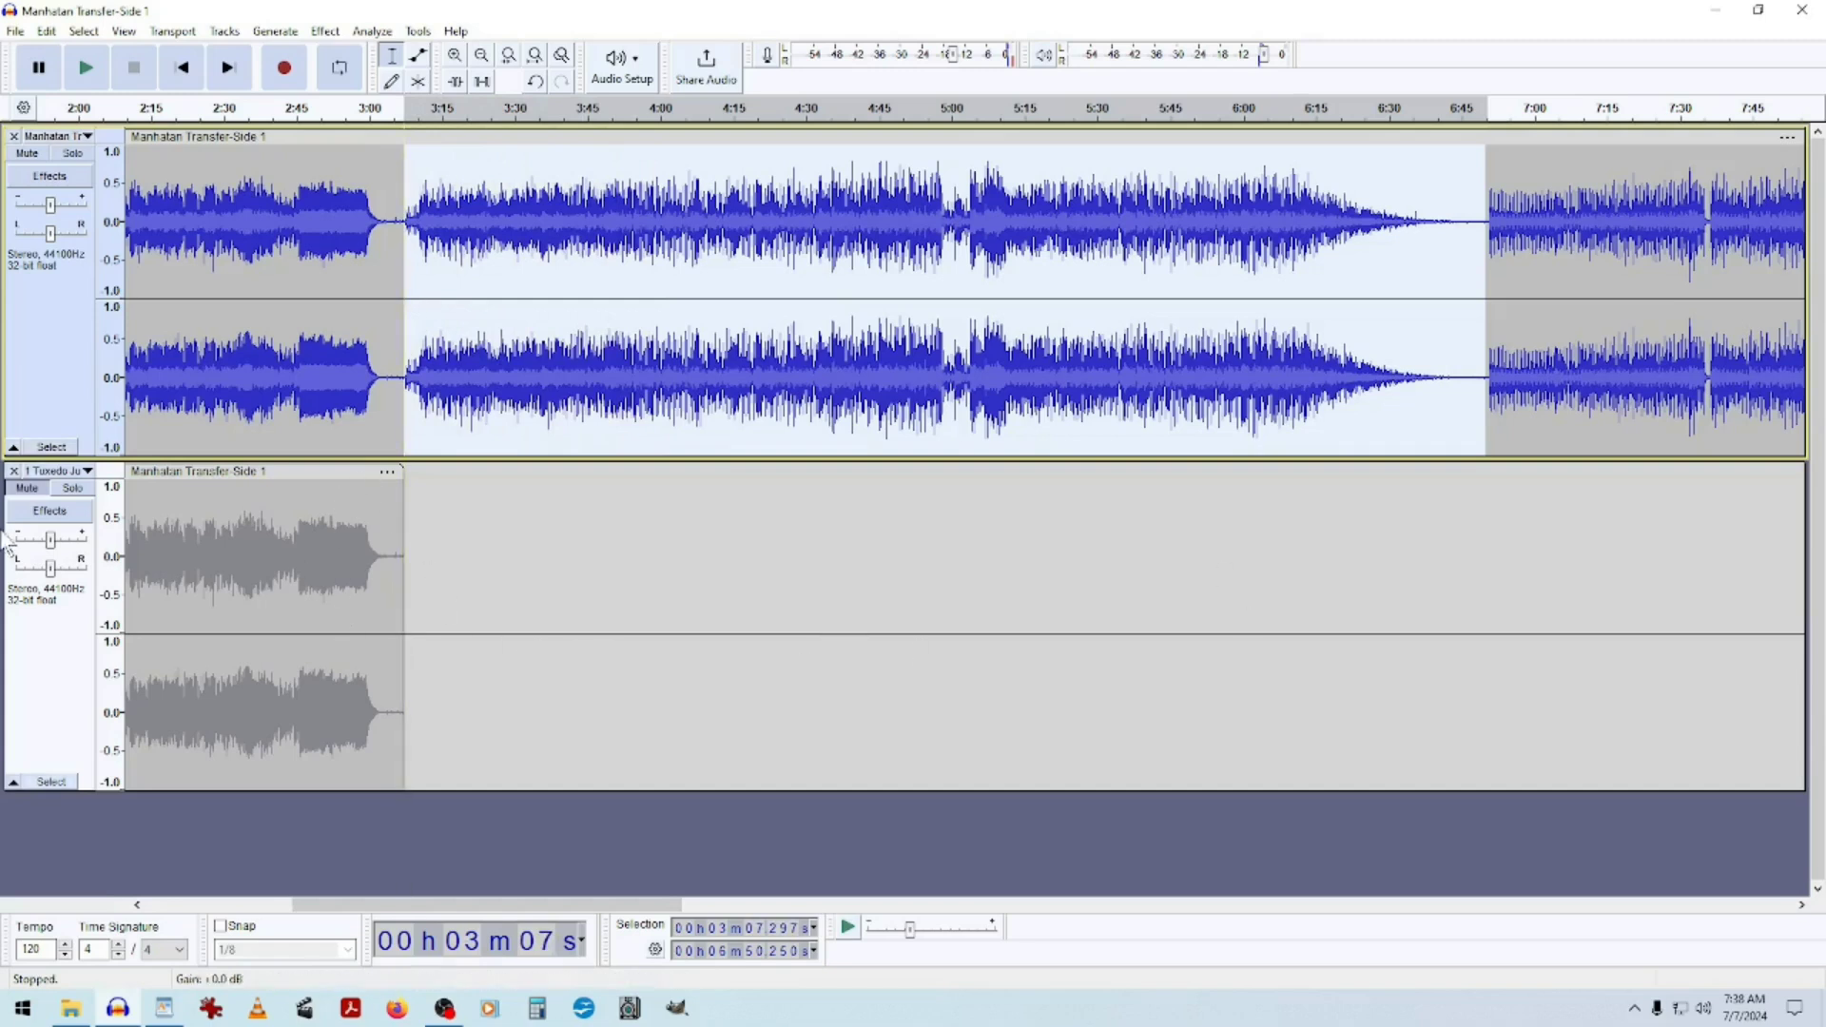
{"action": "left_click", "coordinate": [23, 491]}
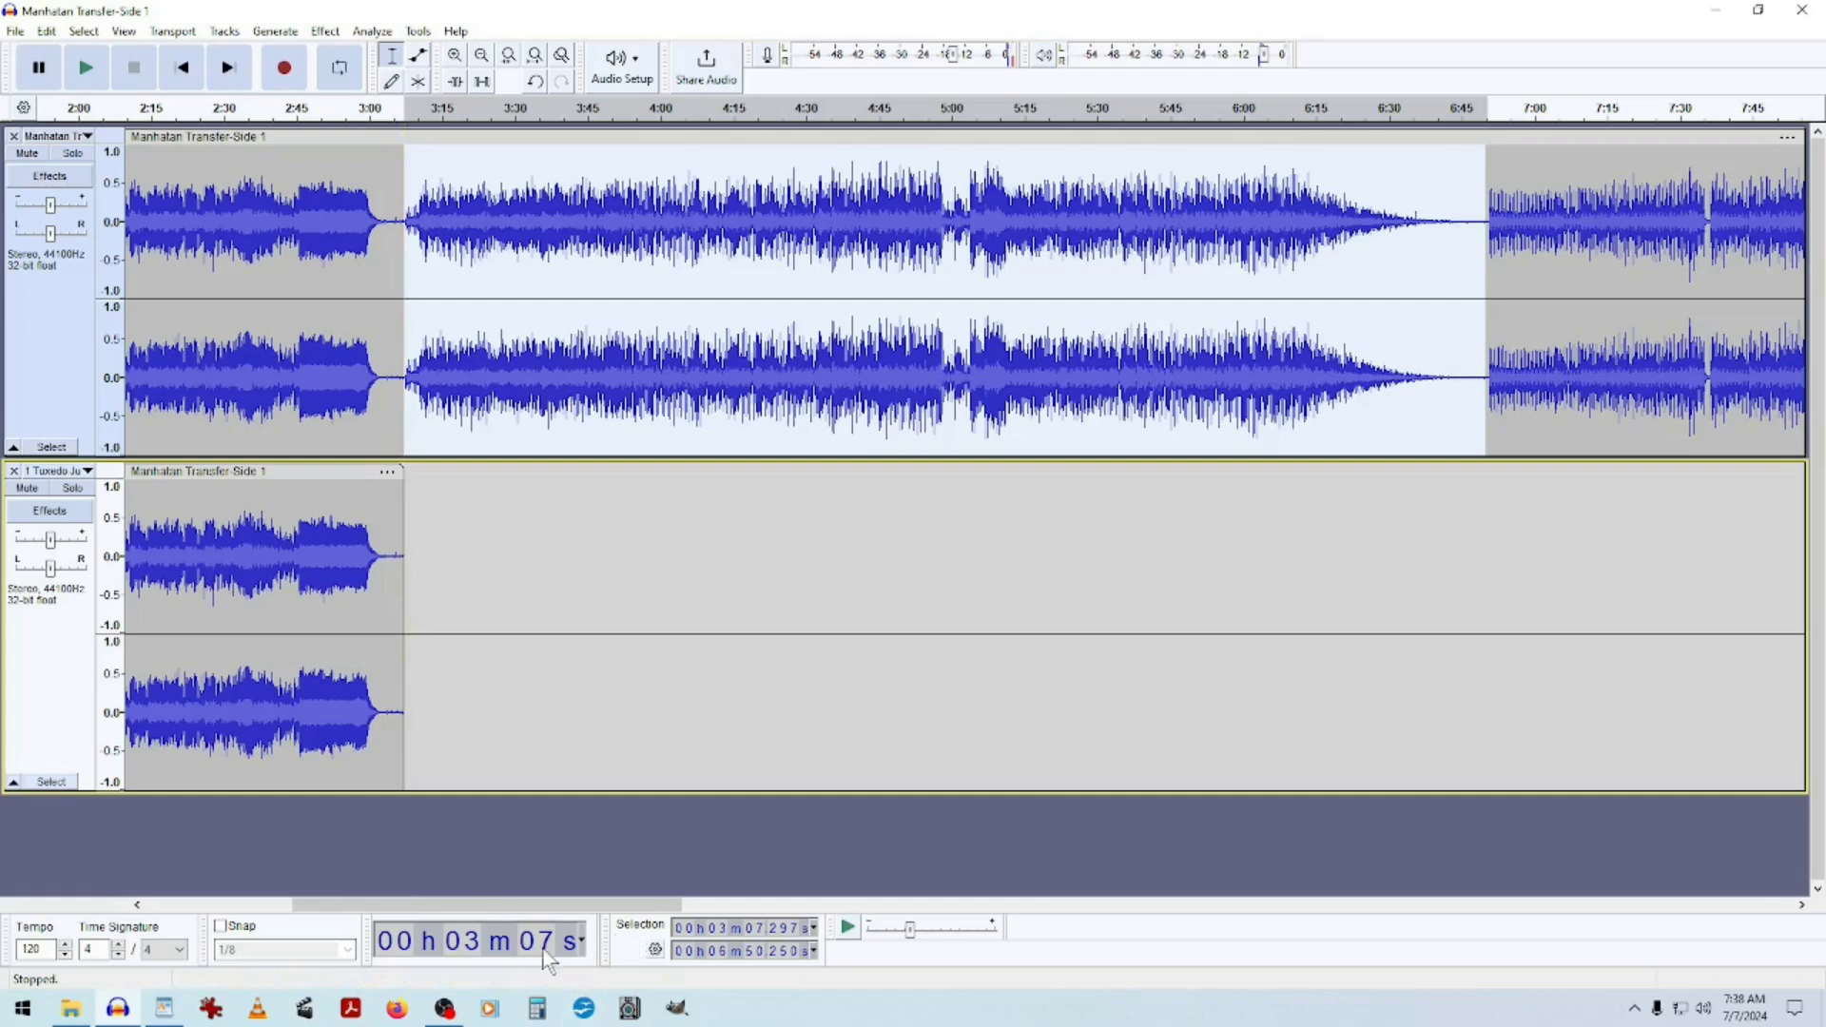
{"action": "left_click", "coordinate": [27, 488]}
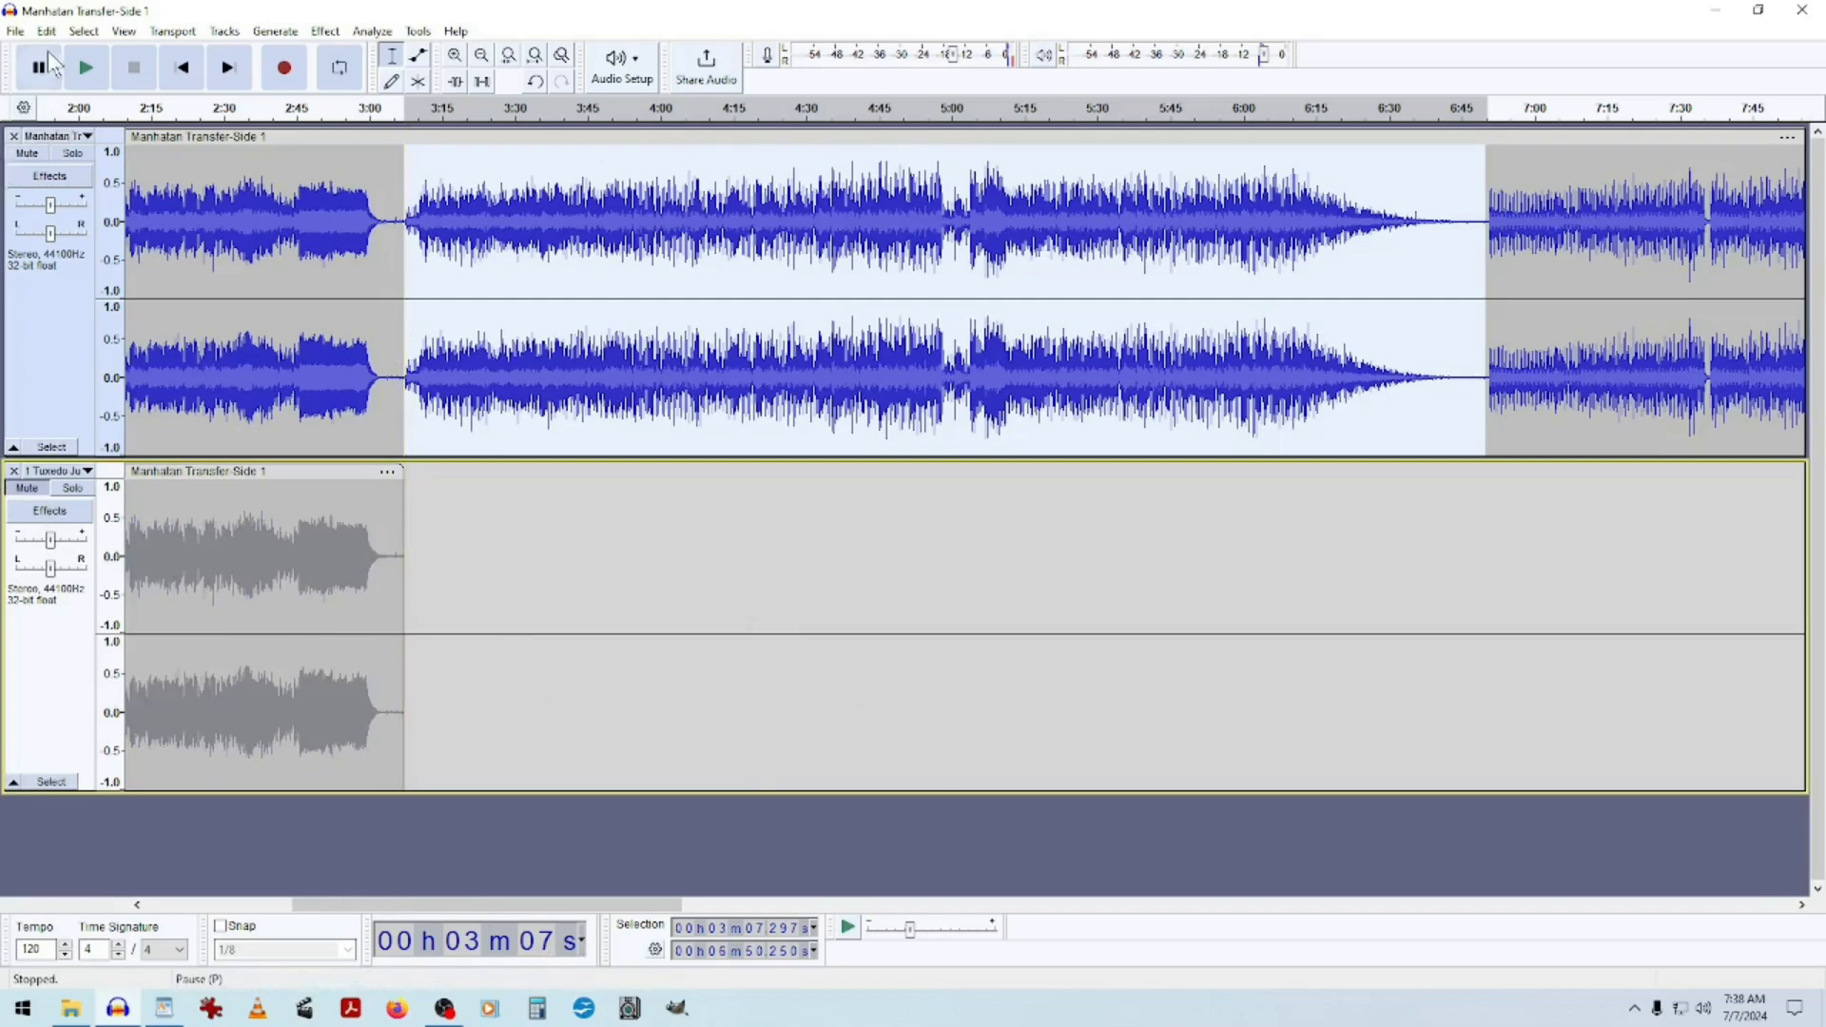
{"action": "left_click", "coordinate": [48, 33]}
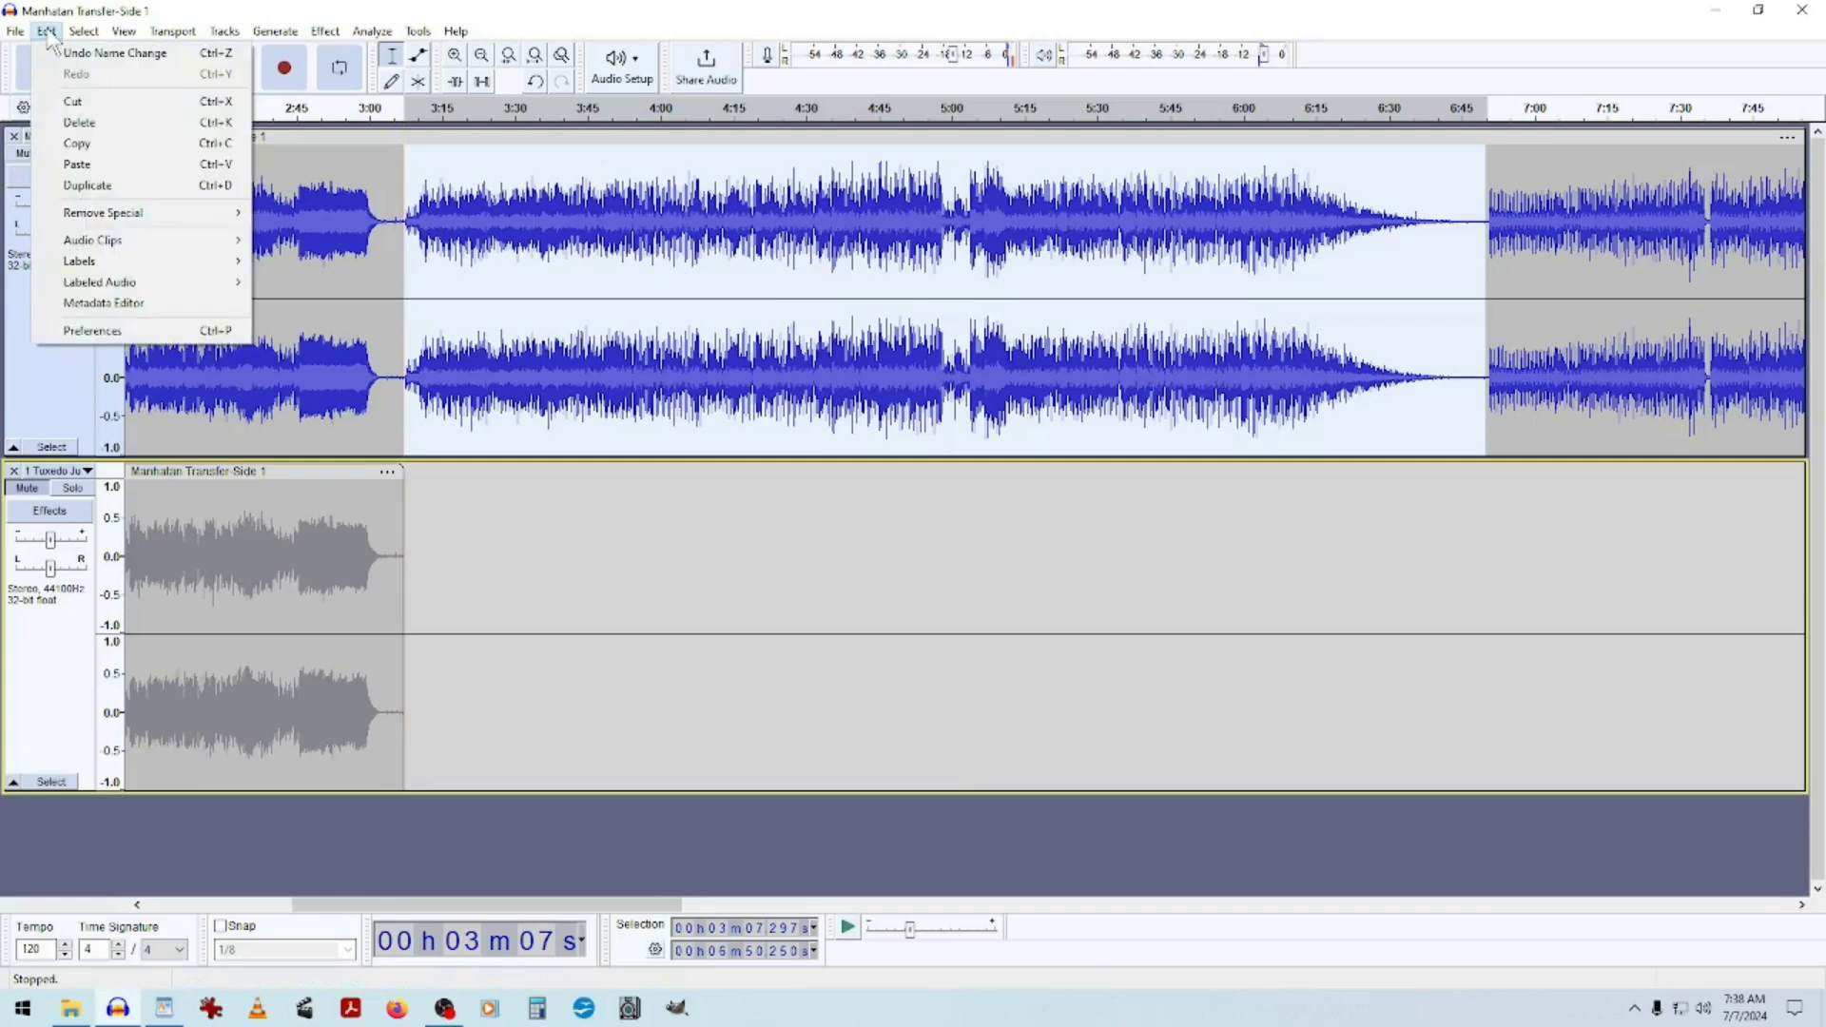
{"action": "left_click", "coordinate": [568, 13]}
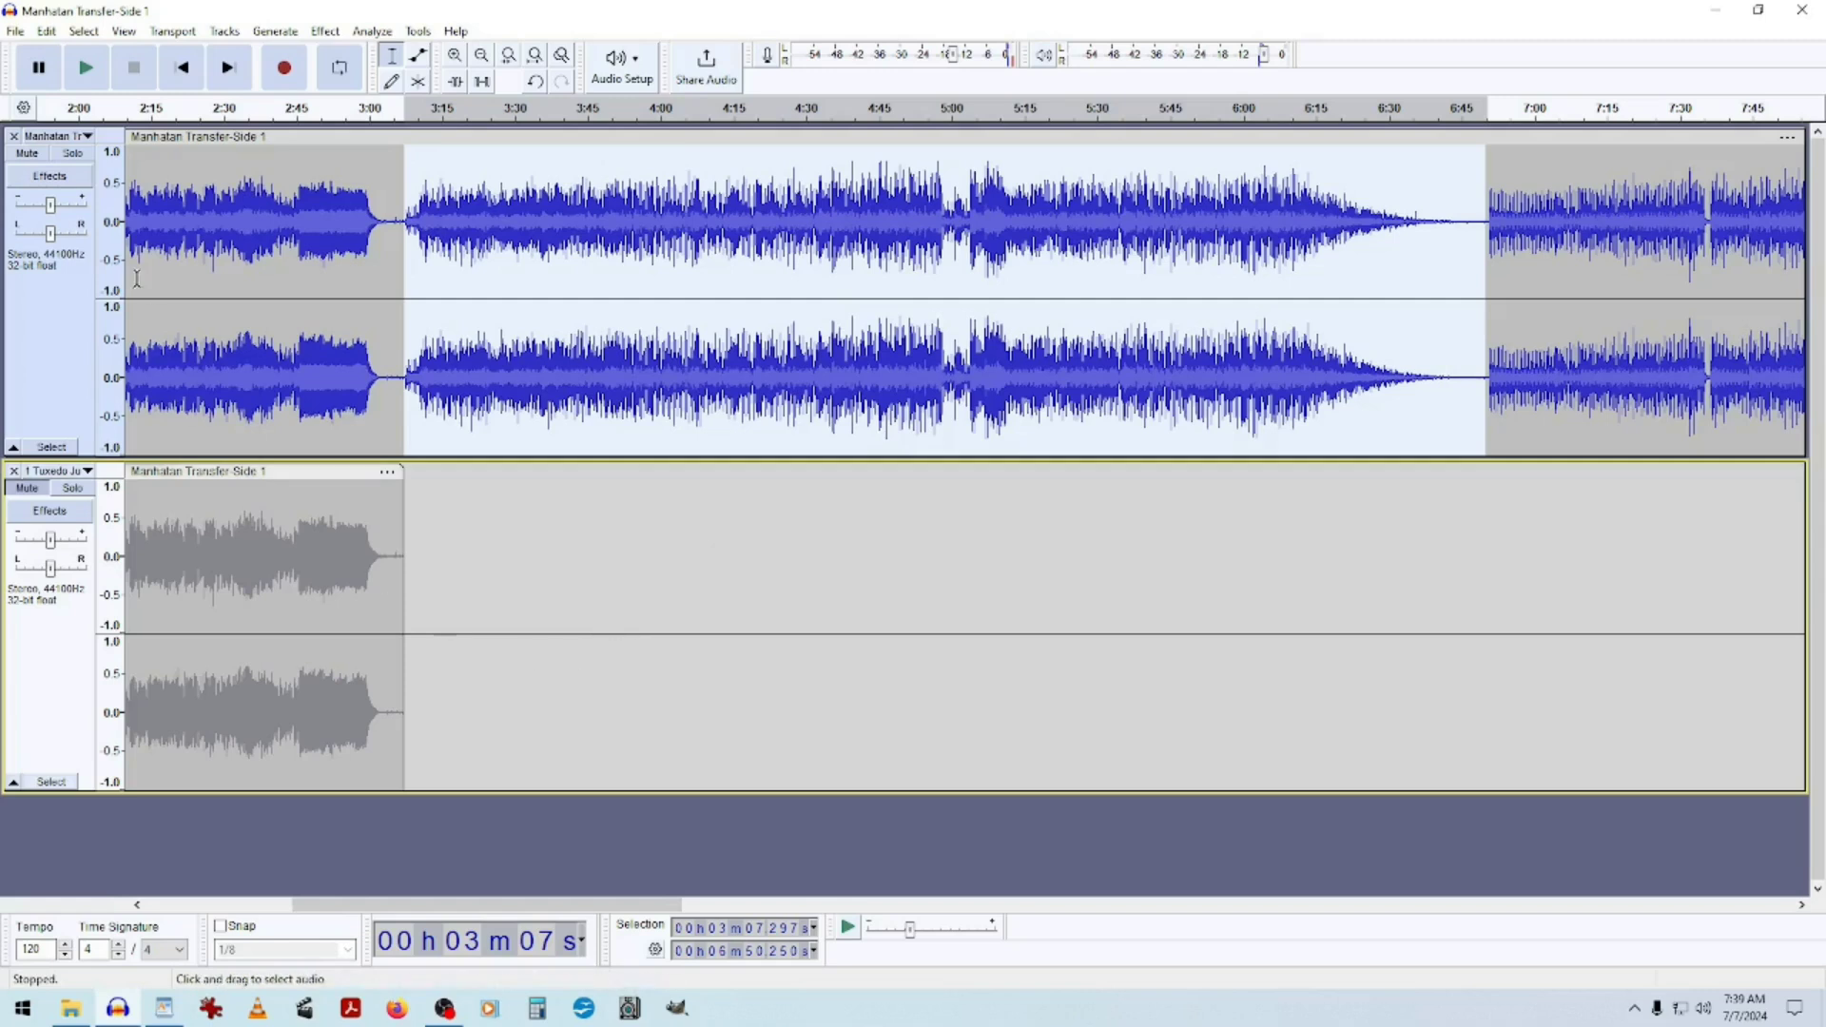
{"action": "left_click", "coordinate": [226, 33]}
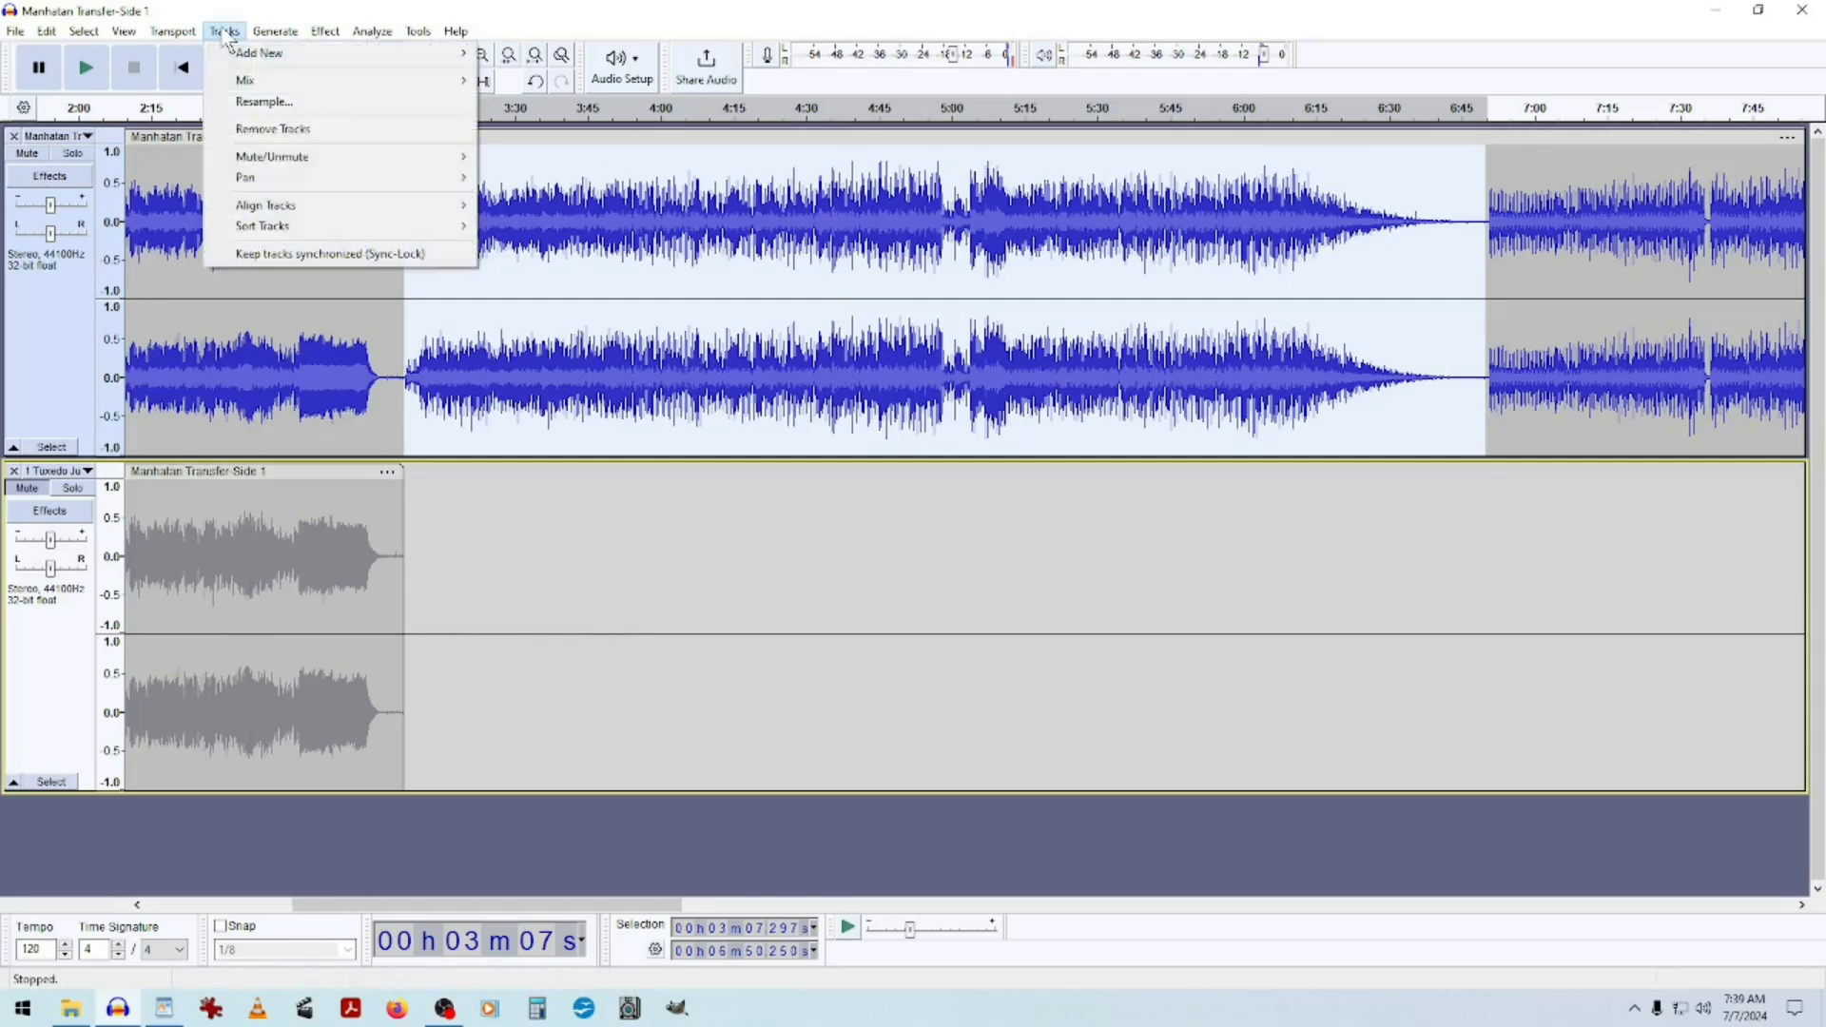
{"action": "mouse_move", "coordinate": [257, 53]}
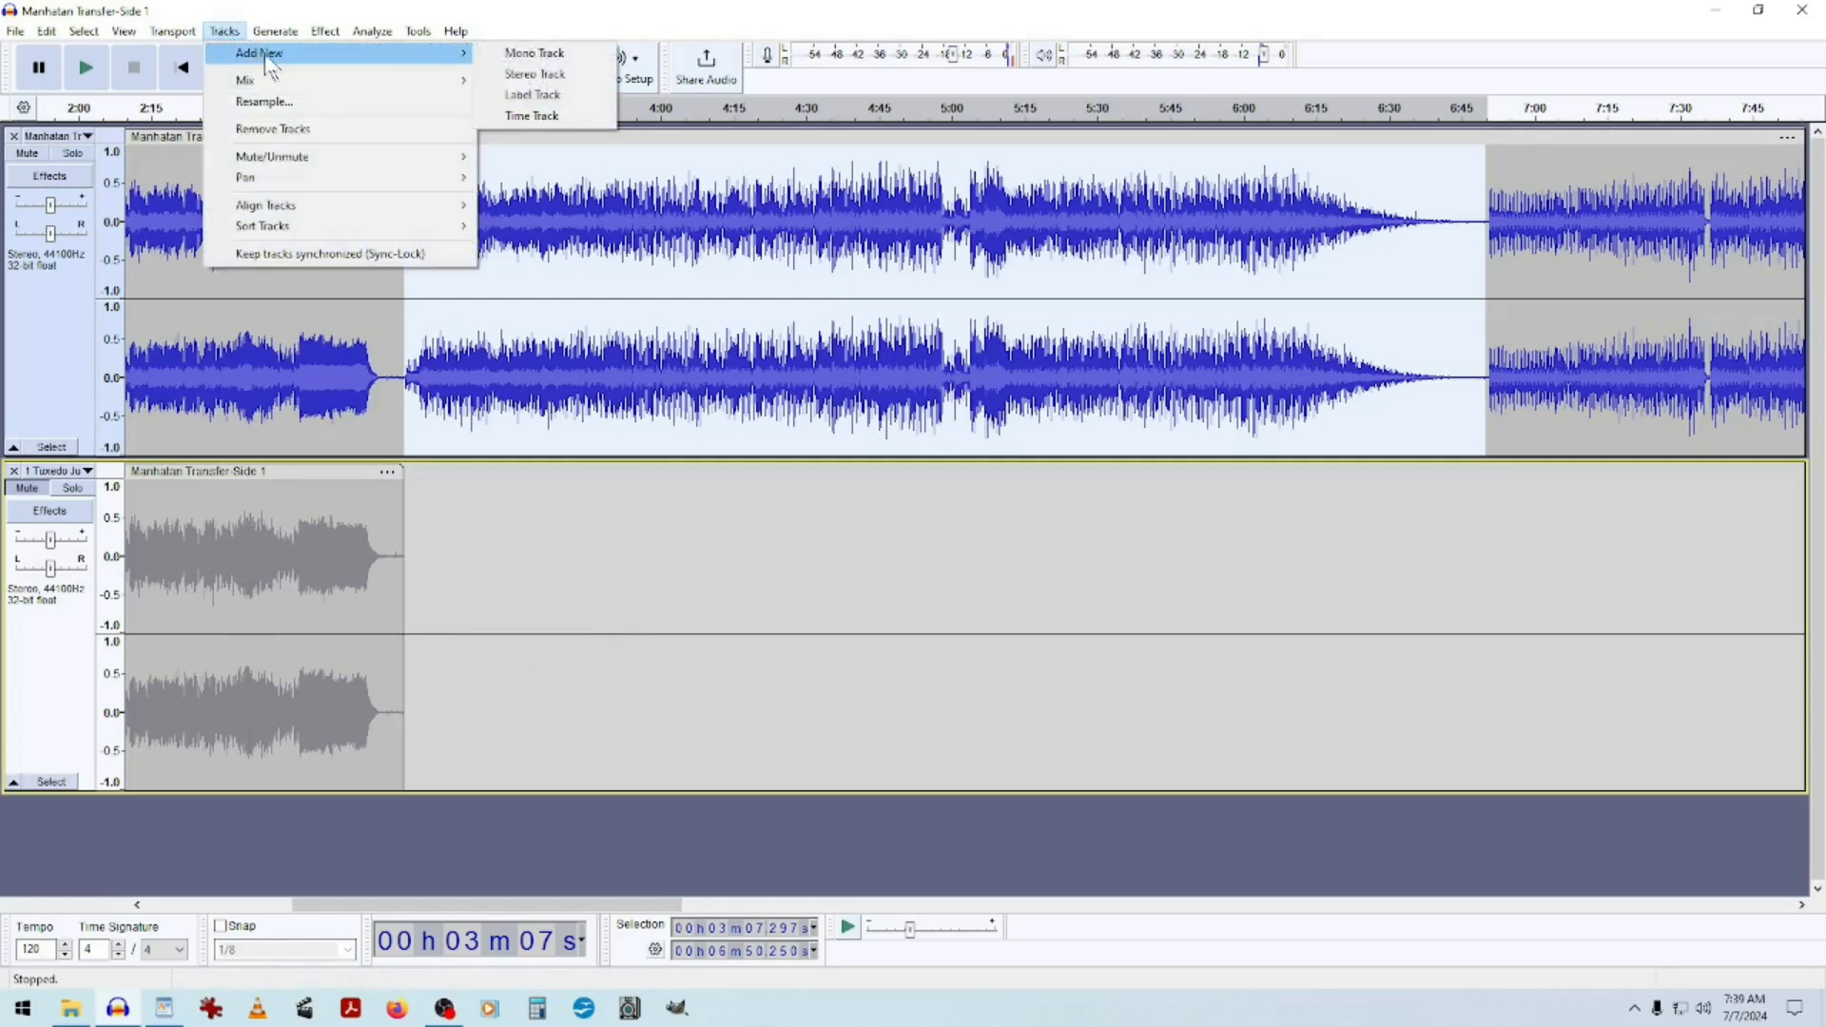
{"action": "left_click", "coordinate": [613, 8]}
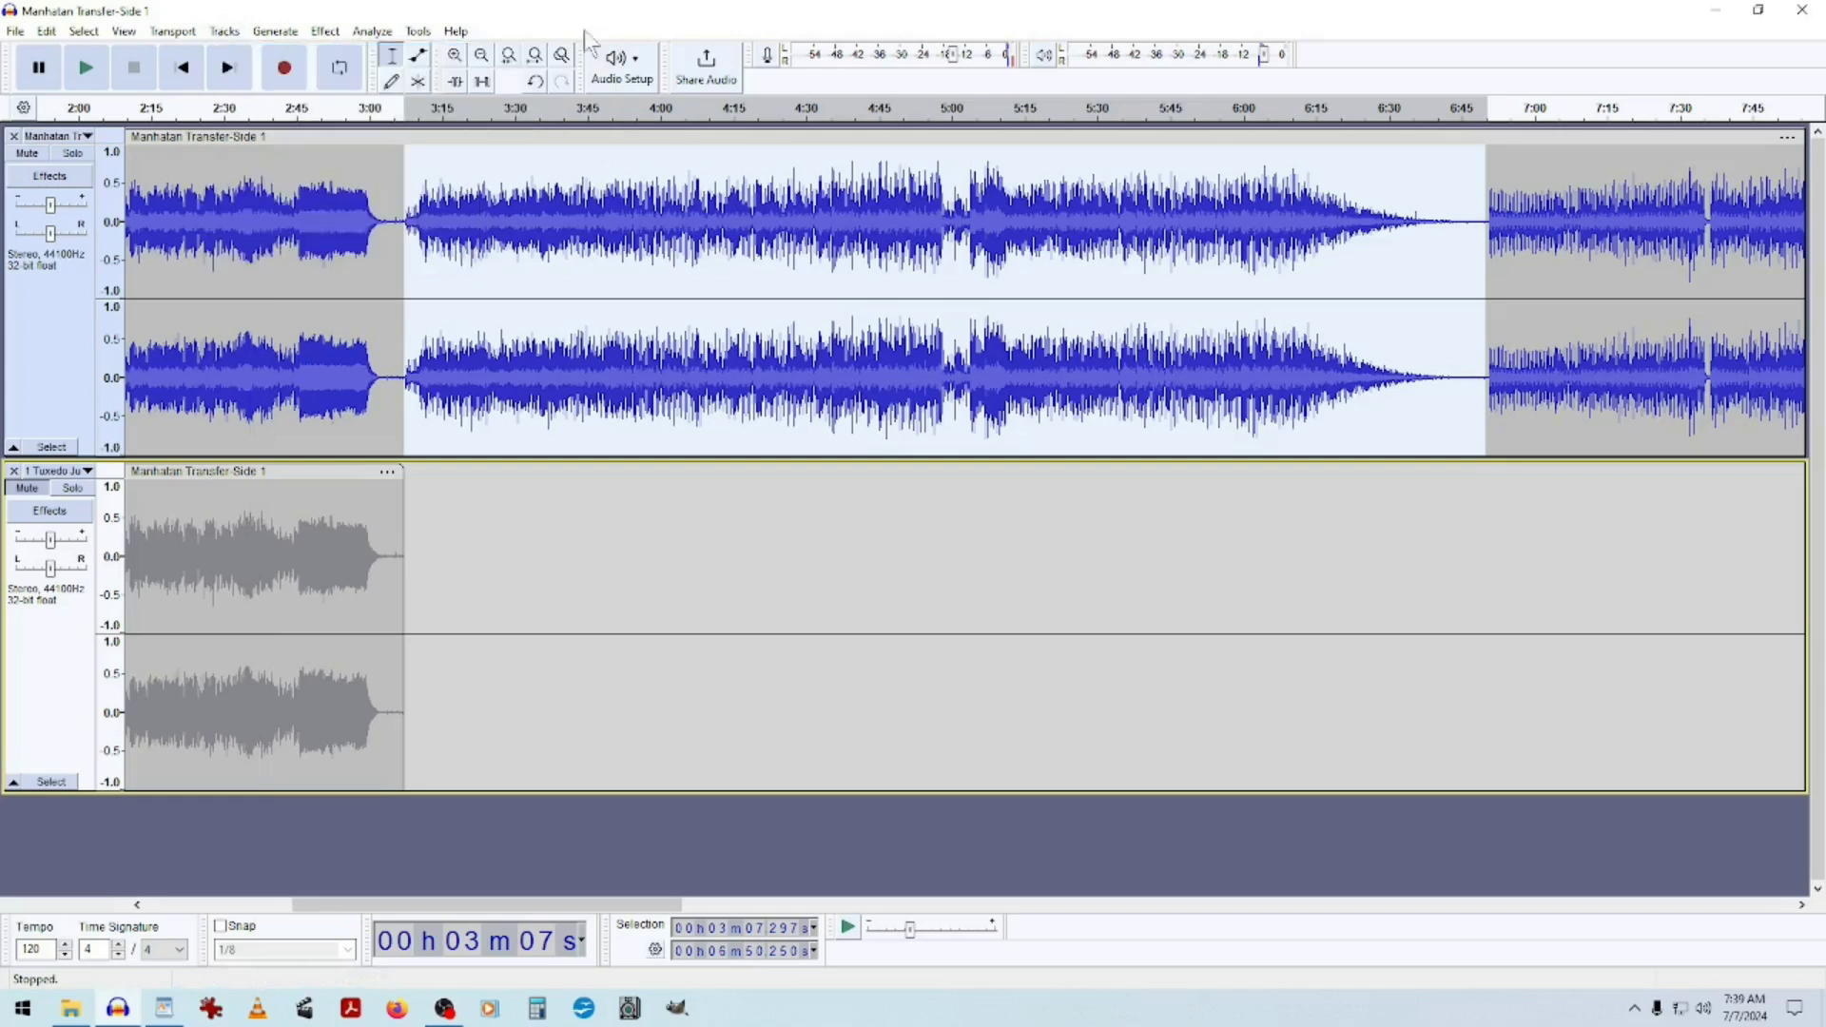
Add another stereo track and paste the second song into it.
{"action": "right_click", "coordinate": [219, 847]}
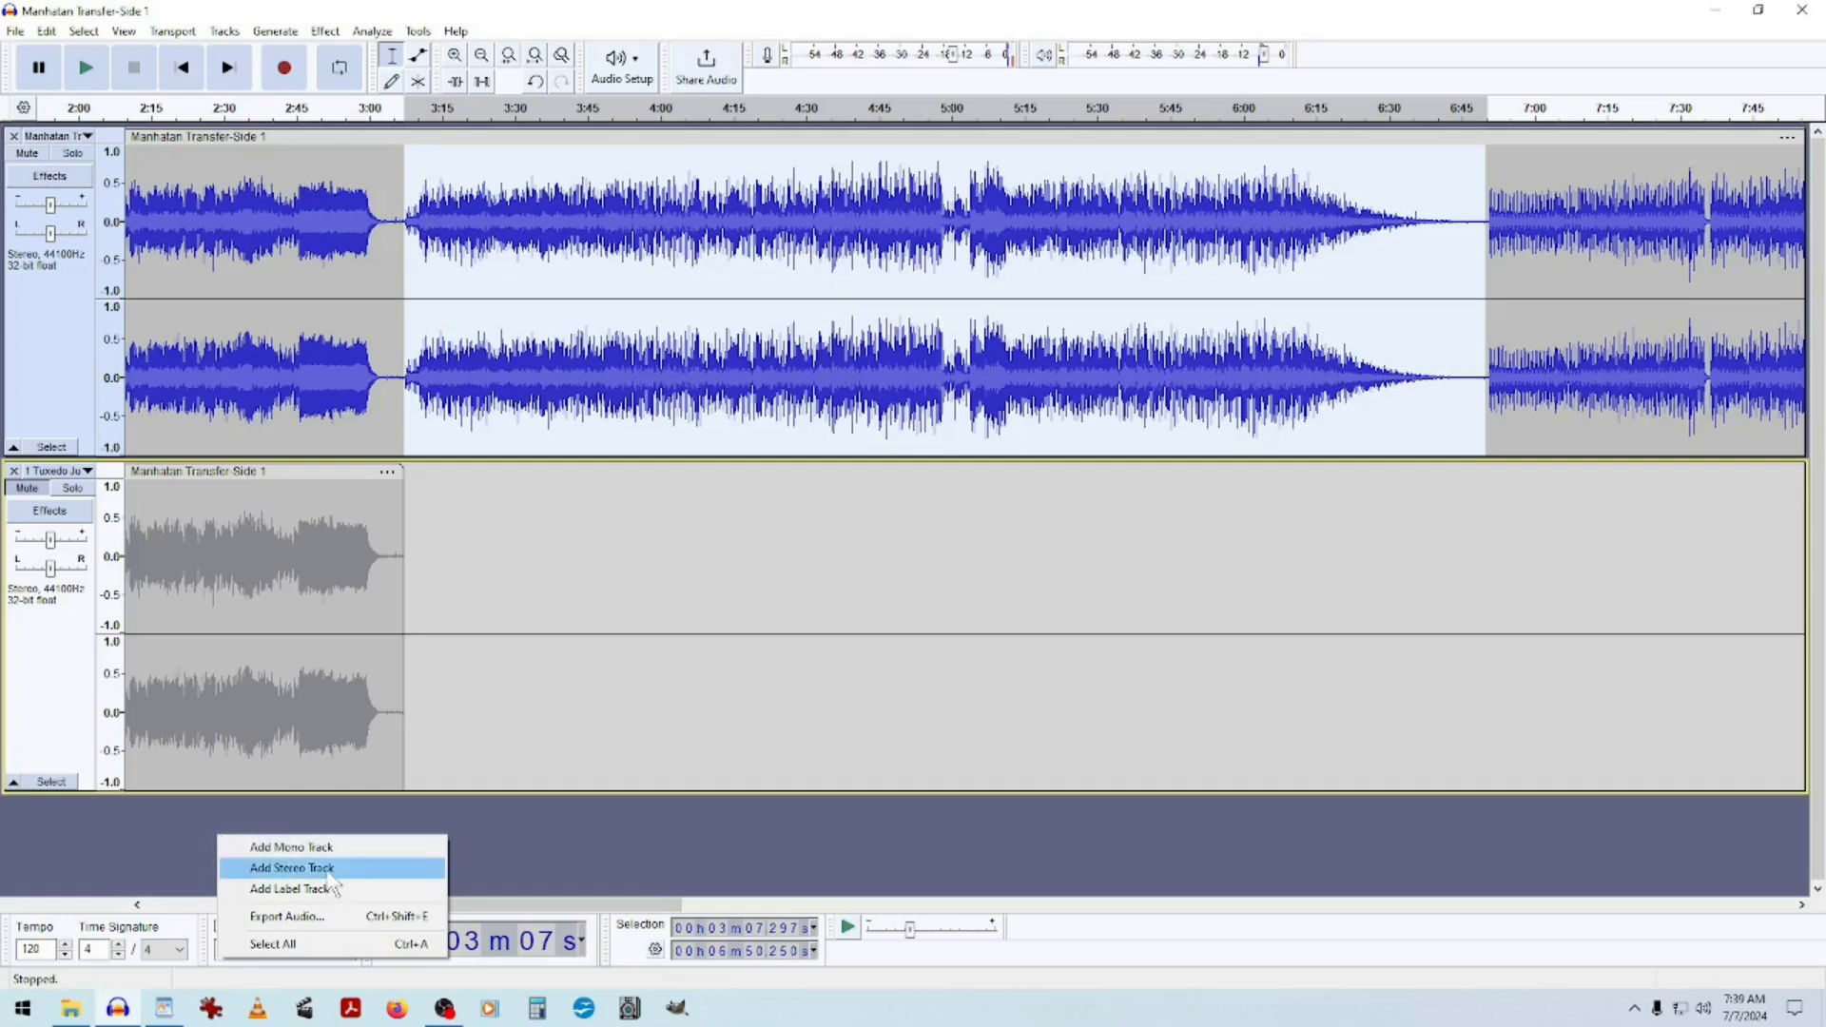
{"action": "left_click", "coordinate": [290, 867]}
{"action": "scroll", "coordinate": [337, 856], "scroll_direction": "down", "scroll_amount": 5}
{"action": "scroll", "coordinate": [338, 856], "scroll_direction": "up", "scroll_amount": 5}
{"action": "scroll", "coordinate": [341, 846], "scroll_direction": "down", "scroll_amount": 4}
{"action": "scroll", "coordinate": [314, 397], "scroll_direction": "up", "scroll_amount": 3}
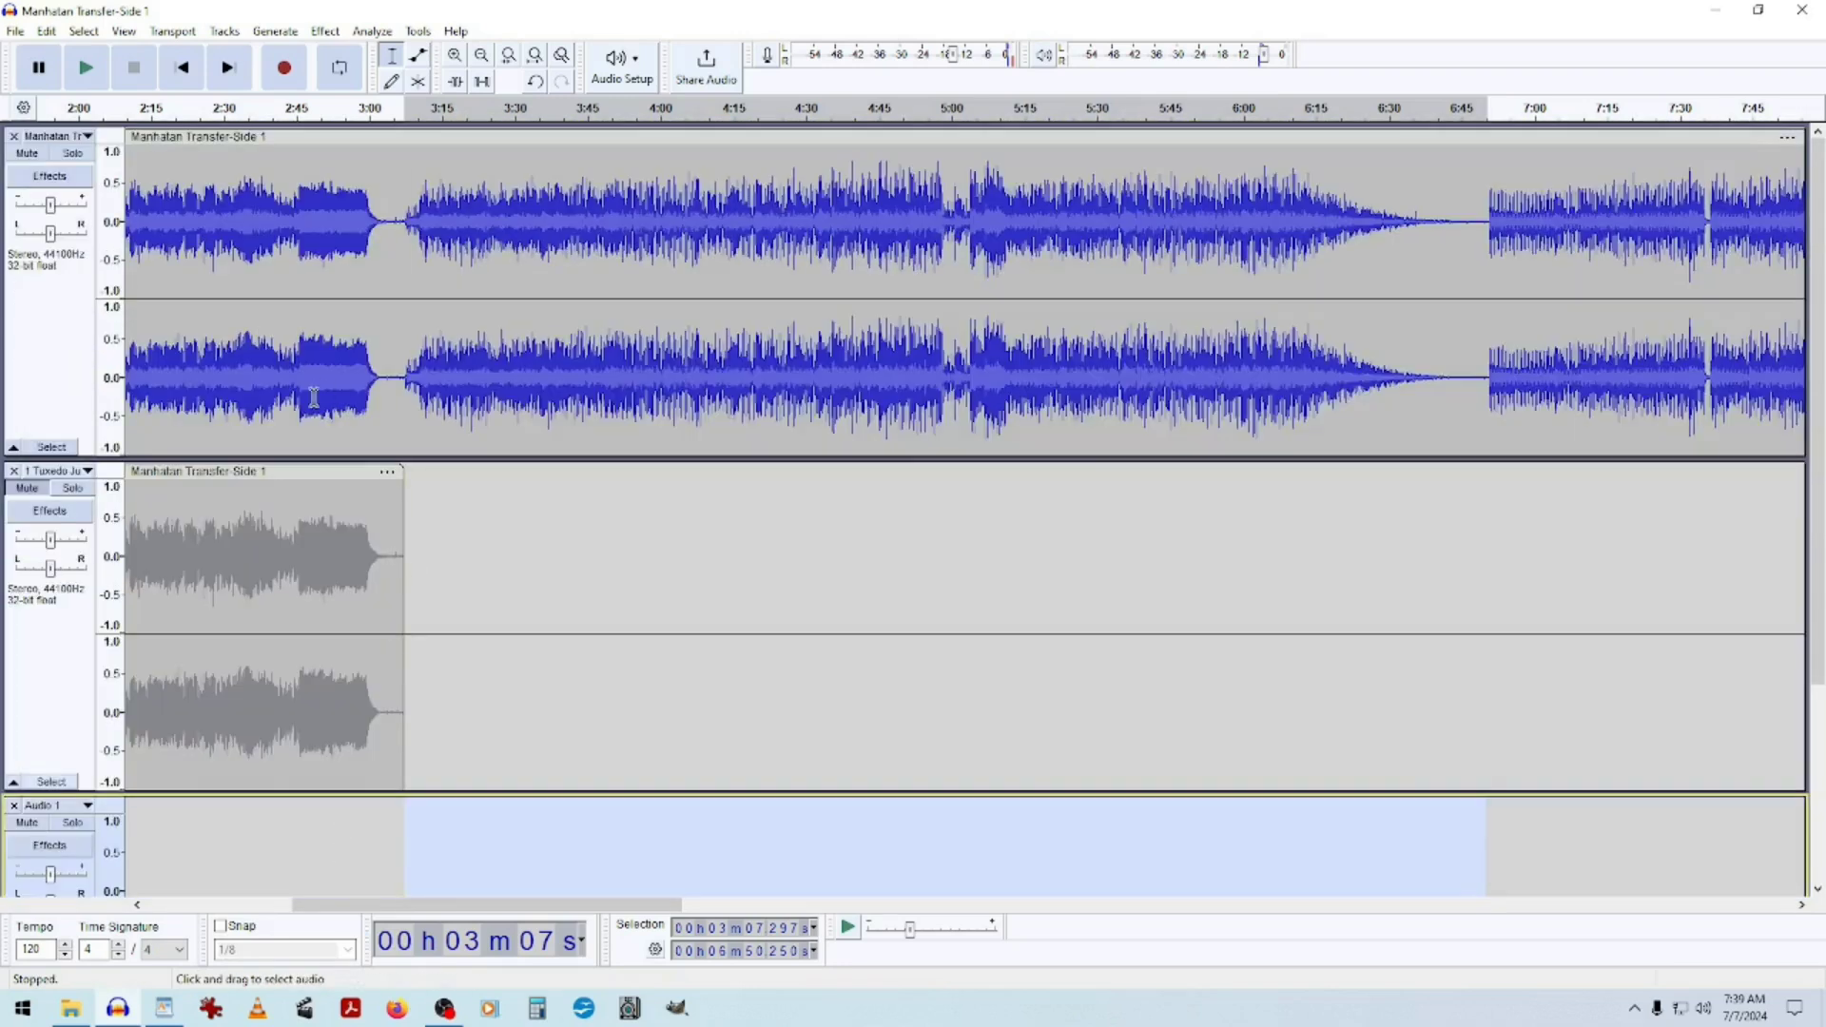
{"action": "scroll", "coordinate": [616, 615], "scroll_direction": "down", "scroll_amount": 4}
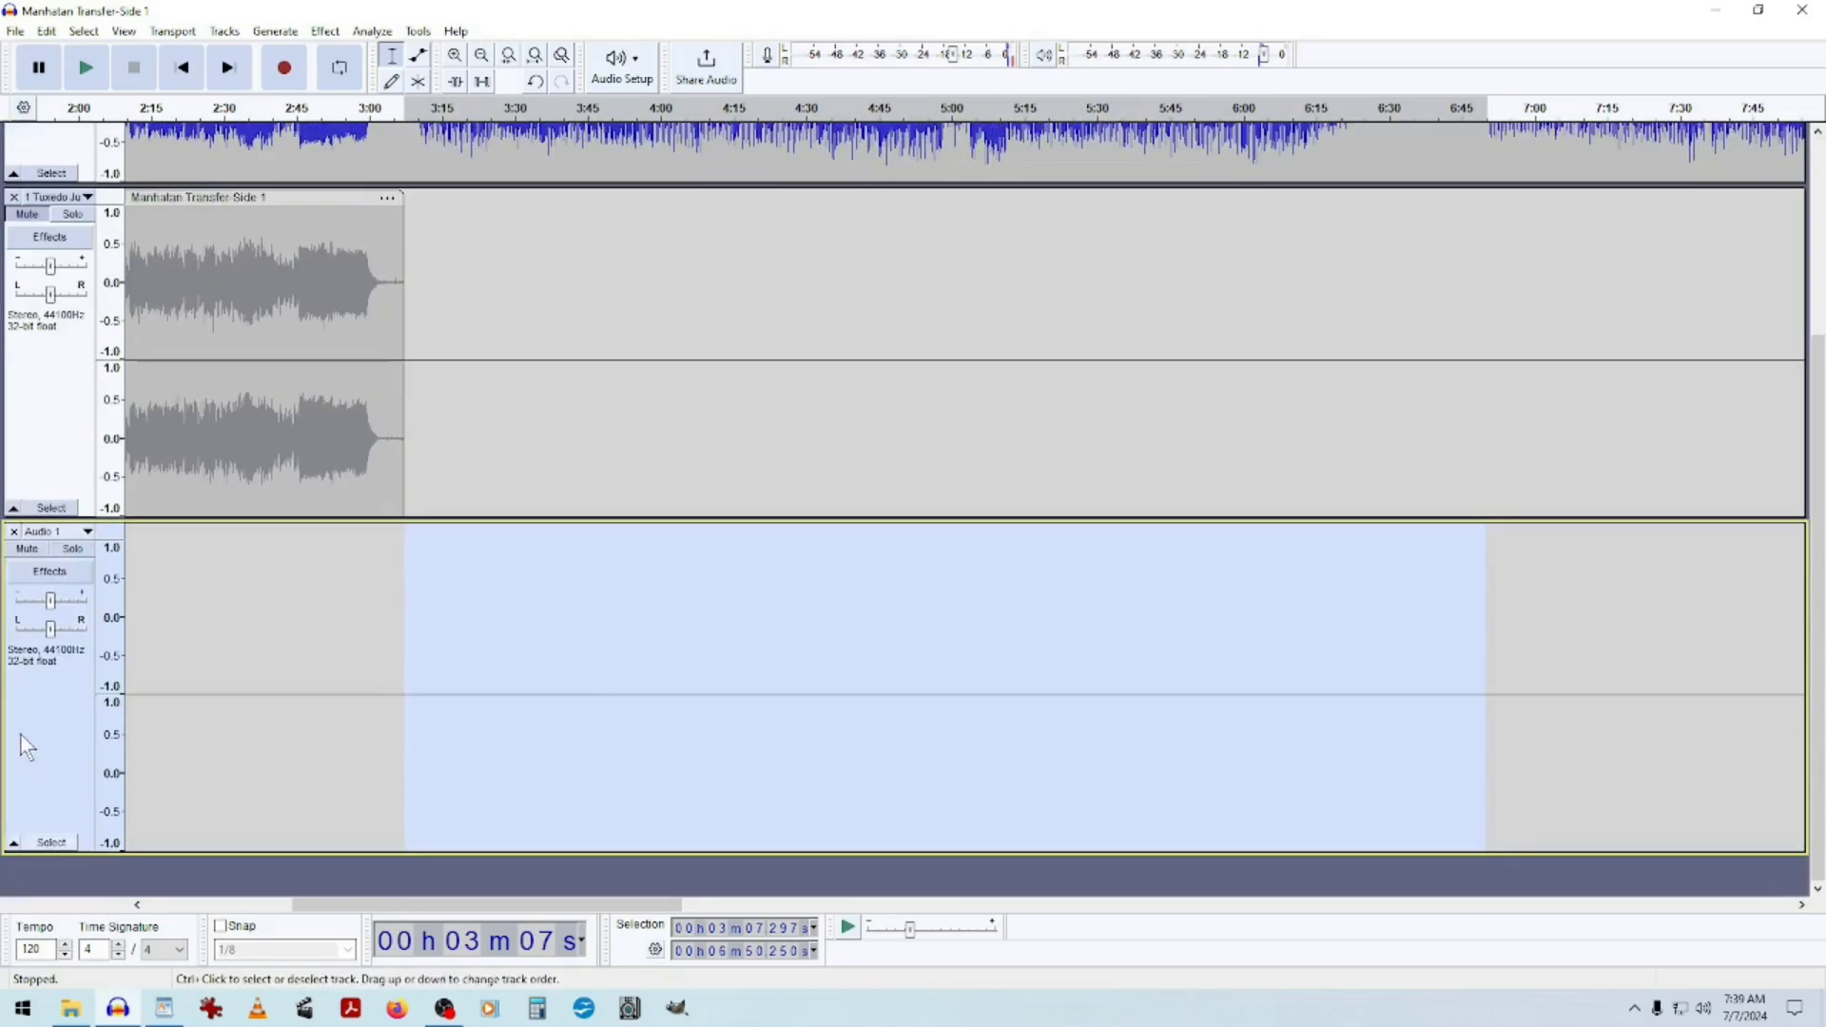
{"action": "left_click", "coordinate": [21, 726]}
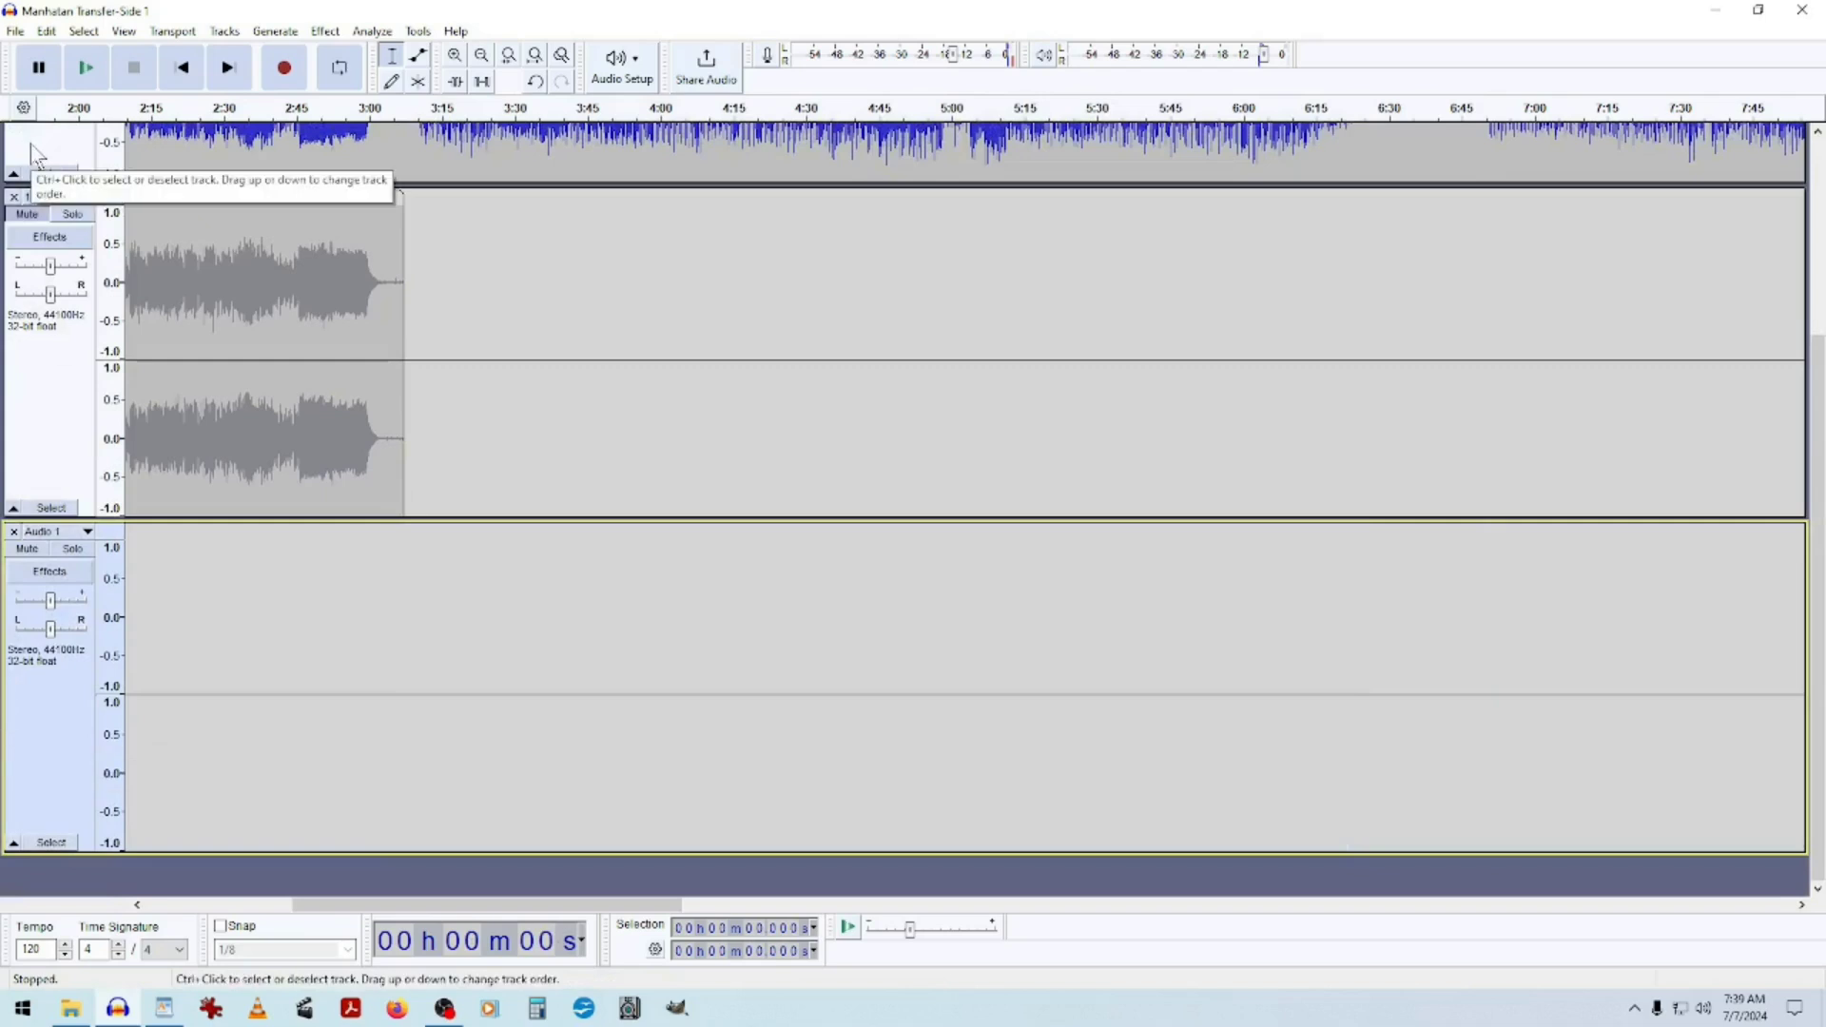
{"action": "key", "text": "ctrl+v"}
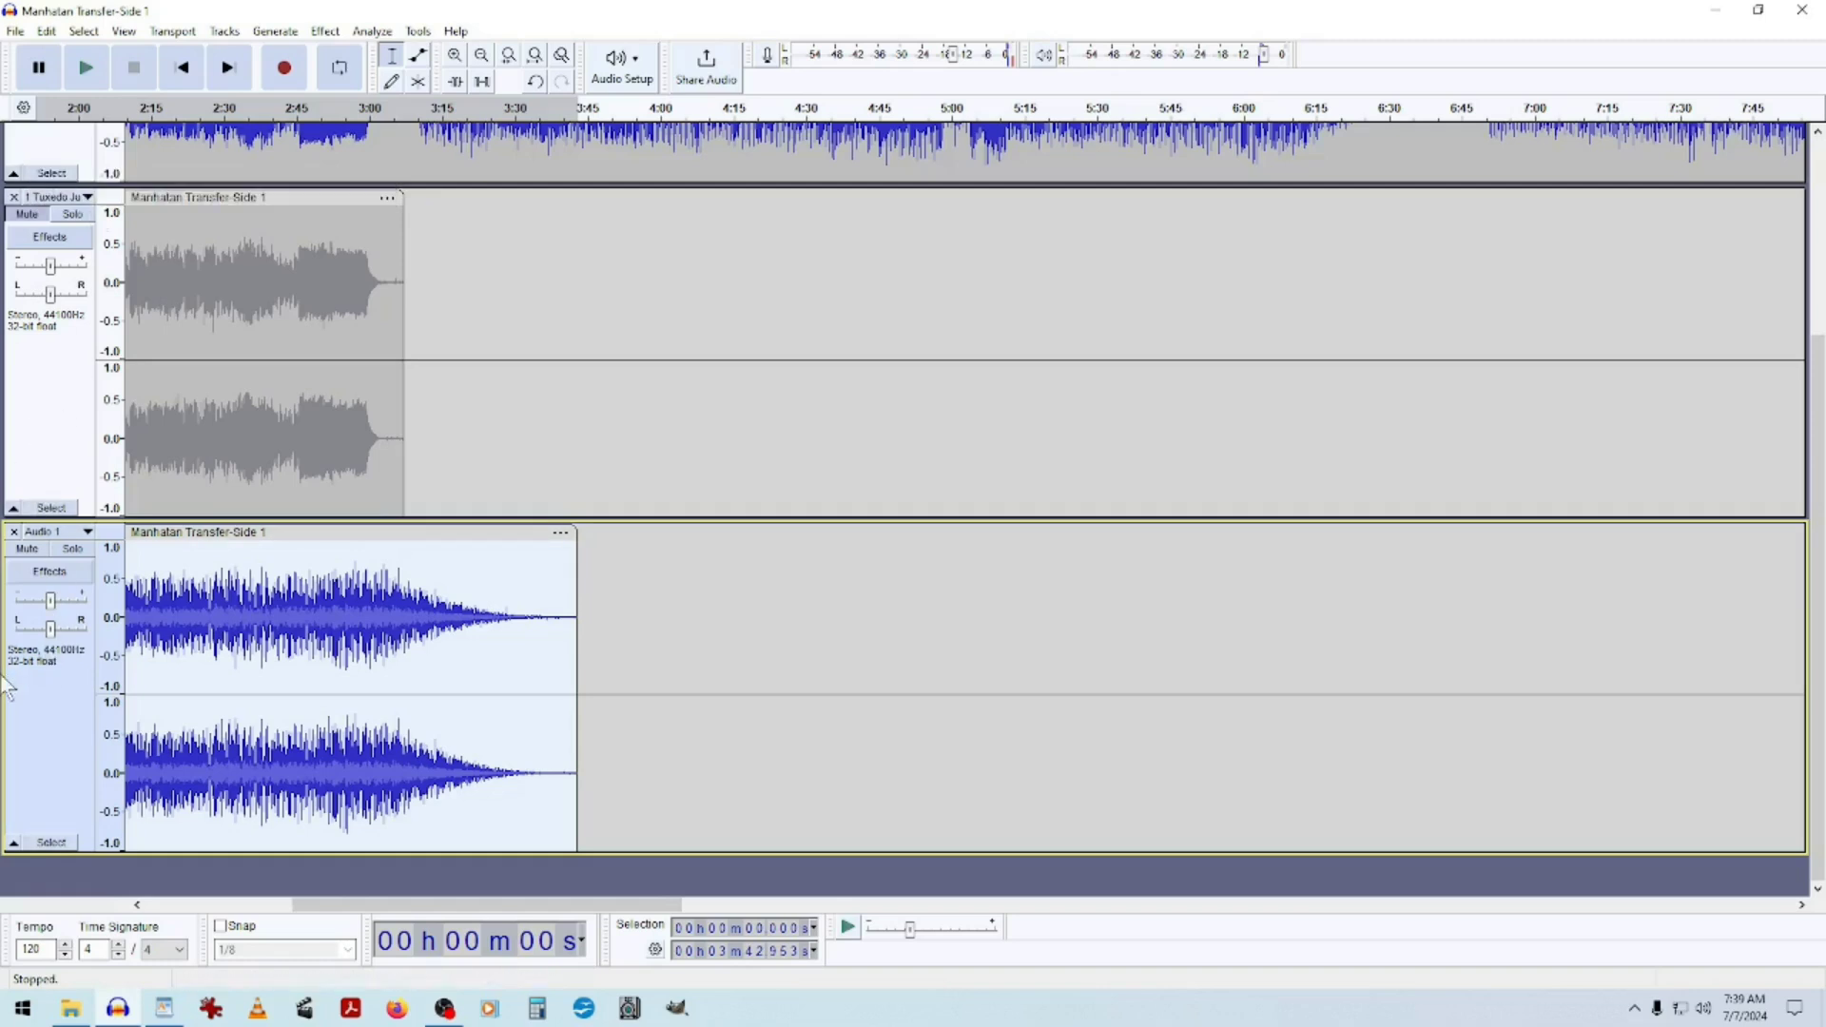
Solo the second-song track and play it from the start, around 1:15 and near its end to check it.
{"action": "left_click", "coordinate": [189, 78]}
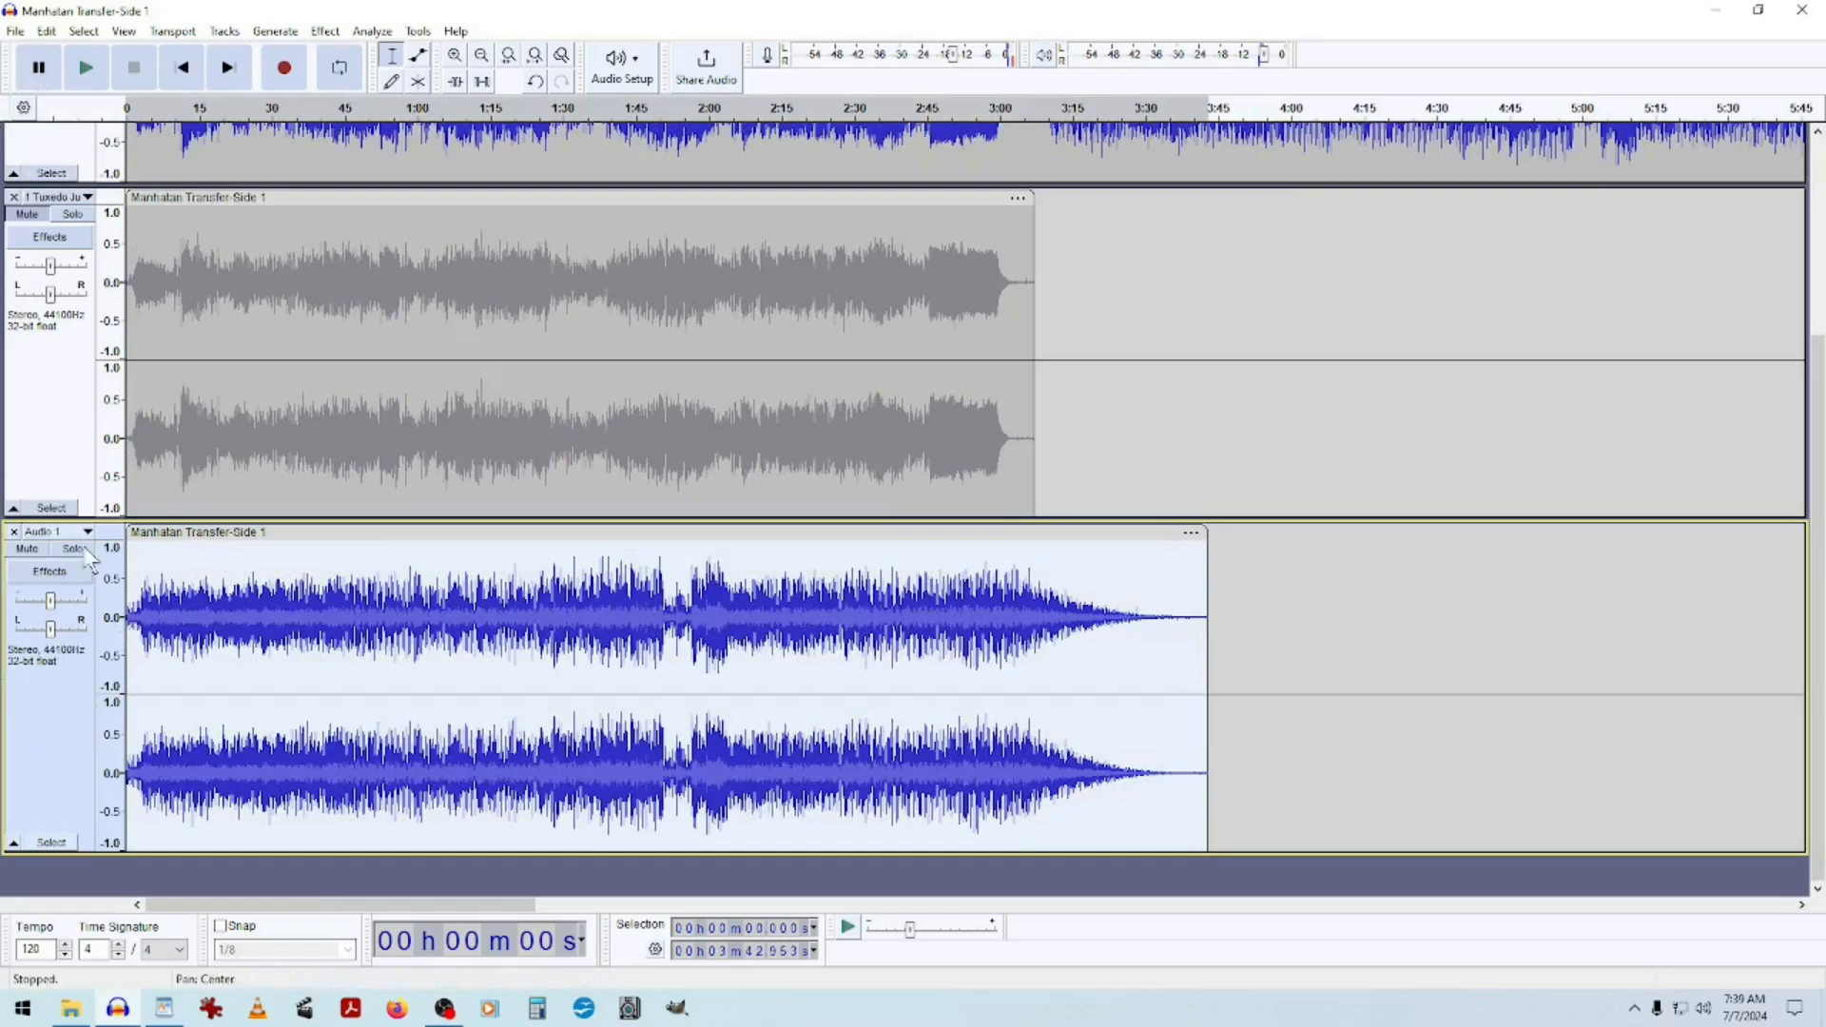
{"action": "left_click", "coordinate": [78, 549]}
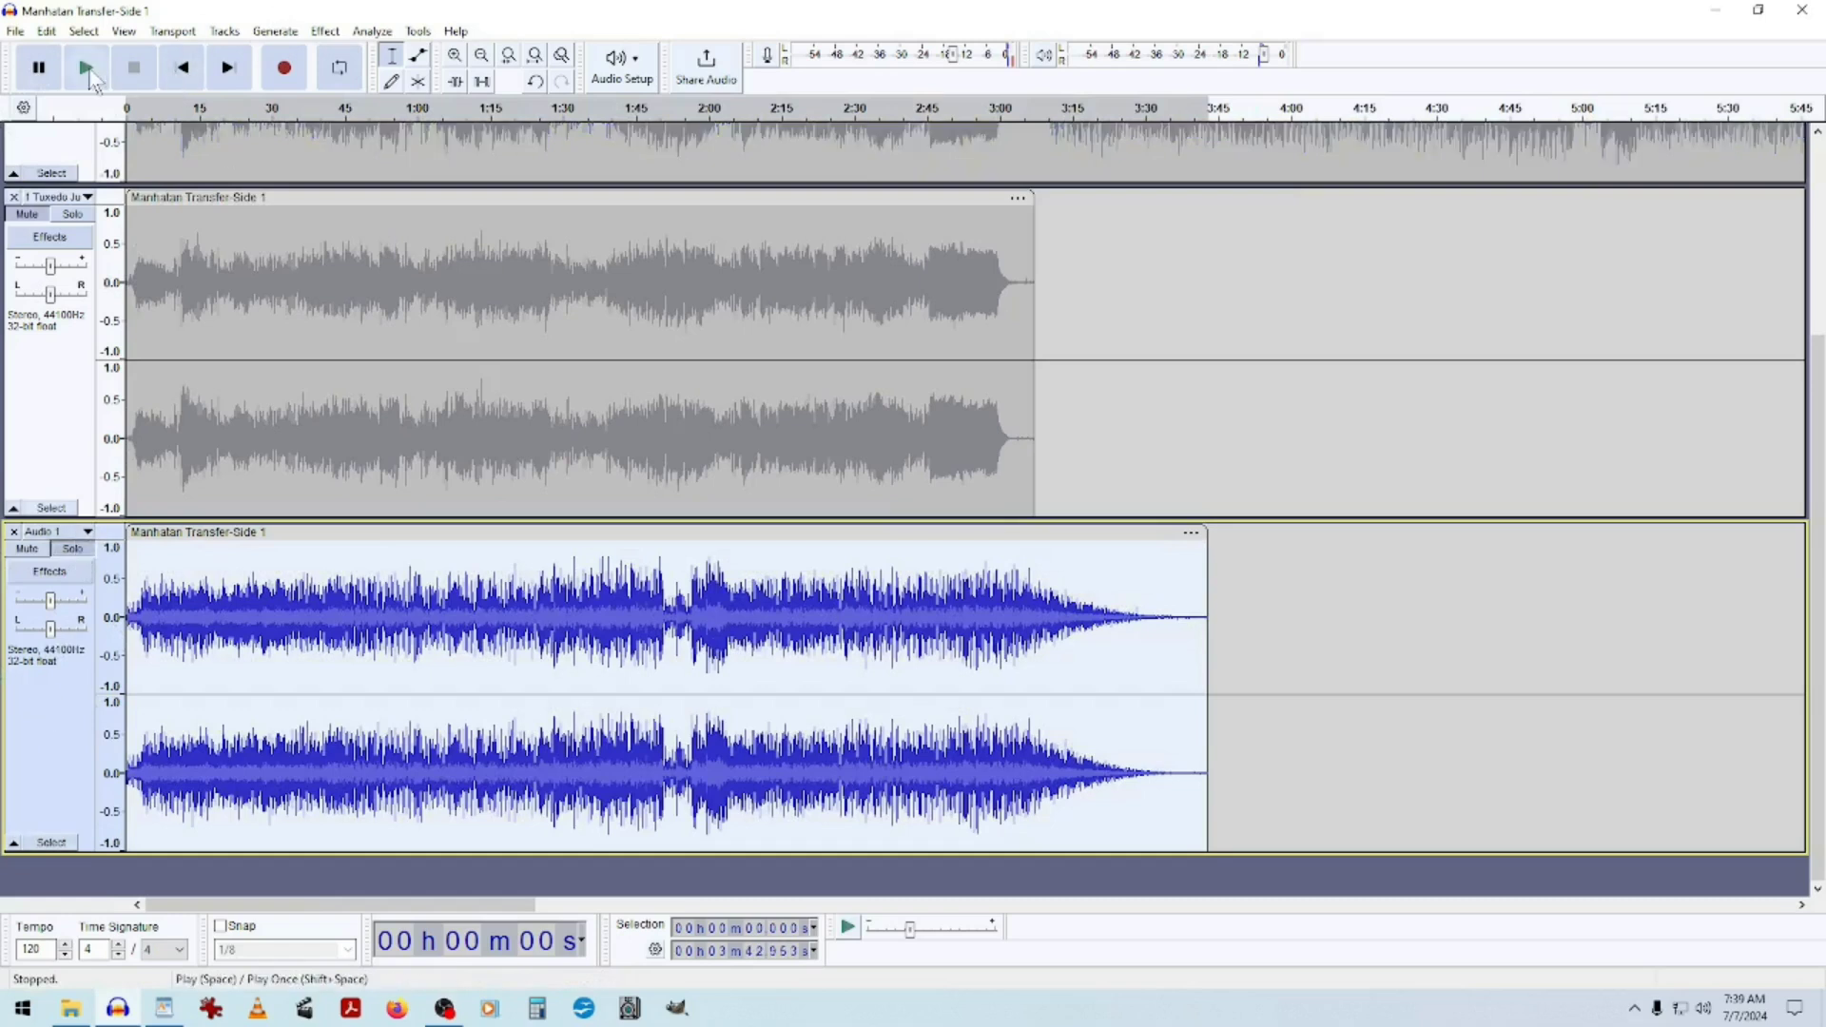
{"action": "left_click", "coordinate": [184, 72]}
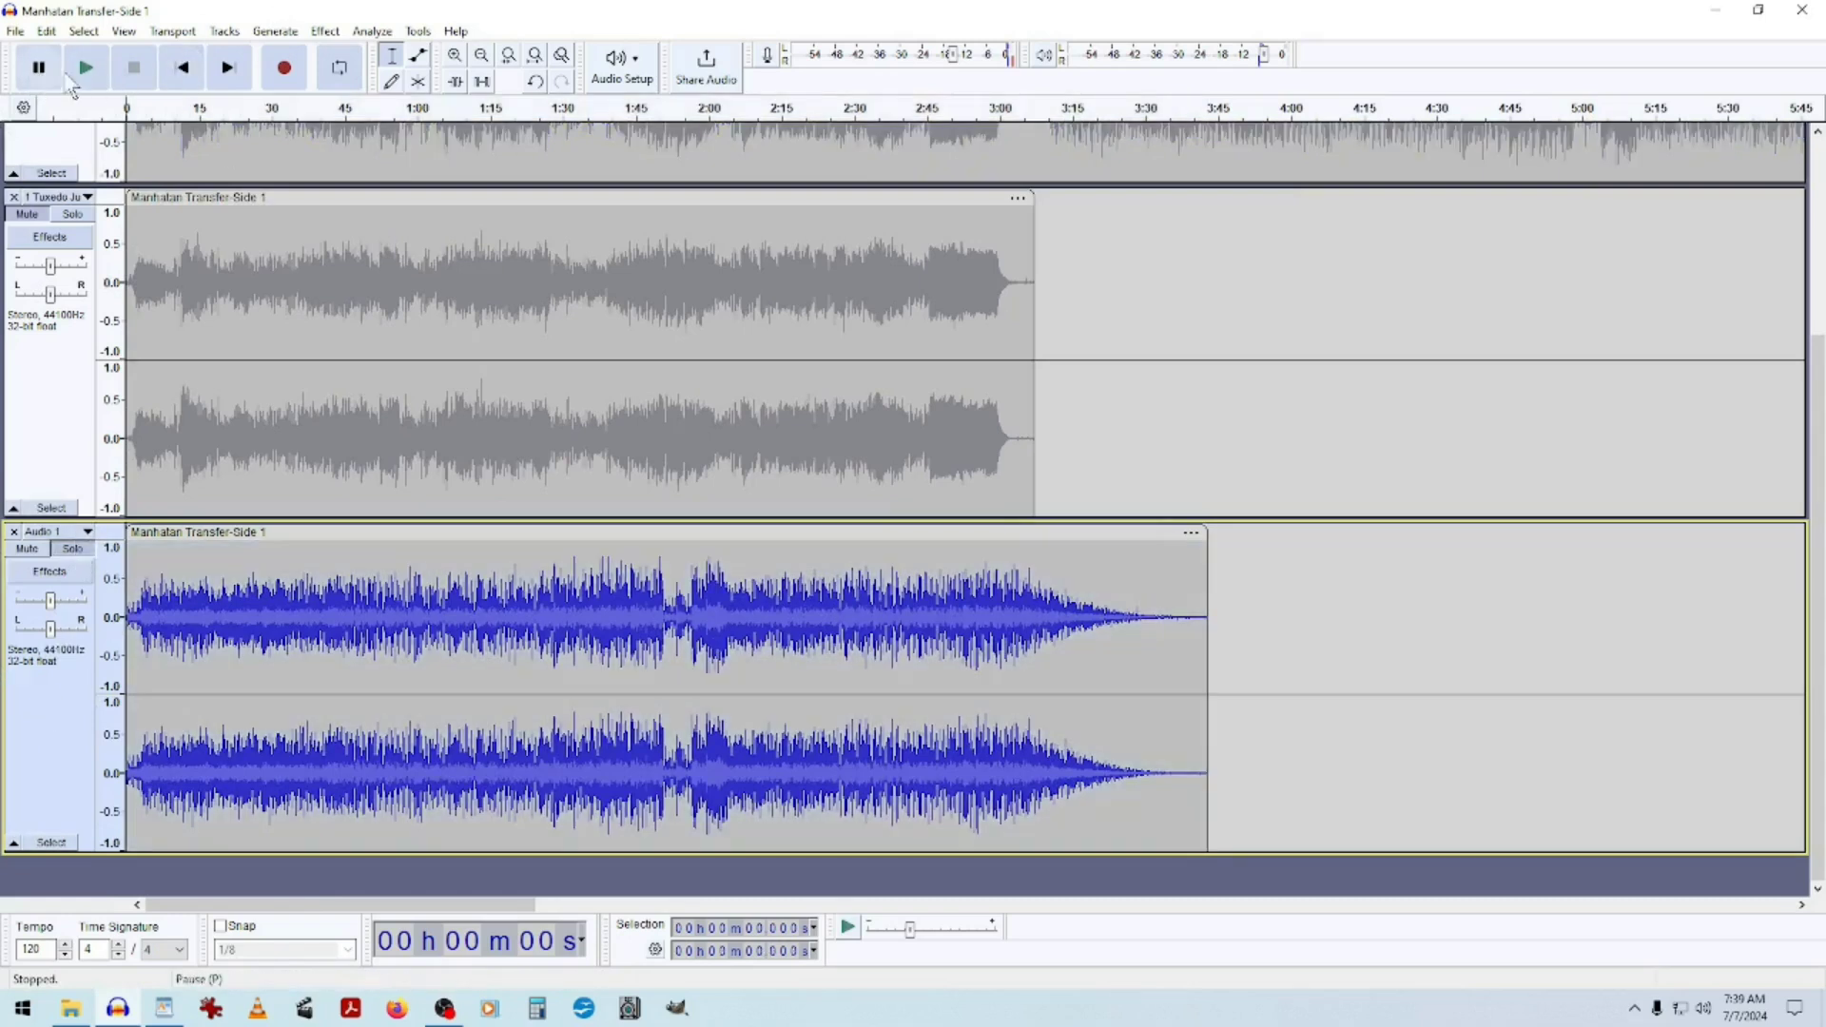
{"action": "left_click", "coordinate": [86, 67]}
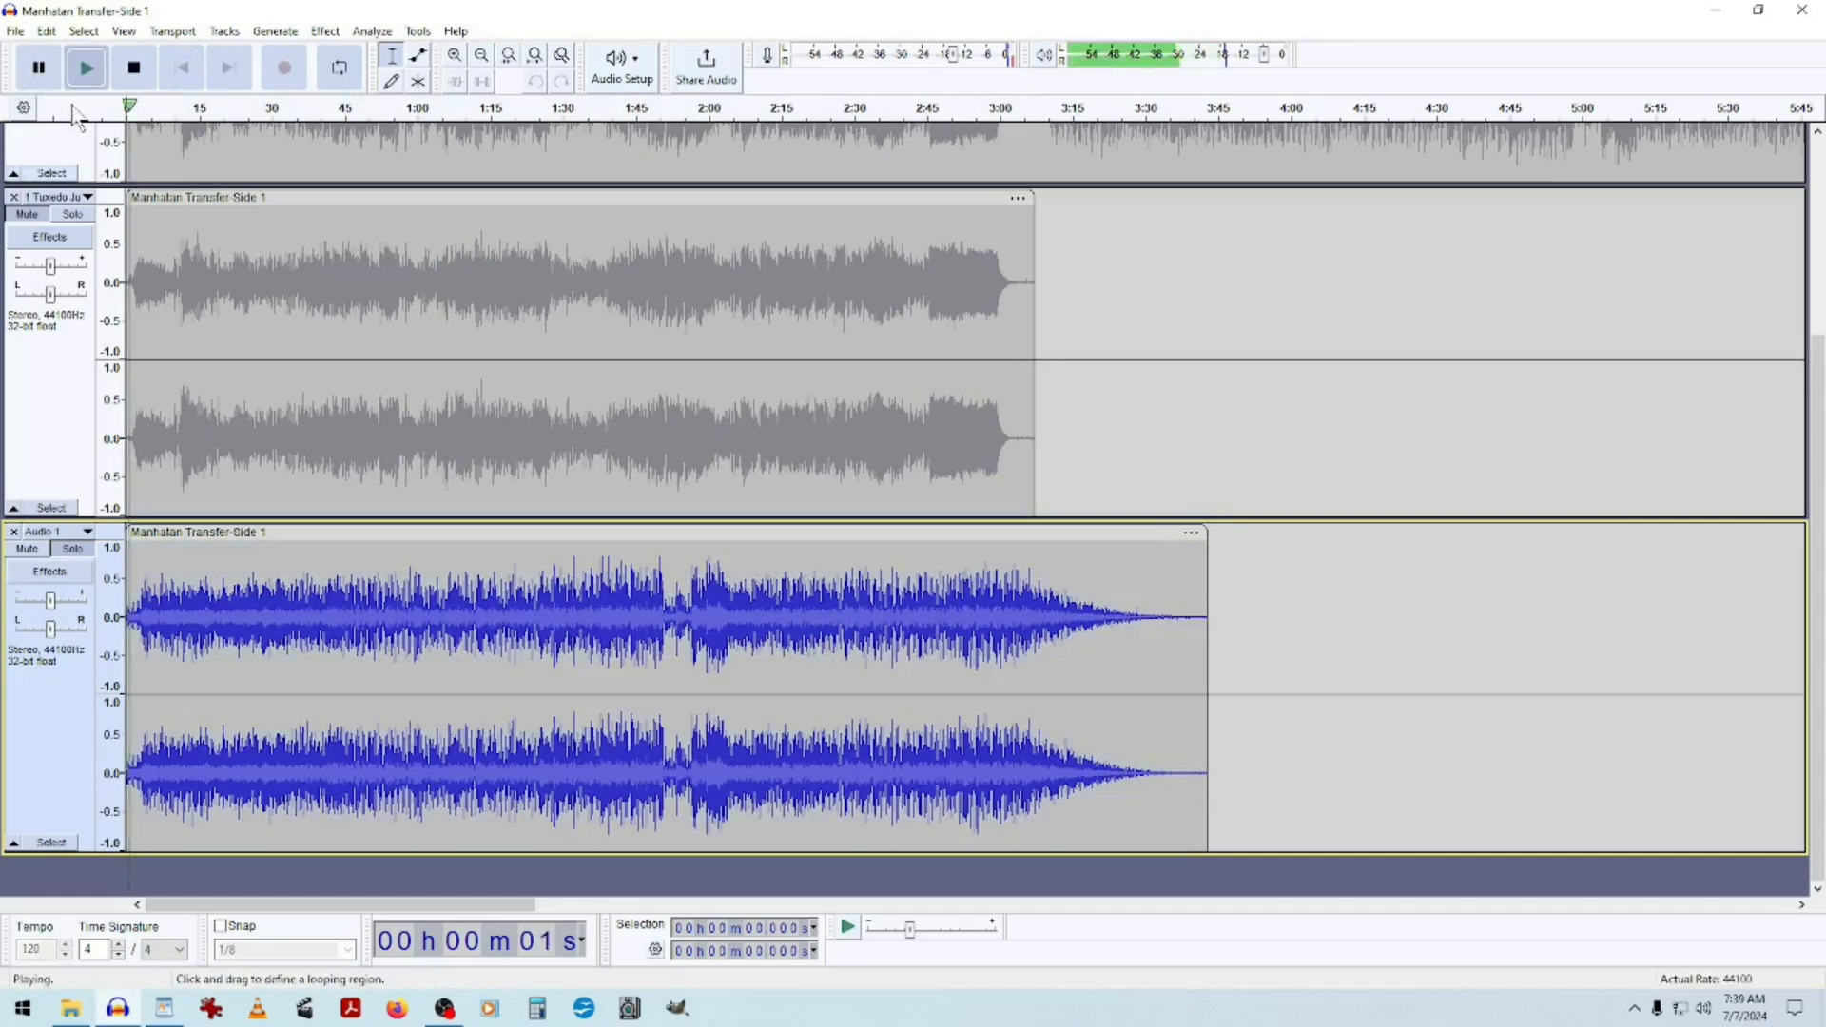
{"action": "left_click", "coordinate": [489, 109]}
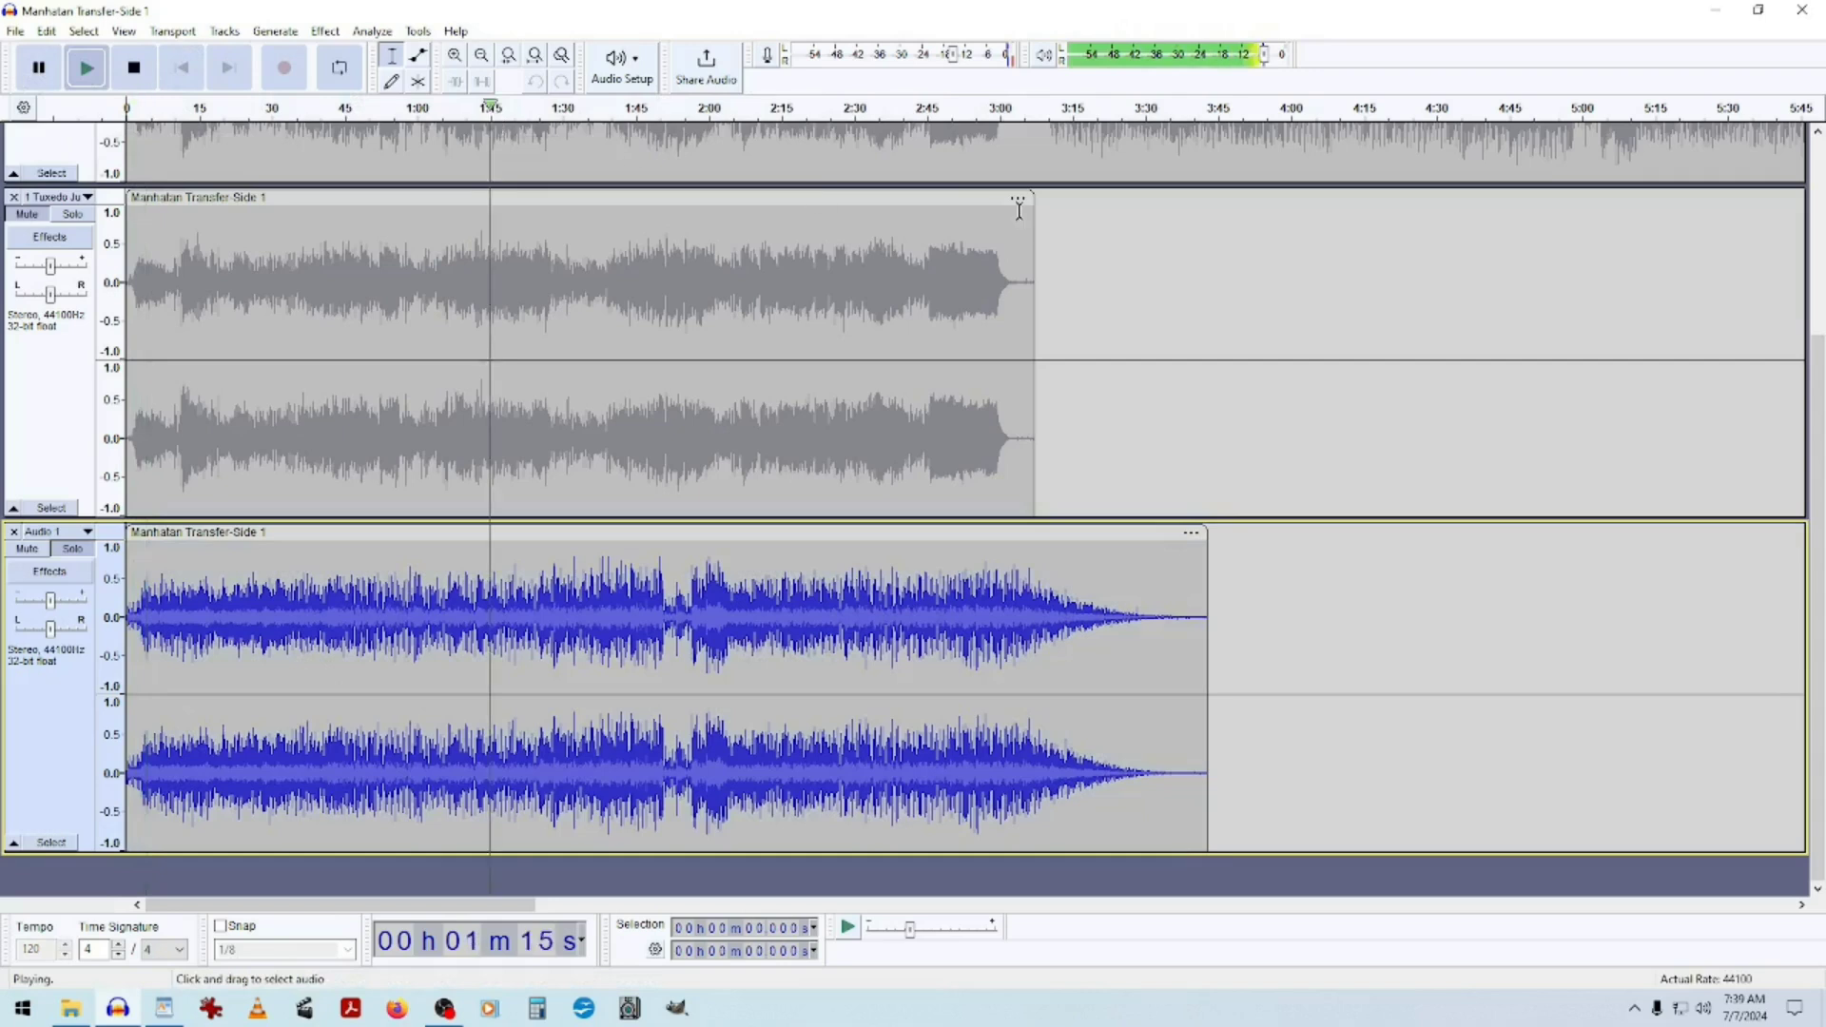
{"action": "left_click", "coordinate": [996, 111]}
{"action": "left_click", "coordinate": [1070, 114]}
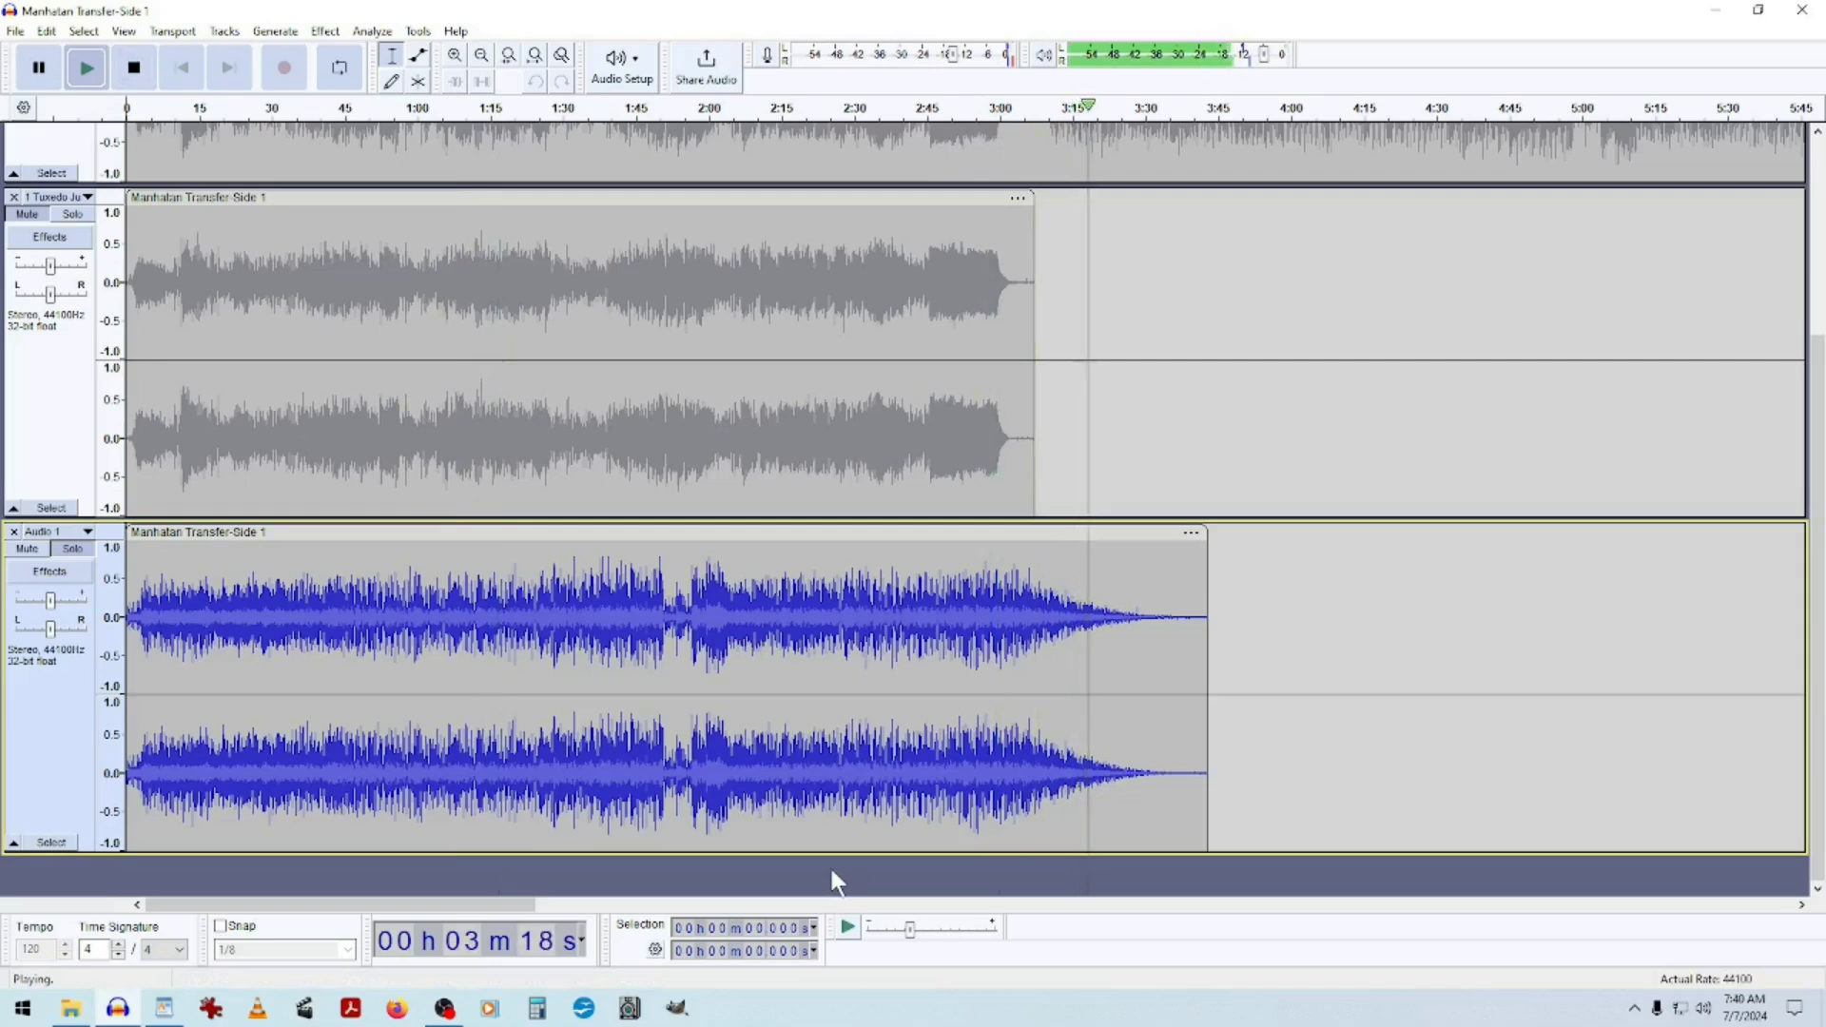
{"action": "left_click", "coordinate": [135, 68]}
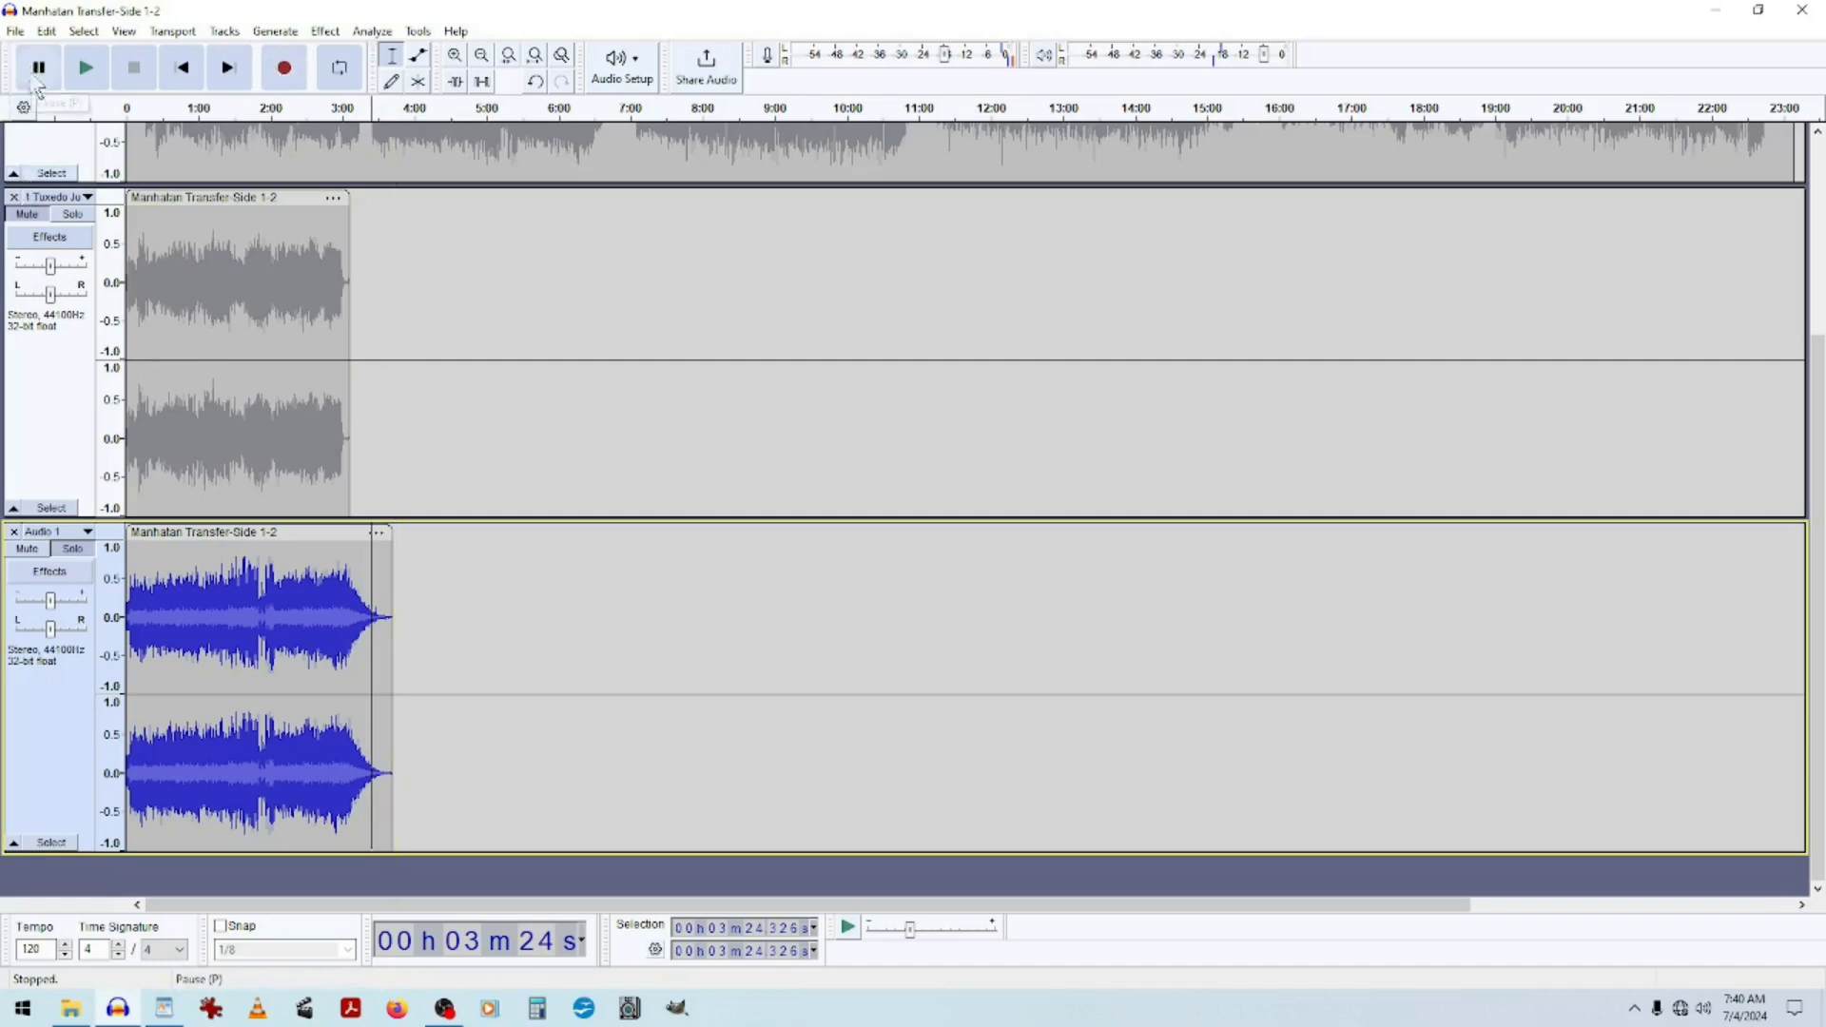
Delete all the tracks from the project.
{"action": "left_click", "coordinate": [14, 532]}
{"action": "left_click", "coordinate": [14, 134]}
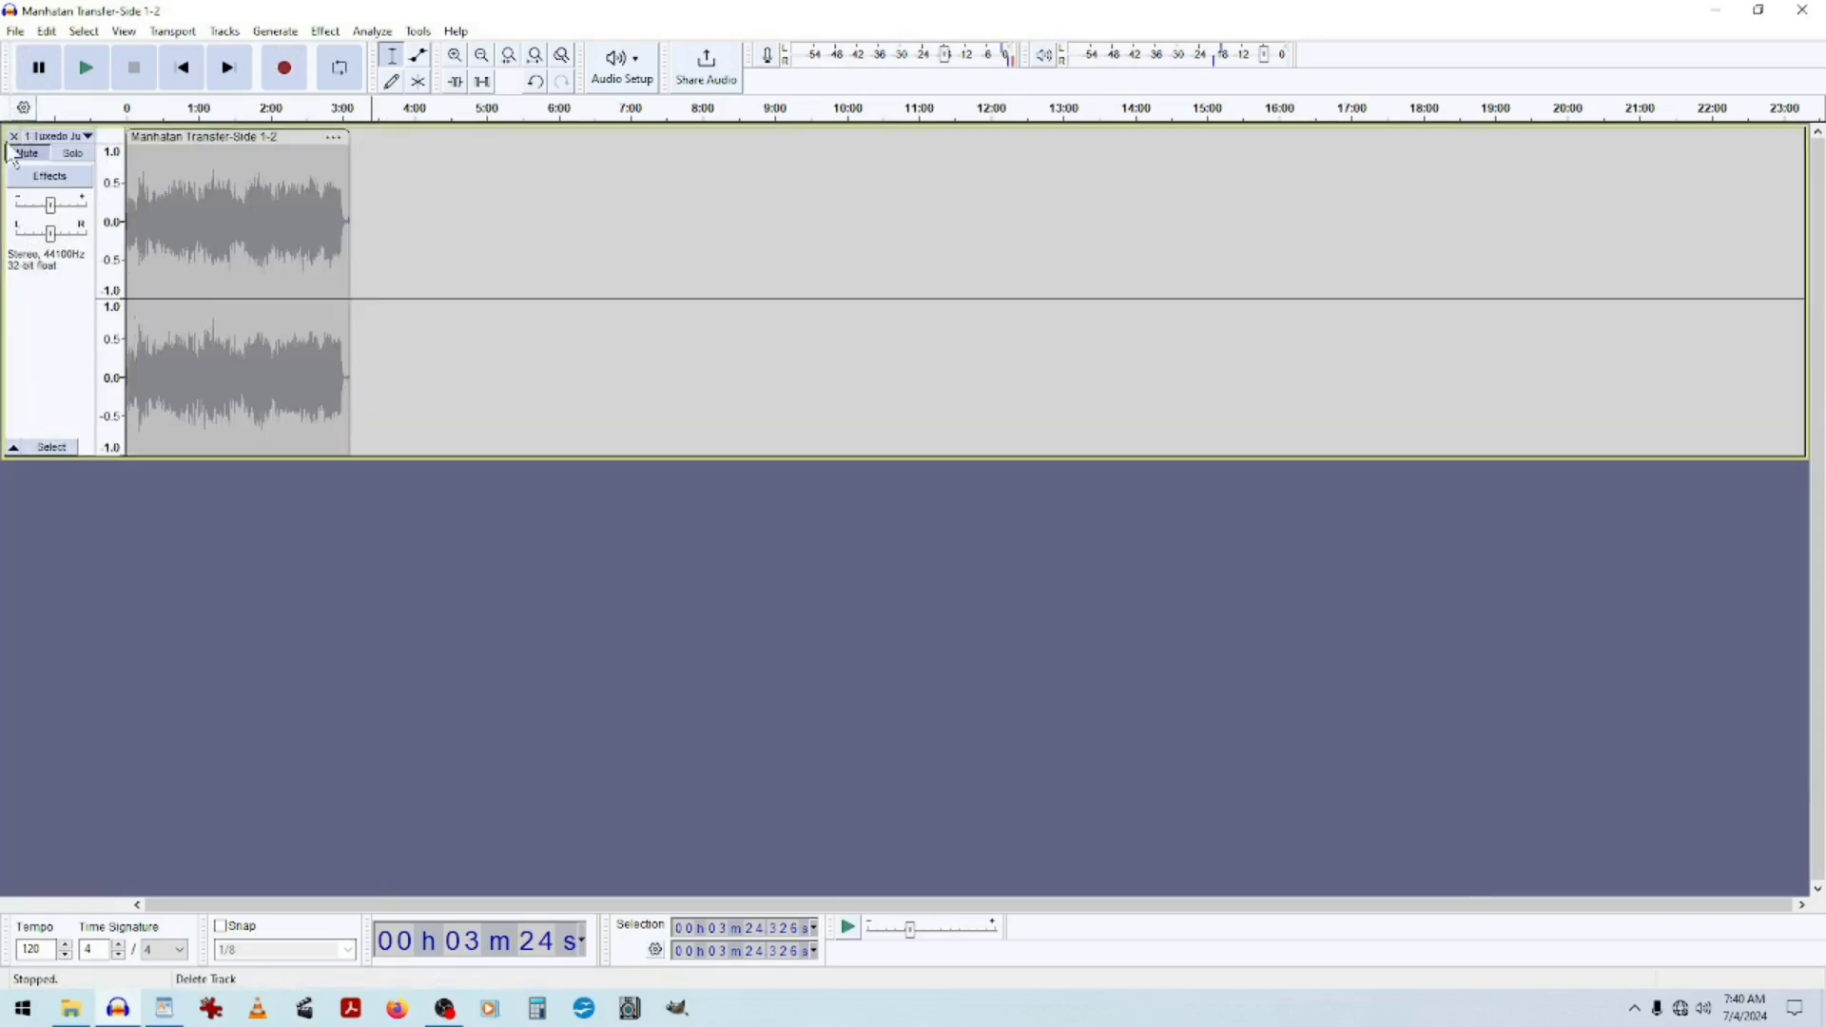
{"action": "left_click", "coordinate": [13, 136]}
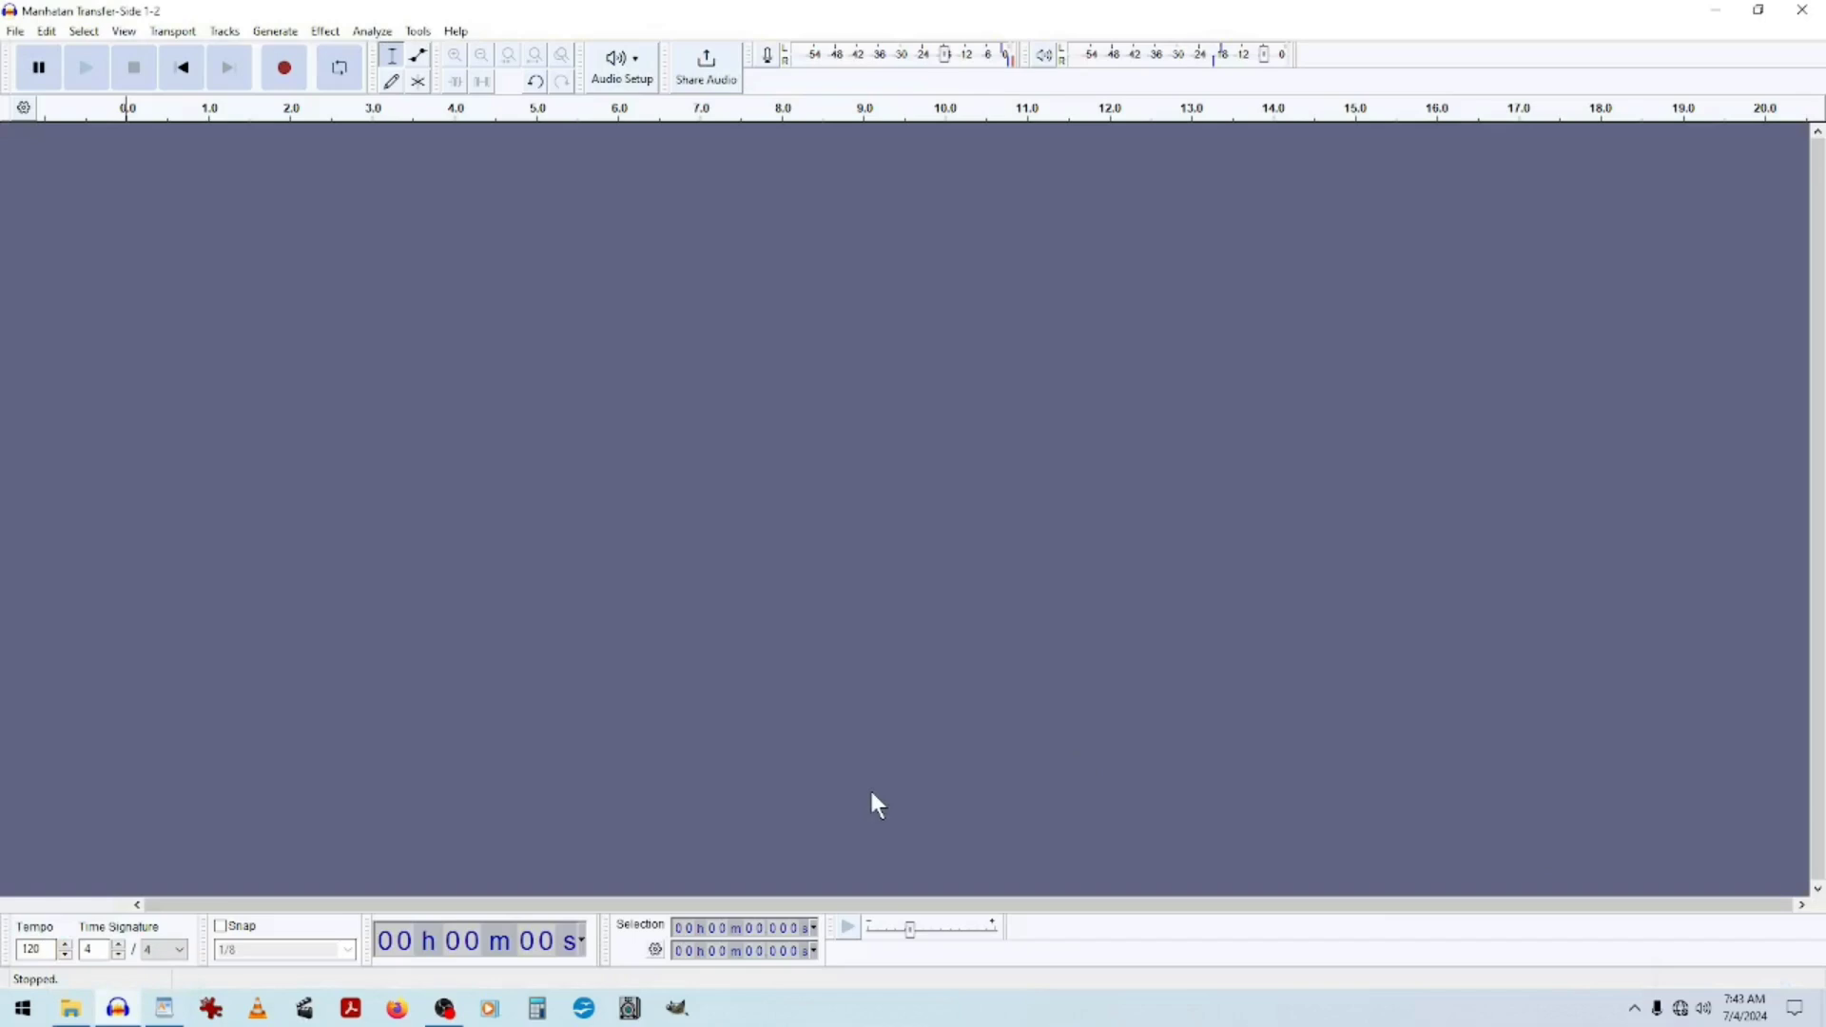
Import the twelve song WAV files, from 1 Tuxedo Junction to 12 A Nightingale Sang In Berkeley Square, as separate tracks.
{"action": "left_click", "coordinate": [16, 33]}
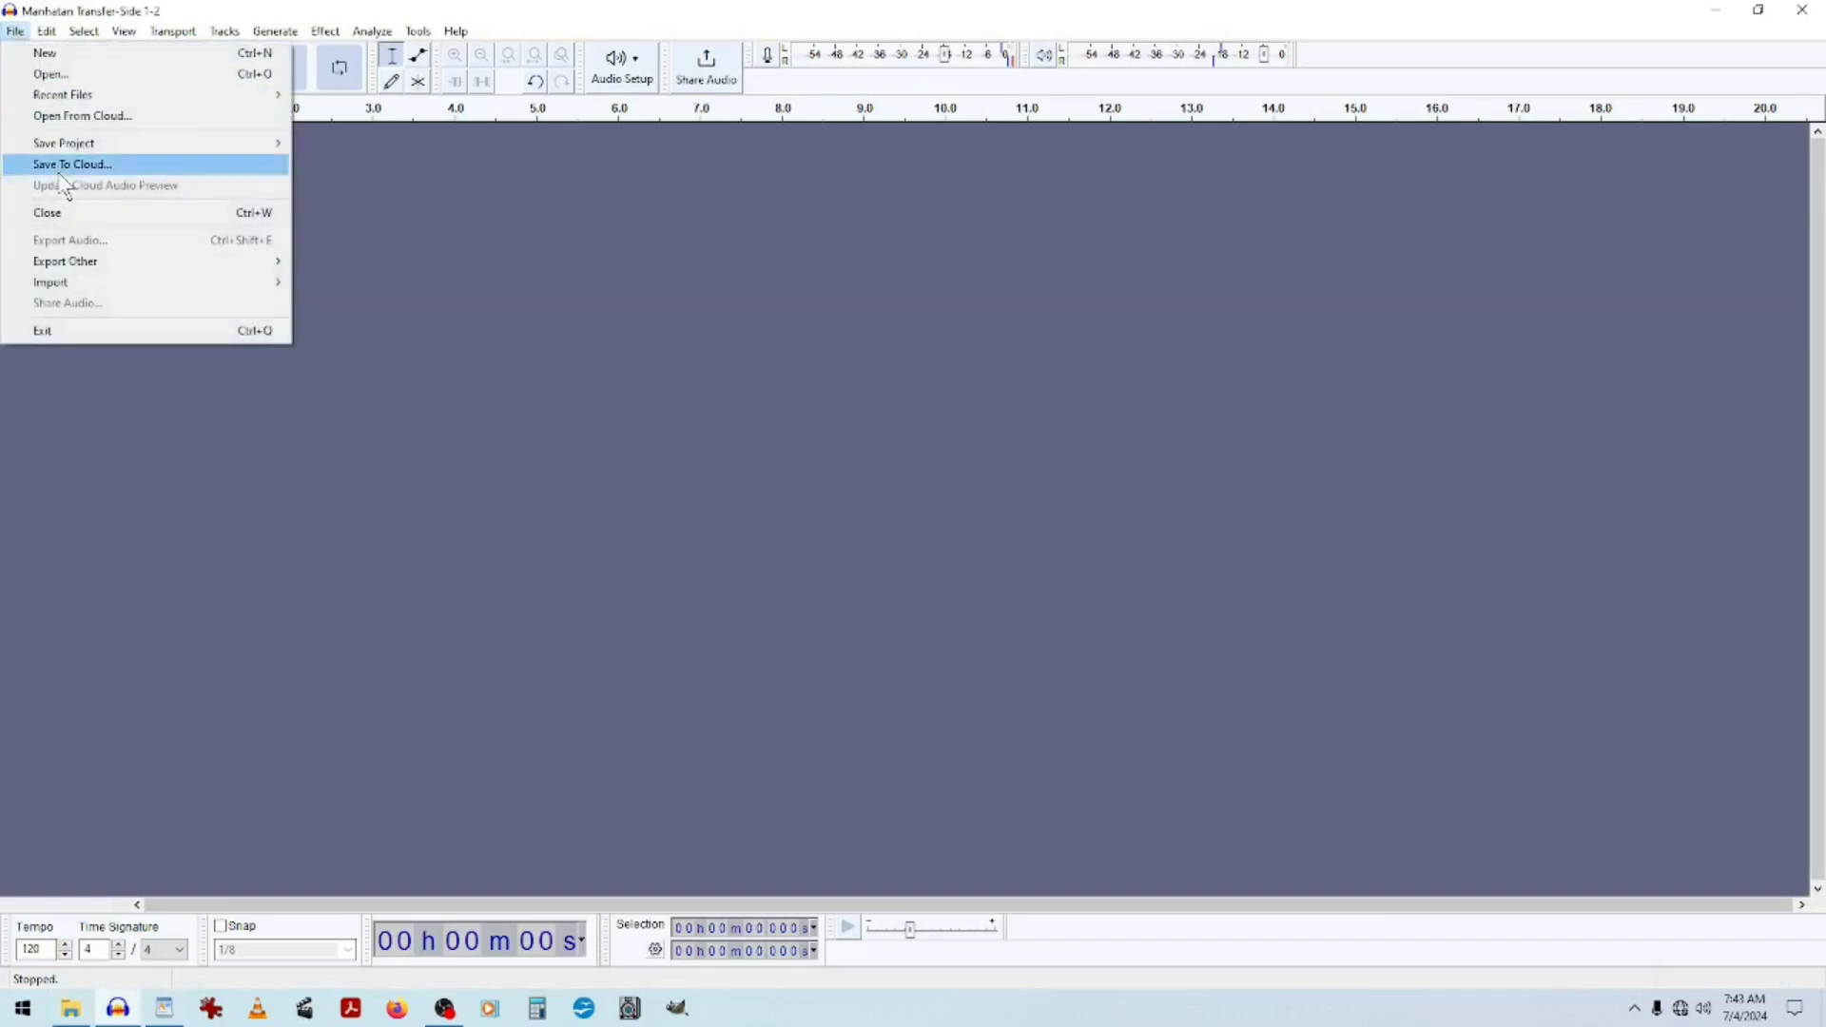
{"action": "mouse_move", "coordinate": [95, 285]}
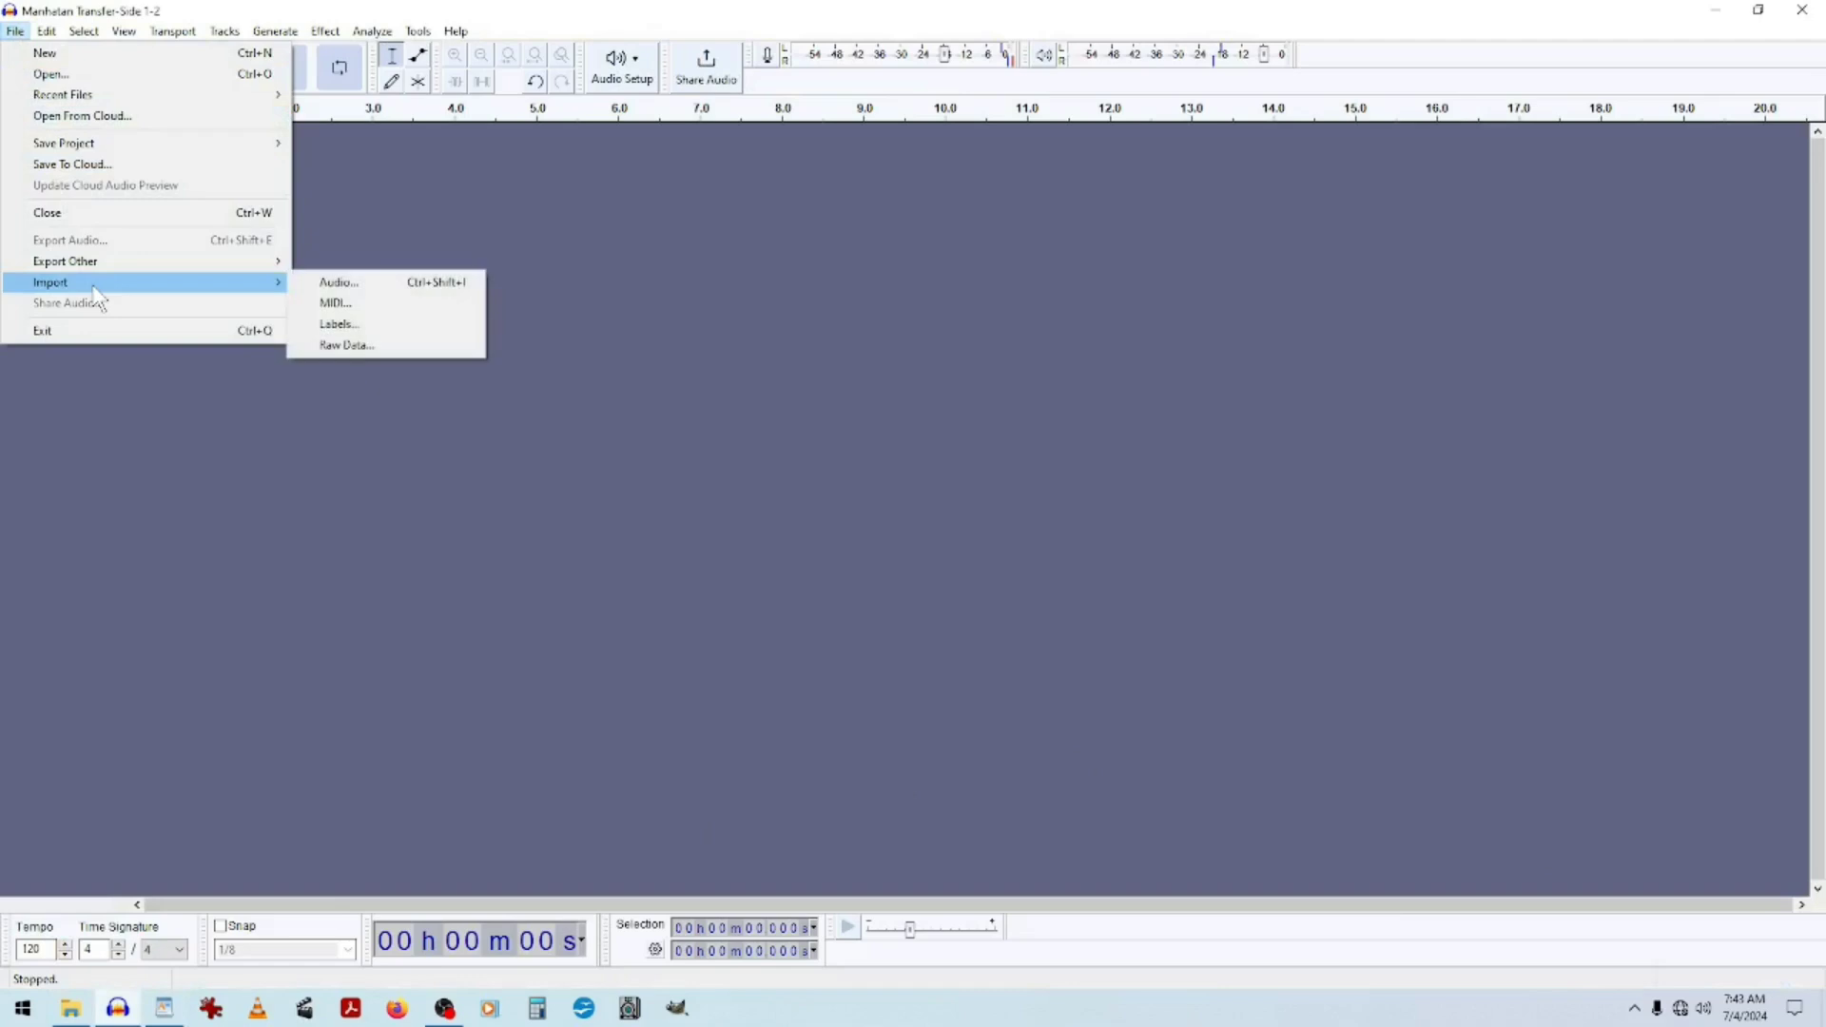
{"action": "left_click", "coordinate": [355, 279]}
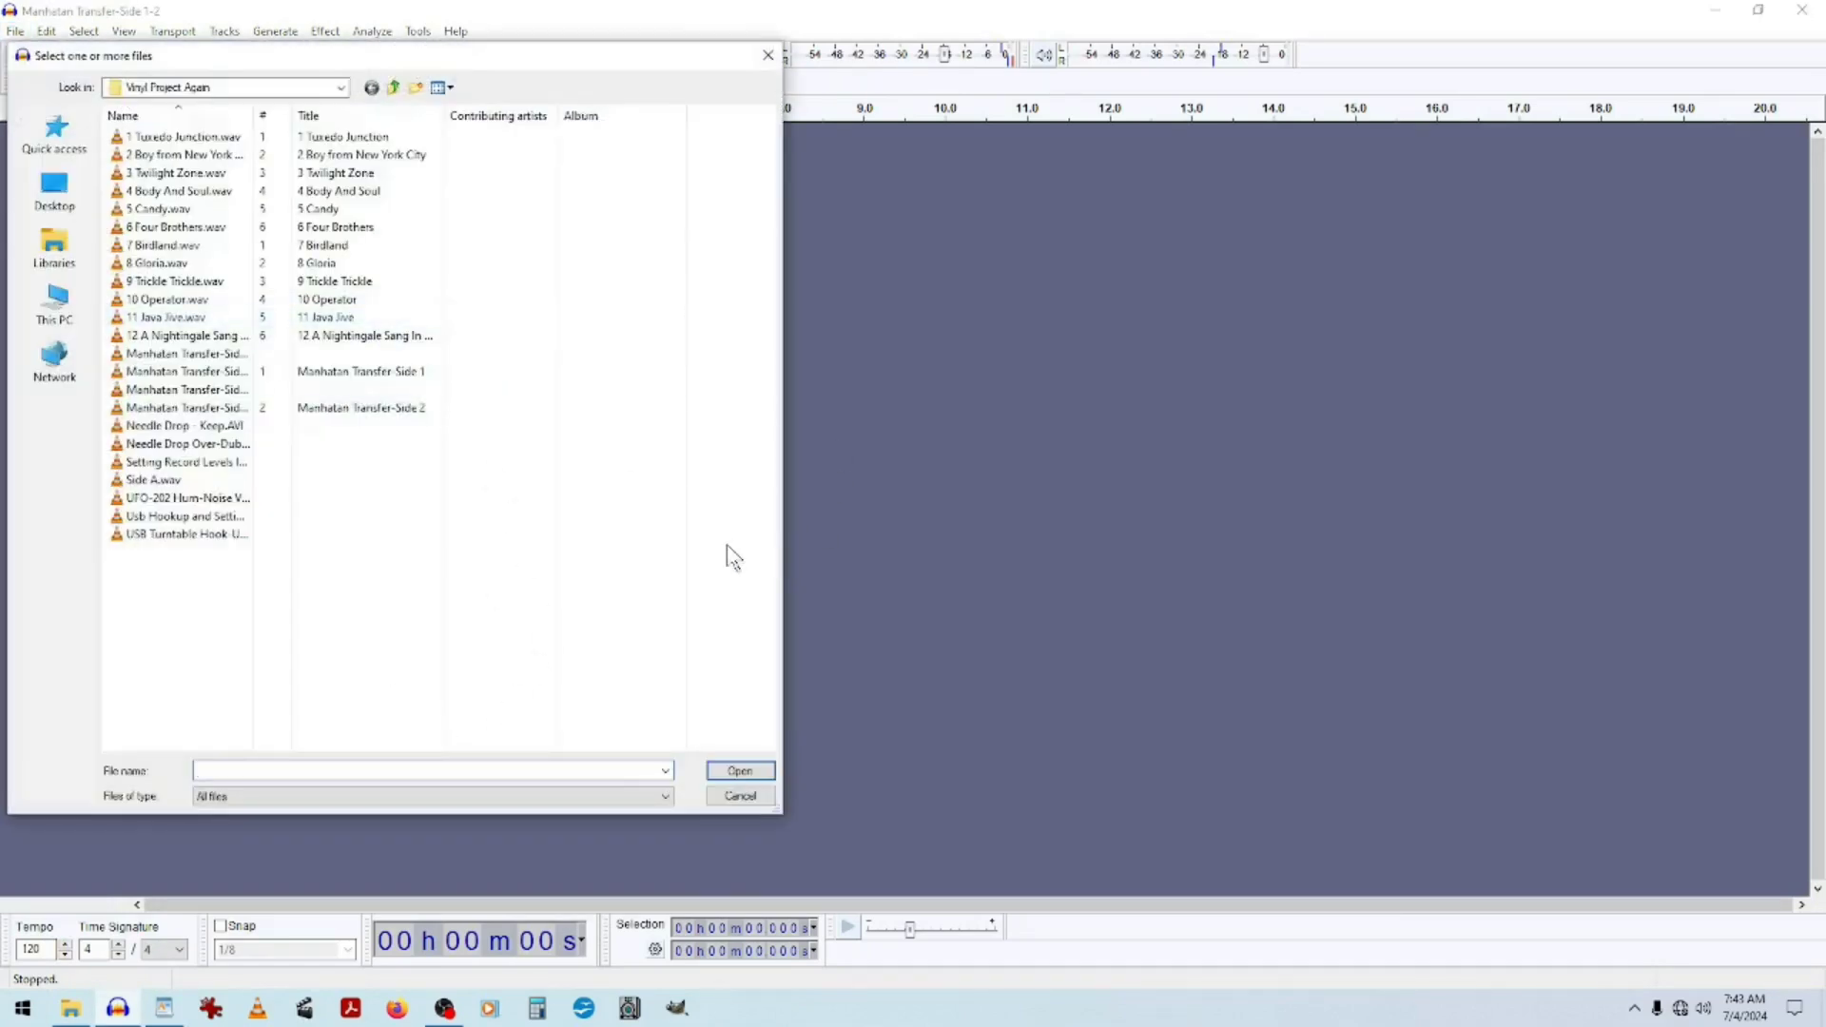
{"action": "left_click_drag", "start_coordinate": [787, 265], "coordinate": [1049, 276]}
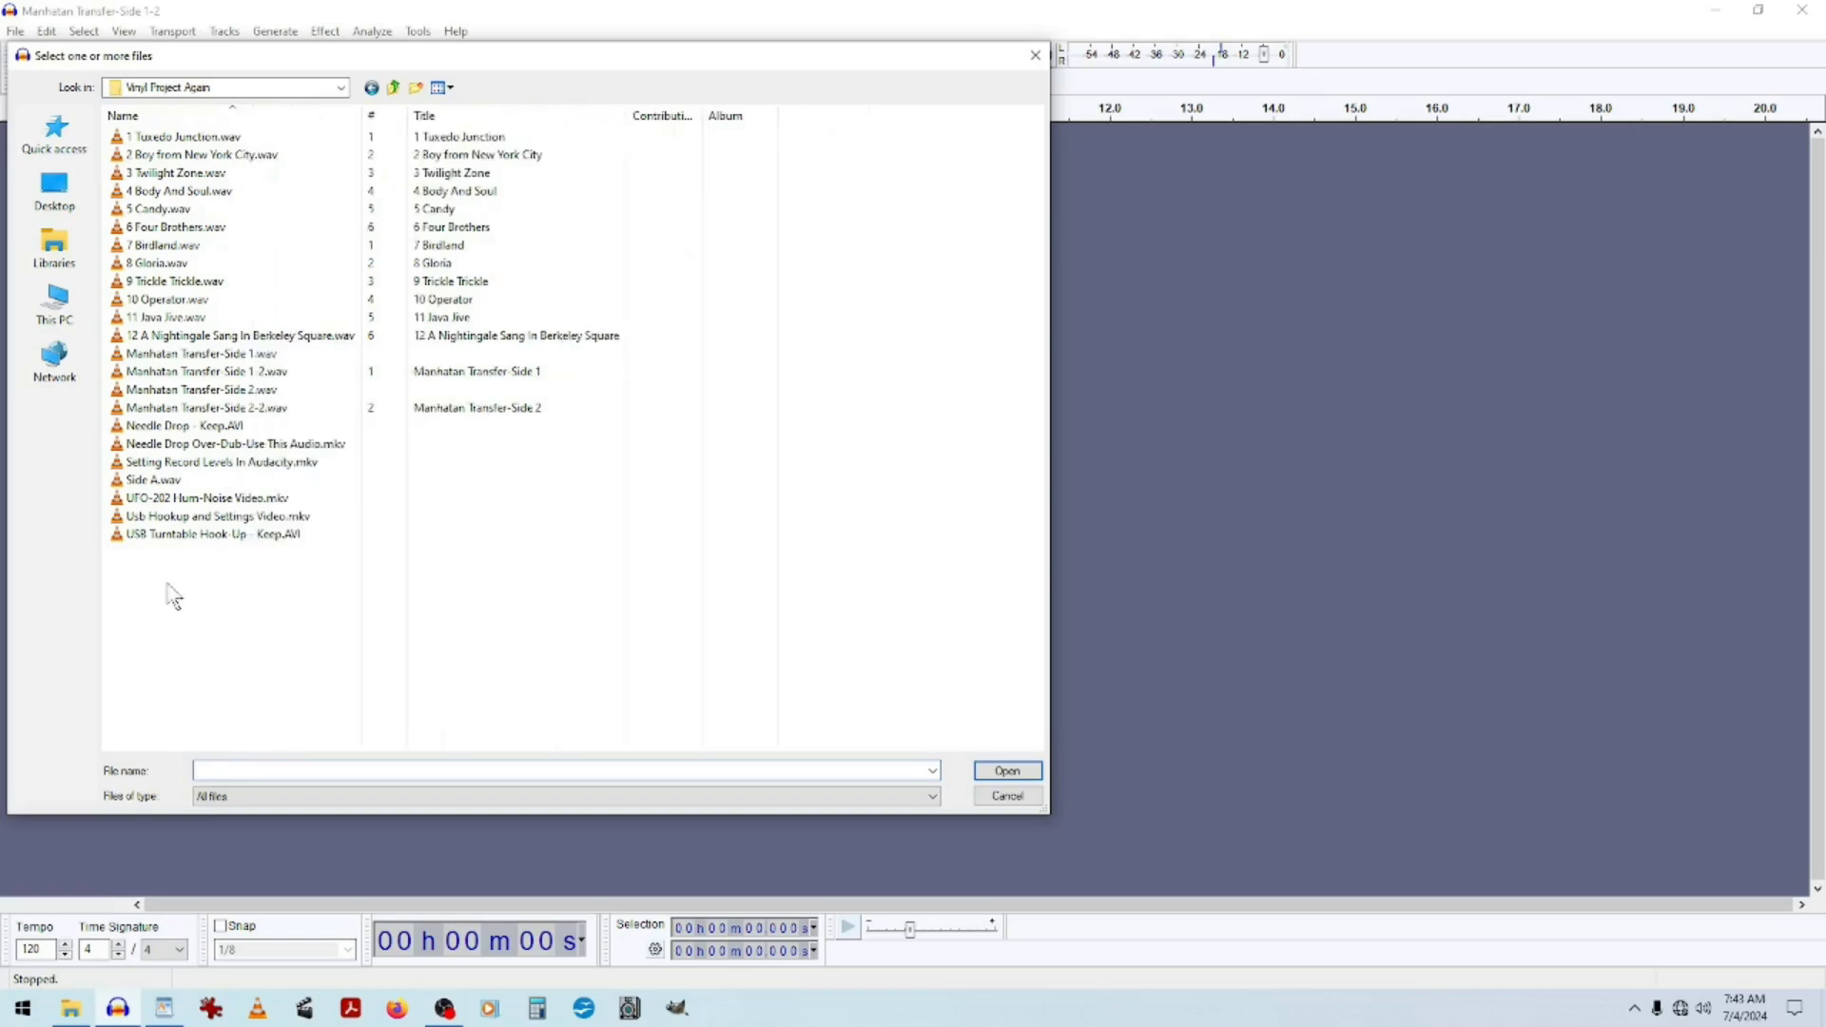
{"action": "left_click", "coordinate": [184, 143]}
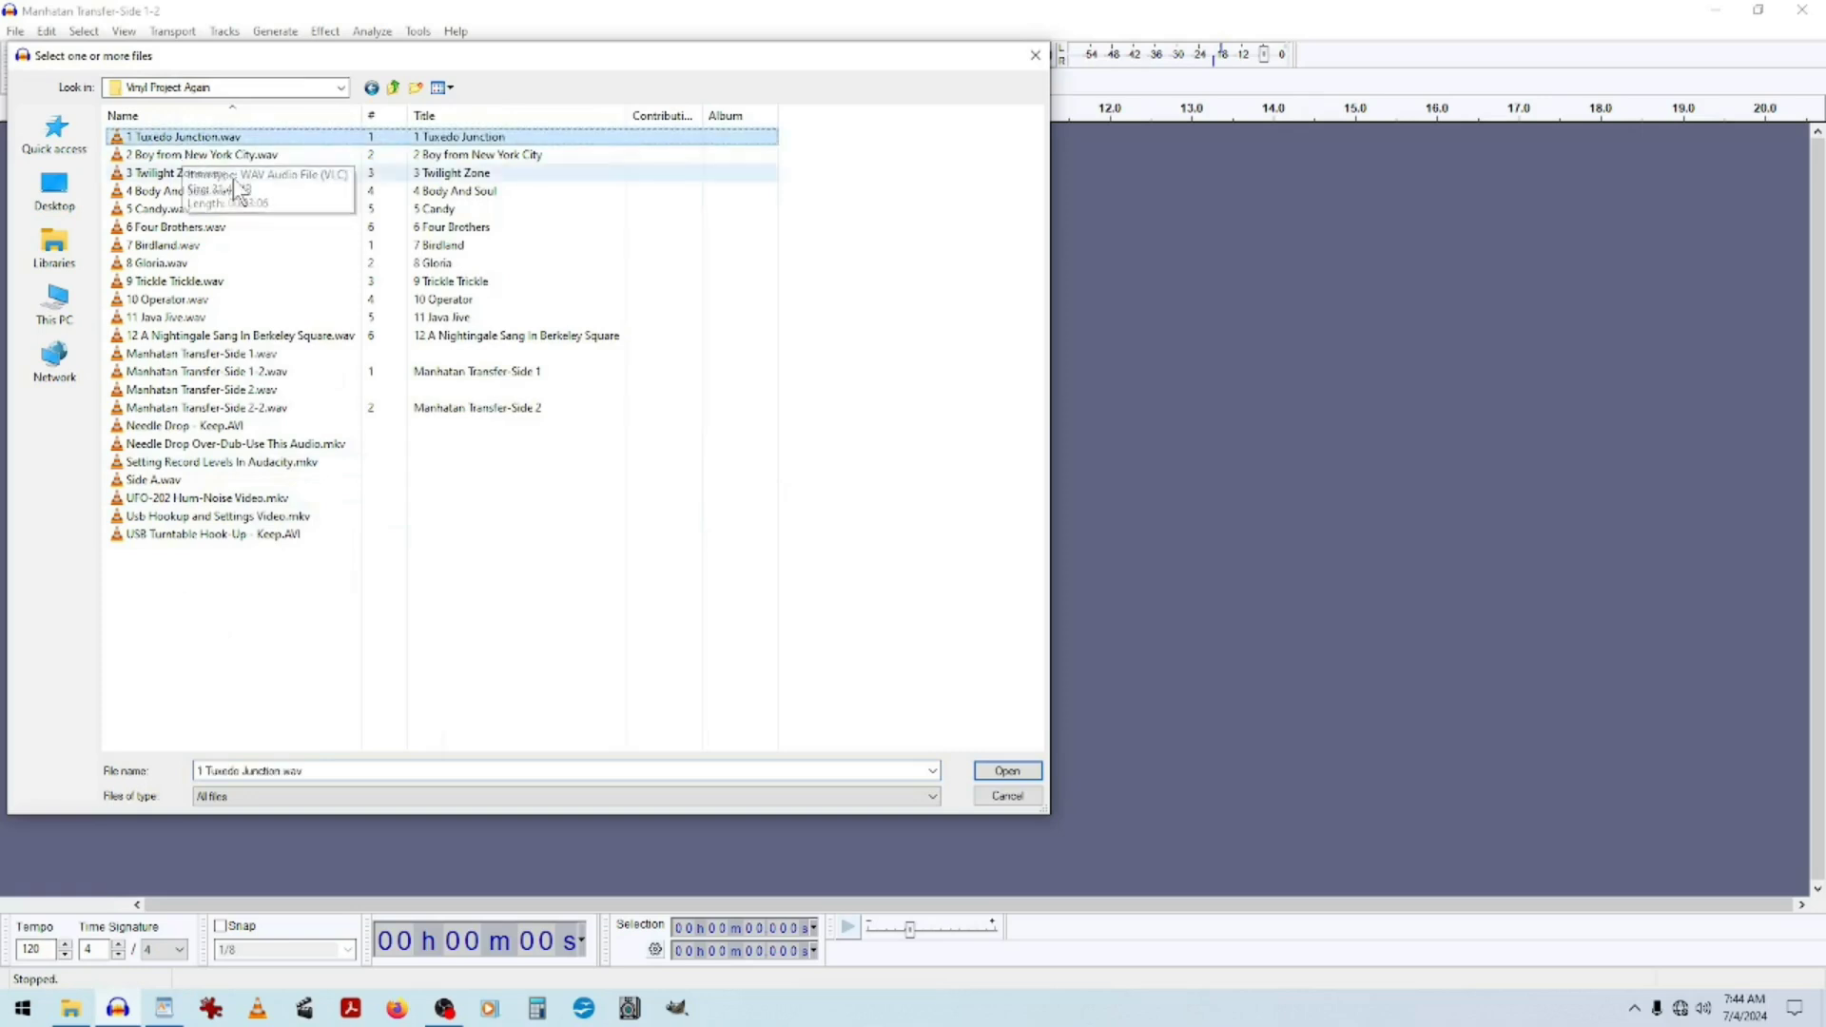
{"action": "left_click", "coordinate": [197, 338], "text": "shift"}
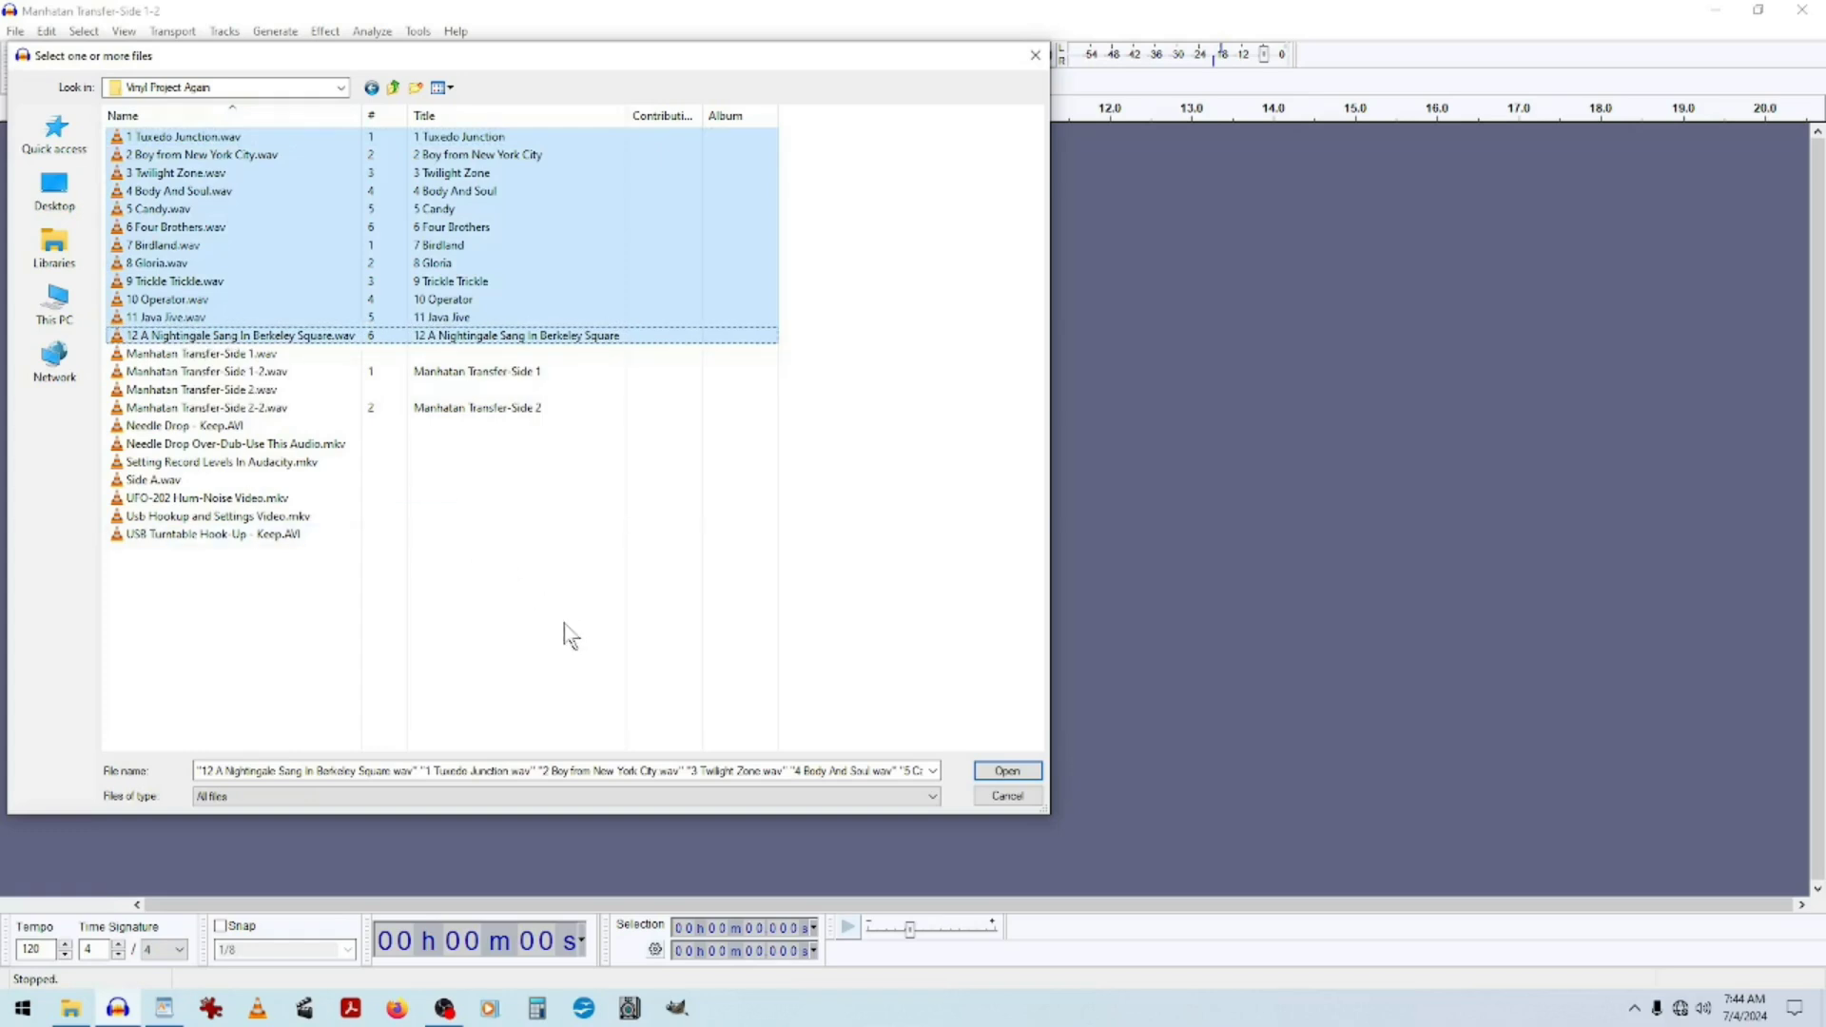
{"action": "left_click", "coordinate": [1011, 771]}
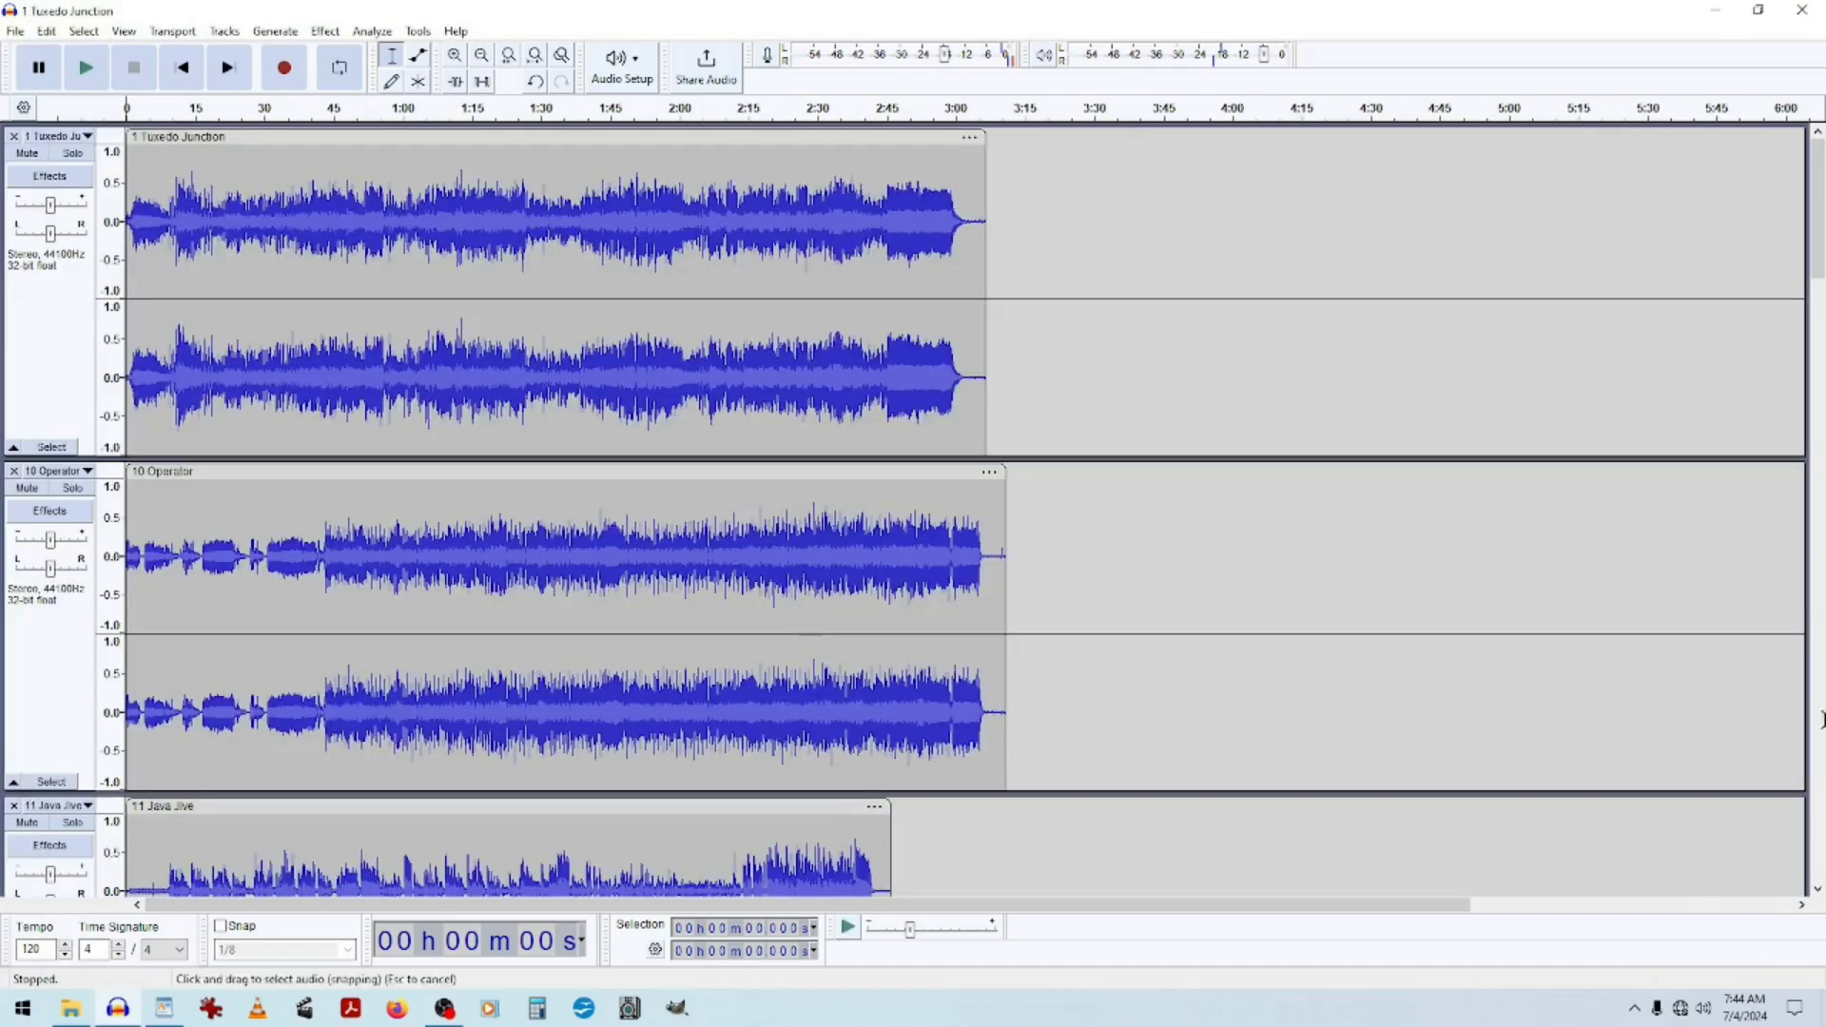
Open the audio export and confirm the Vinyl Project Again folder as the export location.
{"action": "mouse_move", "coordinate": [1816, 160]}
{"action": "left_mouse_down"}
{"action": "mouse_move", "coordinate": [1819, 797]}
{"action": "mouse_move", "coordinate": [1818, 181]}
{"action": "left_mouse_up"}
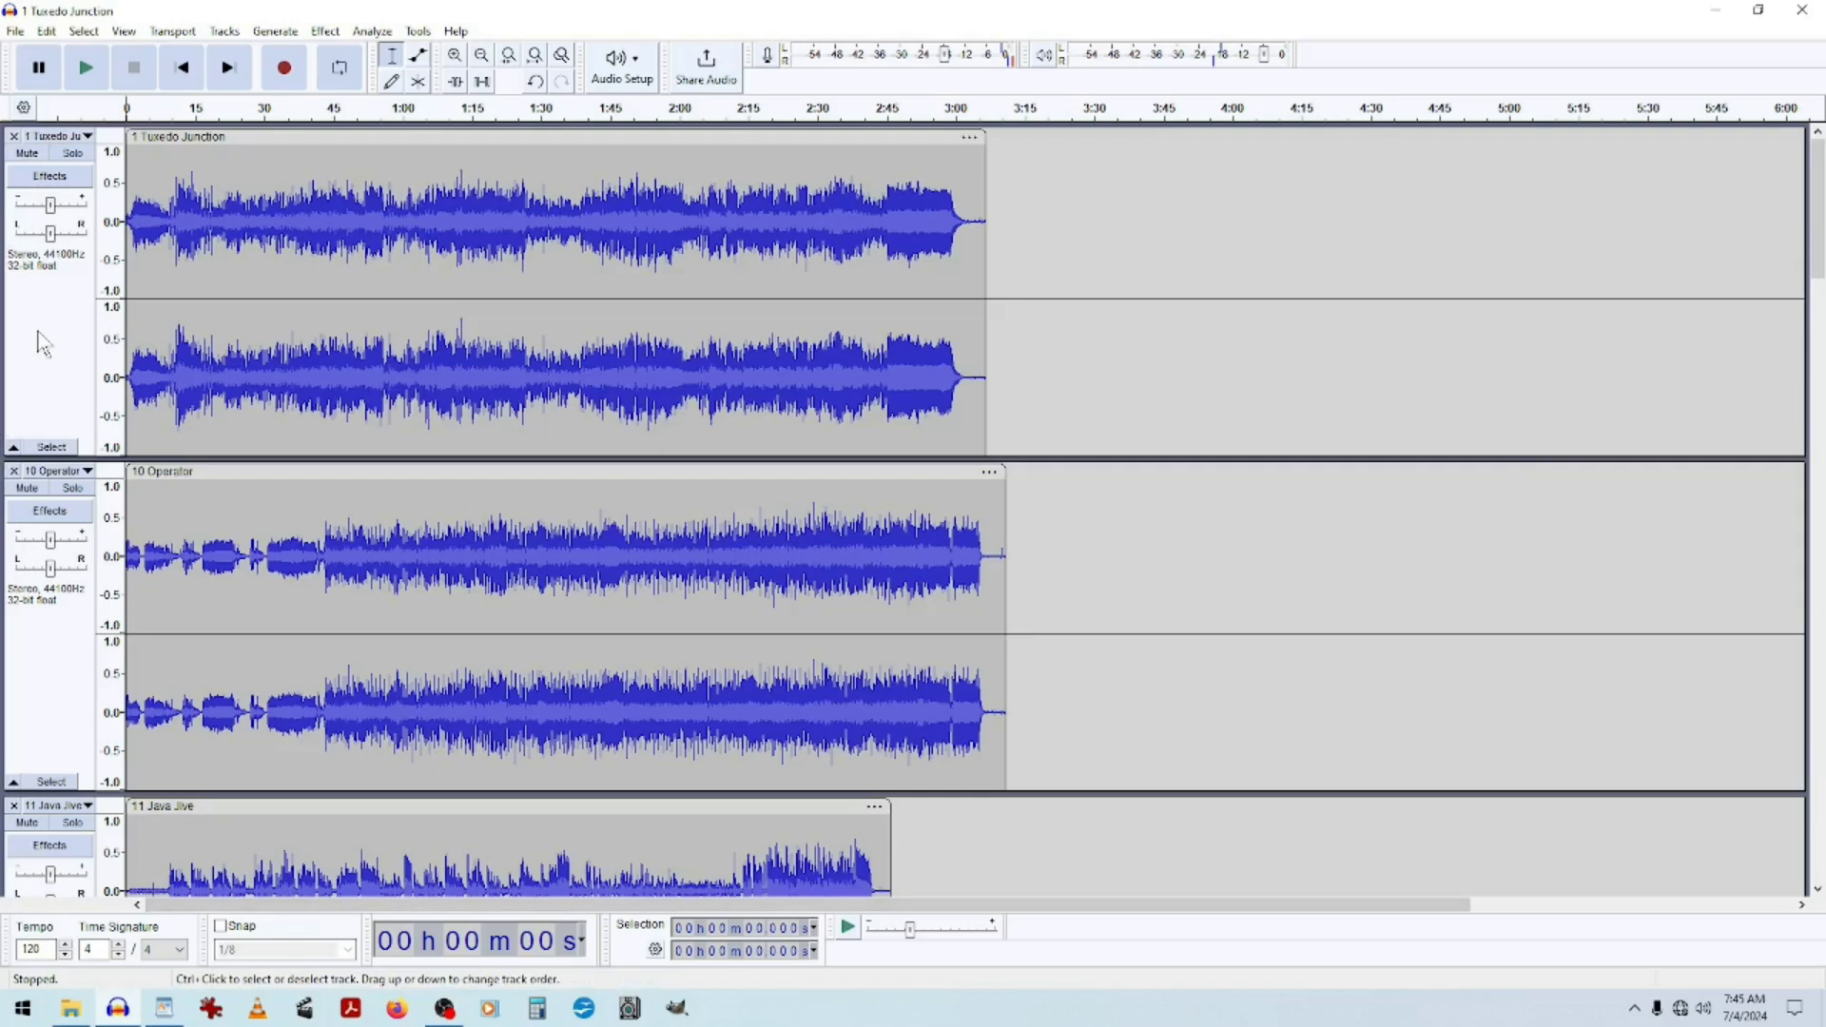
{"action": "left_click", "coordinate": [16, 34]}
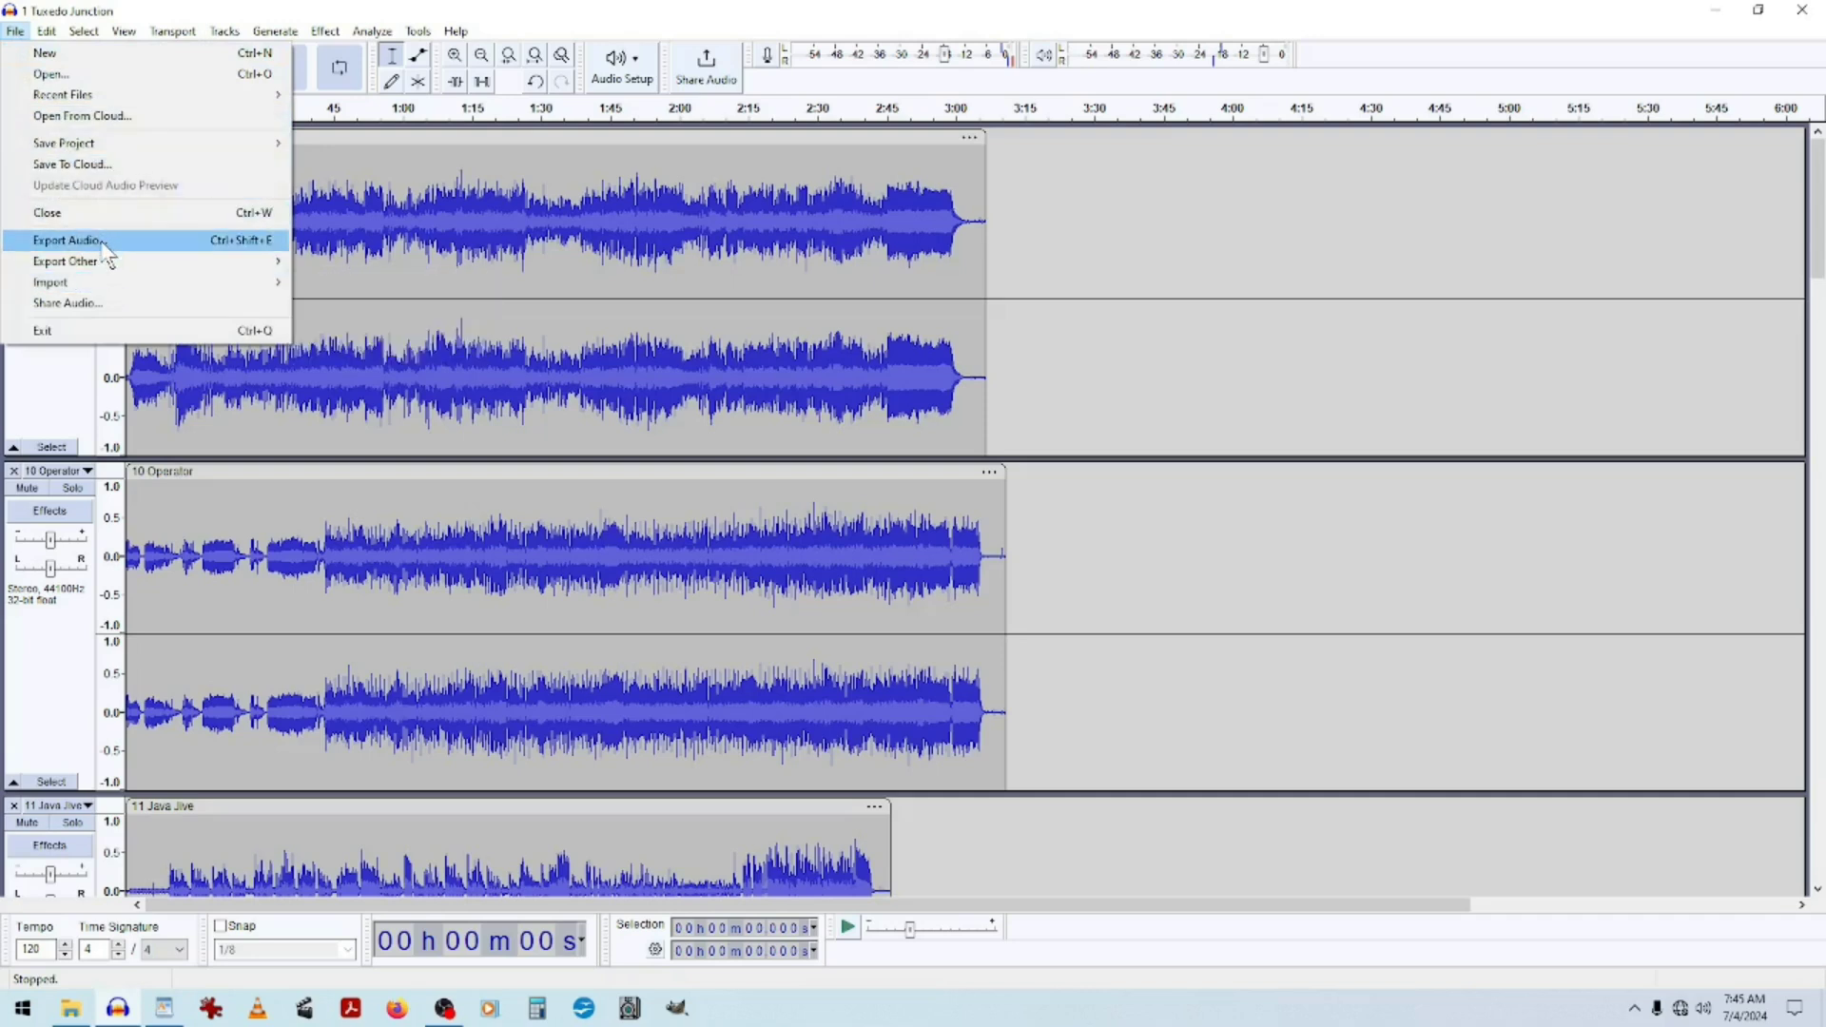
{"action": "left_click", "coordinate": [67, 240]}
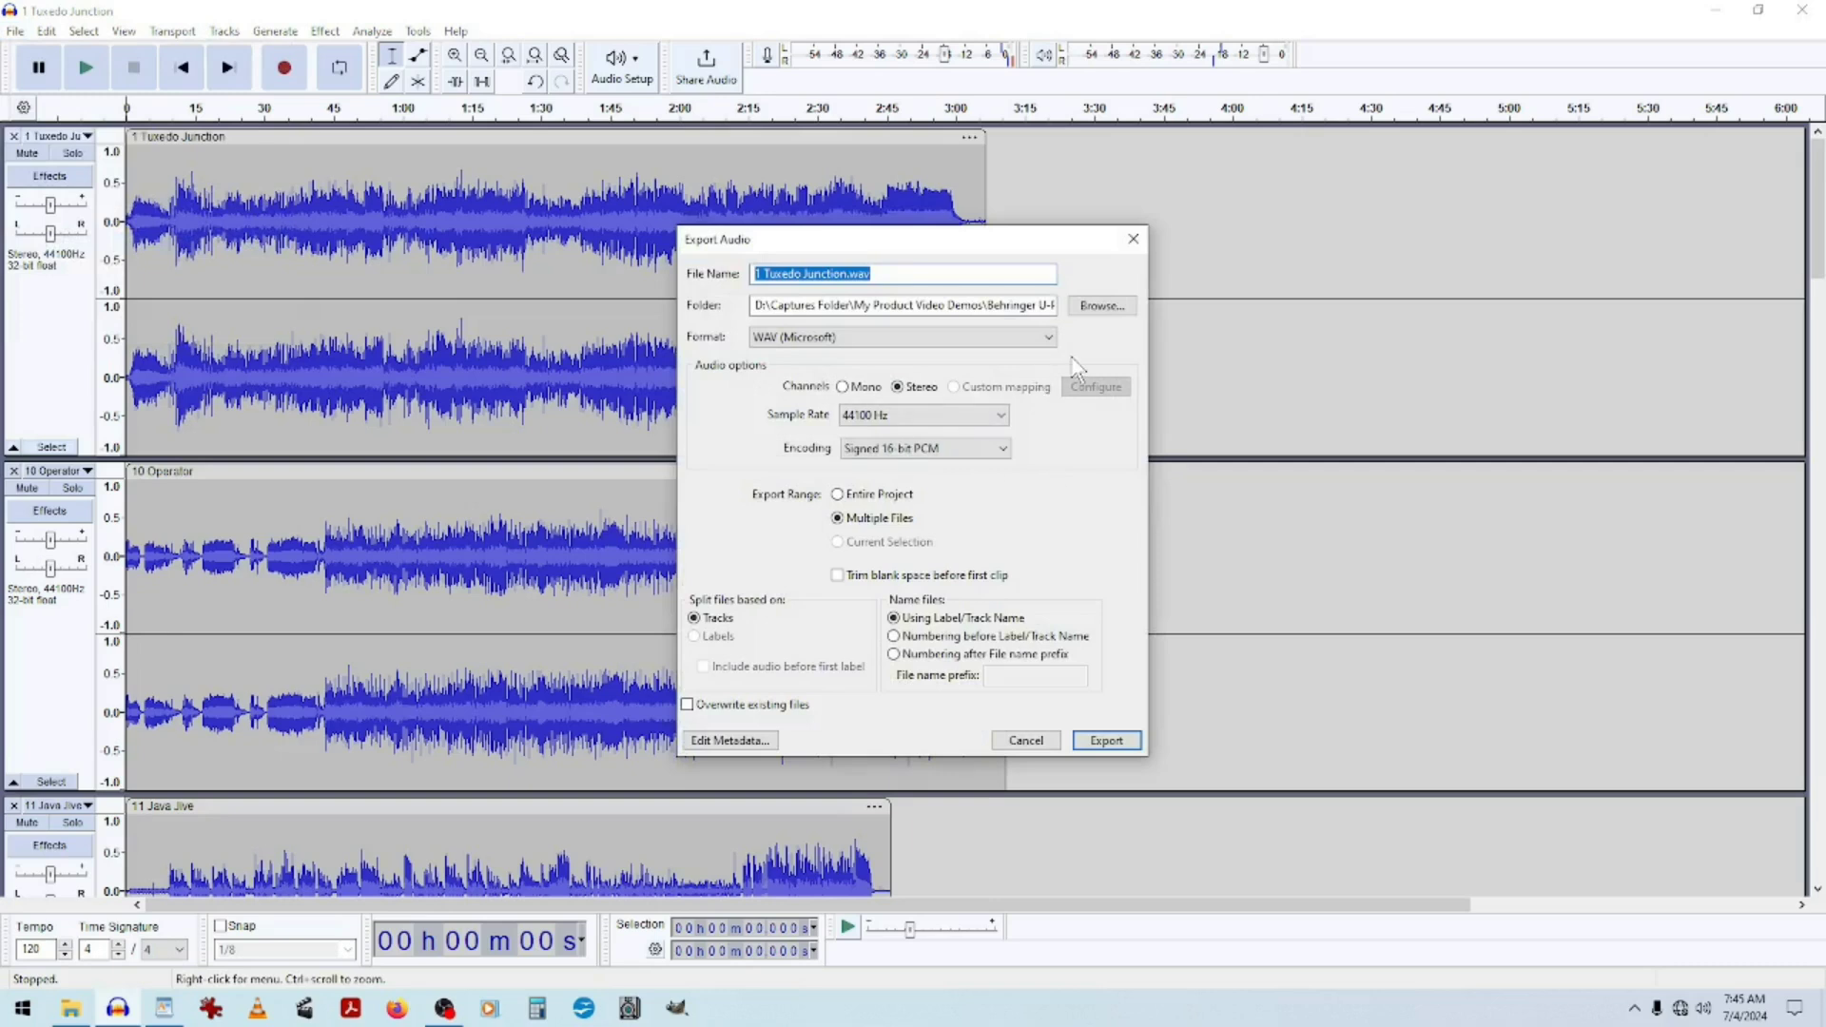
{"action": "left_click", "coordinate": [1091, 306]}
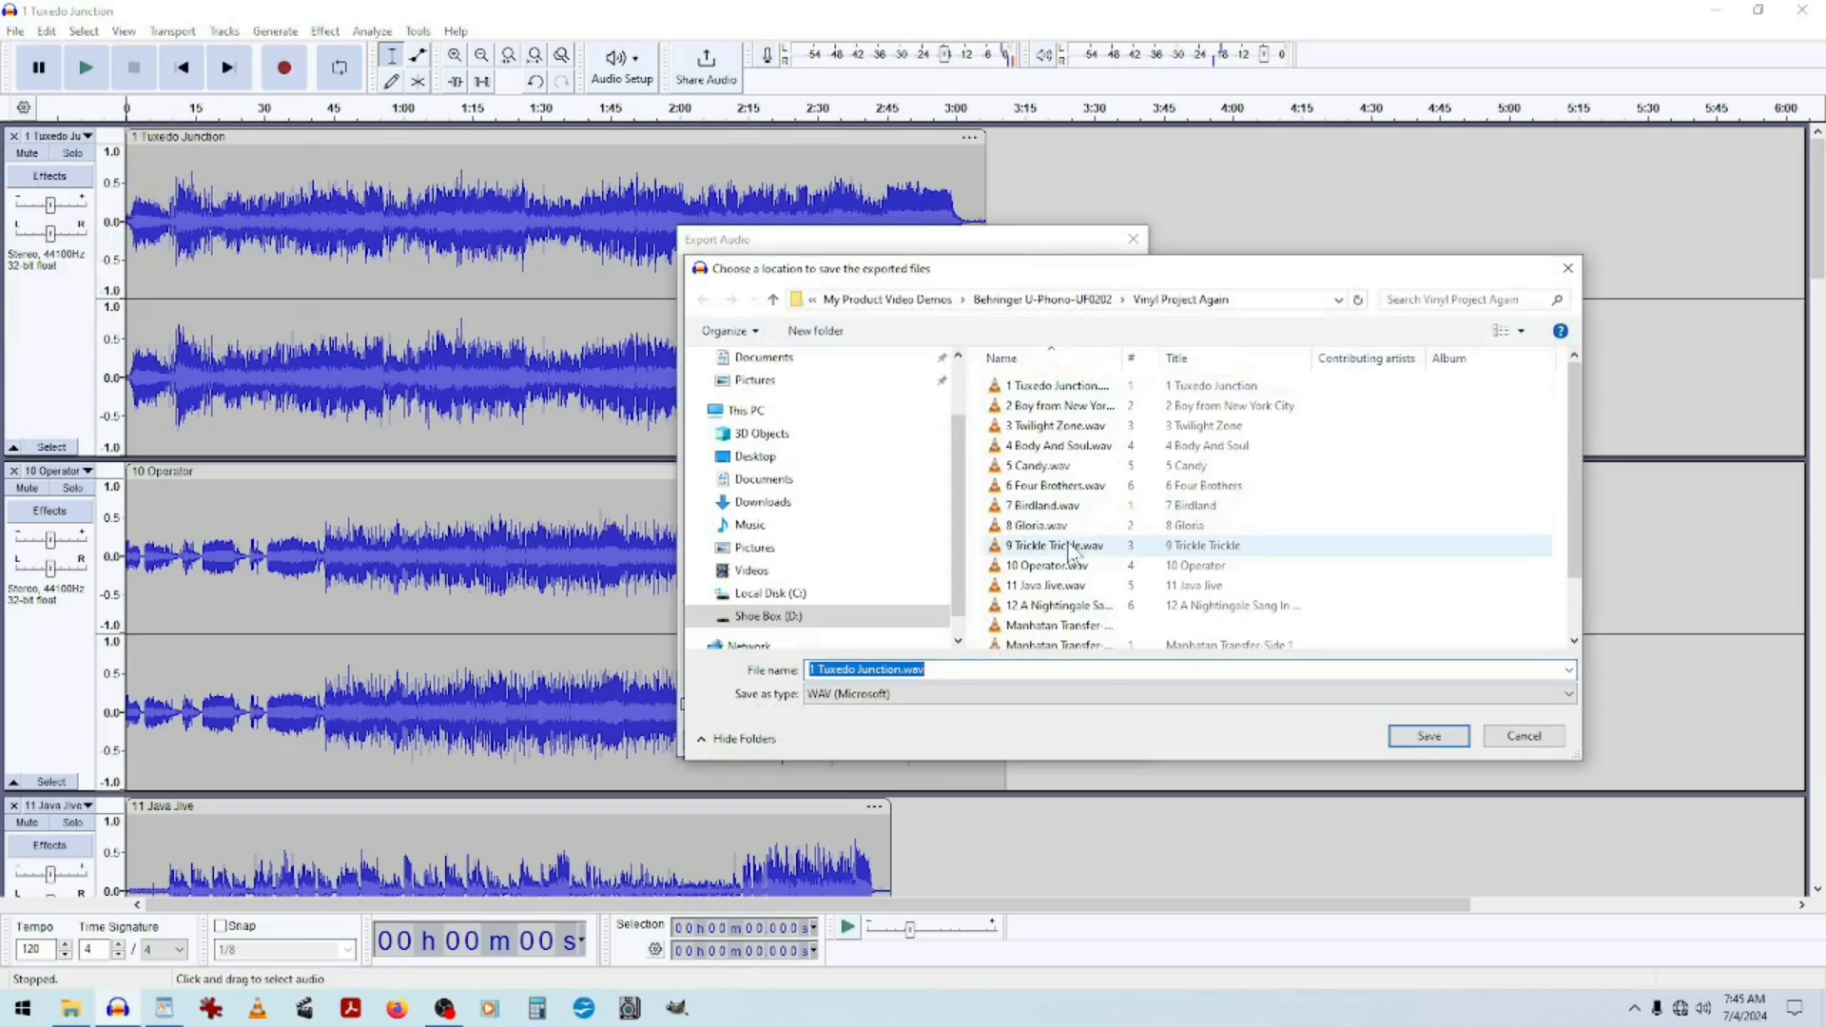
{"action": "left_click", "coordinate": [1429, 737]}
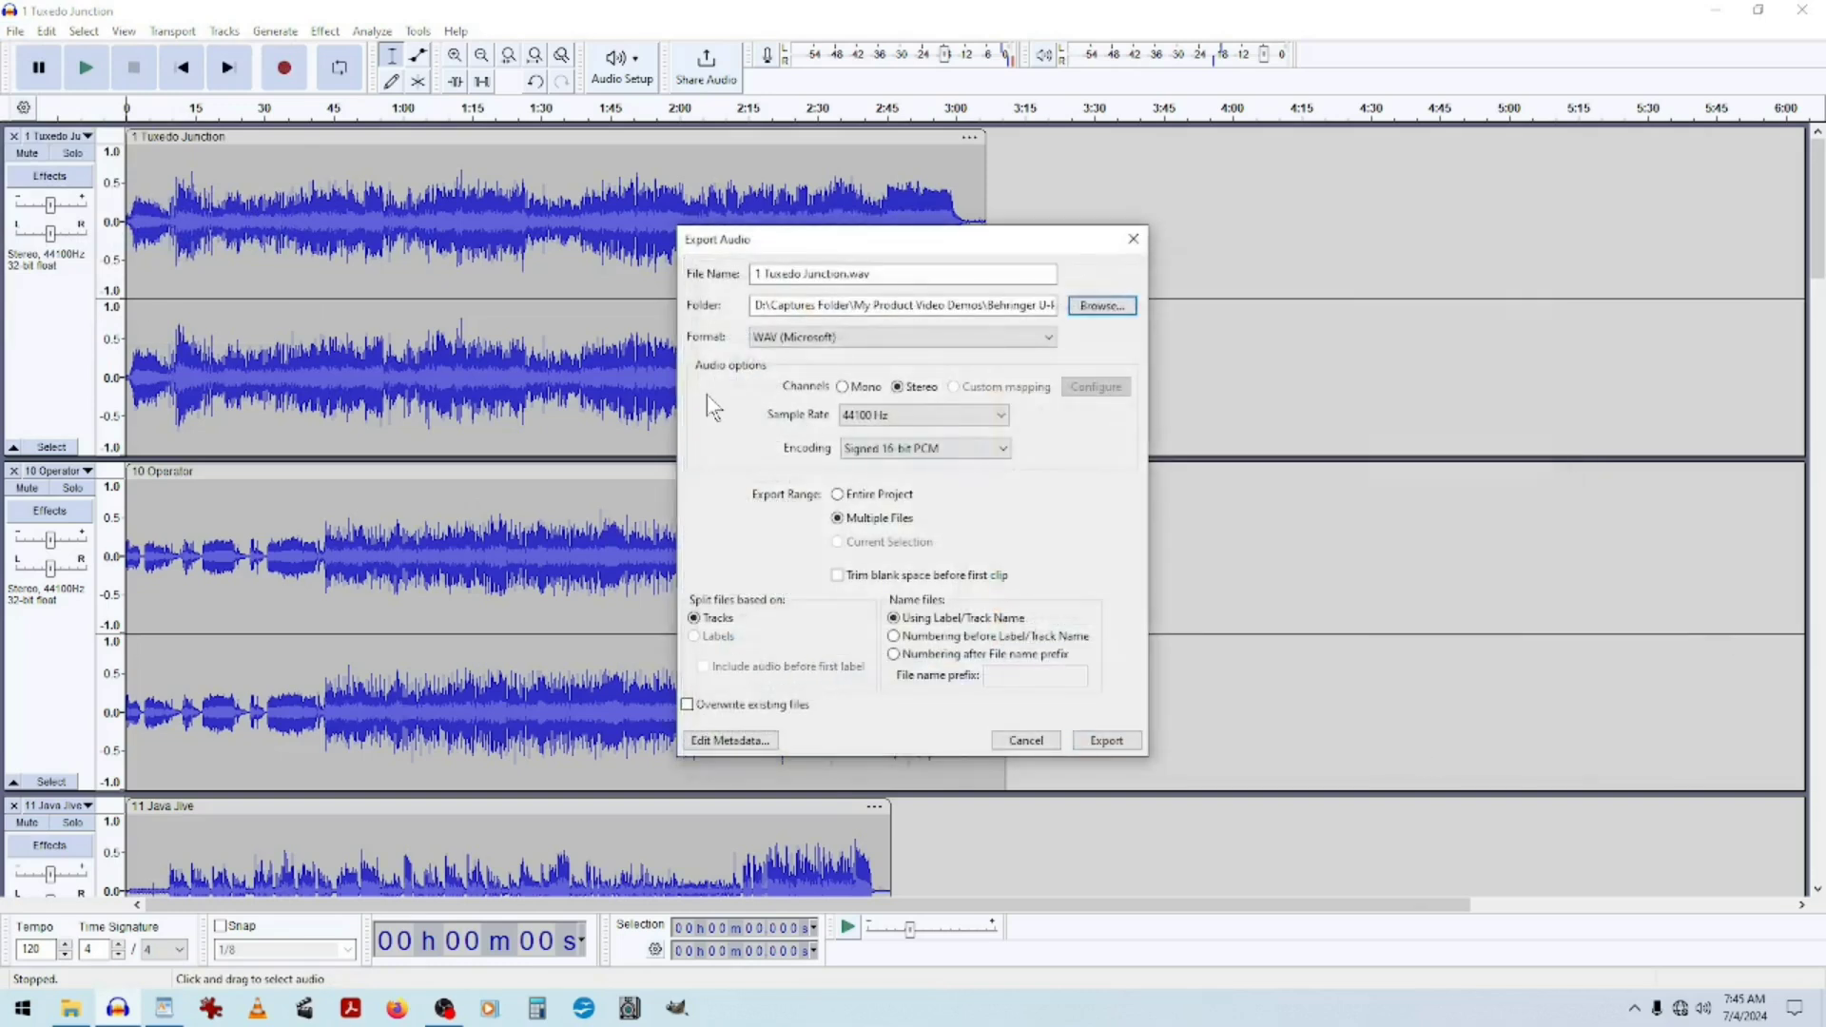
Set the export format to MP3 Files with Preset bit rate mode and Insane, 320 kbps quality.
{"action": "left_click", "coordinate": [1046, 335]}
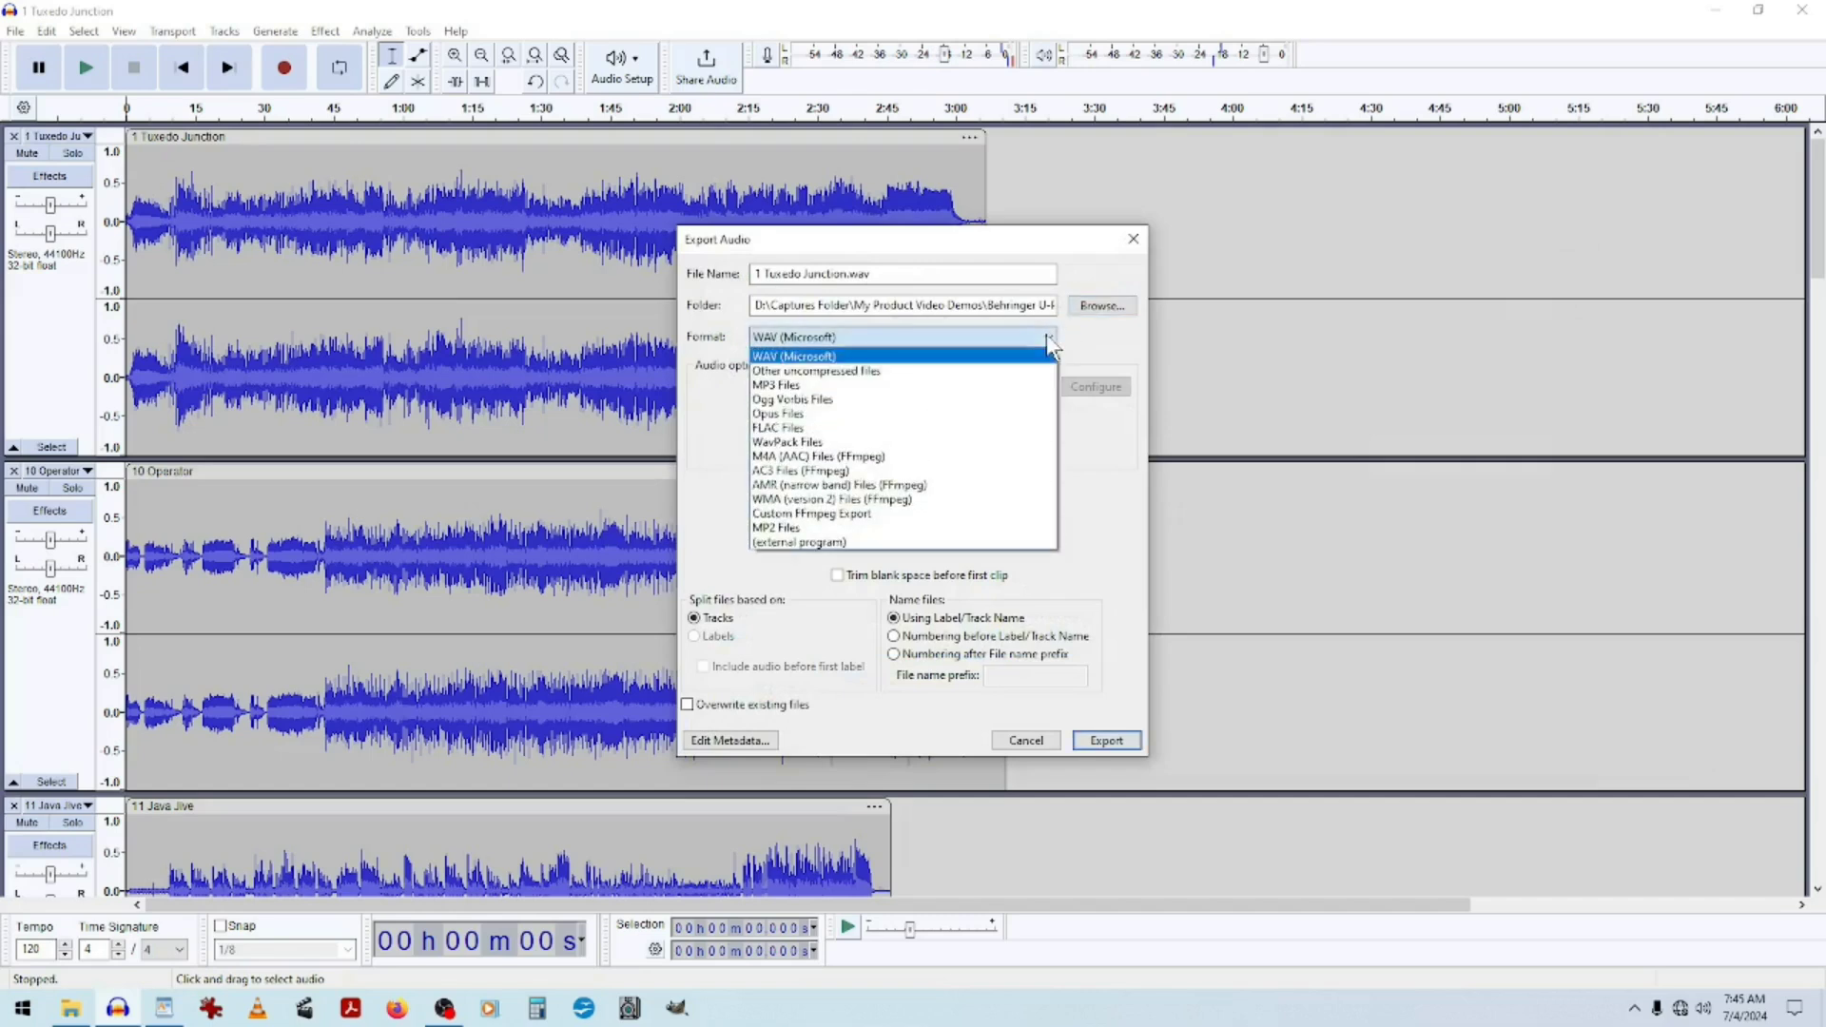
{"action": "left_click", "coordinate": [804, 390]}
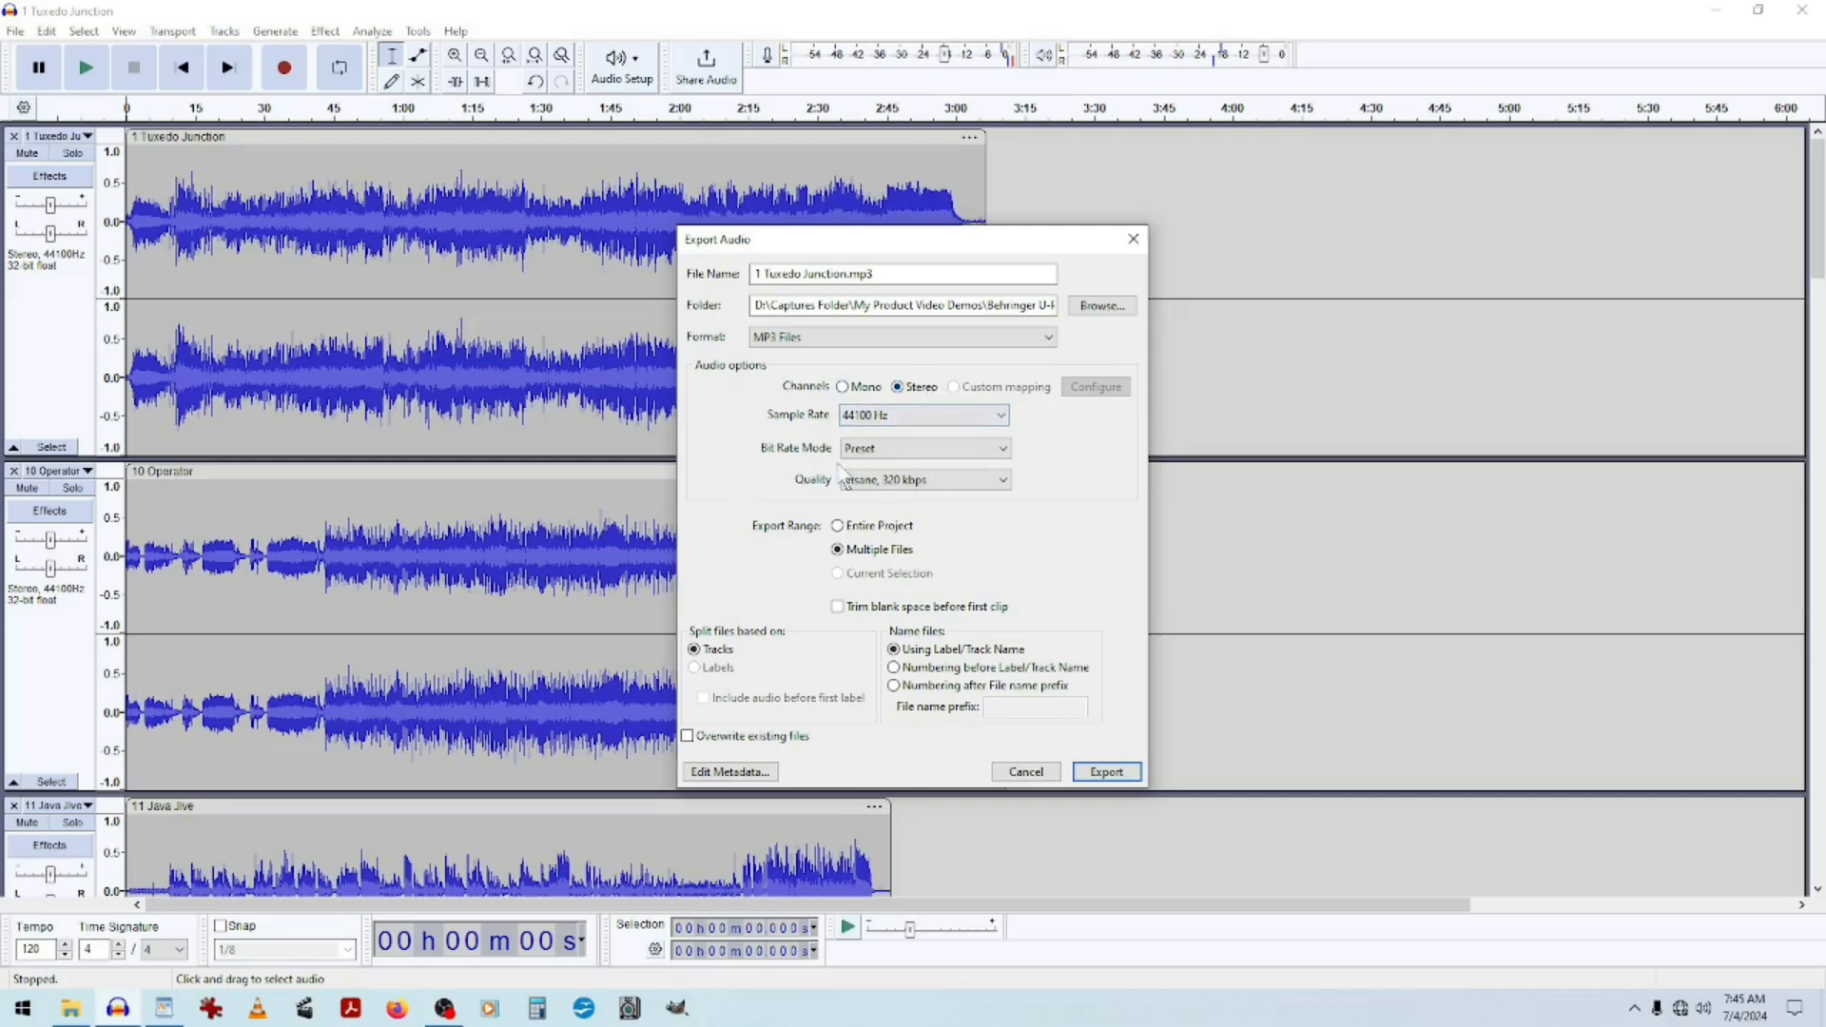
{"action": "left_click", "coordinate": [1003, 447]}
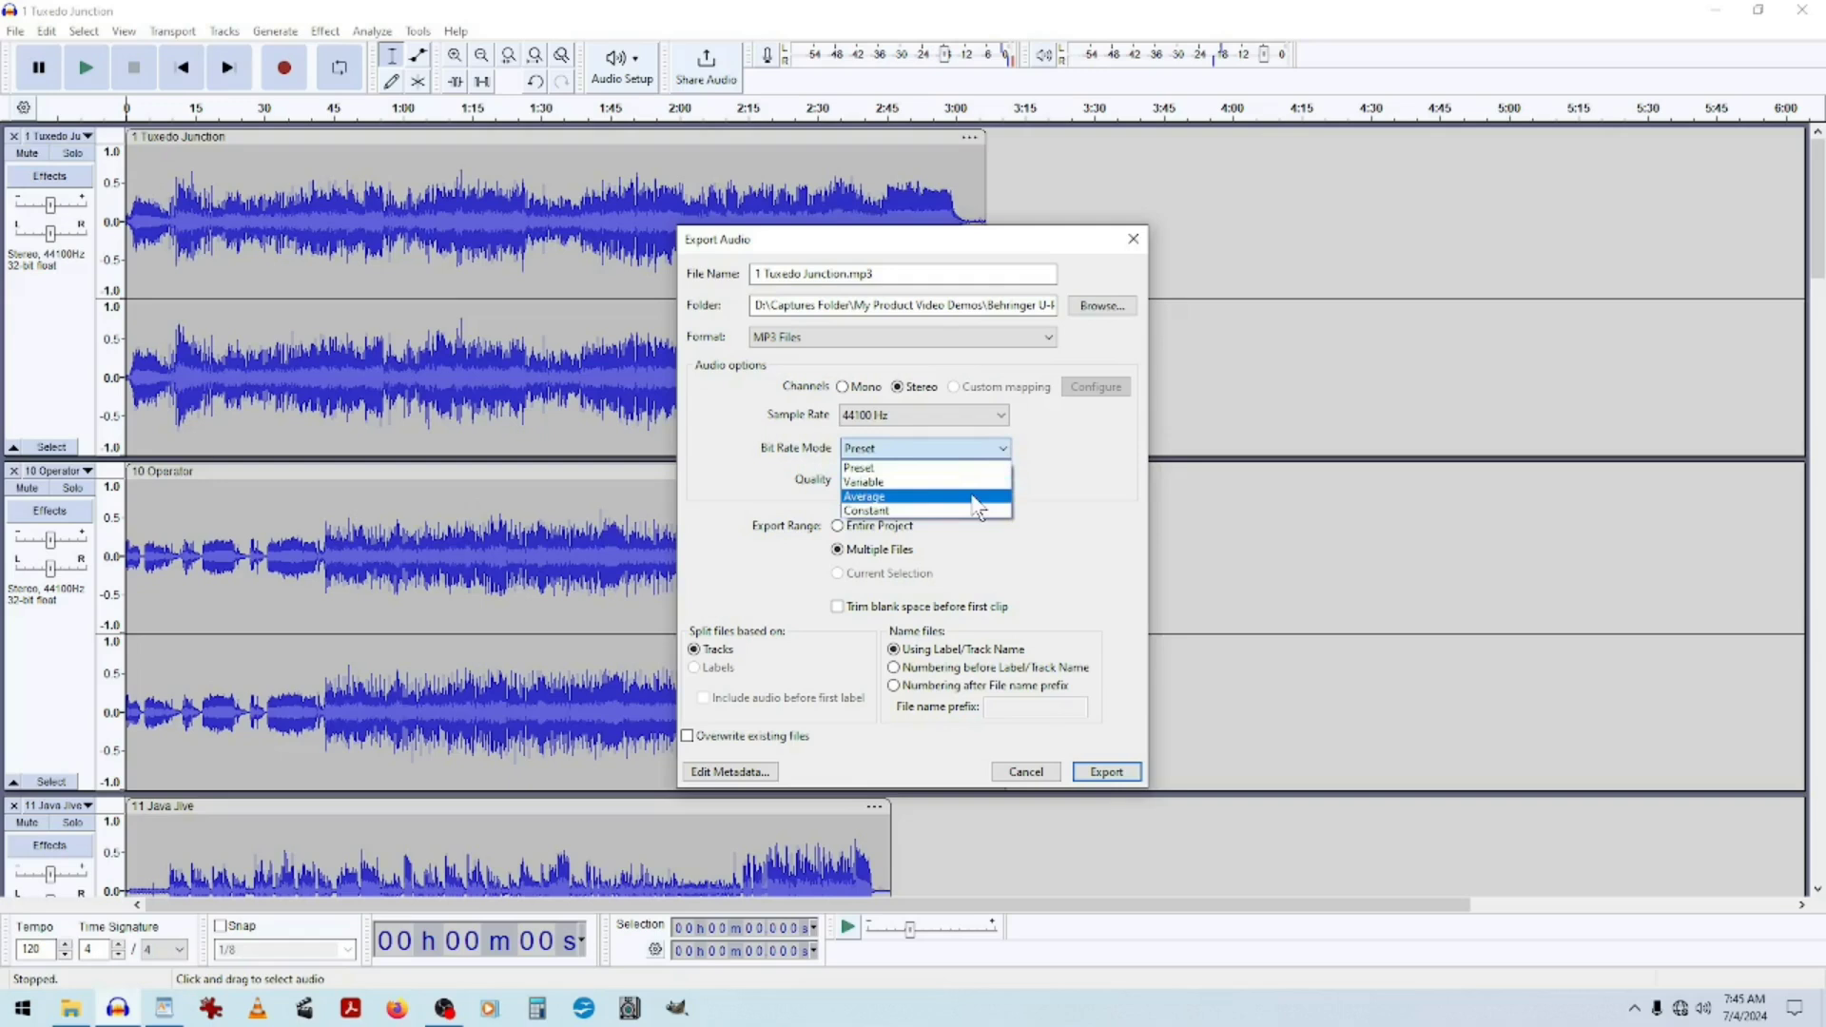
{"action": "left_click", "coordinate": [1081, 464]}
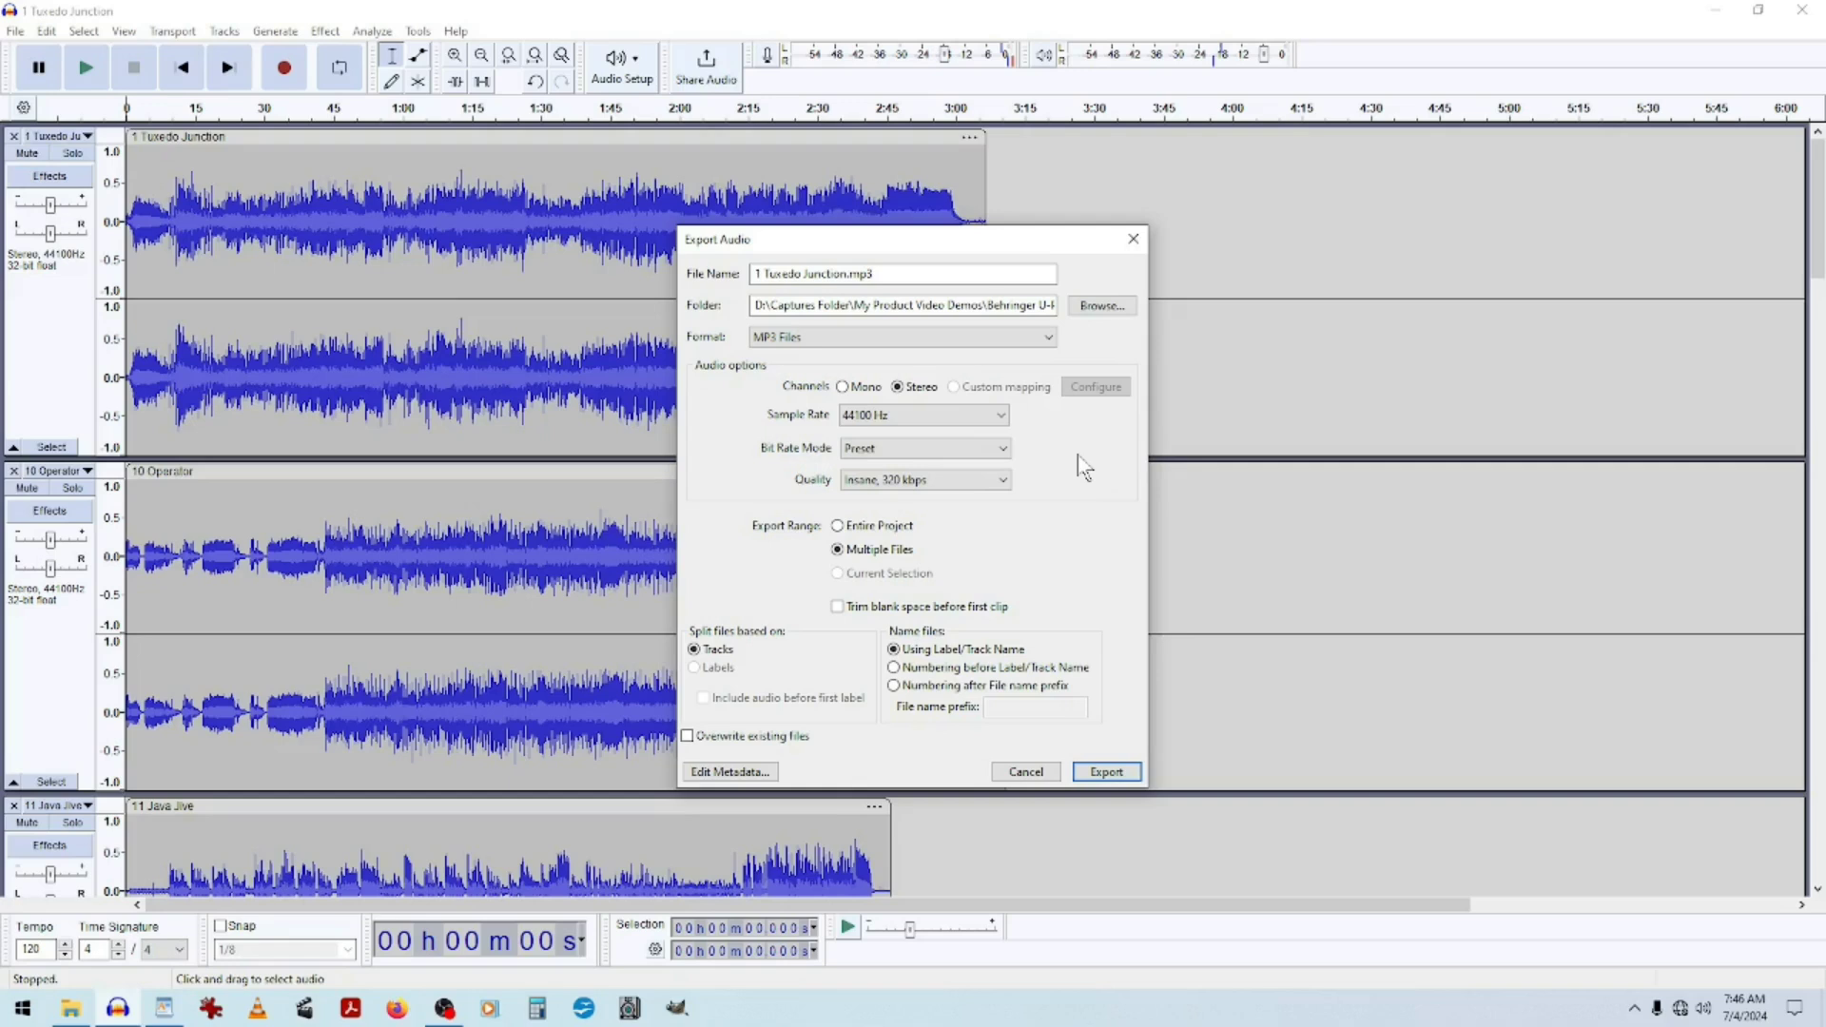
{"action": "left_click", "coordinate": [1003, 481]}
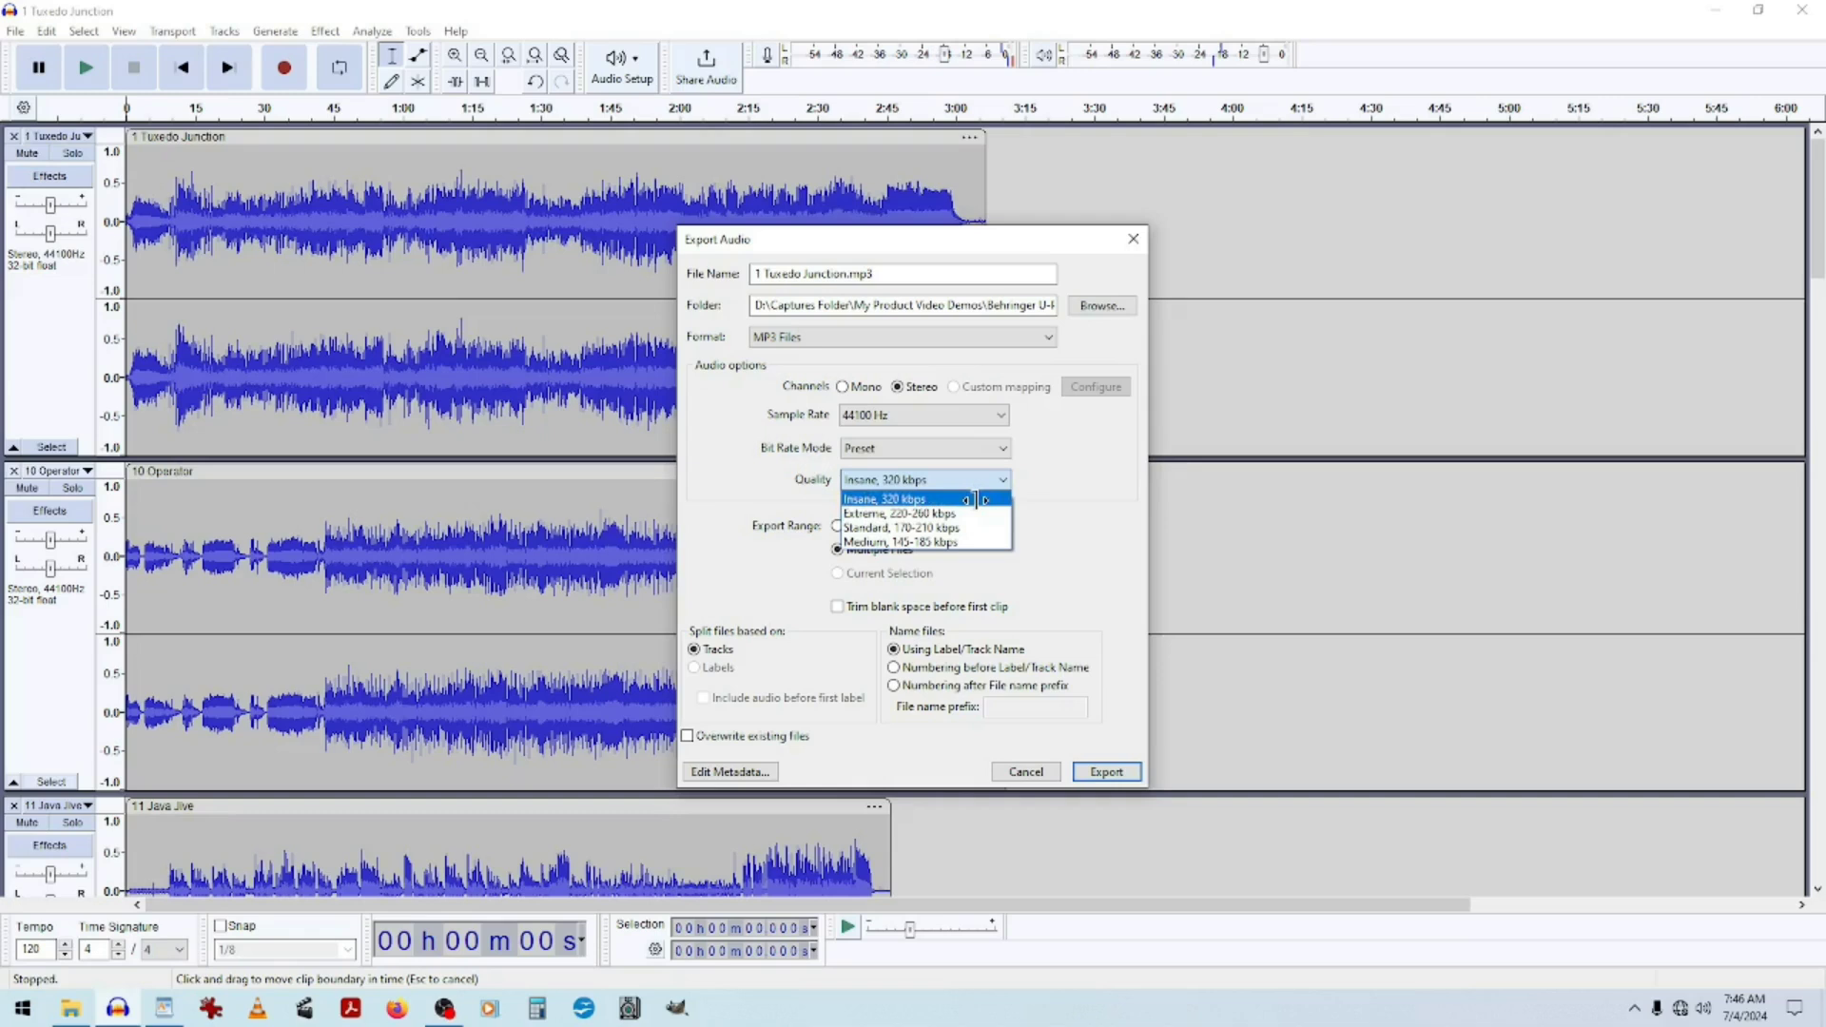
{"action": "left_click", "coordinate": [976, 501]}
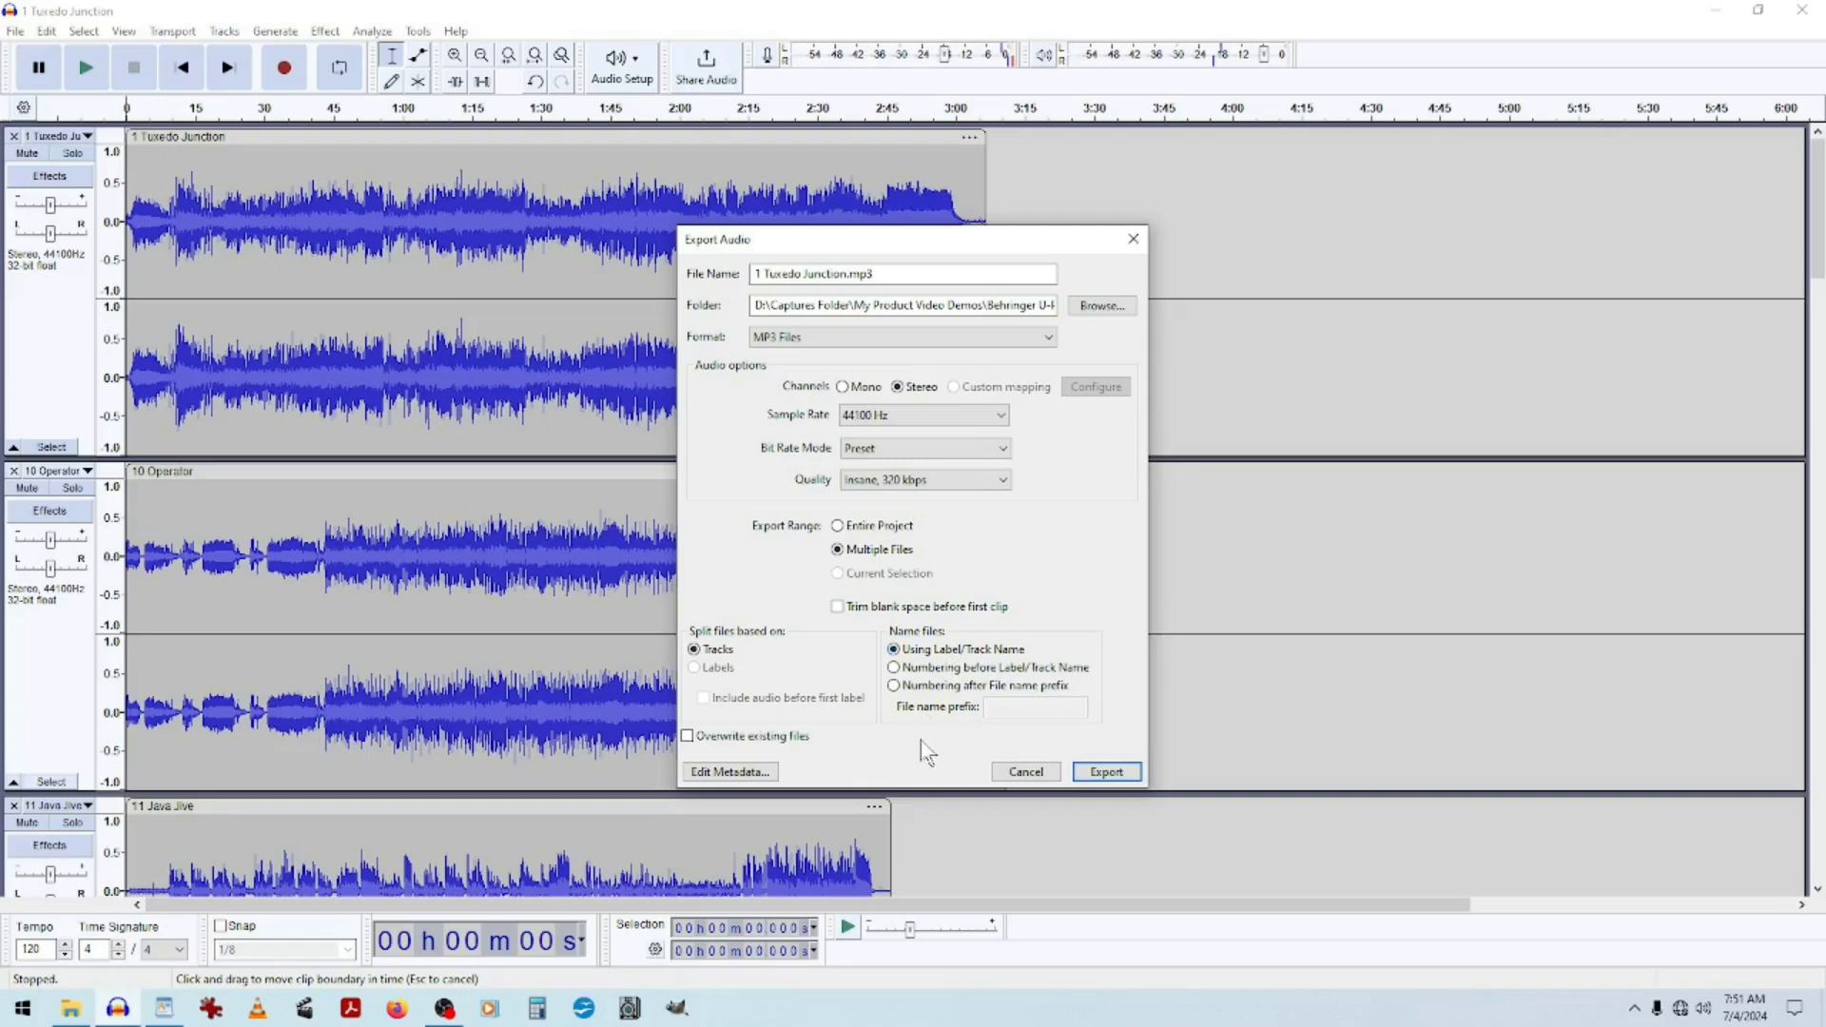
Export every track as a separate MP3 file named after its track, and dismiss the export summary.
{"action": "left_click", "coordinate": [1107, 772]}
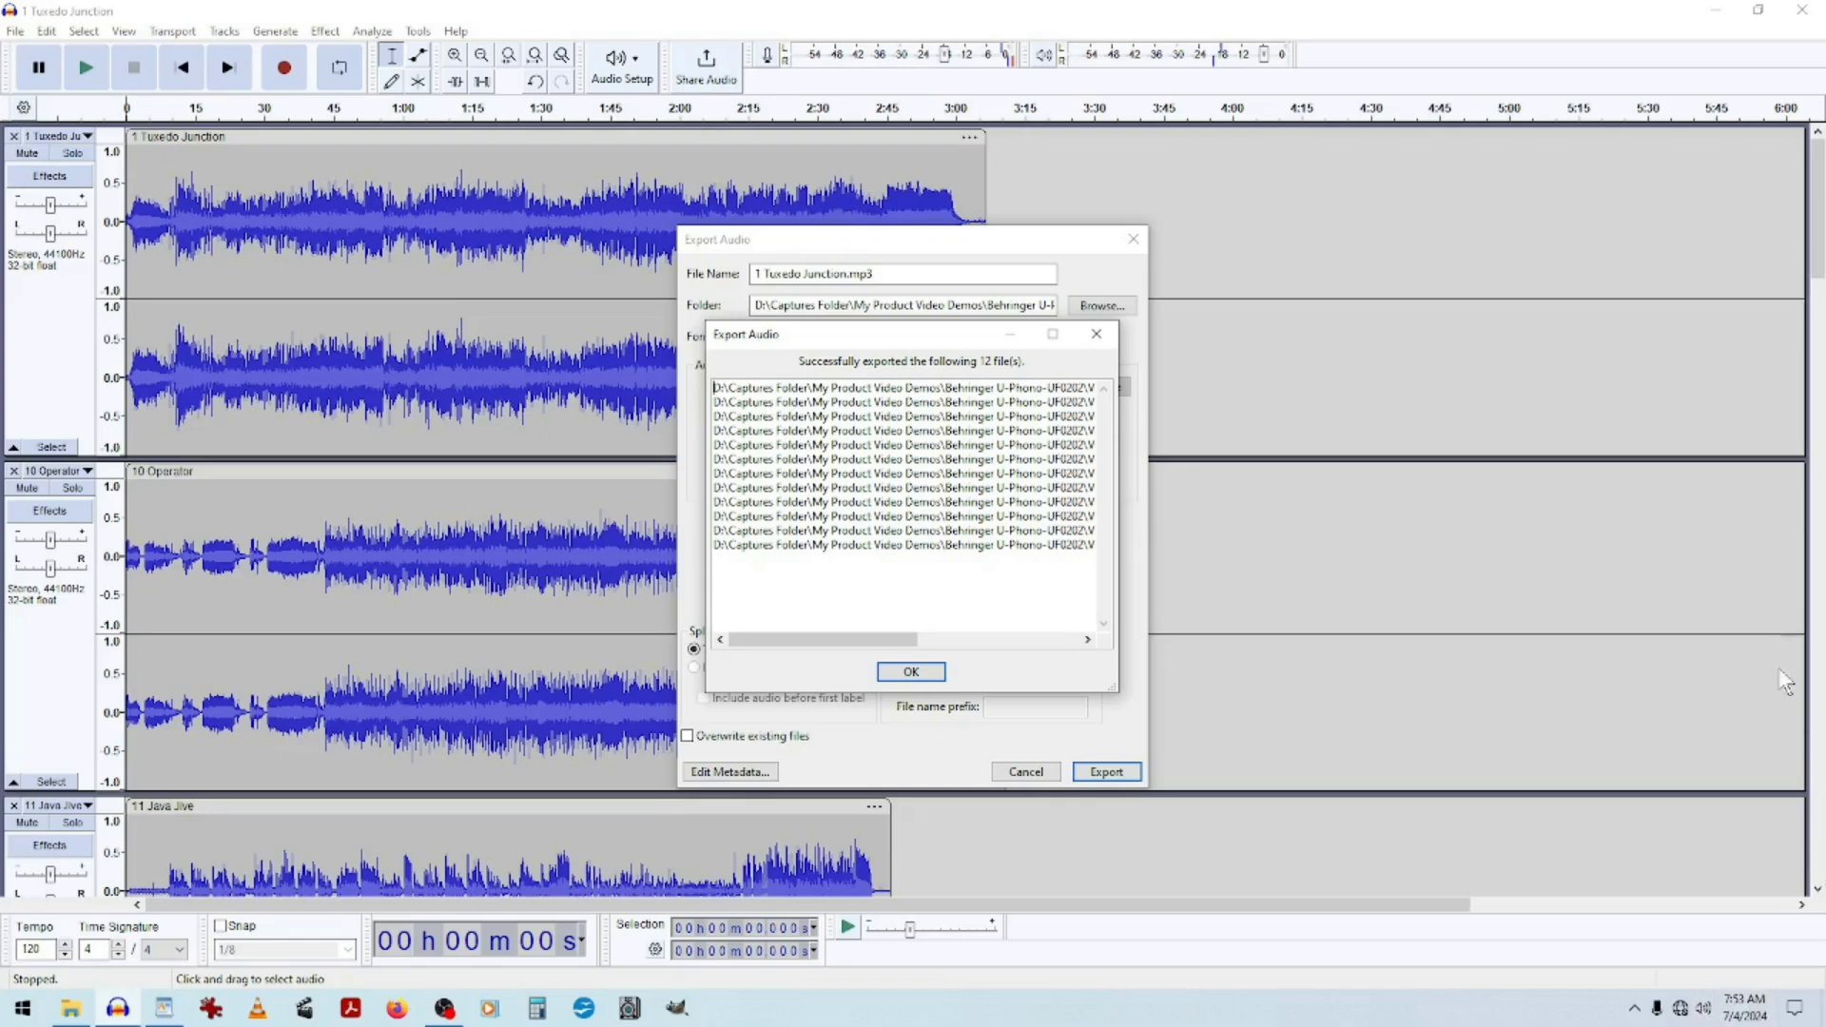
{"action": "left_click_drag", "start_coordinate": [870, 647], "coordinate": [827, 650]}
{"action": "left_click", "coordinate": [910, 672]}
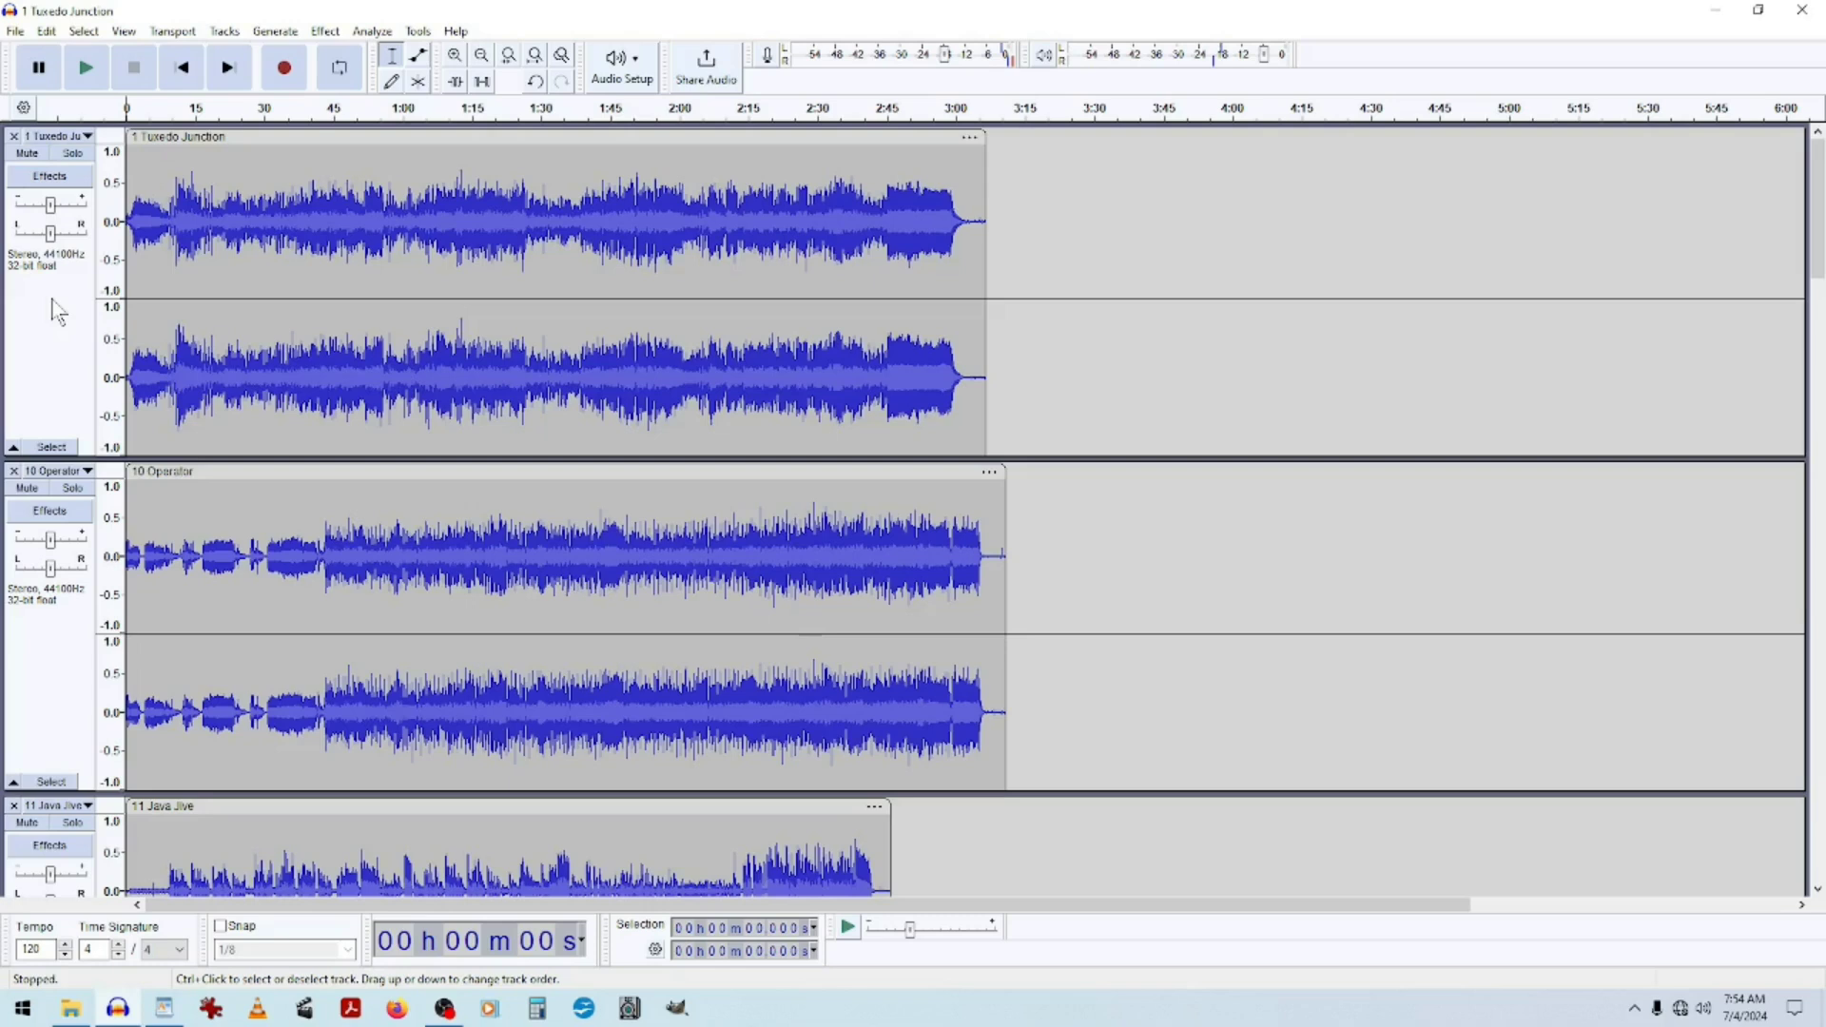
Save the project as Test Save, accepting the project-file notice, and close the program.
{"action": "left_click", "coordinate": [16, 31]}
{"action": "mouse_move", "coordinate": [105, 145]}
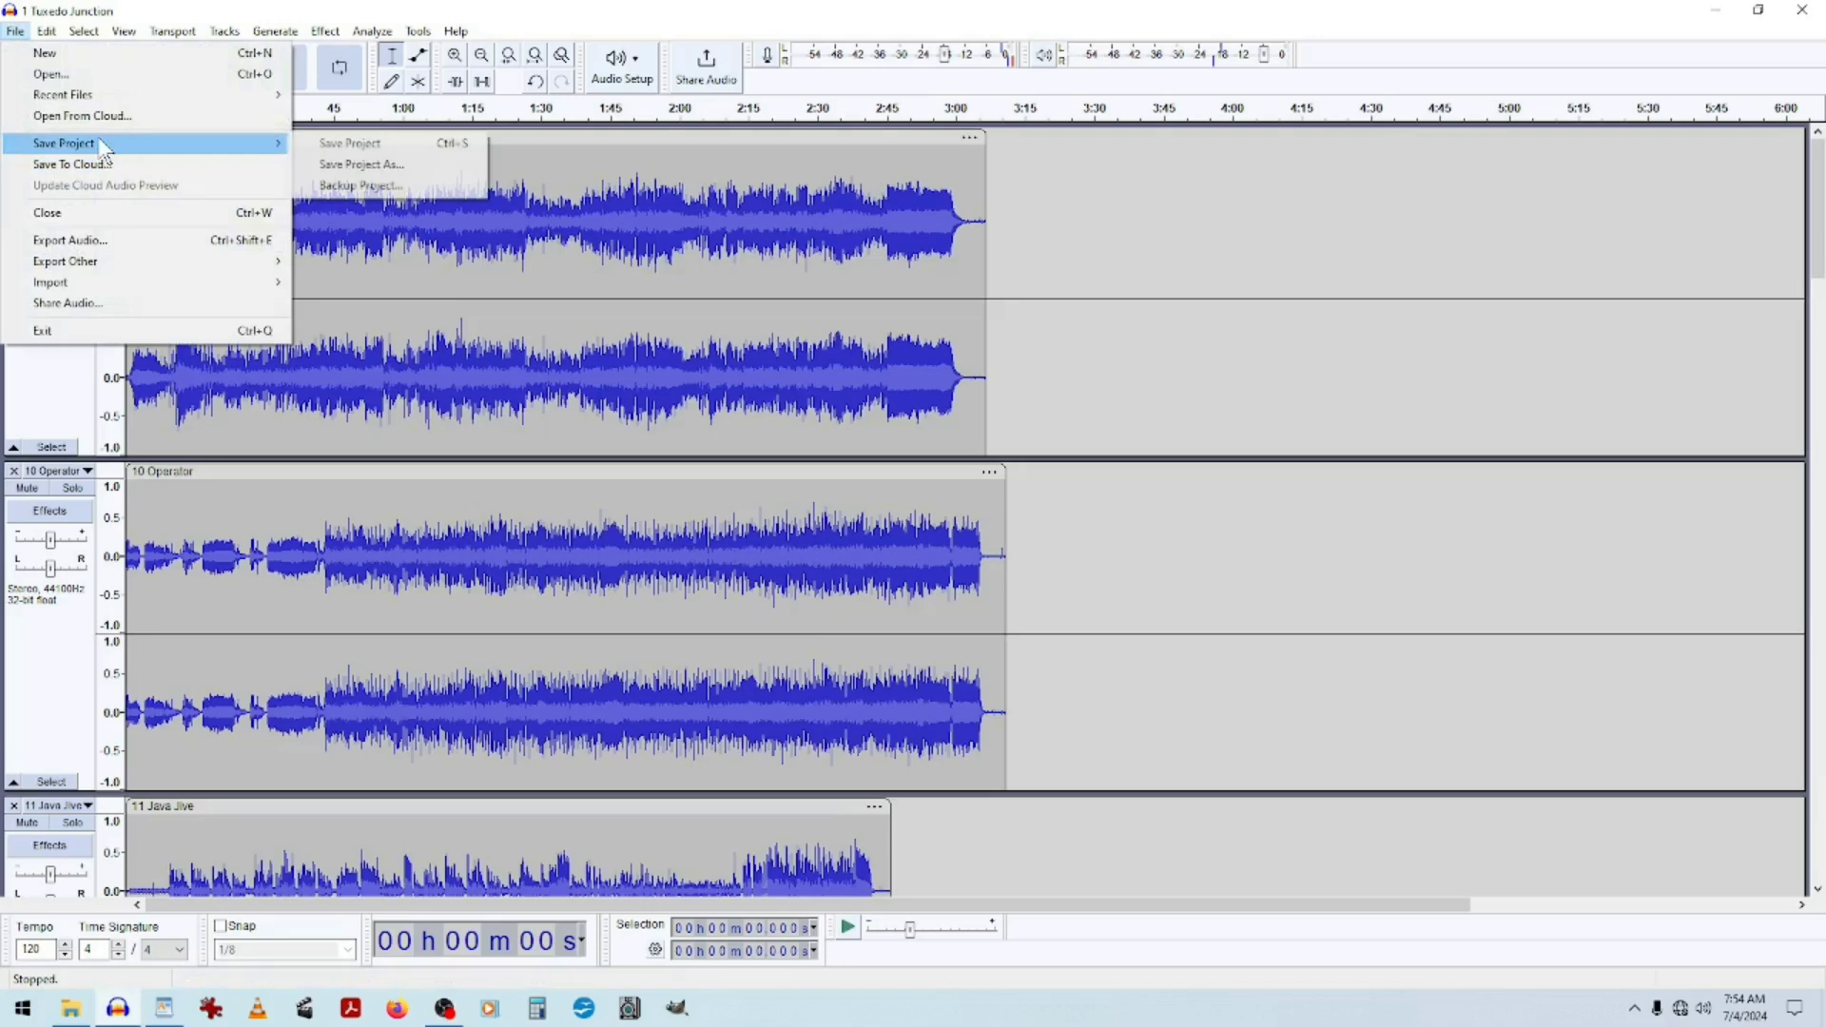
{"action": "left_click", "coordinate": [366, 145]}
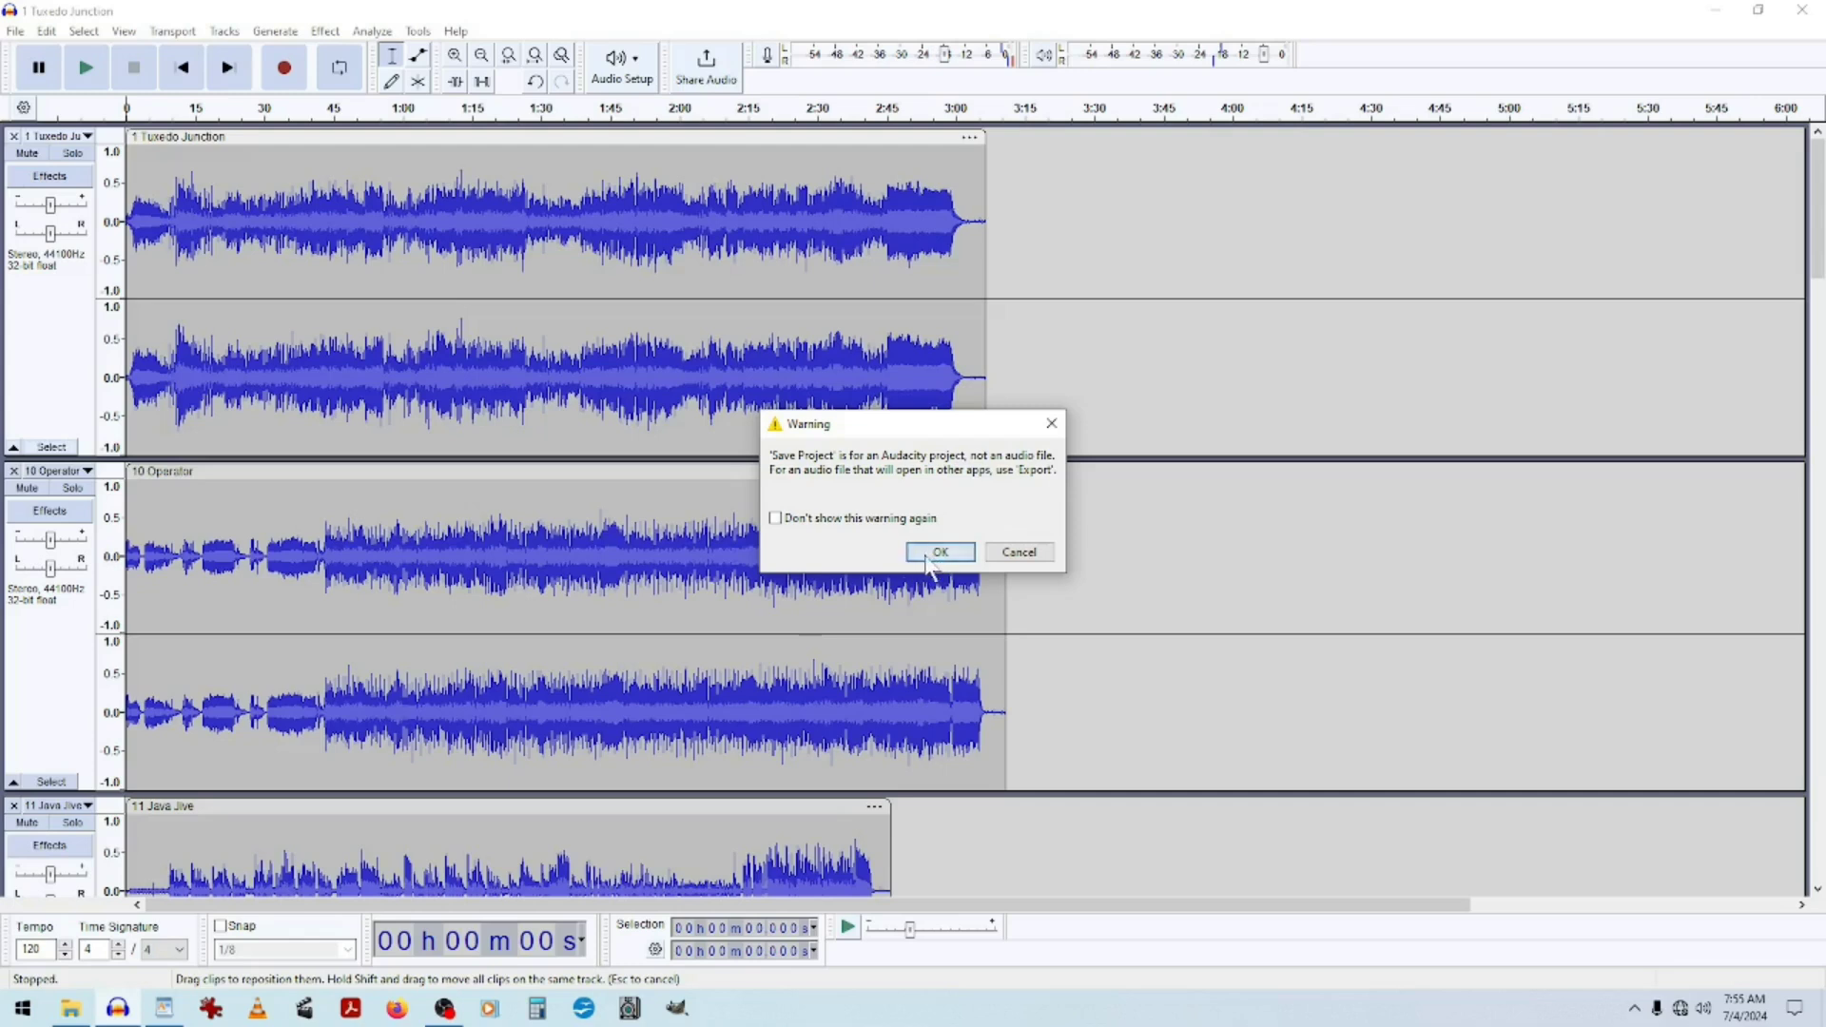
{"action": "left_click", "coordinate": [935, 554]}
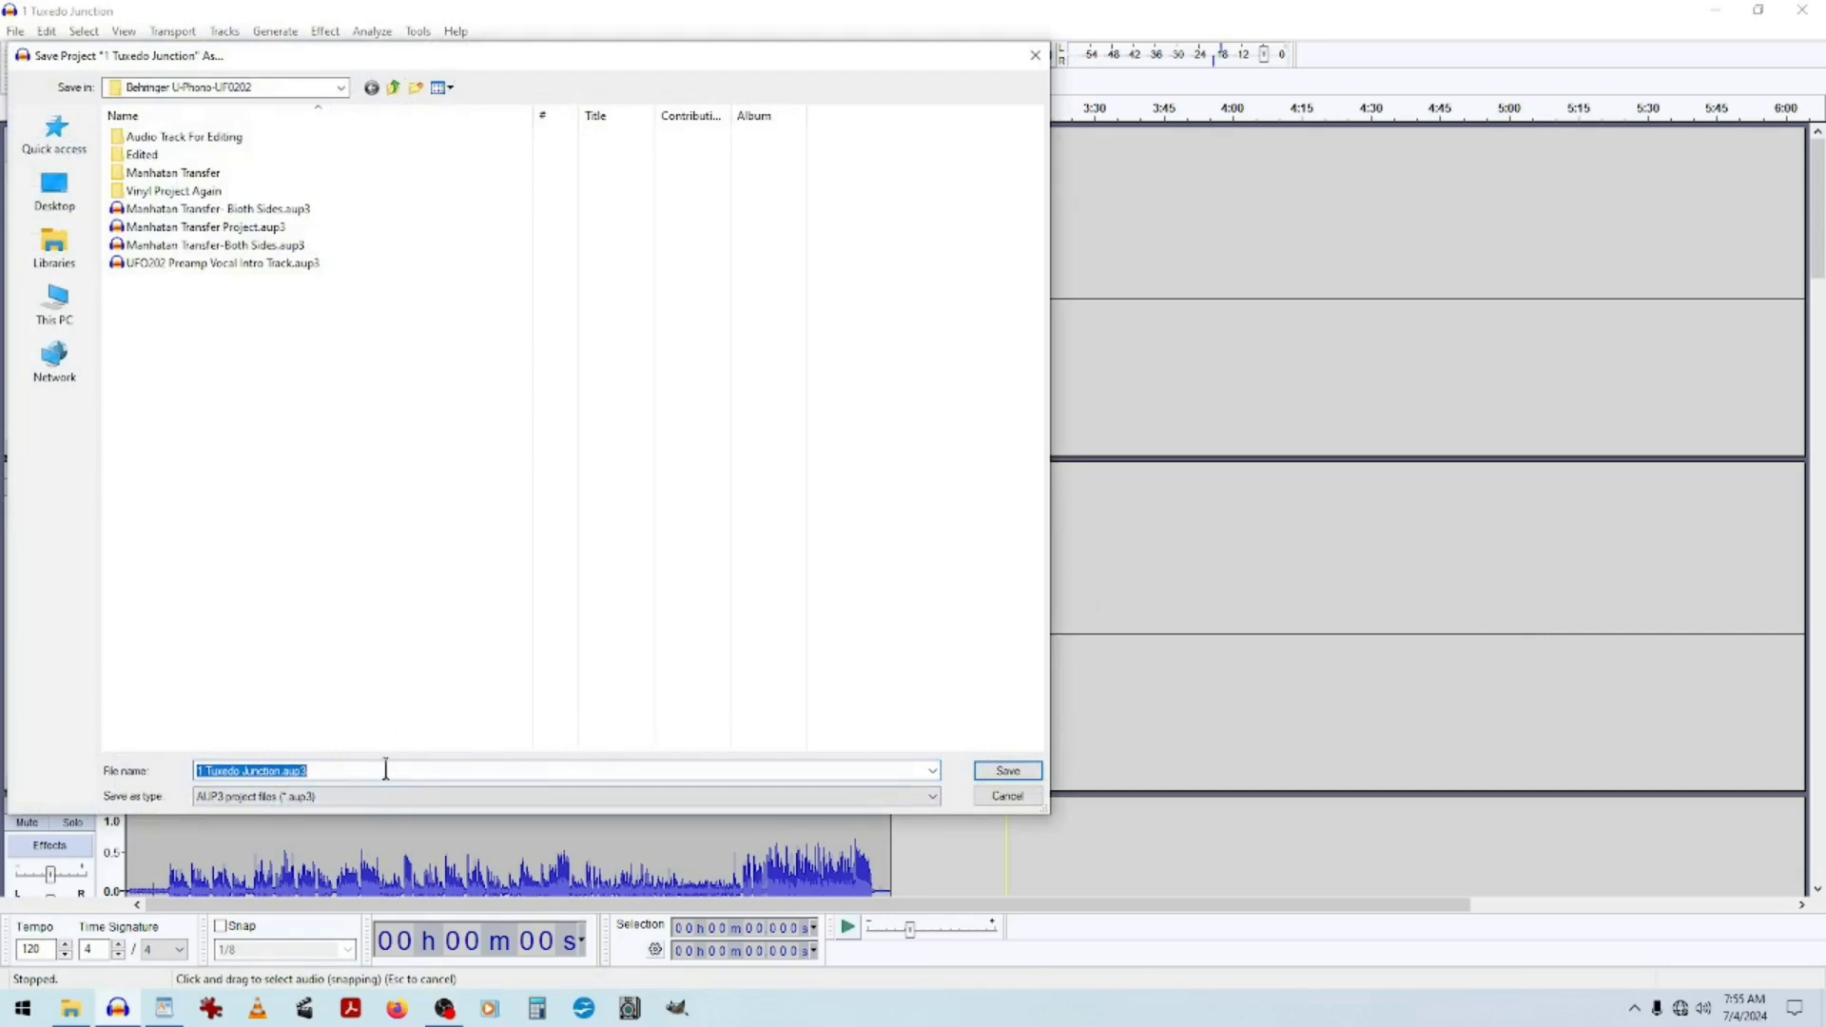
{"action": "type", "text": "Tes"}
{"action": "type", "text": "Save"}
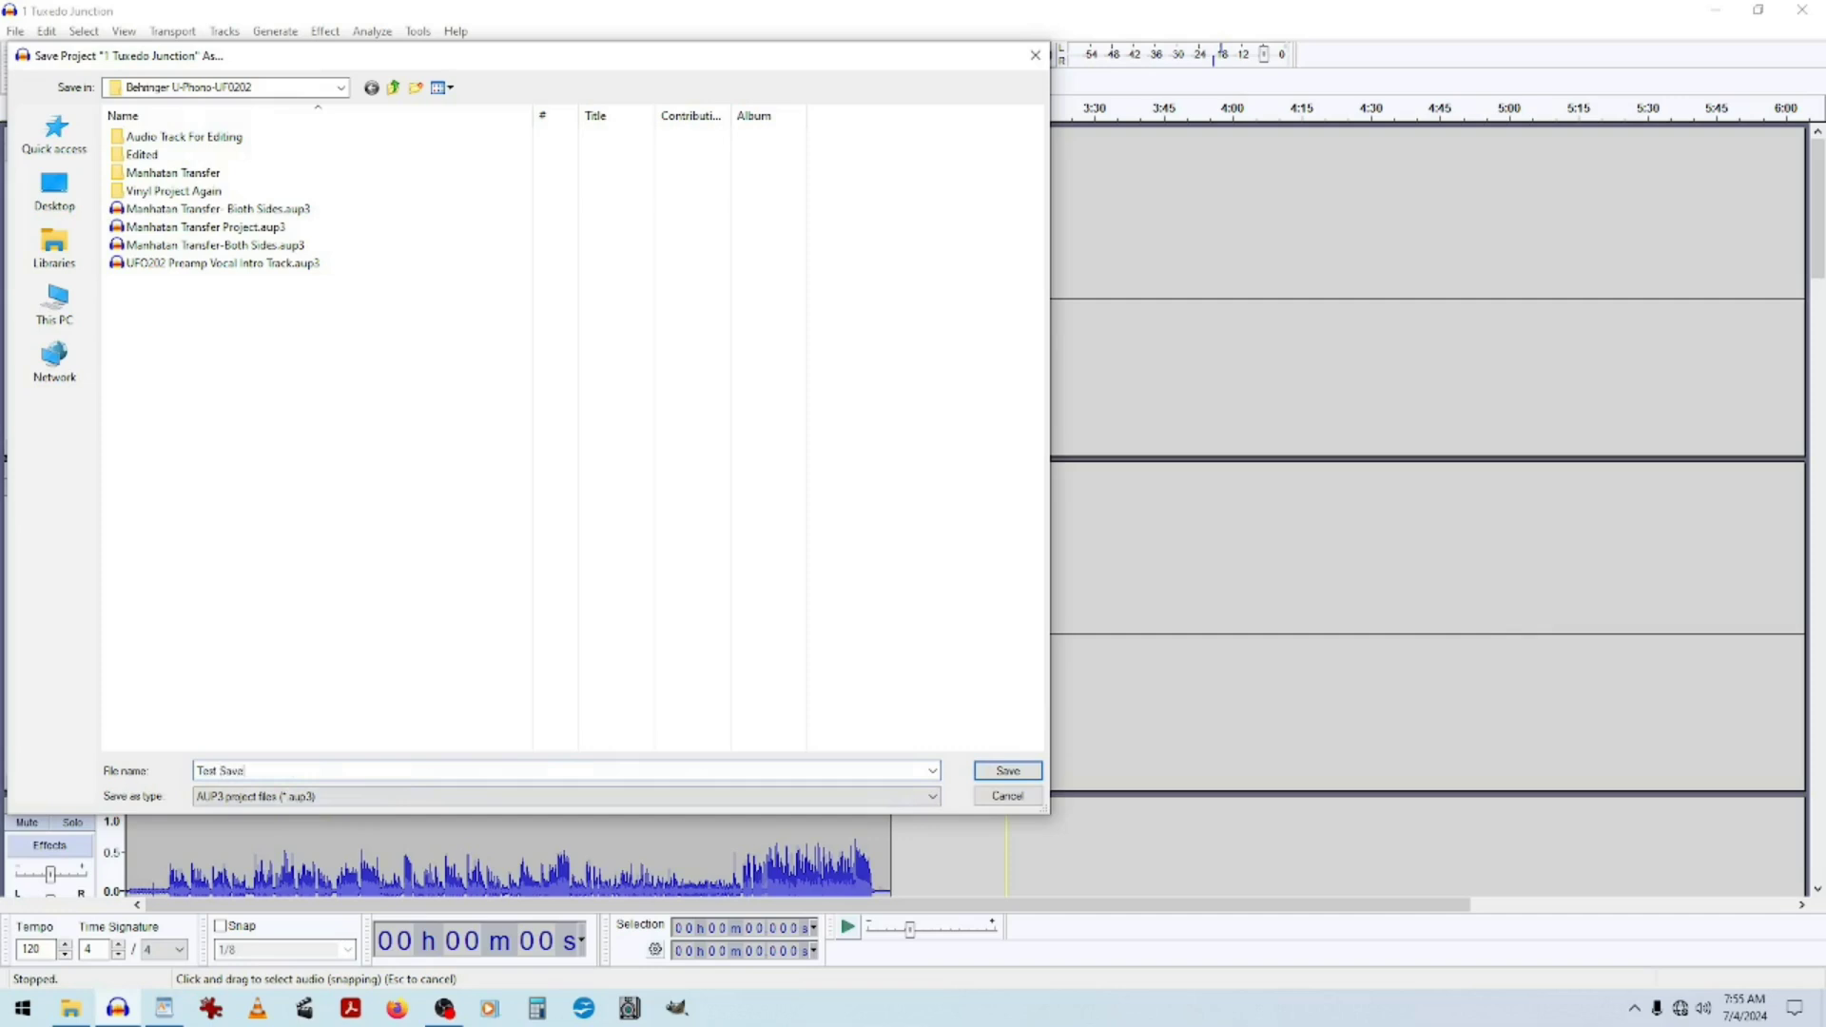
{"action": "left_click", "coordinate": [1007, 770]}
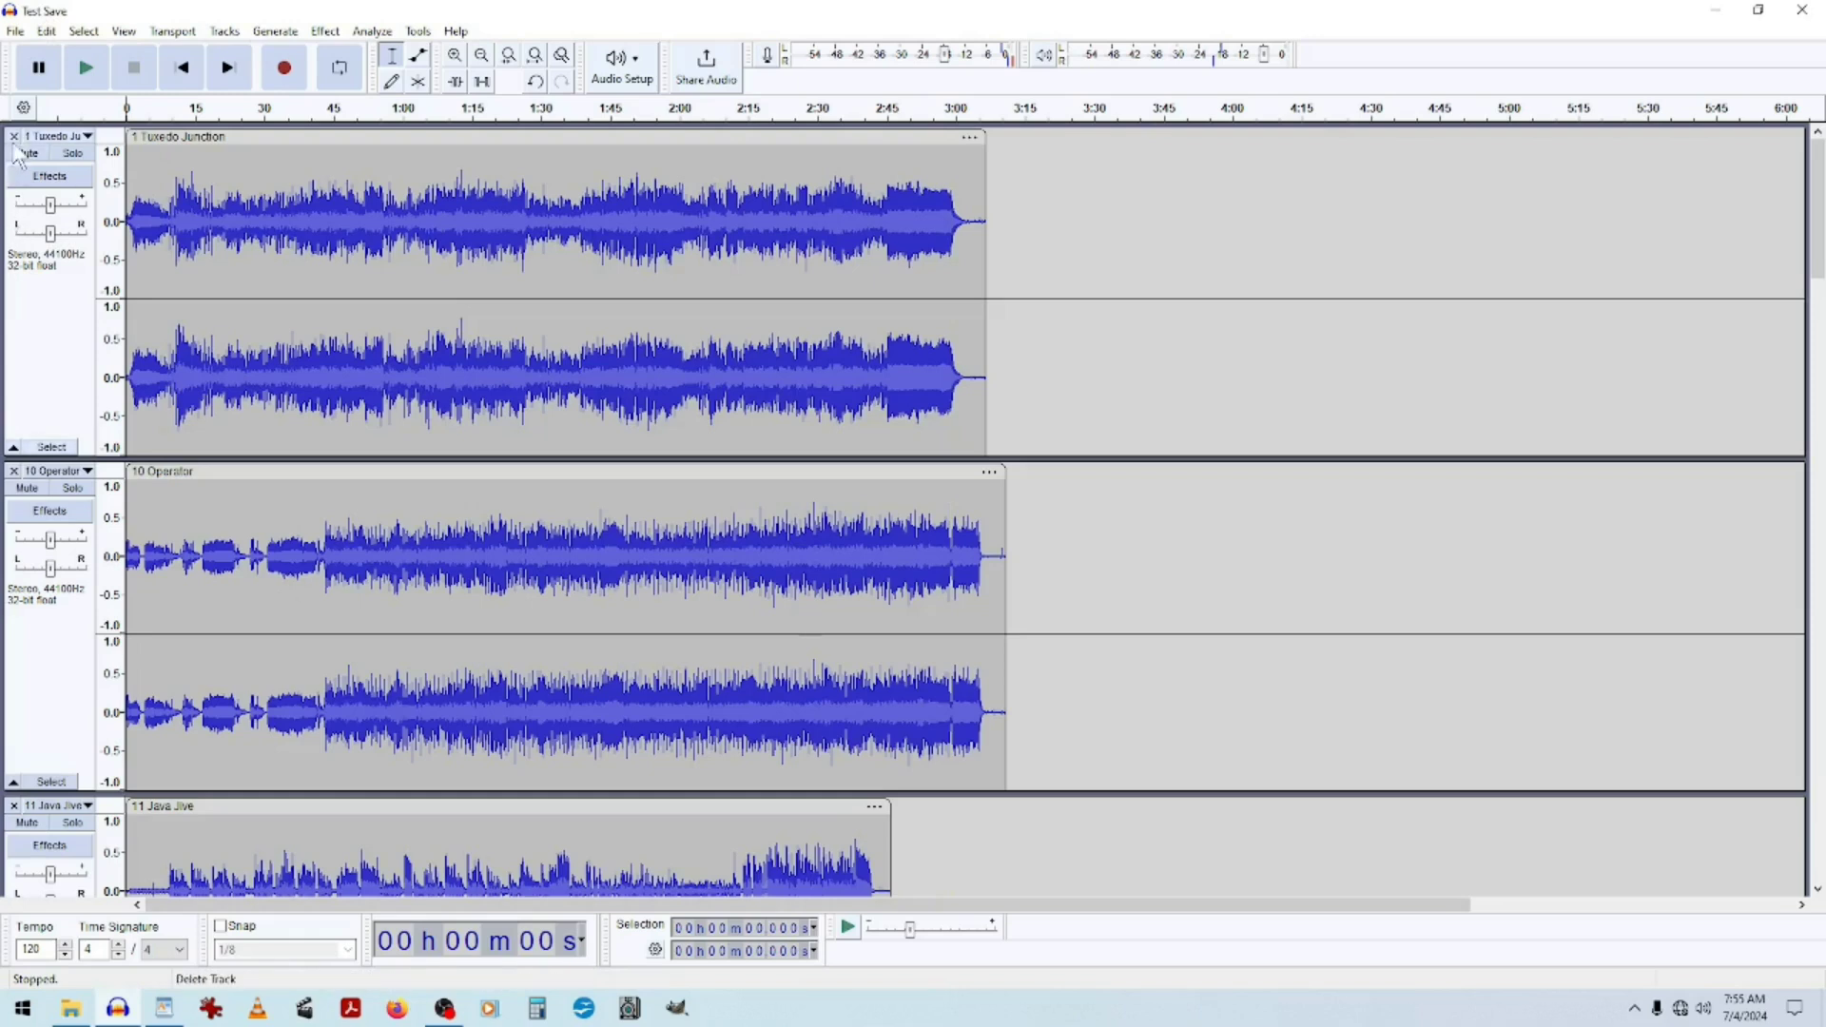
{"action": "left_click", "coordinate": [1804, 13]}
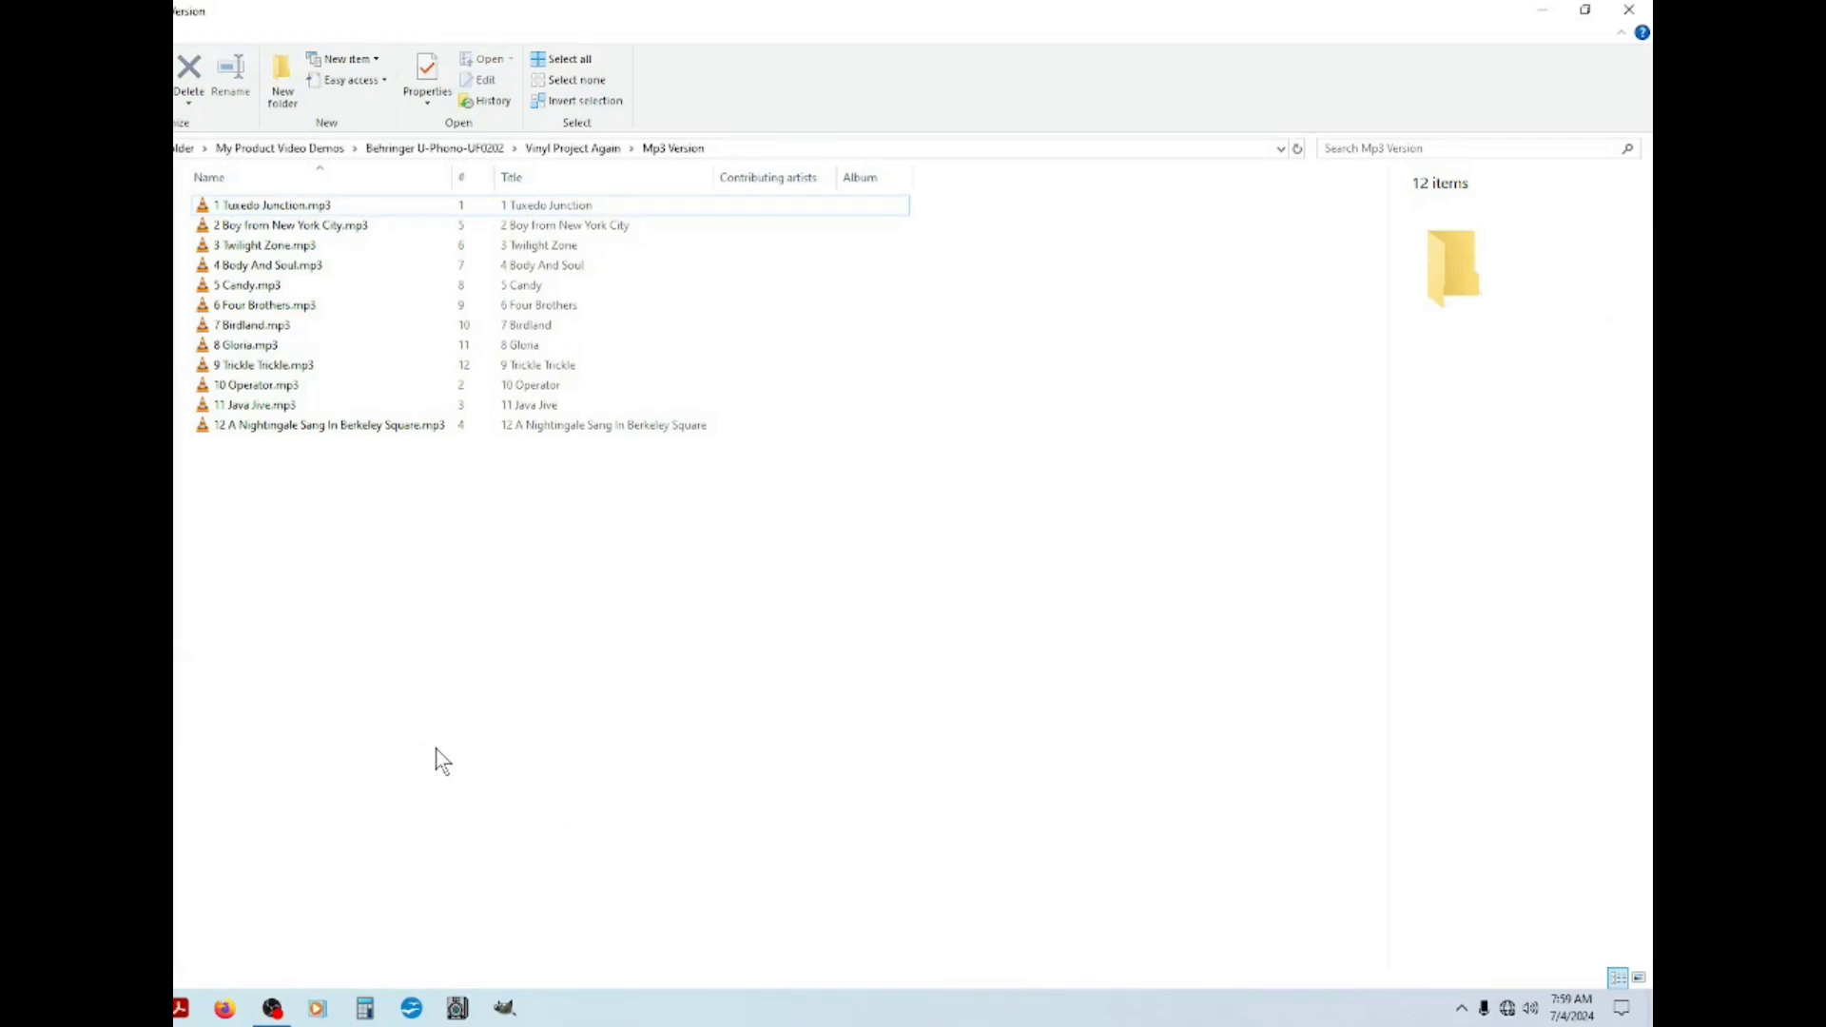
Play the exported 1 Tuxedo Junction.mp3 in VLC, jumping through several points to check it, then stop.
{"action": "double_click", "coordinate": [243, 204]}
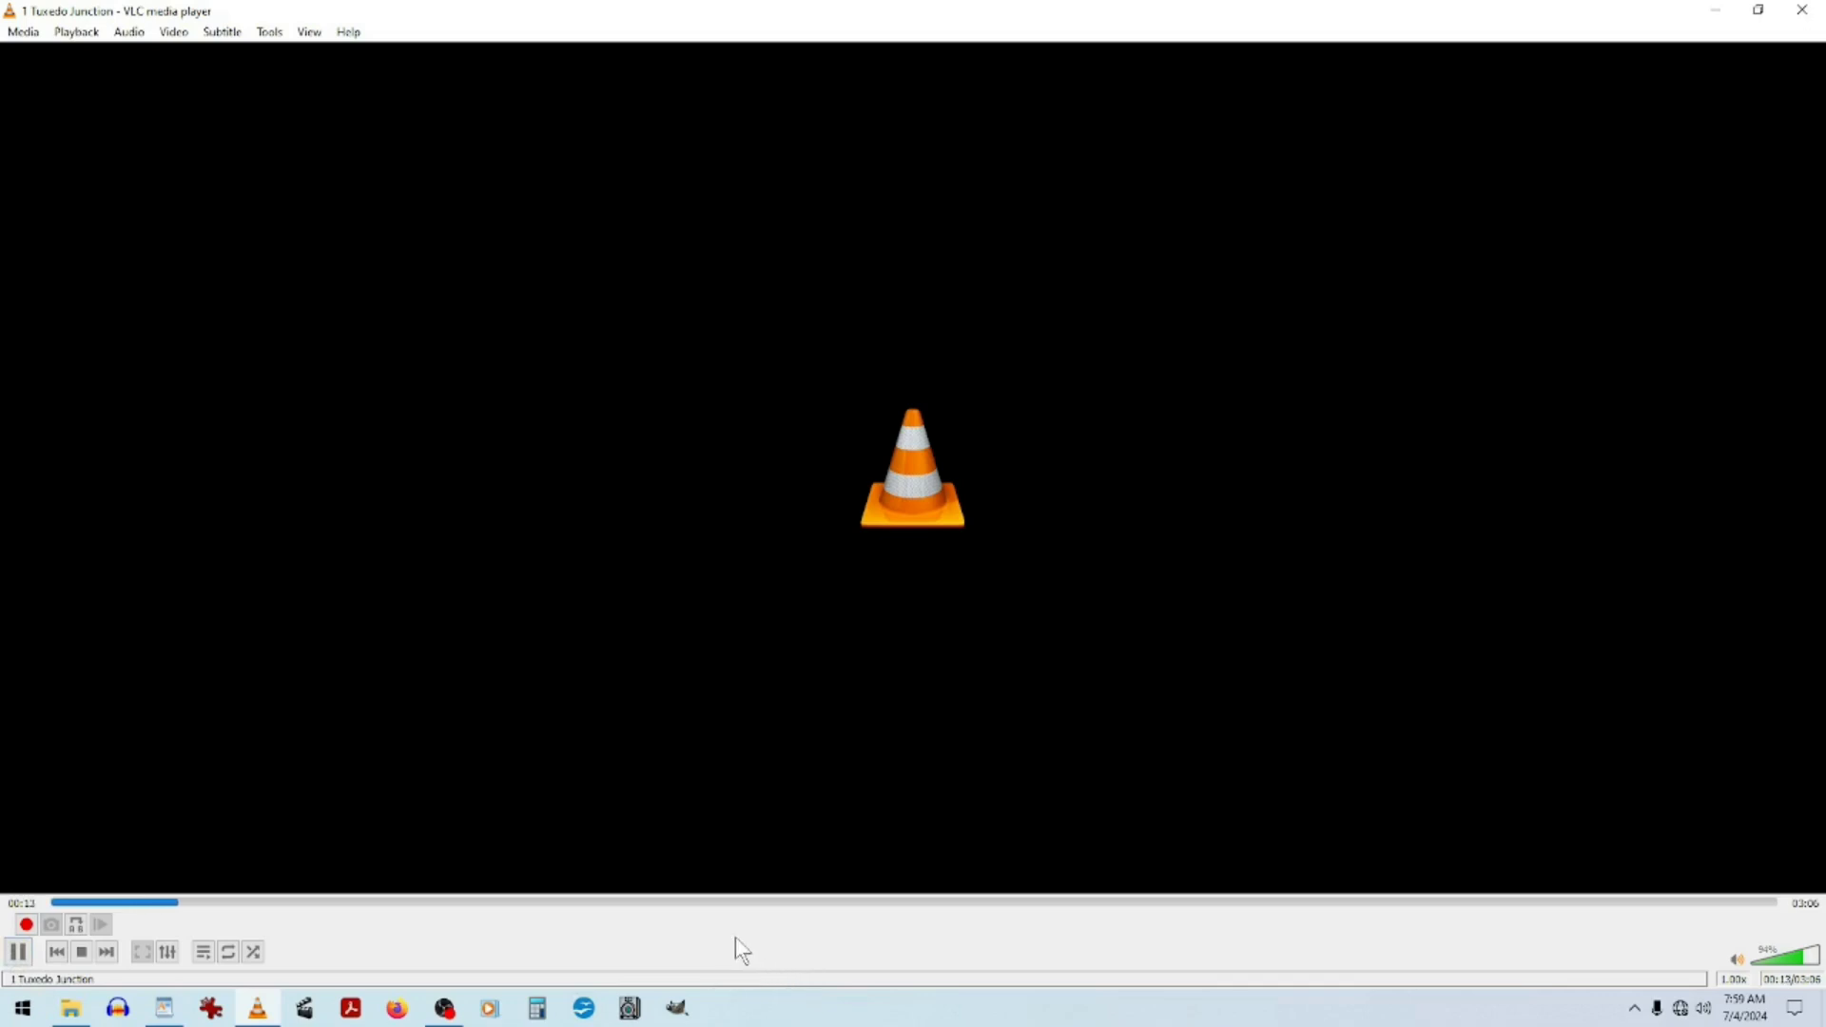
{"action": "left_click", "coordinate": [19, 953]}
{"action": "left_click", "coordinate": [498, 903]}
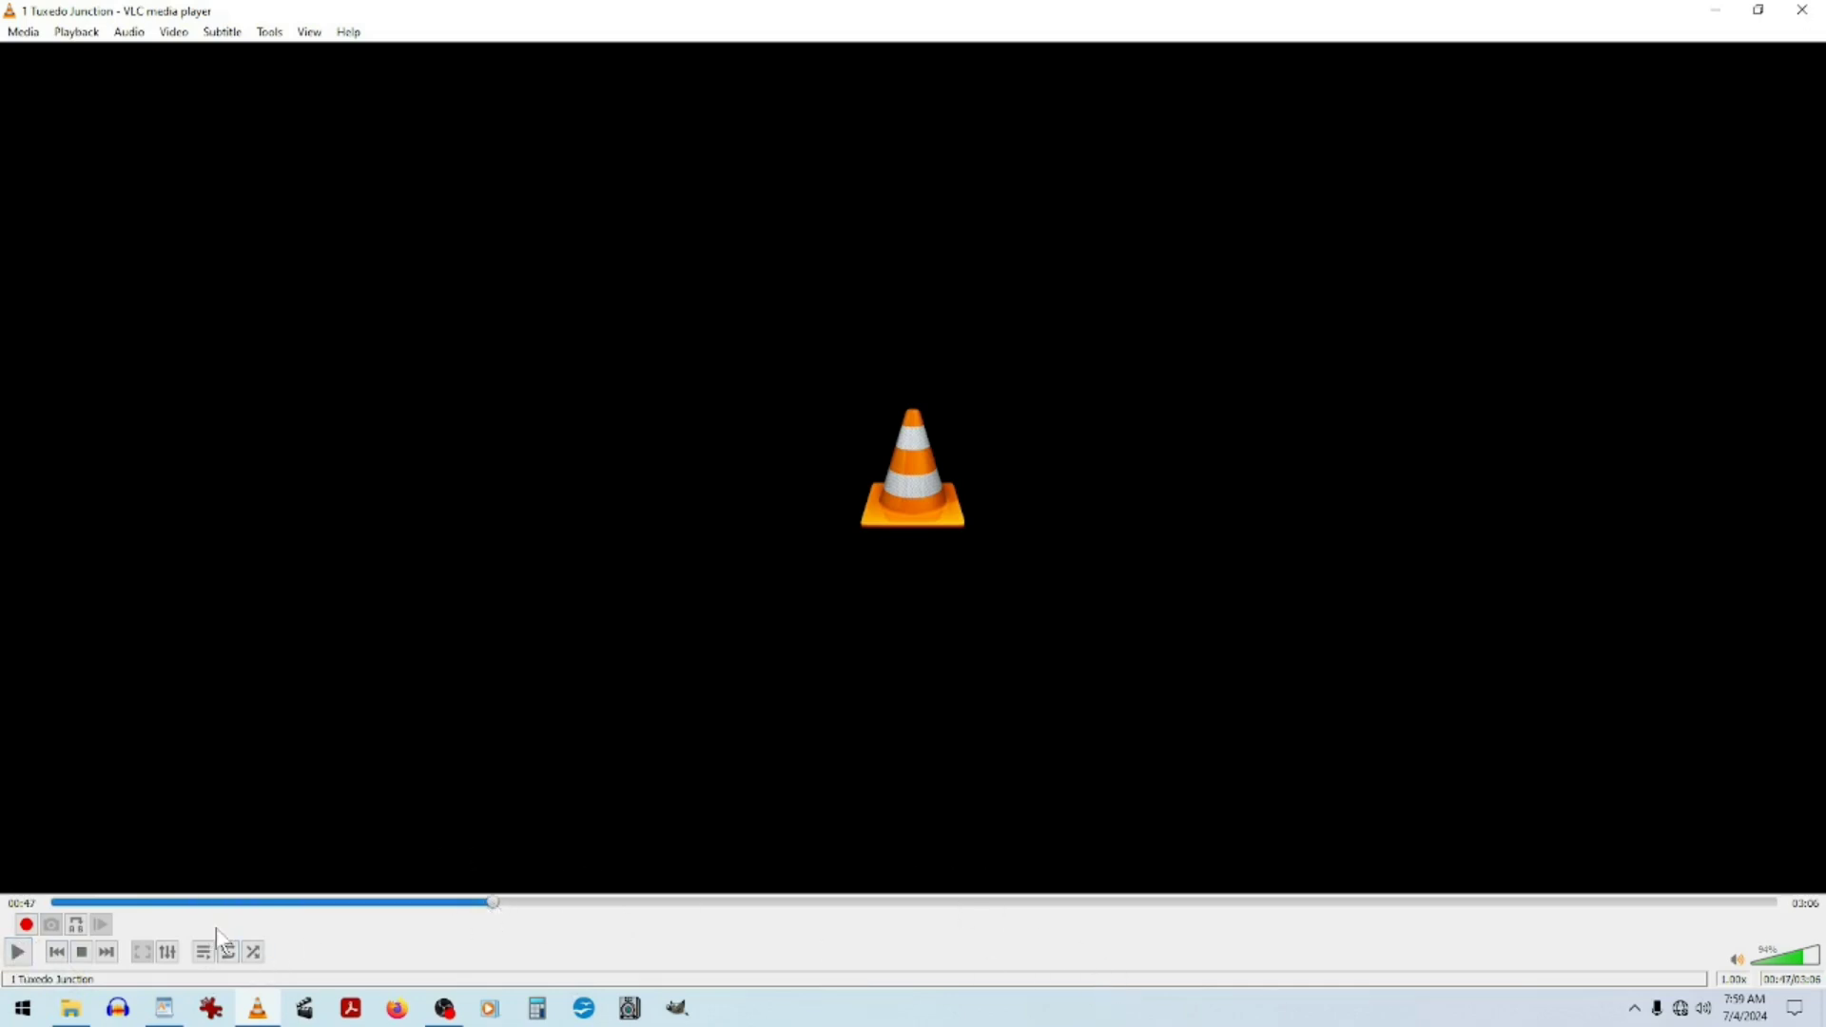
{"action": "left_click", "coordinate": [18, 952]}
{"action": "left_click", "coordinate": [885, 903]}
{"action": "left_click", "coordinate": [1245, 902]}
{"action": "left_click", "coordinate": [1533, 902]}
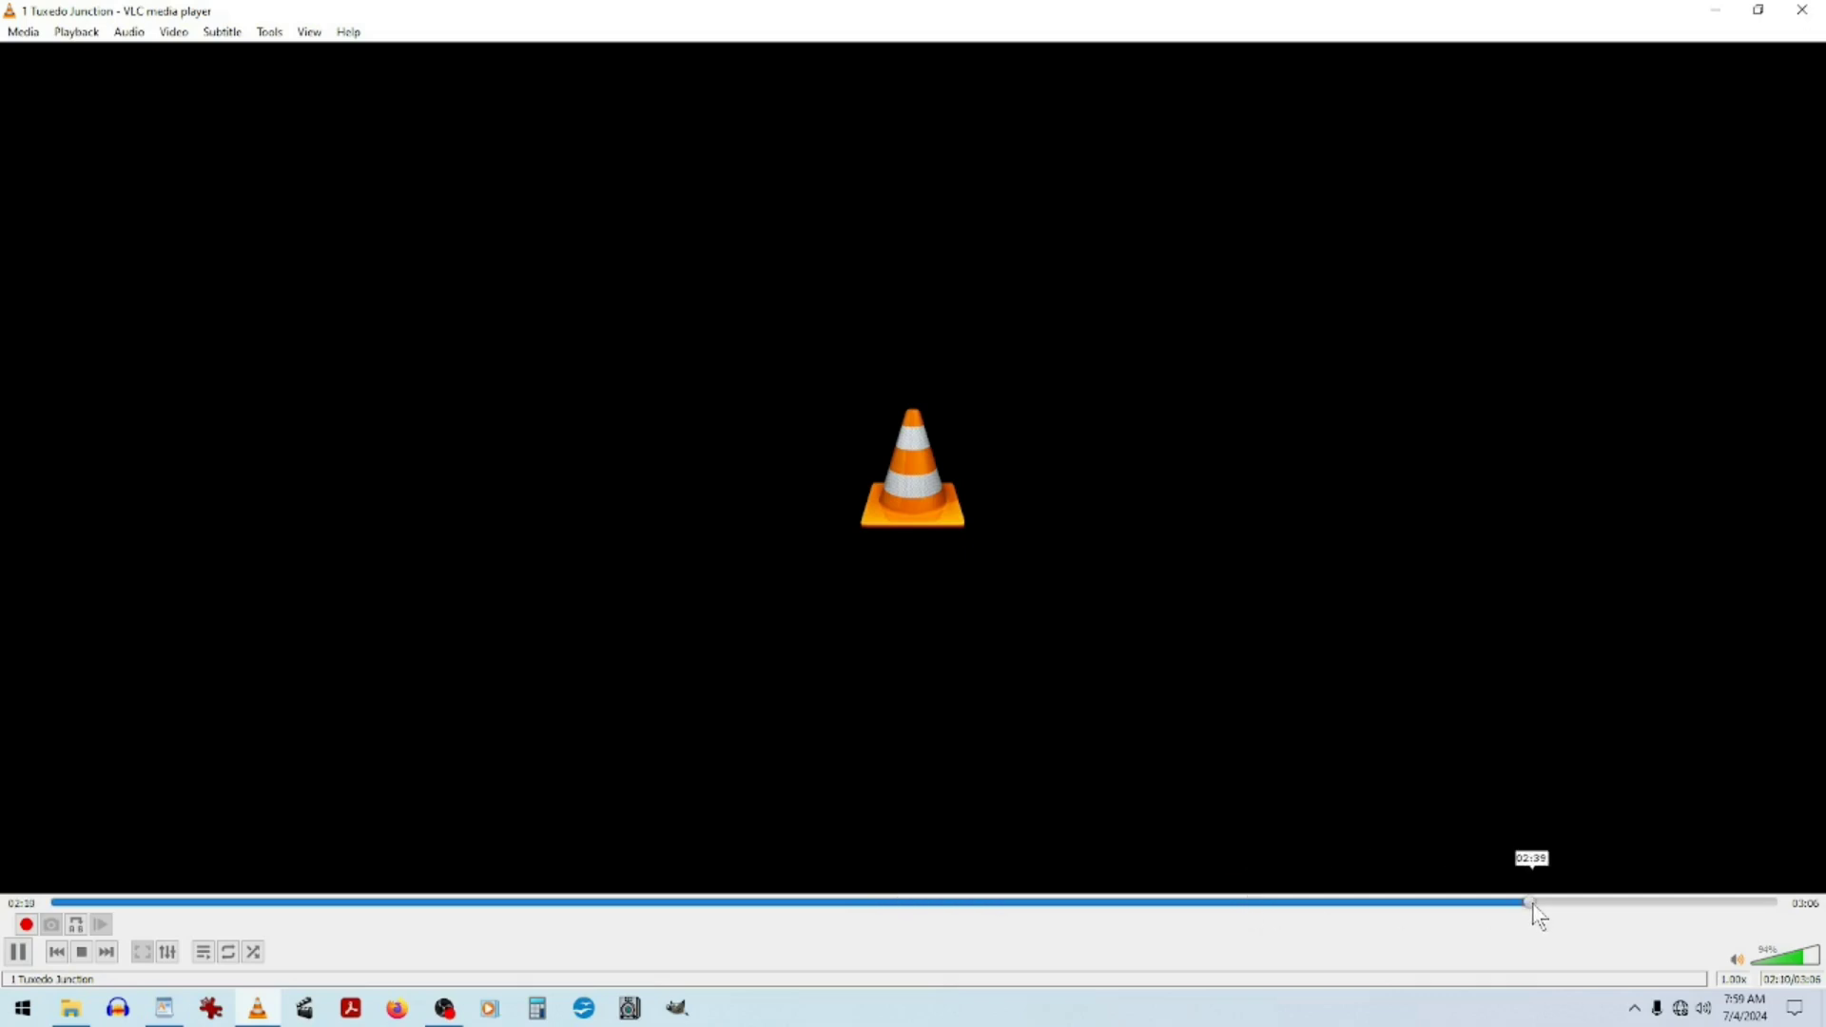
{"action": "left_click", "coordinate": [1714, 904]}
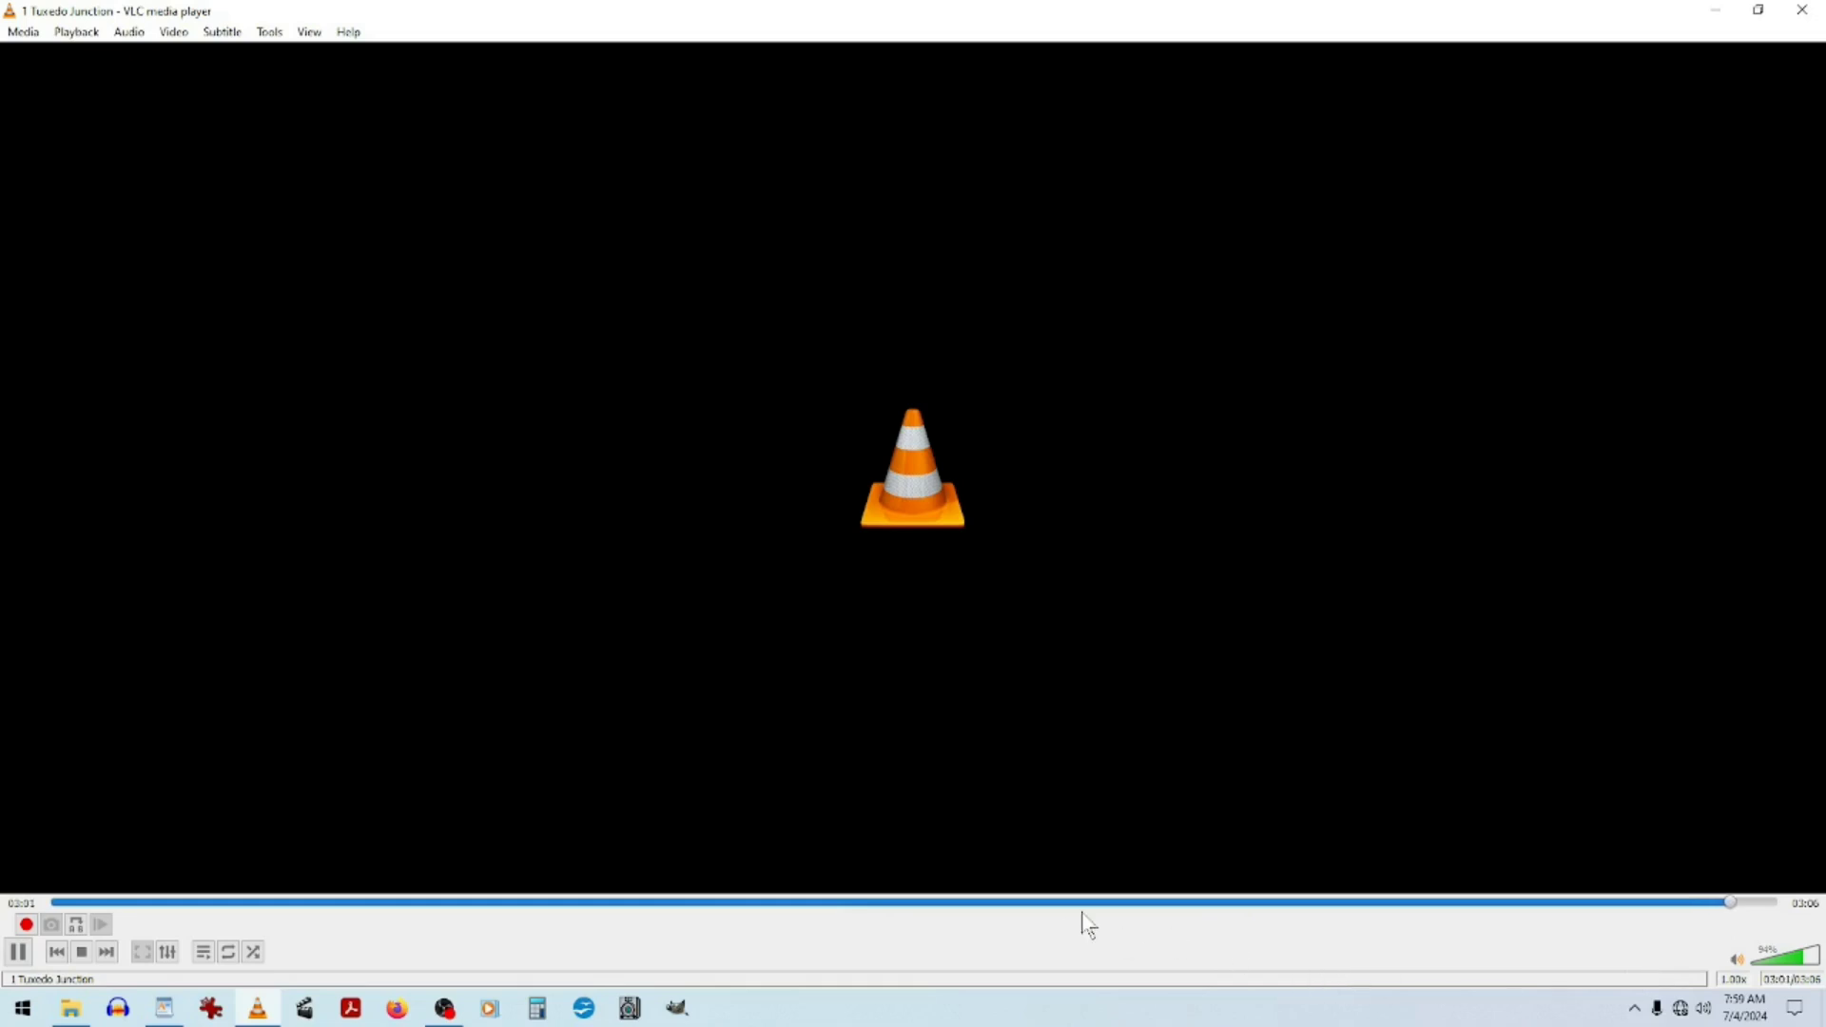
{"action": "left_click", "coordinate": [83, 952]}
Play the exported 3 Twilight Zone.mp3, jumping through several points to check it, then close the player.
{"action": "left_click", "coordinate": [70, 1008]}
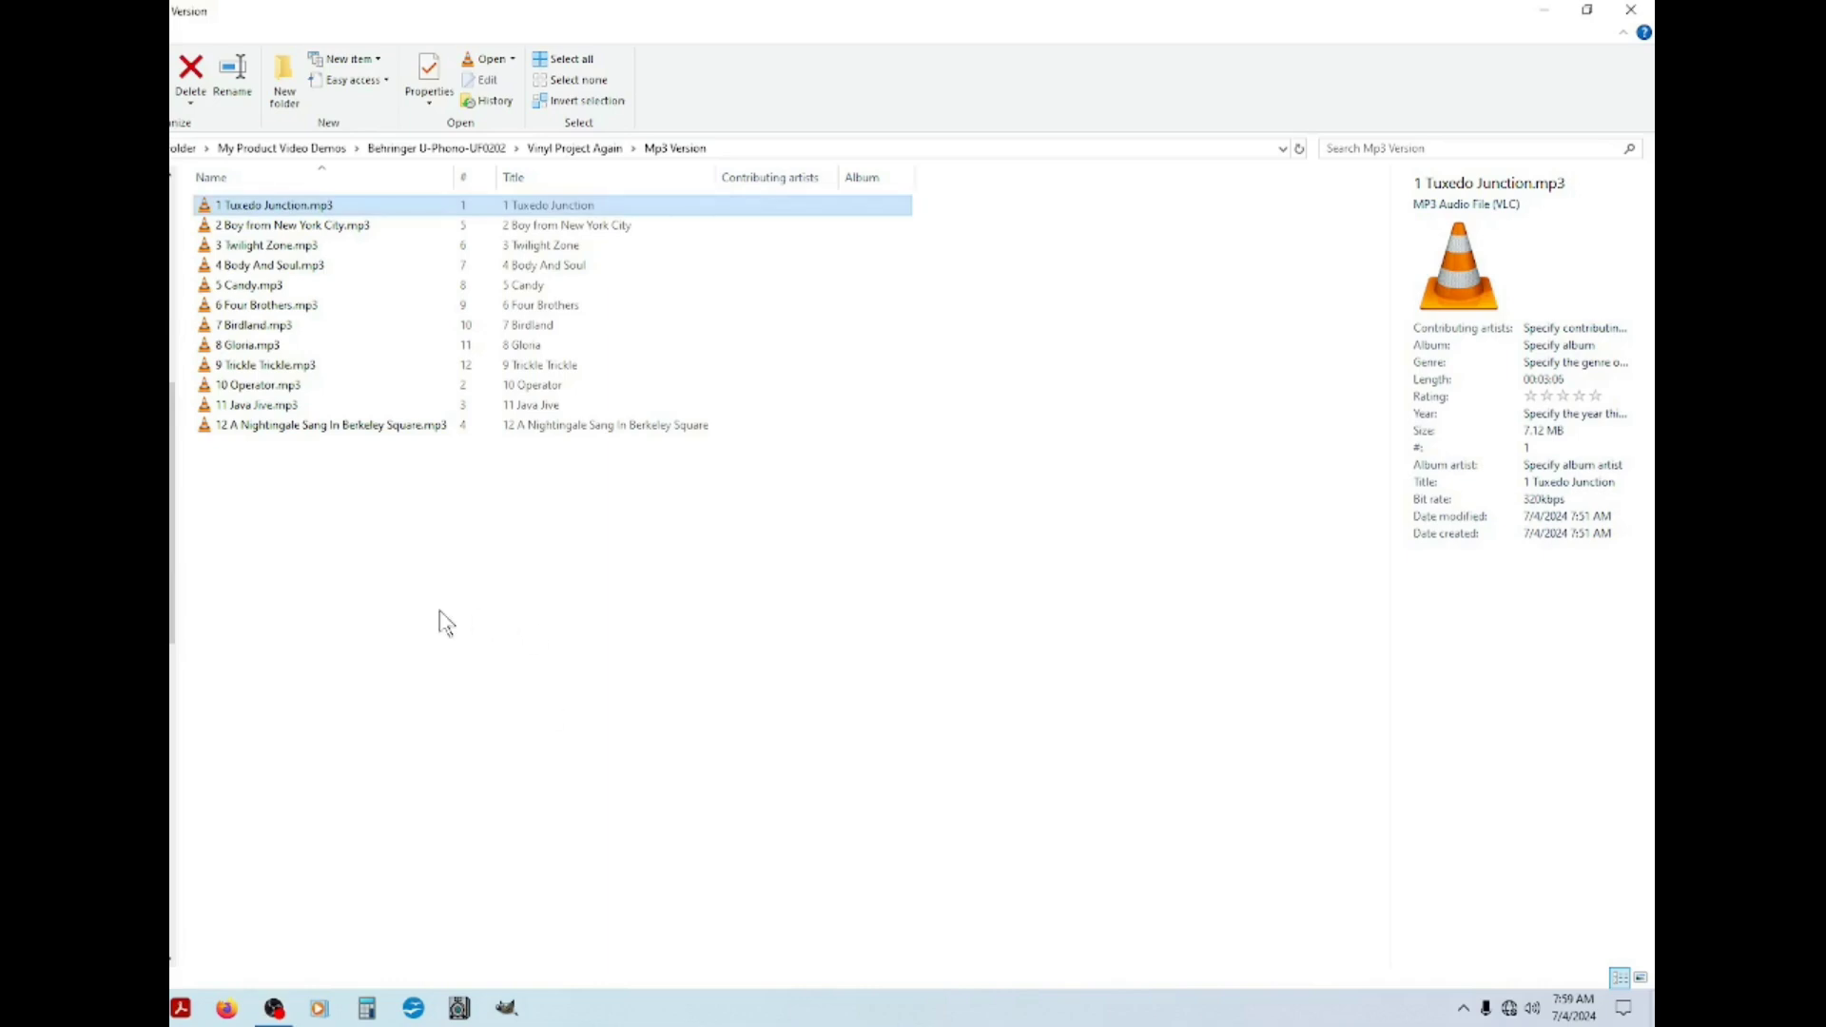
{"action": "left_click", "coordinate": [271, 249]}
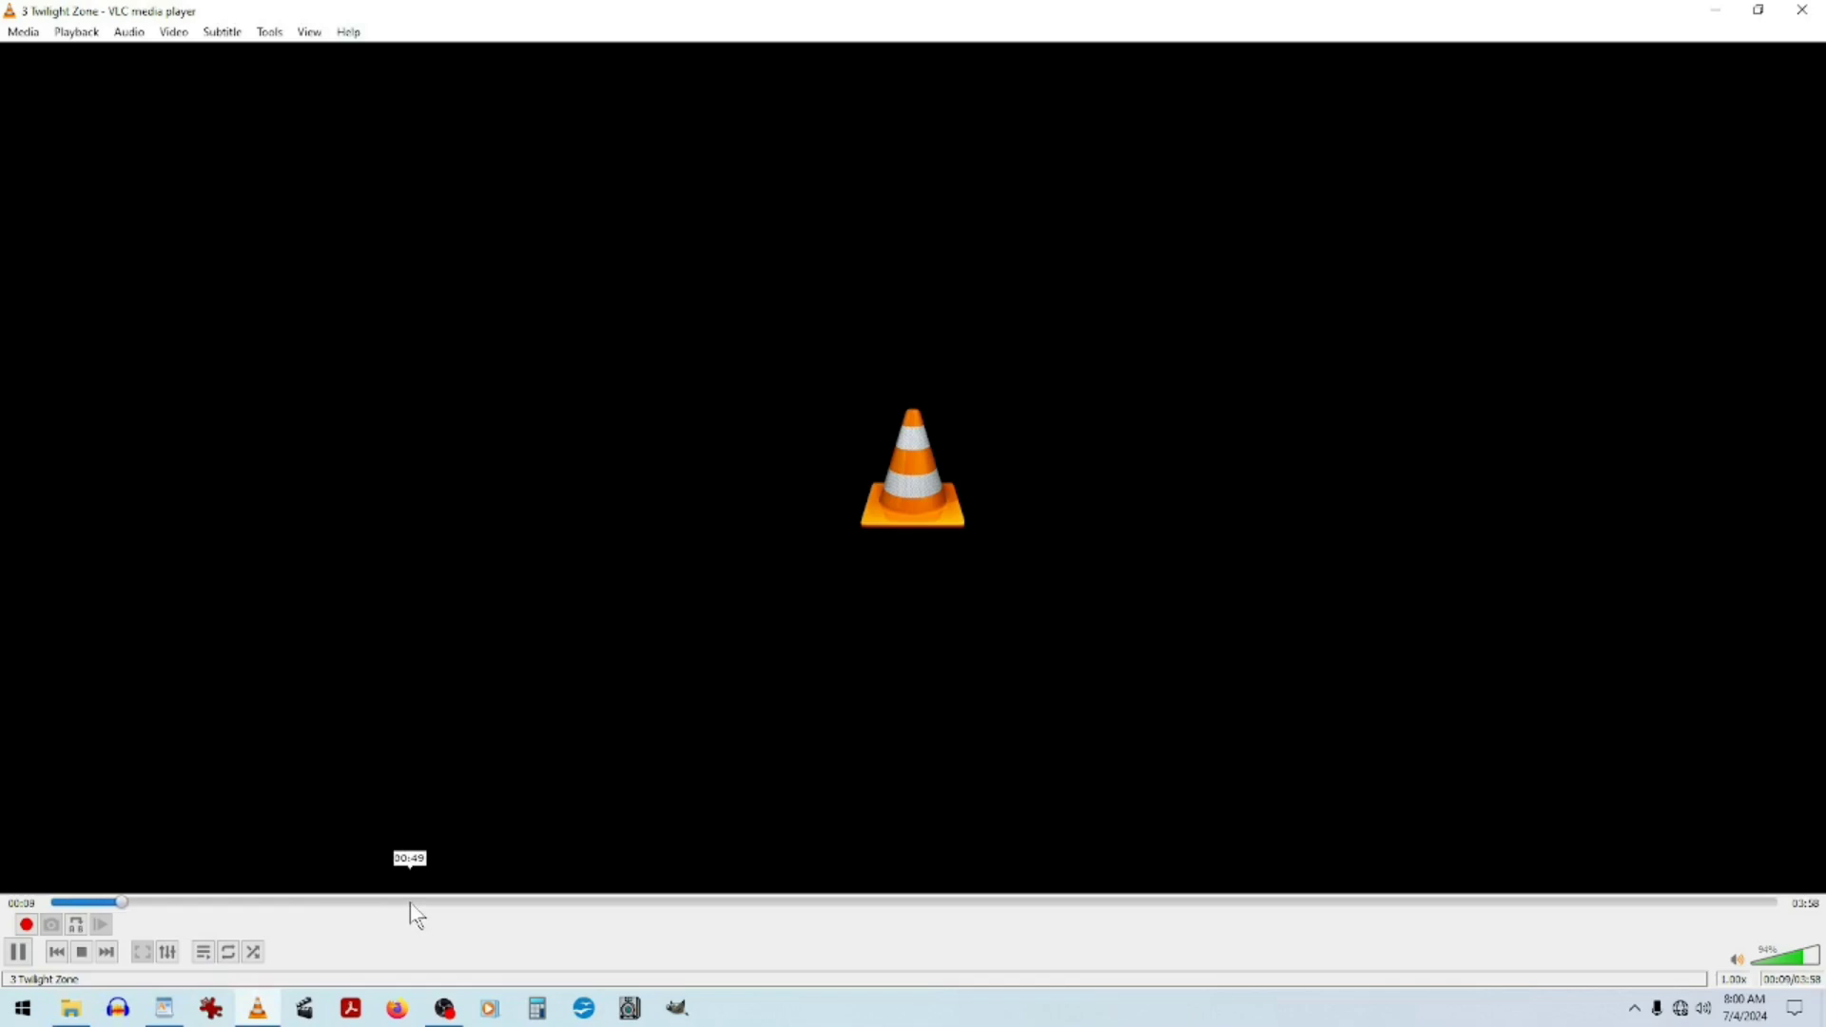
{"action": "left_click", "coordinate": [462, 901]}
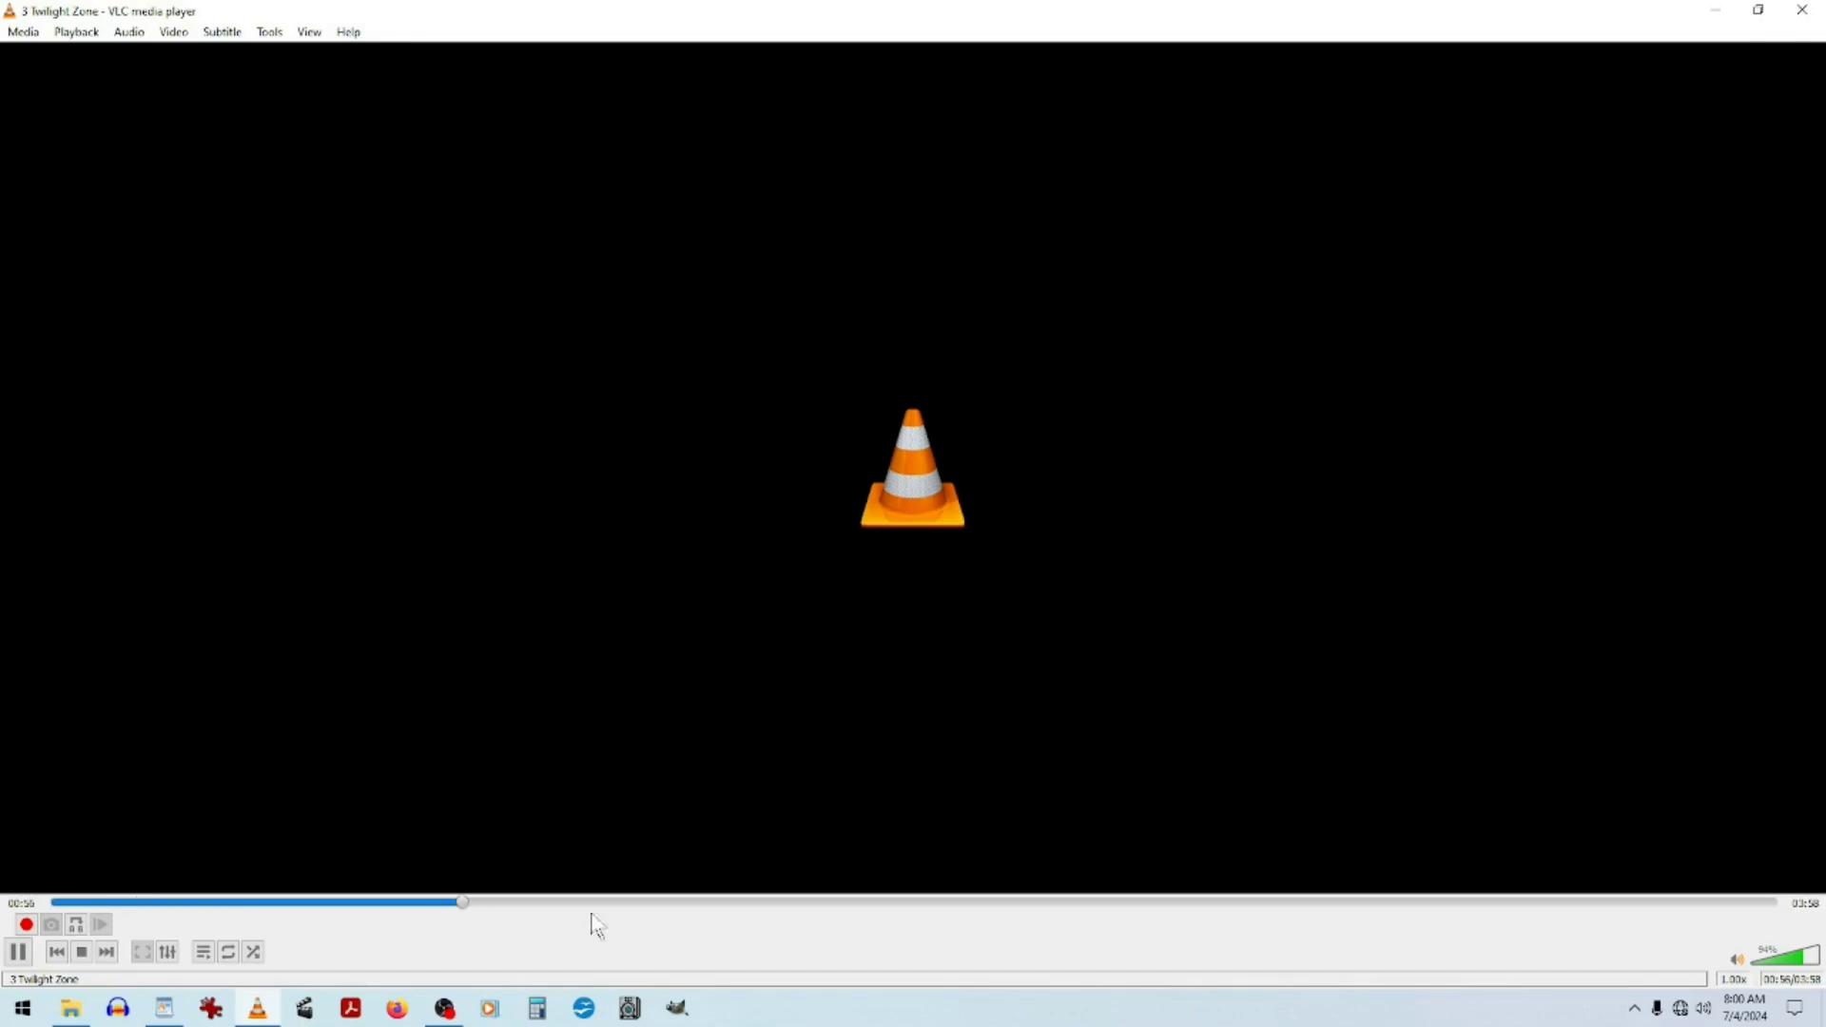
{"action": "left_click", "coordinate": [890, 903]}
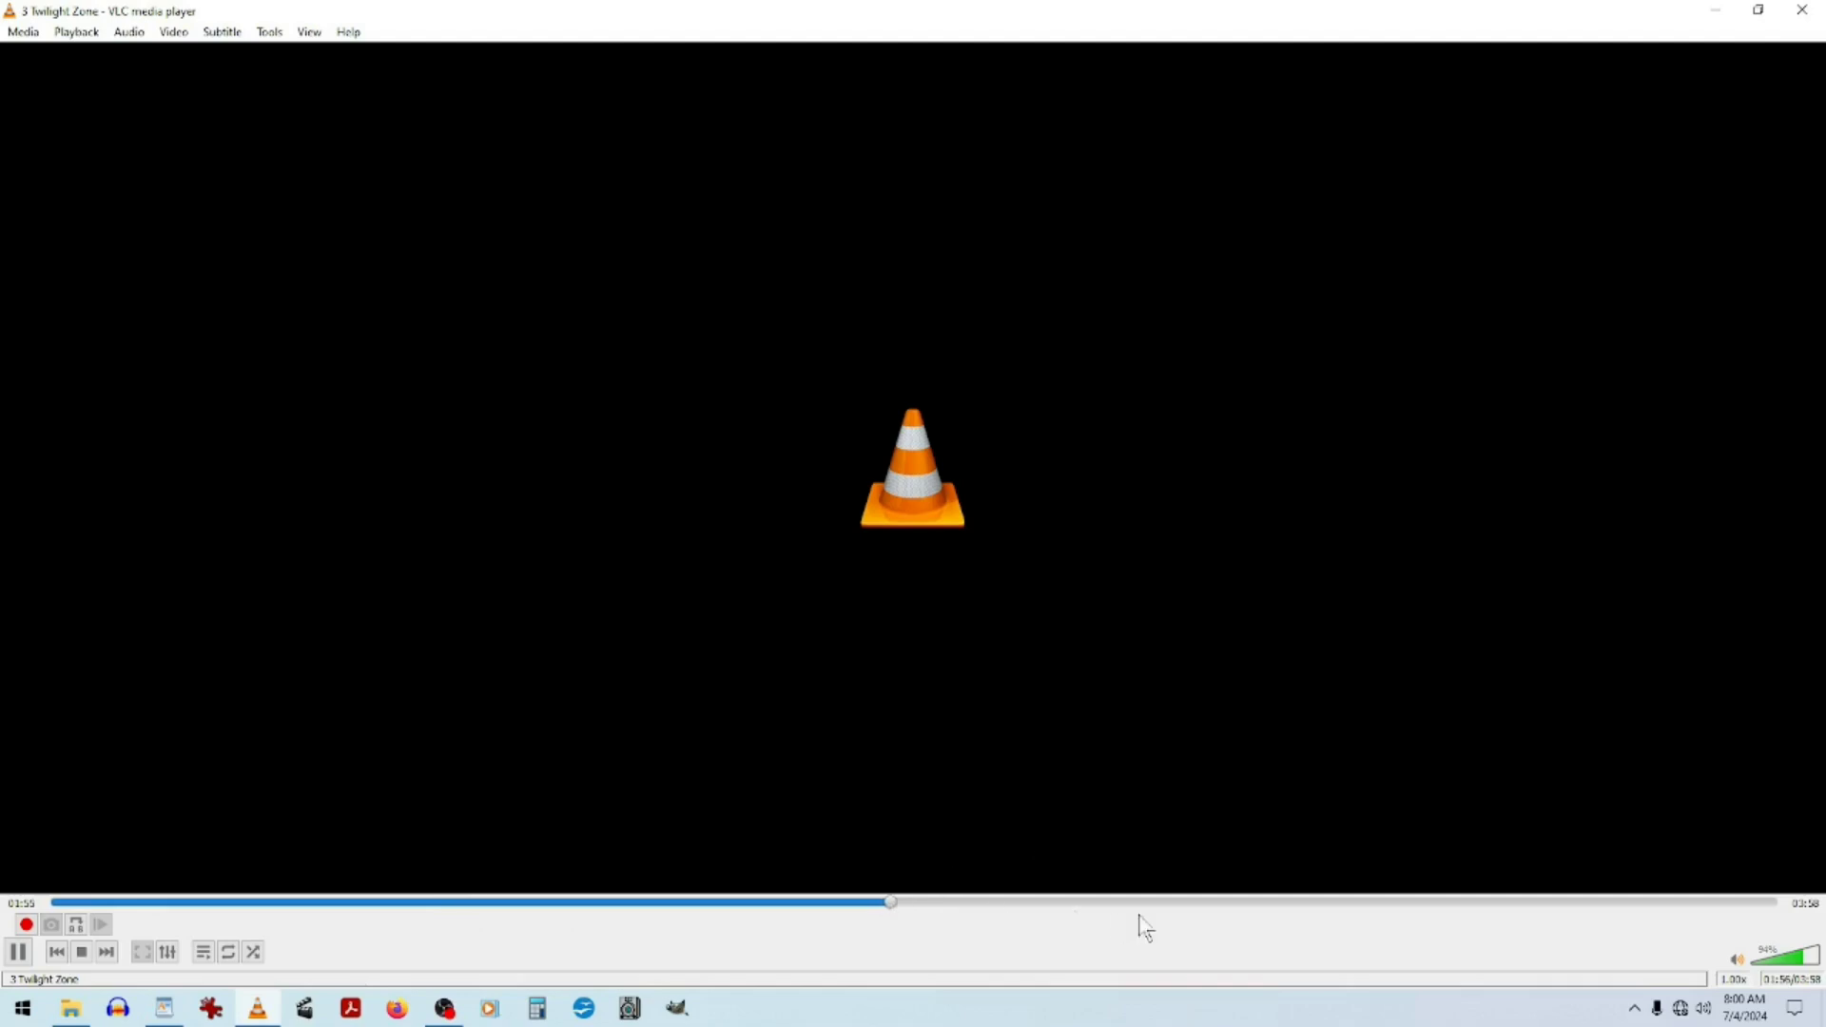
{"action": "left_click", "coordinate": [1258, 904]}
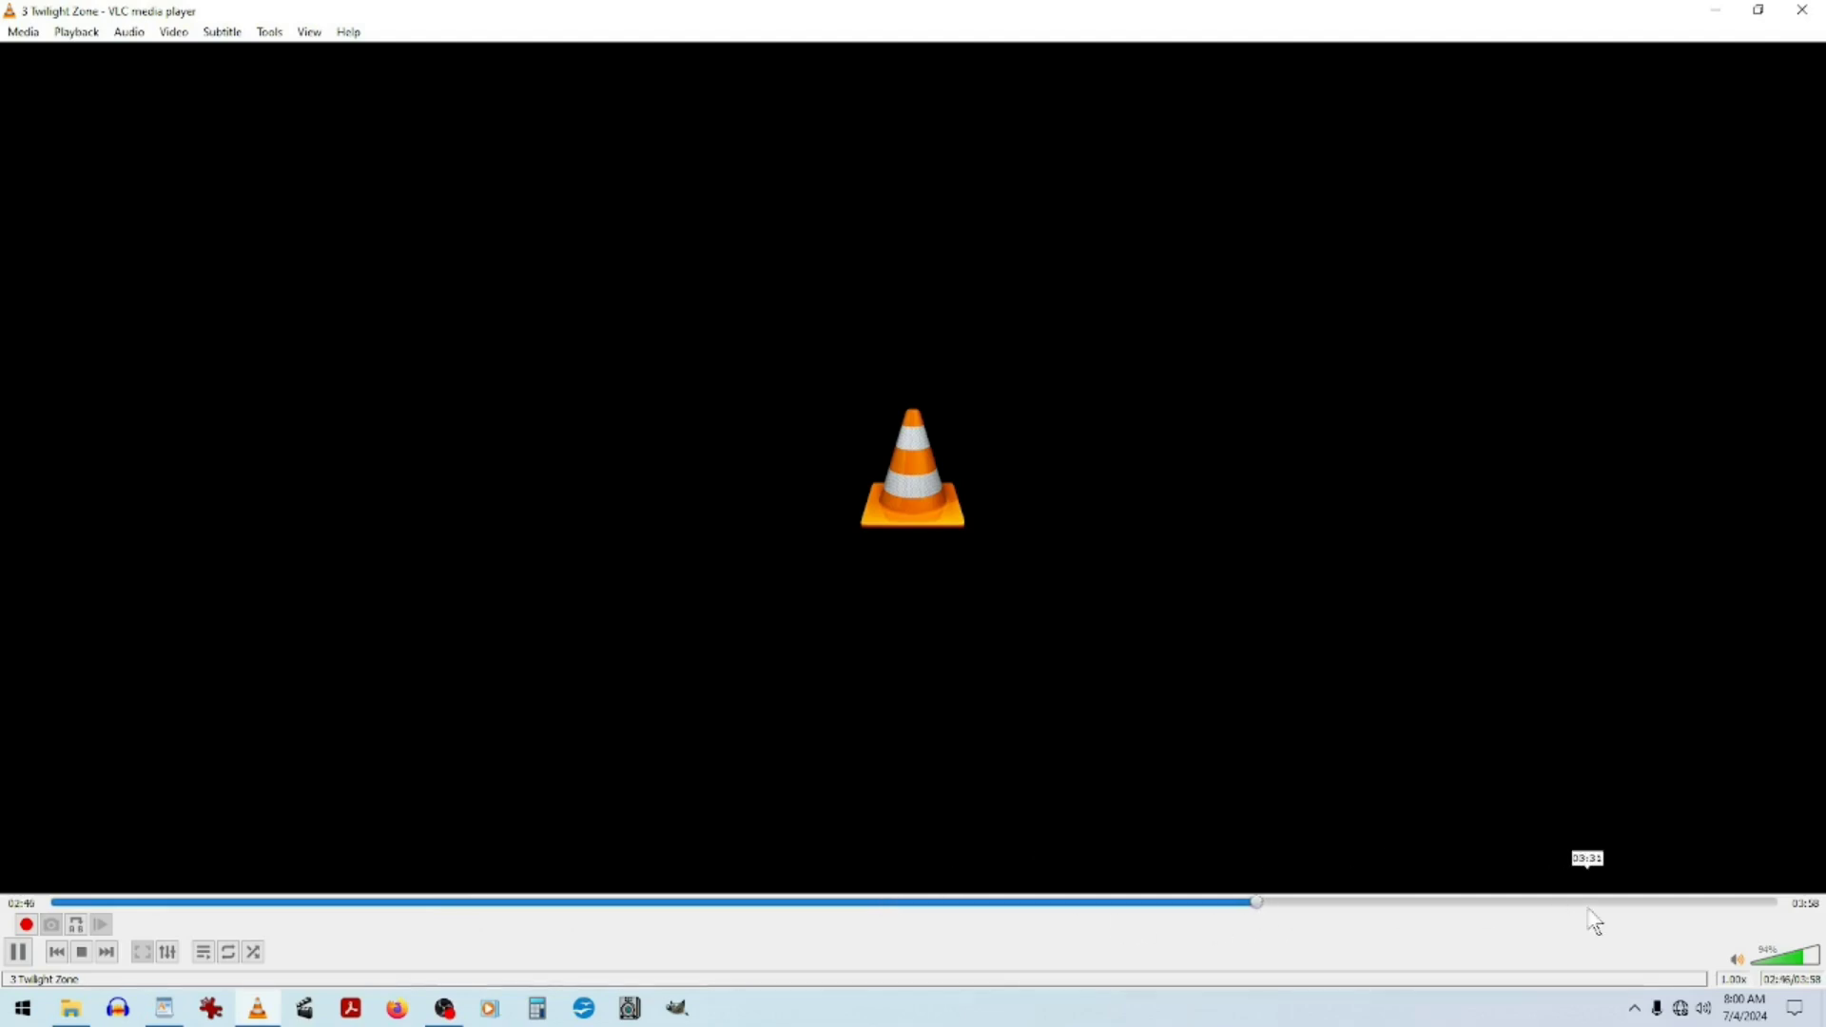
{"action": "left_click", "coordinate": [1705, 902]}
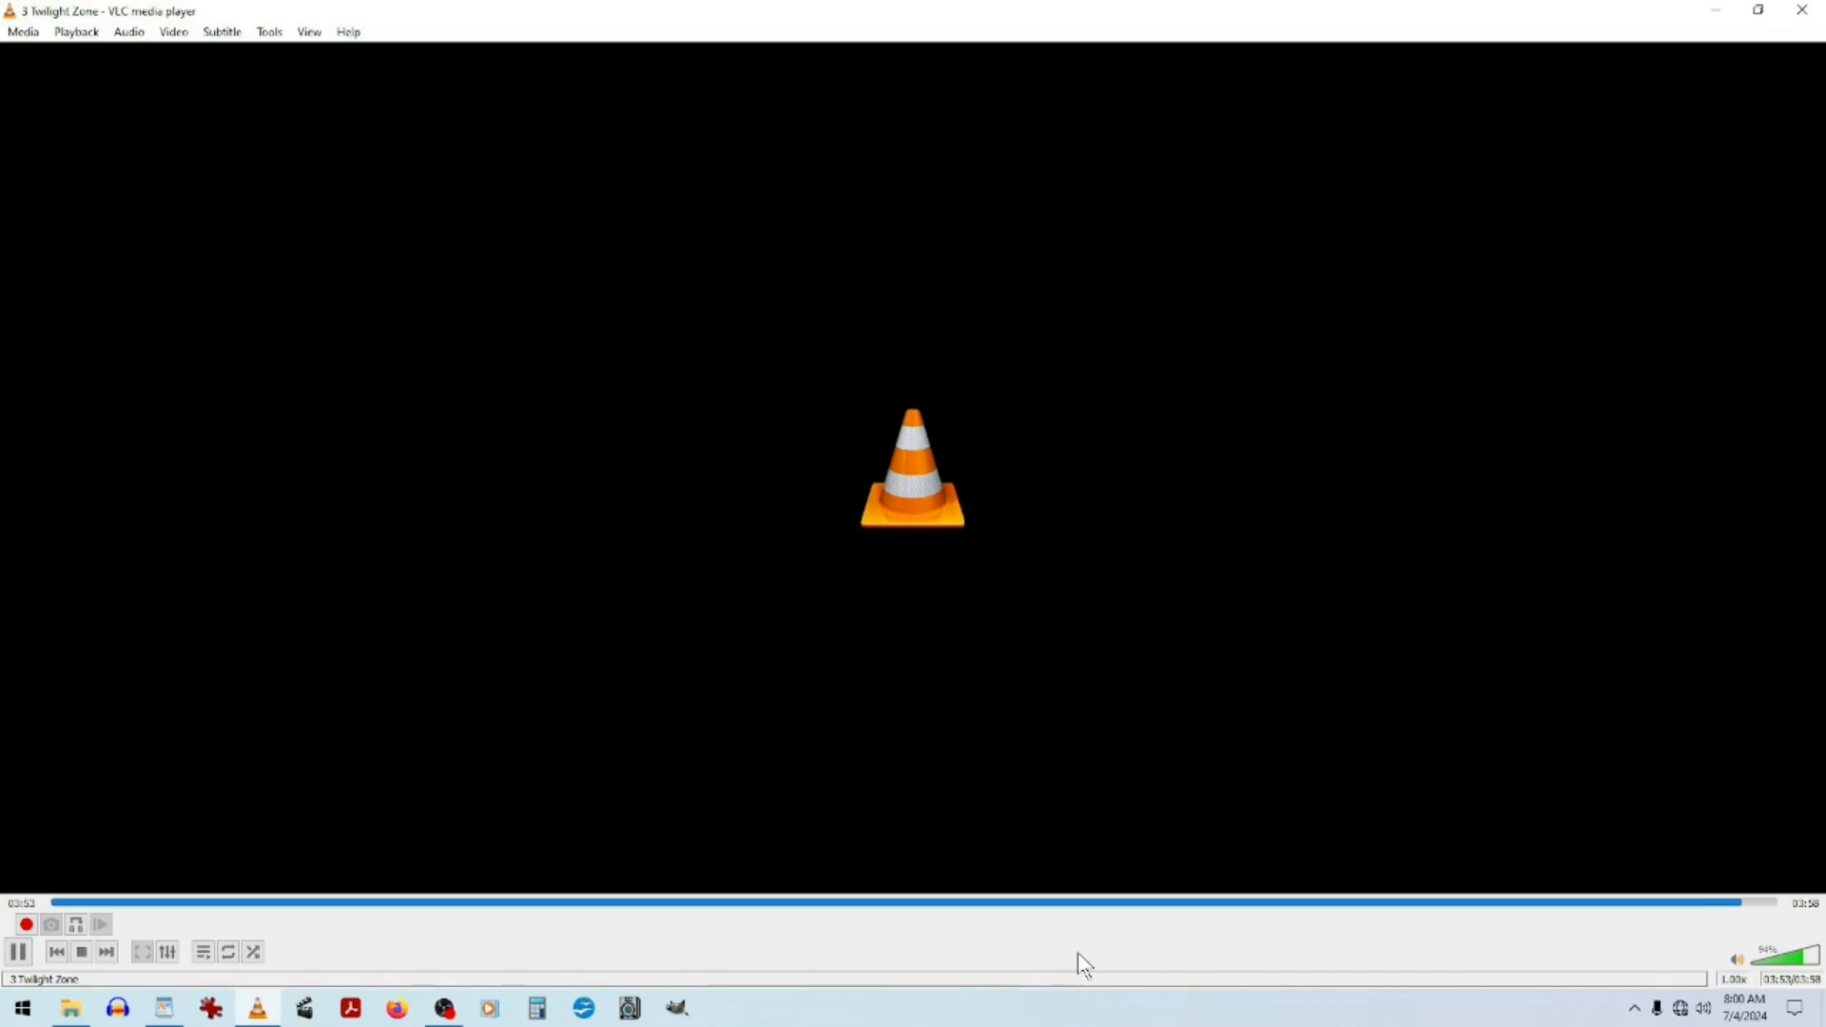
{"action": "left_click", "coordinate": [1800, 12]}
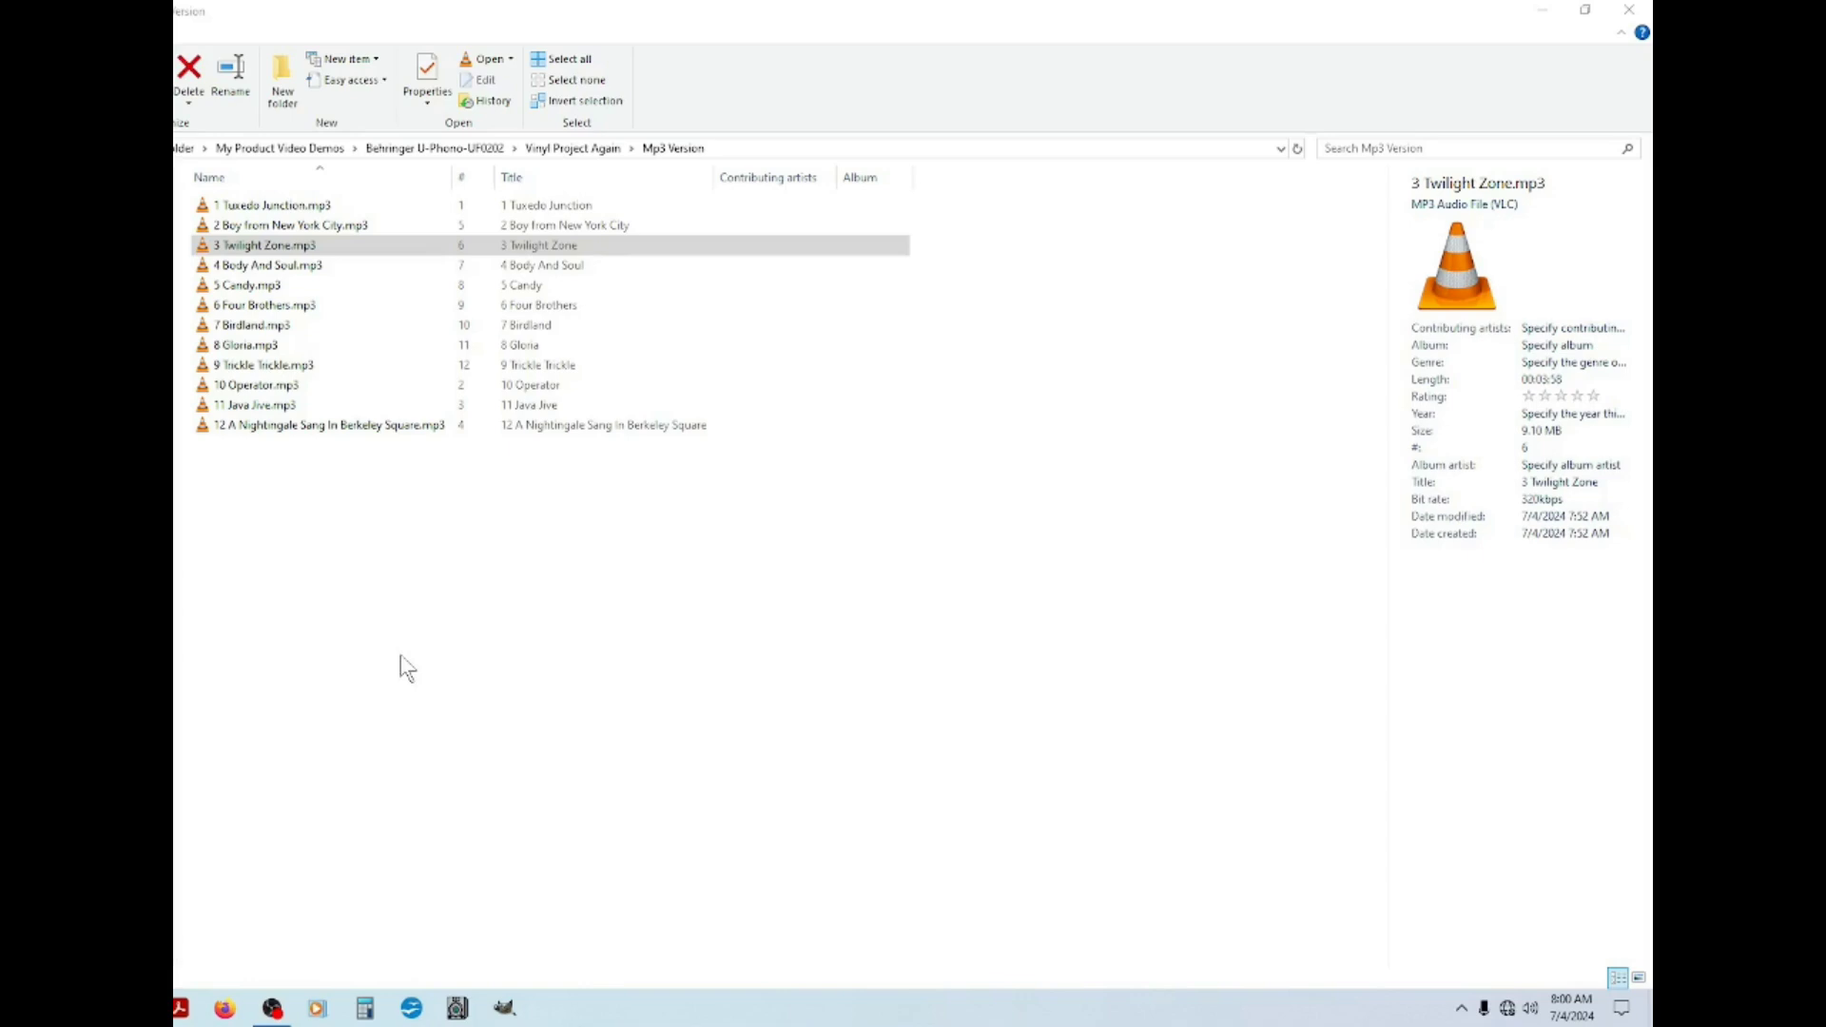
{"action": "left_click", "coordinate": [328, 519]}
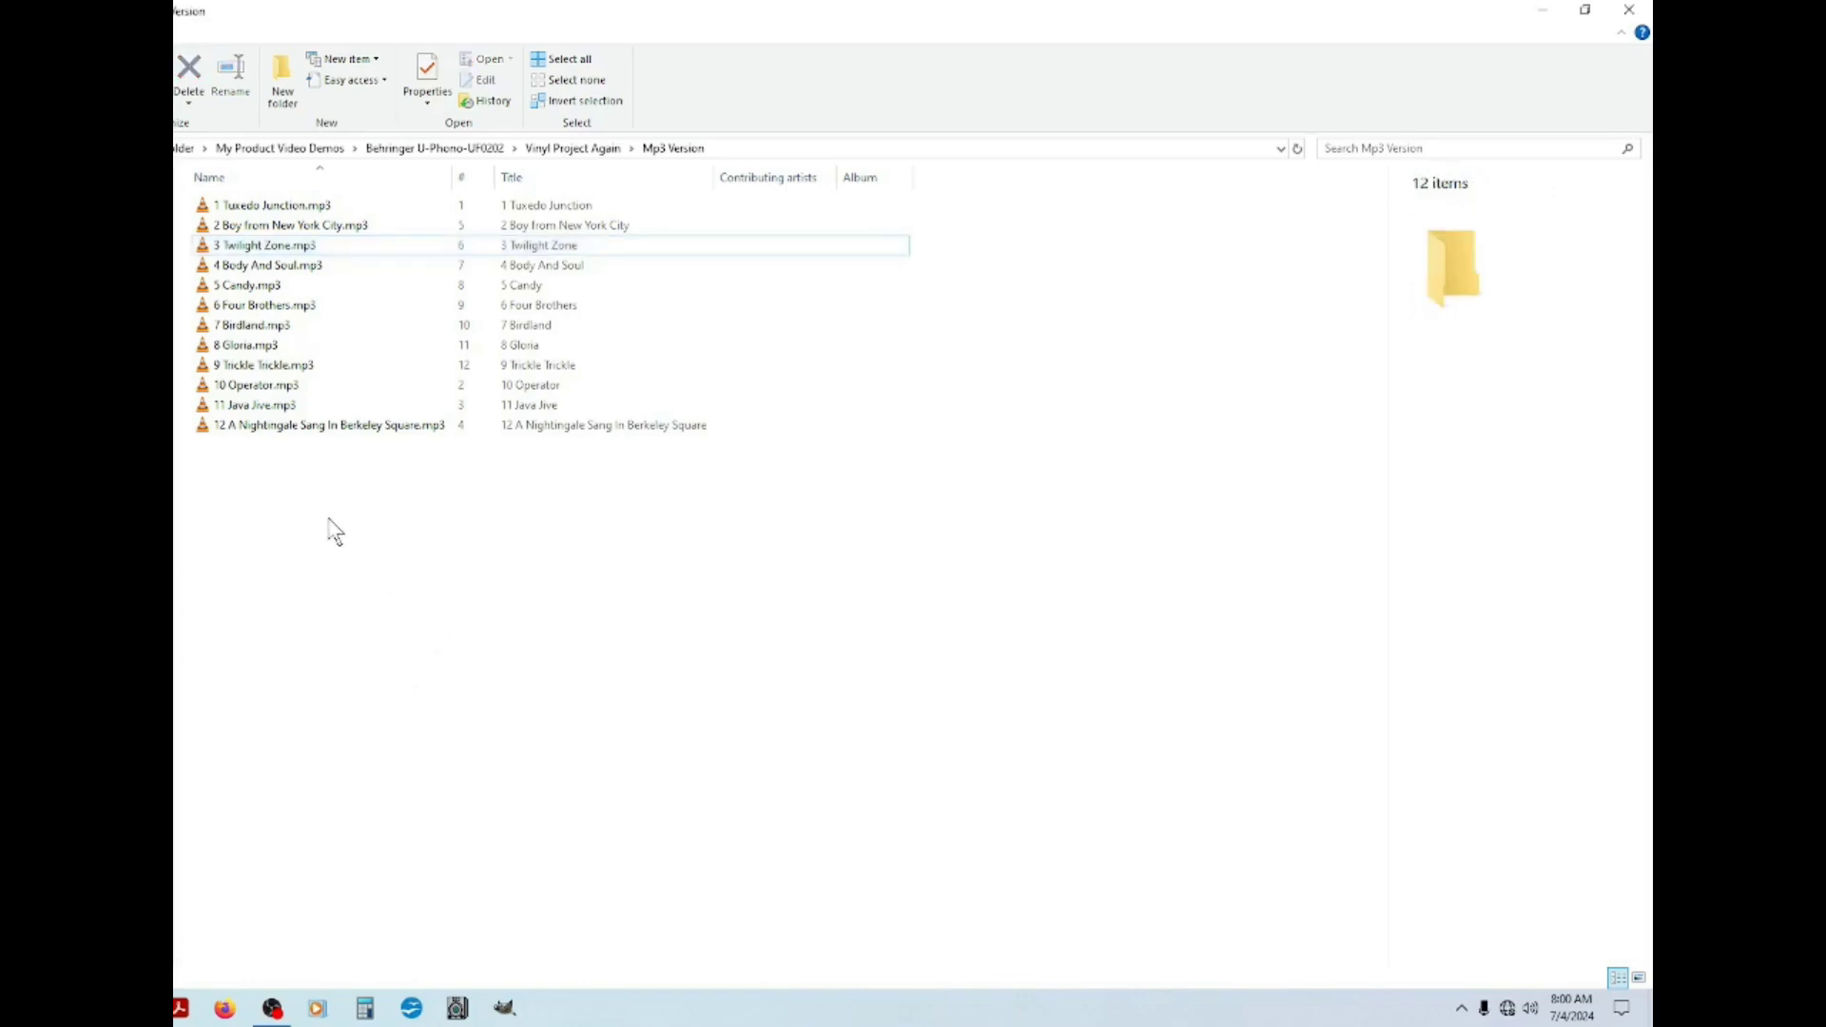